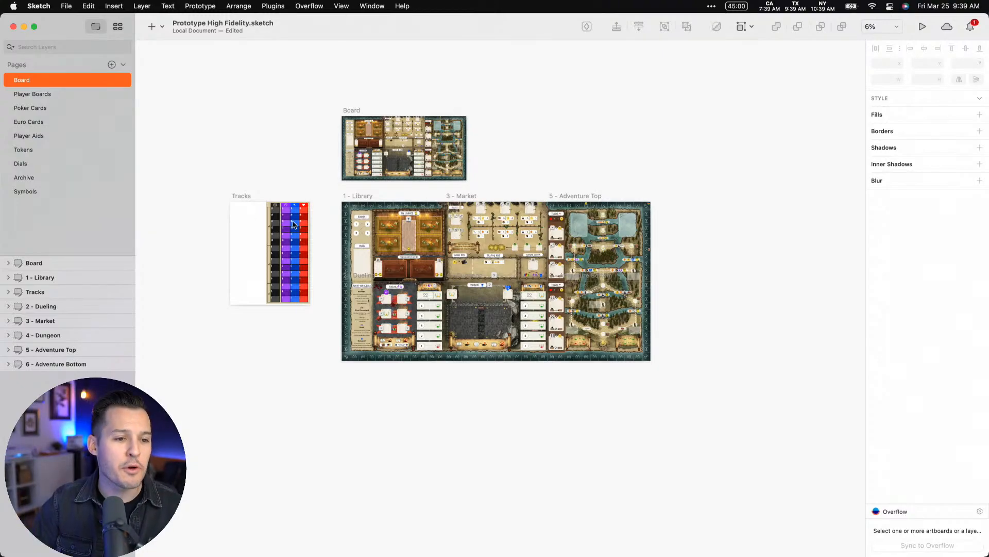
Look over the Library, Dungeon, Dueling and Market areas of the large game board
{"action": "scroll", "coordinate": [330, 185], "scroll_direction": "up", "scroll_amount": 5}
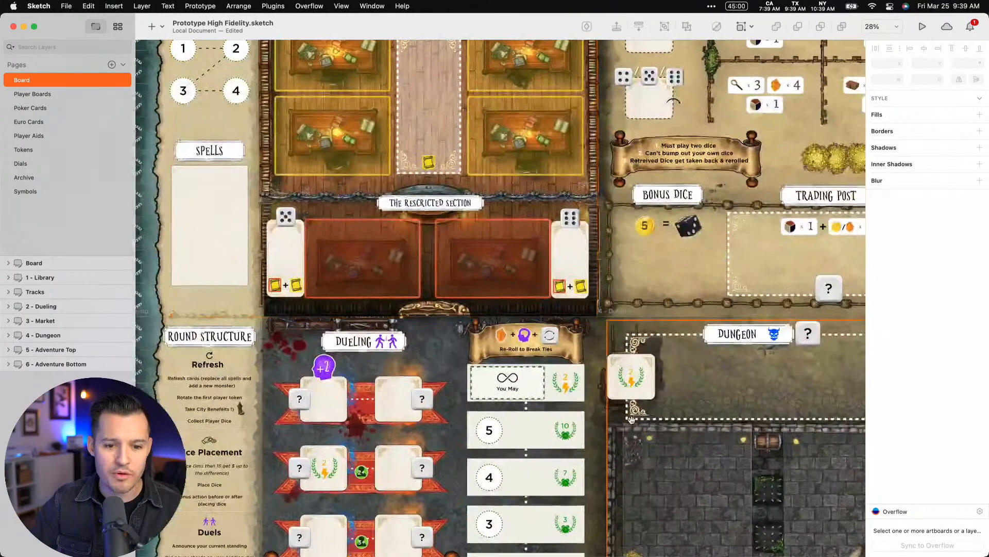
{"action": "left_click_drag", "start_coordinate": [632, 420], "coordinate": [599, 248]}
{"action": "left_click_drag", "start_coordinate": [803, 159], "coordinate": [555, 277]}
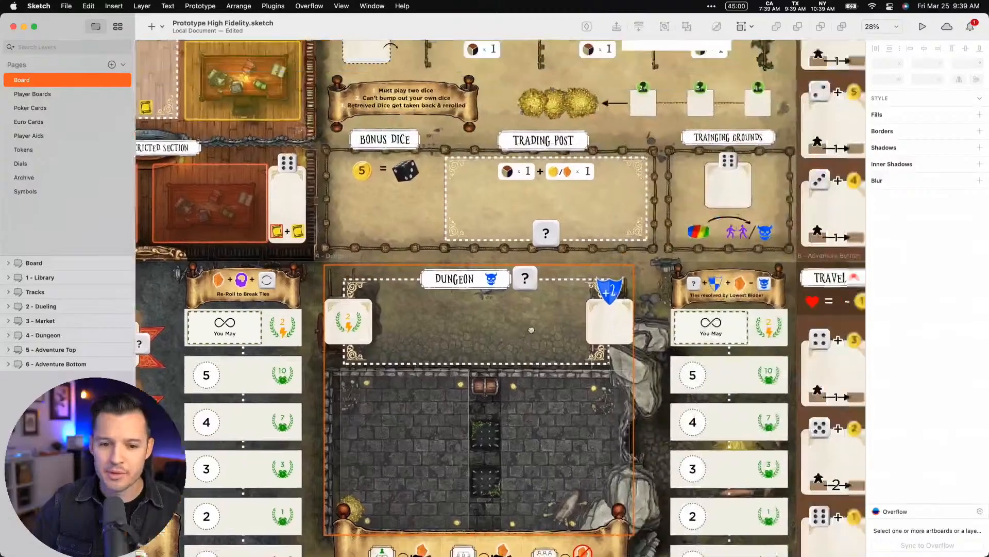
{"action": "mouse_move", "coordinate": [762, 135]}
{"action": "left_mouse_down"}
{"action": "mouse_move", "coordinate": [656, 240]}
{"action": "mouse_move", "coordinate": [473, 348]}
{"action": "mouse_move", "coordinate": [347, 241]}
{"action": "mouse_move", "coordinate": [607, 250]}
{"action": "left_mouse_up"}
{"action": "scroll", "coordinate": [581, 316], "scroll_direction": "left", "scroll_amount": 4}
{"action": "scroll", "coordinate": [581, 316], "scroll_direction": "up", "scroll_amount": 3}
{"action": "scroll", "coordinate": [634, 308], "scroll_direction": "left", "scroll_amount": 4}
{"action": "scroll", "coordinate": [634, 307], "scroll_direction": "up", "scroll_amount": 2}
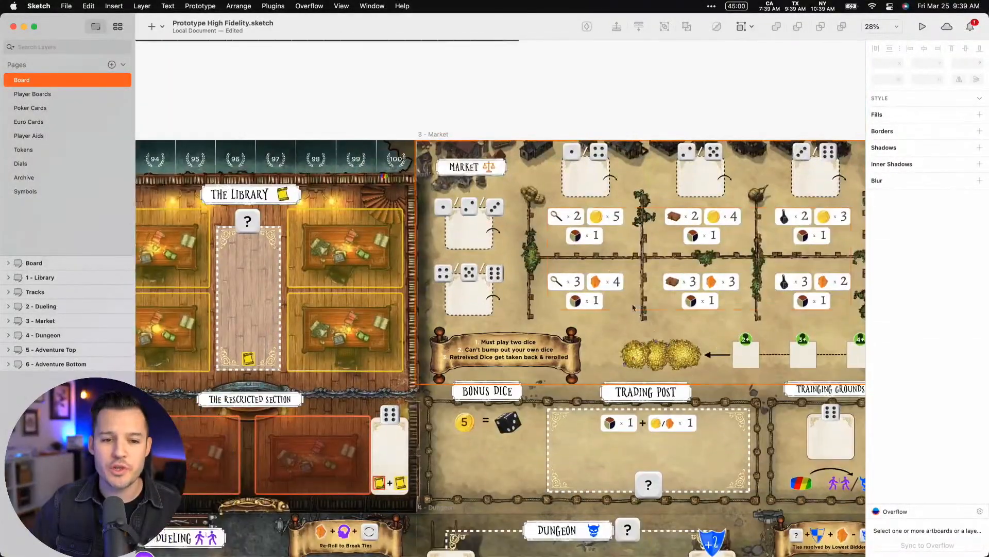
Examine the Market's resource price tiles and the dice slots above them up close
{"action": "key", "text": "z"}
{"action": "left_click_drag", "start_coordinate": [524, 178], "coordinate": [638, 321]}
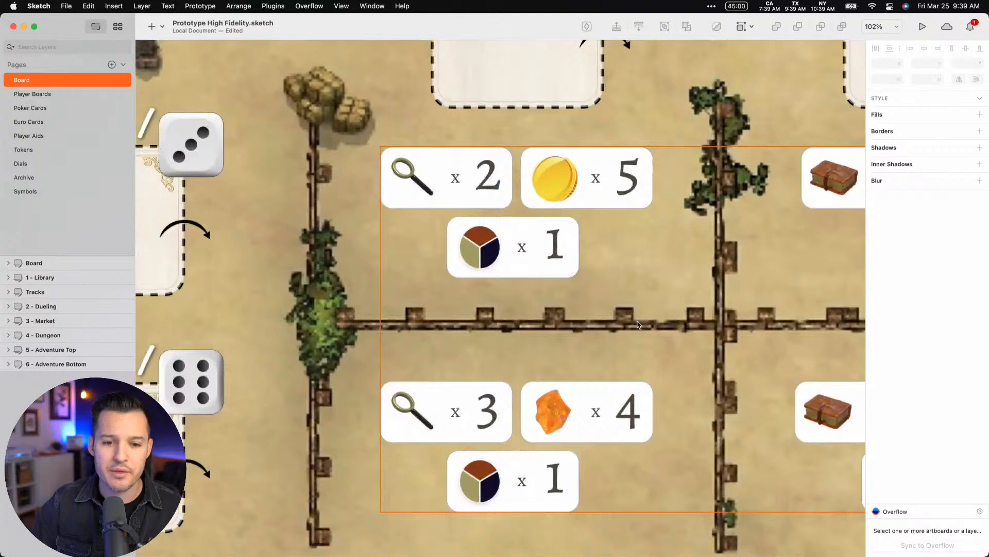
{"action": "left_click", "coordinate": [481, 194]}
{"action": "double_click", "coordinate": [479, 195]}
{"action": "mouse_move", "coordinate": [479, 195]}
{"action": "left_mouse_down"}
{"action": "mouse_move", "coordinate": [444, 153]}
{"action": "mouse_move", "coordinate": [470, 173]}
{"action": "mouse_move", "coordinate": [469, 191]}
{"action": "left_mouse_up"}
{"action": "scroll", "coordinate": [463, 206], "scroll_direction": "up", "scroll_amount": 8}
{"action": "scroll", "coordinate": [453, 185], "scroll_direction": "right", "scroll_amount": 2}
{"action": "left_click", "coordinate": [438, 172]}
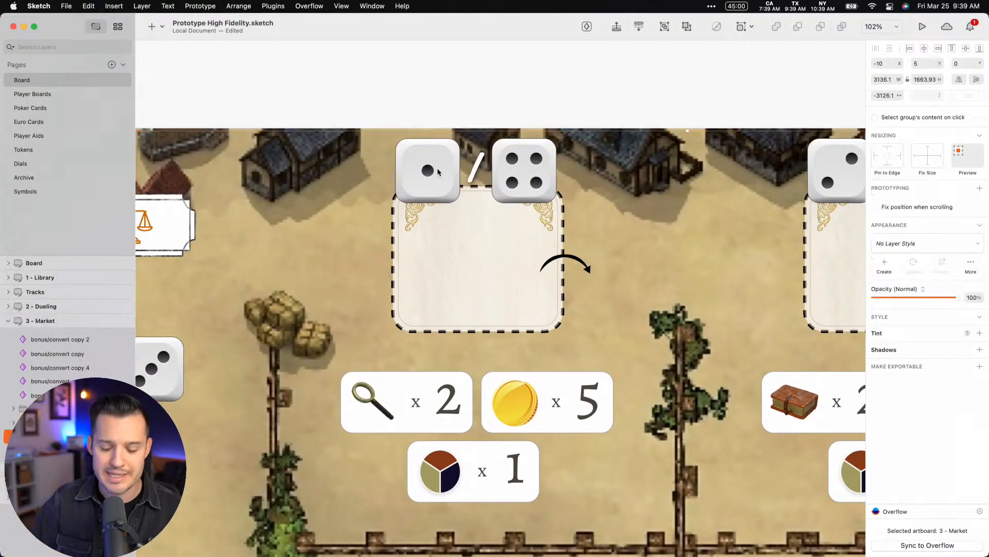
Inspect the wider Market layout, its three-colour resource icon, the Trading Post and the neighbouring board areas
{"action": "key", "text": "super+minus"}
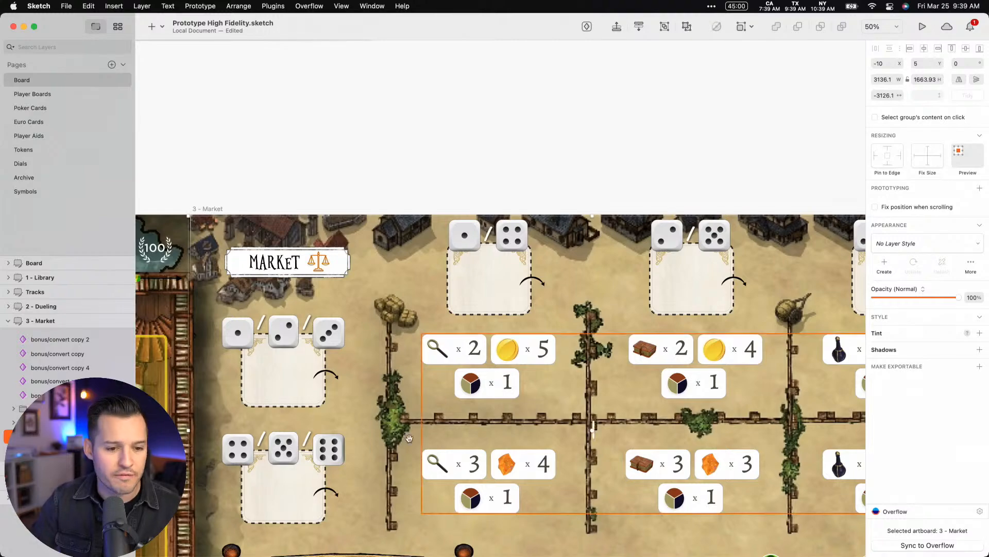
{"action": "scroll", "coordinate": [560, 178], "scroll_direction": "down", "scroll_amount": 10}
{"action": "scroll", "coordinate": [559, 177], "scroll_direction": "up", "scroll_amount": 2}
{"action": "scroll", "coordinate": [560, 176], "scroll_direction": "right", "scroll_amount": 10}
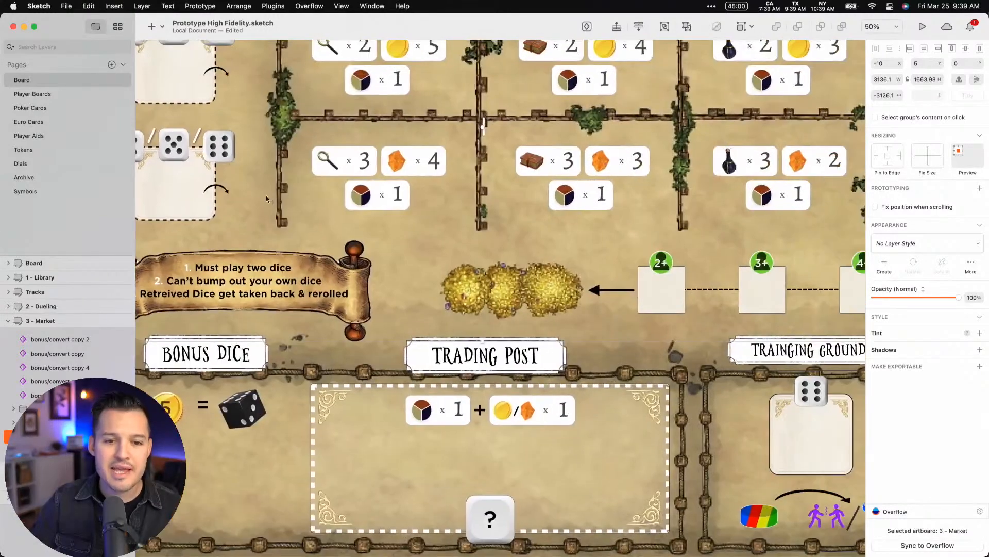
{"action": "left_click_drag", "start_coordinate": [484, 278], "coordinate": [526, 297]}
{"action": "left_click_drag", "start_coordinate": [447, 259], "coordinate": [641, 377]}
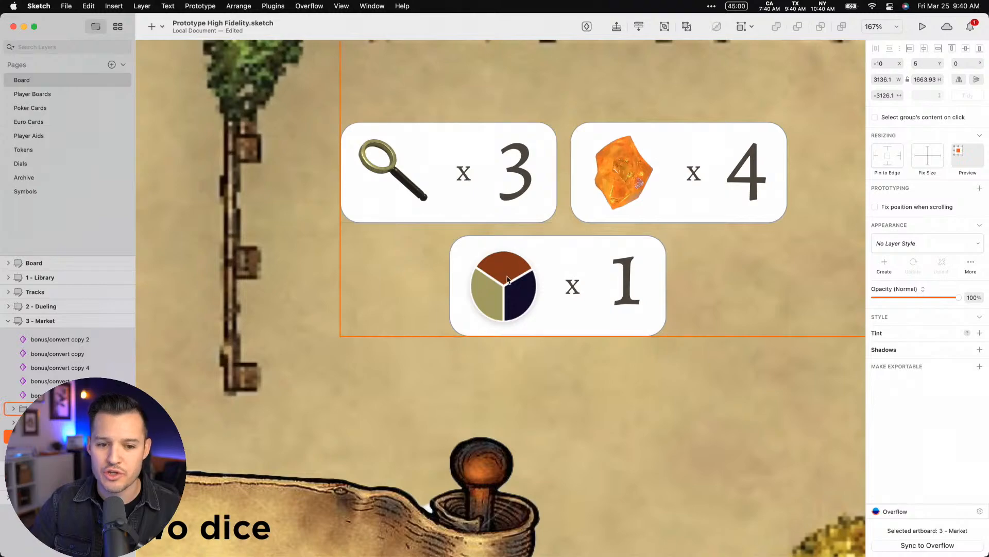
{"action": "scroll", "coordinate": [516, 287], "scroll_direction": "down", "scroll_amount": 10}
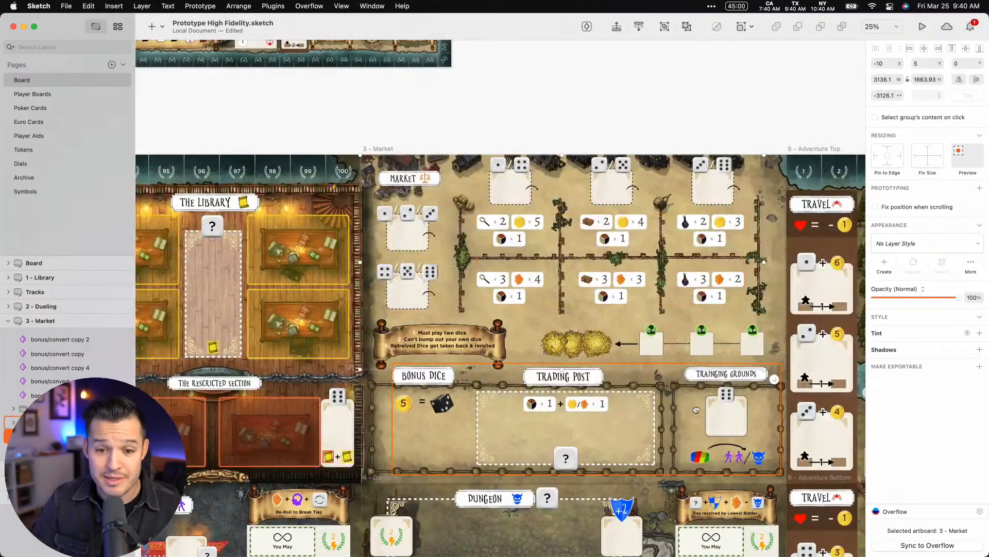
{"action": "scroll", "coordinate": [516, 287], "scroll_direction": "down", "scroll_amount": 10}
{"action": "scroll", "coordinate": [516, 288], "scroll_direction": "right", "scroll_amount": 5}
{"action": "scroll", "coordinate": [585, 152], "scroll_direction": "up", "scroll_amount": 5}
{"action": "scroll", "coordinate": [585, 151], "scroll_direction": "left", "scroll_amount": 6}
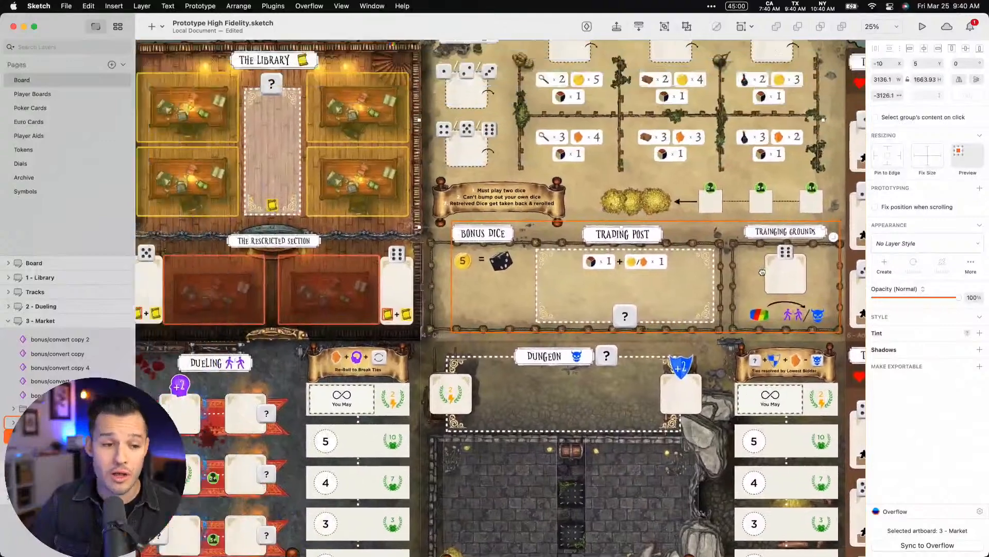
Open the Player Boards page and examine the blue player board
{"action": "left_click", "coordinate": [32, 93]}
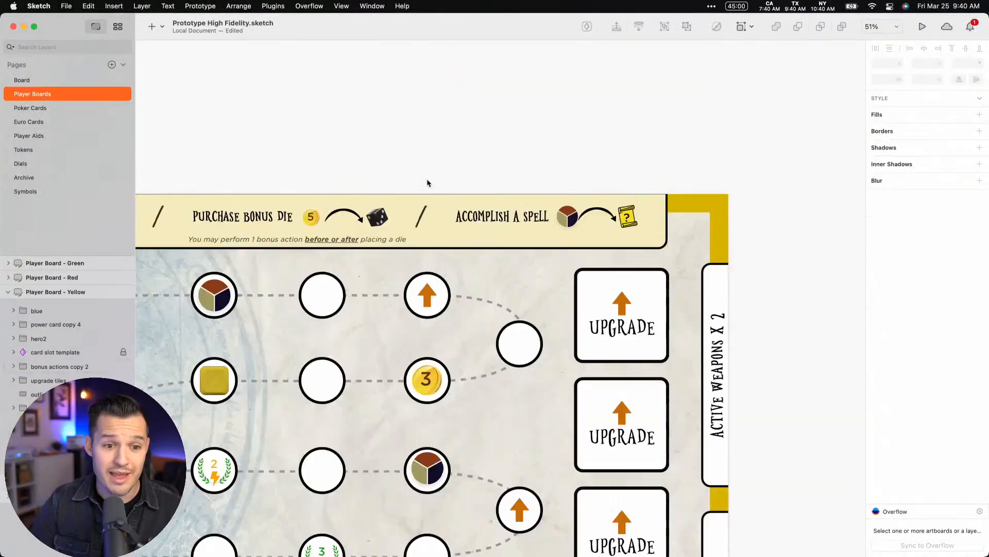
{"action": "key", "text": "super+minus"}
{"action": "key", "text": "super+minus"}
{"action": "left_click_drag", "start_coordinate": [404, 247], "coordinate": [613, 121]}
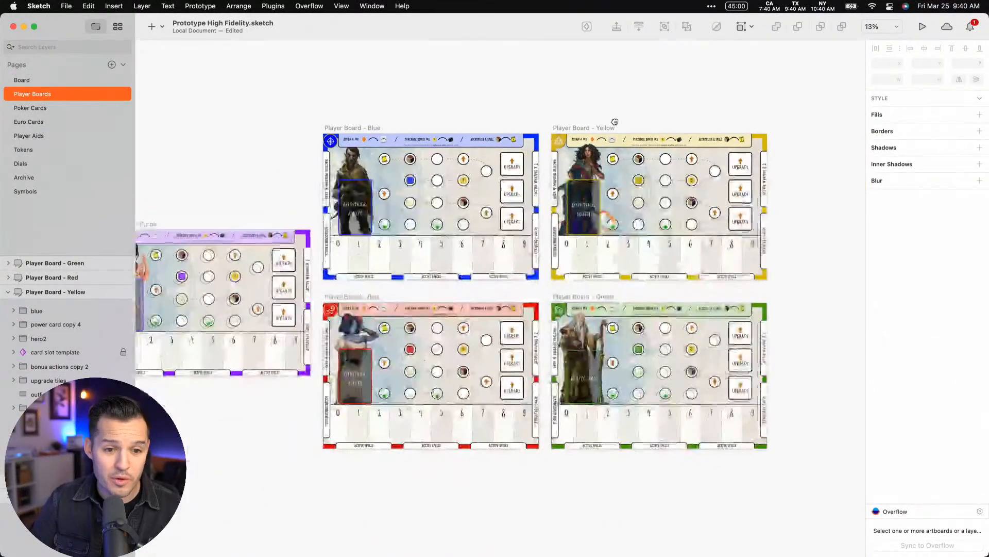
{"action": "scroll", "coordinate": [532, 328], "scroll_direction": "up", "scroll_amount": 5}
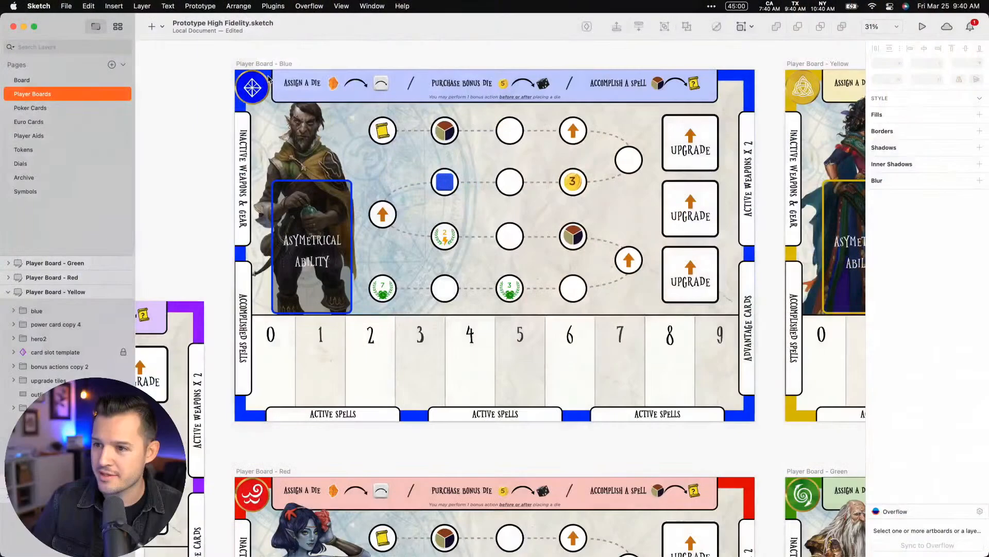
Switch to the Prototype Rough.sketch document
{"action": "key", "text": "ctrl+Up"}
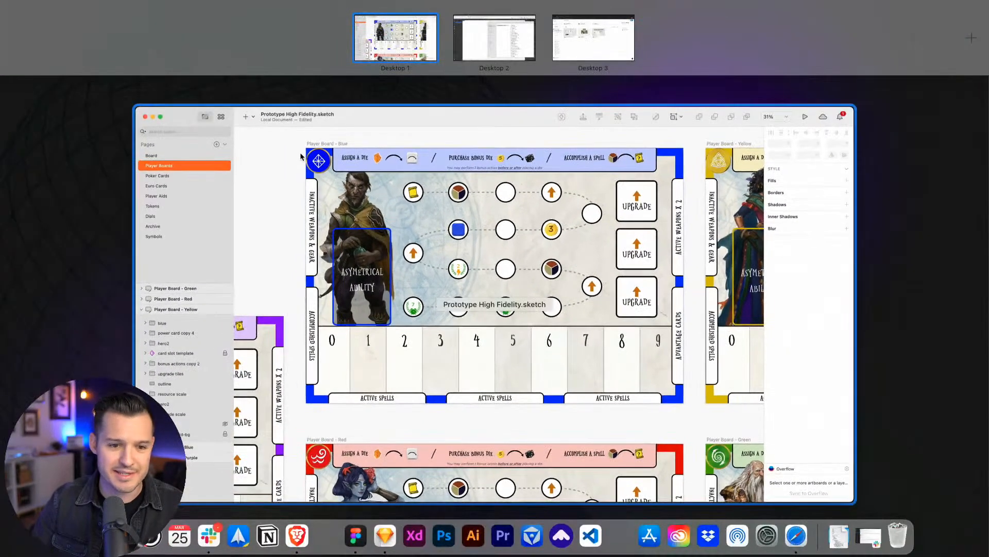
{"action": "left_click", "coordinate": [342, 171]}
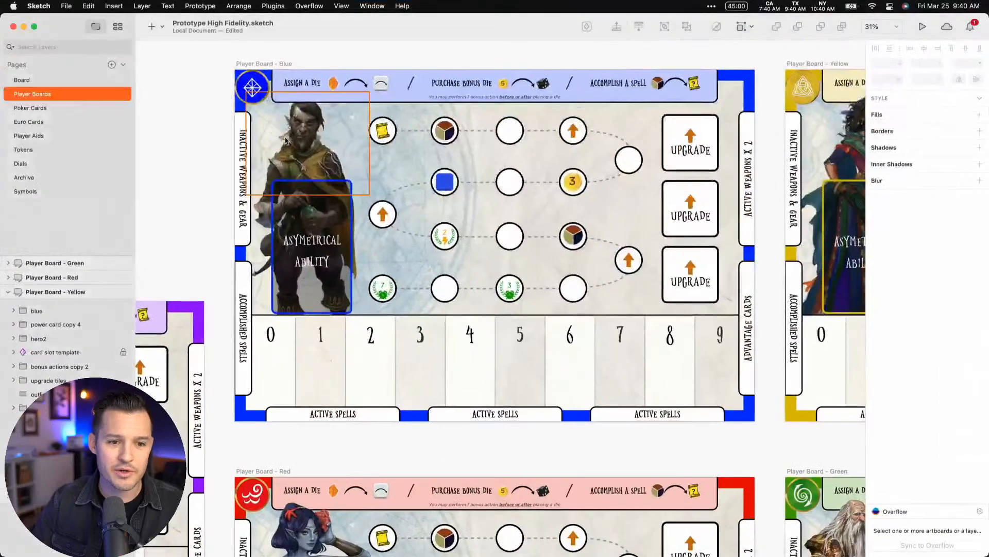
{"action": "key", "text": "ctrl+Up"}
{"action": "left_click", "coordinate": [342, 164]}
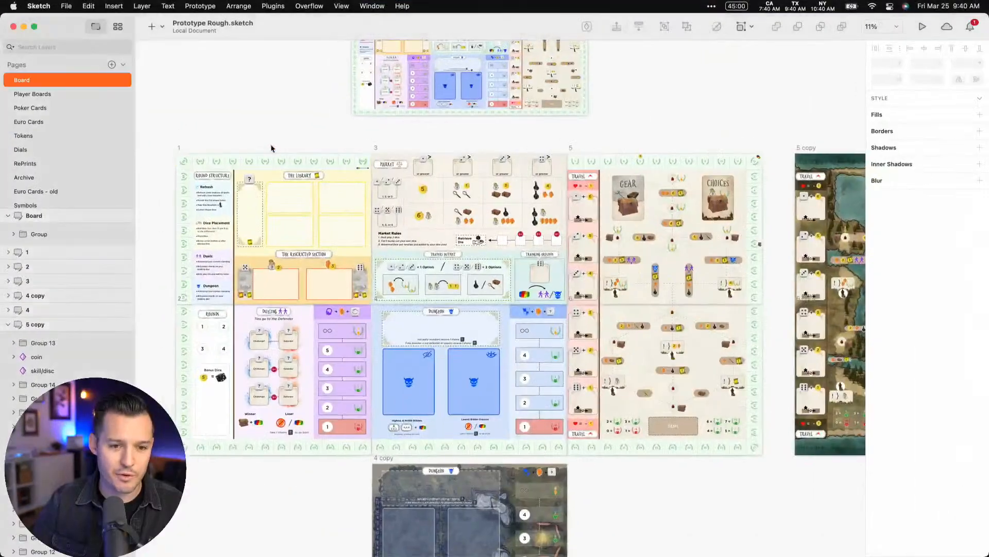
Examine the rough game board from the round structure and Library across to the Dungeon and Travel areas
{"action": "scroll", "coordinate": [271, 148], "scroll_direction": "down", "scroll_amount": 2}
{"action": "key", "text": "z"}
{"action": "left_click_drag", "start_coordinate": [189, 95], "coordinate": [429, 404]}
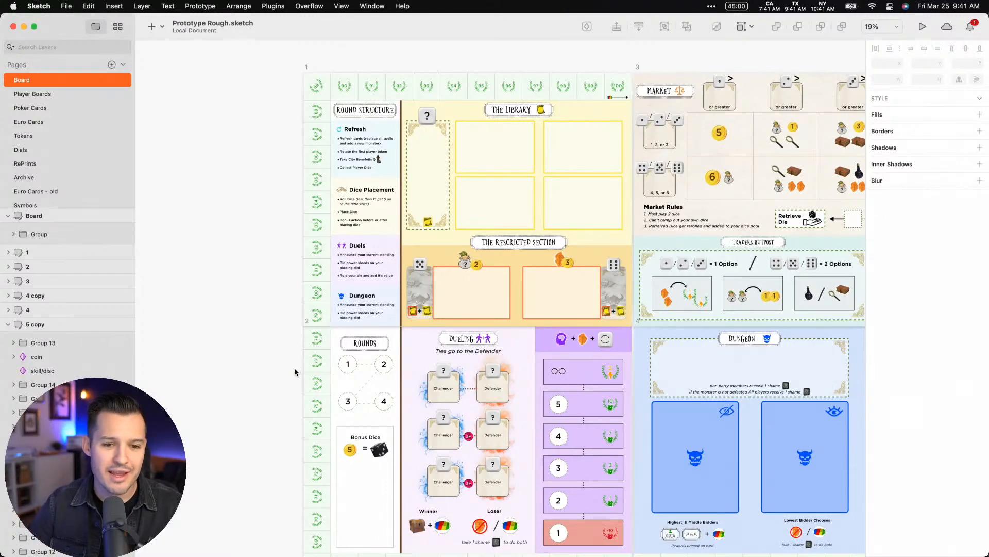
{"action": "scroll", "coordinate": [297, 371], "scroll_direction": "down", "scroll_amount": 5}
{"action": "scroll", "coordinate": [335, 405], "scroll_direction": "right", "scroll_amount": 10}
{"action": "scroll", "coordinate": [336, 315], "scroll_direction": "up", "scroll_amount": 3}
{"action": "scroll", "coordinate": [335, 315], "scroll_direction": "right", "scroll_amount": 6}
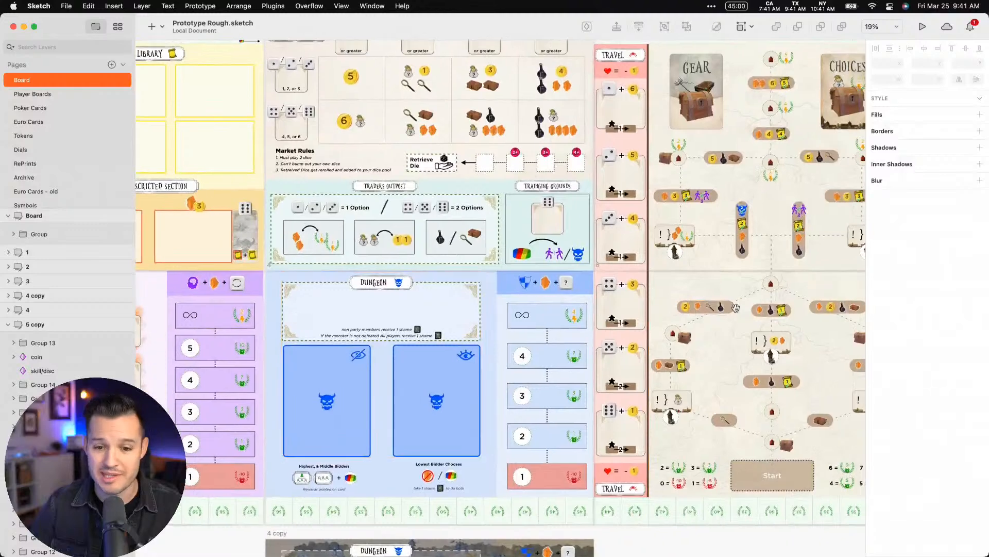
Return to the Prototype High Fidelity.sketch document and view the blue player board
{"action": "scroll", "coordinate": [608, 341], "scroll_direction": "up", "scroll_amount": 1}
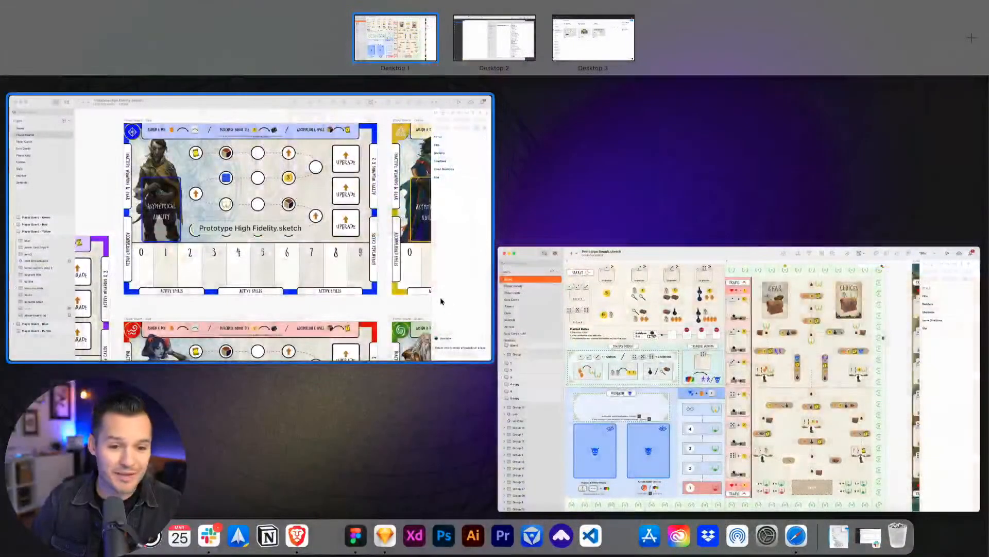
{"action": "left_click", "coordinate": [439, 295]}
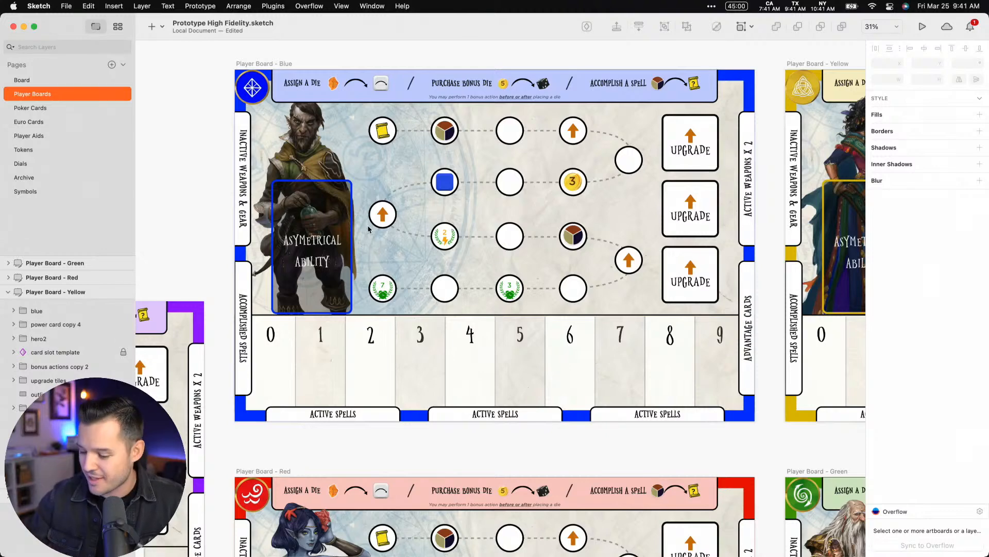
{"action": "scroll", "coordinate": [449, 65], "scroll_direction": "right", "scroll_amount": 2}
{"action": "scroll", "coordinate": [448, 64], "scroll_direction": "up", "scroll_amount": 1}
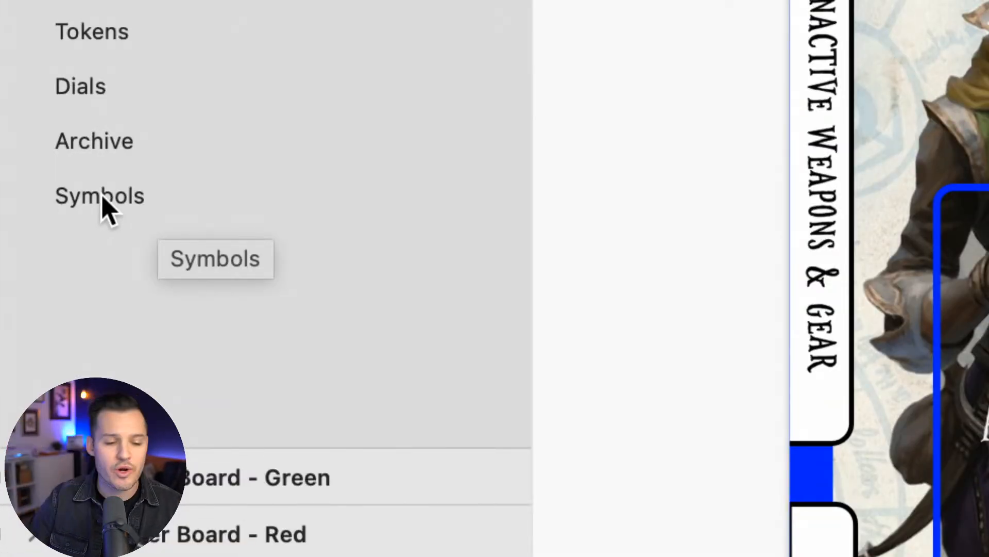
Open the Symbols page and bring the whole collection of symbols into view
{"action": "left_click", "coordinate": [103, 201]}
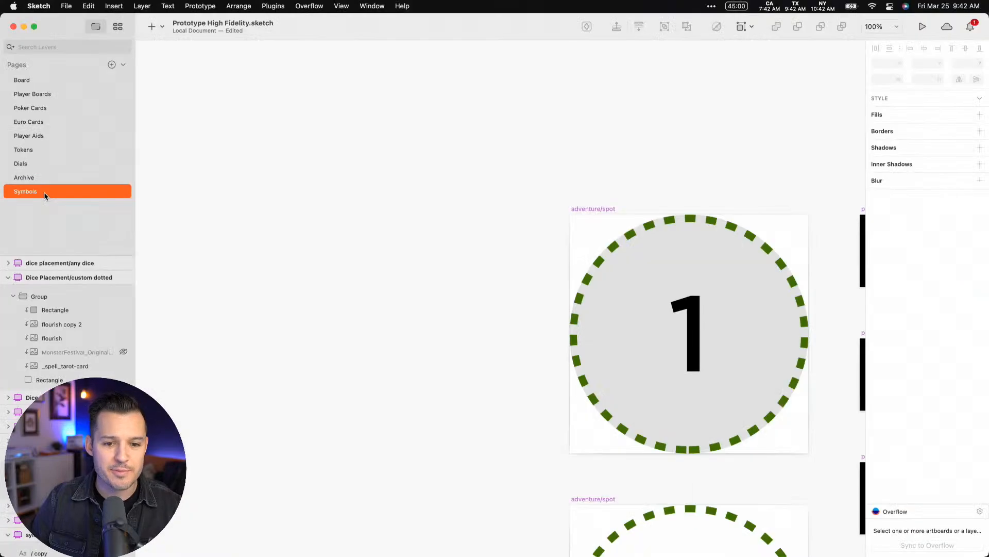
{"action": "key", "text": "super+1"}
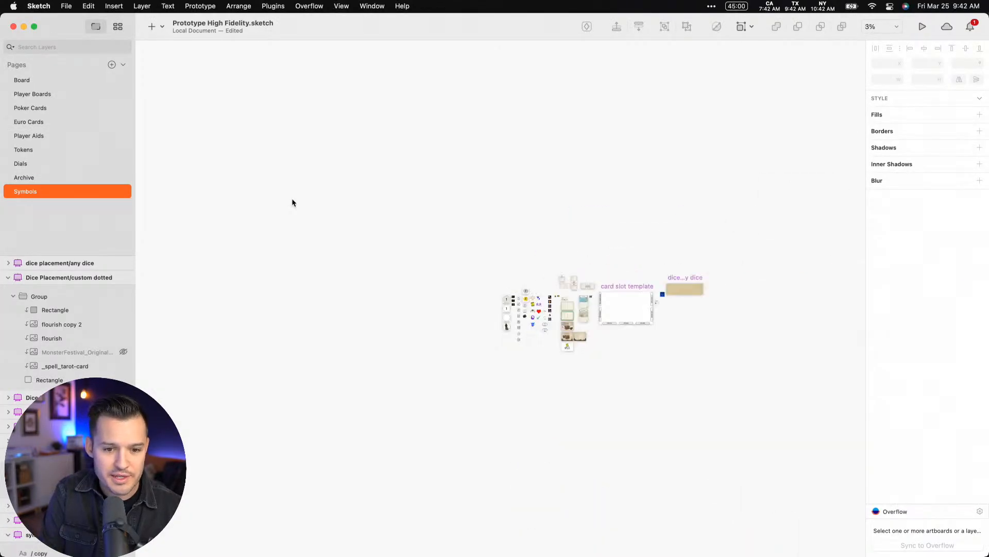
{"action": "left_click_drag", "start_coordinate": [669, 221], "coordinate": [410, 128]}
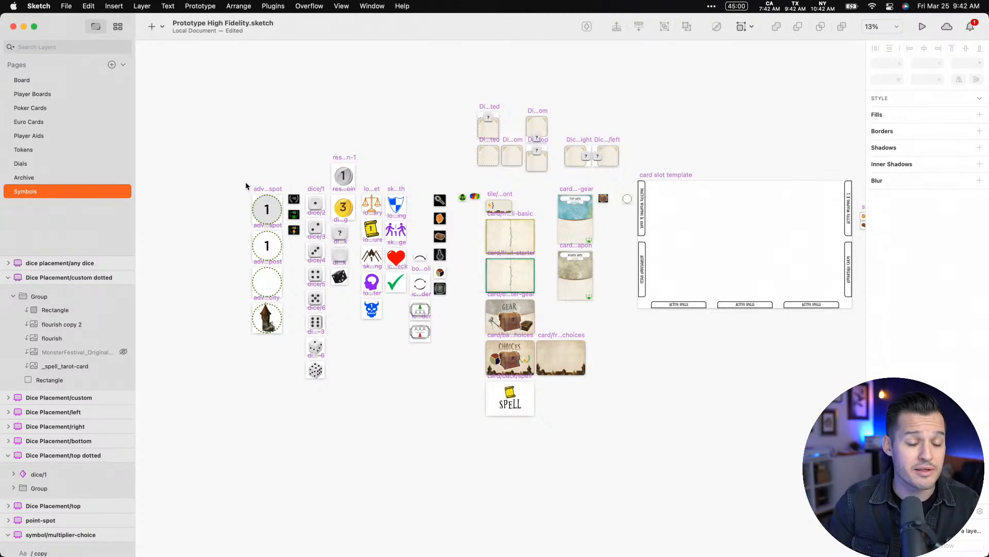
Examine the dice, coin, location, skill and resource symbols up close
{"action": "key", "text": "z"}
{"action": "left_click_drag", "start_coordinate": [245, 182], "coordinate": [389, 351]}
{"action": "key", "text": "space"}
{"action": "left_click_drag", "start_coordinate": [435, 265], "coordinate": [288, 303]}
{"action": "scroll", "coordinate": [449, 379], "scroll_direction": "down", "scroll_amount": 1}
{"action": "scroll", "coordinate": [448, 379], "scroll_direction": "right", "scroll_amount": 6}
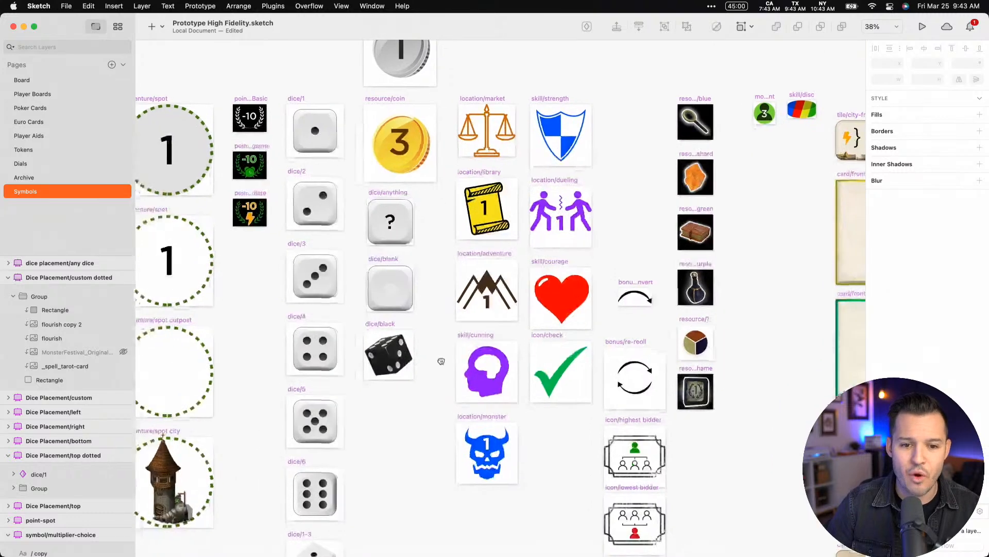
{"action": "left_click_drag", "start_coordinate": [657, 460], "coordinate": [648, 238]}
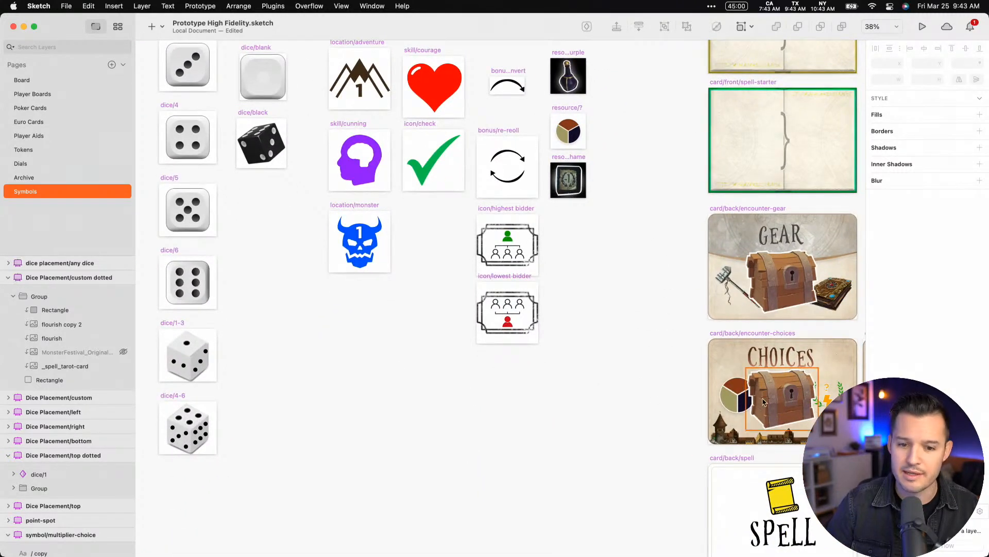
Review the card front and back symbols and inspect the treasure symbol up close
{"action": "left_click_drag", "start_coordinate": [582, 216], "coordinate": [401, 197]}
{"action": "left_click_drag", "start_coordinate": [728, 219], "coordinate": [426, 443]}
{"action": "scroll", "coordinate": [566, 296], "scroll_direction": "left", "scroll_amount": 5}
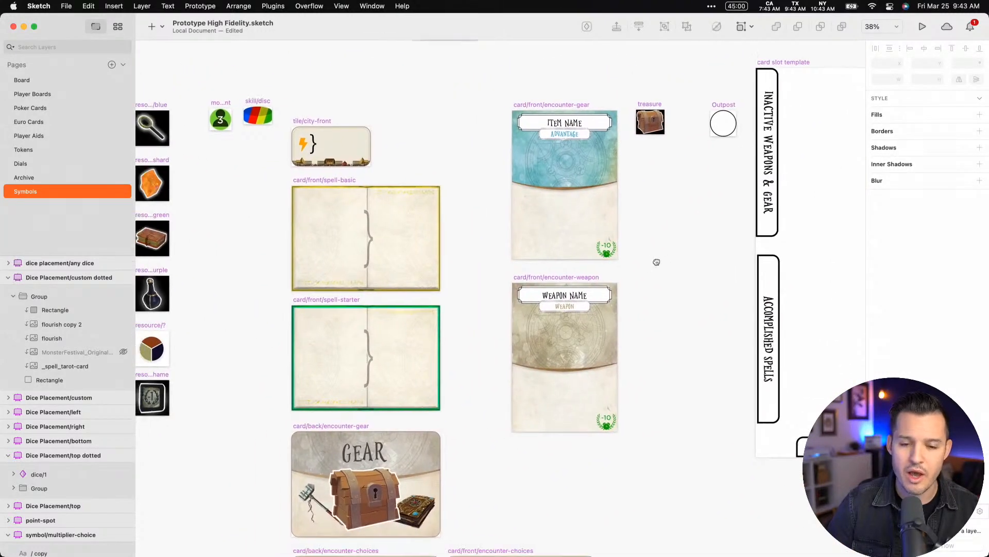
{"action": "scroll", "coordinate": [701, 155], "scroll_direction": "up", "scroll_amount": 8}
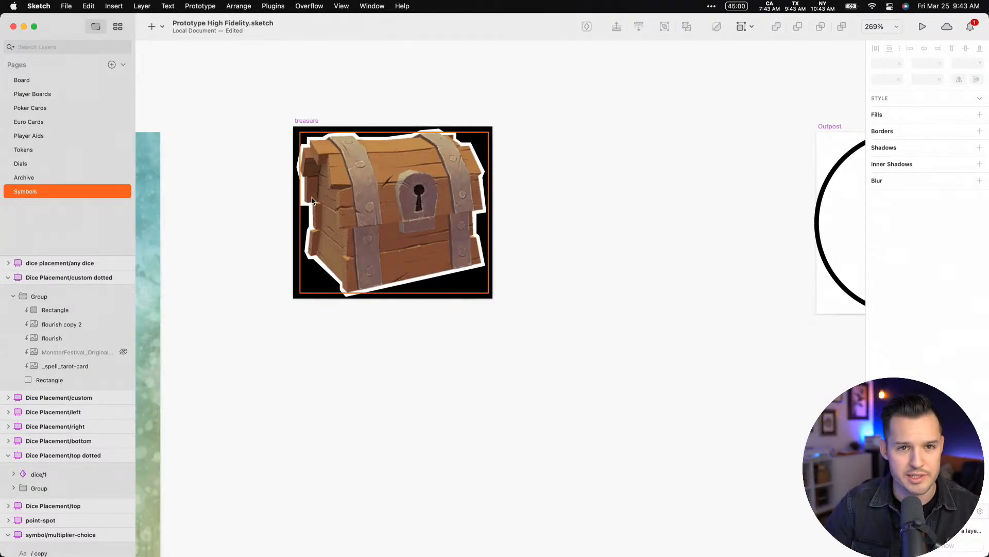
Inspect the treasure chest on the encounter-gear card back symbol
{"action": "key", "text": "super+minus"}
{"action": "key", "text": "super+minus"}
{"action": "left_click_drag", "start_coordinate": [224, 327], "coordinate": [508, 97]}
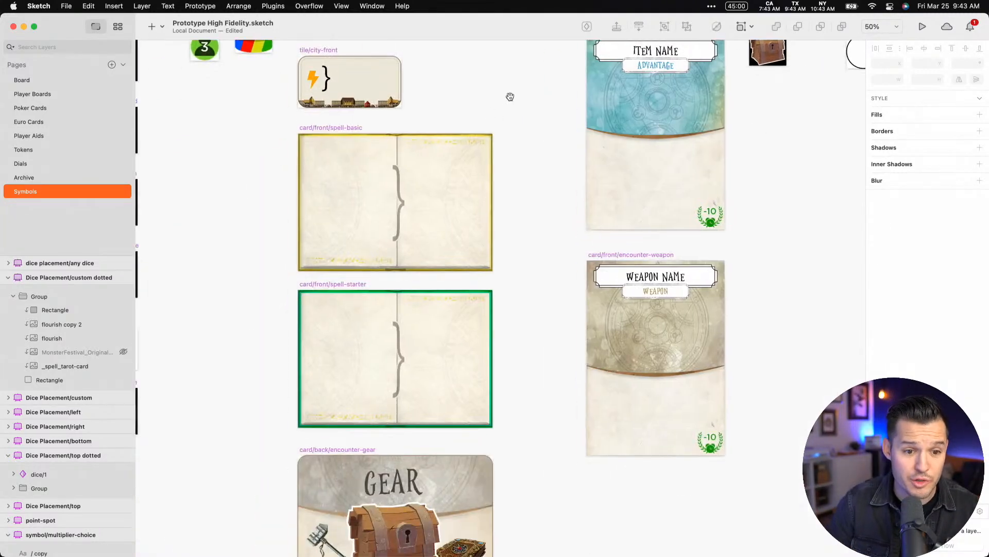
{"action": "left_click_drag", "start_coordinate": [395, 360], "coordinate": [459, 138]}
{"action": "scroll", "coordinate": [444, 338], "scroll_direction": "up", "scroll_amount": 5}
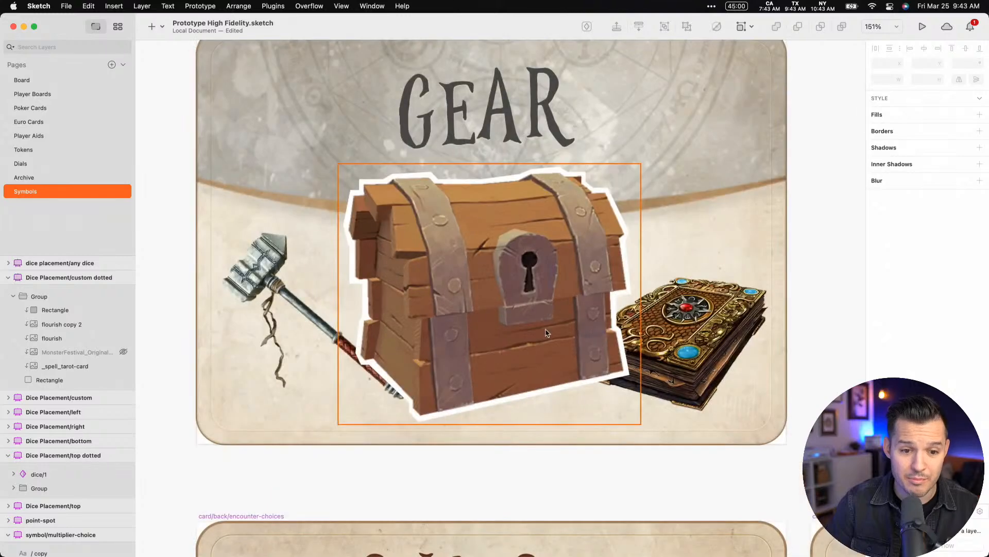
Add a red FF0000 fill to the chest image inside the treasure symbol
{"action": "key", "text": "super+minus"}
{"action": "key", "text": "super+minus"}
{"action": "key", "text": "super+minus"}
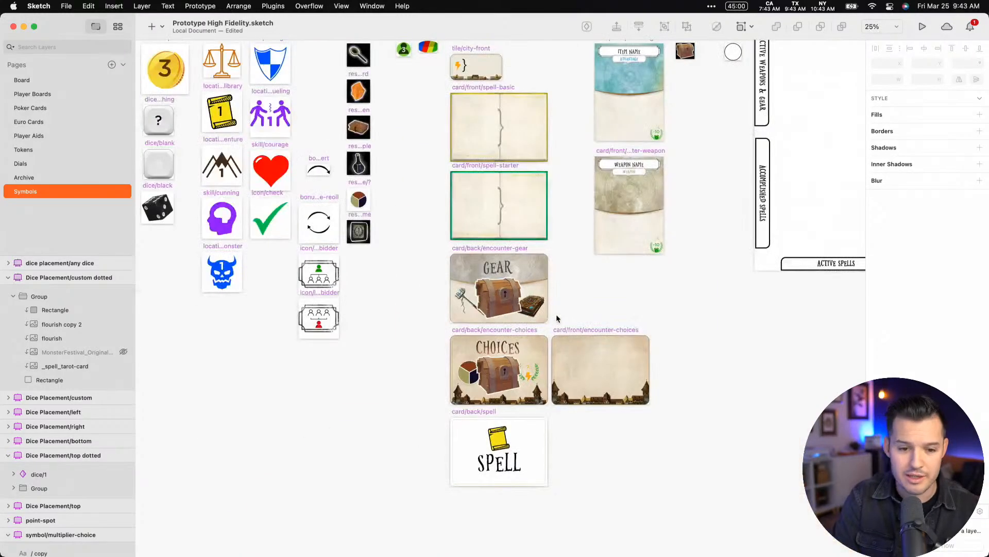
{"action": "scroll", "coordinate": [639, 257], "scroll_direction": "up", "scroll_amount": 5}
{"action": "scroll", "coordinate": [640, 257], "scroll_direction": "right", "scroll_amount": 3}
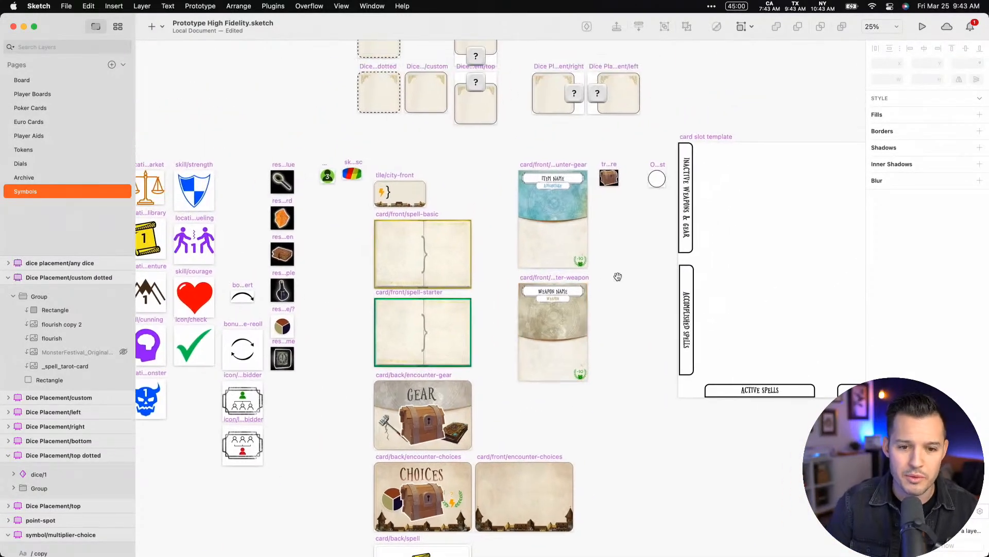
{"action": "left_click", "coordinate": [614, 176]}
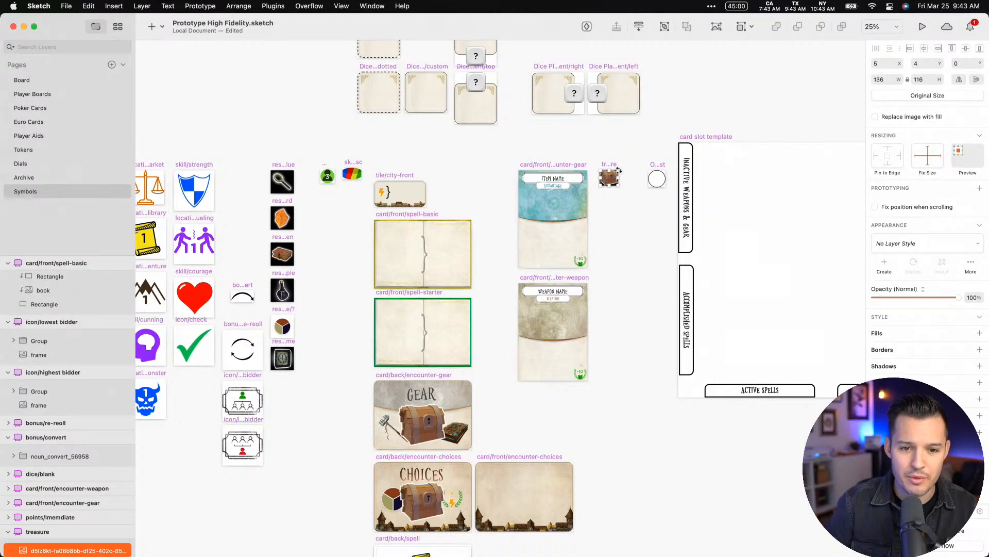
{"action": "left_click_drag", "start_coordinate": [617, 171], "coordinate": [620, 136]}
{"action": "key", "text": "super+z"}
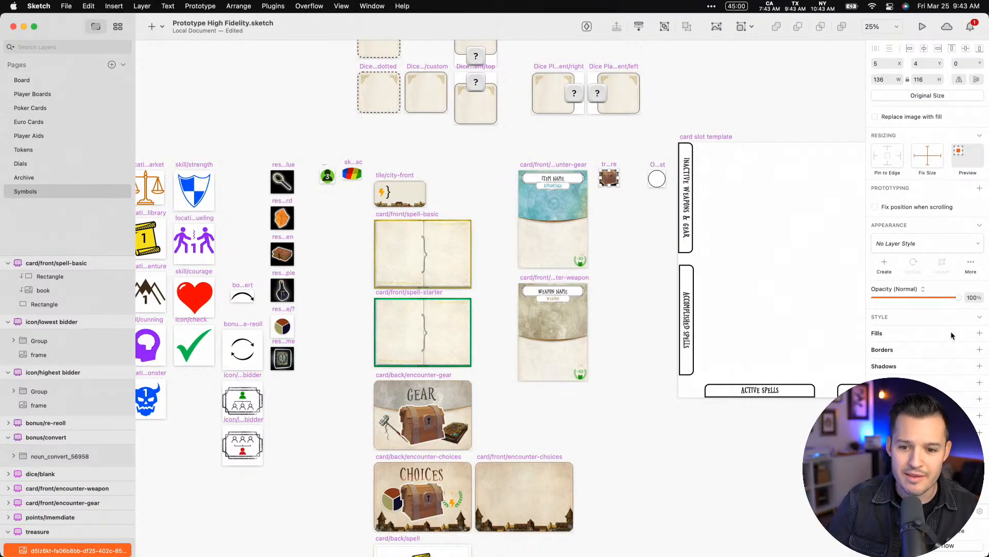
{"action": "left_click", "coordinate": [980, 333]}
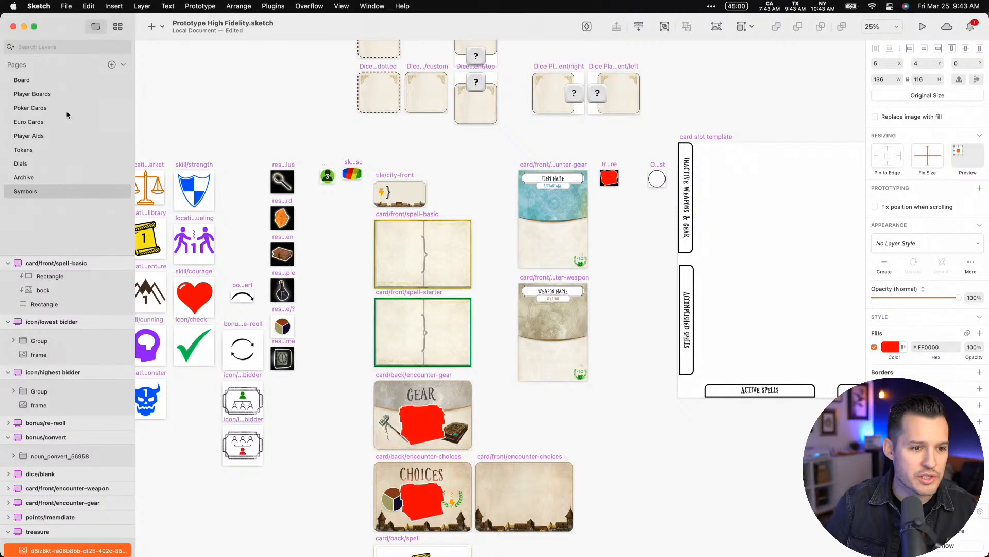
Inspect the Treasure Choices and Gear card backs on the Euro Cards page up close
{"action": "left_click", "coordinate": [45, 121]}
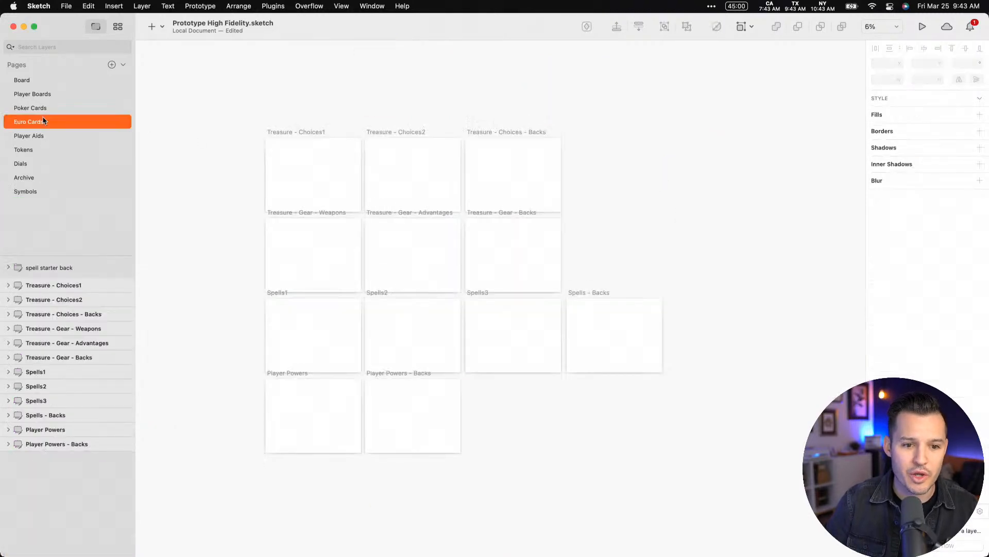
{"action": "left_click_drag", "start_coordinate": [450, 118], "coordinate": [564, 269]}
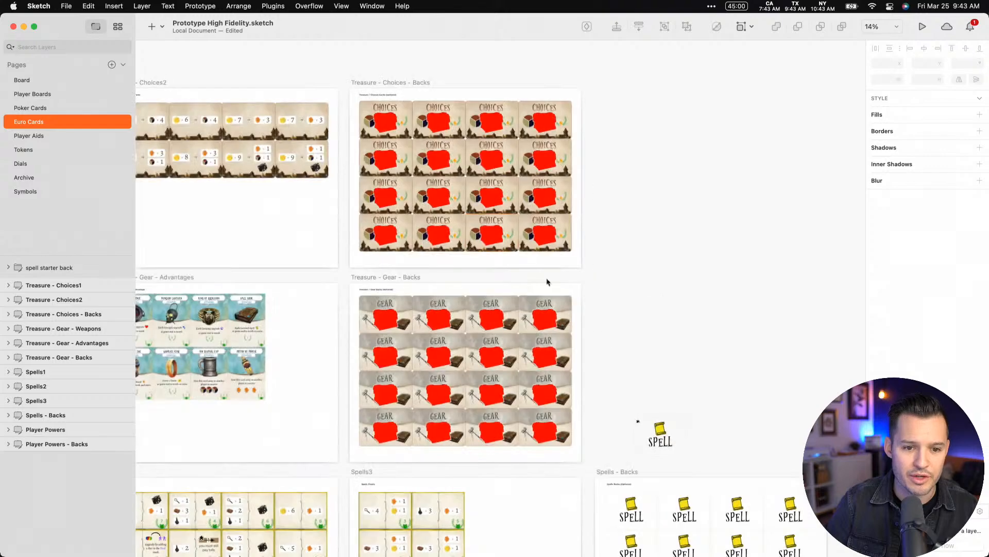
{"action": "left_click_drag", "start_coordinate": [354, 104], "coordinate": [495, 206]}
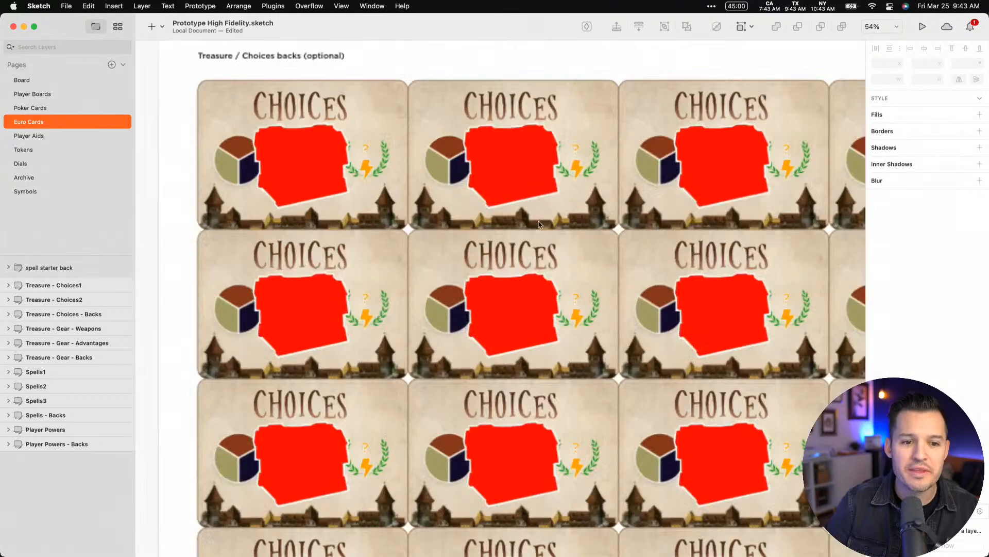
Turn off the red fill on the treasure symbol's chest image and return to the Euro Cards page
{"action": "left_click", "coordinate": [40, 191]}
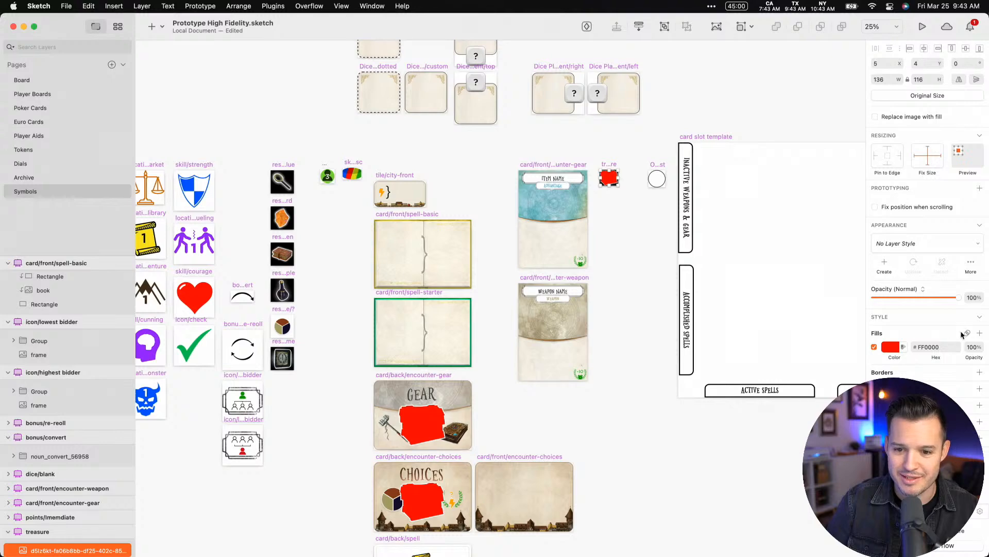
{"action": "left_click", "coordinate": [875, 347]}
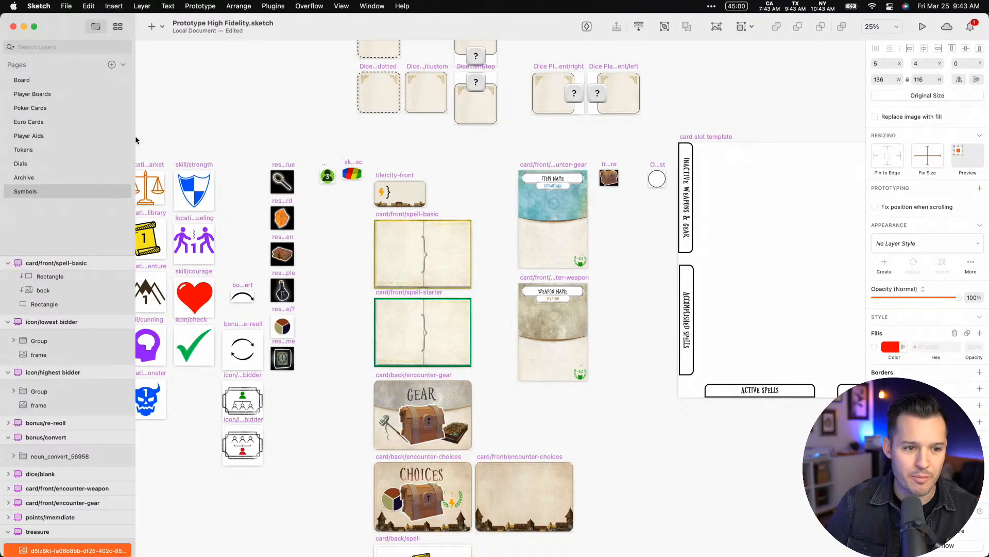
{"action": "left_click", "coordinate": [52, 135]}
{"action": "left_click", "coordinate": [50, 122]}
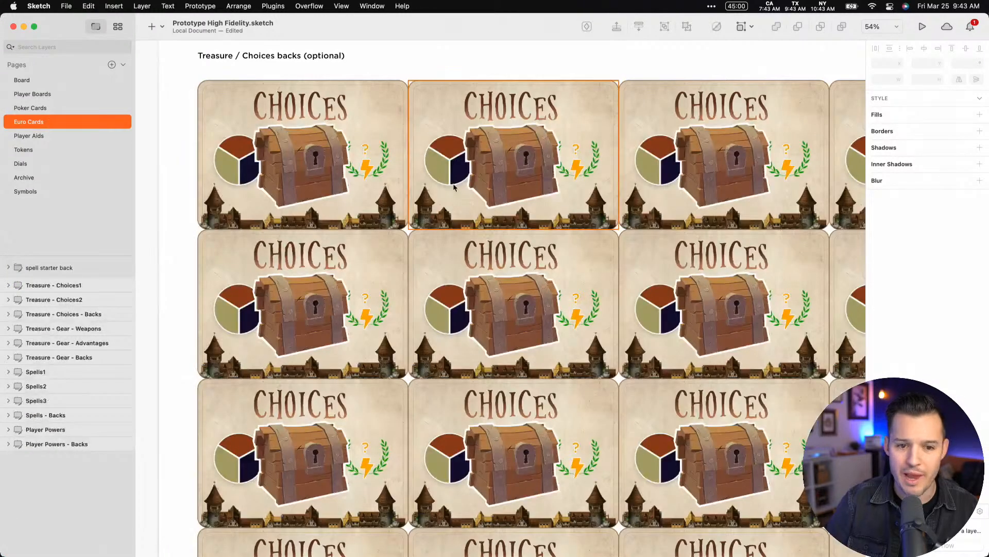
Review the Treasure Choices, Gear and card back artboards on the Euro Cards page
{"action": "scroll", "coordinate": [453, 187], "scroll_direction": "down", "scroll_amount": 10}
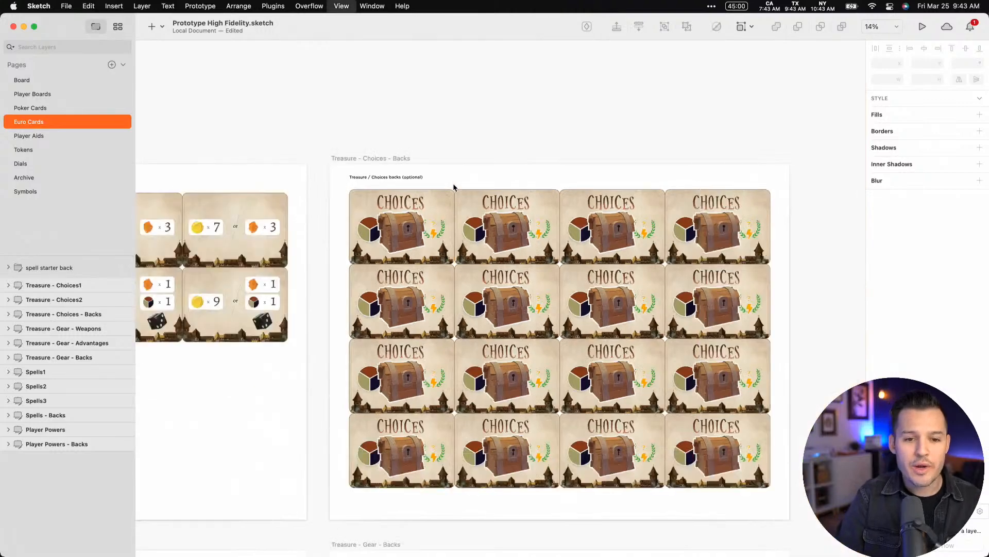
{"action": "scroll", "coordinate": [453, 185], "scroll_direction": "up", "scroll_amount": 4}
{"action": "scroll", "coordinate": [517, 160], "scroll_direction": "left", "scroll_amount": 2}
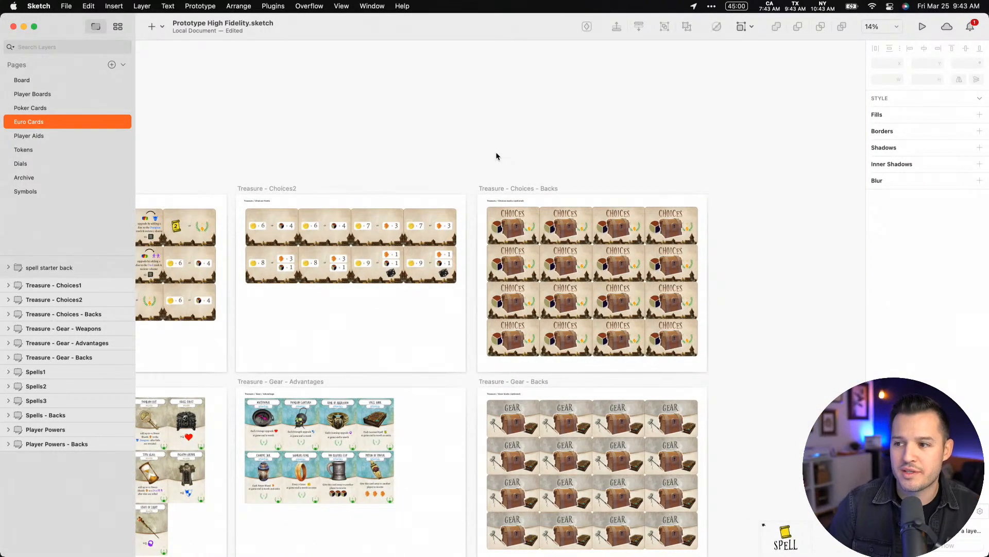
{"action": "scroll", "coordinate": [453, 148], "scroll_direction": "left", "scroll_amount": 10}
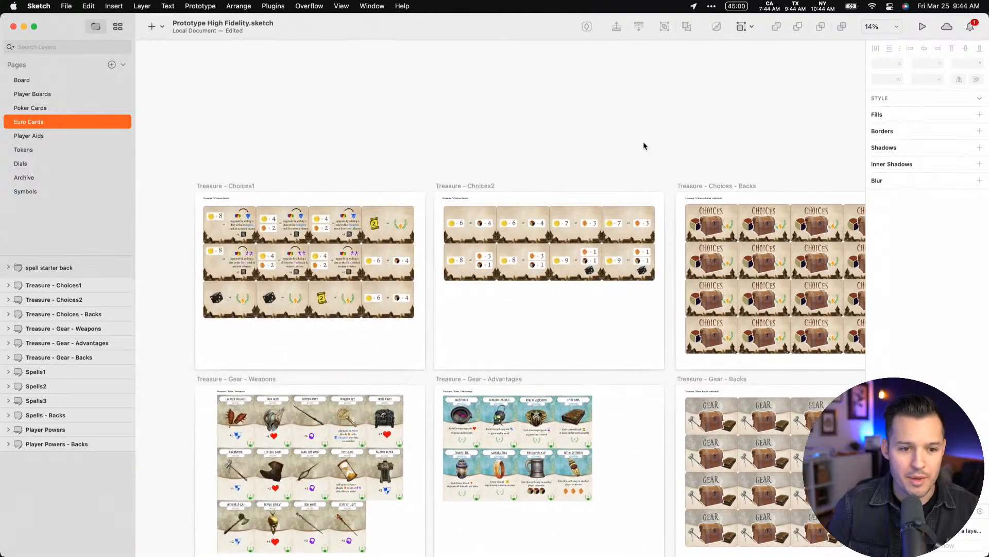
Examine the monster front cards on the Poker Cards page, including the Ogre and Banshee, up close
{"action": "left_click", "coordinate": [60, 110]}
{"action": "scroll", "coordinate": [344, 134], "scroll_direction": "left", "scroll_amount": 5}
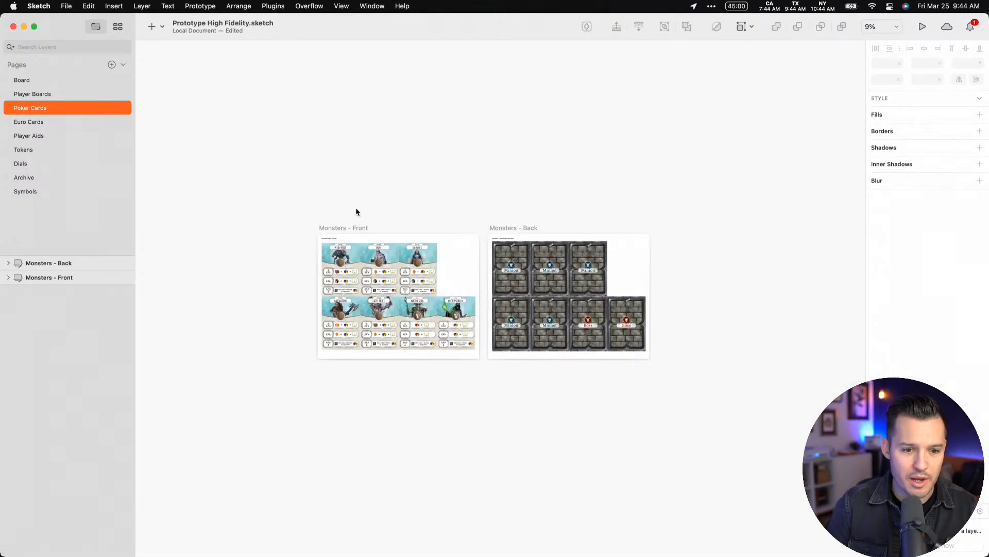
{"action": "scroll", "coordinate": [356, 207], "scroll_direction": "up", "scroll_amount": 5}
{"action": "scroll", "coordinate": [476, 357], "scroll_direction": "right", "scroll_amount": 15}
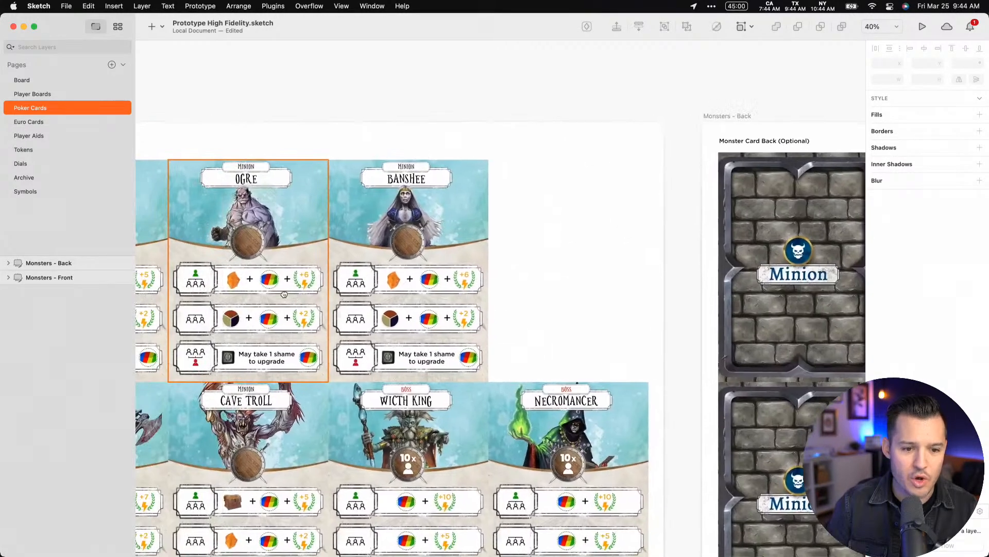
{"action": "left_click_drag", "start_coordinate": [329, 140], "coordinate": [456, 433]}
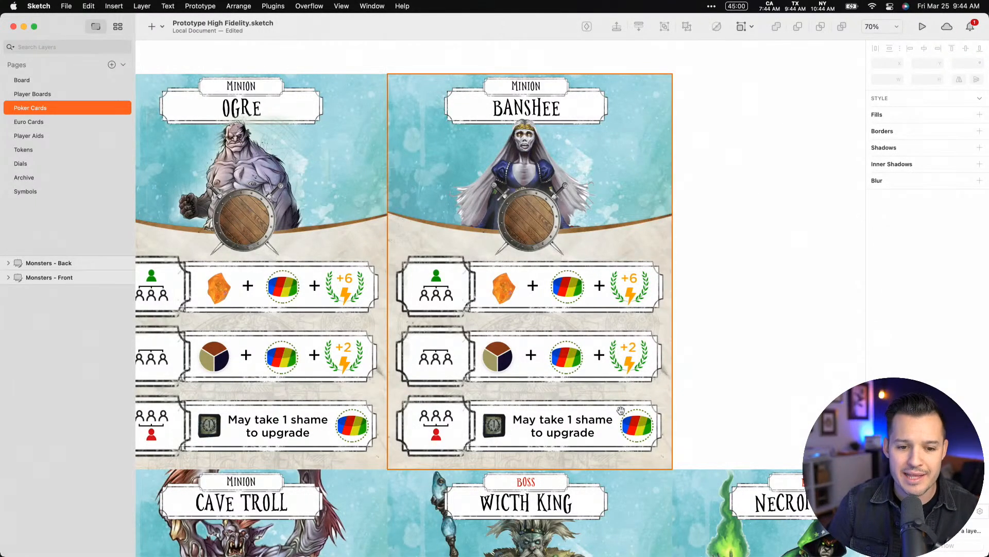
{"action": "scroll", "coordinate": [496, 407], "scroll_direction": "right", "scroll_amount": 5}
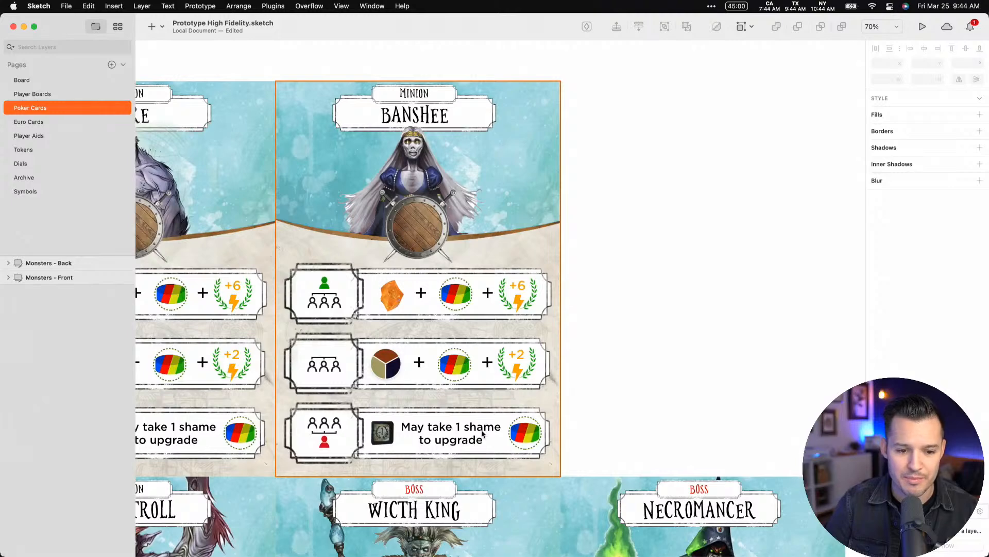
Insert the dice symbol 3 from this document's symbols in the empty space beside the Banshee card
{"action": "left_click", "coordinate": [156, 27]}
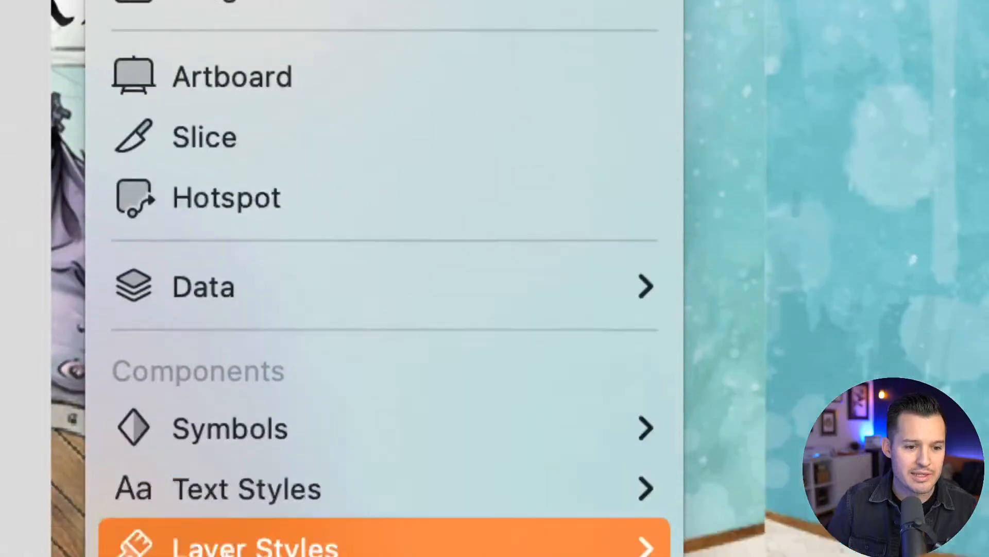
{"action": "mouse_move", "coordinate": [317, 452]}
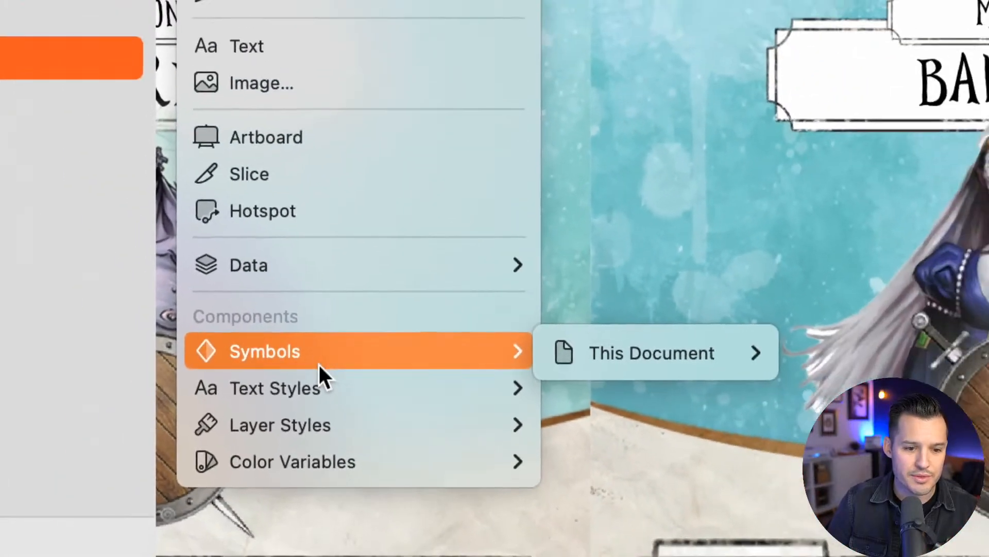
{"action": "mouse_move", "coordinate": [730, 365]}
{"action": "mouse_move", "coordinate": [907, 356]}
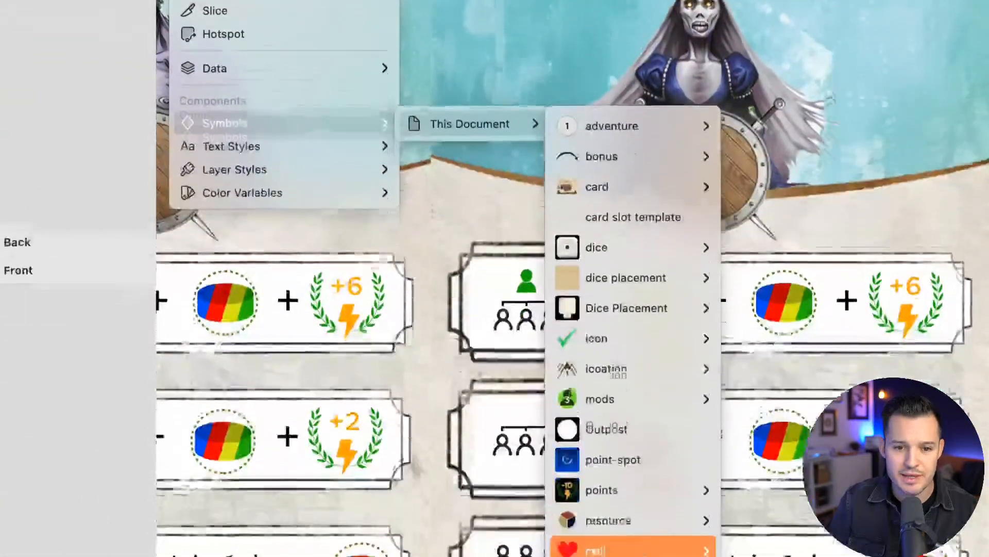
{"action": "mouse_move", "coordinate": [644, 547]}
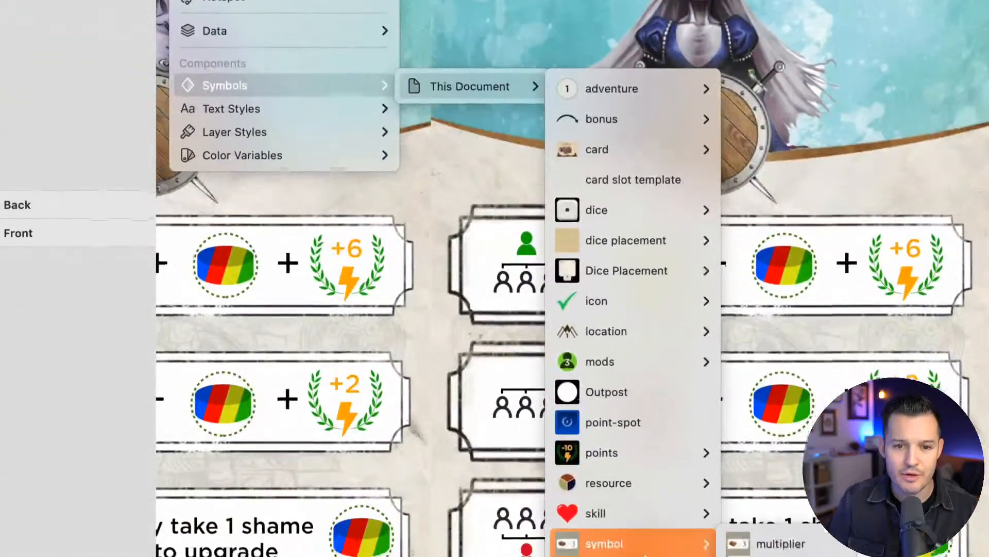
{"action": "mouse_move", "coordinate": [633, 361]}
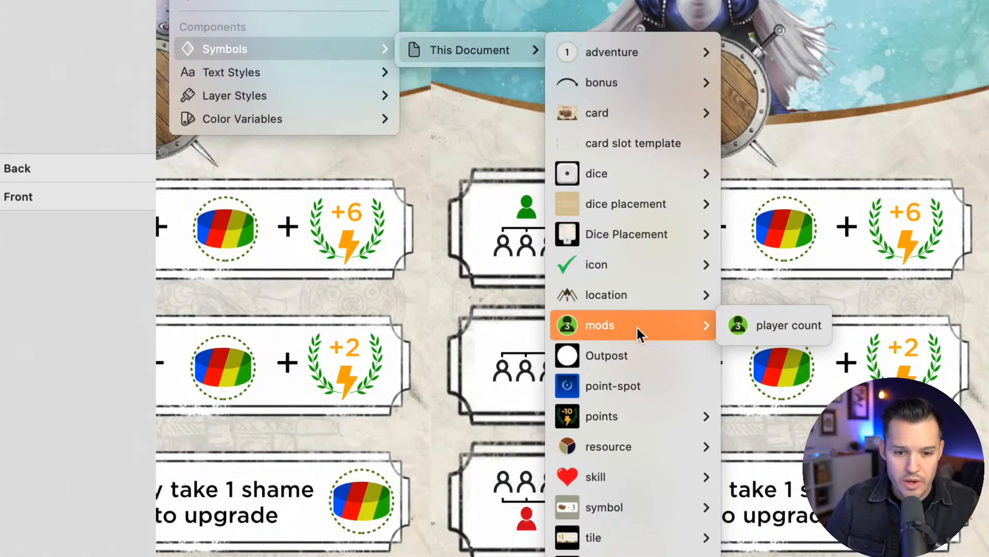
{"action": "mouse_move", "coordinate": [638, 511]}
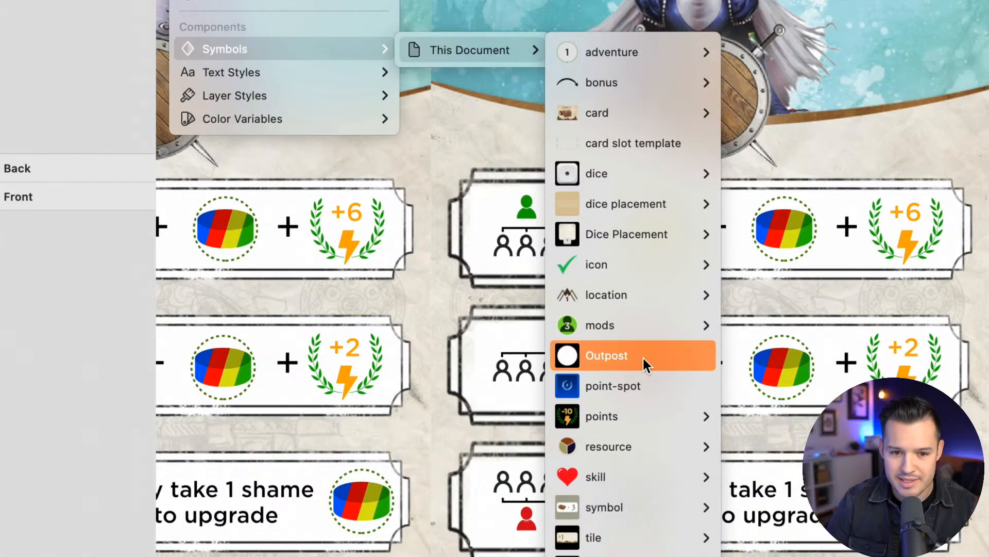
{"action": "mouse_move", "coordinate": [636, 171]}
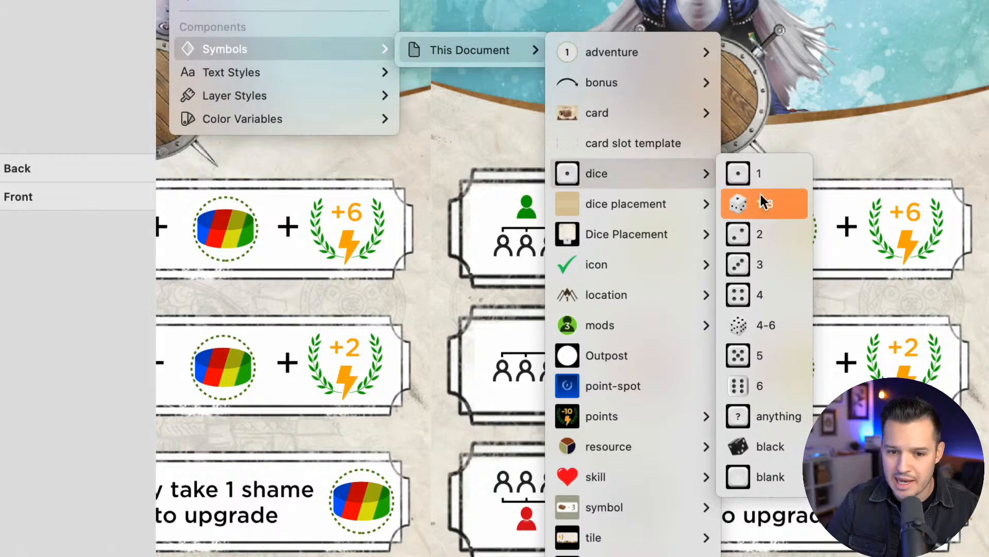
{"action": "left_click", "coordinate": [762, 265]}
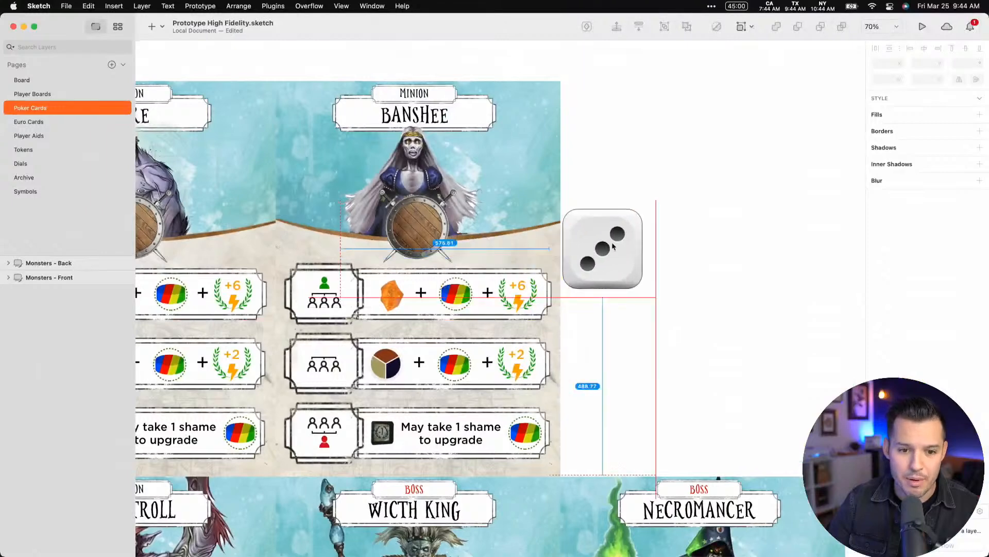
{"action": "left_click", "coordinate": [633, 230]}
Swap the placed die's symbol to 1 and again to another symbol of the dice group
{"action": "scroll", "coordinate": [714, 219], "scroll_direction": "right", "scroll_amount": 5}
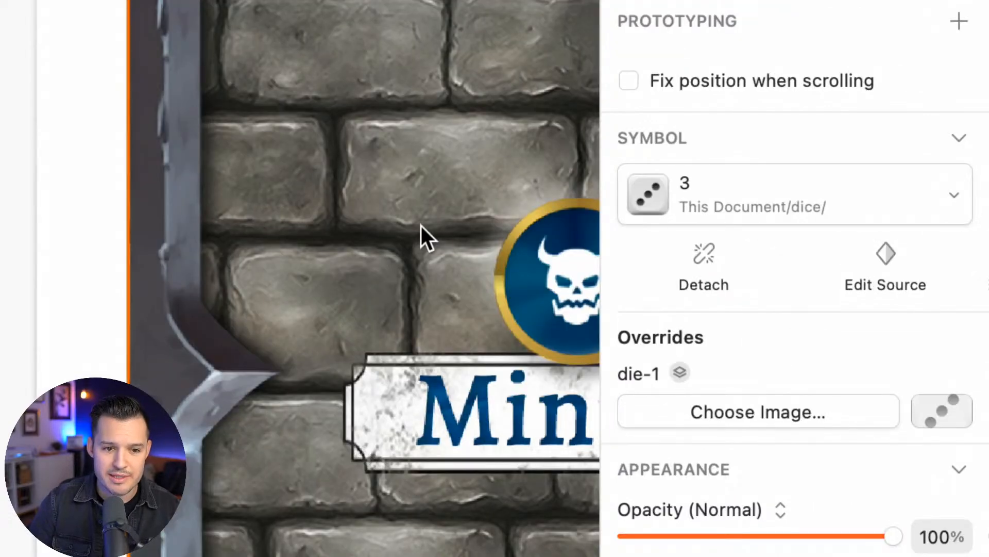
{"action": "key", "text": "shift+2"}
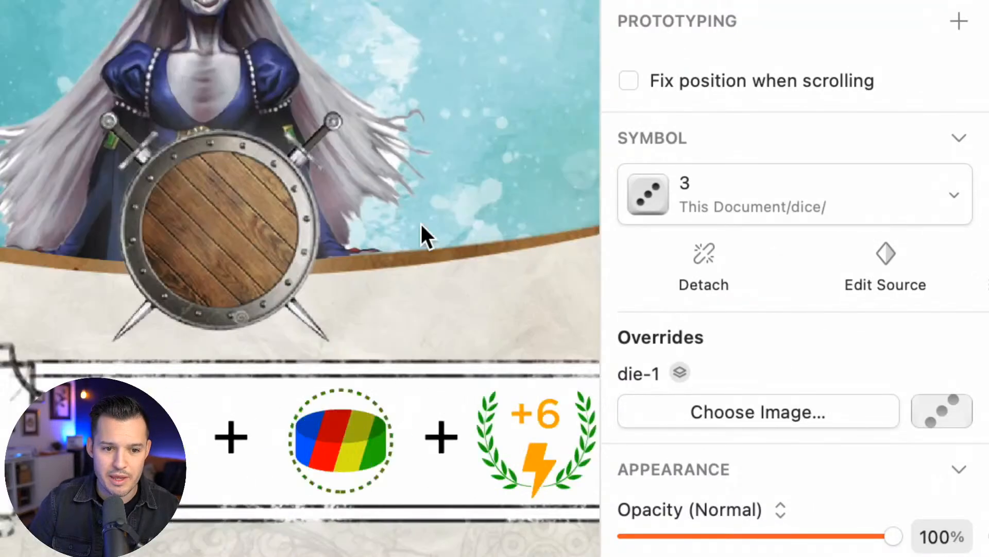
{"action": "left_click", "coordinate": [801, 206]}
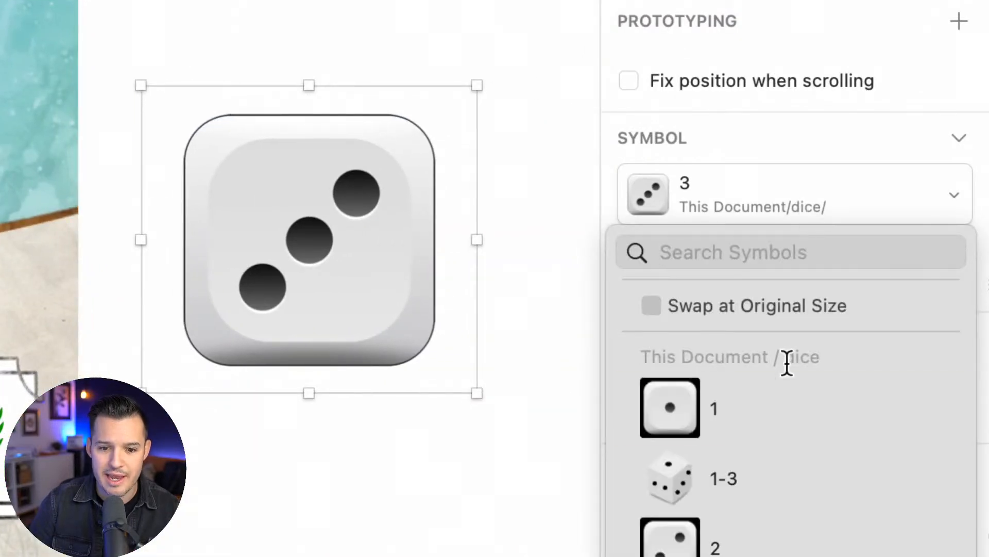
{"action": "left_click", "coordinate": [769, 408]}
{"action": "left_click", "coordinate": [770, 206]}
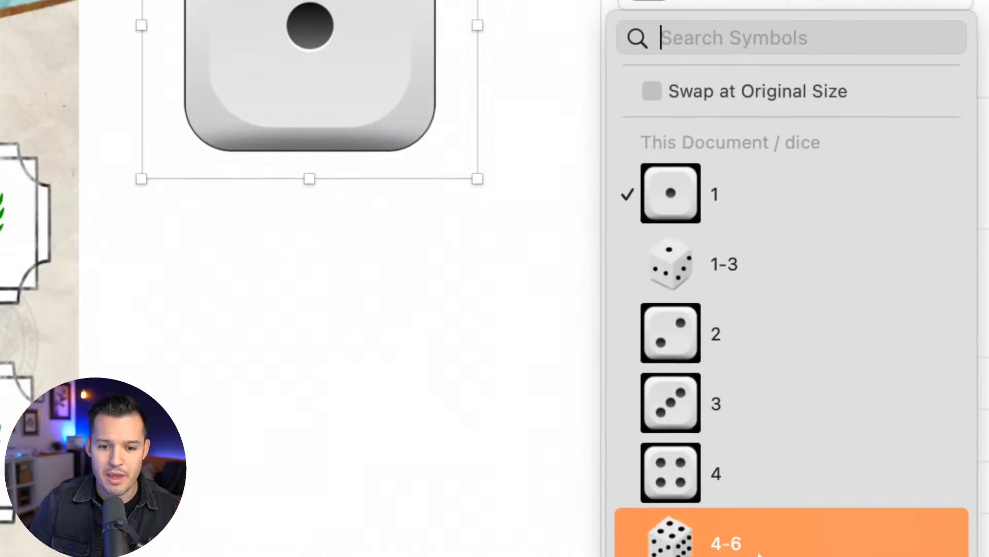
{"action": "left_click", "coordinate": [743, 467]}
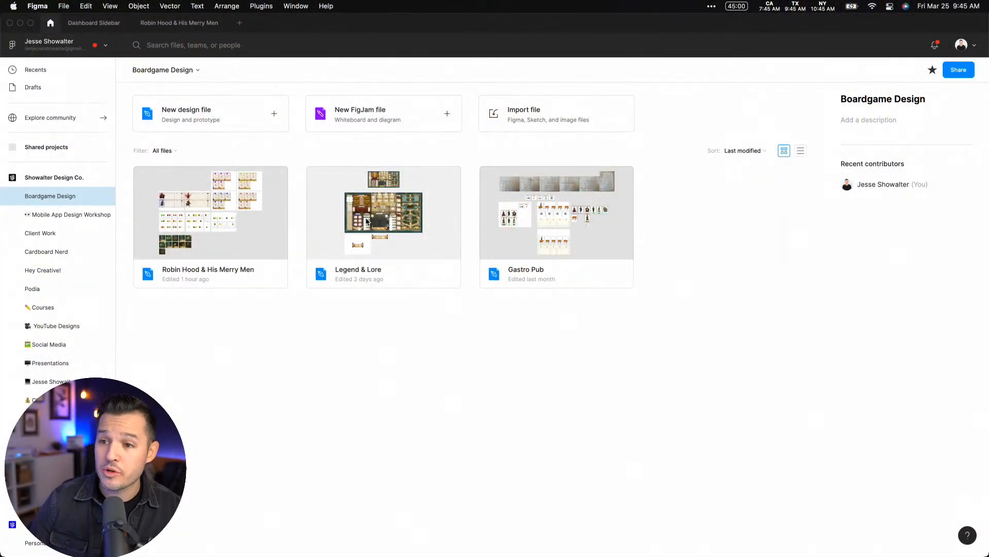
Open the Robin Hood & His Merry Men file in Figma and examine its player boards and purple cards
{"action": "double_click", "coordinate": [239, 215]}
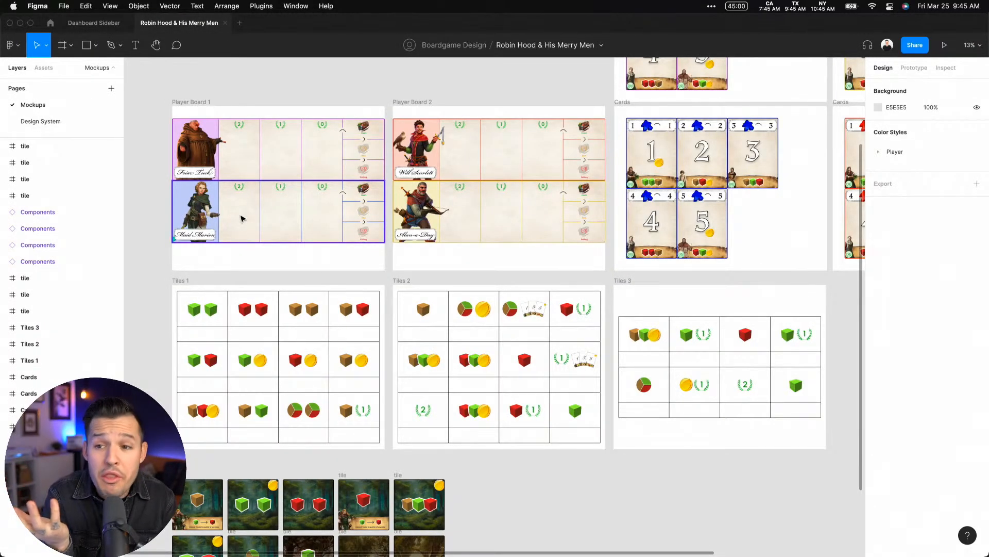
{"action": "scroll", "coordinate": [425, 295], "scroll_direction": "up", "scroll_amount": 5}
{"action": "scroll", "coordinate": [425, 296], "scroll_direction": "right", "scroll_amount": 4}
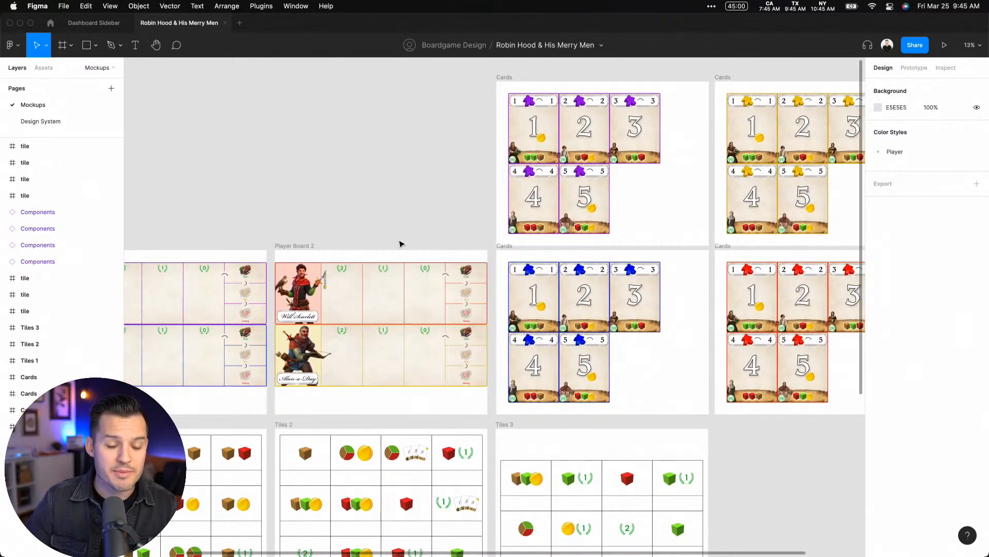
{"action": "left_click_drag", "start_coordinate": [488, 146], "coordinate": [638, 253]}
{"action": "left_click_drag", "start_coordinate": [698, 181], "coordinate": [617, 411]}
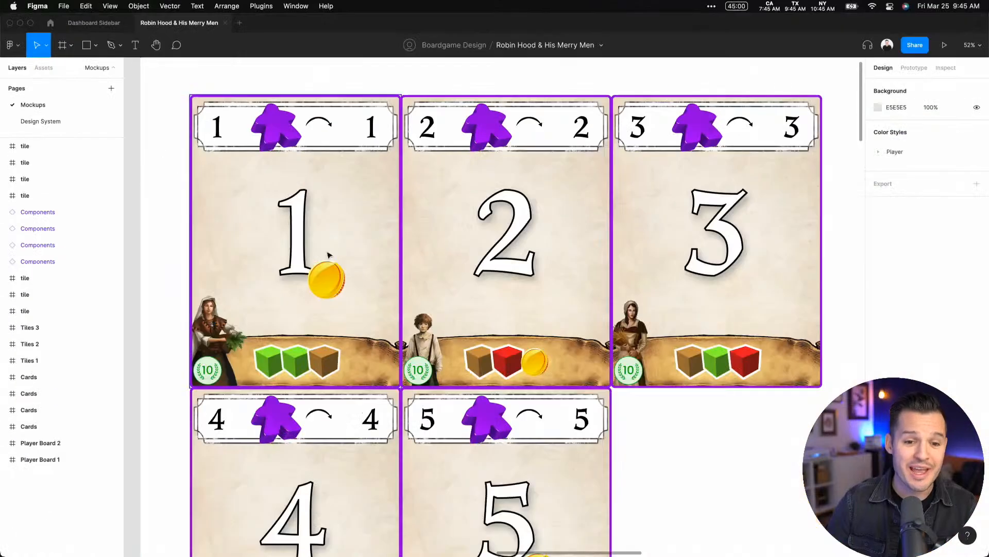
{"action": "scroll", "coordinate": [335, 249], "scroll_direction": "left", "scroll_amount": 5}
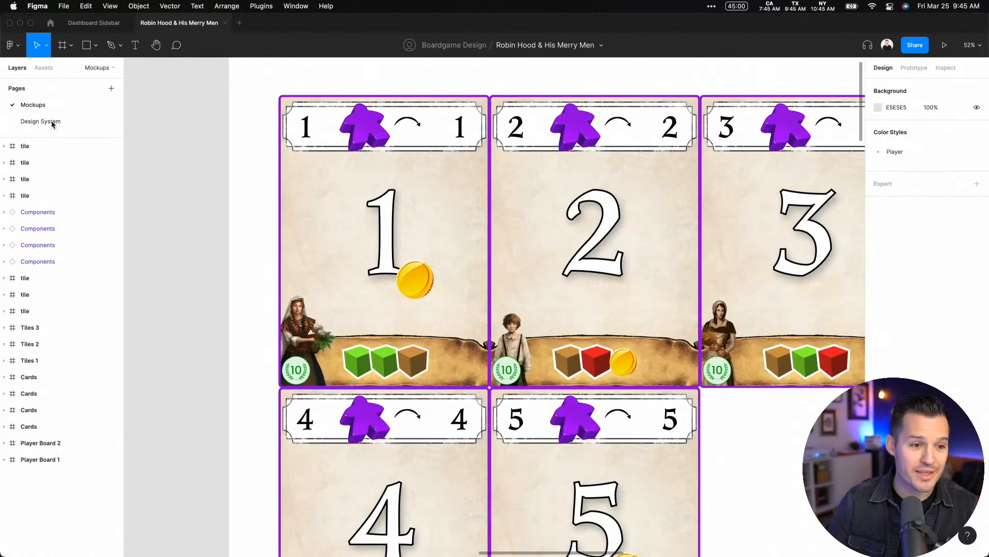
Check the red swatch's colour style on the Design System page and expand the Player colour styles
{"action": "left_click", "coordinate": [52, 123]}
{"action": "left_click_drag", "start_coordinate": [397, 139], "coordinate": [592, 72]}
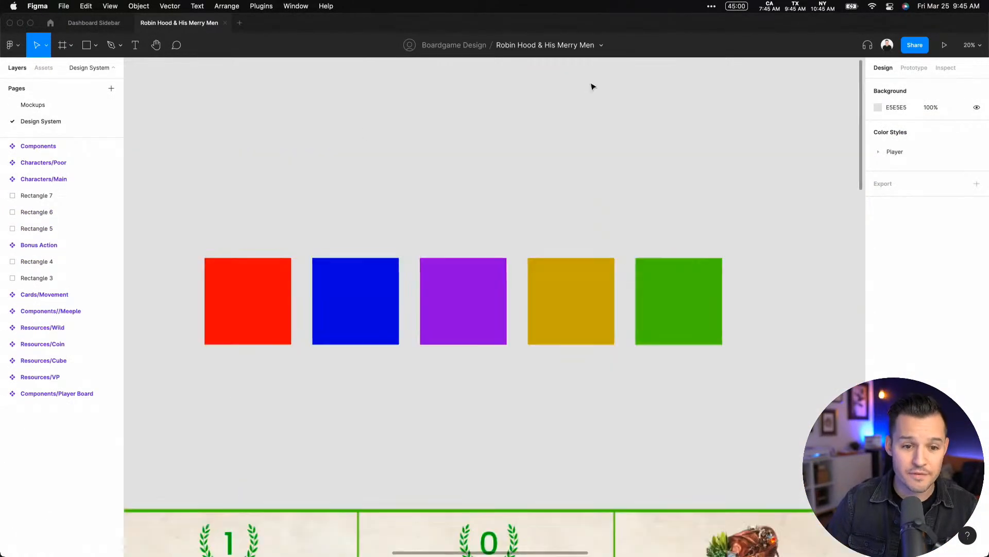
{"action": "left_click", "coordinate": [274, 303]}
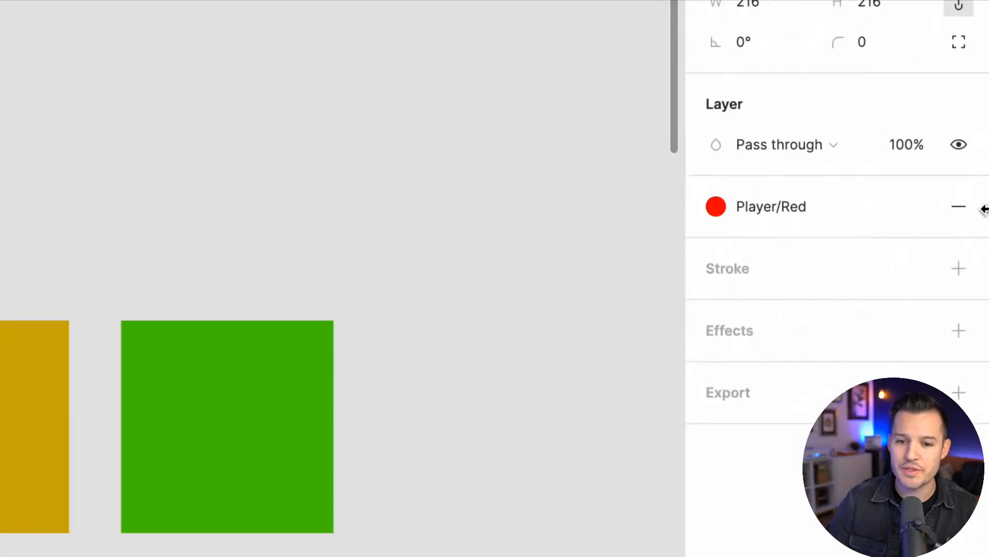
{"action": "left_click", "coordinate": [768, 207]}
{"action": "left_click", "coordinate": [744, 57]}
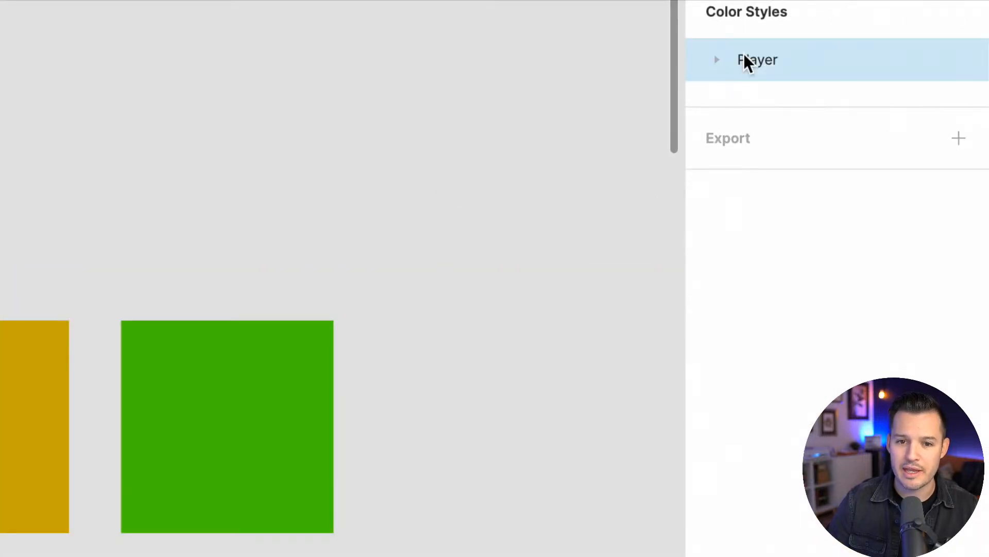
{"action": "left_click", "coordinate": [717, 60]}
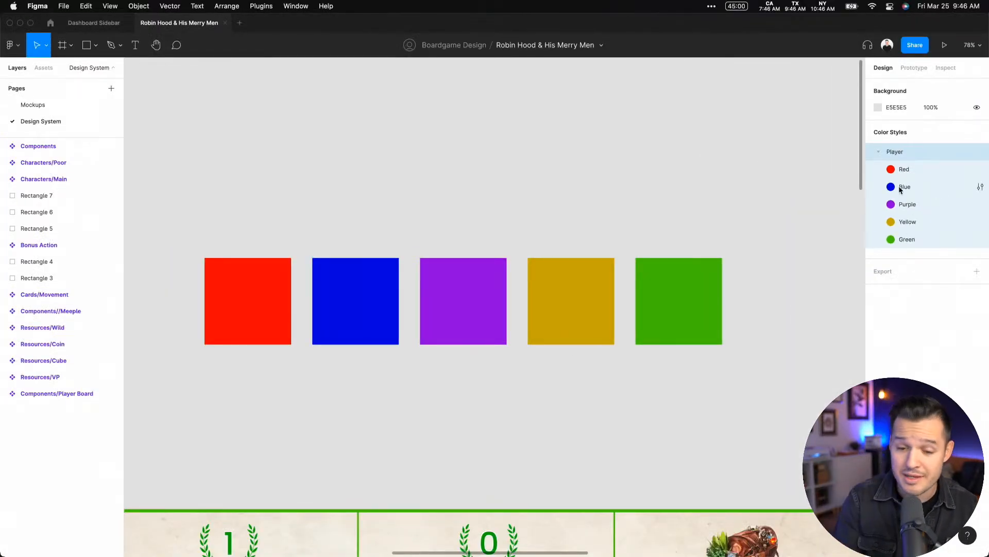
Copy the red meeple image out of the Components//Meeple set and place the copy in the empty space above the set
{"action": "left_click", "coordinate": [756, 235]}
{"action": "scroll", "coordinate": [716, 285], "scroll_direction": "right", "scroll_amount": 10}
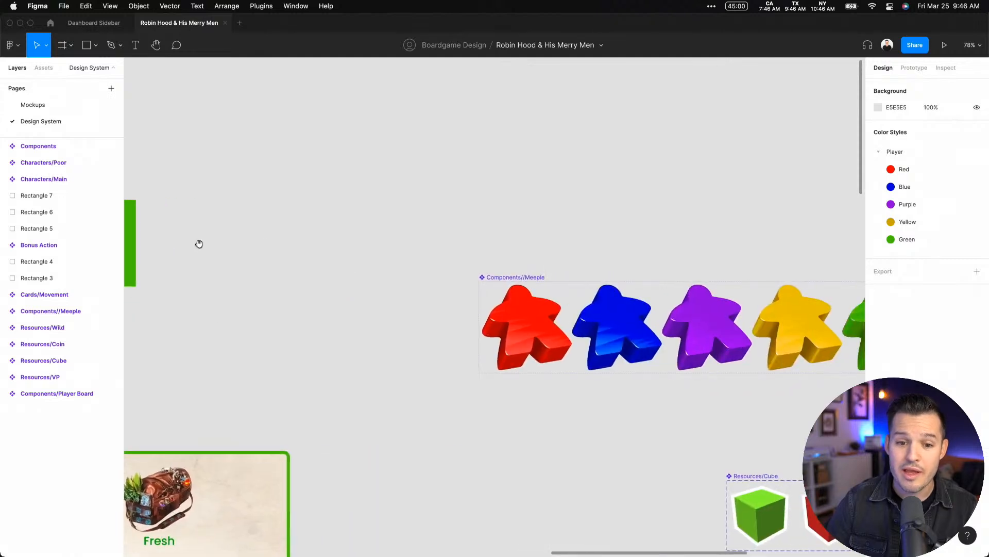
{"action": "double_click", "coordinate": [503, 289]}
{"action": "left_click", "coordinate": [403, 170]}
{"action": "scroll", "coordinate": [382, 201], "scroll_direction": "up", "scroll_amount": 3}
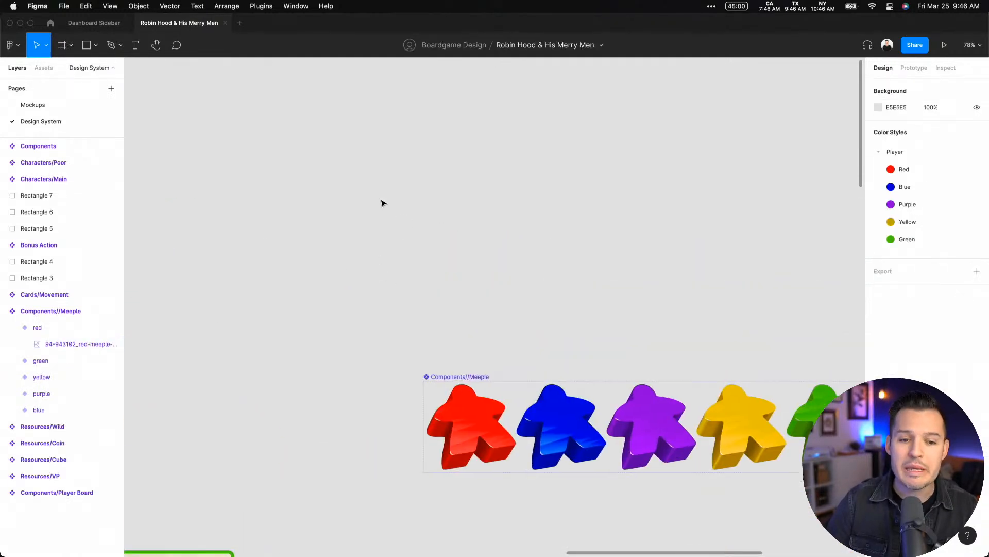
{"action": "right_click", "coordinate": [385, 177]}
{"action": "left_click", "coordinate": [407, 184]}
{"action": "left_click_drag", "start_coordinate": [479, 218], "coordinate": [479, 204]}
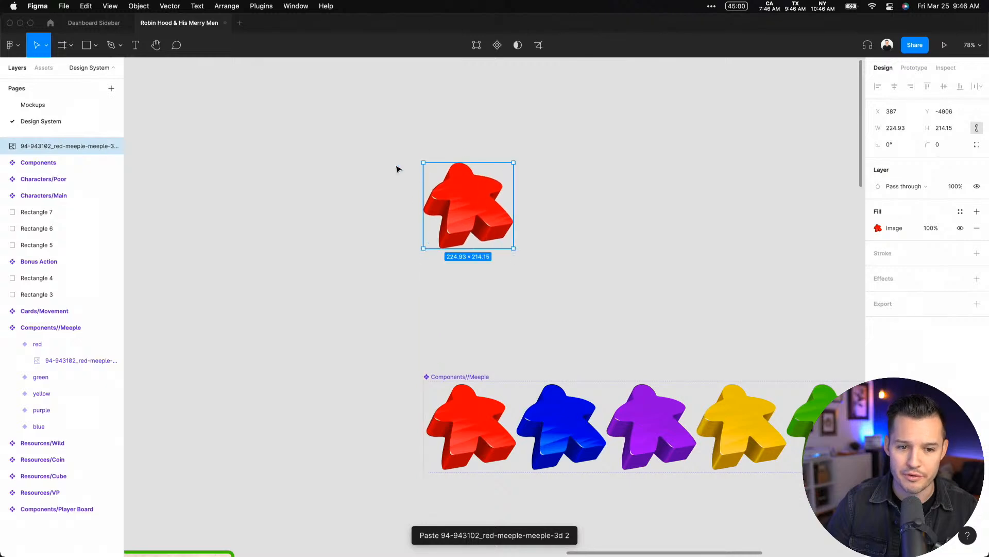
{"action": "key", "text": "z"}
{"action": "left_click_drag", "start_coordinate": [405, 163], "coordinate": [581, 303]}
{"action": "left_click_drag", "start_coordinate": [444, 184], "coordinate": [453, 223]}
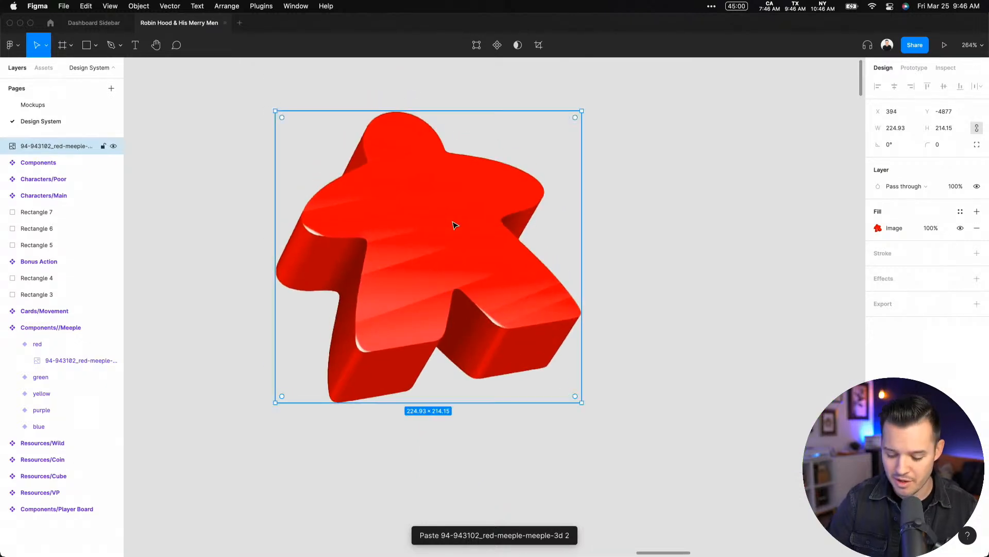
Delete the pasted red meeple and look over the colour variants of the meeple set
{"action": "key", "text": "Delete"}
{"action": "scroll", "coordinate": [470, 116], "scroll_direction": "down", "scroll_amount": 10}
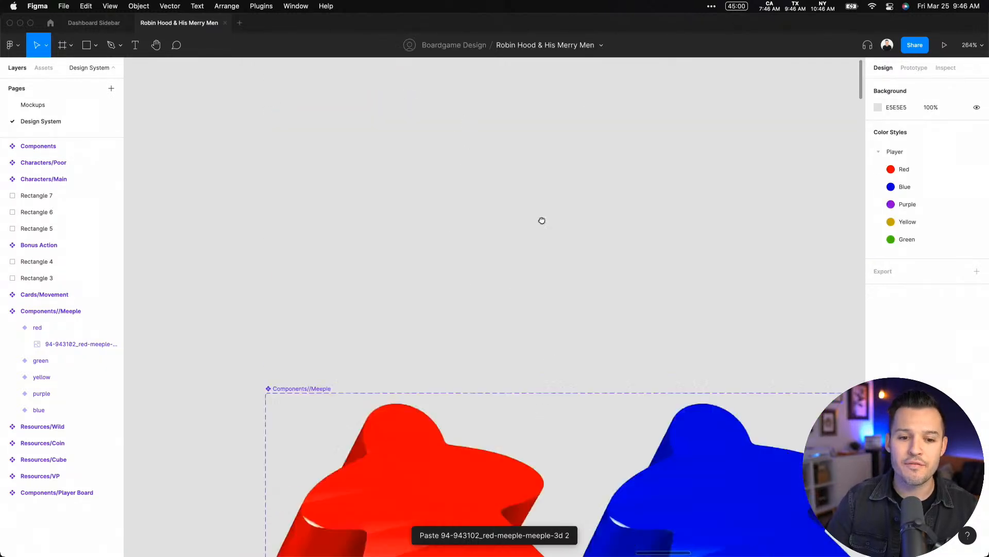
{"action": "scroll", "coordinate": [712, 206], "scroll_direction": "right", "scroll_amount": 8}
{"action": "scroll", "coordinate": [769, 257], "scroll_direction": "right", "scroll_amount": 10}
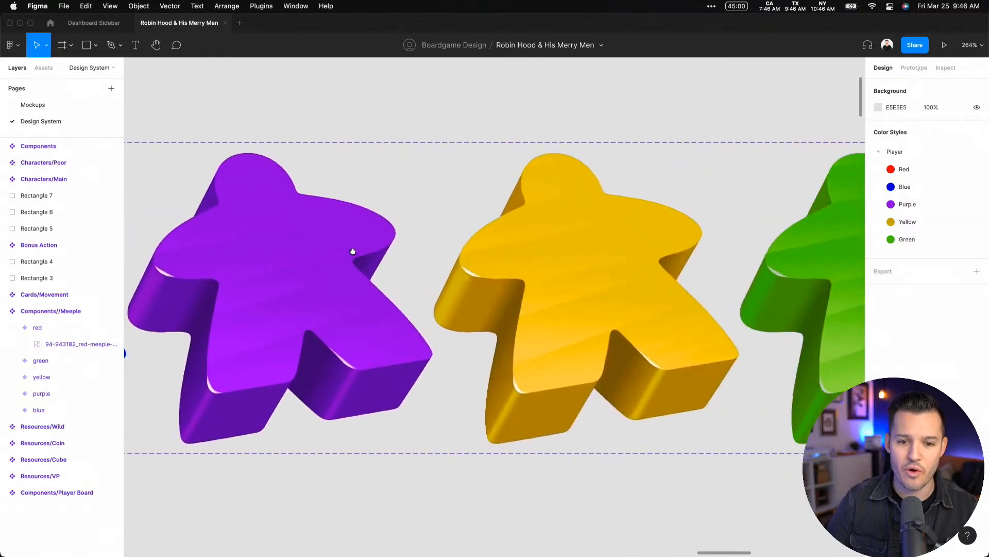
{"action": "scroll", "coordinate": [462, 263], "scroll_direction": "left", "scroll_amount": 10}
{"action": "left_click_drag", "start_coordinate": [520, 268], "coordinate": [799, 274]}
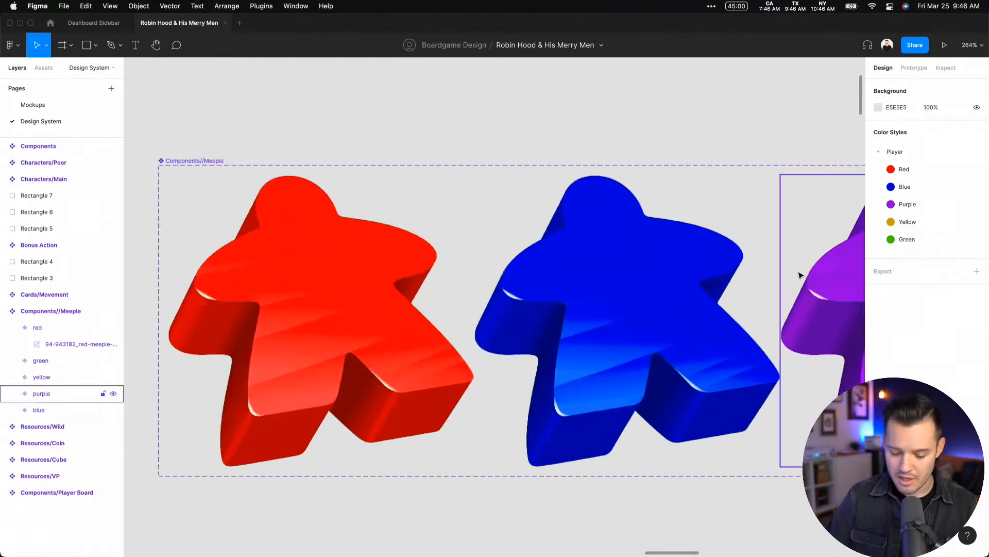
Undo the deletion of the red meeple copy and convert that image into a component
{"action": "key", "text": "super+minus"}
{"action": "key", "text": "super+minus"}
{"action": "key", "text": "super+minus"}
{"action": "key", "text": "super+z"}
{"action": "left_click", "coordinate": [696, 217]}
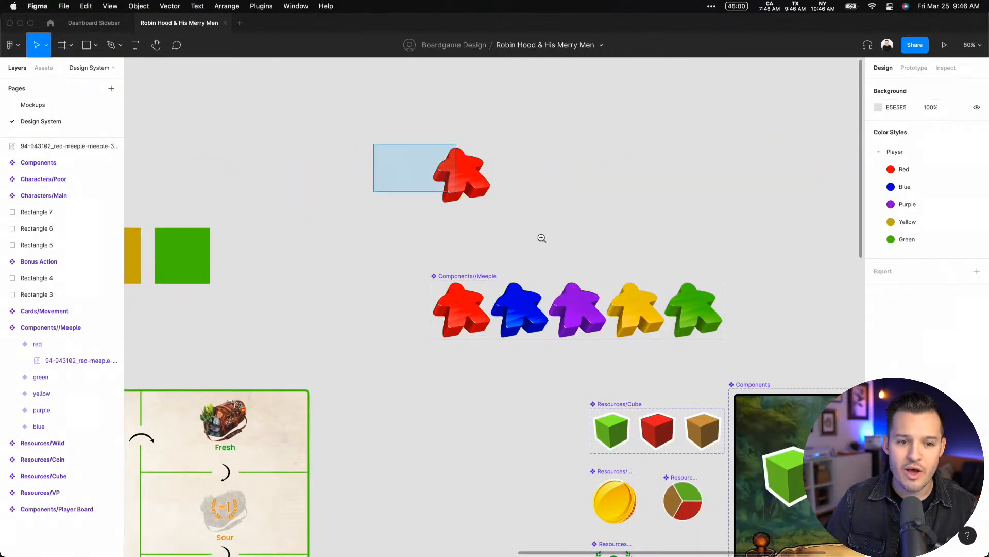
{"action": "scroll", "coordinate": [541, 236], "scroll_direction": "up", "scroll_amount": 5}
{"action": "left_click", "coordinate": [457, 217]}
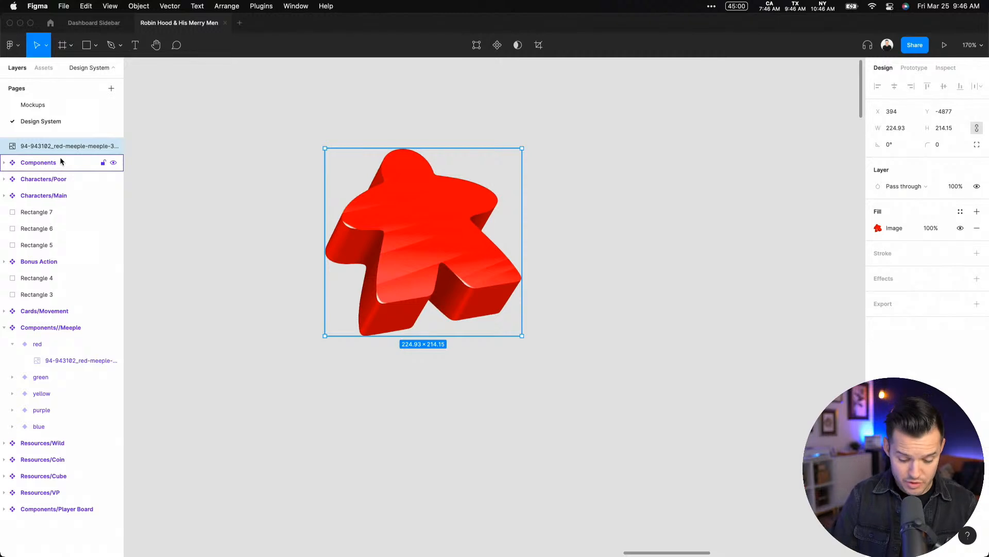
{"action": "left_click", "coordinate": [497, 45]}
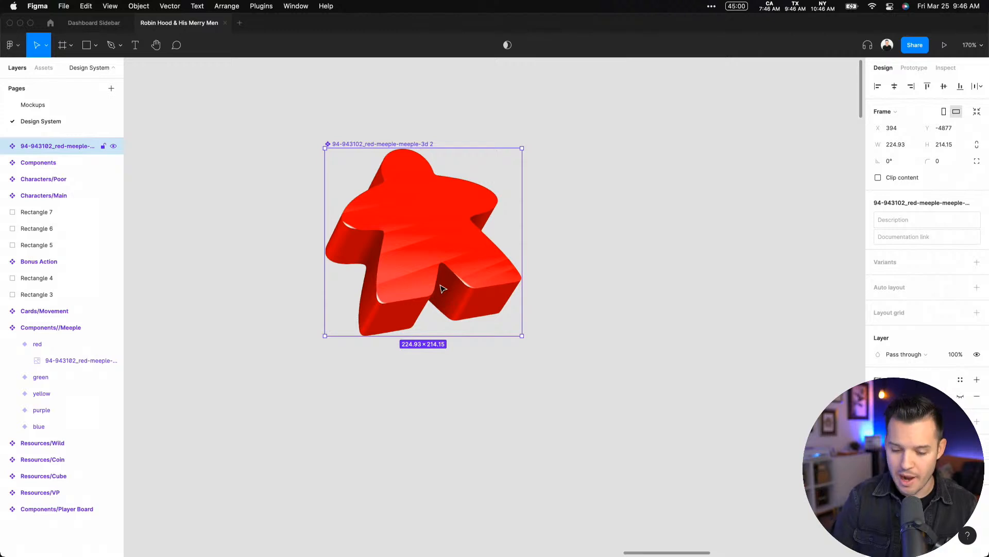
Delete the new red meeple component and return to the existing meeple variant set
{"action": "key", "text": "Delete"}
{"action": "left_click_drag", "start_coordinate": [479, 494], "coordinate": [520, 249]}
{"action": "left_click_drag", "start_coordinate": [487, 324], "coordinate": [404, 316]}
{"action": "left_click", "coordinate": [401, 308]}
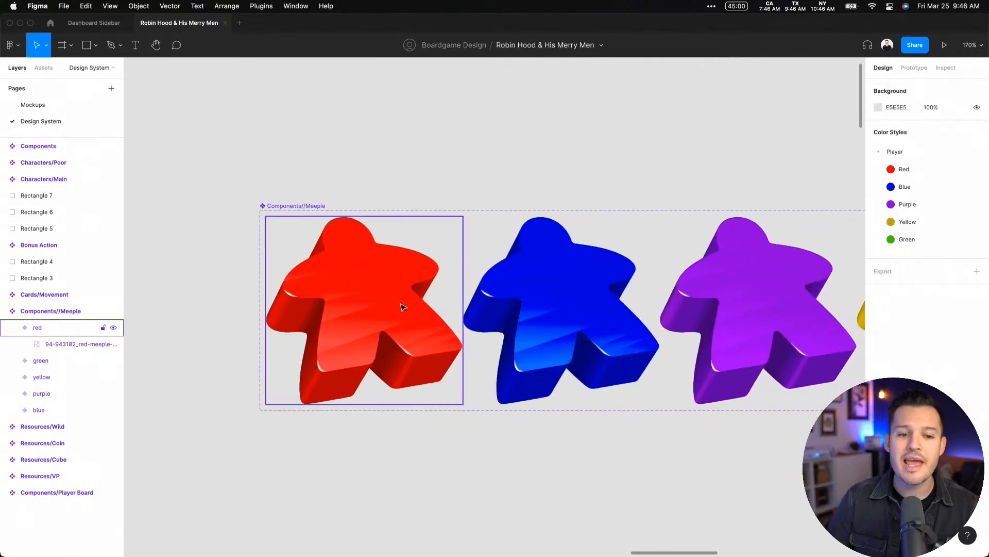
Rename the meeple component set to Components/Meeple
{"action": "left_click", "coordinate": [121, 311]}
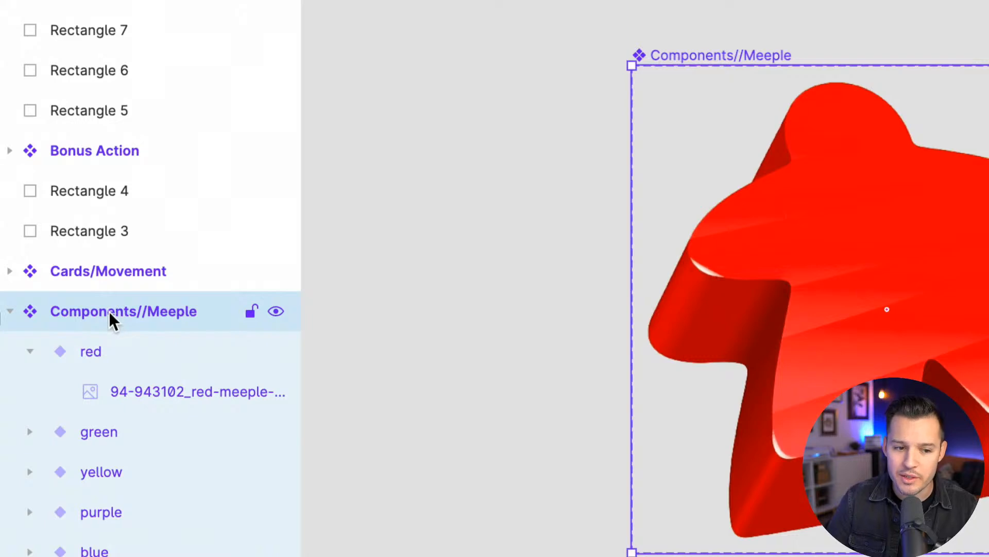
{"action": "double_click", "coordinate": [144, 313]}
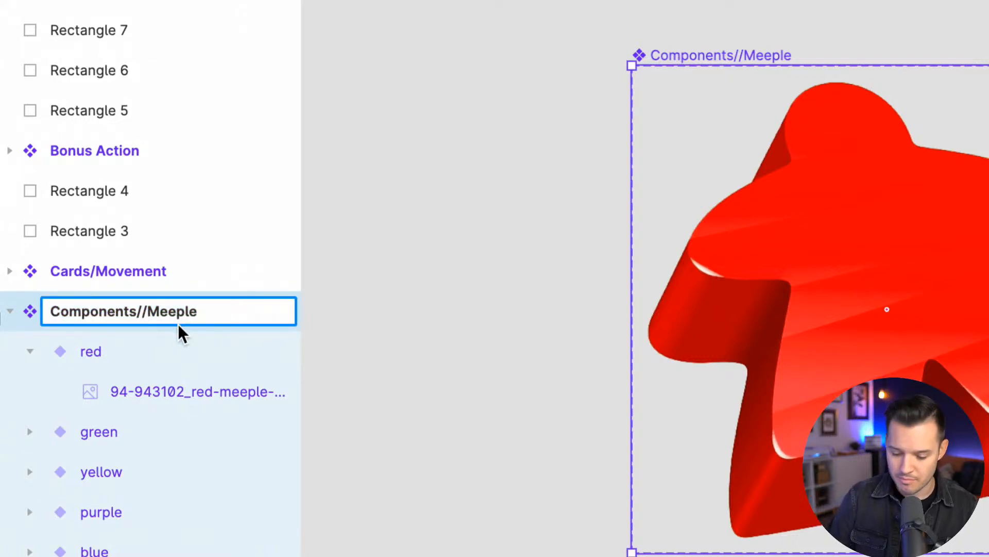
{"action": "key", "text": "Delete"}
{"action": "left_click", "coordinate": [423, 301]}
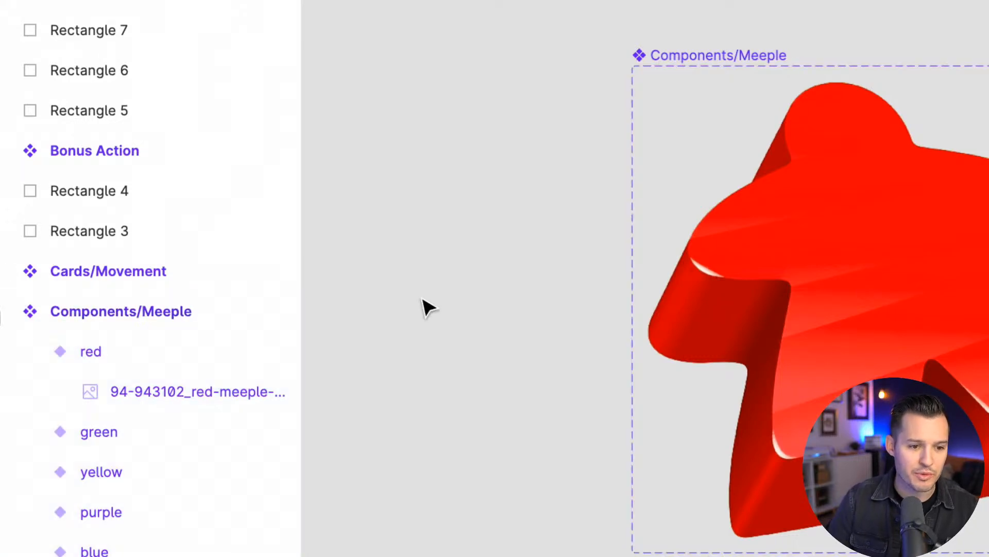
Examine the whole Components/Meeple set and select its blue variant
{"action": "key", "text": "super+minus"}
{"action": "key", "text": "super+minus"}
{"action": "key", "text": "super+minus"}
{"action": "key", "text": "super+minus"}
{"action": "key", "text": "super+equal"}
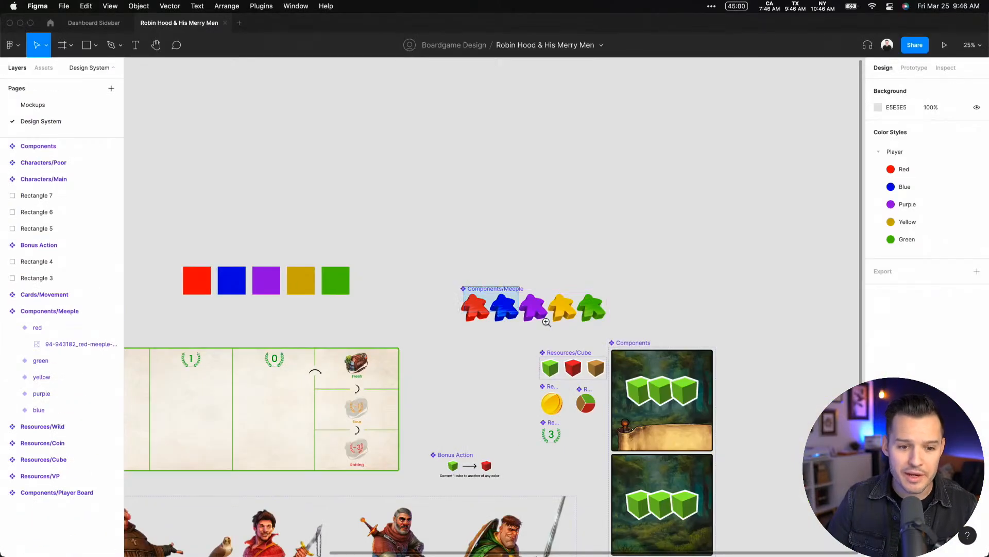
{"action": "scroll", "coordinate": [562, 317], "scroll_direction": "up", "scroll_amount": 5}
{"action": "scroll", "coordinate": [495, 320], "scroll_direction": "left", "scroll_amount": 2}
{"action": "left_click", "coordinate": [412, 278]}
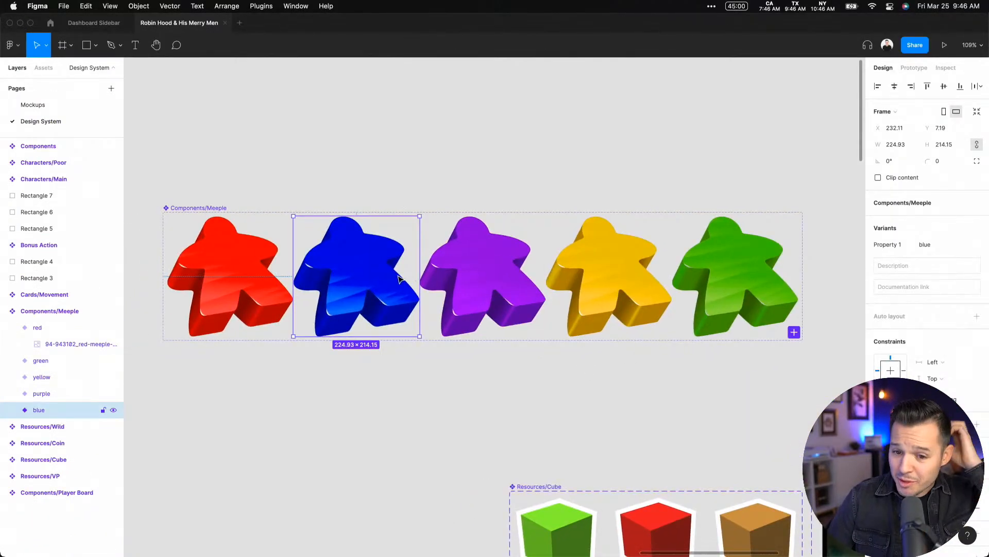
On the Mockups page, switch the meeple in the header of the purple number 1 card to the blue variant
{"action": "left_click", "coordinate": [41, 103]}
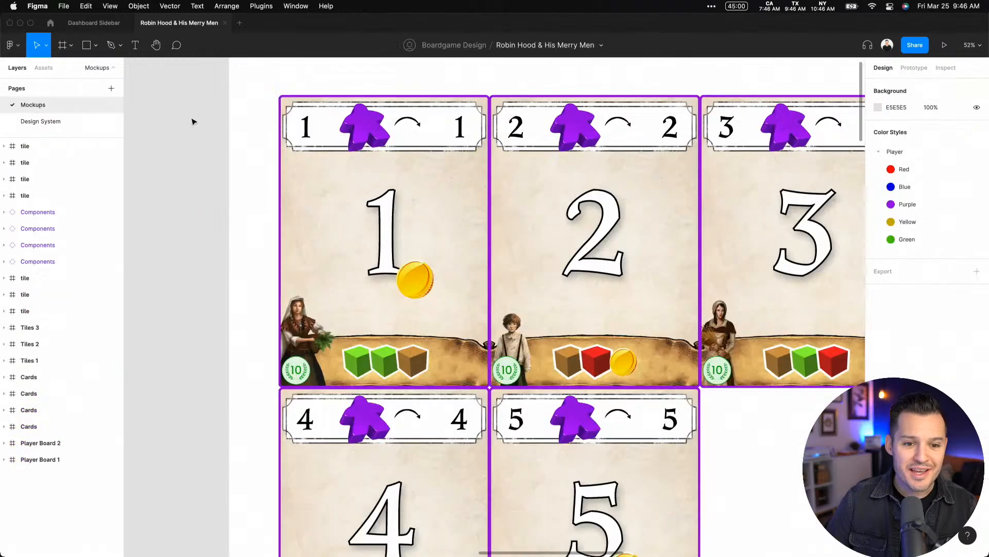
{"action": "left_click", "coordinate": [367, 127]}
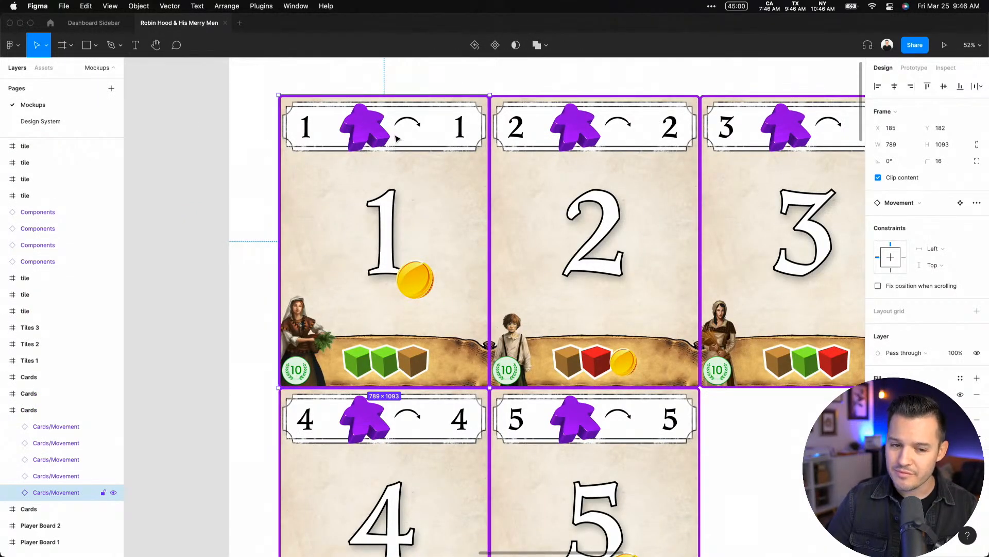
{"action": "double_click", "coordinate": [361, 132]}
{"action": "double_click", "coordinate": [362, 132]}
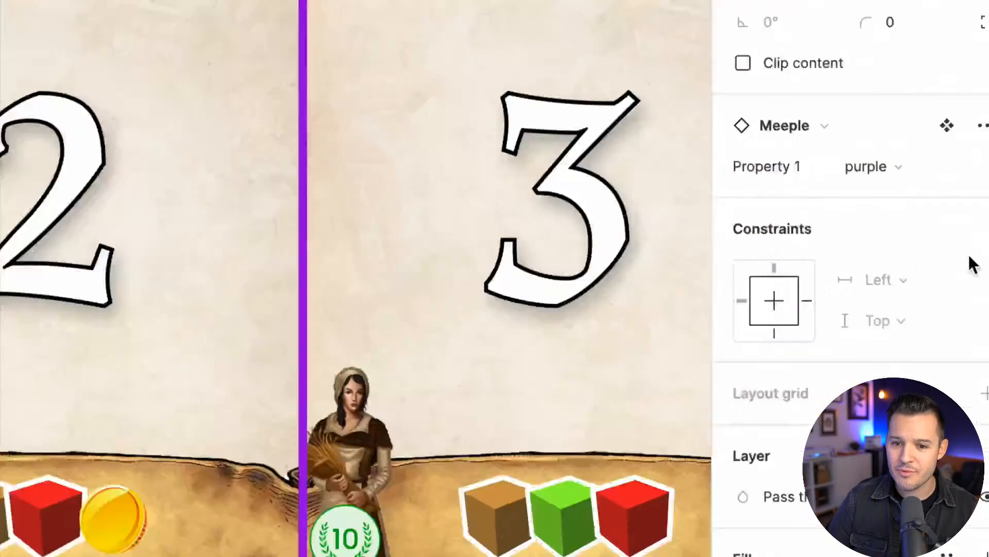
{"action": "left_click", "coordinate": [894, 171]}
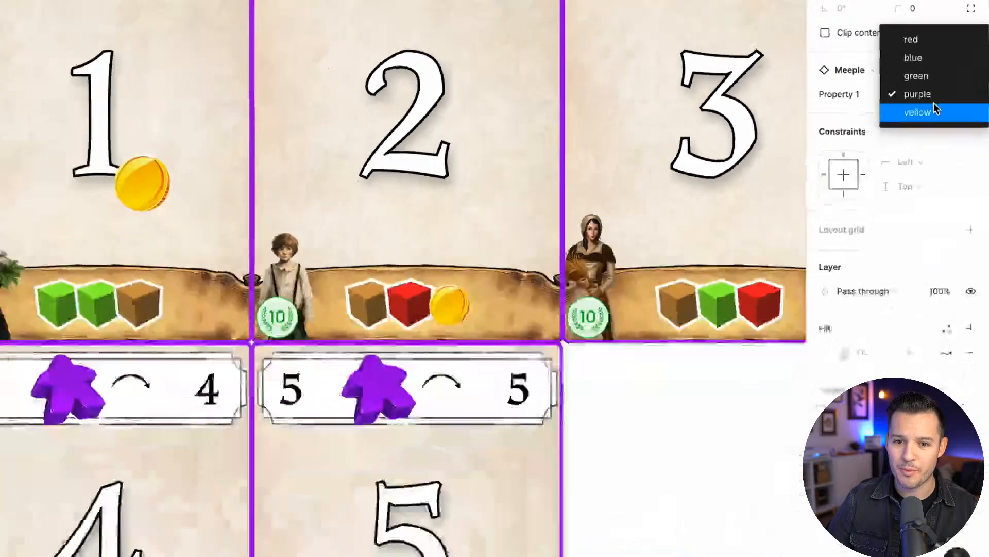
{"action": "left_click", "coordinate": [922, 58]}
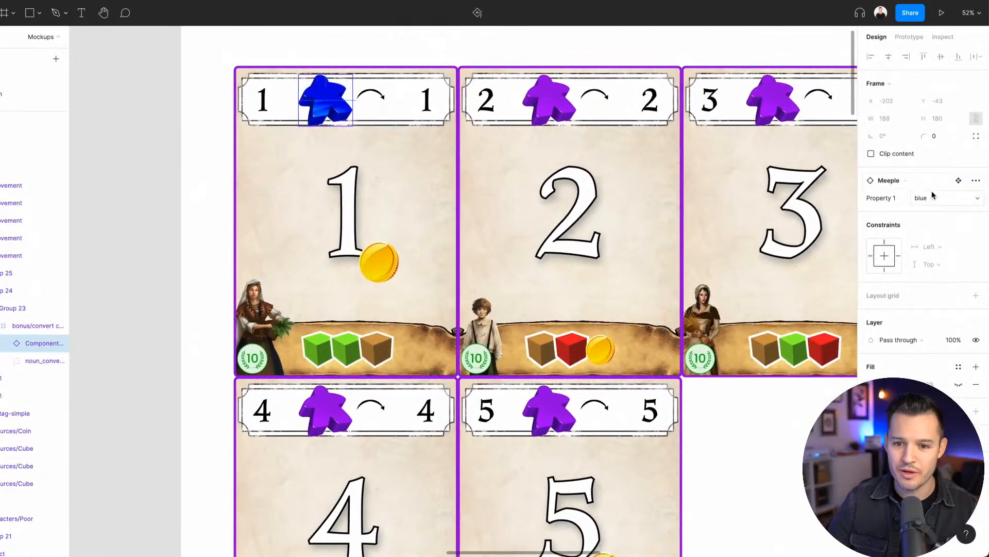
Set the number 1 card's meeple variant back to purple and deselect it
{"action": "left_click", "coordinate": [934, 196]}
{"action": "left_click", "coordinate": [934, 210]}
{"action": "left_click", "coordinate": [934, 199]}
{"action": "left_click", "coordinate": [936, 212]}
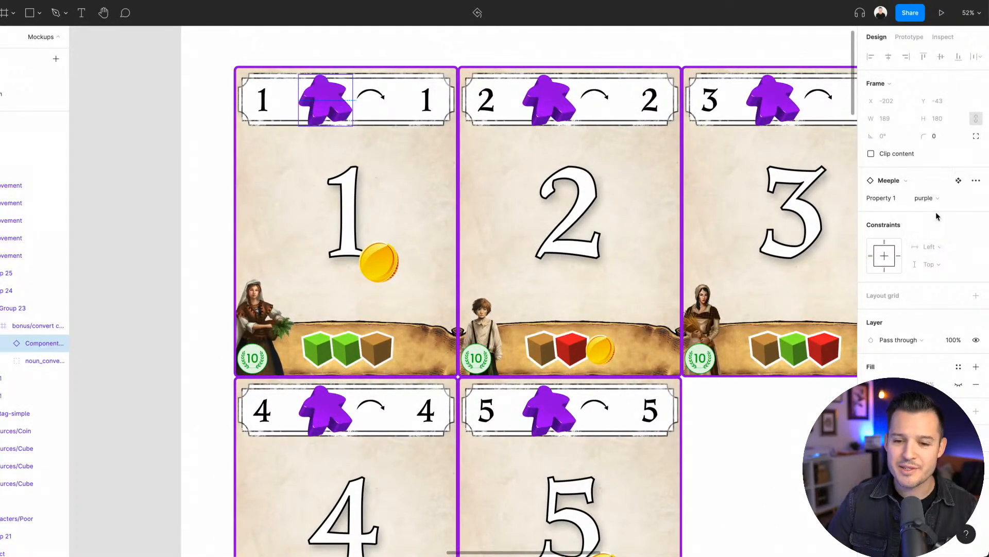
{"action": "left_click", "coordinate": [657, 55]}
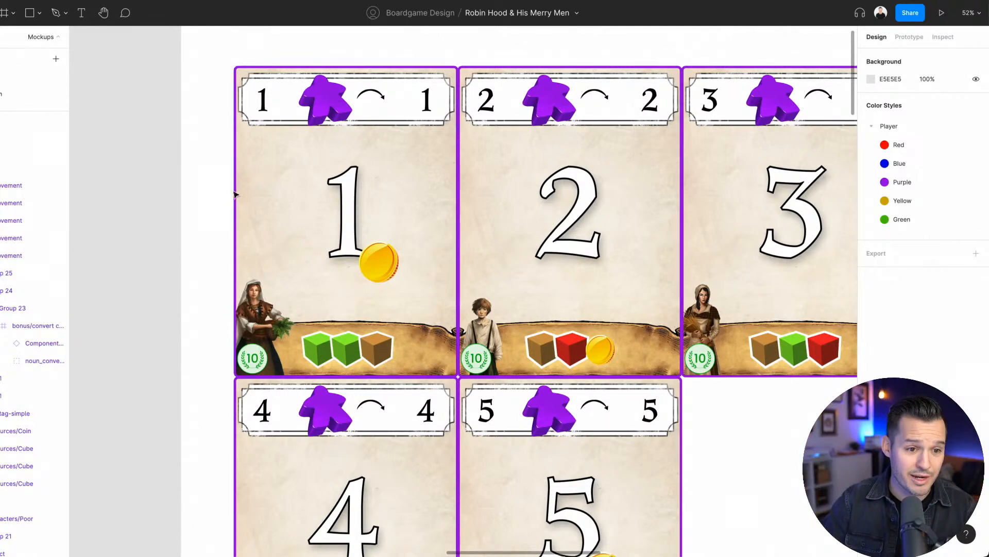
Select all five purple movement cards and change their stroke to the Player/Blue colour style
{"action": "left_click", "coordinate": [261, 190]}
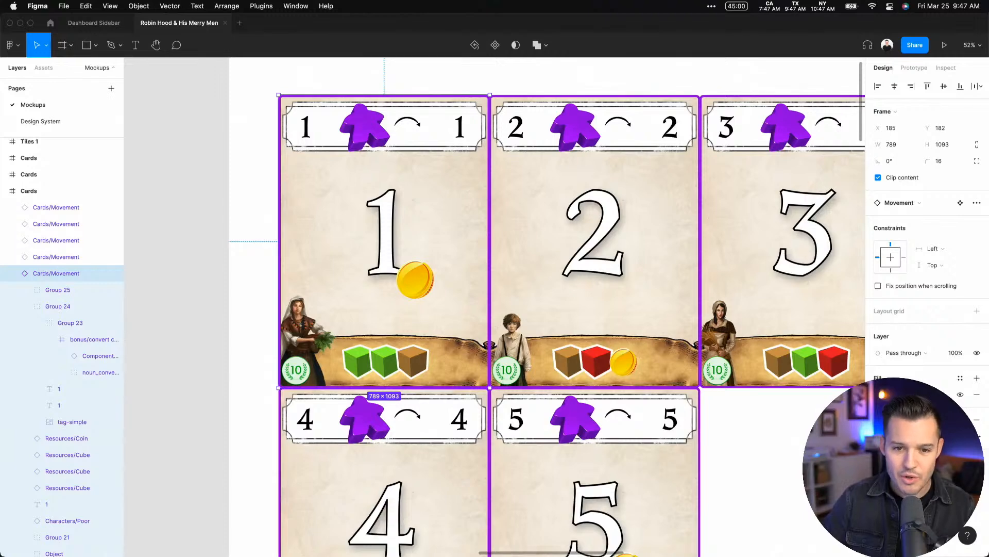
{"action": "key", "text": "Escape"}
{"action": "key", "text": "super+minus"}
{"action": "left_click_drag", "start_coordinate": [726, 438], "coordinate": [681, 380]}
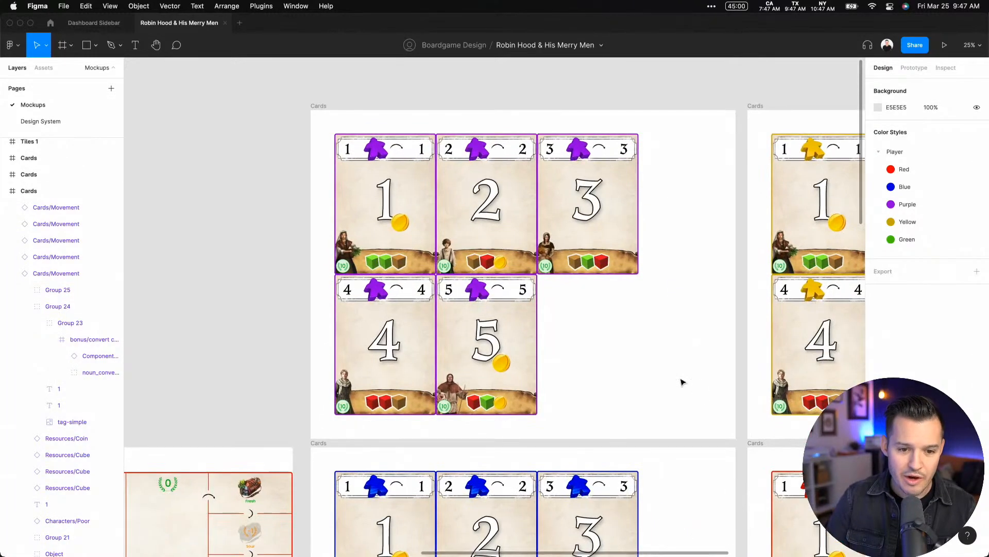
{"action": "left_click_drag", "start_coordinate": [707, 411], "coordinate": [329, 129]}
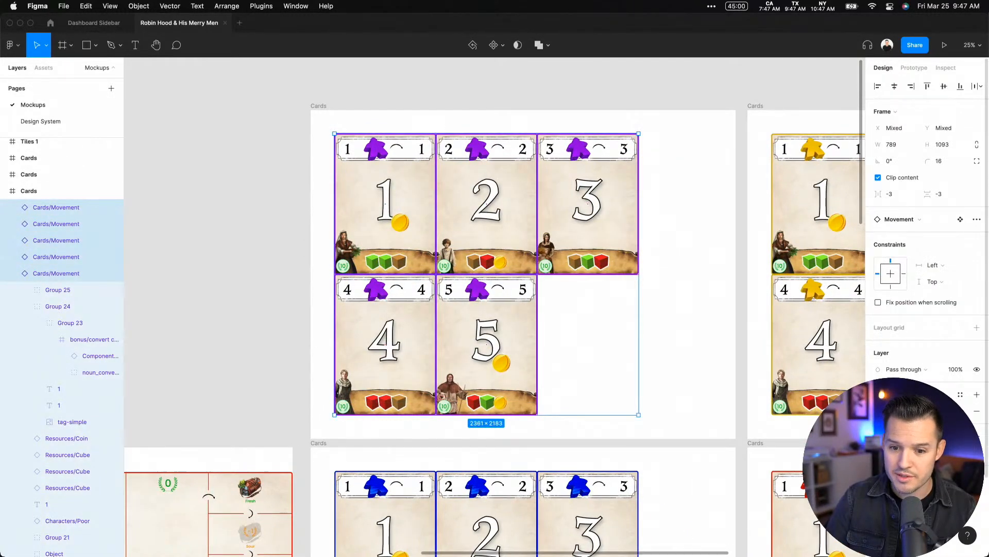
{"action": "left_click", "coordinate": [904, 436]}
{"action": "left_click", "coordinate": [902, 439]}
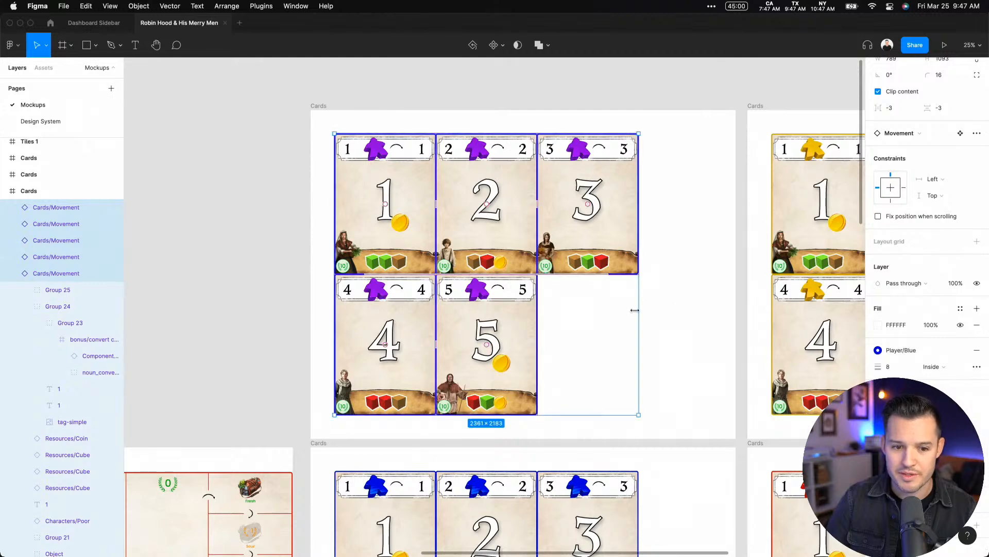
Inspect the recoloured border of the number 3 card up close, and undo the stroke colour change
{"action": "key", "text": "z"}
{"action": "left_click_drag", "start_coordinate": [664, 113], "coordinate": [576, 188]}
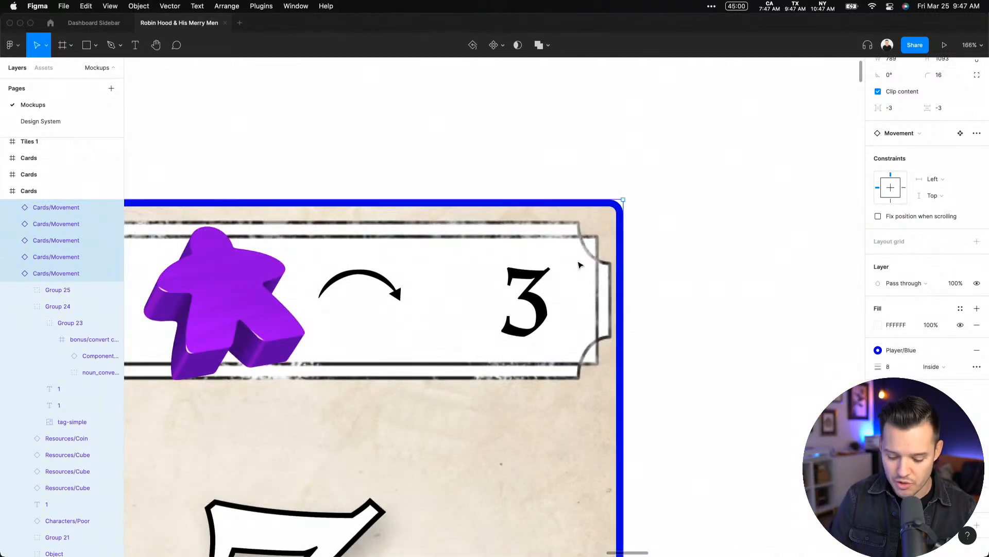
{"action": "key", "text": "minus"}
{"action": "key", "text": "minus"}
{"action": "key", "text": "super+z"}
{"action": "key", "text": "Escape"}
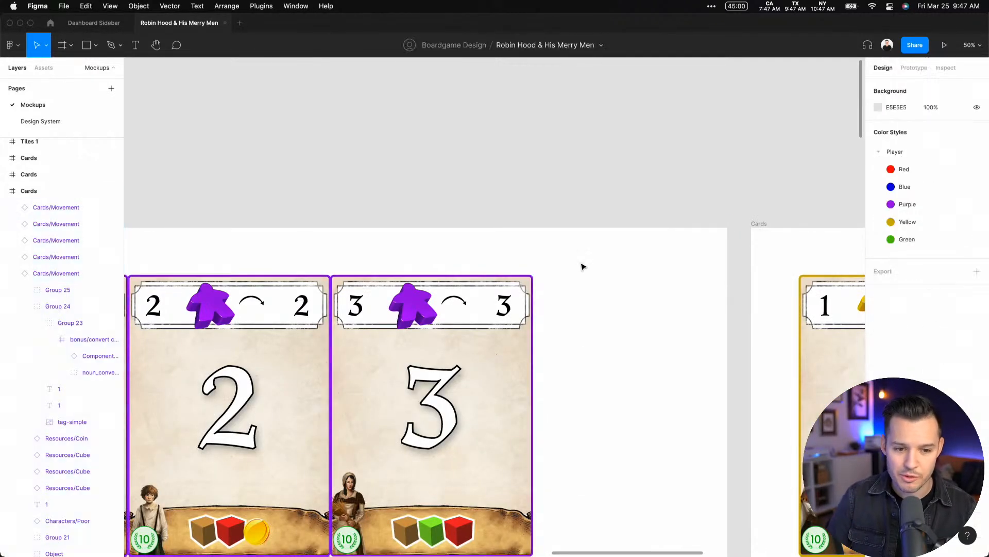
Examine the purple, yellow, blue and red card sets on the Mockups page and compare their borders and meeples
{"action": "key", "text": "minus"}
{"action": "key", "text": "minus"}
{"action": "key", "text": "minus"}
{"action": "left_click_drag", "start_coordinate": [590, 342], "coordinate": [496, 198]}
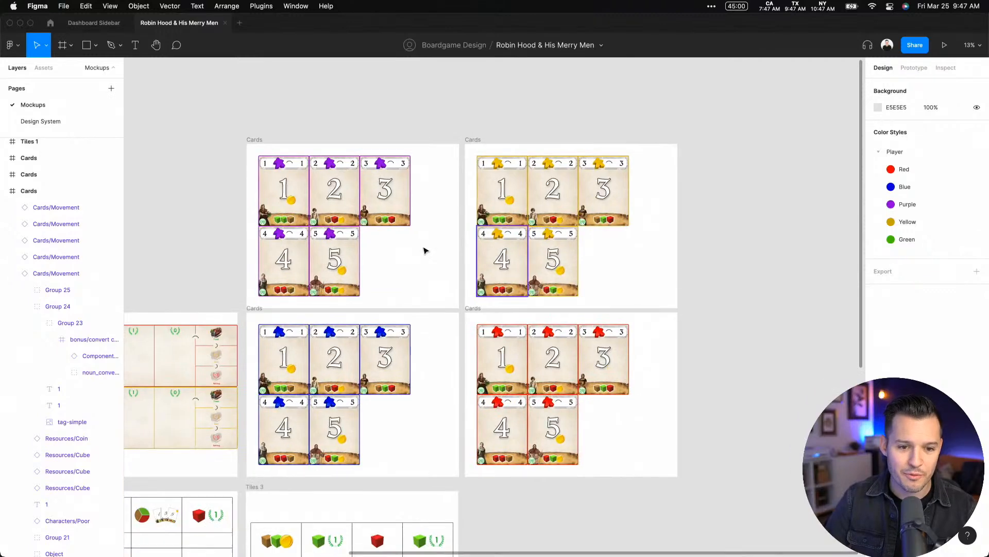
{"action": "key", "text": "z"}
{"action": "left_click_drag", "start_coordinate": [259, 156], "coordinate": [605, 369]}
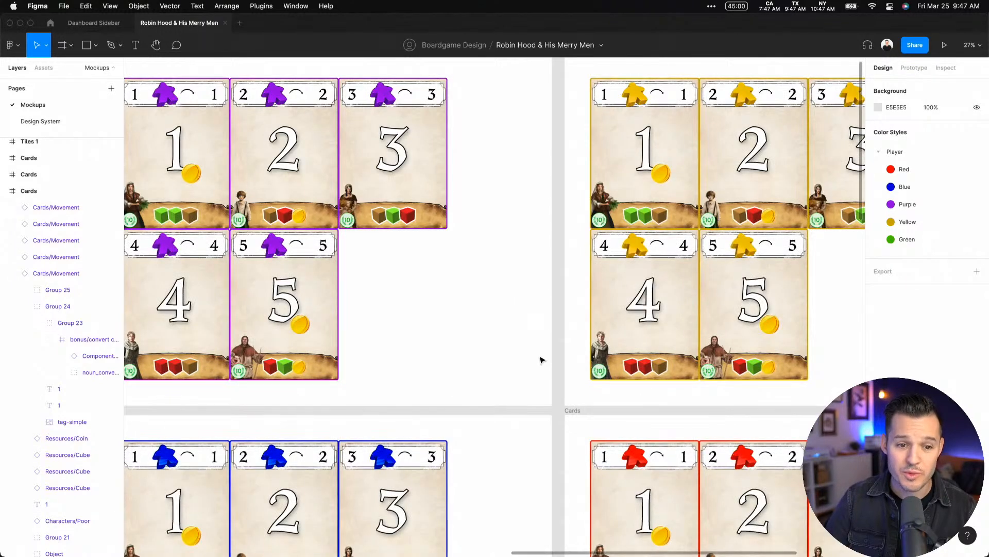
{"action": "scroll", "coordinate": [520, 349], "scroll_direction": "left", "scroll_amount": 7}
{"action": "scroll", "coordinate": [521, 348], "scroll_direction": "up", "scroll_amount": 2}
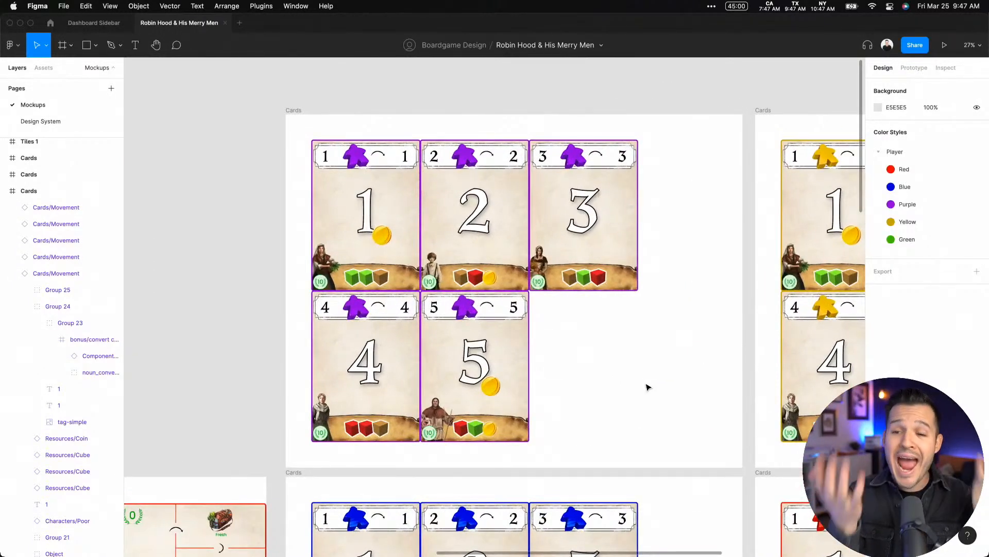
{"action": "scroll", "coordinate": [307, 230], "scroll_direction": "left", "scroll_amount": 3}
{"action": "scroll", "coordinate": [307, 230], "scroll_direction": "up", "scroll_amount": 1}
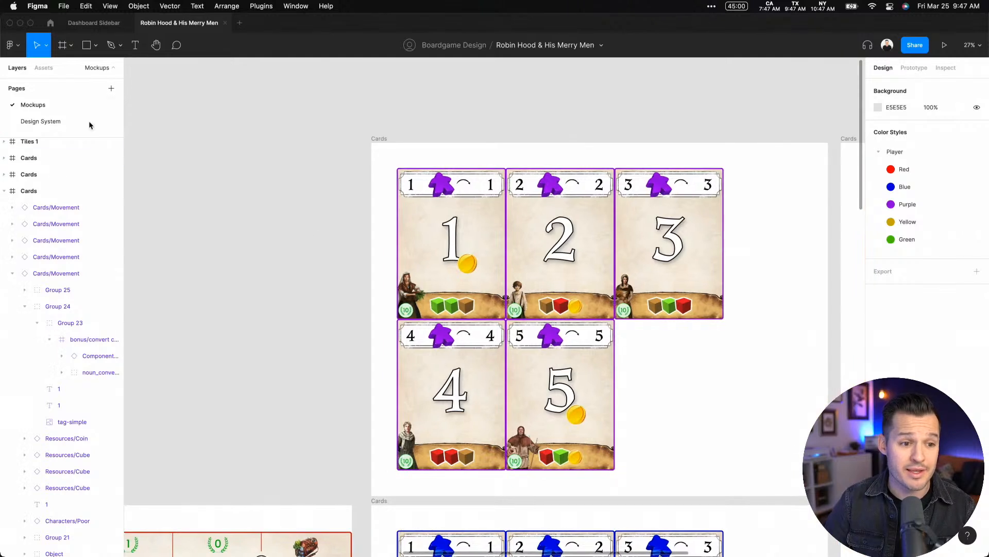
Insert a Cards/Movement component from the local assets in the empty space beside the purple Cards frame
{"action": "left_click", "coordinate": [46, 68]}
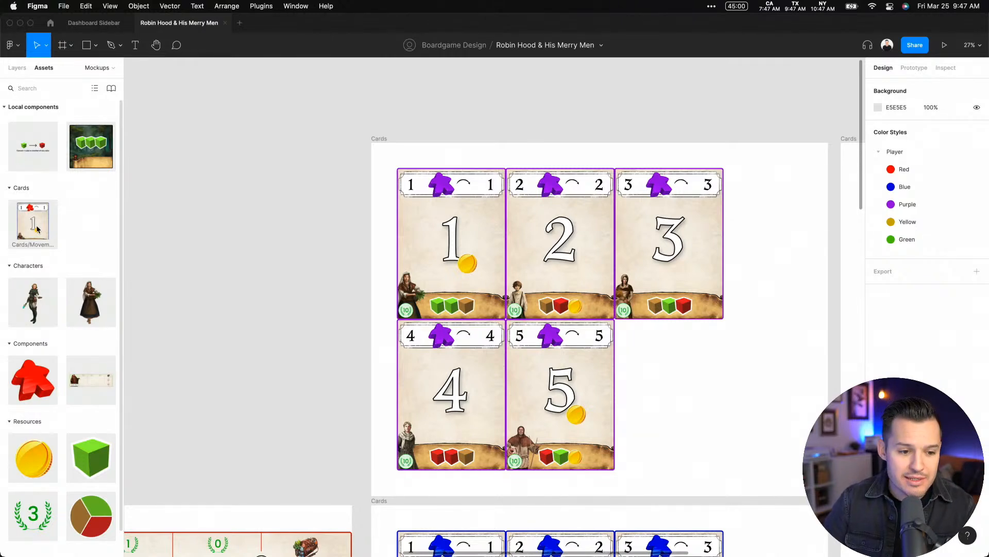
{"action": "left_click_drag", "start_coordinate": [35, 230], "coordinate": [263, 260]}
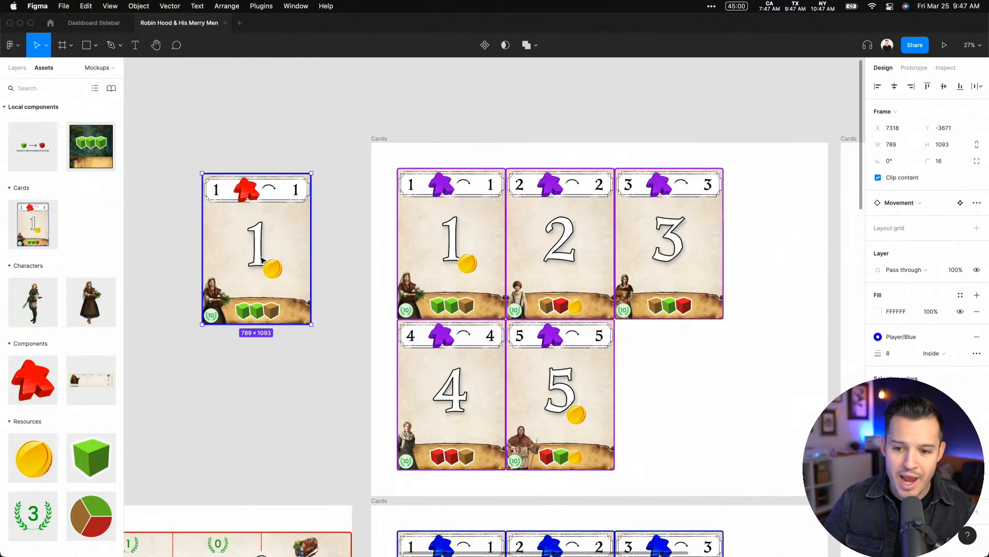
Try the Player/Red colour style on the inserted movement card's stroke, and change the stroke to Player/Green
{"action": "left_click_drag", "start_coordinate": [181, 160], "coordinate": [273, 263]}
{"action": "key", "text": "shift+2"}
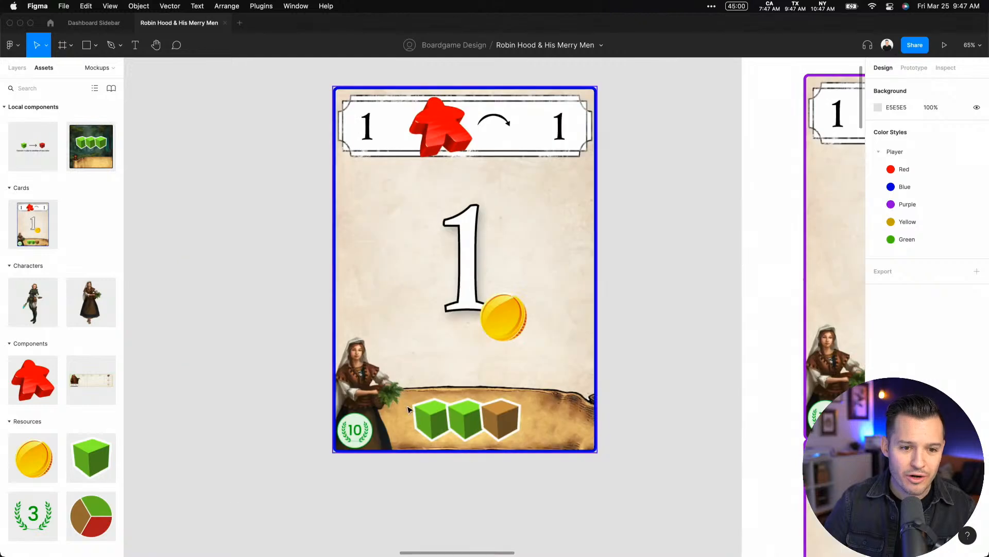
{"action": "left_click", "coordinate": [910, 338]}
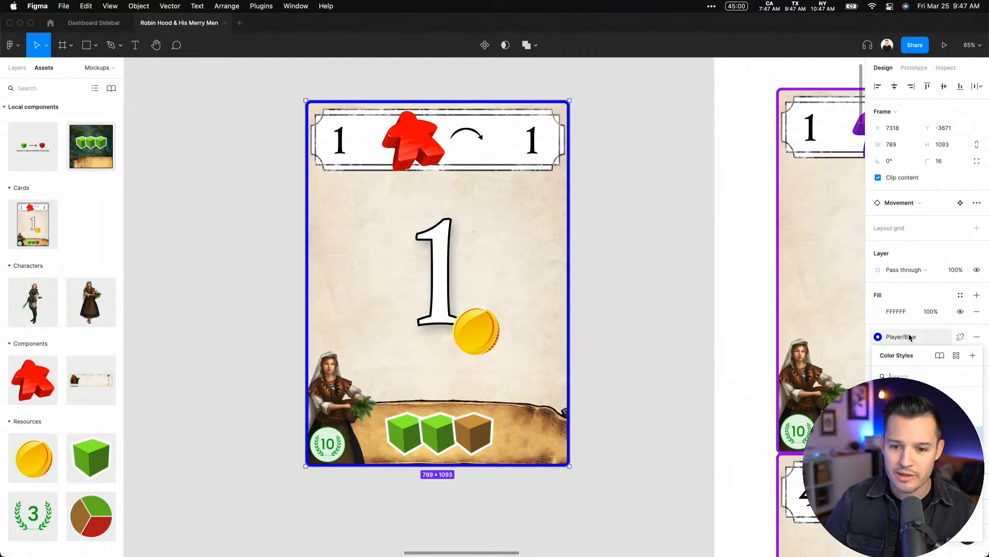
{"action": "left_click", "coordinate": [905, 419]}
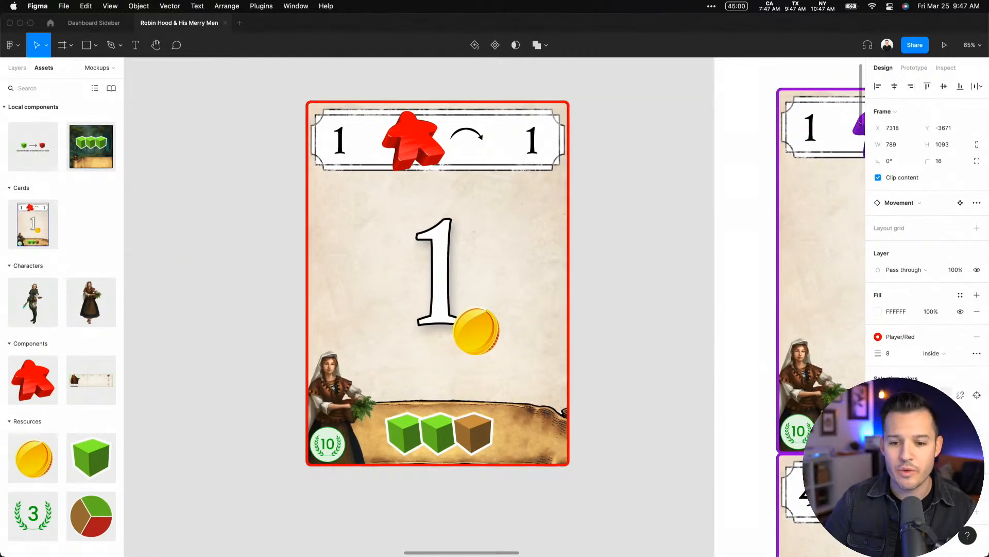
{"action": "left_click", "coordinate": [903, 338]}
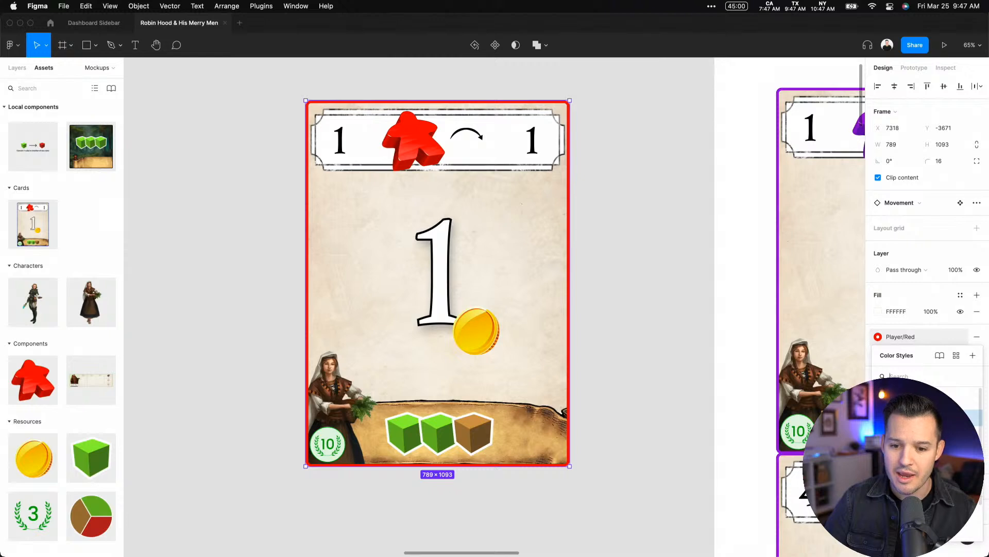
{"action": "left_click", "coordinate": [905, 434]}
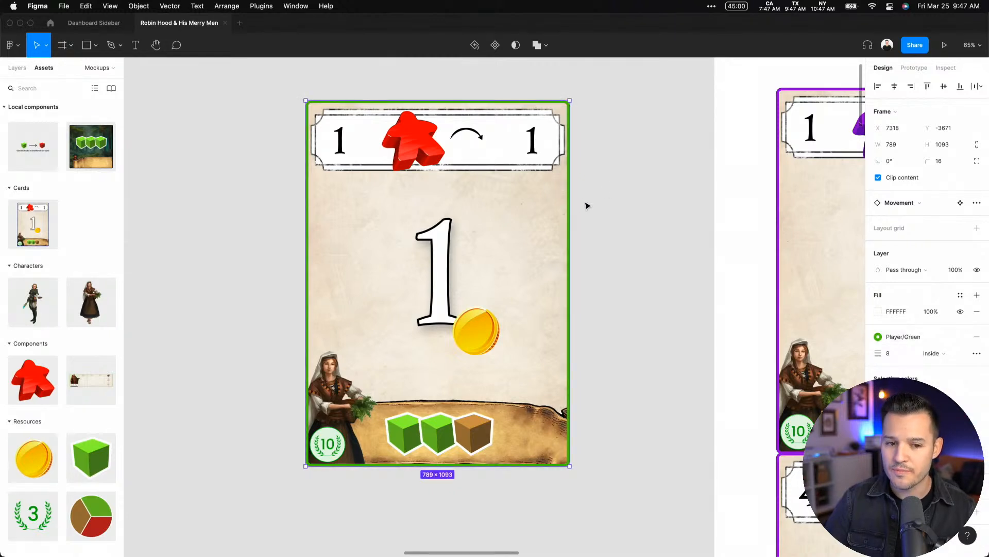
Switch the meeple in the inserted card's header to the green variant
{"action": "left_click", "coordinate": [421, 140]}
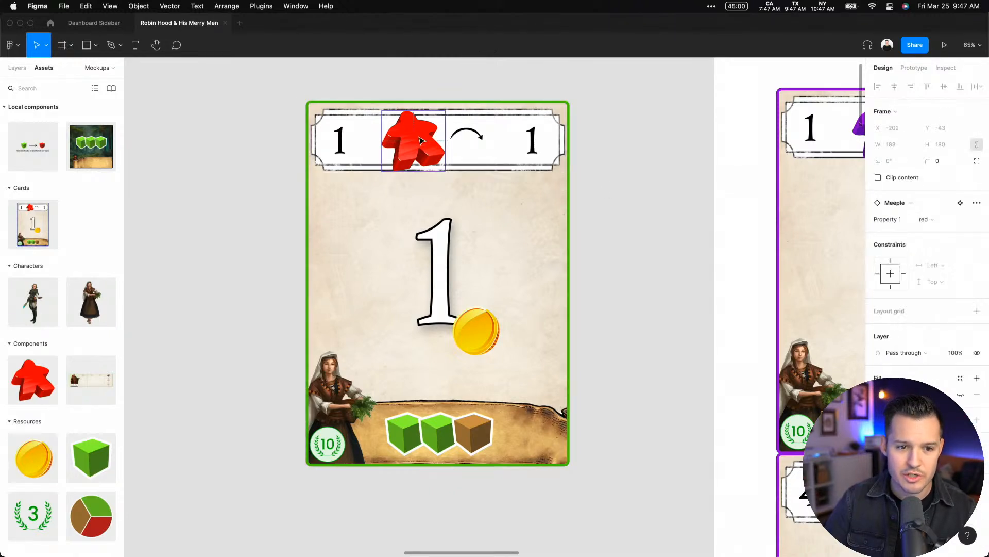
{"action": "left_click", "coordinate": [930, 220]}
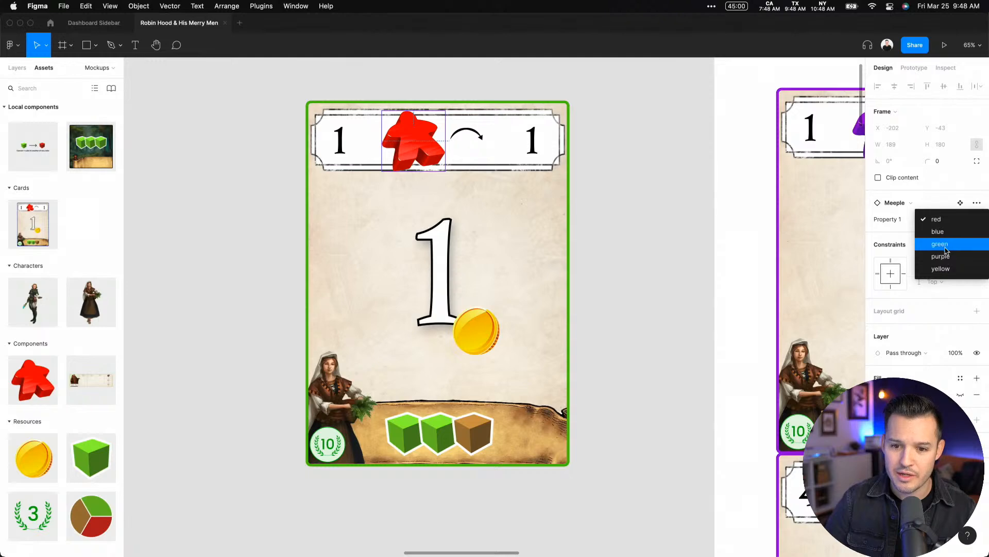
{"action": "left_click", "coordinate": [943, 245]}
{"action": "left_click", "coordinate": [594, 237]}
Duplicate the green movement card and place the copy directly beside the original
{"action": "left_click_drag", "start_coordinate": [594, 237], "coordinate": [773, 232]}
{"action": "left_click_drag", "start_coordinate": [638, 246], "coordinate": [347, 246]}
{"action": "left_click_drag", "start_coordinate": [322, 245], "coordinate": [629, 244]}
Change the large central number on the copied card to 2 and hide its coin
{"action": "double_click", "coordinate": [629, 244]}
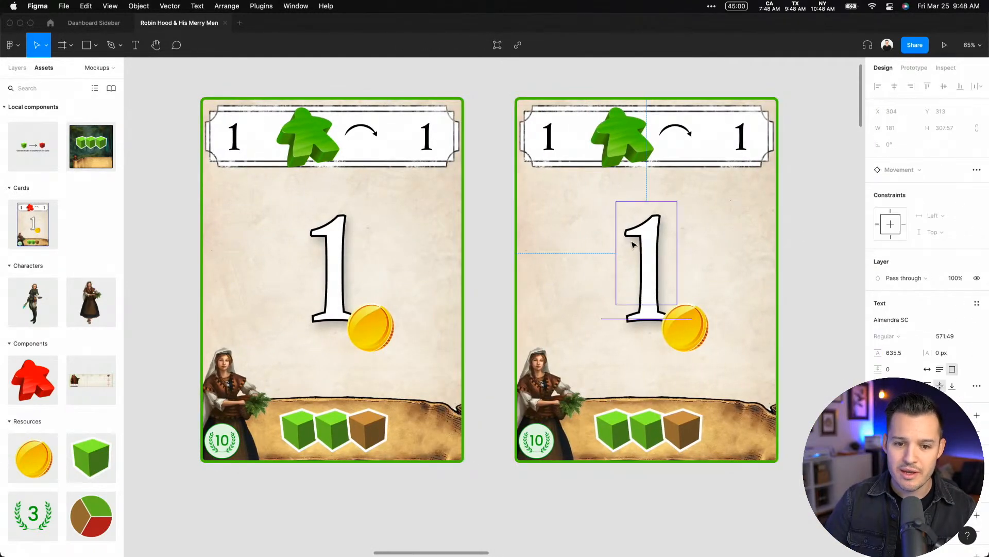
{"action": "double_click", "coordinate": [629, 243]}
{"action": "type", "text": "2"}
{"action": "key", "text": "Escape"}
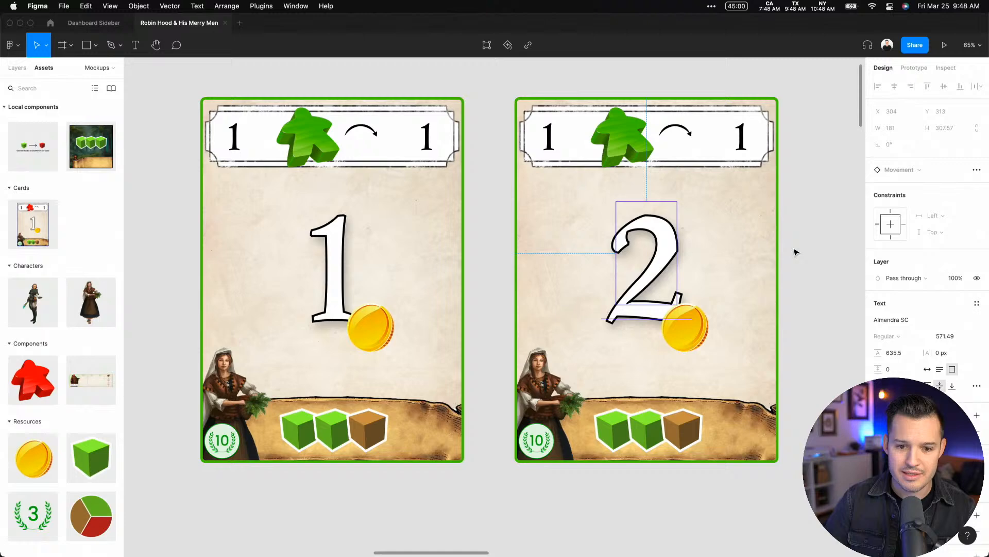
{"action": "left_click", "coordinate": [683, 322]}
{"action": "key", "text": "super+shift+h"}
Set the middle resource cube on the number 2 card to the meat variant
{"action": "left_click", "coordinate": [651, 436]}
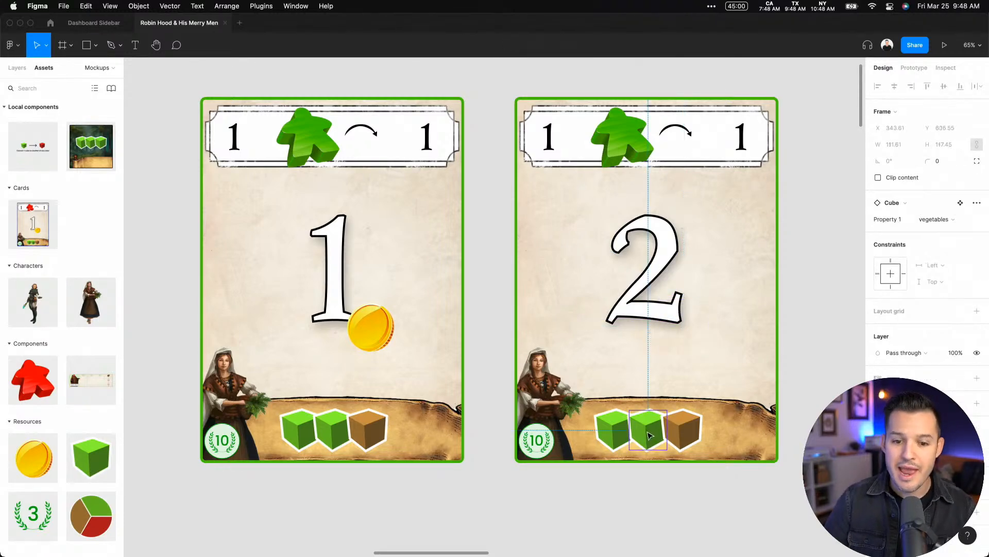
{"action": "left_click_drag", "start_coordinate": [665, 433], "coordinate": [585, 389]}
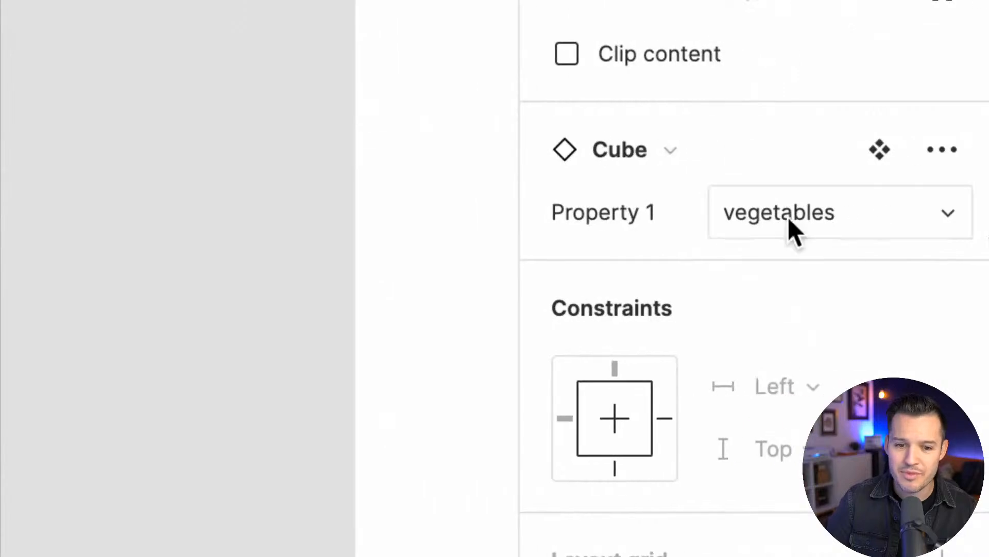
{"action": "scroll", "coordinate": [817, 233], "scroll_direction": "left", "scroll_amount": 8}
{"action": "scroll", "coordinate": [333, 262], "scroll_direction": "down", "scroll_amount": 12}
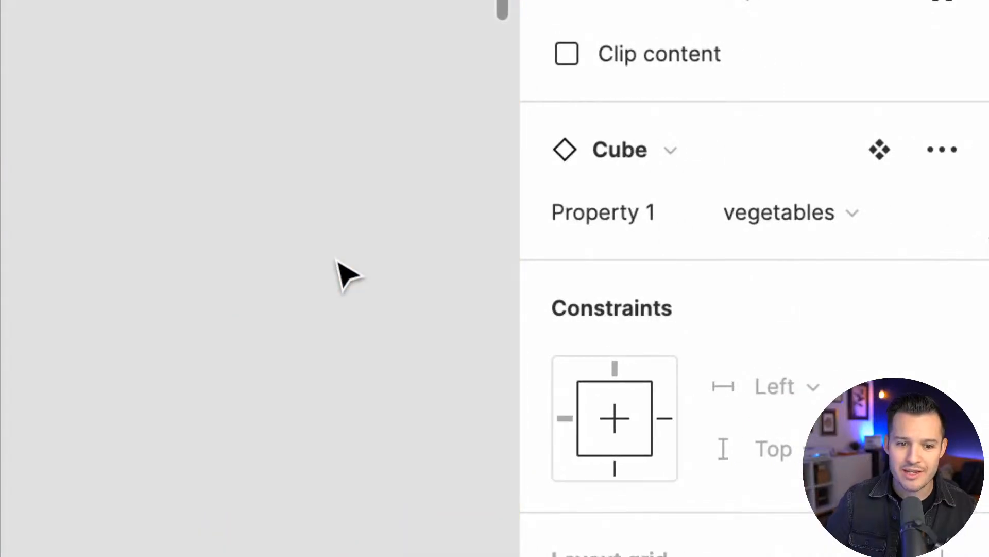
{"action": "scroll", "coordinate": [336, 262], "scroll_direction": "up", "scroll_amount": 10}
{"action": "scroll", "coordinate": [336, 262], "scroll_direction": "right", "scroll_amount": 10}
{"action": "scroll", "coordinate": [336, 261], "scroll_direction": "down", "scroll_amount": 5}
{"action": "scroll", "coordinate": [343, 272], "scroll_direction": "down", "scroll_amount": 5}
{"action": "scroll", "coordinate": [343, 272], "scroll_direction": "up", "scroll_amount": 1}
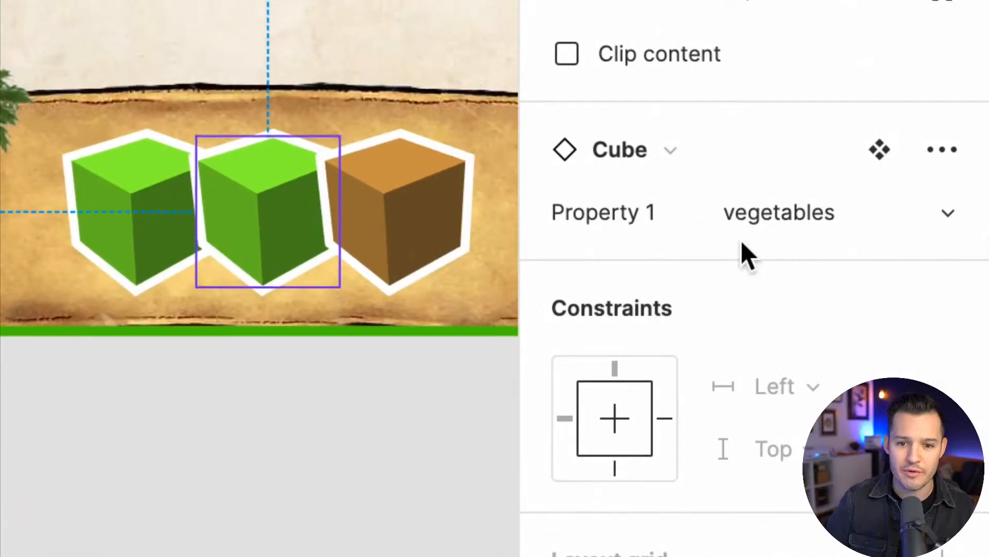
{"action": "left_click", "coordinate": [756, 218]}
{"action": "left_click", "coordinate": [816, 250]}
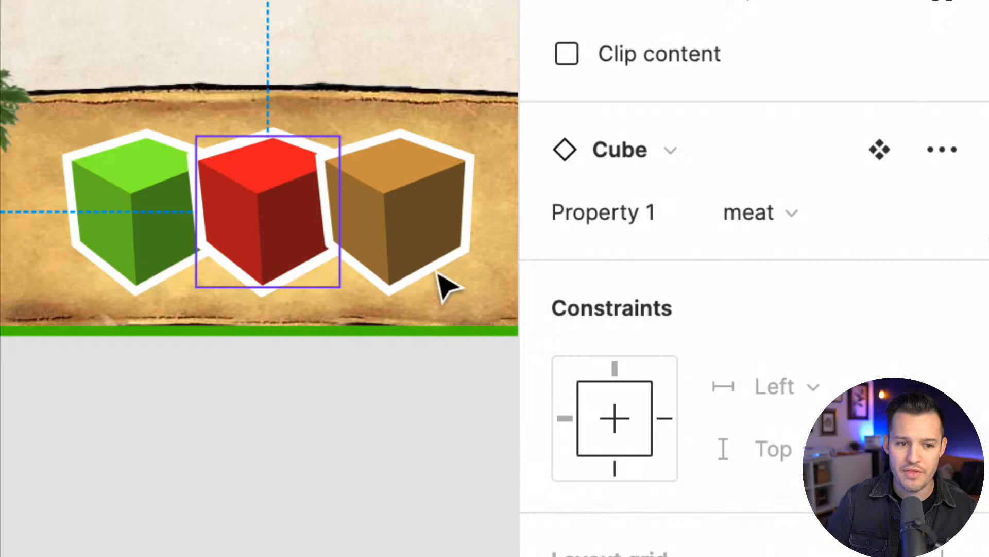
Set the number 2 card's first cube to the bread variant and its last cube to vegetables
{"action": "left_click", "coordinate": [176, 228]}
{"action": "left_click", "coordinate": [756, 213]}
{"action": "left_click", "coordinate": [794, 304]}
{"action": "left_click", "coordinate": [397, 221]}
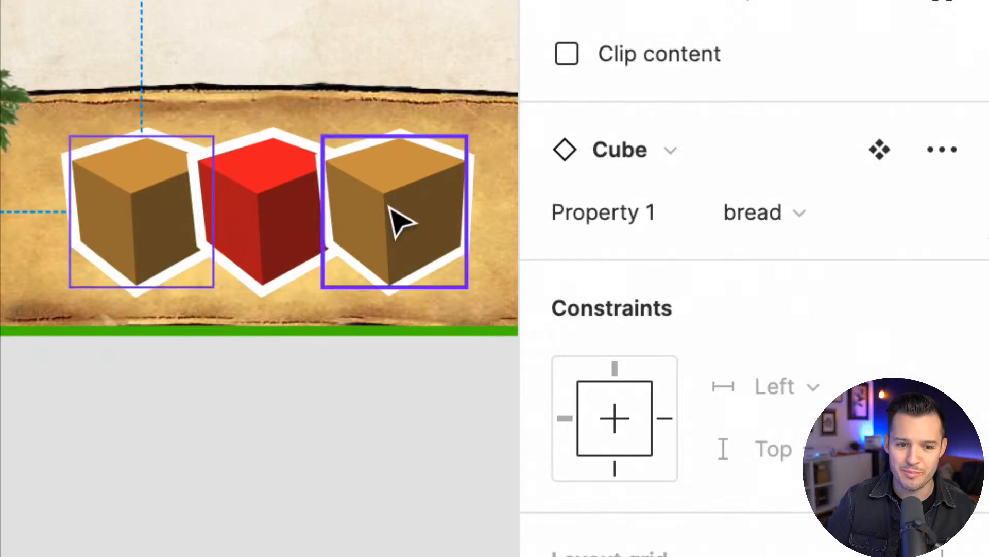
{"action": "left_click", "coordinate": [745, 214]}
{"action": "left_click", "coordinate": [808, 135]}
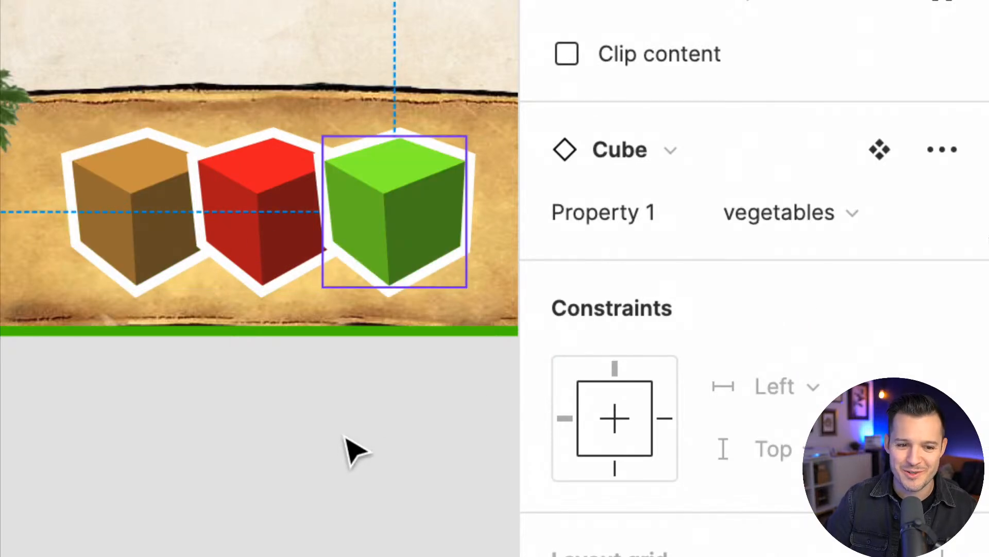
Select all three resource cubes on the number 2 card and set them together to the meat variant
{"action": "left_click", "coordinate": [354, 450]}
{"action": "left_click", "coordinate": [284, 238]}
{"action": "left_click", "coordinate": [291, 251]}
{"action": "left_click", "coordinate": [165, 231], "text": "shift"}
{"action": "left_click", "coordinate": [336, 222], "text": "shift"}
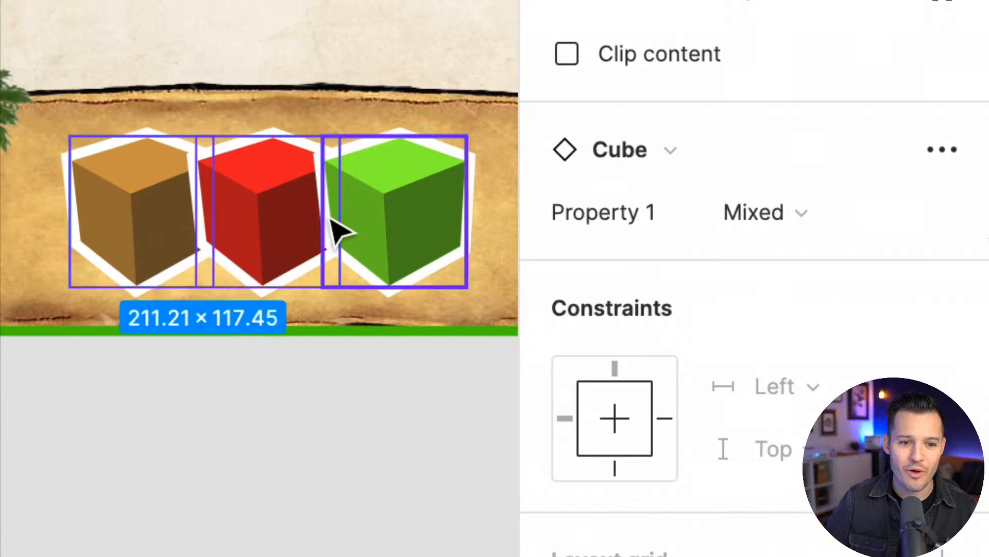
{"action": "left_click", "coordinate": [814, 218]}
{"action": "left_click", "coordinate": [823, 338]}
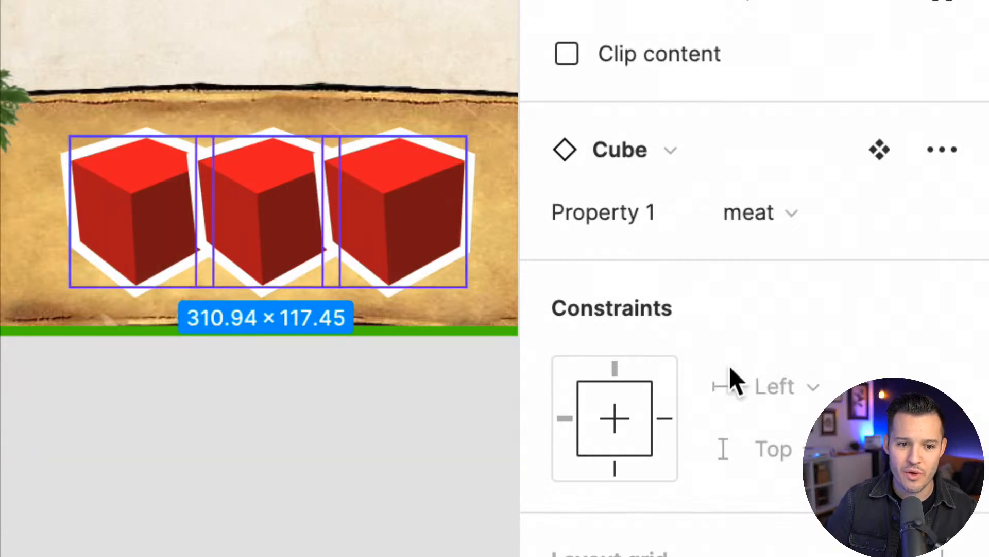
{"action": "left_click", "coordinate": [366, 405]}
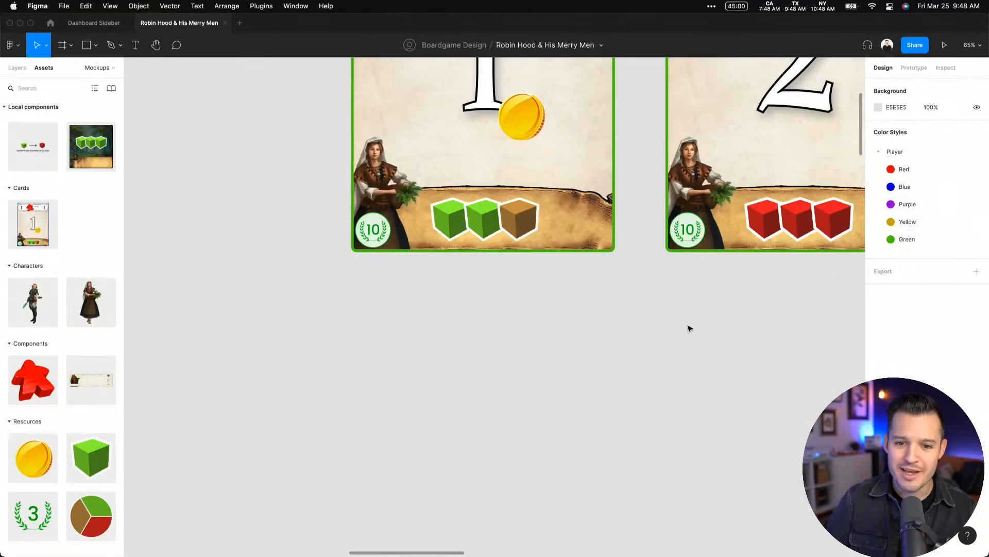
Compare the two green movement cards and look over the resource components in the local assets
{"action": "scroll", "coordinate": [689, 326], "scroll_direction": "right", "scroll_amount": 6}
{"action": "scroll", "coordinate": [689, 326], "scroll_direction": "up", "scroll_amount": 5}
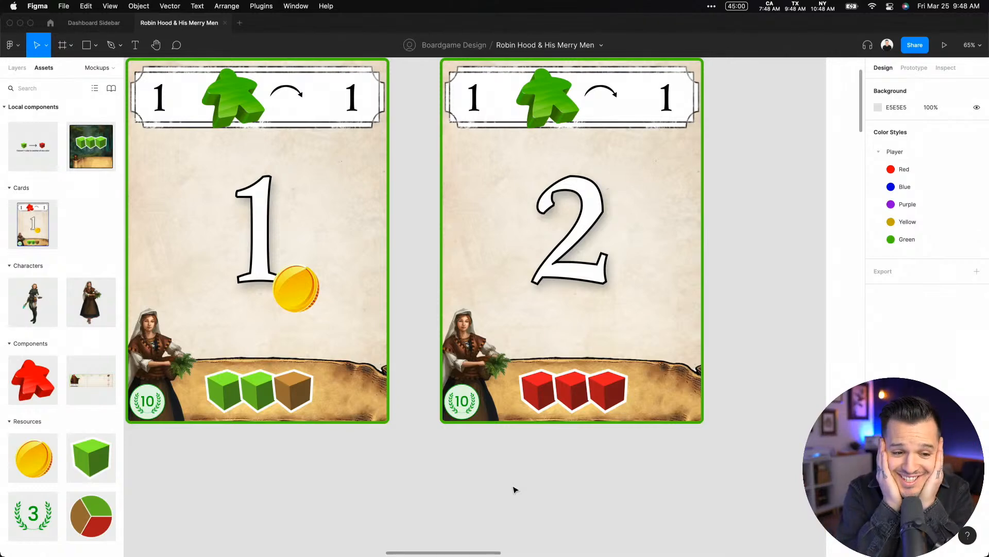
{"action": "scroll", "coordinate": [67, 435], "scroll_direction": "down", "scroll_amount": 2}
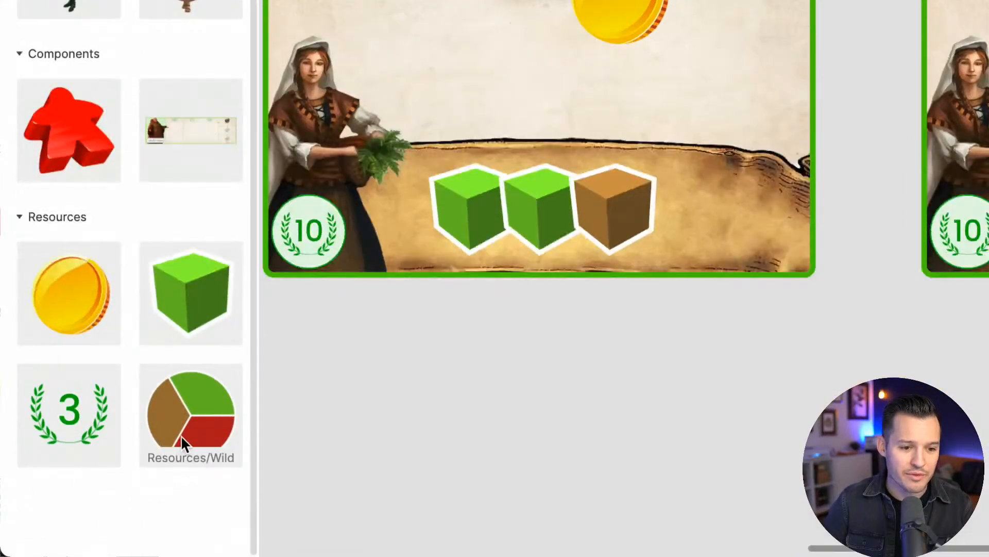
{"action": "scroll", "coordinate": [148, 302], "scroll_direction": "up", "scroll_amount": 2}
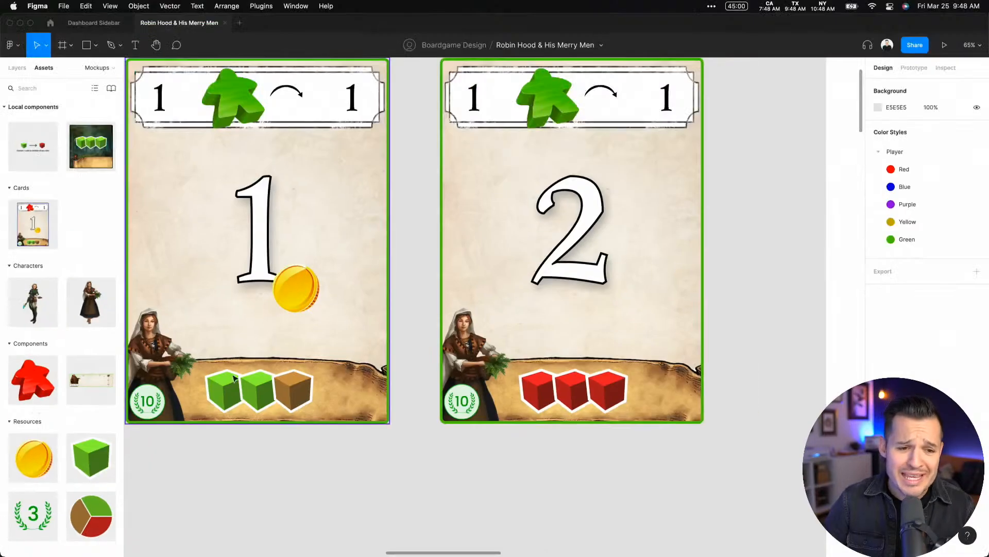
Open the Design System page and inspect the Components tile set, selecting its Tile, Bonus variant
{"action": "left_click", "coordinate": [18, 69]}
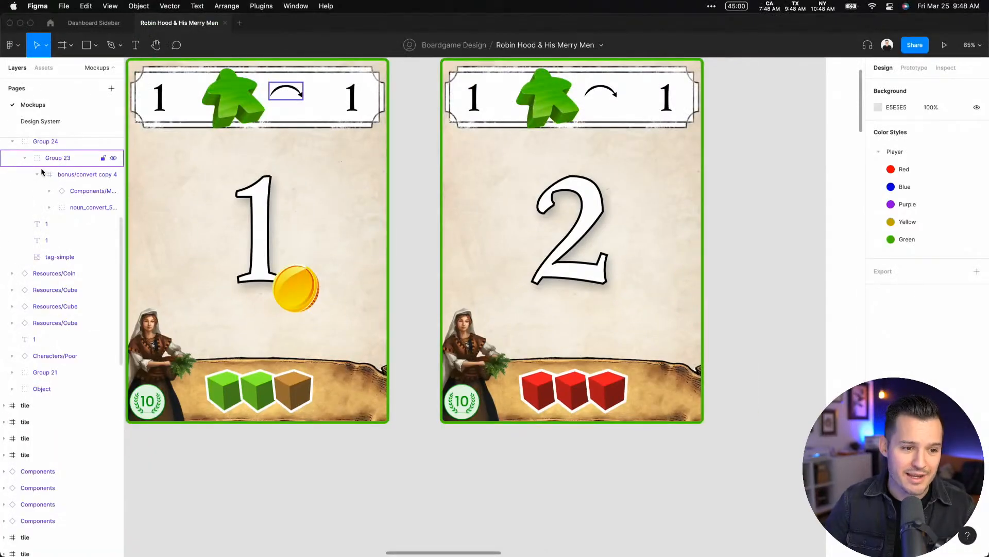
{"action": "left_click", "coordinate": [41, 121]}
{"action": "key", "text": "super+minus"}
{"action": "key", "text": "super+minus"}
{"action": "key", "text": "super+minus"}
{"action": "key", "text": "super+plus"}
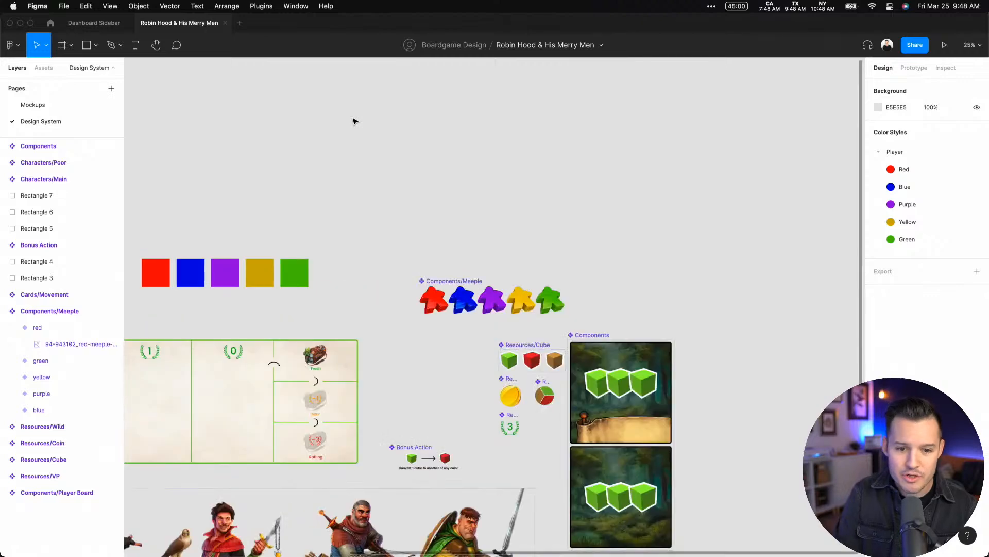
{"action": "left_click_drag", "start_coordinate": [401, 324], "coordinate": [517, 211]}
{"action": "left_click_drag", "start_coordinate": [640, 253], "coordinate": [510, 227]}
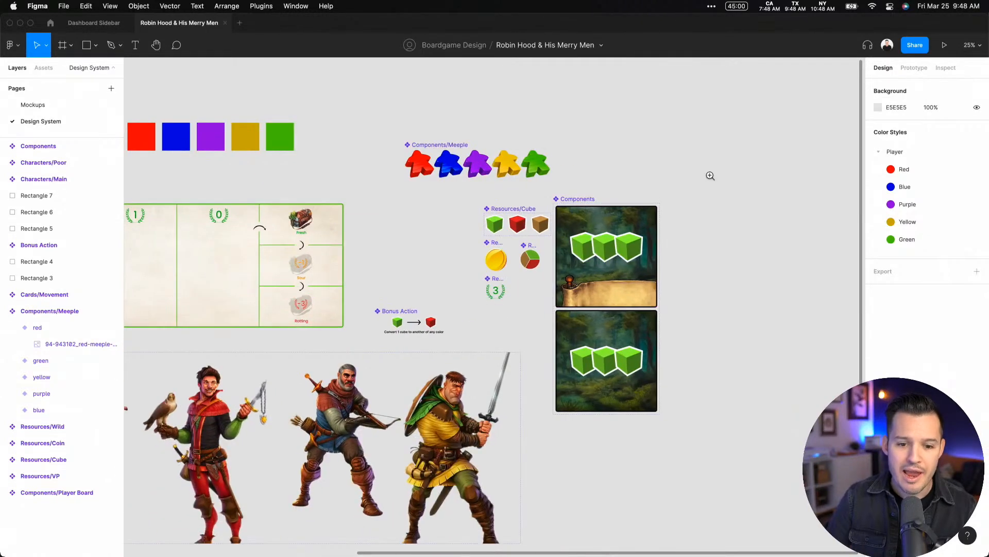
{"action": "left_click_drag", "start_coordinate": [715, 173], "coordinate": [529, 467]}
{"action": "left_click", "coordinate": [391, 105]}
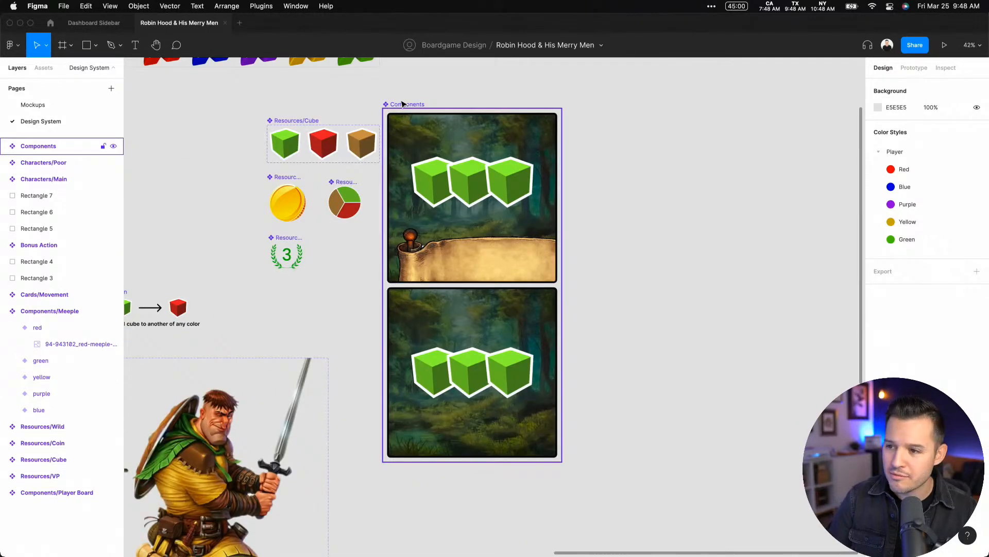
{"action": "left_click", "coordinate": [471, 181]}
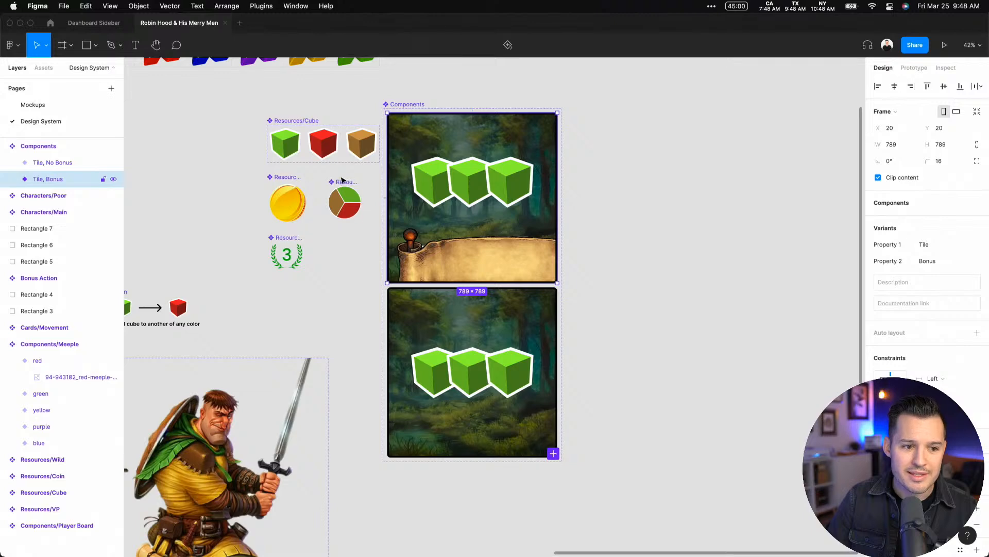
Look over the Characters/Main, Characters/Poor and Player Board components on the Design System page
{"action": "left_click", "coordinate": [354, 364]}
{"action": "scroll", "coordinate": [592, 256], "scroll_direction": "left", "scroll_amount": 10}
{"action": "scroll", "coordinate": [592, 256], "scroll_direction": "down", "scroll_amount": 3}
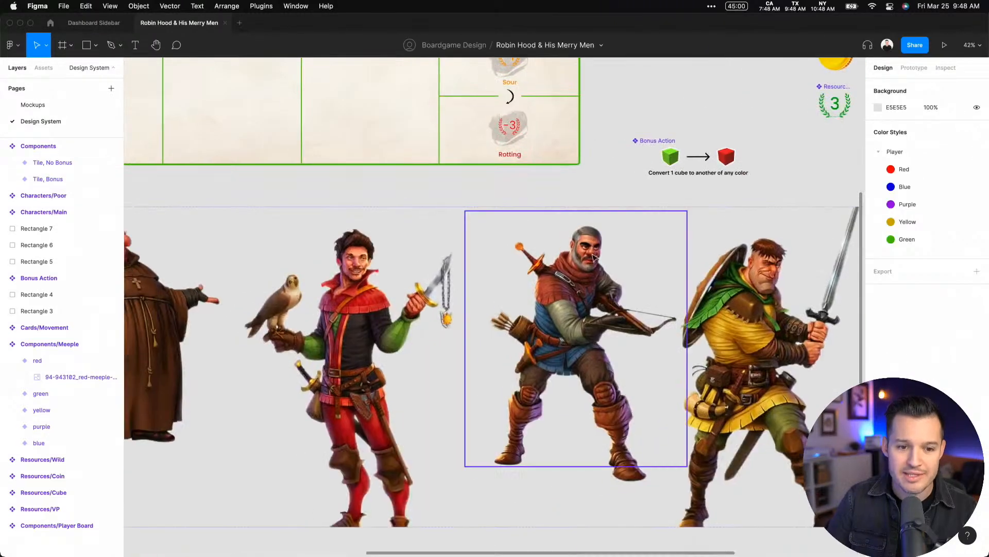
{"action": "scroll", "coordinate": [470, 302], "scroll_direction": "down", "scroll_amount": 5}
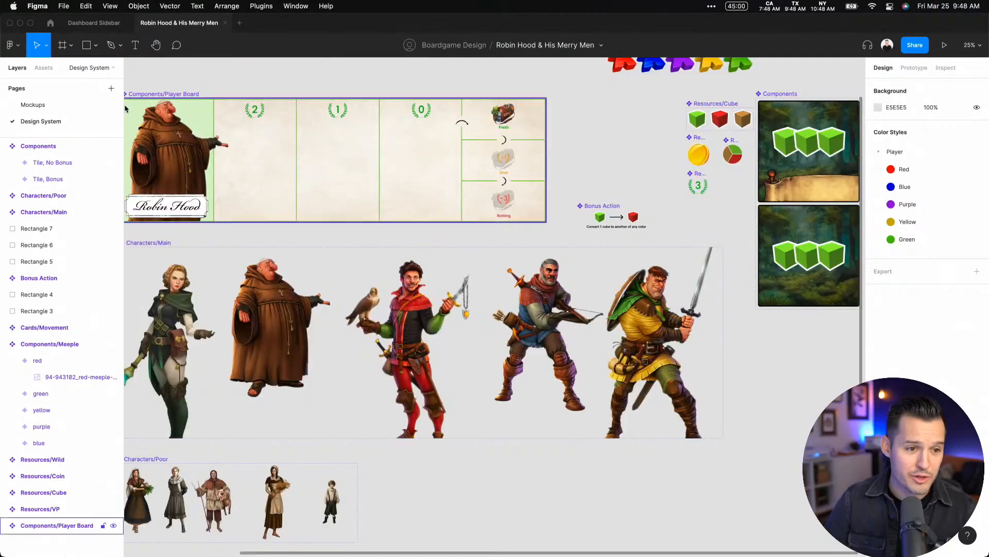
{"action": "left_click", "coordinate": [43, 68]}
{"action": "left_click", "coordinate": [17, 68]}
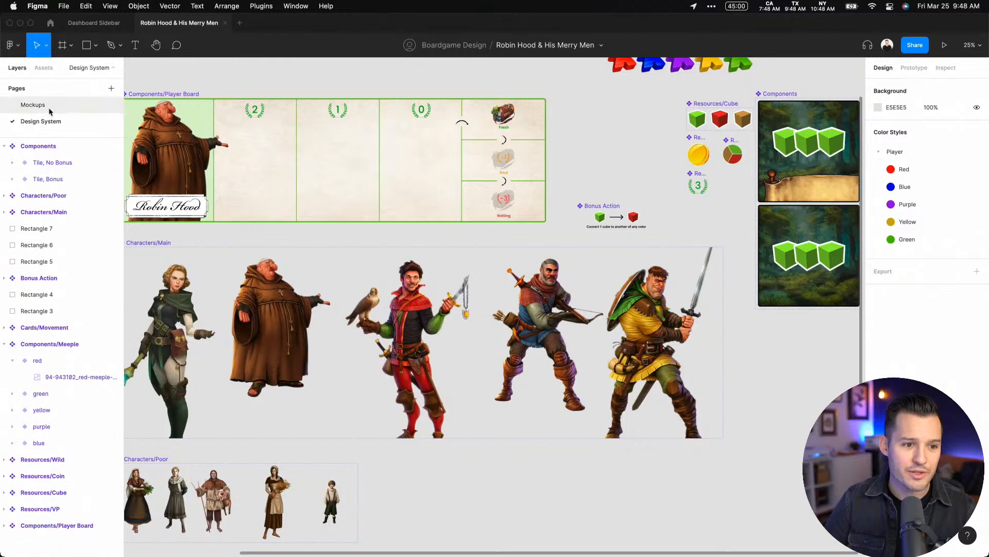
Return to the Mockups page and select the Characters/Poor instance on the number 1 green card to inspect its variant
{"action": "left_click", "coordinate": [46, 106]}
{"action": "scroll", "coordinate": [425, 360], "scroll_direction": "left", "scroll_amount": 3}
{"action": "scroll", "coordinate": [425, 361], "scroll_direction": "down", "scroll_amount": 1}
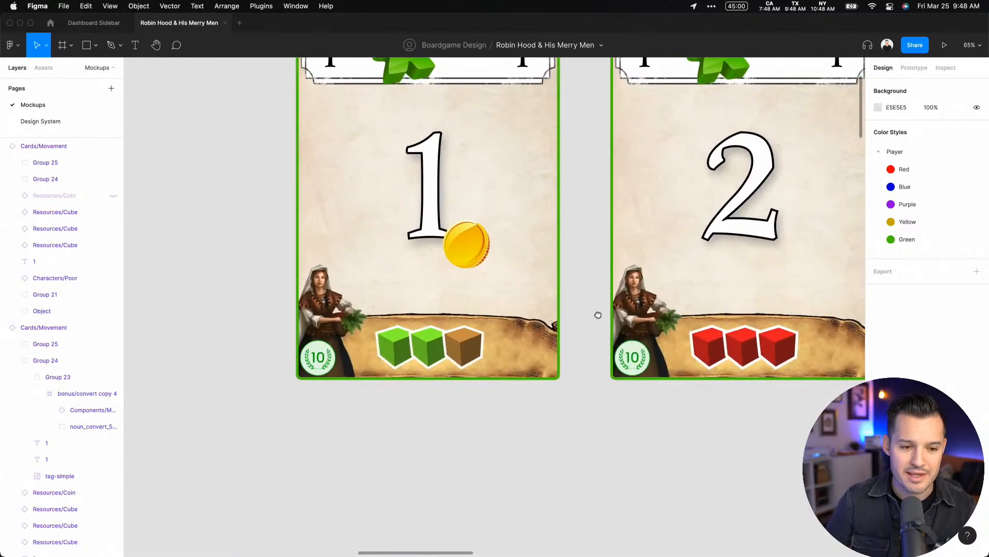
{"action": "left_click", "coordinate": [318, 306]}
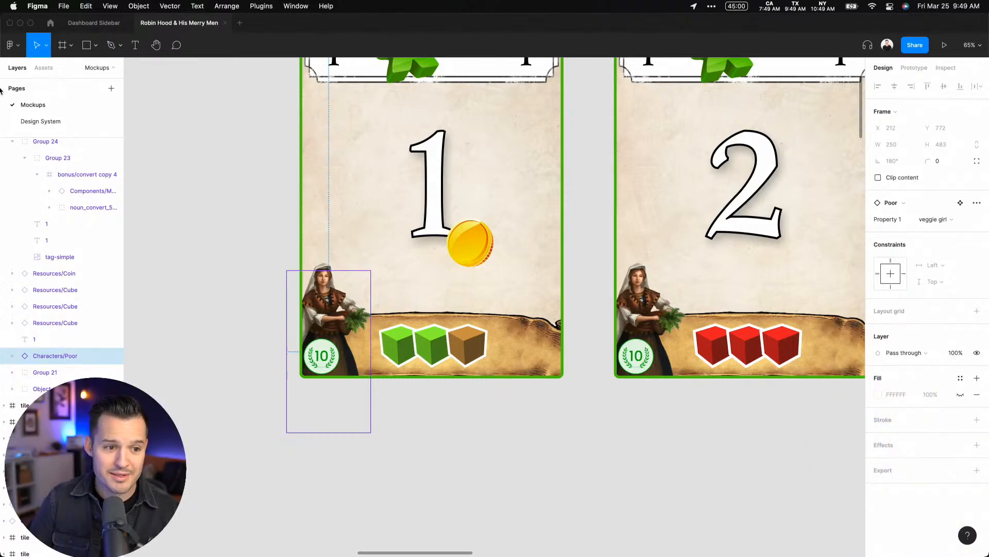
Go to the Design System page, select the Characters/Main set to inspect its variants, and look at the Characters/Poor set
{"action": "left_click", "coordinate": [42, 121]}
{"action": "scroll", "coordinate": [258, 206], "scroll_direction": "left", "scroll_amount": 3}
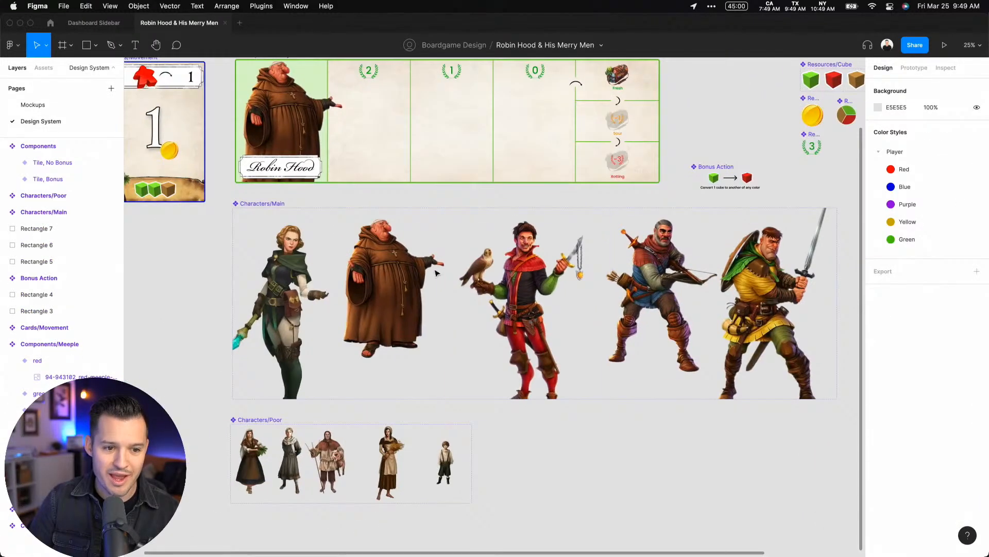
{"action": "left_click", "coordinate": [259, 206]}
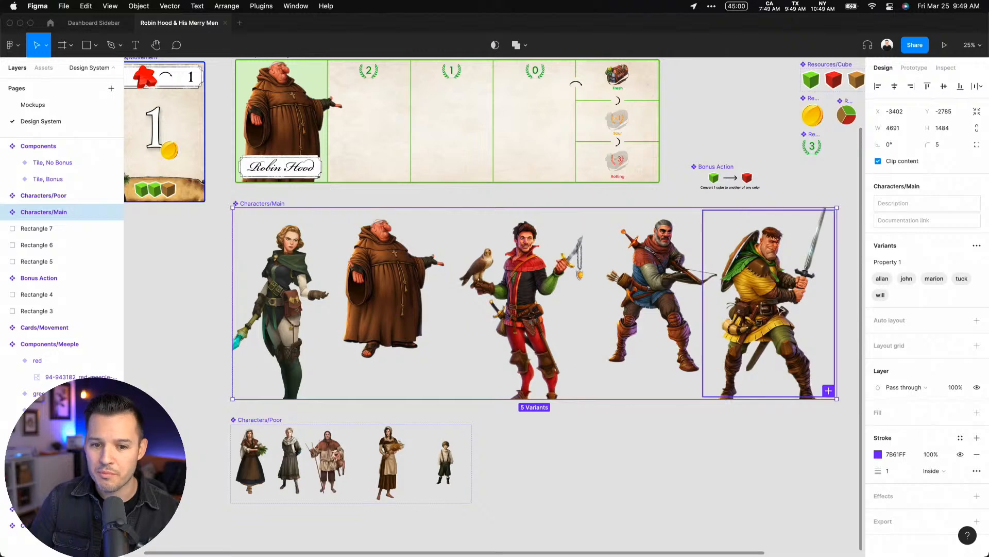
{"action": "scroll", "coordinate": [674, 450], "scroll_direction": "down", "scroll_amount": 5}
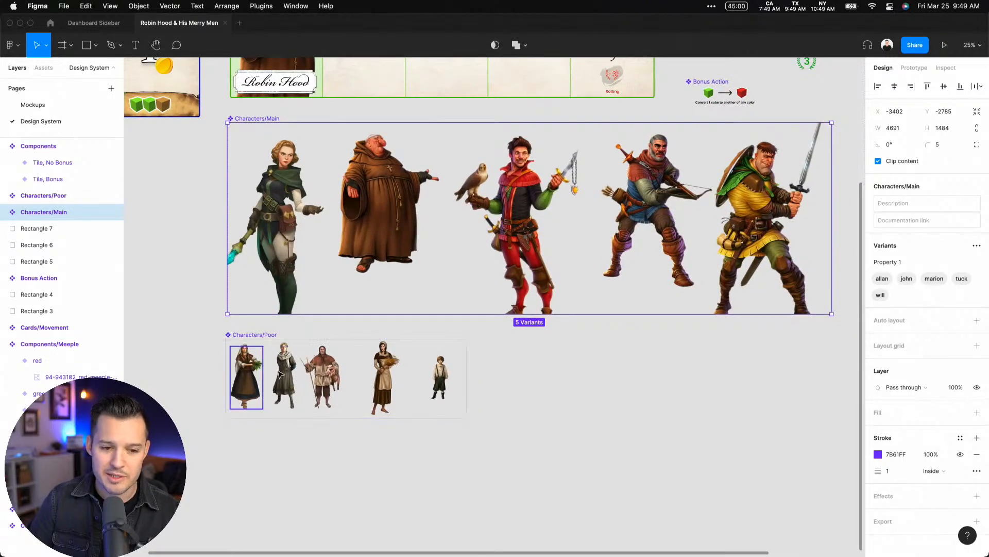
On the Mockups page, switch the number 1 green card's Poor character to urchin, to priest and back to veggie girl
{"action": "scroll", "coordinate": [554, 369], "scroll_direction": "up", "scroll_amount": 4}
{"action": "left_click", "coordinate": [34, 104]}
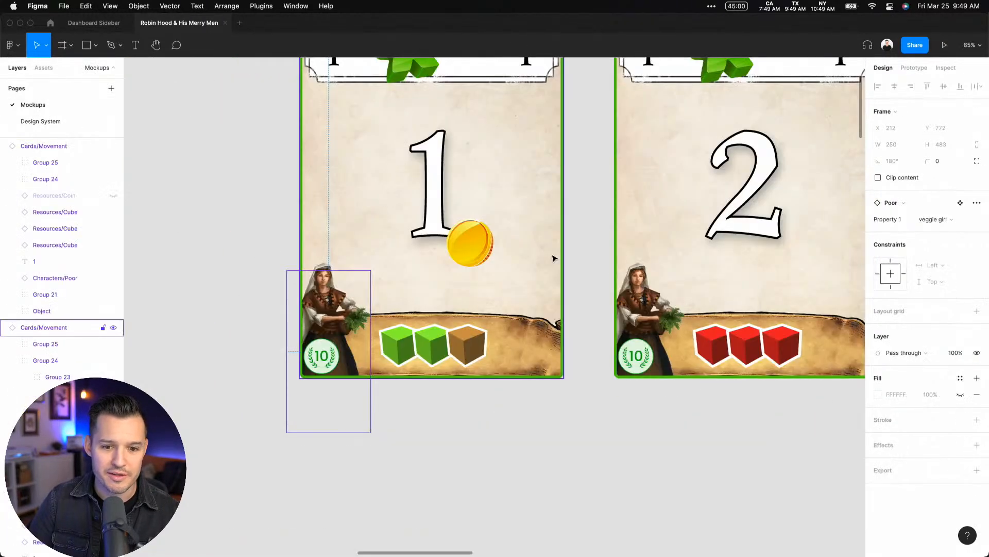
{"action": "scroll", "coordinate": [555, 257], "scroll_direction": "right", "scroll_amount": 2}
{"action": "left_click", "coordinate": [947, 220]}
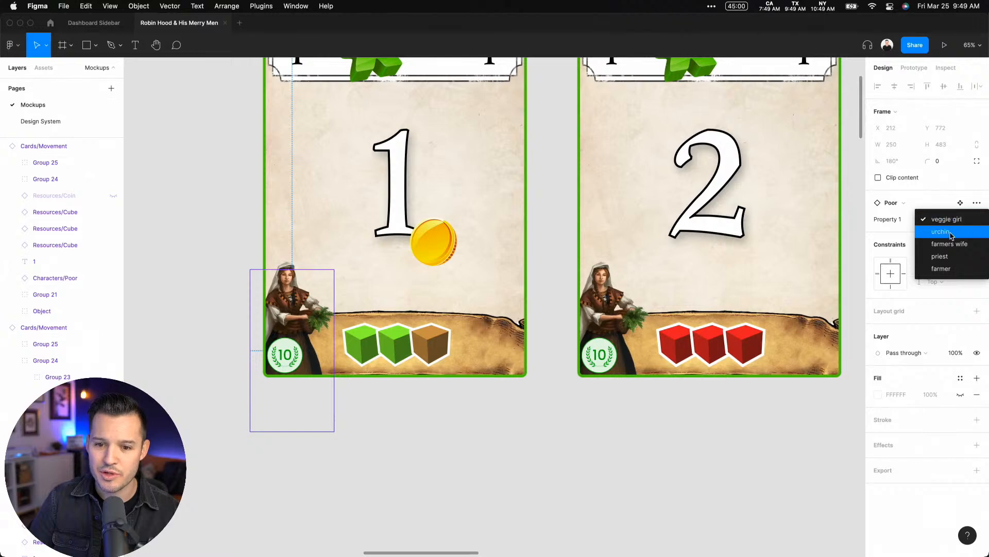
{"action": "left_click", "coordinate": [951, 236]}
{"action": "left_click", "coordinate": [946, 222]}
{"action": "left_click", "coordinate": [947, 244]}
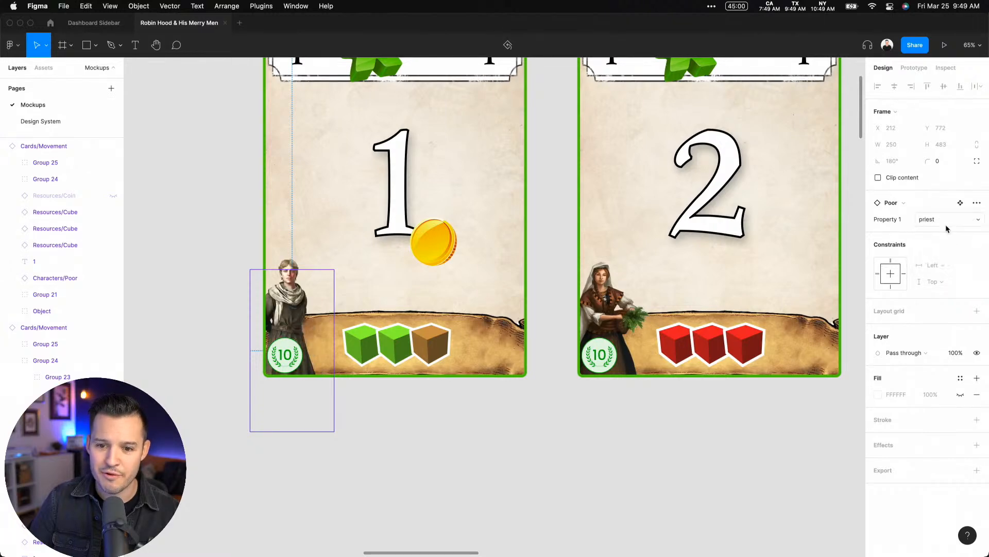
{"action": "left_click", "coordinate": [945, 224]}
{"action": "left_click", "coordinate": [948, 180]}
{"action": "left_click", "coordinate": [662, 395]}
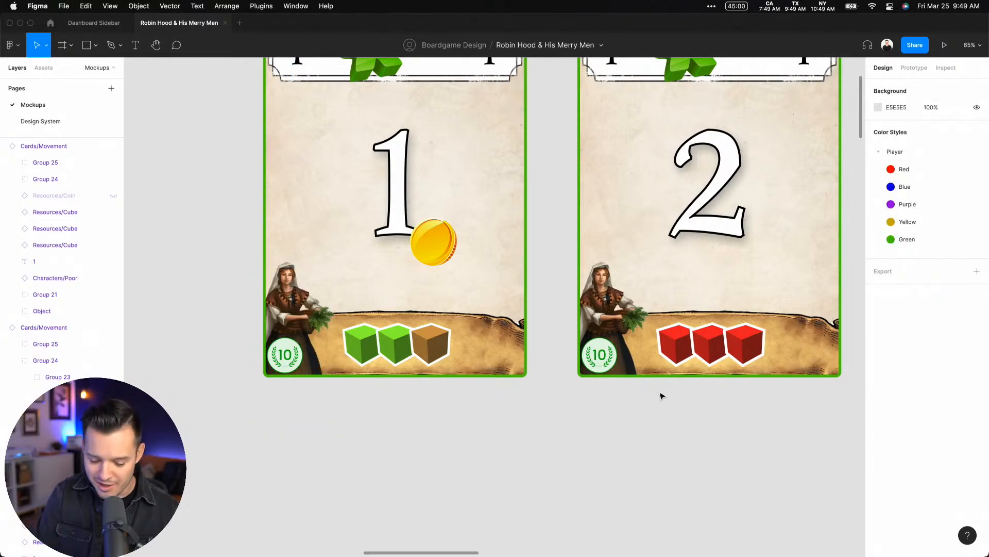
Look over the player boards, cards and tile sheets on the Mockups page
{"action": "key", "text": "super+minus"}
{"action": "key", "text": "super+minus"}
{"action": "key", "text": "super+minus"}
{"action": "left_click_drag", "start_coordinate": [440, 393], "coordinate": [523, 202]}
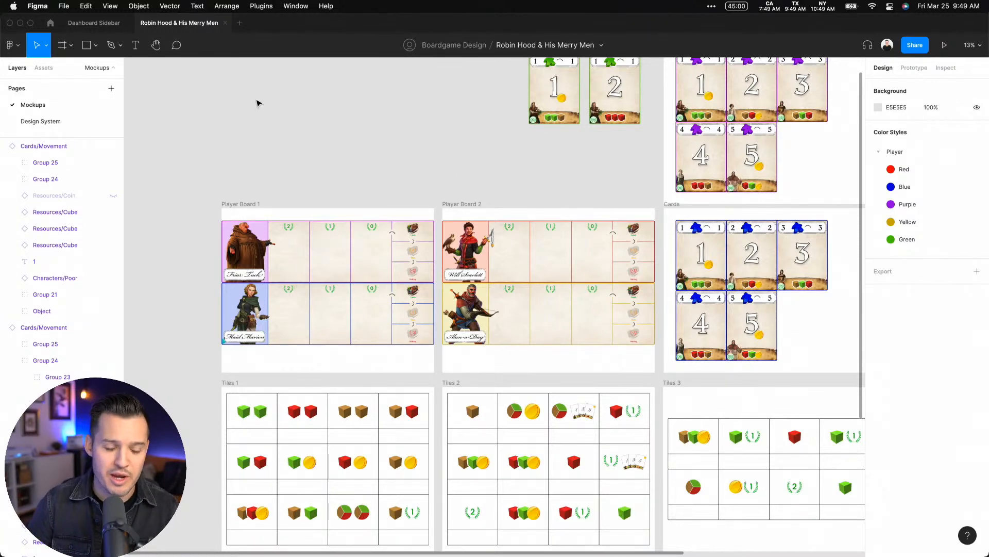
{"action": "scroll", "coordinate": [257, 104], "scroll_direction": "down", "scroll_amount": 5}
{"action": "scroll", "coordinate": [258, 103], "scroll_direction": "left", "scroll_amount": 4}
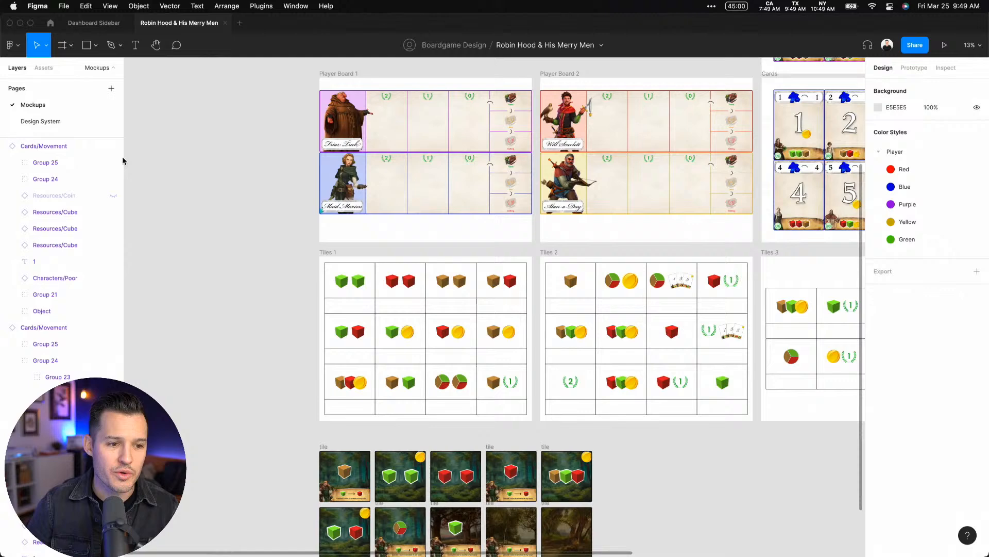
Open the Design System page and inspect the vegetables cube variant, the Resources/Wild component and the Components/Meeple set
{"action": "left_click", "coordinate": [62, 122]}
{"action": "scroll", "coordinate": [440, 225], "scroll_direction": "right", "scroll_amount": 2}
{"action": "scroll", "coordinate": [440, 225], "scroll_direction": "right", "scroll_amount": 5}
{"action": "scroll", "coordinate": [441, 225], "scroll_direction": "up", "scroll_amount": 1}
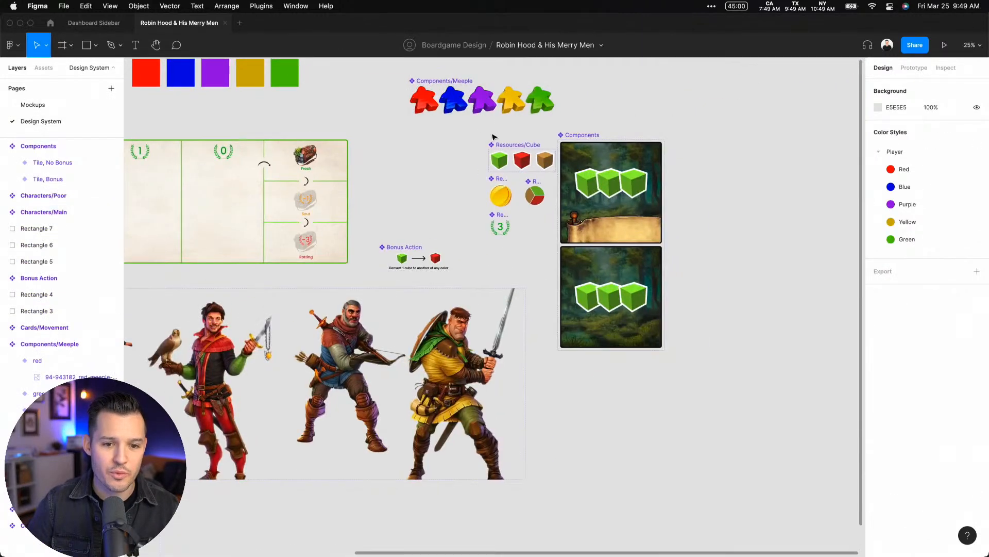
{"action": "scroll", "coordinate": [535, 165], "scroll_direction": "up", "scroll_amount": 5}
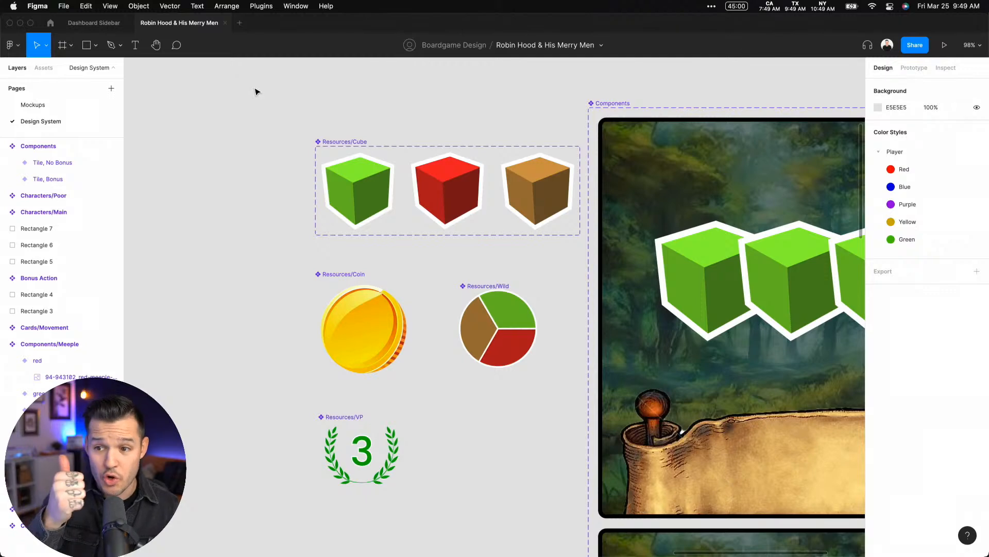
{"action": "left_click", "coordinate": [362, 172]}
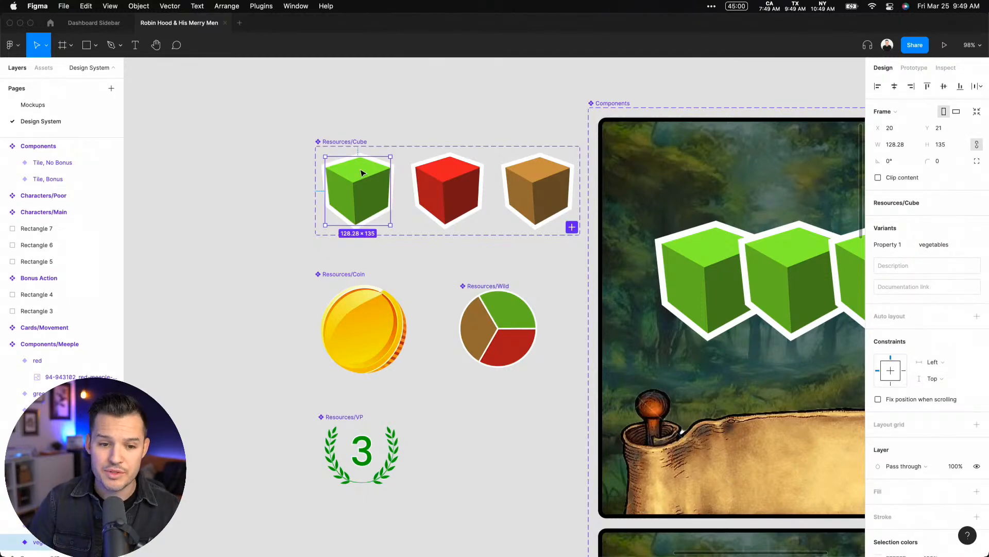
{"action": "left_click", "coordinate": [511, 318]}
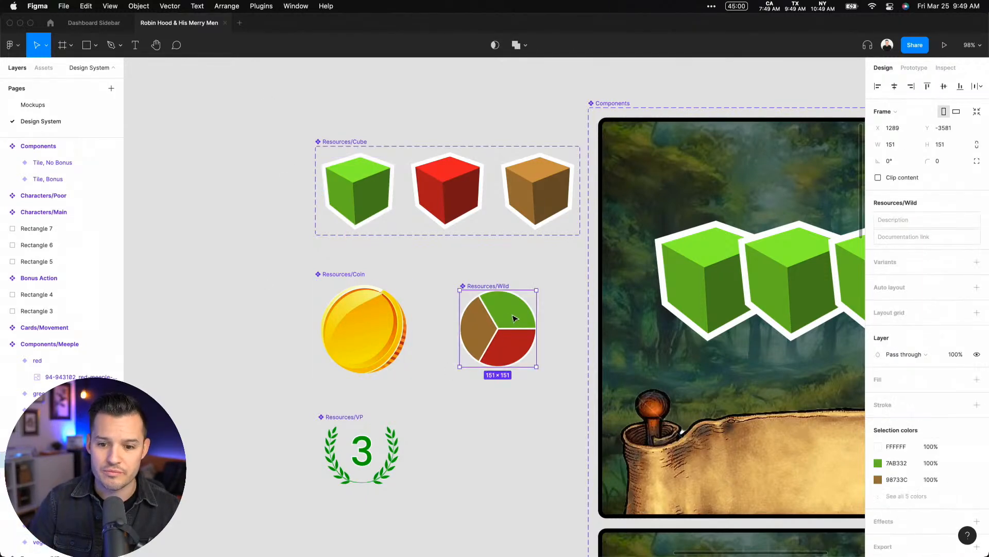
{"action": "scroll", "coordinate": [388, 273], "scroll_direction": "up", "scroll_amount": 8}
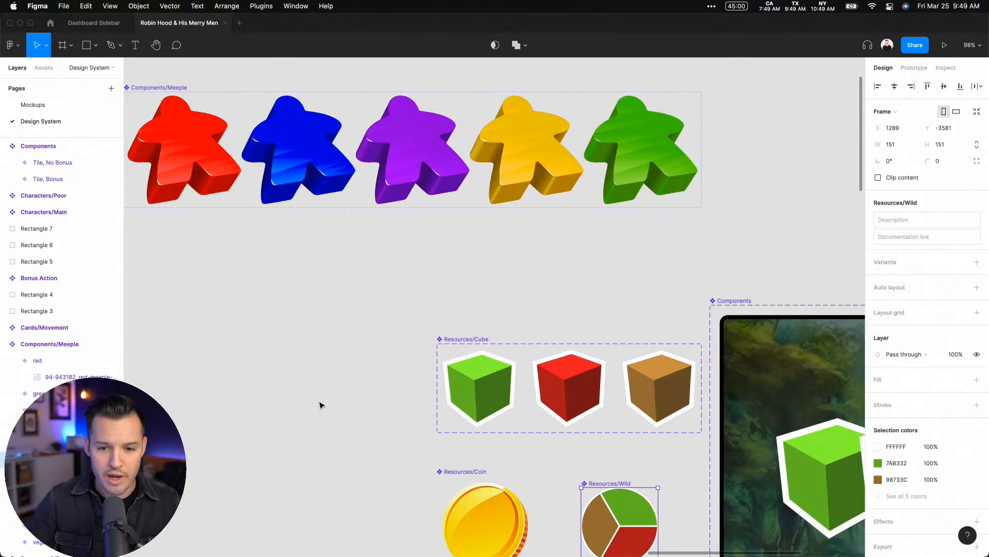
{"action": "left_click", "coordinate": [364, 292]}
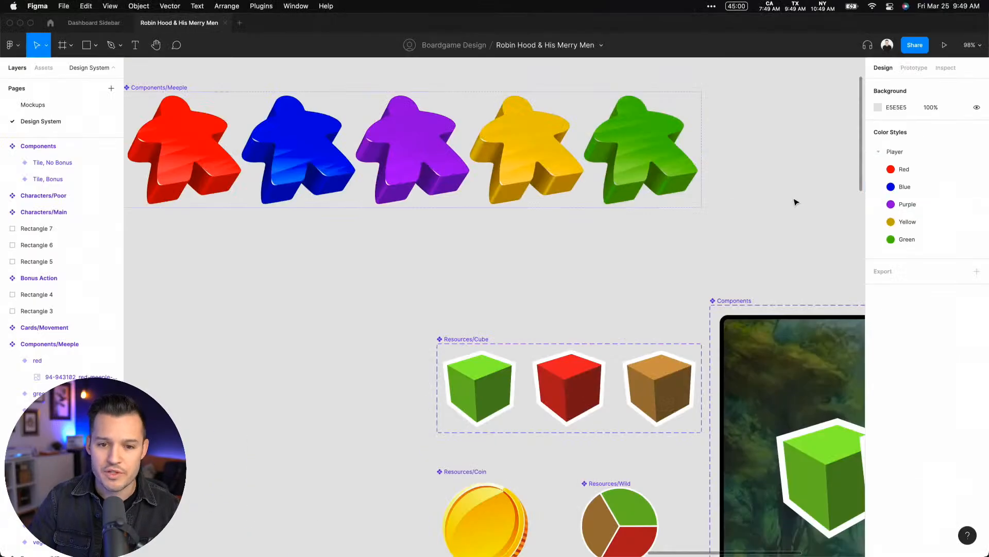
Create a text style named Character Text from the "Robin Hood" name on the Player Board component
{"action": "key", "text": "super+minus"}
{"action": "key", "text": "super+minus"}
{"action": "key", "text": "super+minus"}
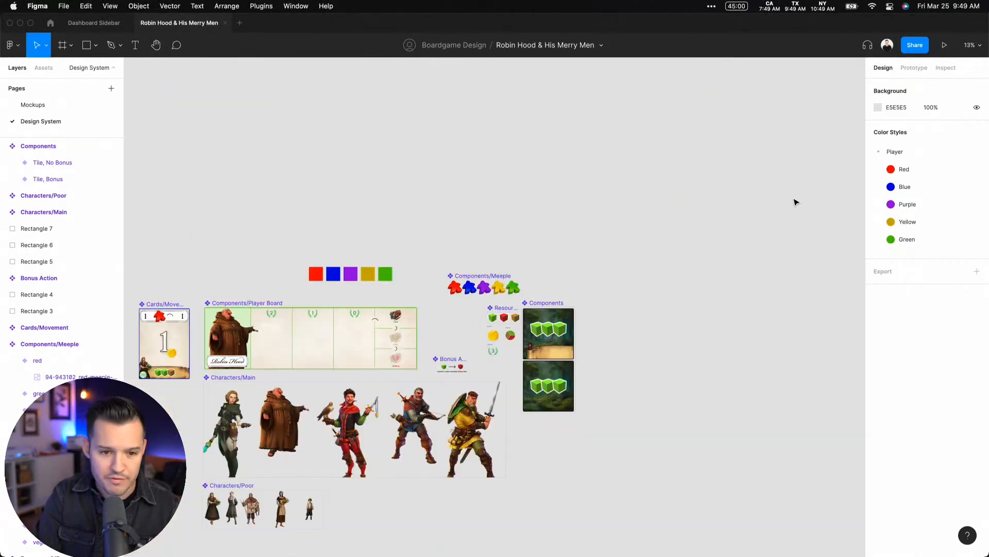
{"action": "key", "text": "super+plus"}
{"action": "left_click_drag", "start_coordinate": [272, 186], "coordinate": [701, 66]}
{"action": "left_click_drag", "start_coordinate": [448, 334], "coordinate": [485, 307]}
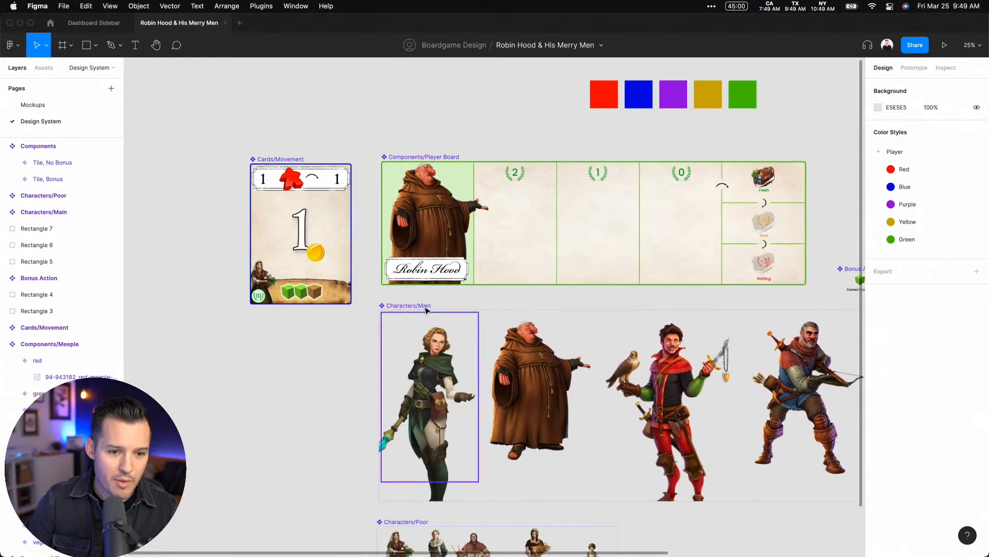
{"action": "key", "text": "z"}
{"action": "left_click_drag", "start_coordinate": [348, 219], "coordinate": [517, 334]}
{"action": "left_click", "coordinate": [461, 264]}
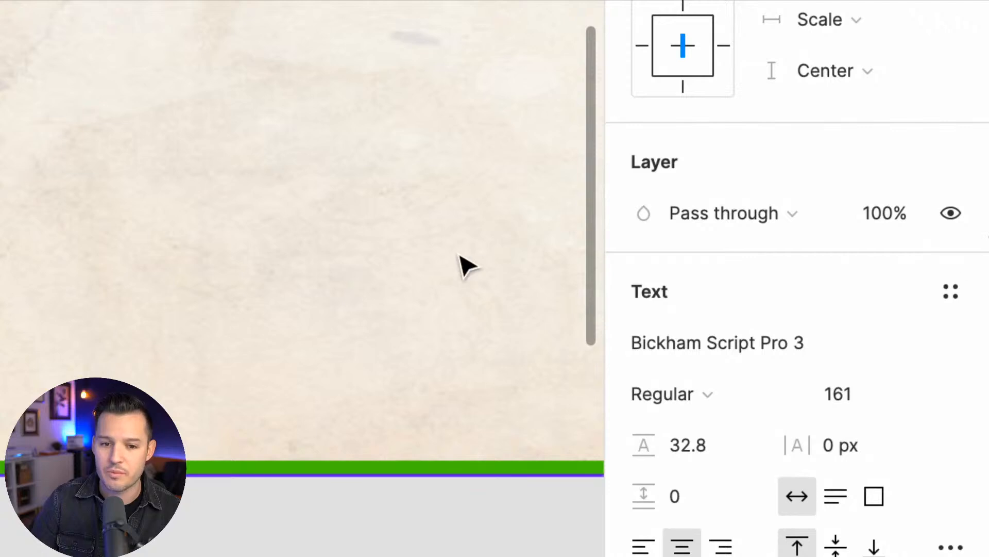
{"action": "scroll", "coordinate": [819, 270], "scroll_direction": "left", "scroll_amount": 5}
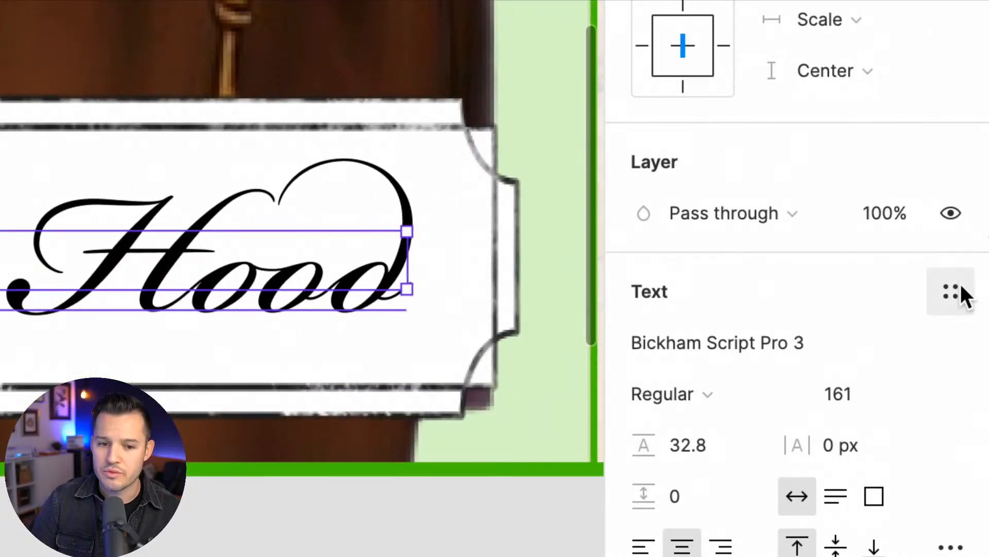
{"action": "left_click", "coordinate": [959, 291]}
{"action": "left_click", "coordinate": [939, 349]}
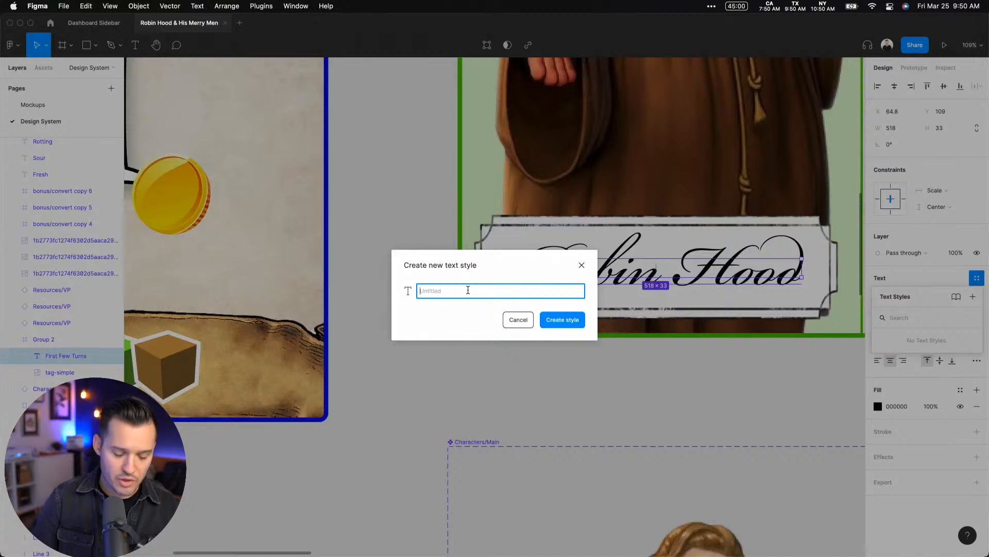
{"action": "type", "text": "Character"}
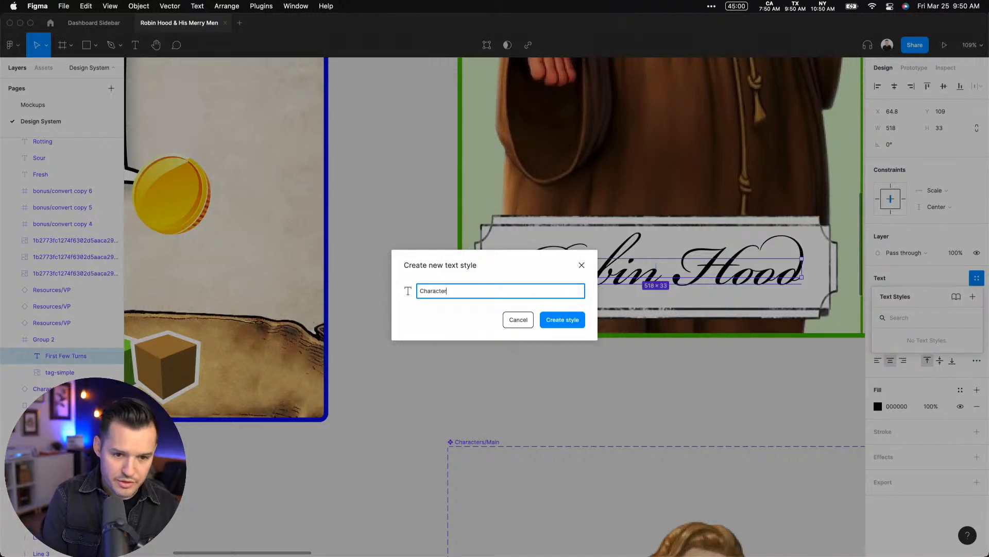
{"action": "type", "text": " Text"}
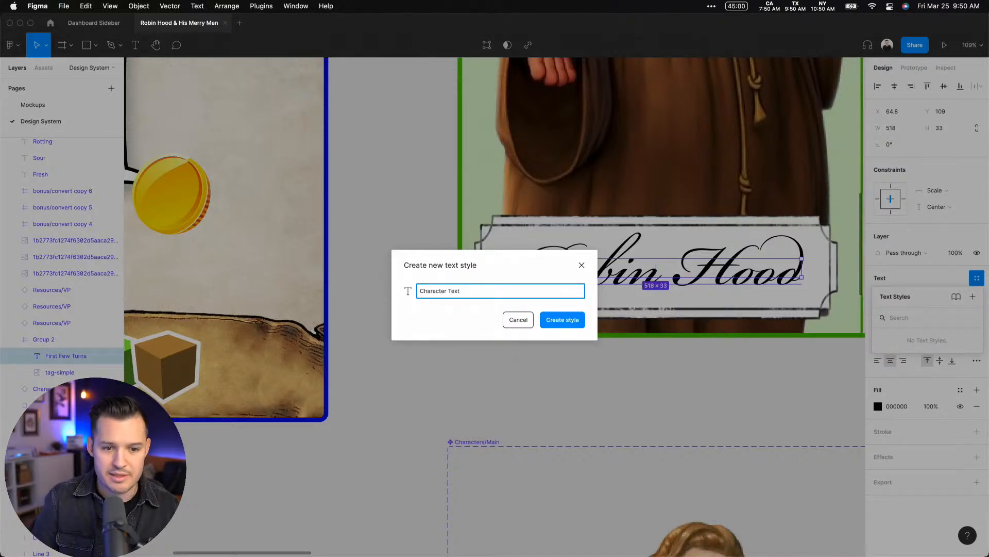
{"action": "left_click", "coordinate": [573, 321]}
{"action": "left_click", "coordinate": [422, 296]}
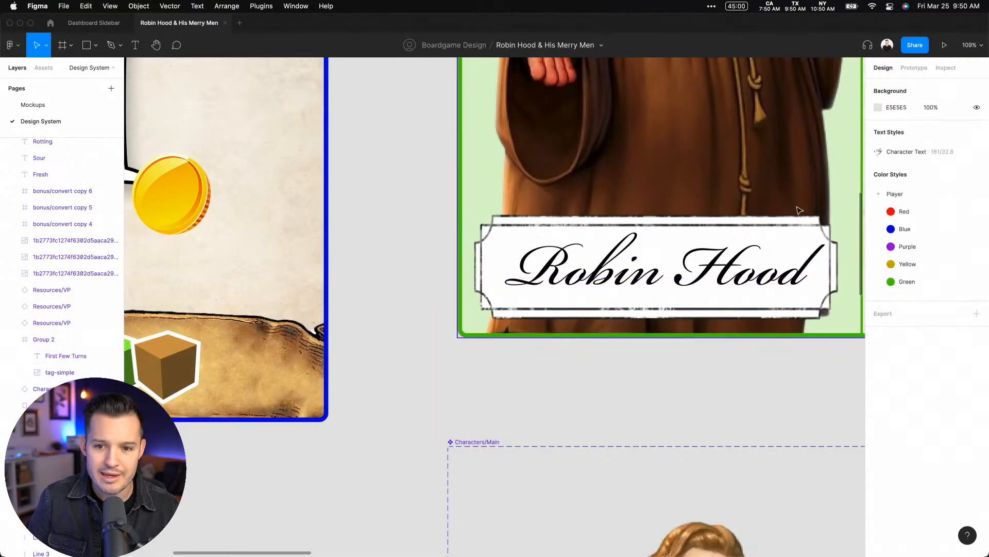
Create a text style named Numbers from the right-hand 1 in the Cards/Movement component's header
{"action": "scroll", "coordinate": [495, 258], "scroll_direction": "right", "scroll_amount": 5}
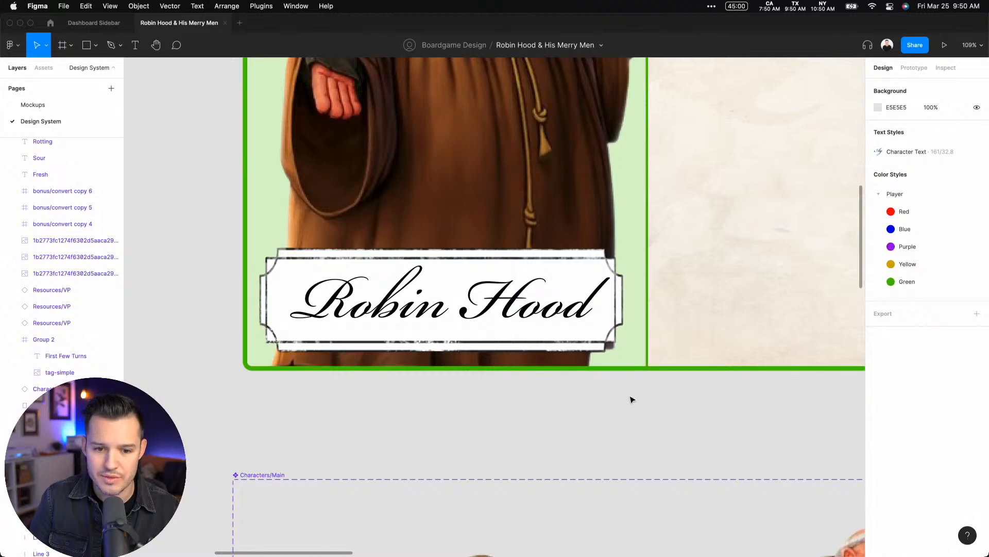
{"action": "scroll", "coordinate": [632, 398], "scroll_direction": "down", "scroll_amount": 5}
{"action": "scroll", "coordinate": [632, 400], "scroll_direction": "up", "scroll_amount": 5}
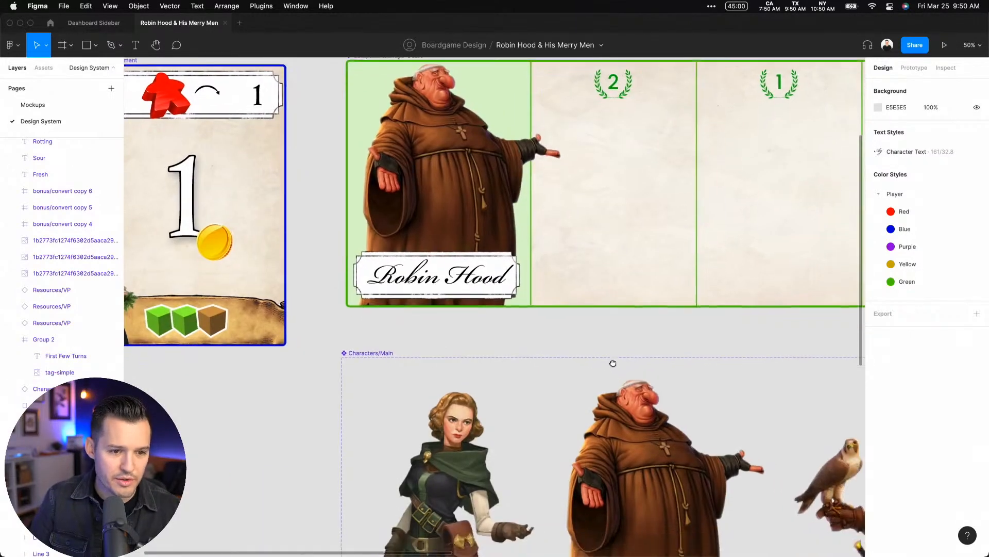
{"action": "left_click_drag", "start_coordinate": [655, 371], "coordinate": [722, 520]}
{"action": "left_click", "coordinate": [376, 253], "text": "super"}
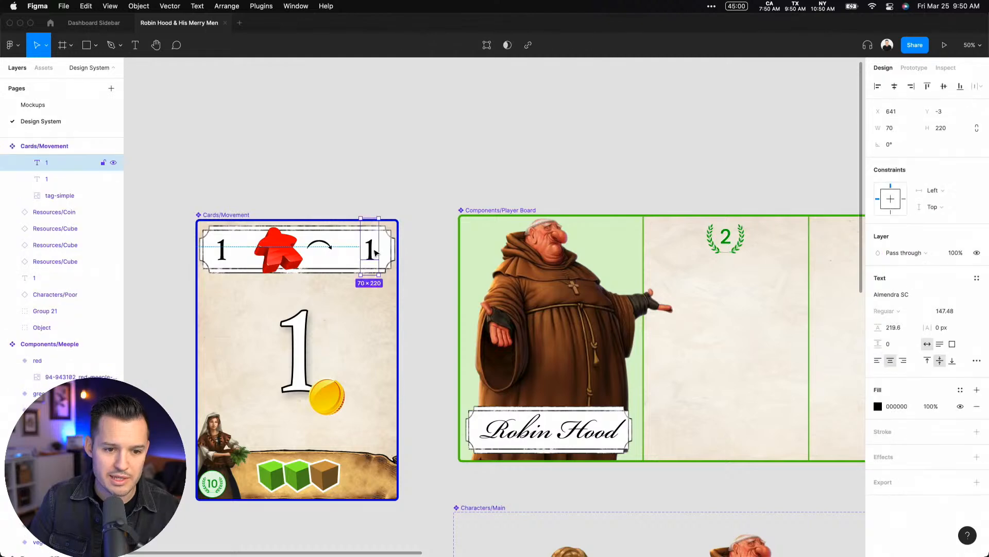
{"action": "left_click", "coordinate": [977, 278]}
{"action": "left_click", "coordinate": [972, 297]}
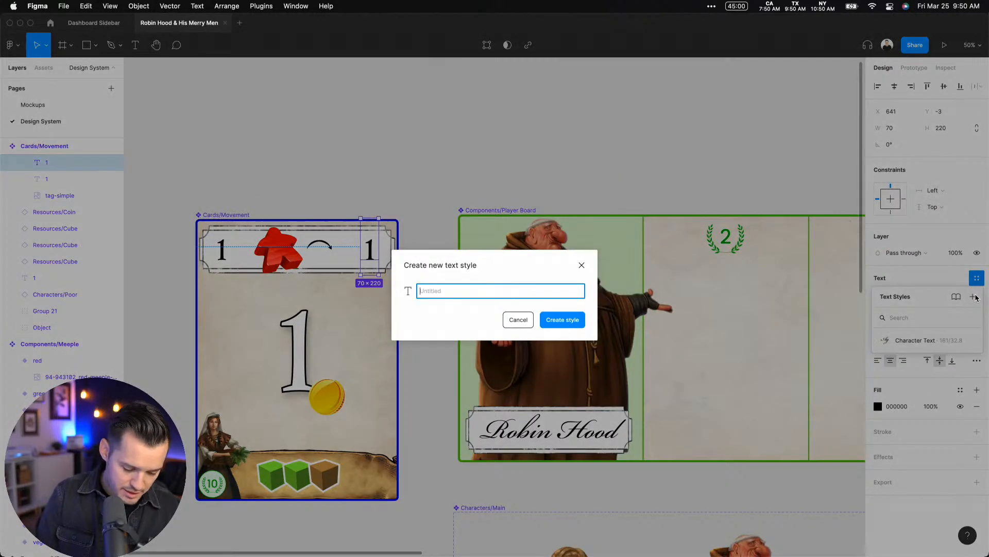
{"action": "type", "text": "Numbeers"}
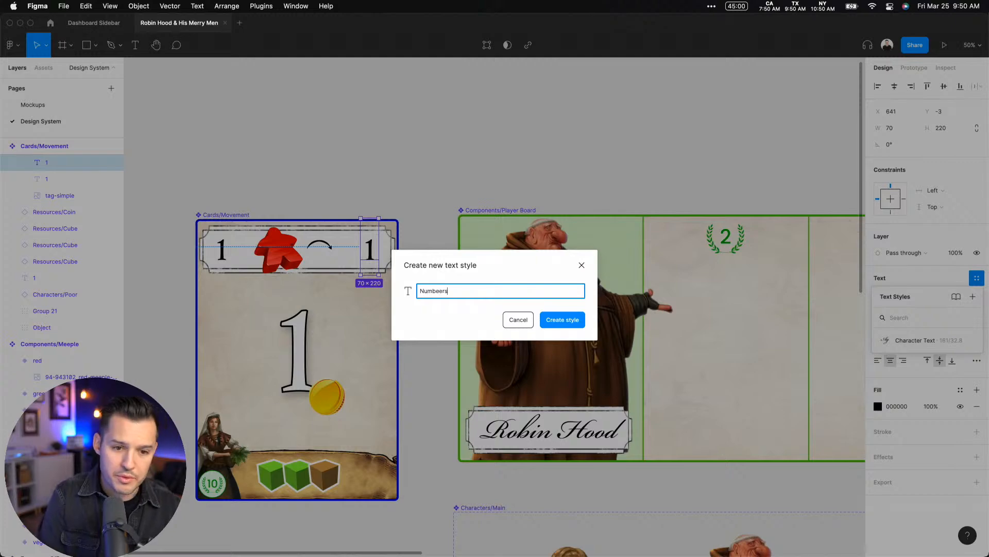
{"action": "key", "text": "BackSpace"}
{"action": "key", "text": "BackSpace"}
{"action": "key", "text": "BackSpace"}
{"action": "type", "text": "rs"}
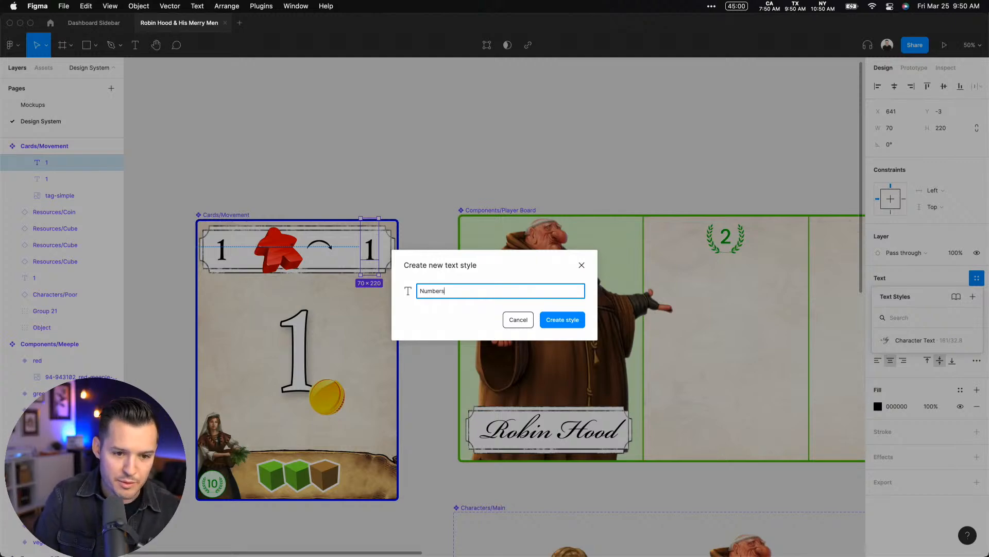
{"action": "key", "text": "Return"}
{"action": "left_click", "coordinate": [729, 158]}
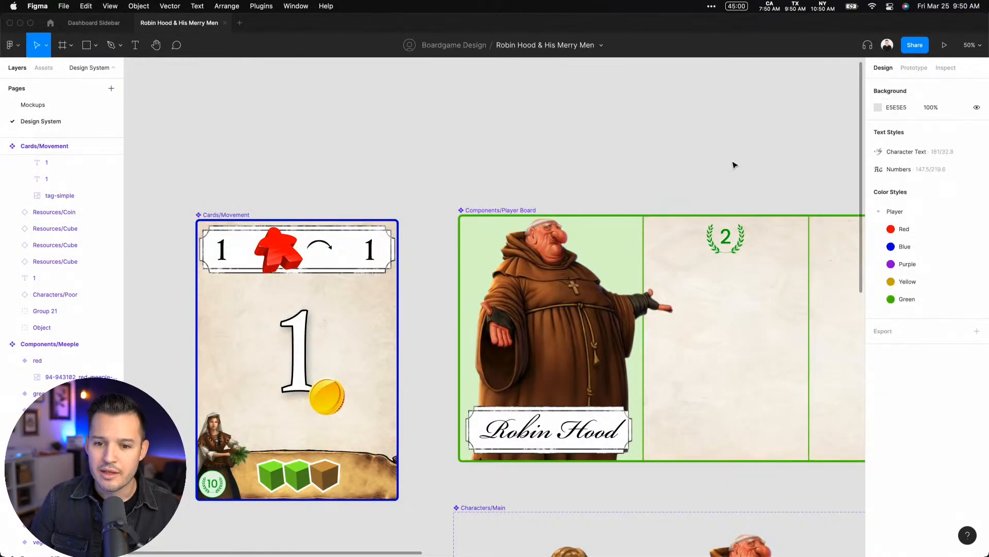
Open the Mockups page and select the "Convert 1 cube to another of any color" text on the brown cube tile
{"action": "scroll", "coordinate": [773, 155], "scroll_direction": "right", "scroll_amount": 3}
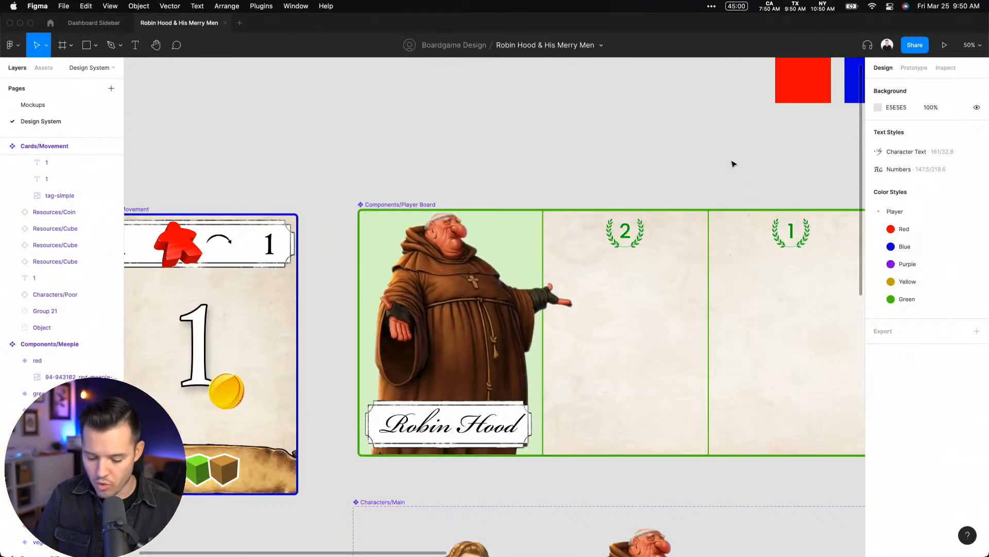
{"action": "key", "text": "minus"}
{"action": "key", "text": "minus"}
{"action": "left_click_drag", "start_coordinate": [757, 226], "coordinate": [699, 203]}
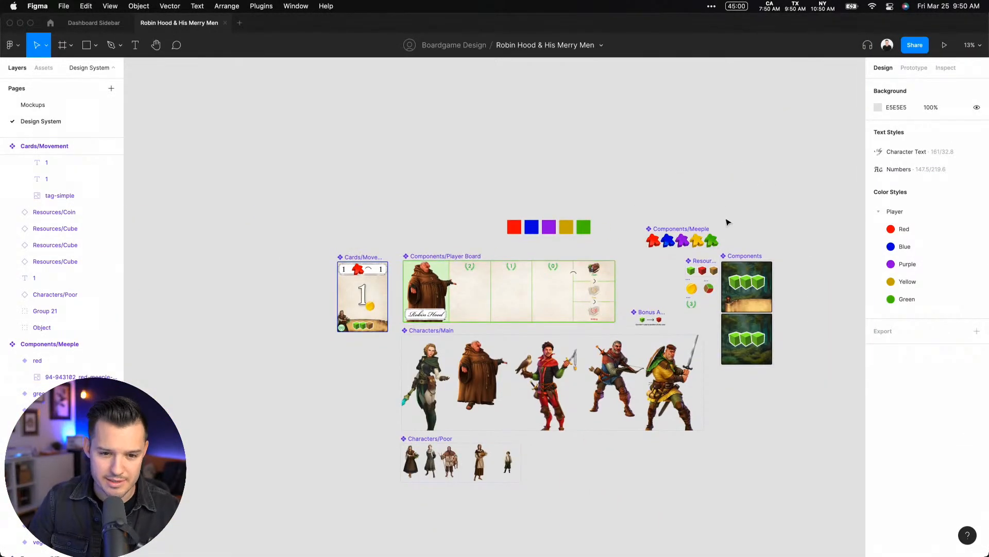
{"action": "left_click", "coordinate": [32, 104]}
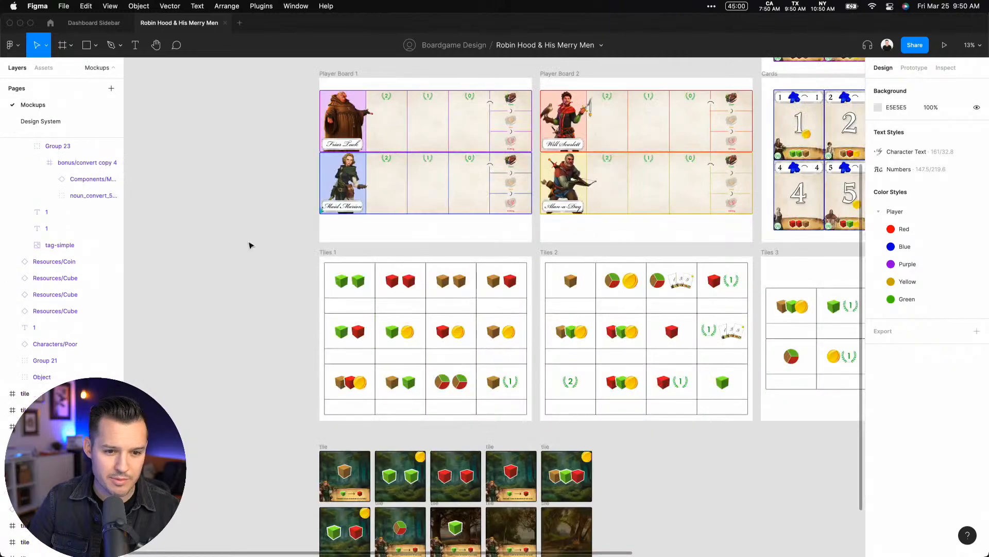
{"action": "left_click_drag", "start_coordinate": [271, 346], "coordinate": [373, 381]}
{"action": "key", "text": "z"}
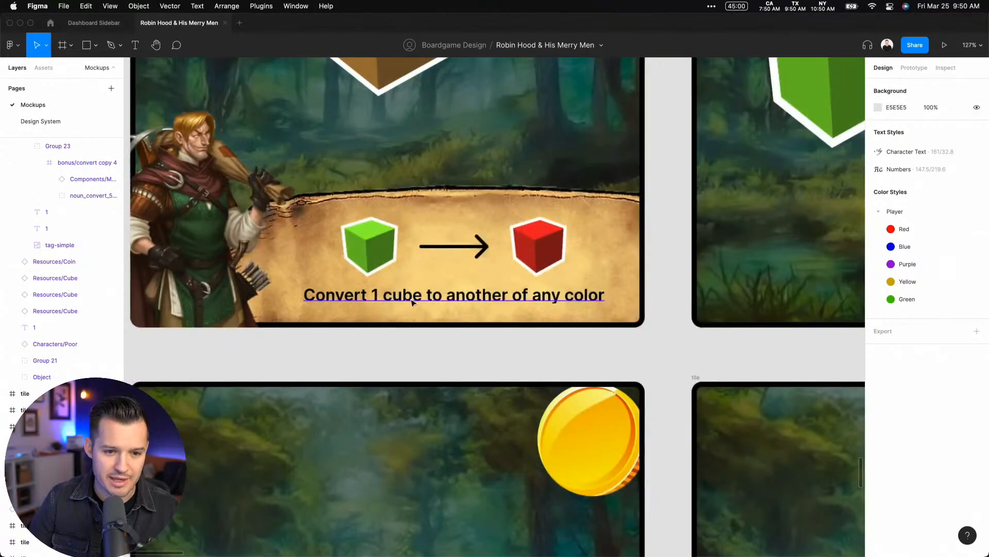
{"action": "left_click", "coordinate": [412, 301], "text": "super"}
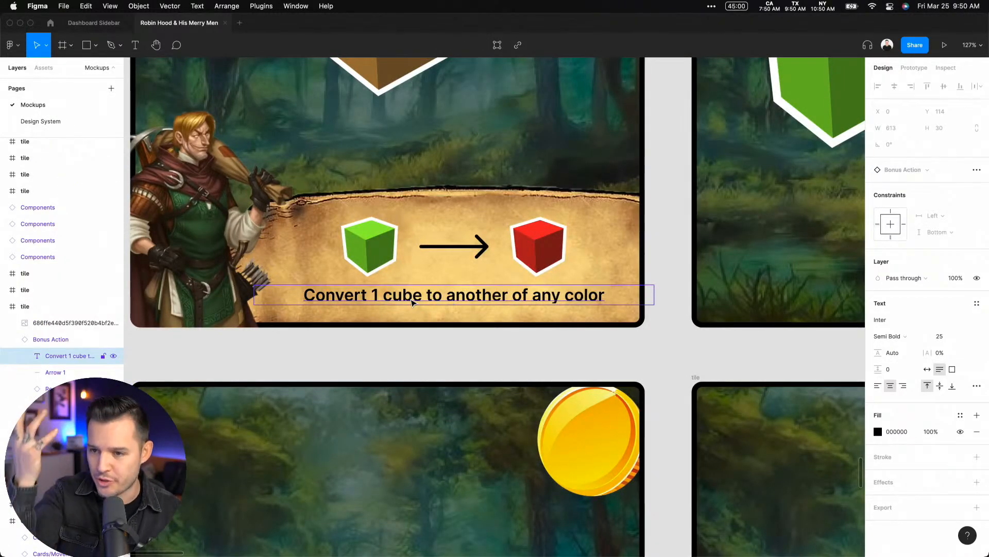
Create a text style named Body Copy from the selected tile description text
{"action": "left_click", "coordinate": [977, 303]}
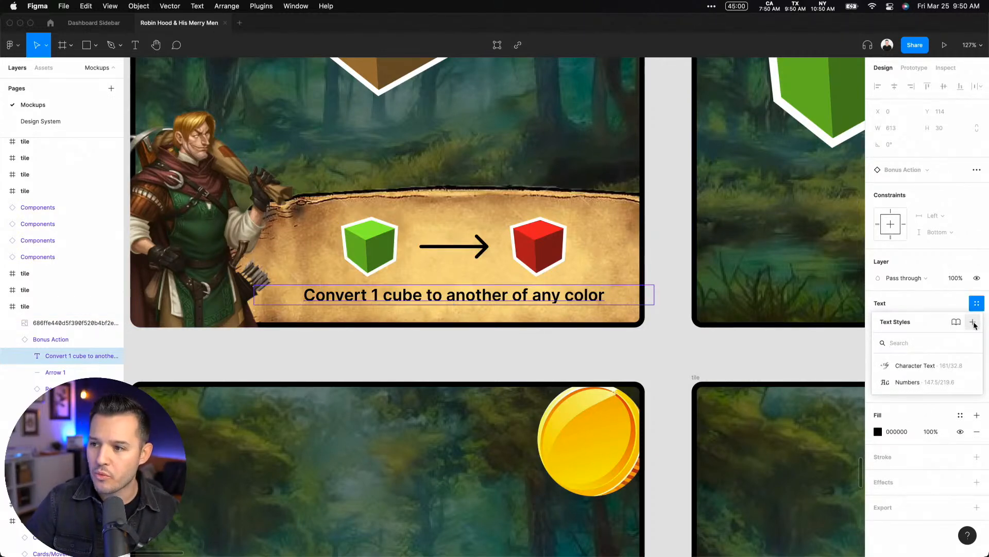
{"action": "left_click", "coordinate": [974, 323]}
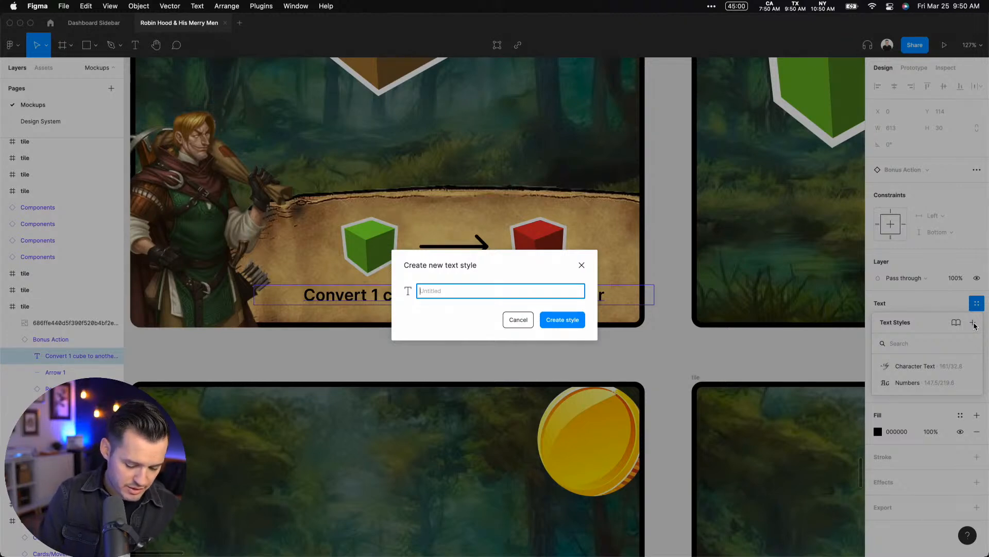
{"action": "type", "text": "Descriprion"}
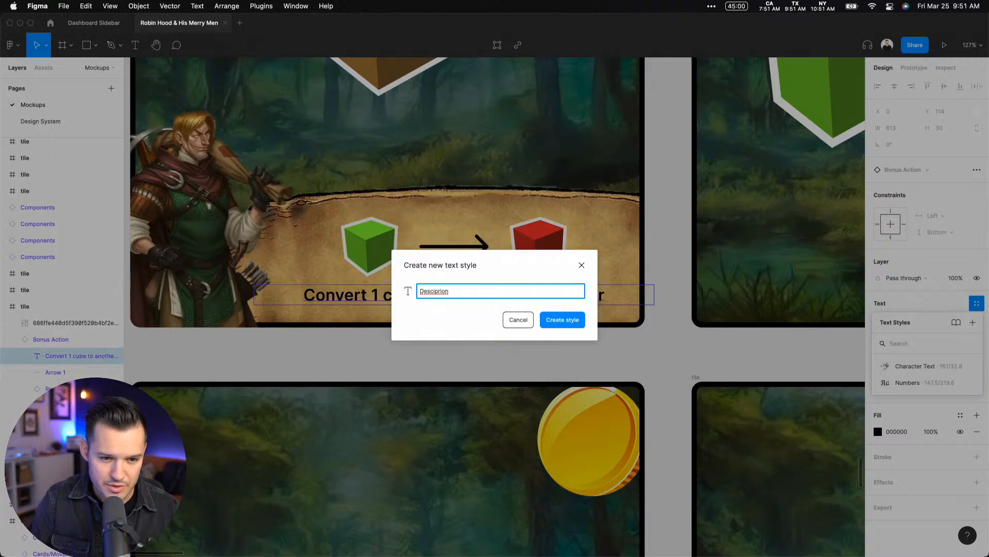
{"action": "key", "text": "super+a"}
{"action": "type", "text": "Bo"}
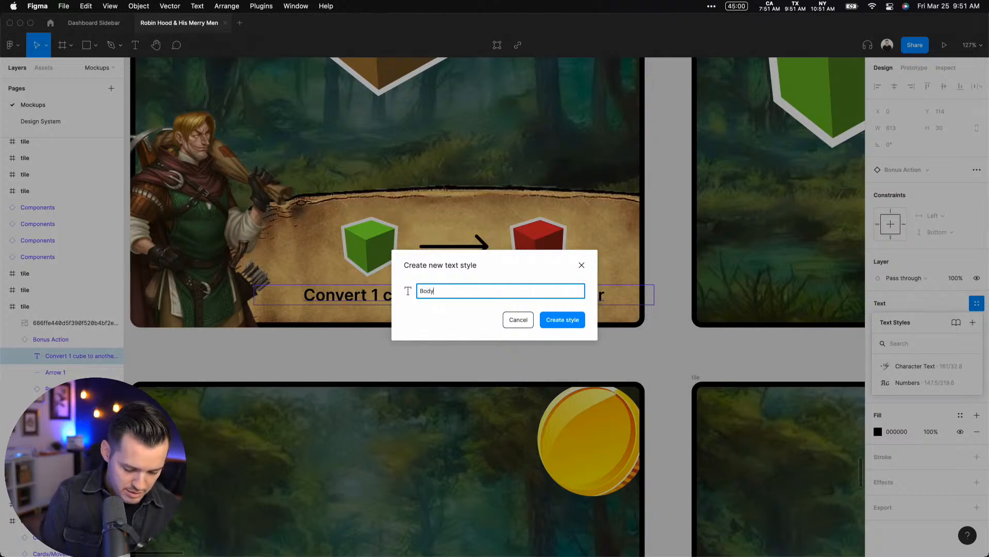
{"action": "type", "text": "dy Copy"}
{"action": "key", "text": "Return"}
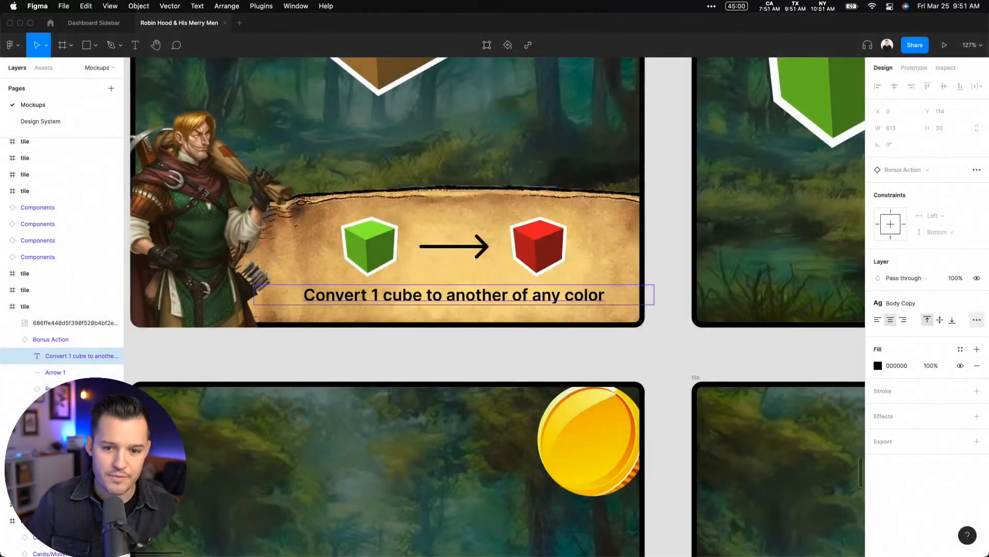
{"action": "left_click", "coordinate": [702, 350]}
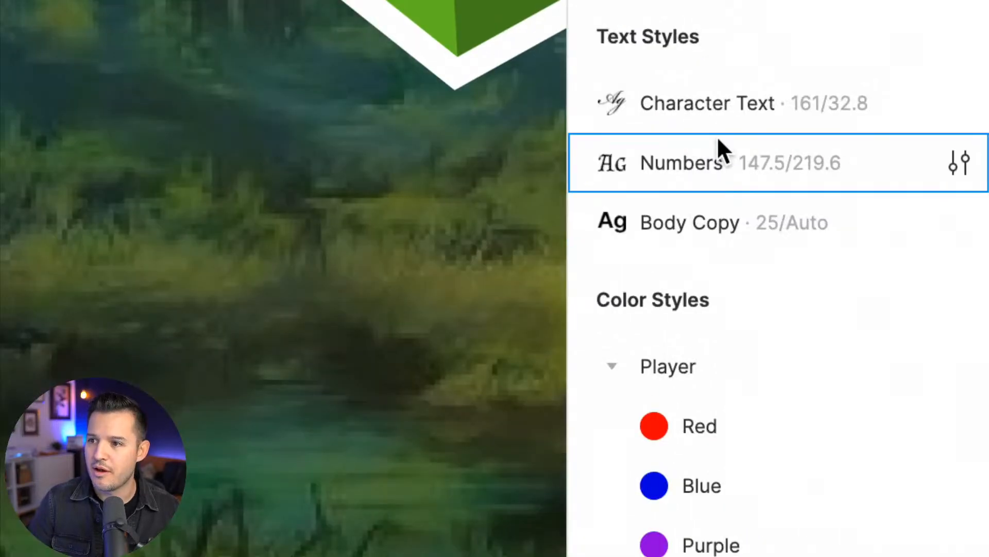
Collapse the Player group in the file's color styles
{"action": "left_click", "coordinate": [612, 364]}
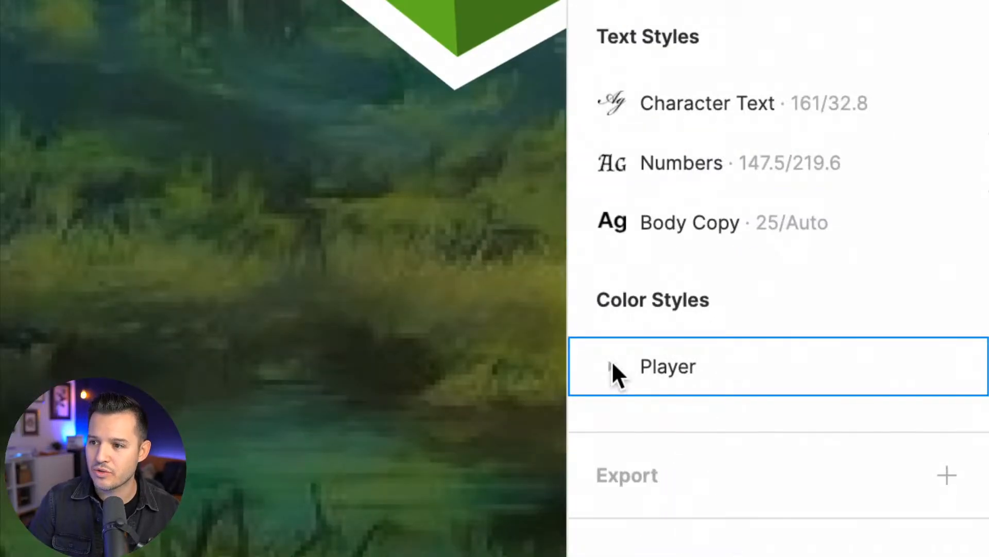
{"action": "left_click", "coordinate": [613, 364]}
{"action": "left_click", "coordinate": [612, 364]}
{"action": "left_click", "coordinate": [612, 363]}
{"action": "left_click", "coordinate": [612, 363]}
{"action": "left_click", "coordinate": [612, 364]}
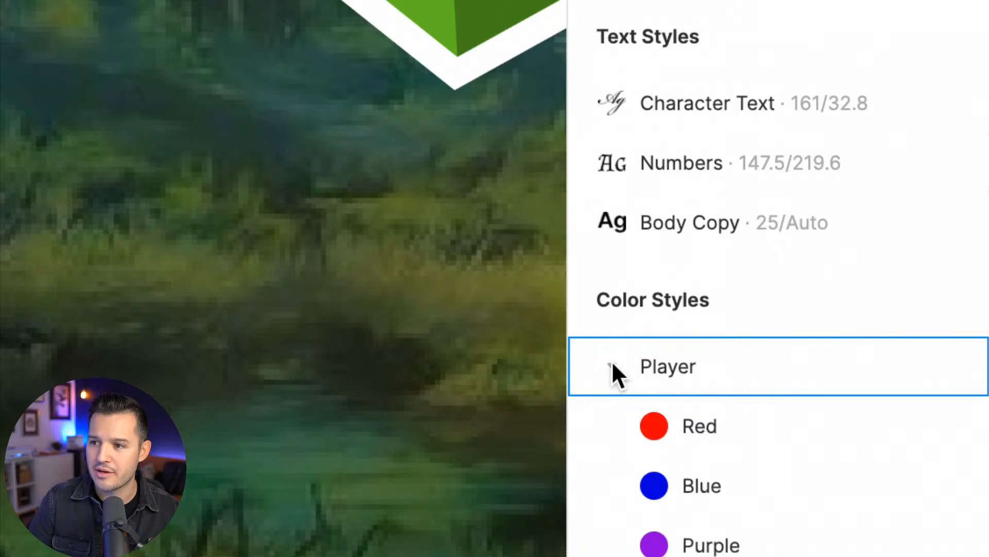
{"action": "left_click", "coordinate": [612, 364]}
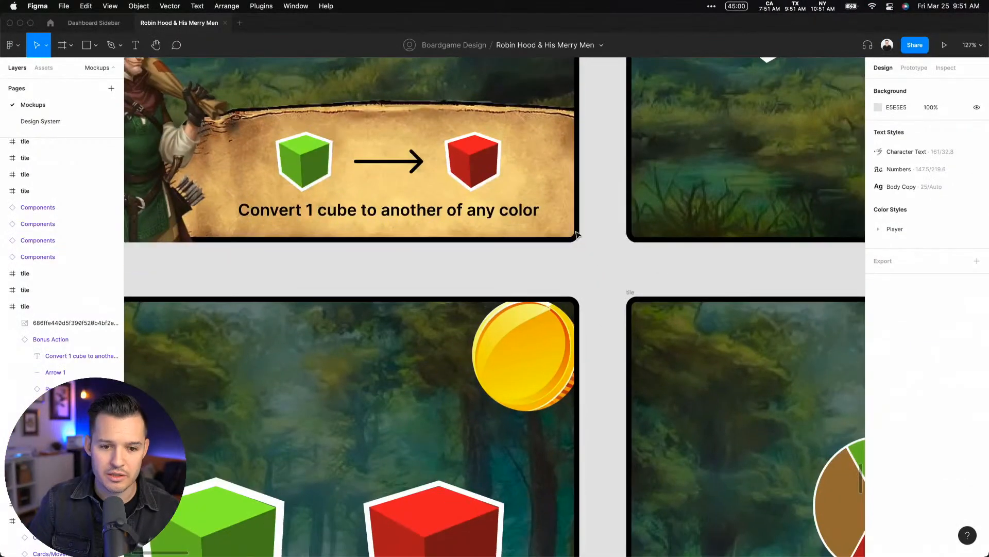
Draw a 318 by 318 square beside the tiles and fill it with the yellow sampled from a tile's coin
{"action": "scroll", "coordinate": [570, 277], "scroll_direction": "down", "scroll_amount": 3}
{"action": "scroll", "coordinate": [570, 277], "scroll_direction": "right", "scroll_amount": 2}
{"action": "key", "text": "super+minus"}
{"action": "key", "text": "super+minus"}
{"action": "key", "text": "super+minus"}
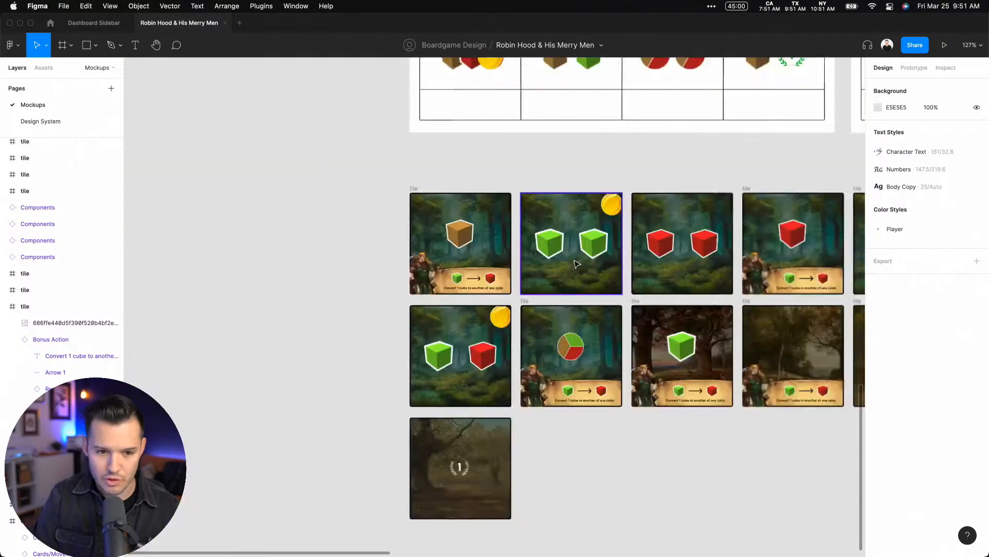
{"action": "key", "text": "r"}
{"action": "left_click_drag", "start_coordinate": [292, 264], "coordinate": [333, 305]}
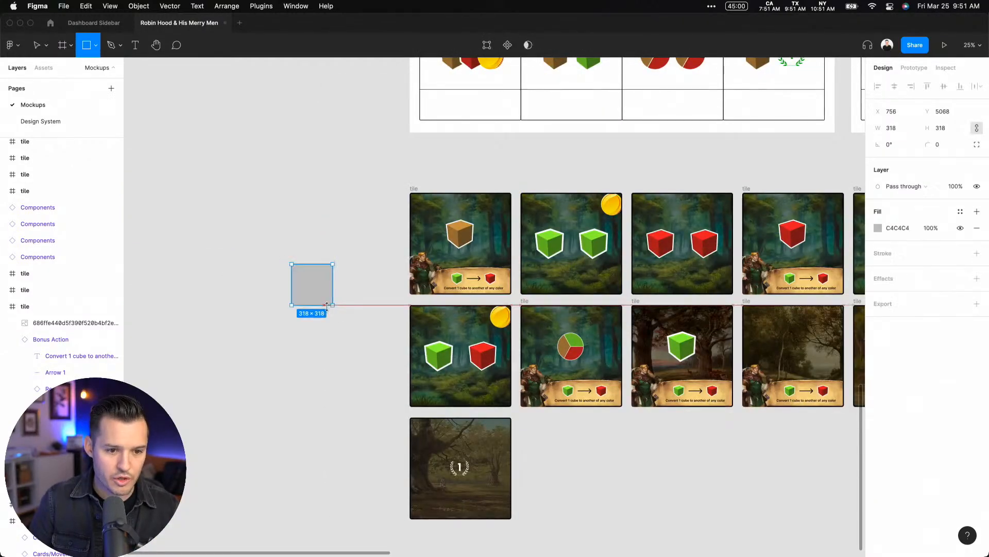
{"action": "key", "text": "i"}
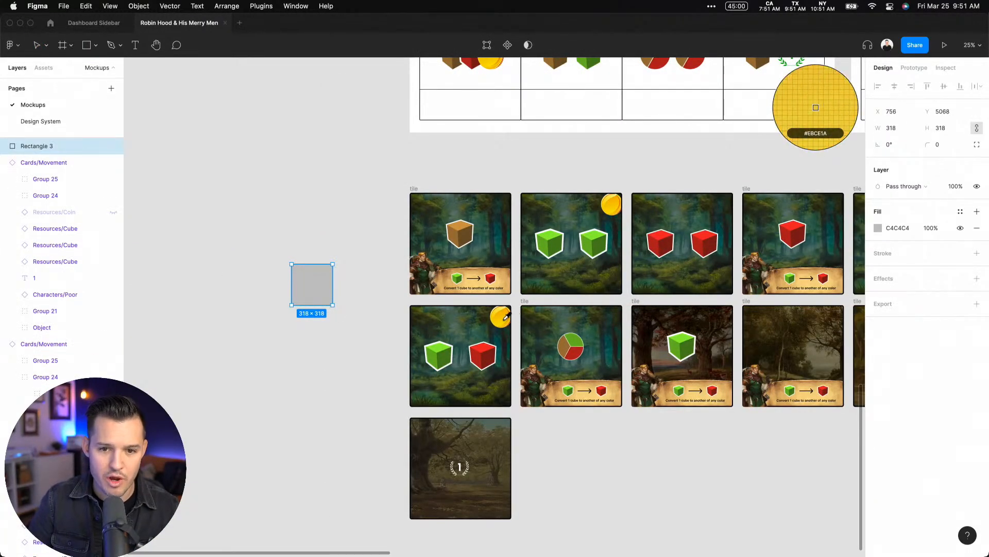
{"action": "left_click", "coordinate": [504, 316]}
Create a color style named Coin from the yellow square's fill and delete the square
{"action": "left_click", "coordinate": [284, 334]}
{"action": "left_click_drag", "start_coordinate": [284, 333], "coordinate": [396, 223]}
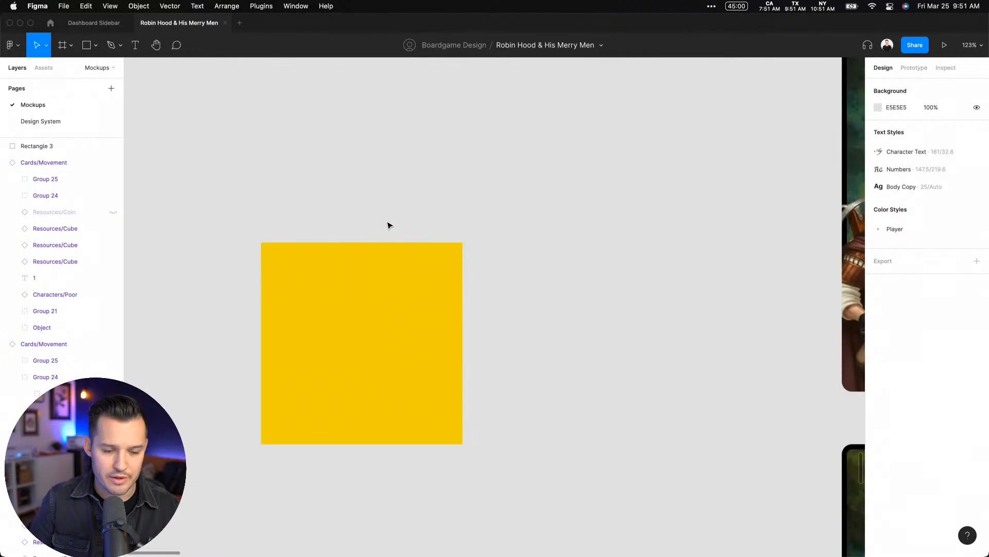
{"action": "left_click", "coordinate": [360, 331]}
{"action": "left_click_drag", "start_coordinate": [360, 331], "coordinate": [481, 303]}
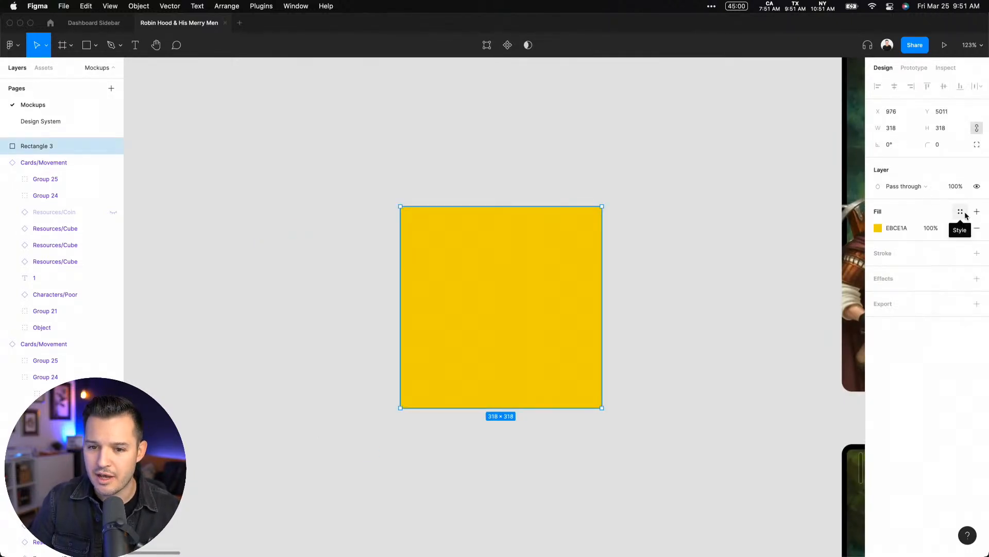
{"action": "left_click", "coordinate": [963, 213]}
{"action": "left_click", "coordinate": [974, 230]}
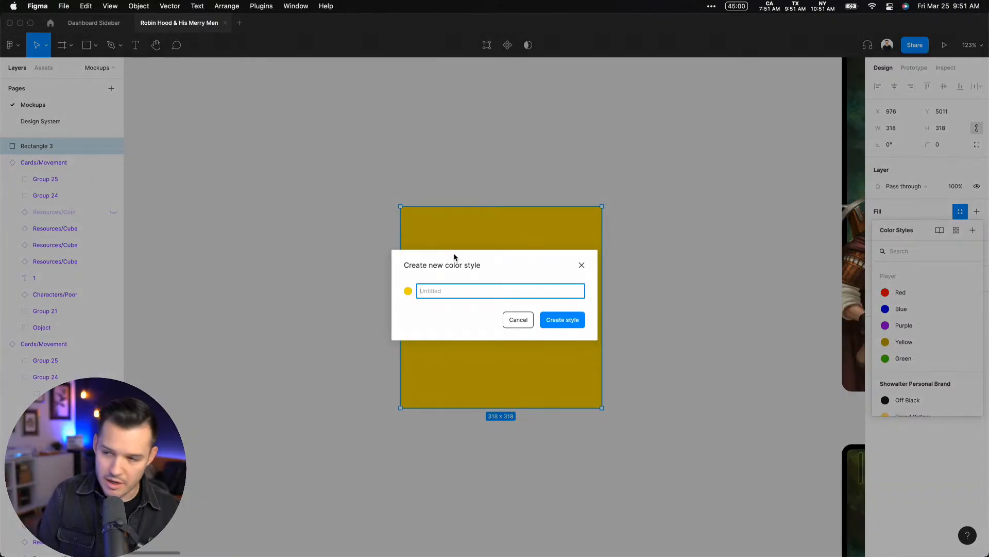
{"action": "type", "text": "Coin"}
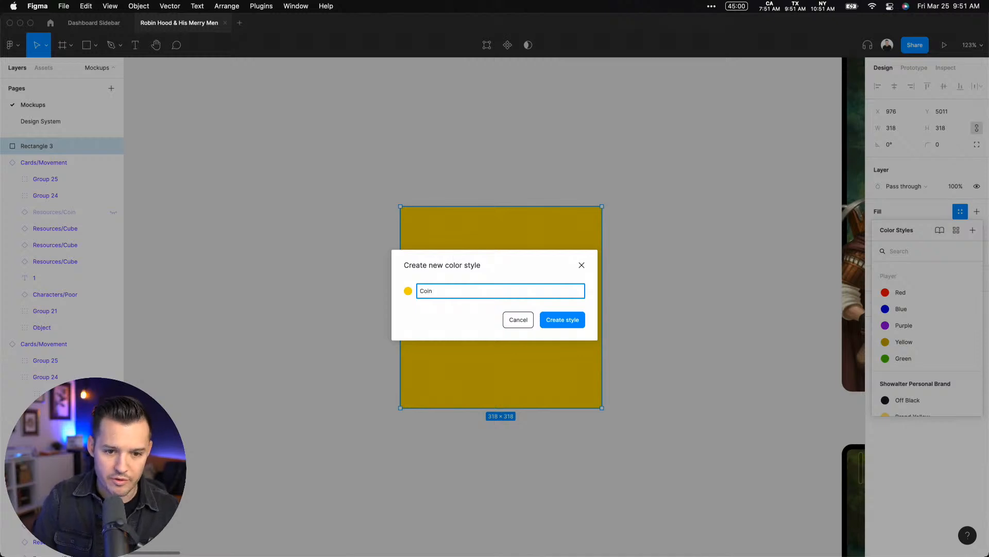
{"action": "key", "text": "Return"}
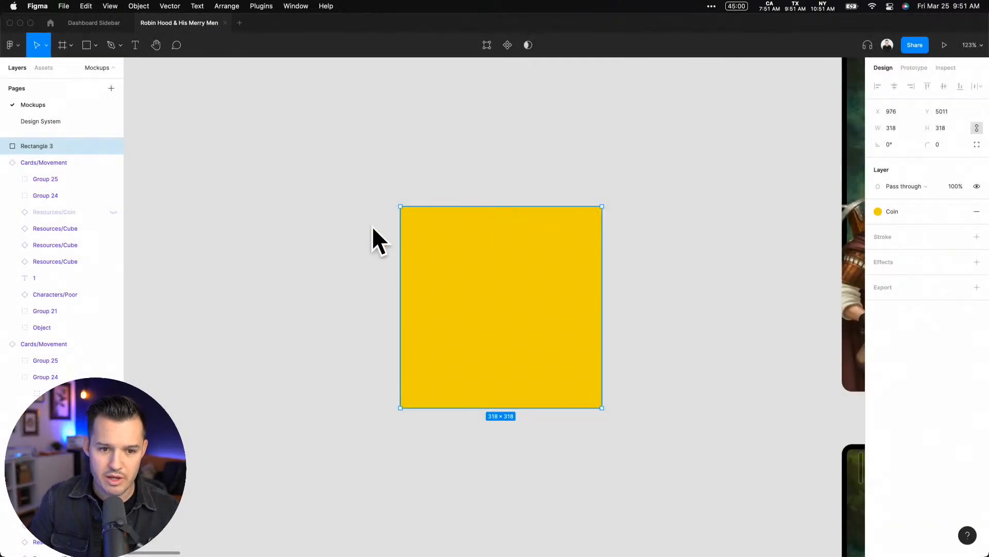
{"action": "key", "text": "Delete"}
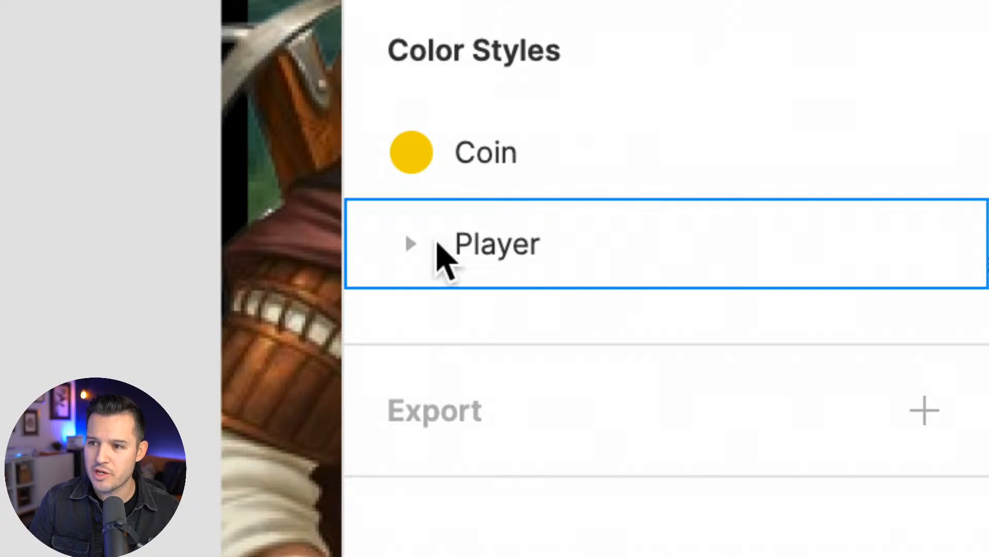
{"action": "left_click", "coordinate": [419, 245]}
{"action": "left_click", "coordinate": [418, 245]}
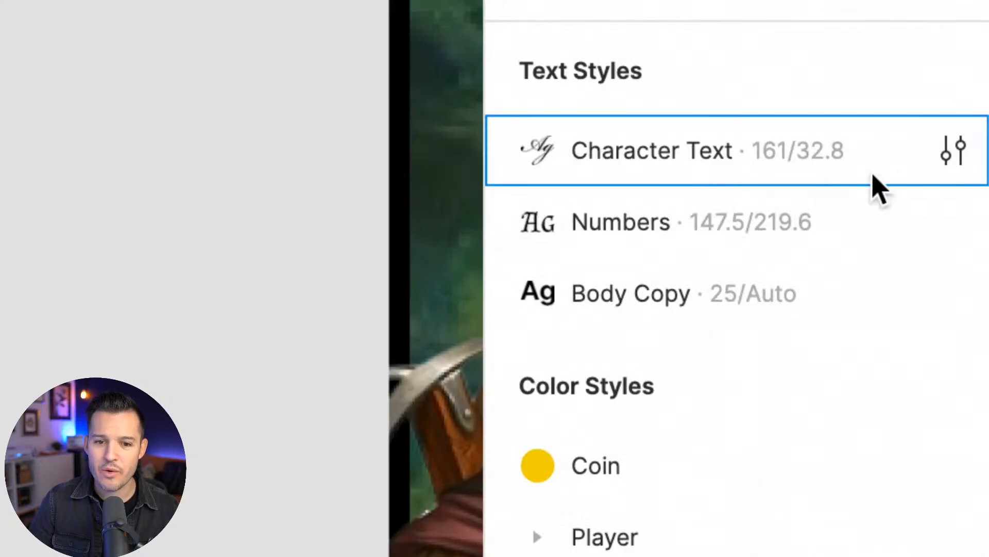
{"action": "scroll", "coordinate": [854, 160], "scroll_direction": "right", "scroll_amount": 5}
{"action": "scroll", "coordinate": [437, 188], "scroll_direction": "left", "scroll_amount": 3}
{"action": "scroll", "coordinate": [437, 188], "scroll_direction": "right", "scroll_amount": 2}
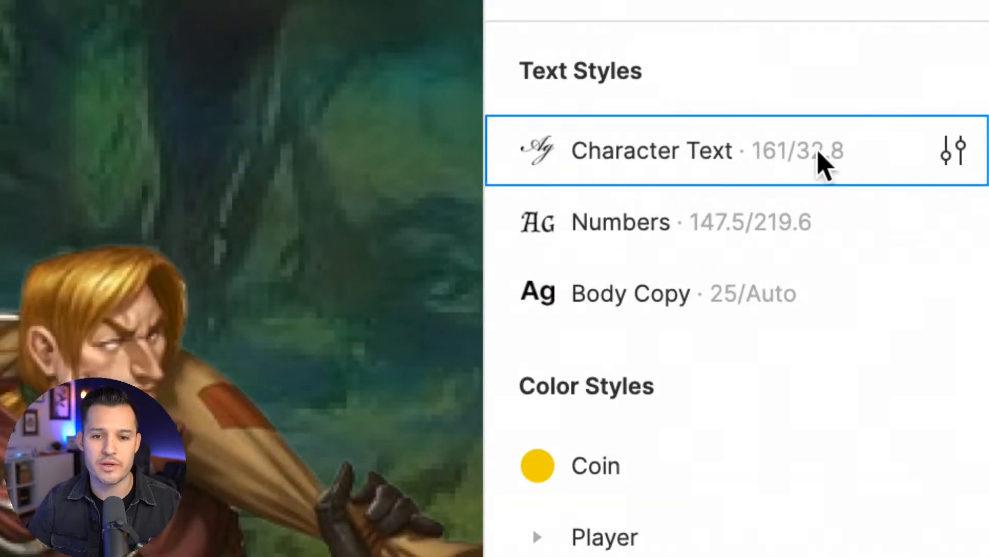
Rename the Character Text style to Decorative/Character Text to place it in a Decorative group
{"action": "left_click", "coordinate": [954, 155]}
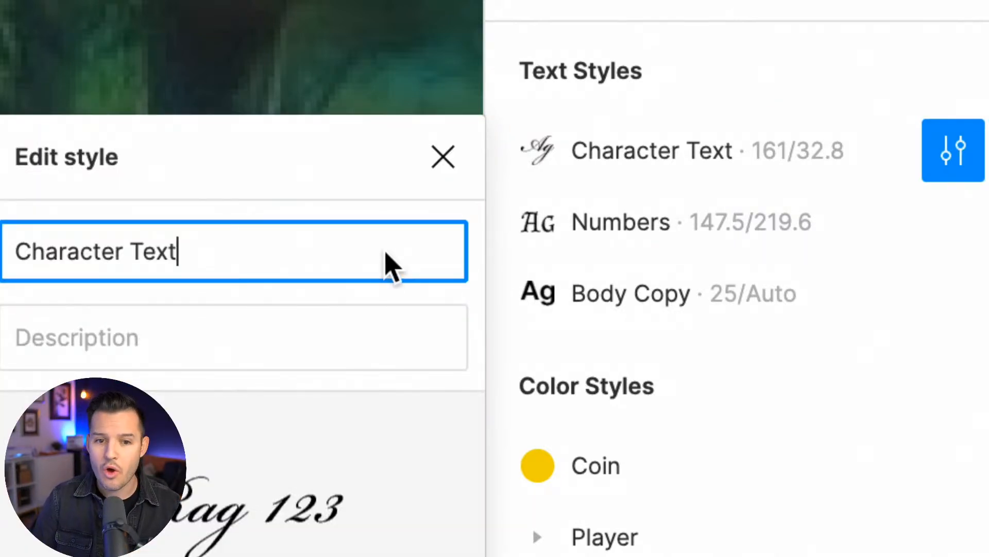
{"action": "key", "text": "Home"}
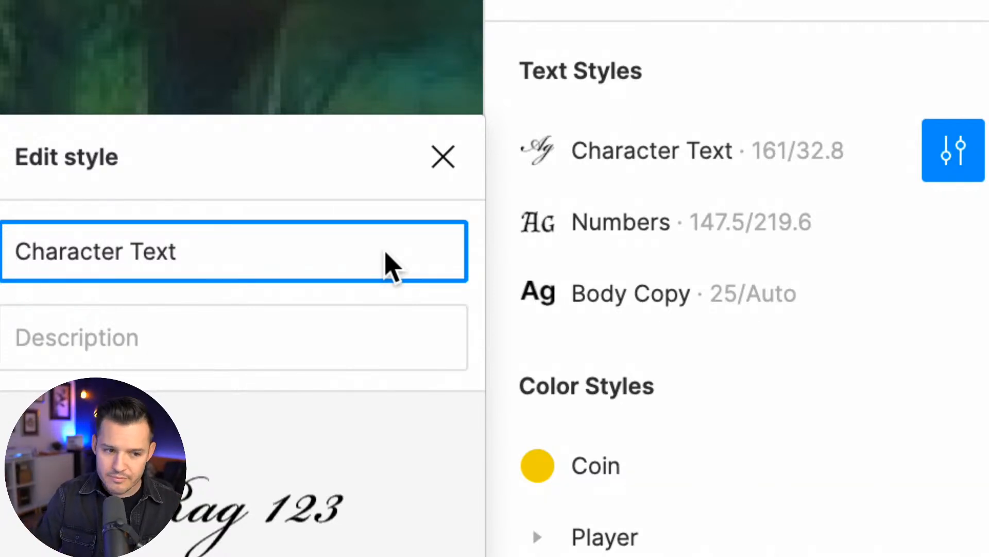
{"action": "type", "text": "De"}
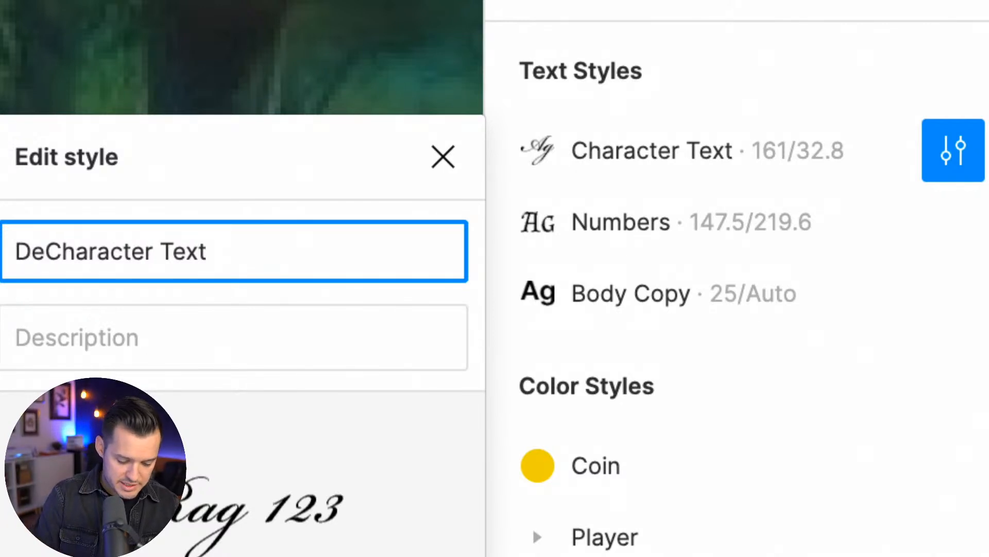
{"action": "type", "text": "cor"}
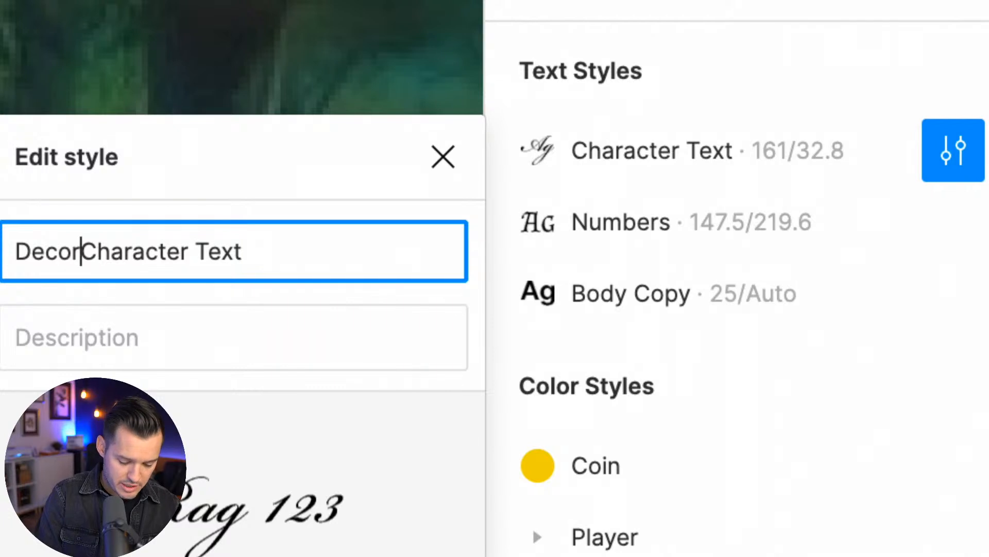
{"action": "type", "text": "ative/"}
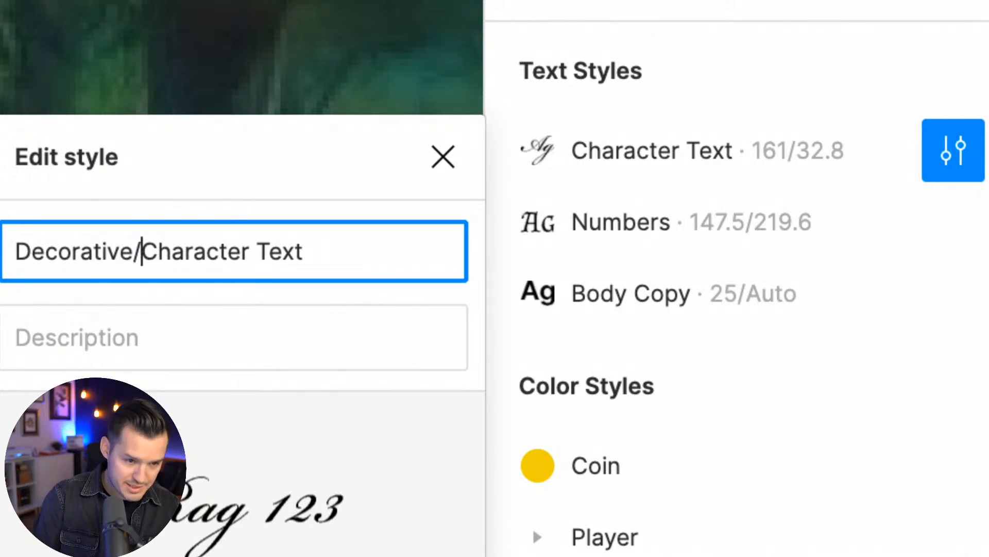
{"action": "key", "text": "super+shift+Left"}
{"action": "key", "text": "BackSpace"}
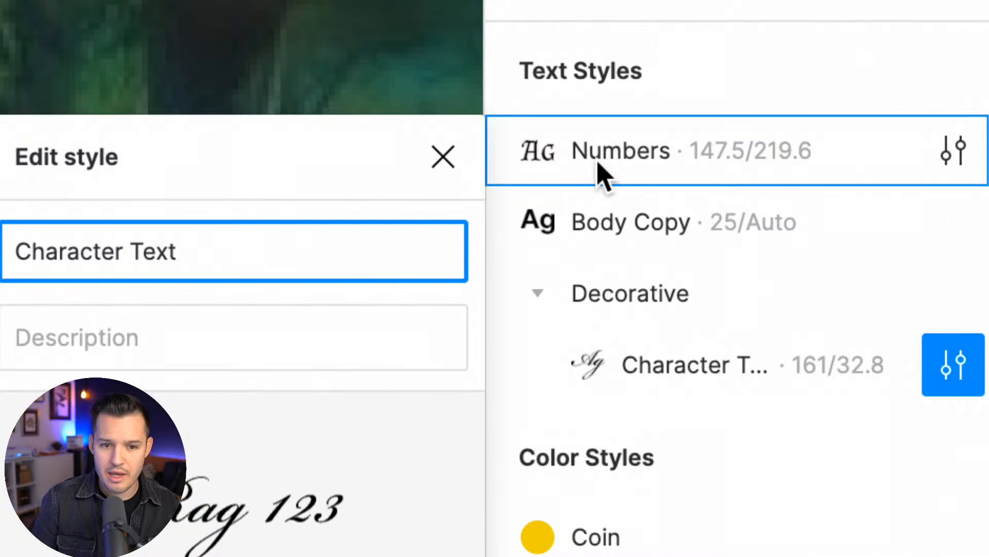
Rename the Body Copy text style to Standard/Body Copy to place it in a Standard group, copying the Standard/ prefix for reuse
{"action": "left_click", "coordinate": [953, 223]}
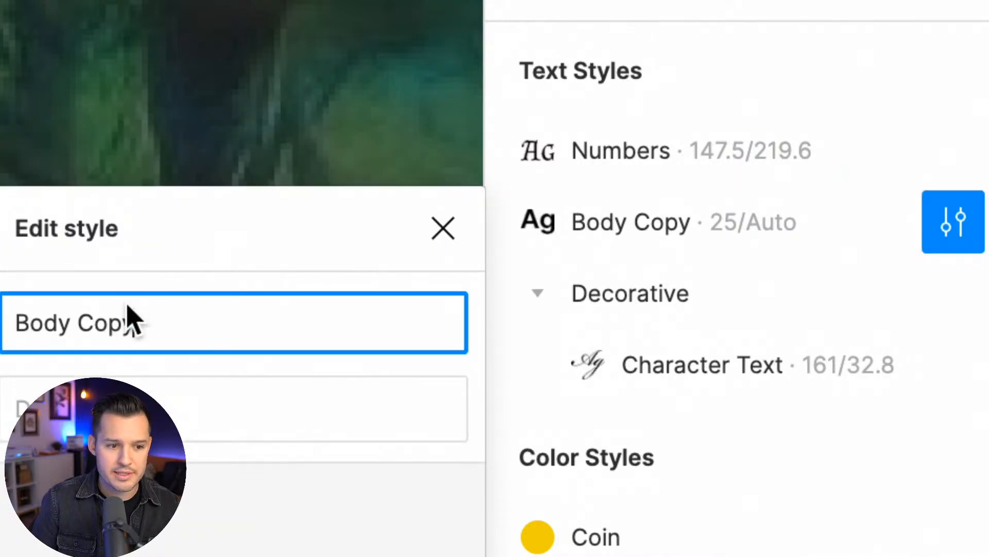
{"action": "type", "text": "KL"}
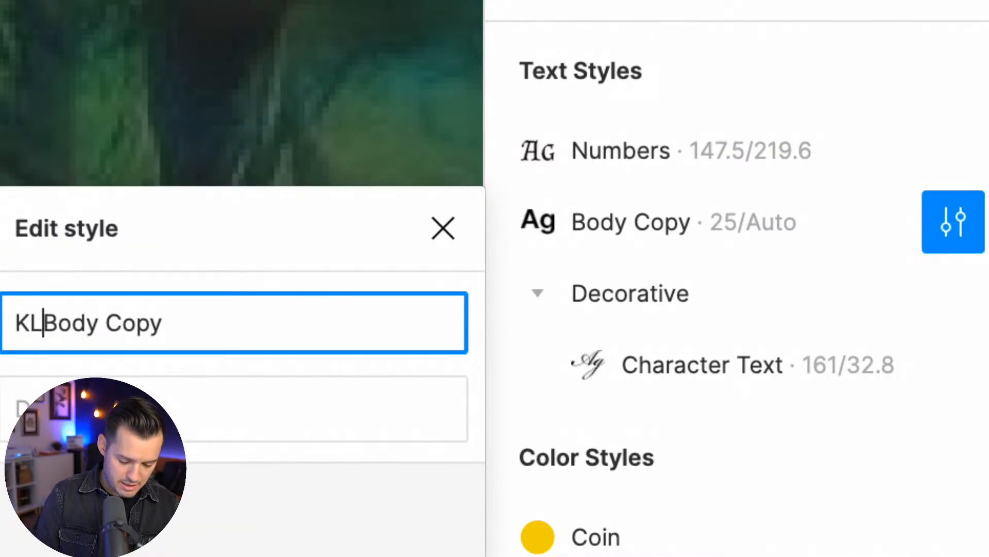
{"action": "key", "text": "BackSpace"}
{"action": "key", "text": "BackSpace"}
{"action": "type", "text": "Standard/"}
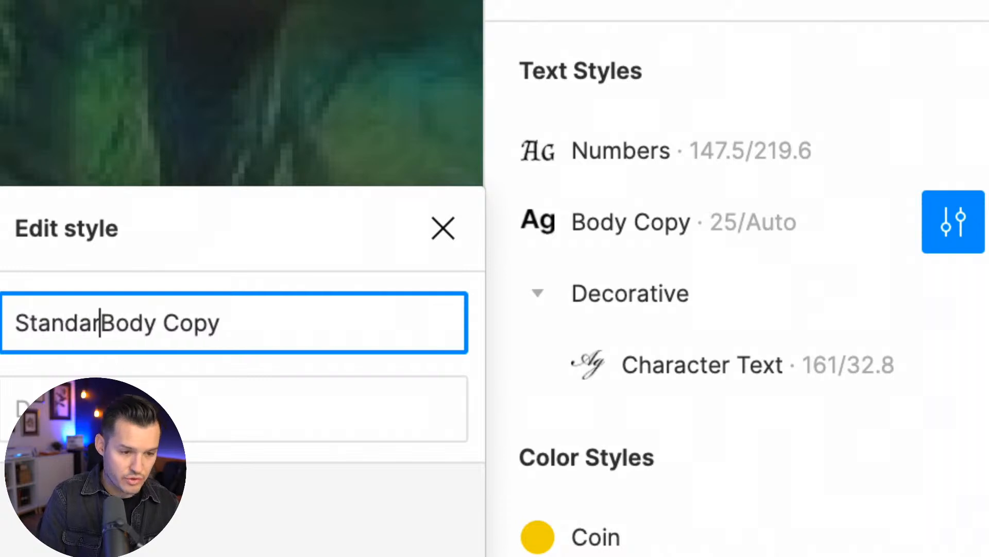
{"action": "key", "text": "shift+End"}
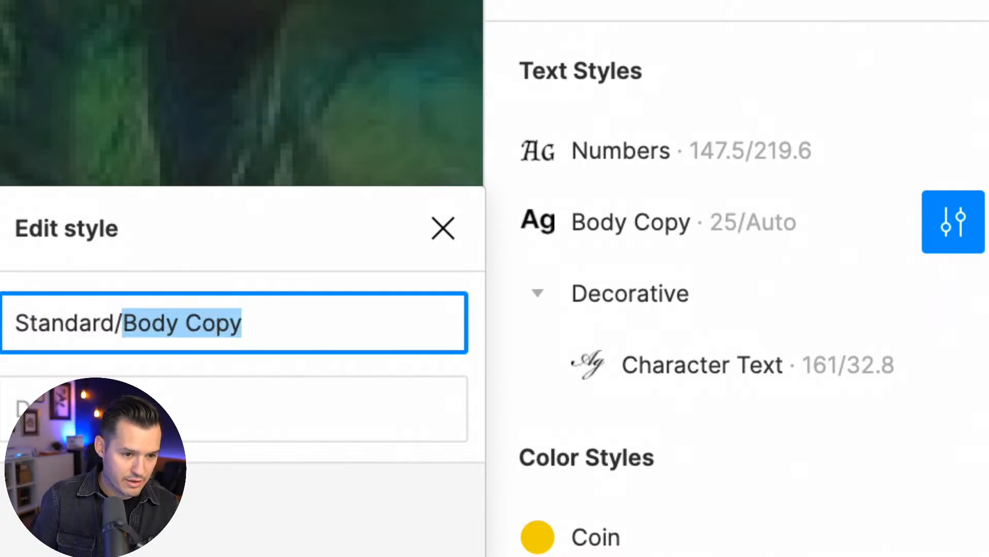
{"action": "key", "text": "Right"}
{"action": "key", "text": "Left"}
{"action": "key", "text": "Left"}
{"action": "key", "text": "Left"}
{"action": "key", "text": "Left"}
{"action": "key", "text": "Left"}
{"action": "key", "text": "Left"}
{"action": "key", "text": "Left"}
{"action": "key", "text": "Left"}
{"action": "key", "text": "Left"}
{"action": "key", "text": "shift+Home"}
{"action": "key", "text": "ctrl+c"}
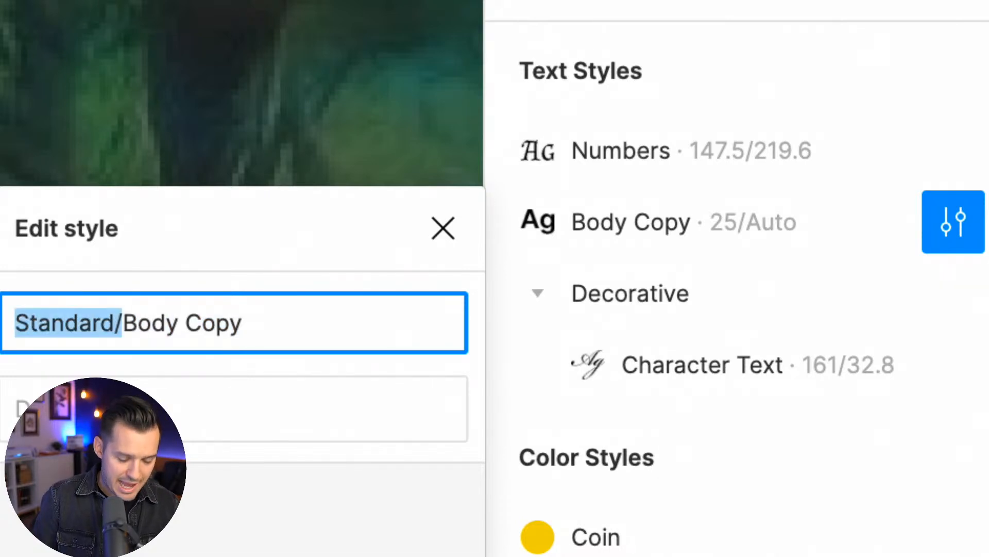
{"action": "key", "text": "BackSpace"}
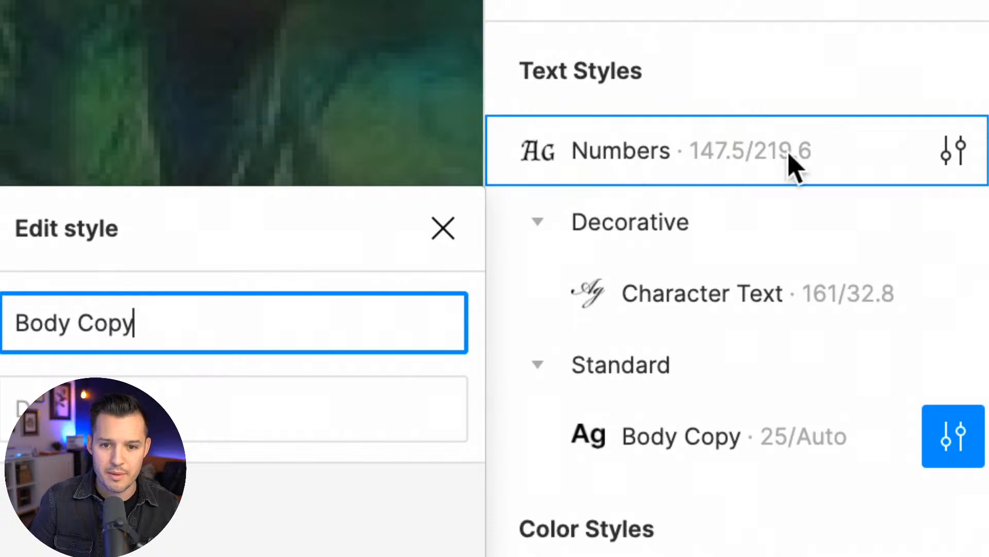
Rename the Numbers text style to Standard/Numbers to place it in the Standard group
{"action": "left_click", "coordinate": [960, 152]}
{"action": "key", "text": "Home"}
{"action": "key", "text": "ctrl+v"}
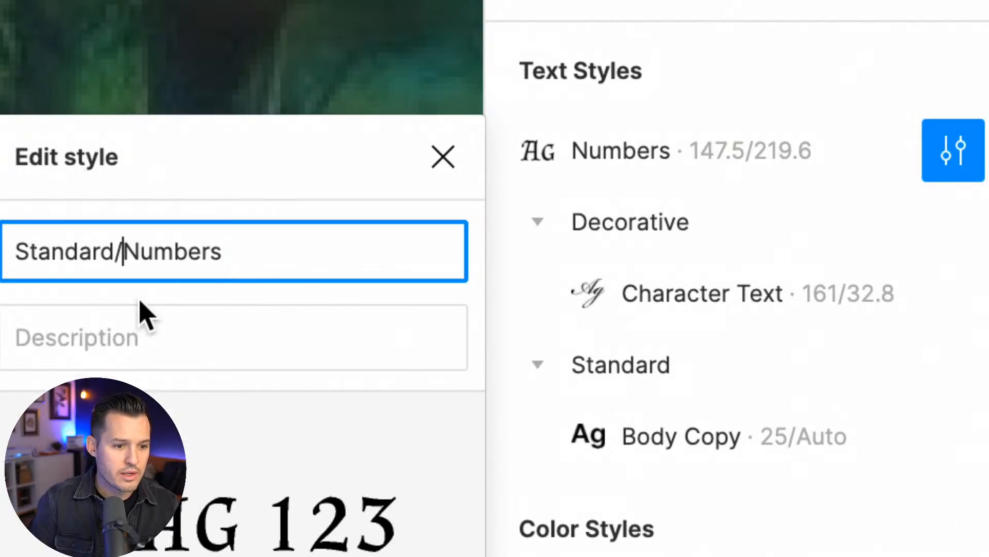
{"action": "key", "text": "Return"}
Collapse and re-expand the Decorative and Standard text style groups to check how the styles are grouped
{"action": "left_click", "coordinate": [537, 151]}
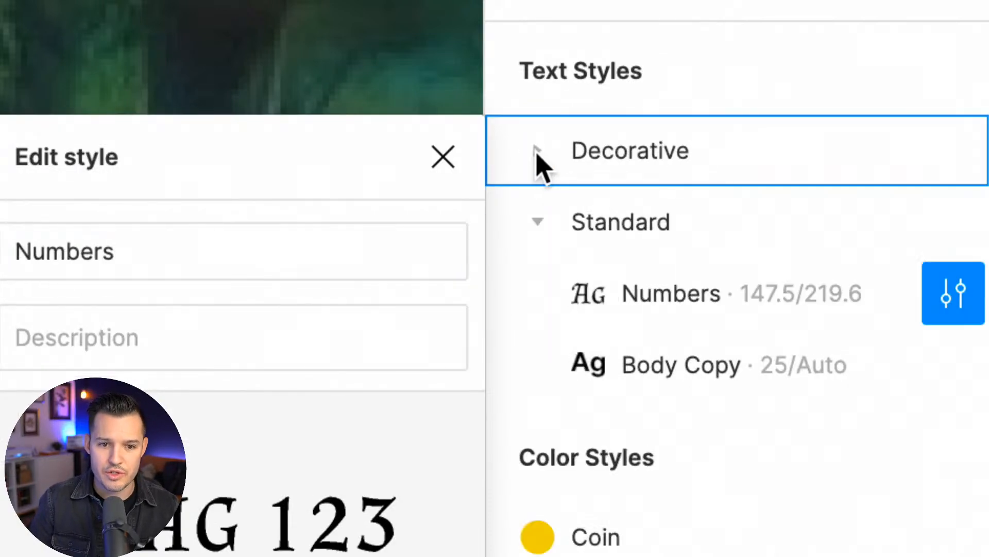
{"action": "left_click", "coordinate": [537, 197]}
{"action": "left_click", "coordinate": [538, 221]}
{"action": "left_click", "coordinate": [538, 222]}
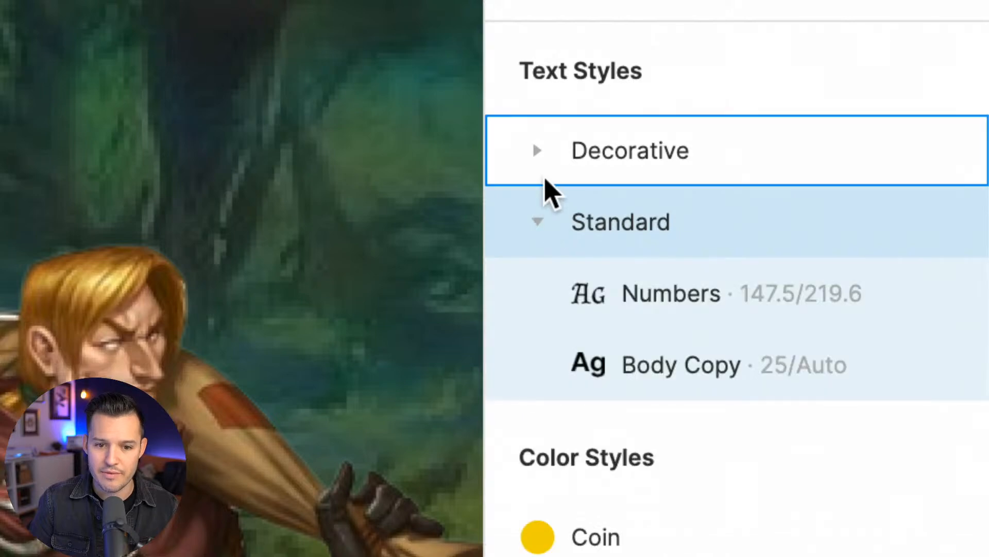
{"action": "left_click", "coordinate": [537, 149]}
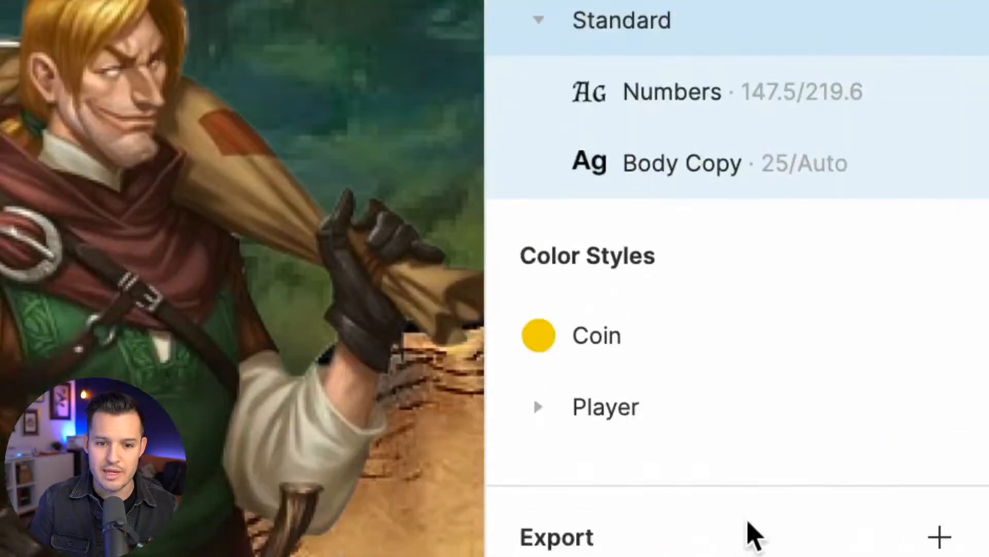
Rename the Coin color style to Asset/Coin to place it in an Asset group
{"action": "left_click", "coordinate": [950, 342]}
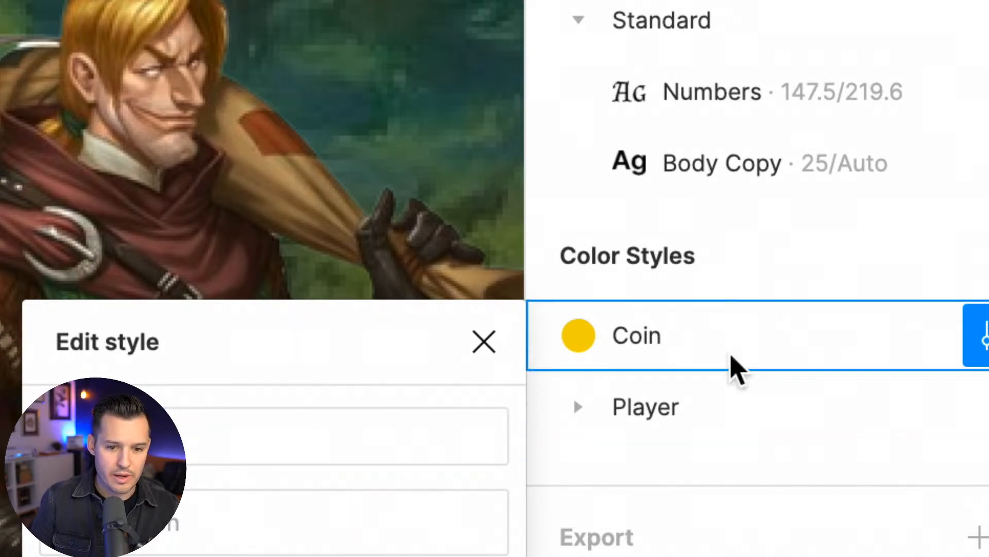
{"action": "left_click", "coordinate": [969, 335]}
{"action": "left_click", "coordinate": [970, 341]}
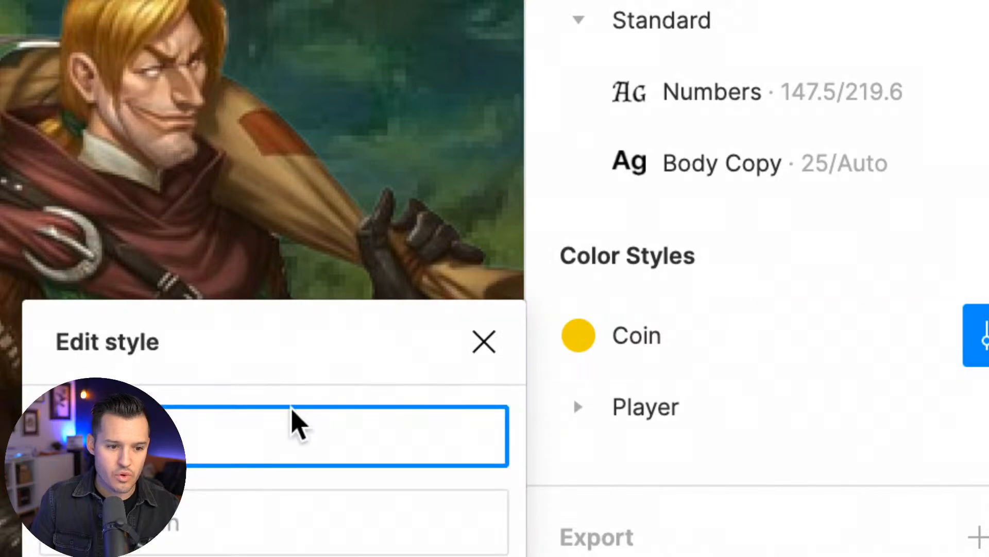
{"action": "type", "text": "Asset/"}
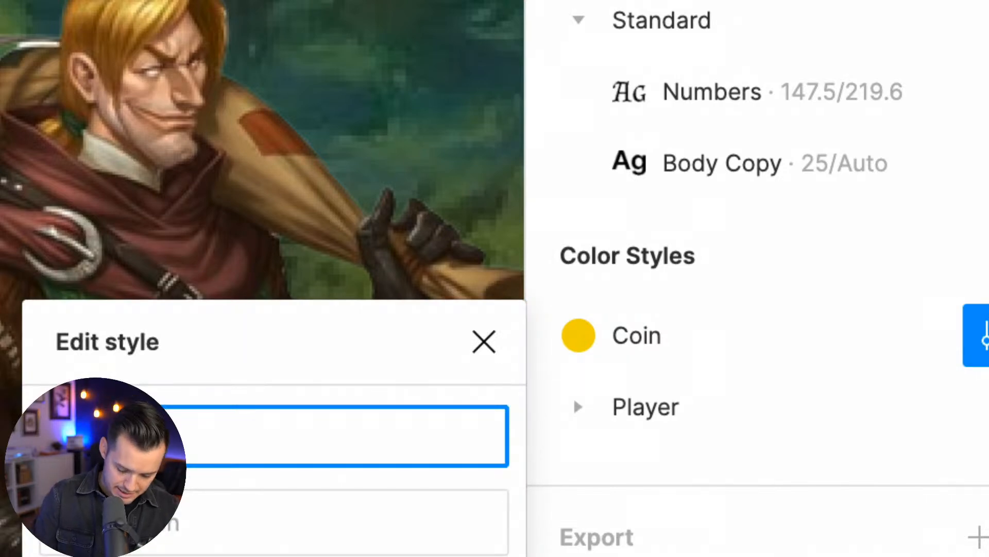
{"action": "key", "text": "Return"}
Collapse and reopen the Asset group, expand the Player color group to review its styles, and close the style editor
{"action": "left_click", "coordinate": [578, 404]}
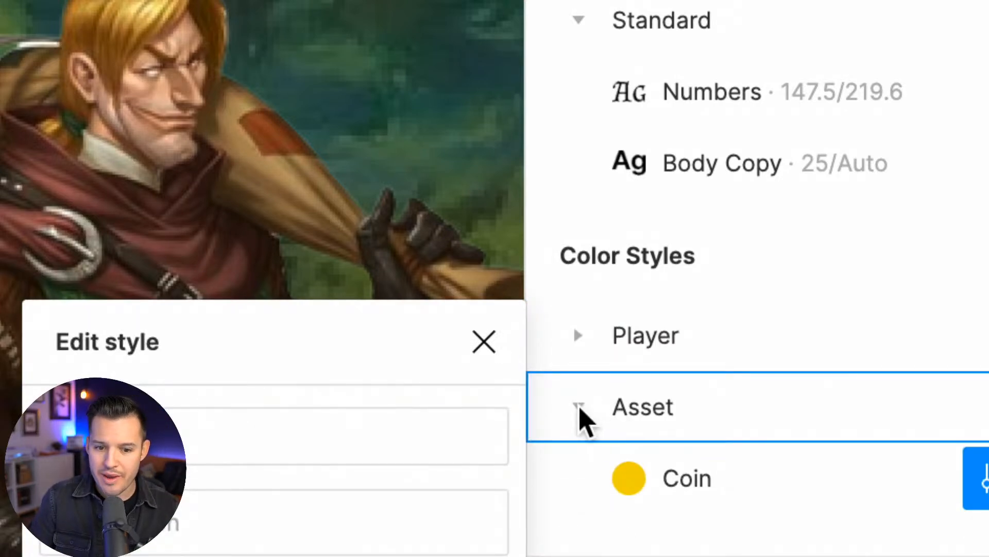
{"action": "left_click", "coordinate": [579, 402]}
{"action": "left_click", "coordinate": [579, 338]}
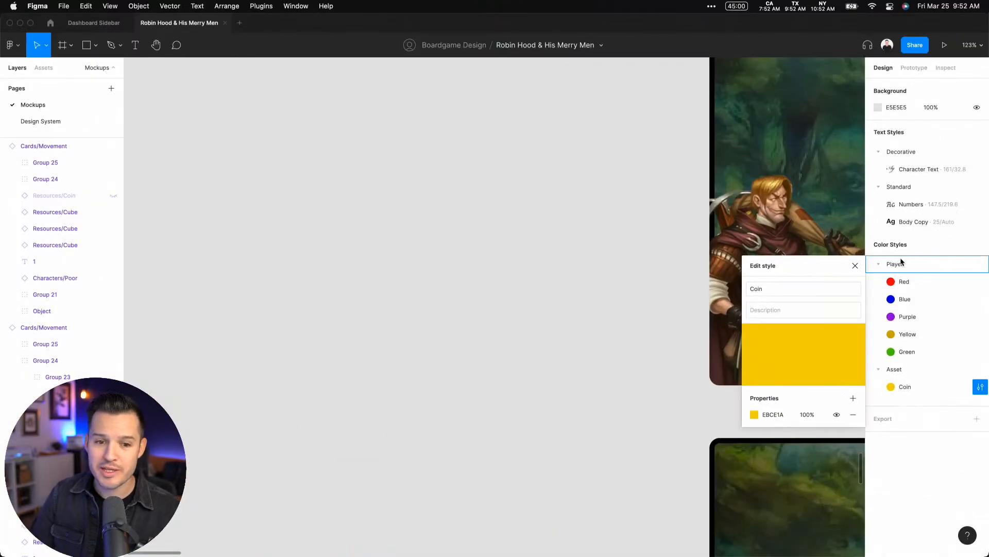
{"action": "left_click", "coordinate": [506, 207]}
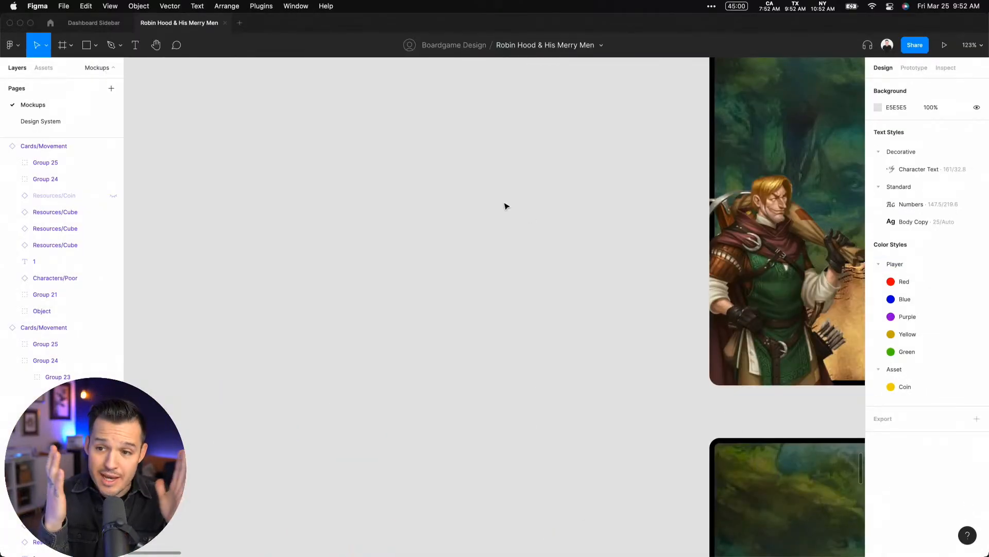
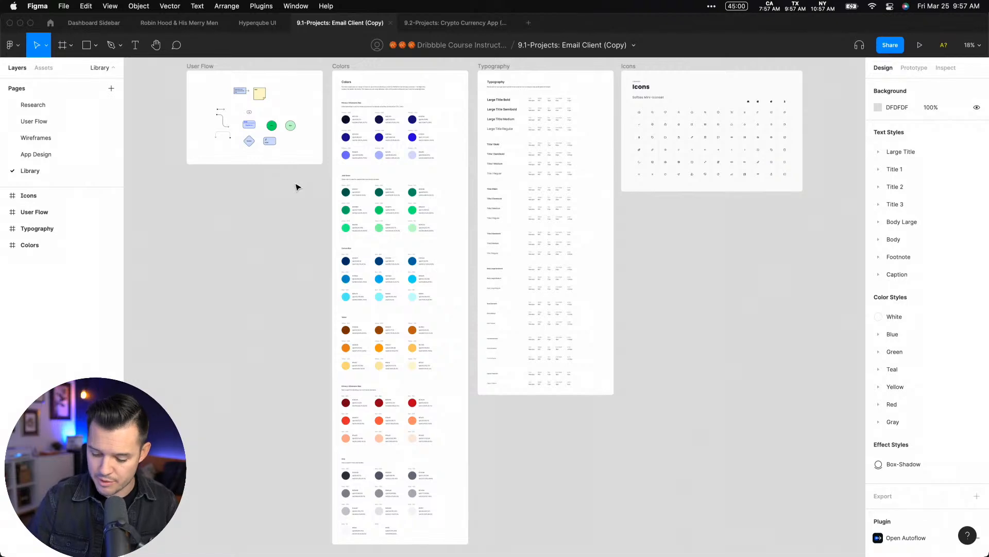
Inspect the User Flow frame, expand the User Flow group in the local components, and return to the layer list at the Colors frame
{"action": "left_click_drag", "start_coordinate": [180, 74], "coordinate": [345, 197]}
{"action": "left_click_drag", "start_coordinate": [458, 162], "coordinate": [422, 231]}
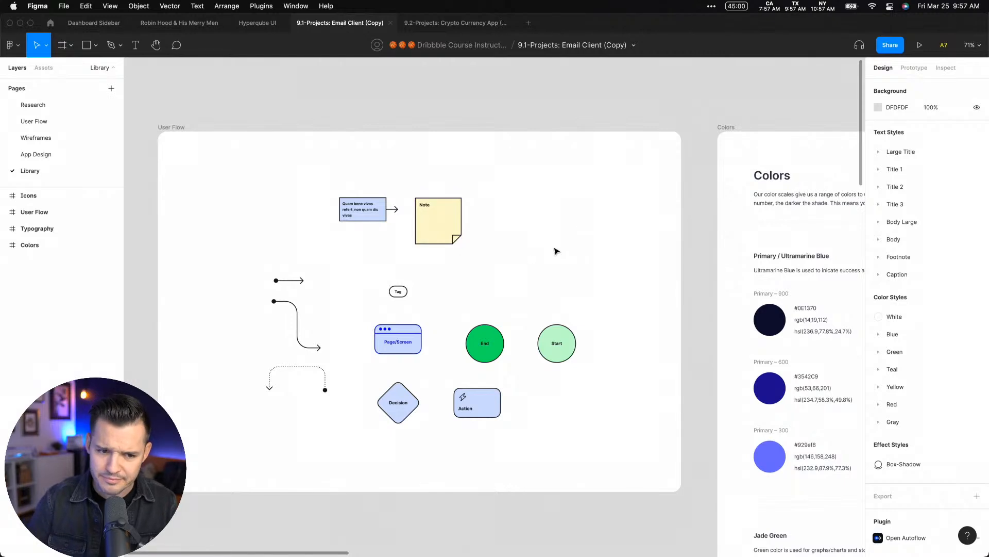
{"action": "left_click_drag", "start_coordinate": [574, 255], "coordinate": [578, 229]}
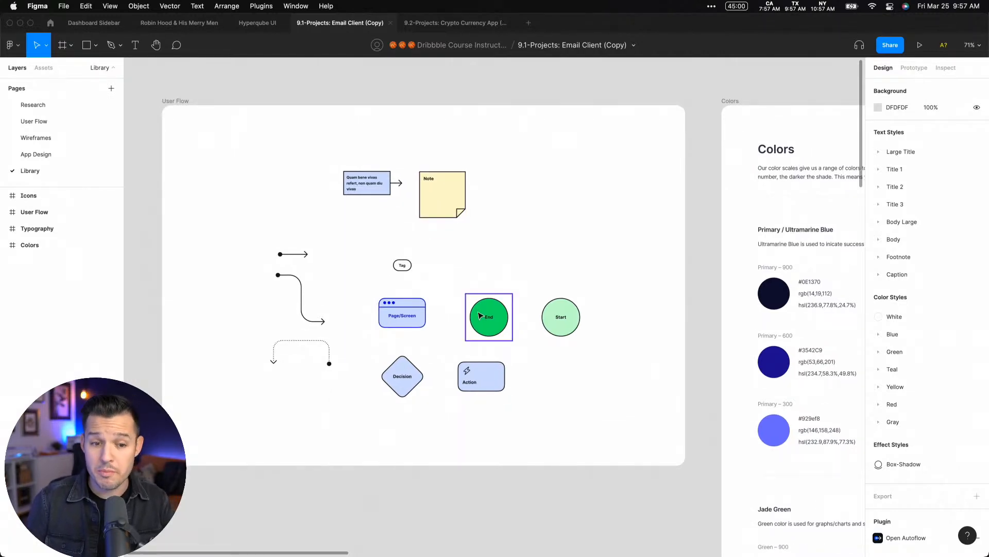
{"action": "left_click", "coordinate": [43, 67]}
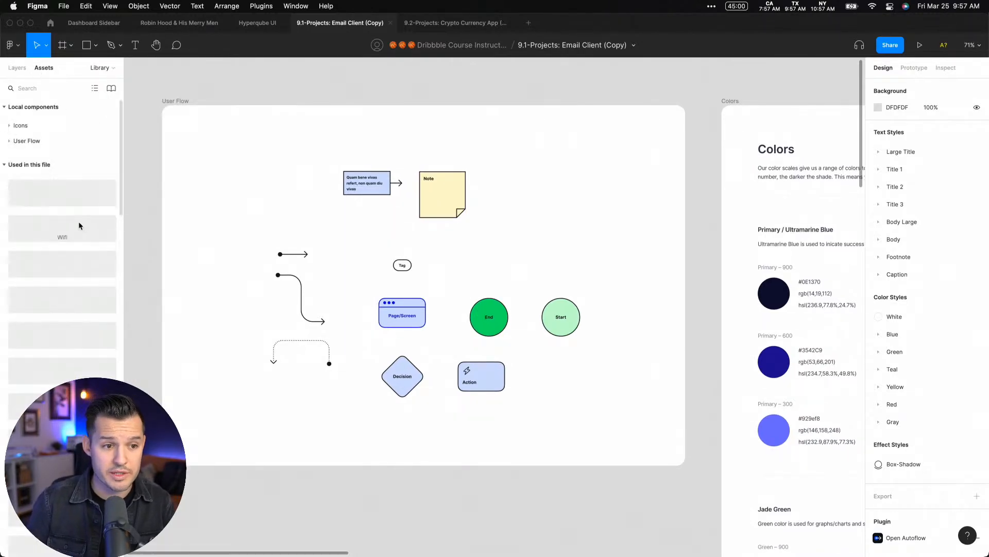
{"action": "left_click", "coordinate": [9, 140]}
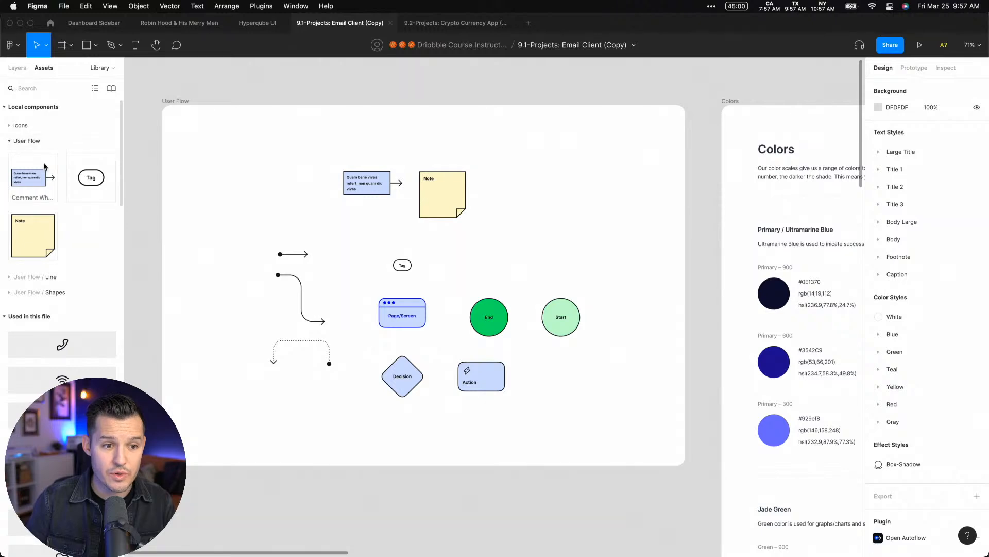
{"action": "scroll", "coordinate": [730, 100], "scroll_direction": "right", "scroll_amount": 10}
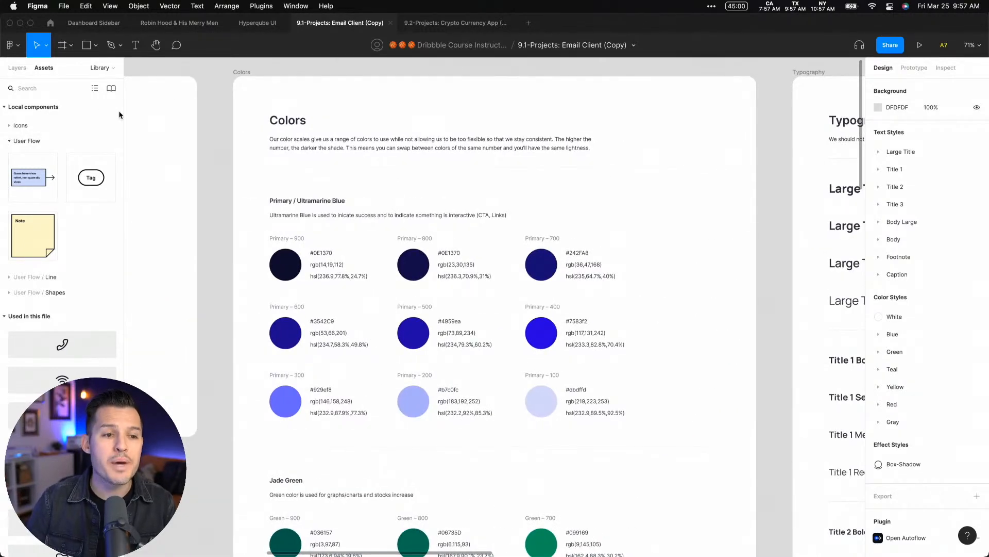
{"action": "left_click", "coordinate": [16, 69]}
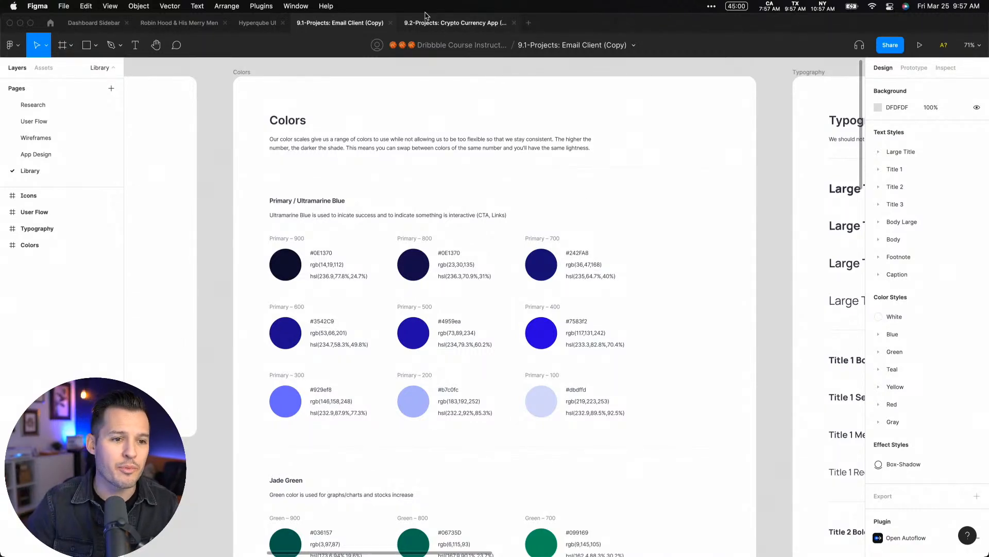
Switch to the Robin Hood & His Merry Men file and view the player color swatches up close
{"action": "left_click", "coordinate": [179, 23]}
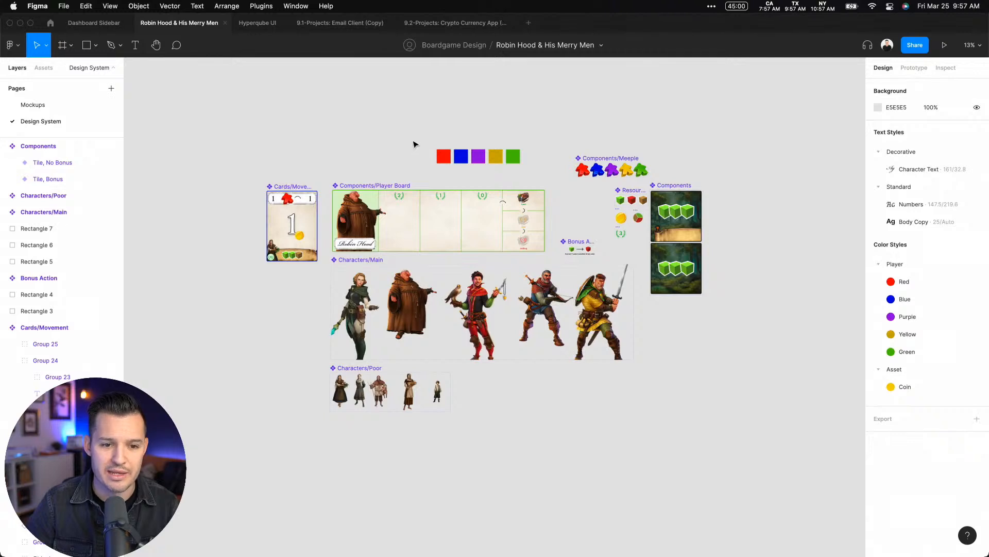
{"action": "left_click_drag", "start_coordinate": [474, 162], "coordinate": [526, 176]}
{"action": "scroll", "coordinate": [432, 136], "scroll_direction": "left", "scroll_amount": 3}
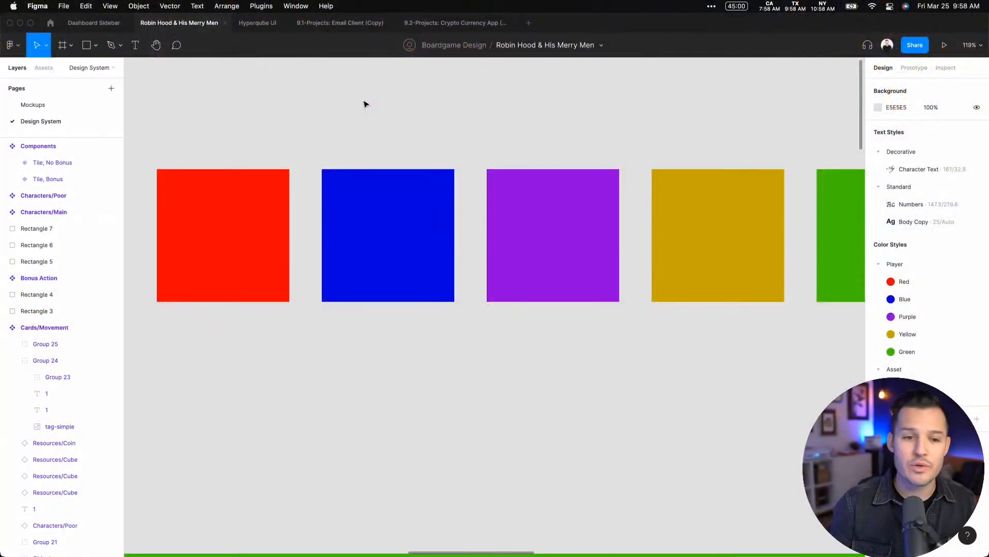
Switch back to the Email Client file and examine the Primary / Ultramarine Blue scale in the Colors frame
{"action": "left_click", "coordinate": [355, 24]}
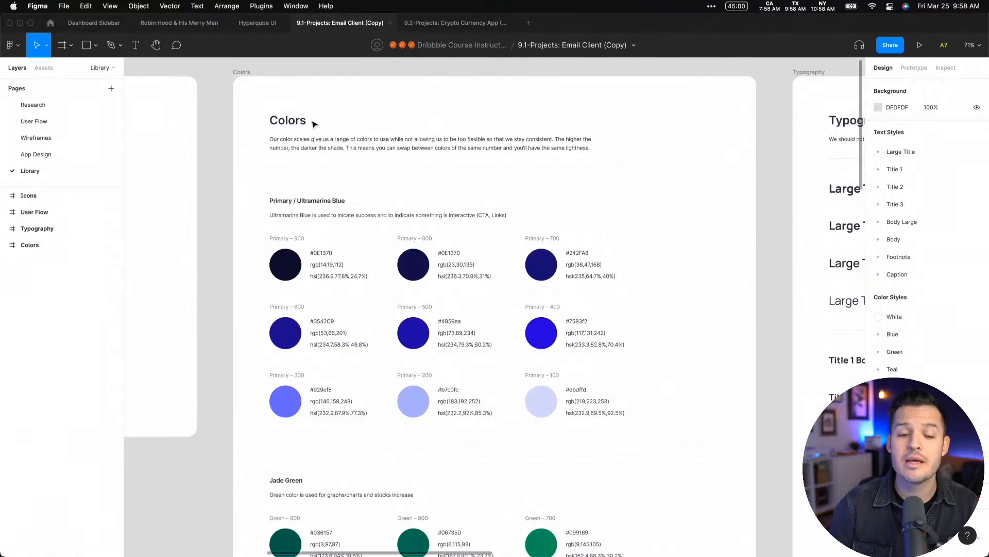
{"action": "scroll", "coordinate": [405, 436], "scroll_direction": "down", "scroll_amount": 3}
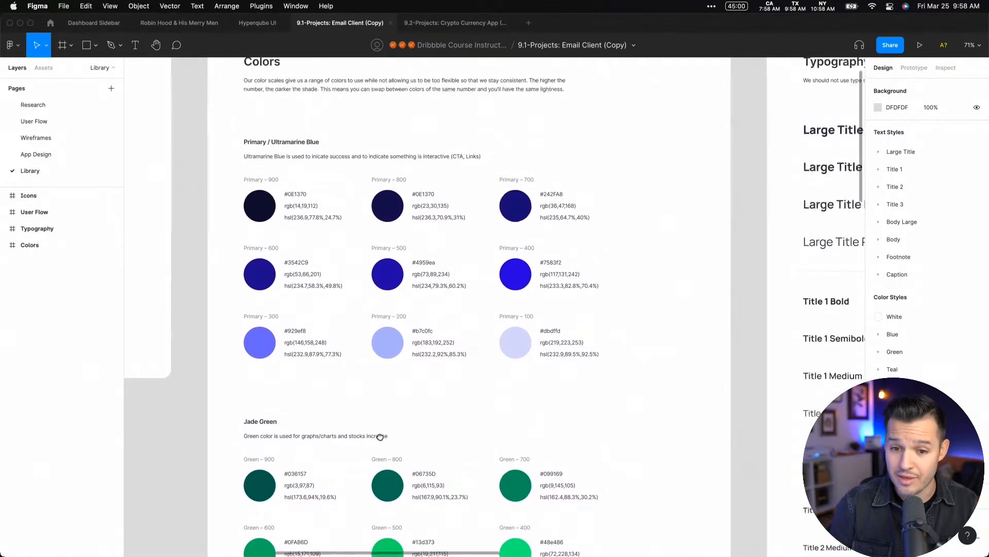
{"action": "scroll", "coordinate": [219, 178], "scroll_direction": "up", "scroll_amount": 2}
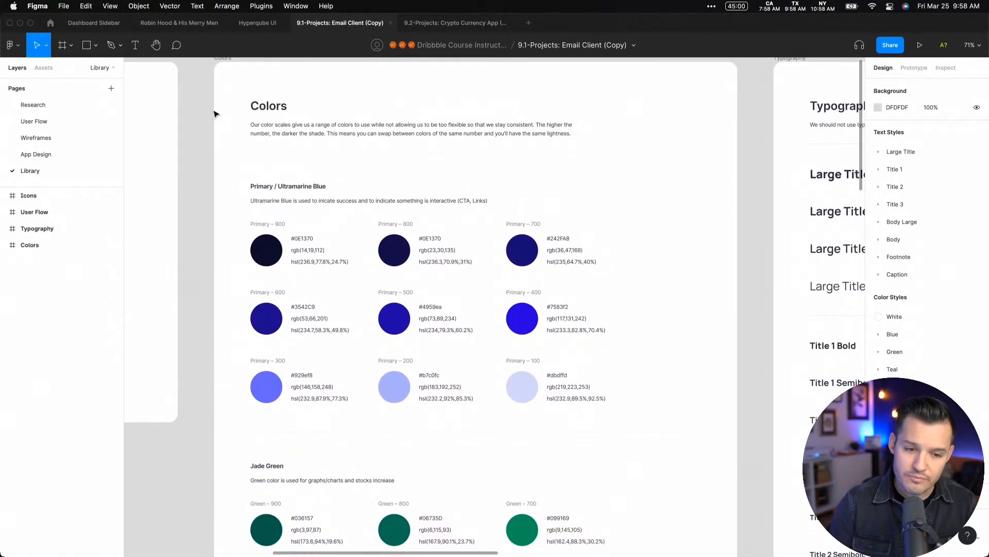
{"action": "left_click_drag", "start_coordinate": [214, 113], "coordinate": [750, 495]}
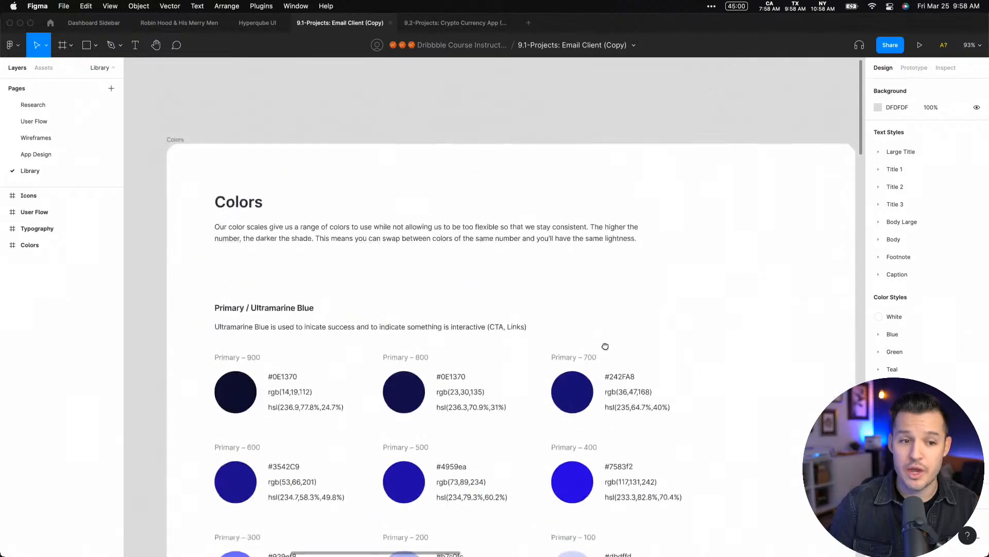
{"action": "left_click_drag", "start_coordinate": [605, 346], "coordinate": [605, 342]}
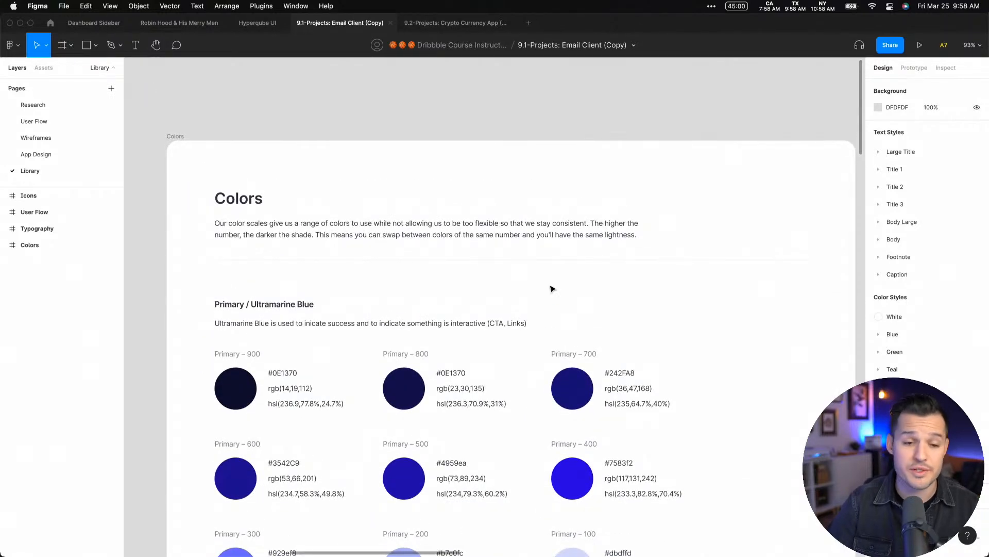
{"action": "scroll", "coordinate": [524, 285], "scroll_direction": "down", "scroll_amount": 2}
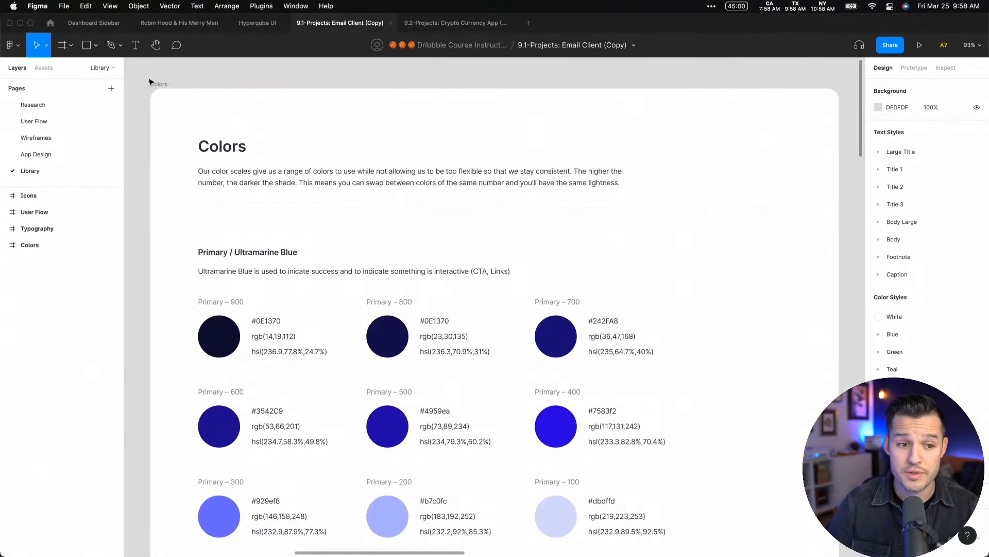
Select the Colors frame, compare it with the local component groups, collapse the Used in this file assets, and return to the layer list
{"action": "left_click", "coordinate": [150, 82]}
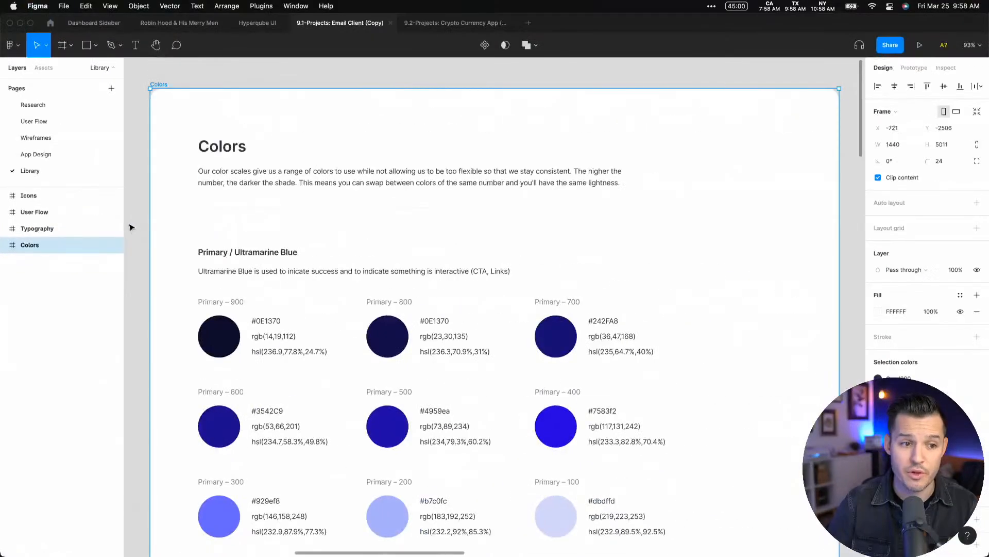
{"action": "left_click", "coordinate": [43, 68]}
{"action": "key", "text": "Escape"}
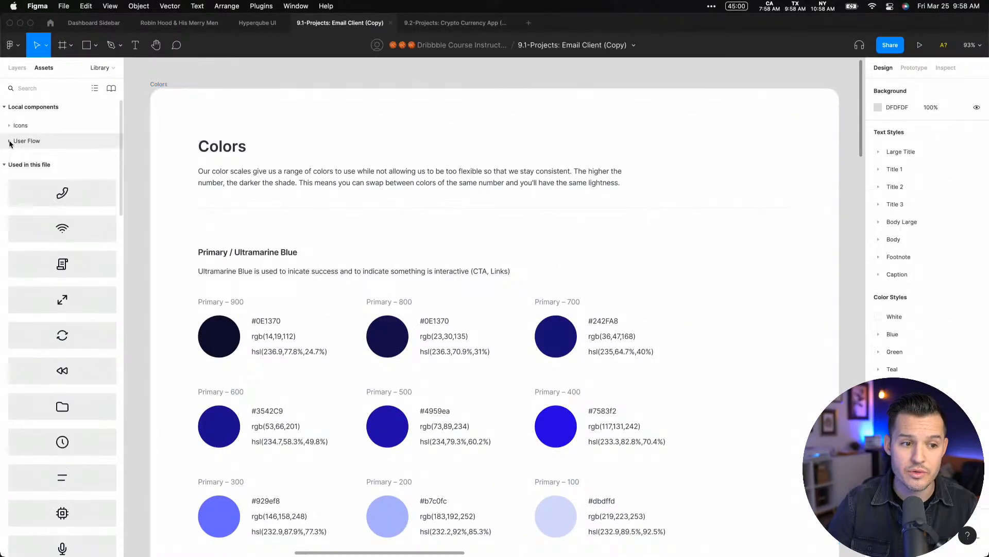
{"action": "left_click", "coordinate": [5, 165]}
{"action": "left_click", "coordinate": [17, 68]}
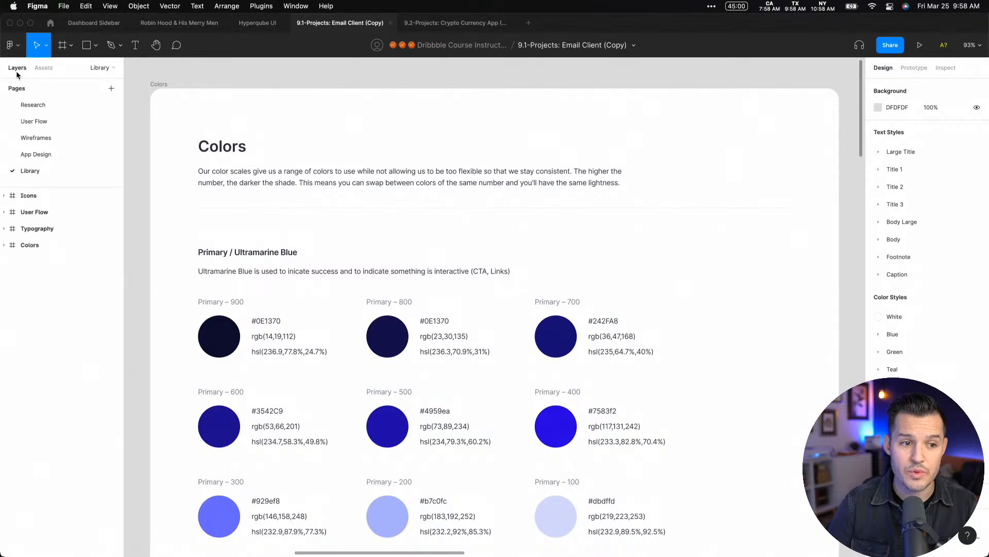
{"action": "left_click", "coordinate": [45, 71]}
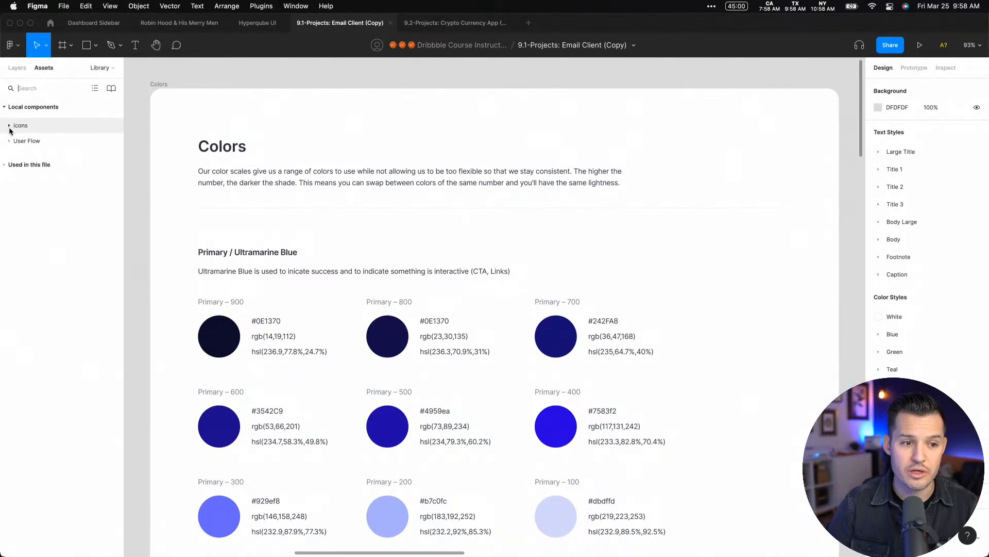
{"action": "left_click", "coordinate": [17, 68]}
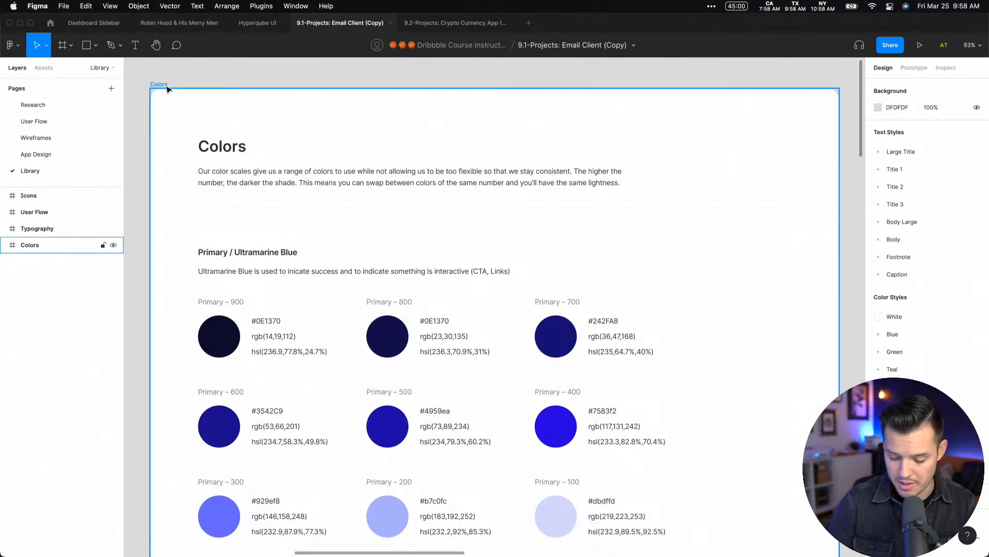
Survey the Colors, Typography, Icons and User Flow frames, and expand and collapse the Icons component group to compare its name with the frame
{"action": "key", "text": "minus"}
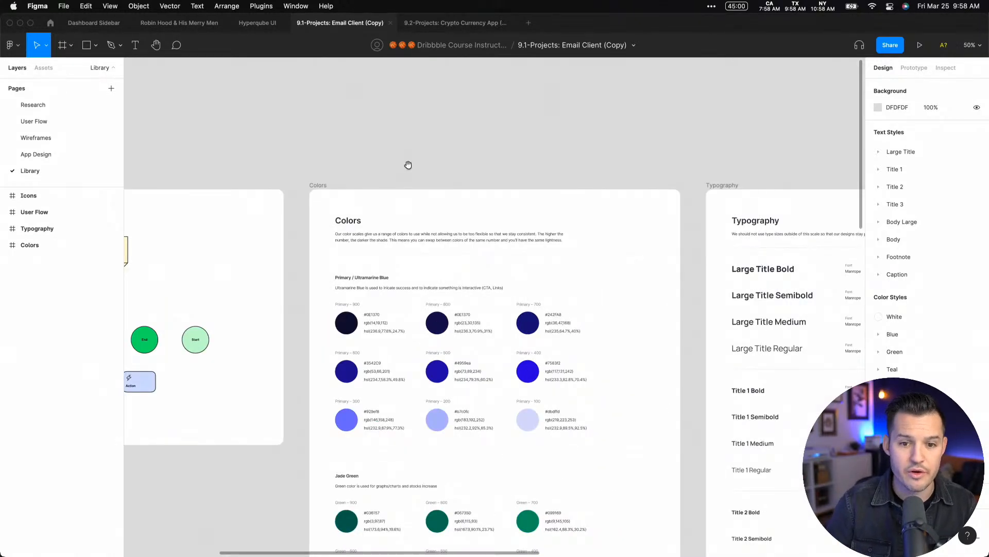
{"action": "left_click_drag", "start_coordinate": [408, 164], "coordinate": [237, 148]}
{"action": "left_click_drag", "start_coordinate": [627, 144], "coordinate": [341, 133]}
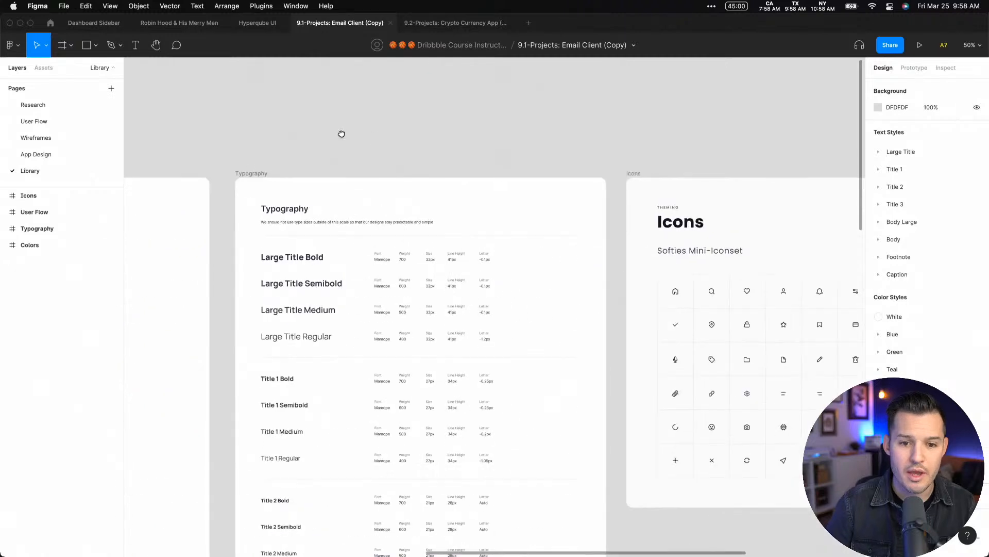
{"action": "left_click_drag", "start_coordinate": [219, 159], "coordinate": [651, 120]}
{"action": "left_click", "coordinate": [44, 68]}
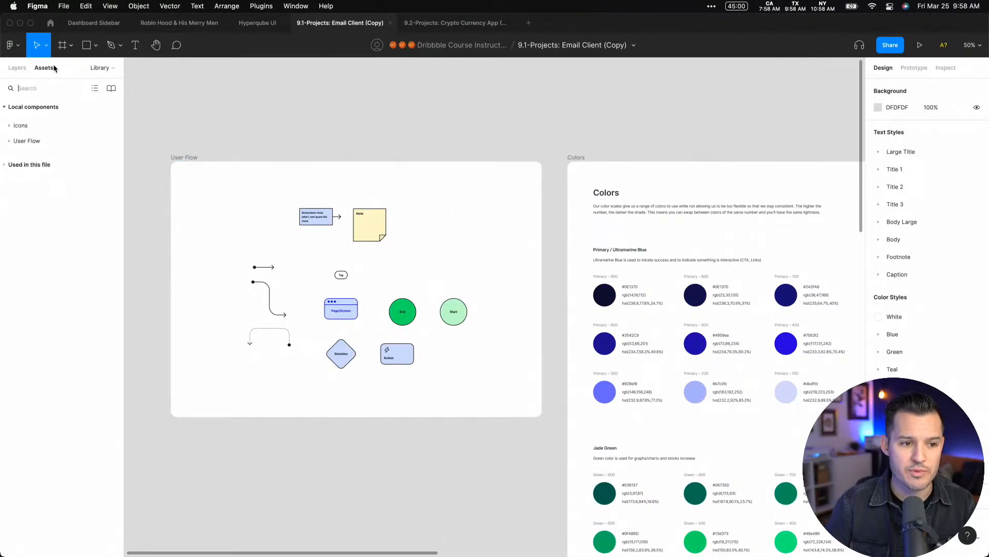
{"action": "left_click", "coordinate": [8, 126]}
{"action": "left_click", "coordinate": [9, 126]}
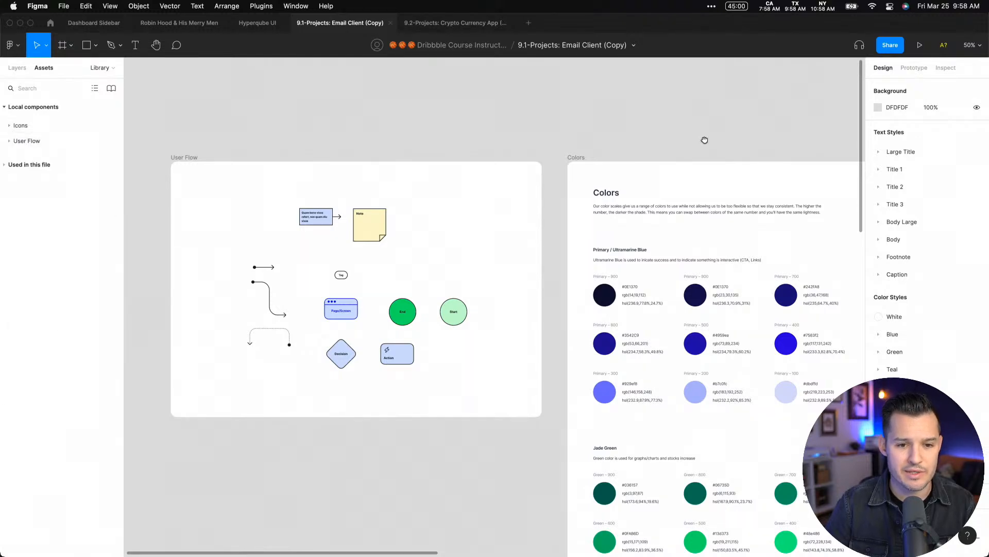
{"action": "left_click_drag", "start_coordinate": [704, 139], "coordinate": [375, 110]}
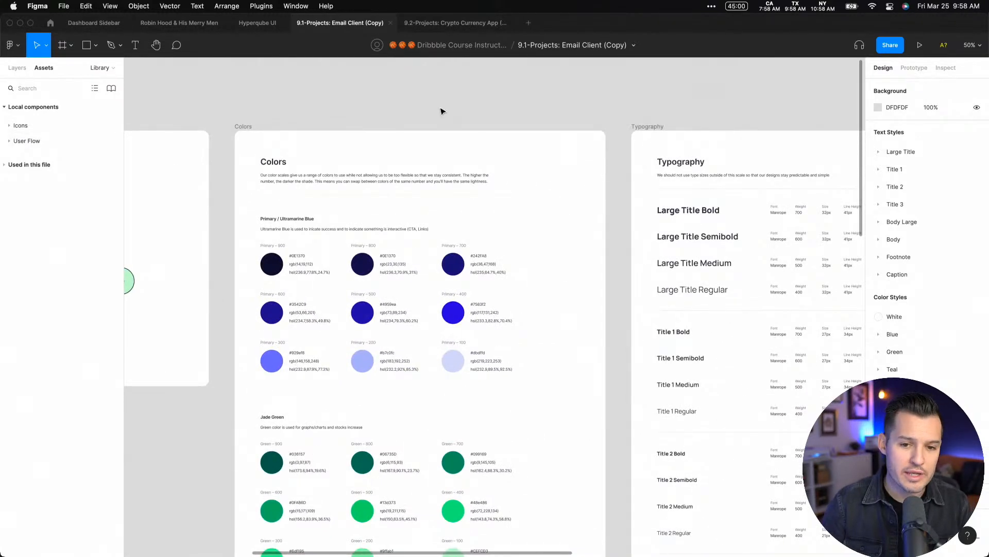
{"action": "left_click_drag", "start_coordinate": [562, 103], "coordinate": [451, 100]}
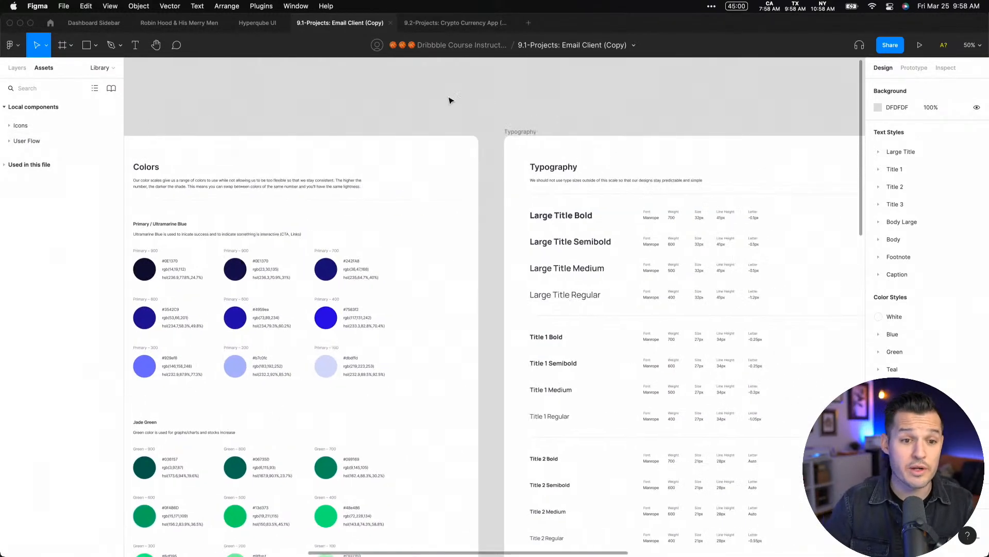
Switch to the Crypto Currency App file and view its Image Selections, Icons and UI Components frames up close
{"action": "left_click", "coordinate": [441, 23]}
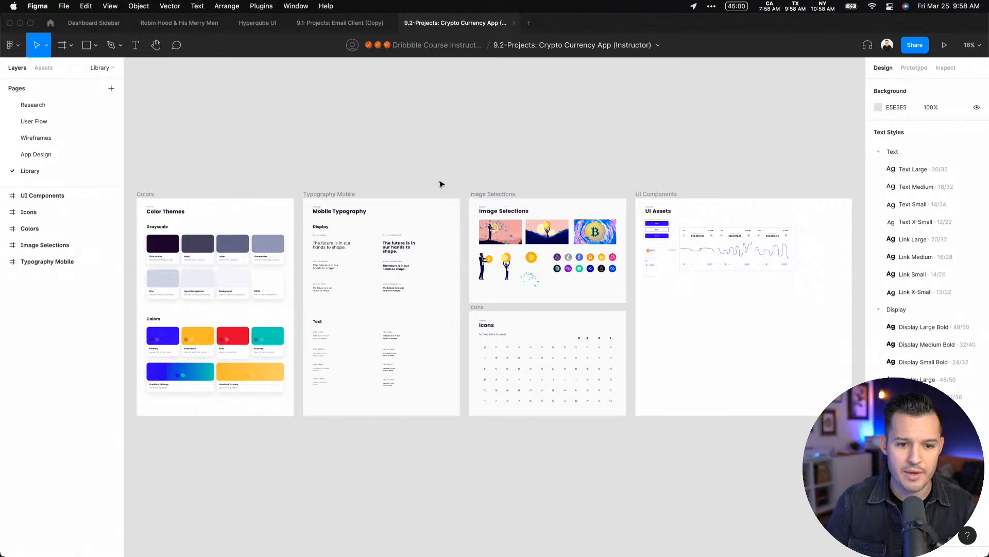
{"action": "key", "text": "z"}
{"action": "left_click_drag", "start_coordinate": [440, 172], "coordinate": [776, 412]}
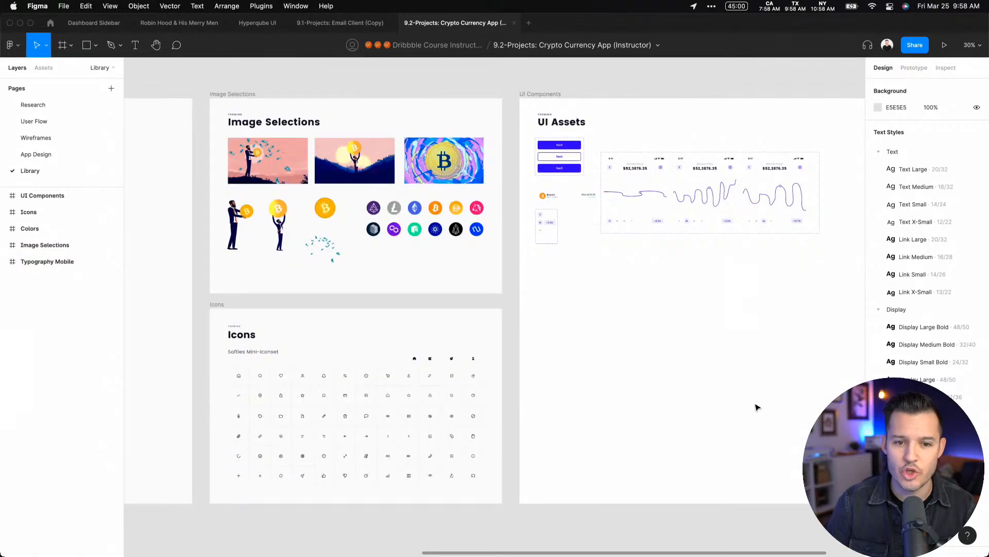
Expand and collapse the Icons, Image Selections and UI Components groups in the local components to review their contents
{"action": "left_click", "coordinate": [44, 67]}
{"action": "left_click", "coordinate": [8, 127]}
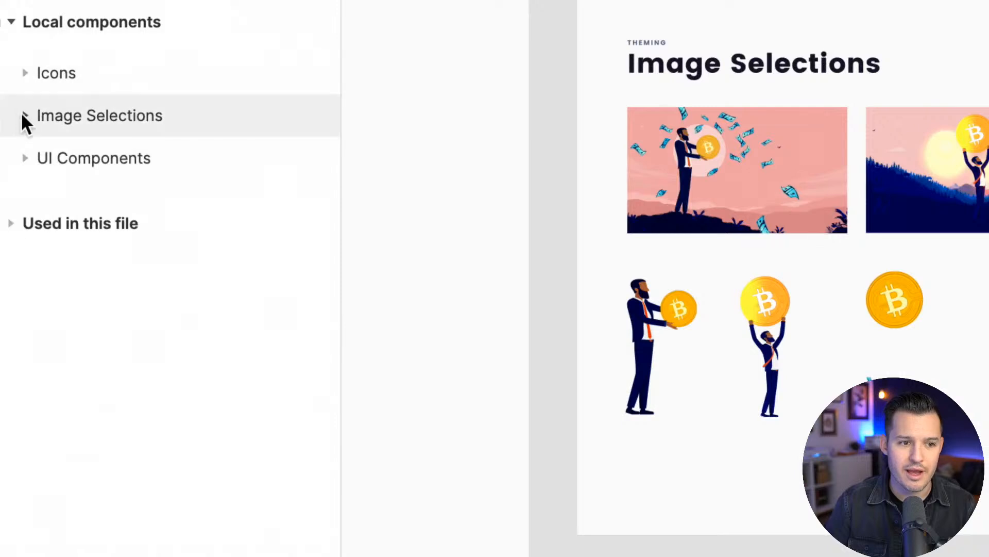
{"action": "left_click", "coordinate": [23, 115]}
{"action": "left_click", "coordinate": [24, 116]}
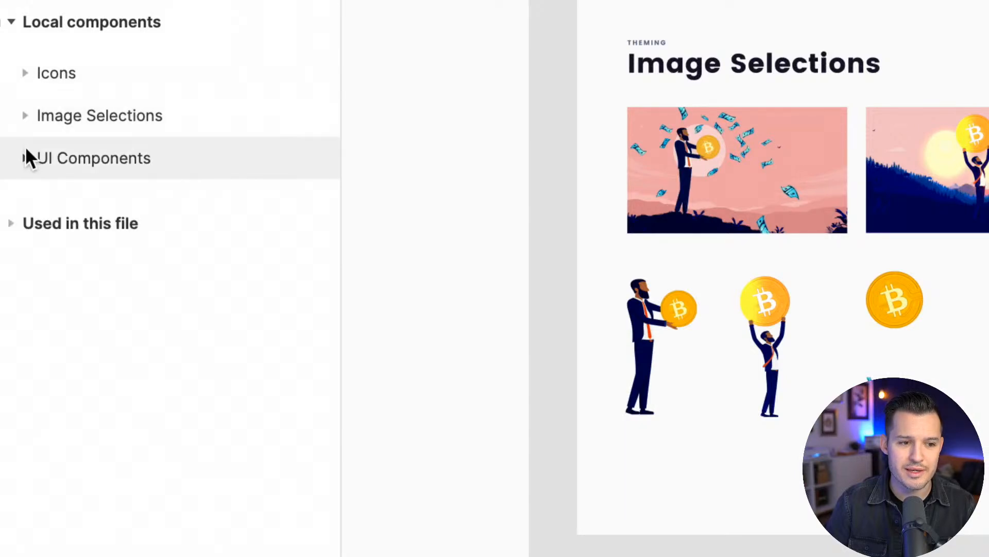
{"action": "left_click", "coordinate": [23, 157]}
{"action": "left_click", "coordinate": [52, 156]}
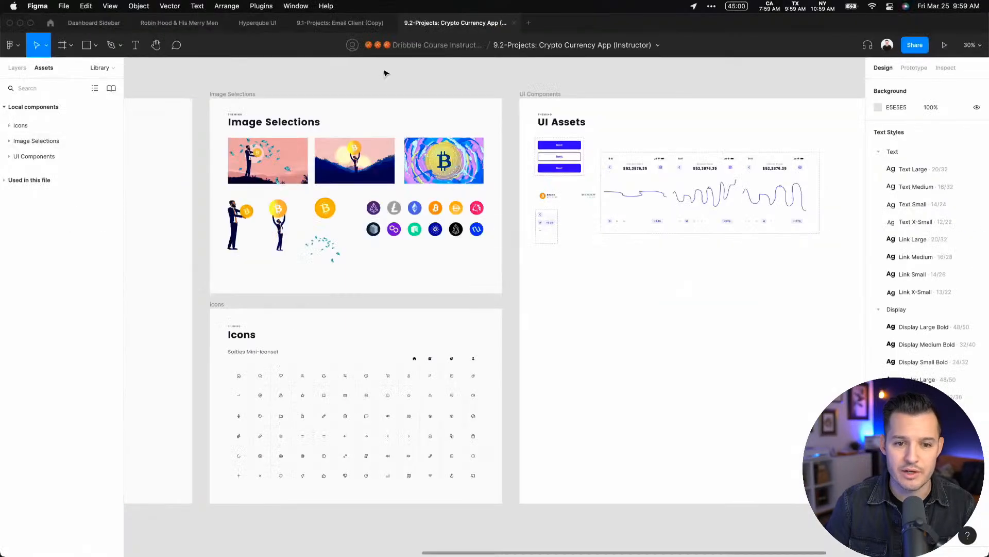
Return to the Email Client file and review the Colors frame's description and its Primary / Ultramarine Blue swatches
{"action": "left_click", "coordinate": [340, 22]}
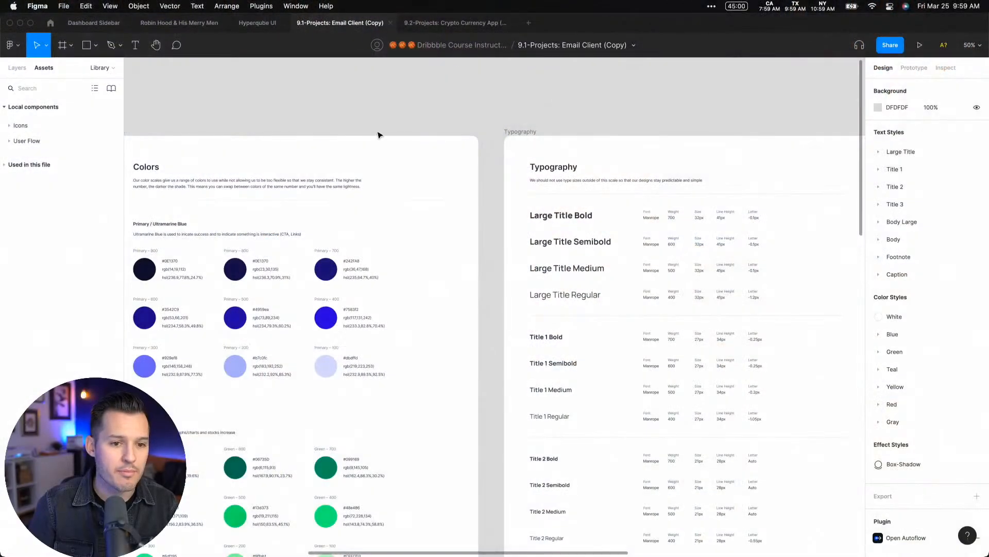
{"action": "left_click_drag", "start_coordinate": [237, 105], "coordinate": [358, 81]}
{"action": "key", "text": "z"}
{"action": "left_click_drag", "start_coordinate": [225, 139], "coordinate": [508, 440]}
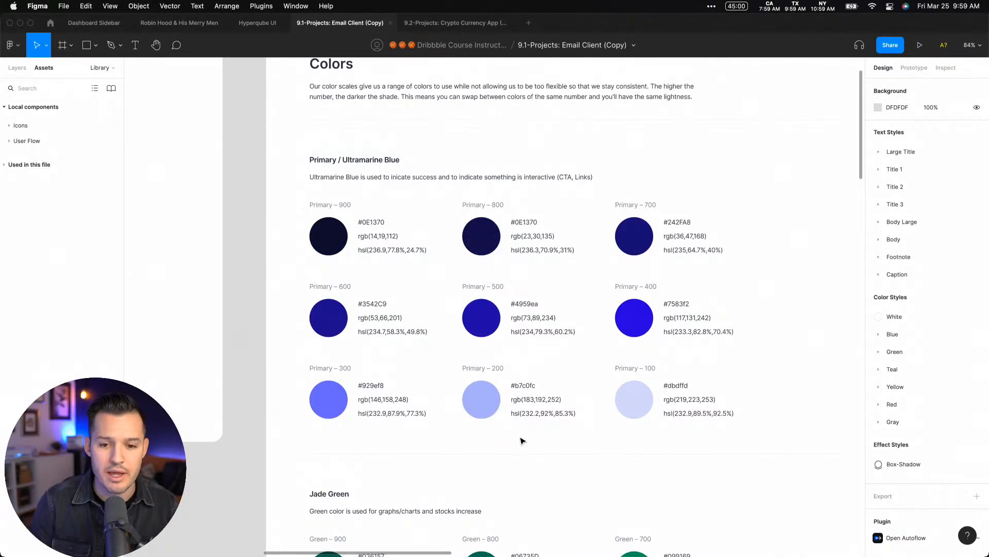
{"action": "left_click_drag", "start_coordinate": [566, 447], "coordinate": [545, 486]}
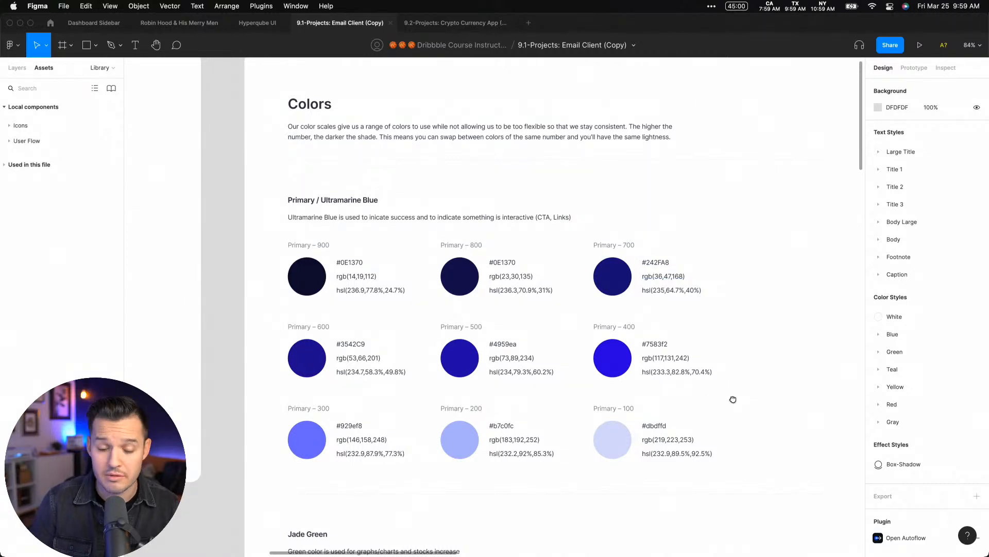
{"action": "left_click_drag", "start_coordinate": [733, 399], "coordinate": [724, 384]}
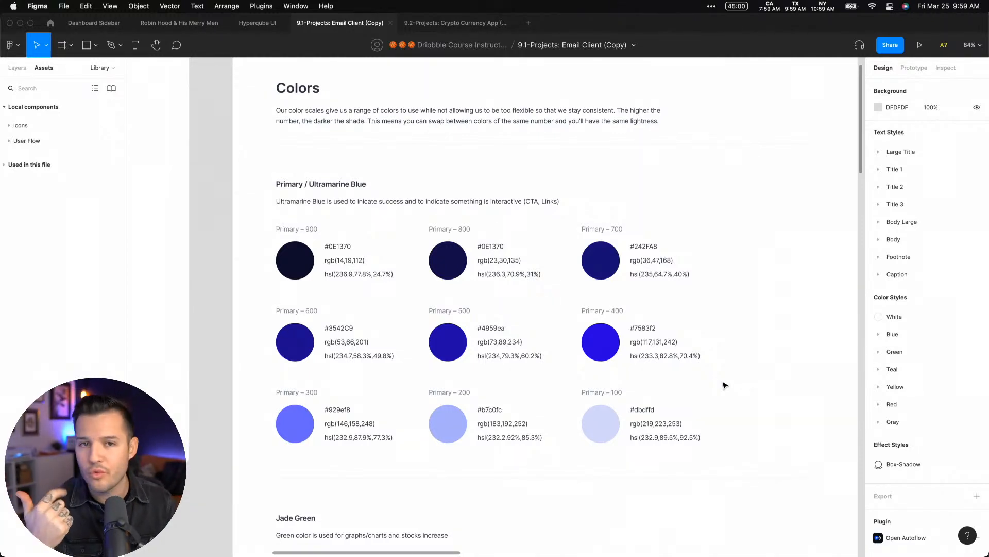
{"action": "scroll", "coordinate": [727, 340], "scroll_direction": "up", "scroll_amount": 5}
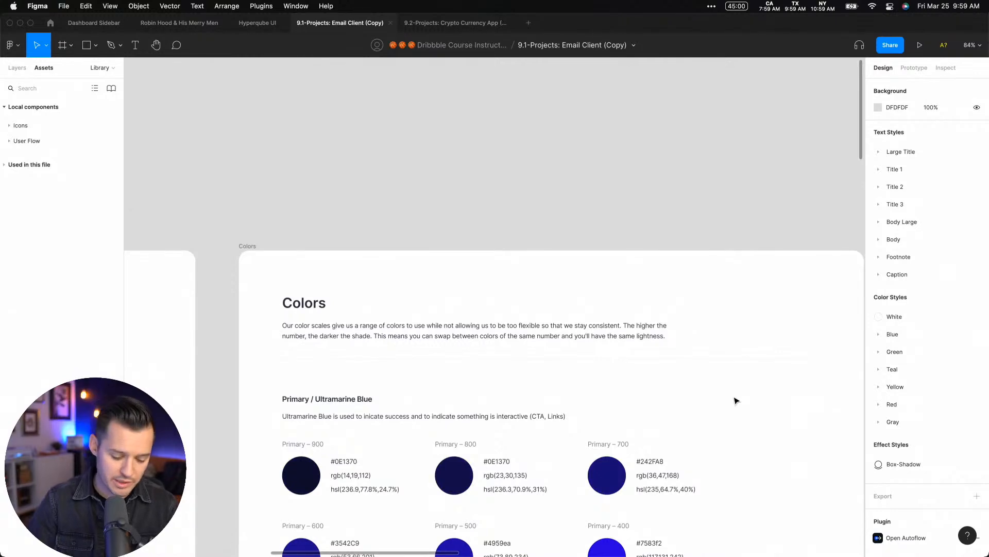
Draw a 140 × 140 square on the empty canvas above the Colors frame and apply the Blue/400 color style
{"action": "key", "text": "r"}
{"action": "left_click_drag", "start_coordinate": [375, 126], "coordinate": [436, 186]}
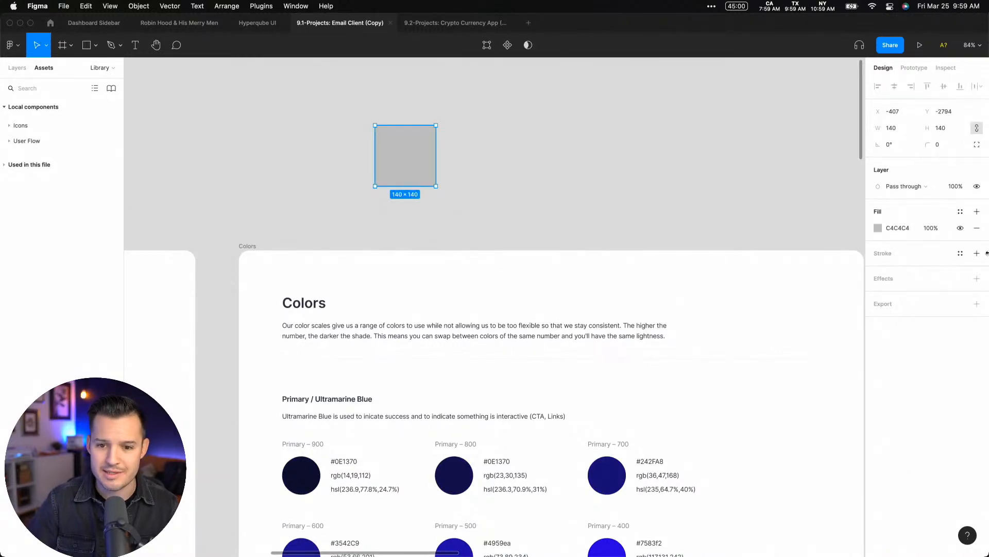
{"action": "left_click", "coordinate": [960, 211]}
{"action": "left_click", "coordinate": [912, 392]}
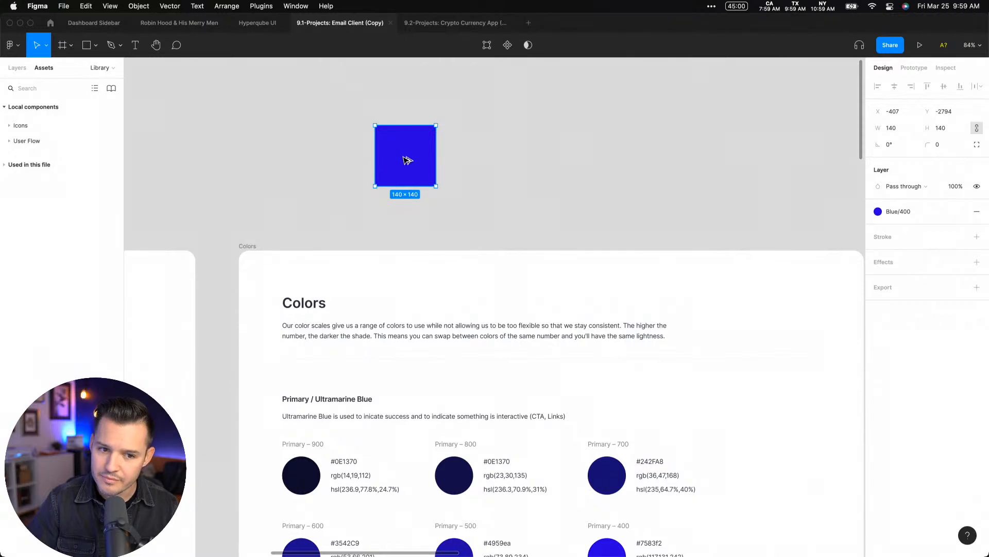
Duplicate the blue square beside the original, detach the copy's color style and add a 20% black fill on top
{"action": "left_click_drag", "start_coordinate": [407, 160], "coordinate": [478, 160]}
{"action": "left_click", "coordinate": [960, 212]}
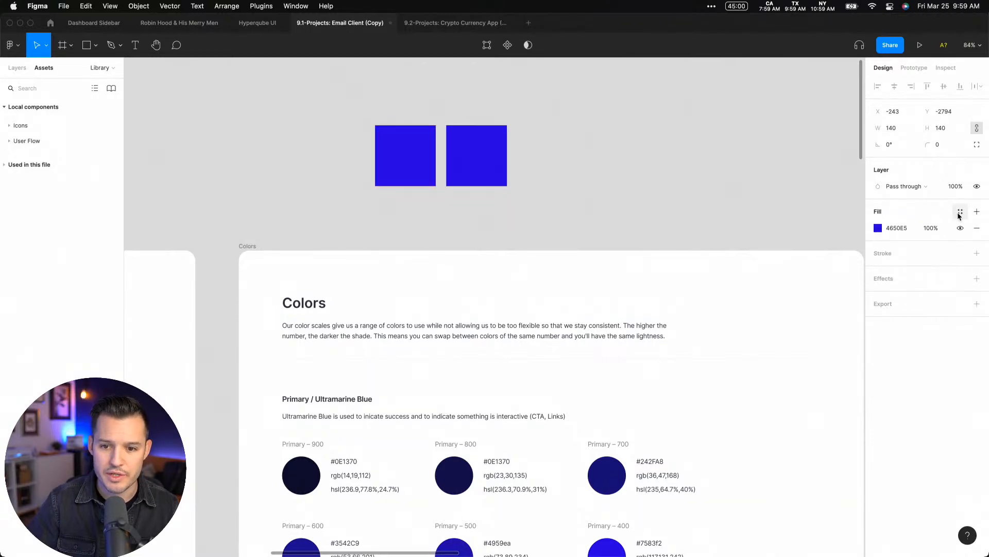
{"action": "left_click", "coordinate": [977, 211]}
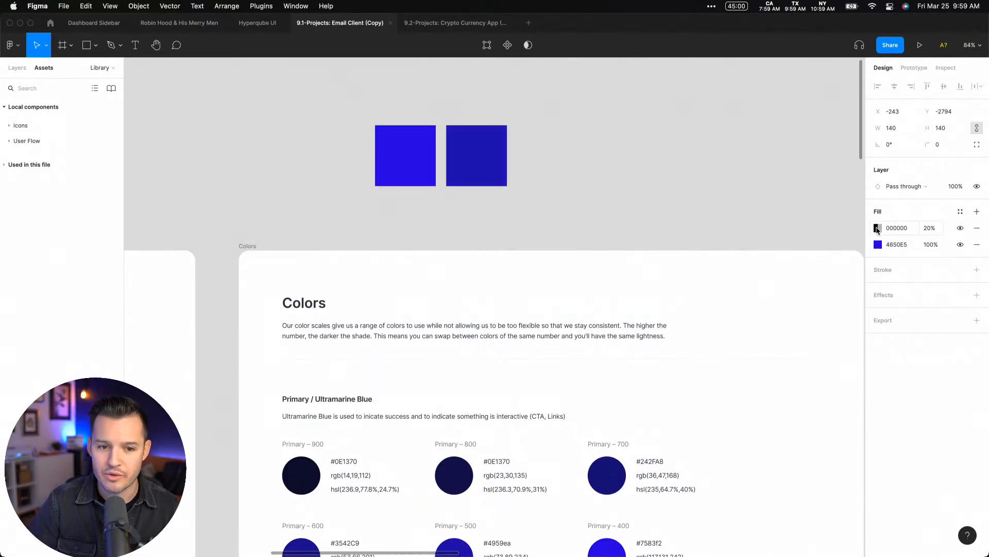
Make two more copies of the darkened square, setting their black overlay fills to 40% and 60%
{"action": "left_click_drag", "start_coordinate": [468, 158], "coordinate": [542, 157]}
{"action": "left_click", "coordinate": [930, 233]}
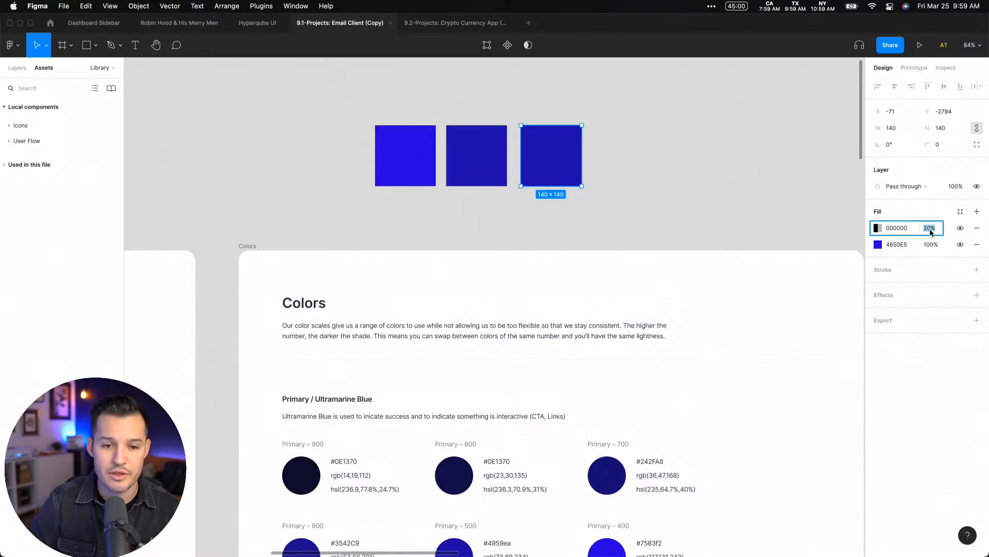
{"action": "type", "text": "40"}
{"action": "key", "text": "Return"}
{"action": "left_click_drag", "start_coordinate": [567, 169], "coordinate": [663, 174]}
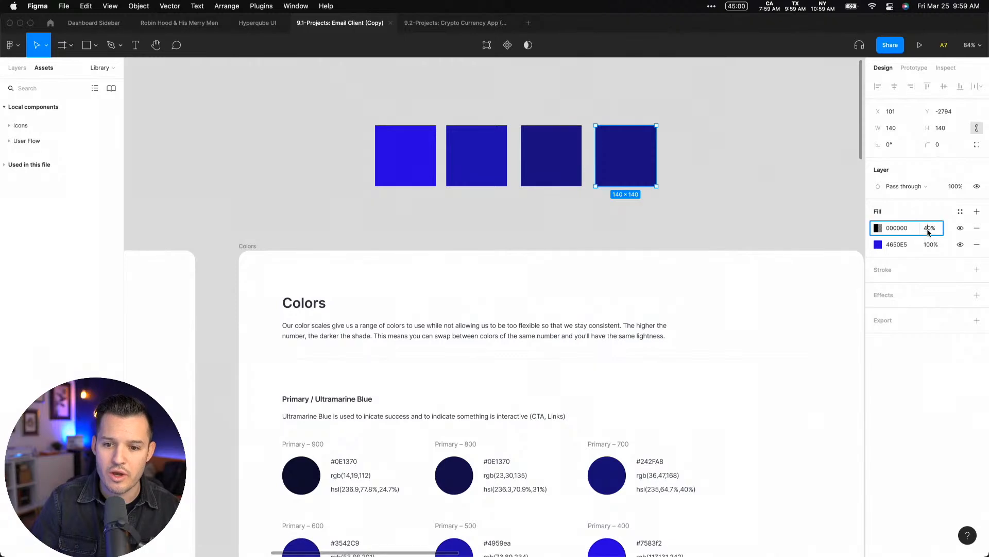
{"action": "type", "text": "60"}
{"action": "key", "text": "Return"}
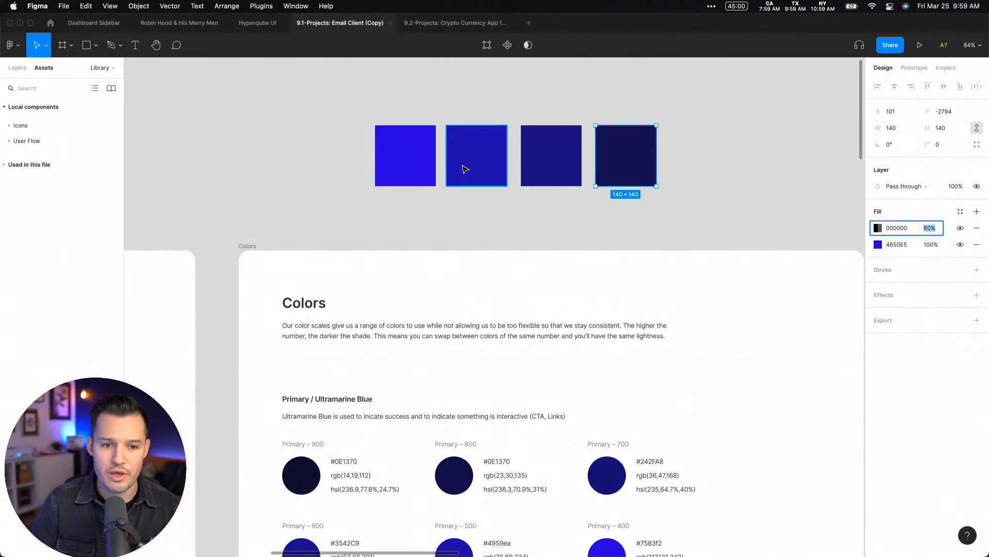
Copy the 20% overlay square to the opposite side of the pure blue one and change its overlay color to white
{"action": "left_click_drag", "start_coordinate": [480, 166], "coordinate": [330, 167]}
{"action": "key", "text": "super+z"}
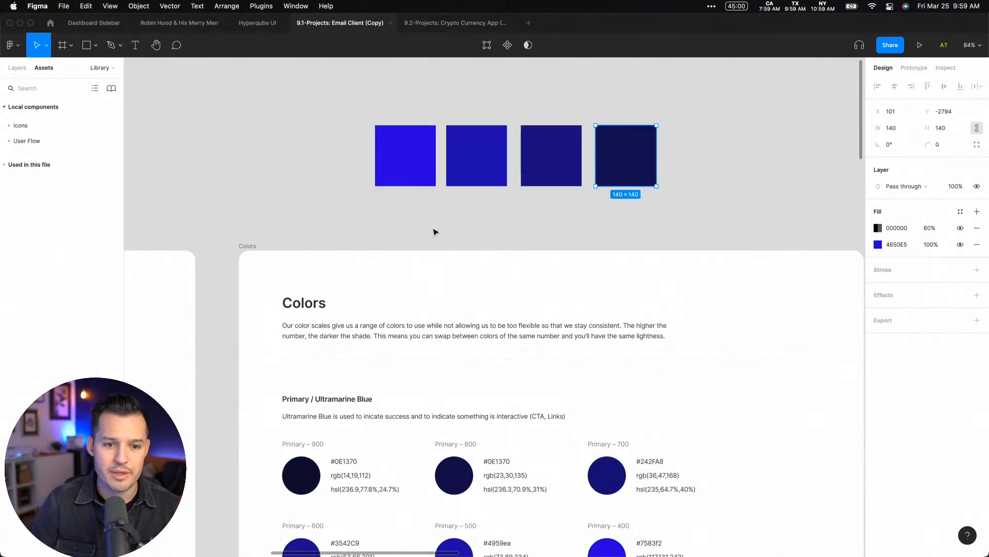
{"action": "left_click", "coordinate": [434, 230]}
{"action": "left_click_drag", "start_coordinate": [481, 166], "coordinate": [336, 164]}
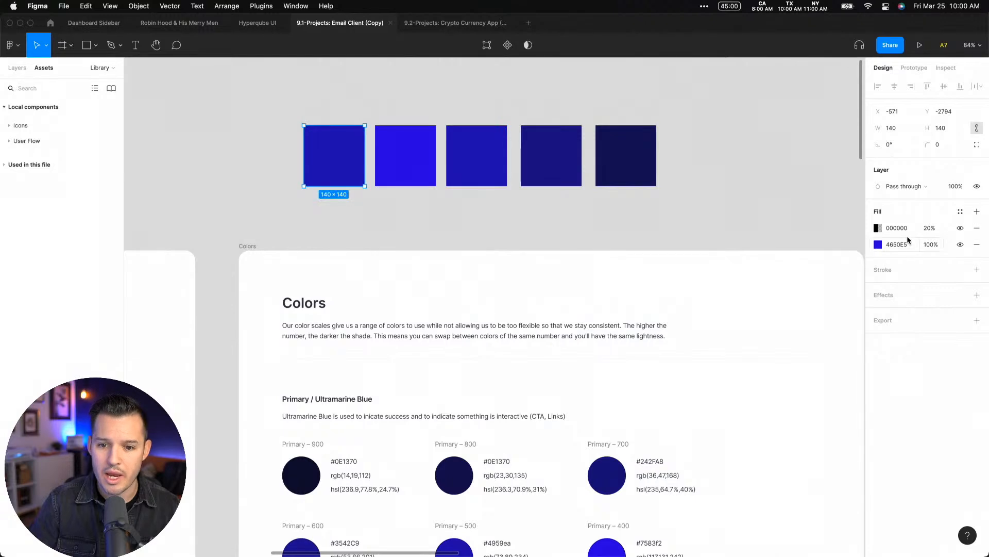
{"action": "left_click", "coordinate": [879, 230]}
{"action": "left_click_drag", "start_coordinate": [762, 283], "coordinate": [558, 91]}
{"action": "left_click", "coordinate": [526, 93]}
Duplicate the lightened square outward and set the copy's white overlay to 40%
{"action": "left_click_drag", "start_coordinate": [346, 161], "coordinate": [270, 161]}
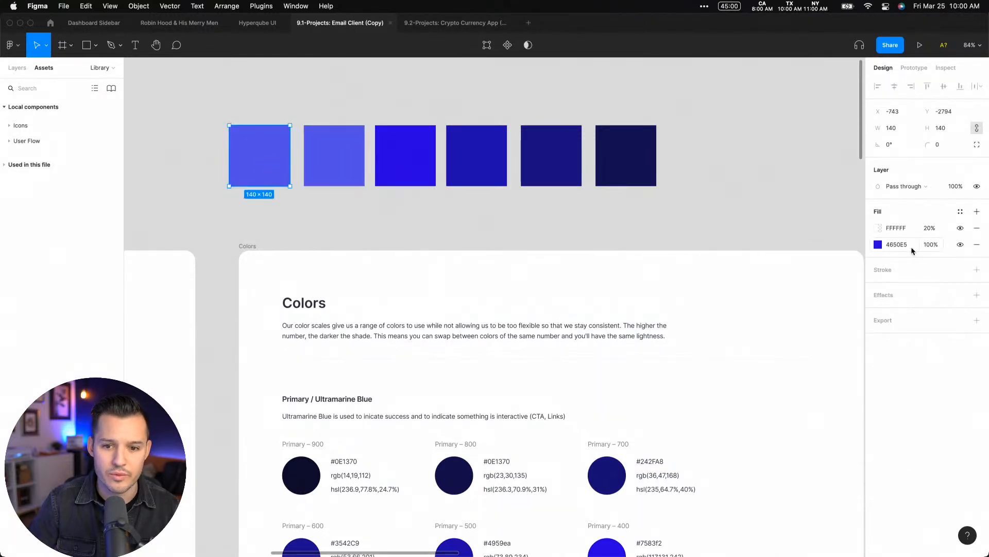
{"action": "left_click", "coordinate": [925, 230]}
{"action": "key", "text": "shift+Up"}
{"action": "key", "text": "shift+Up"}
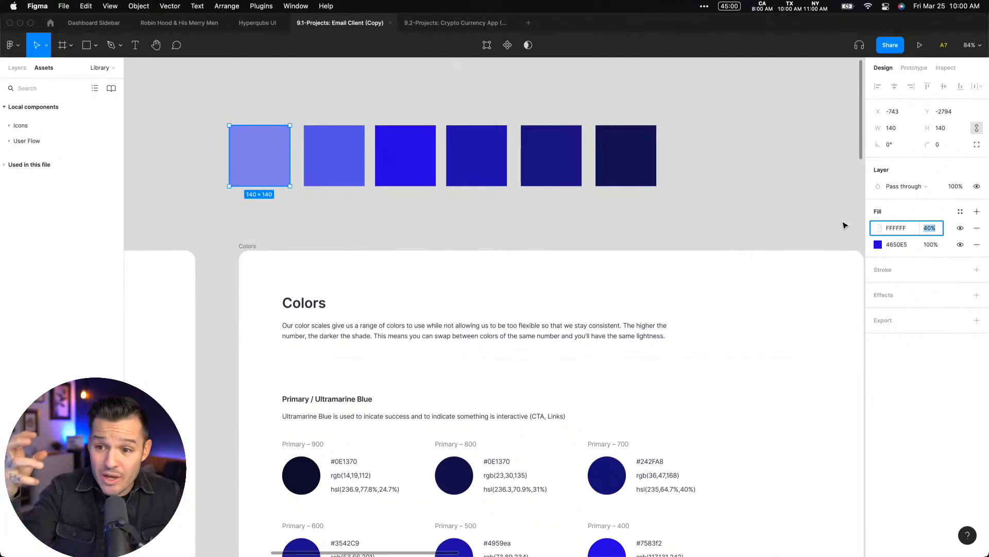
Delete the whole row of test squares above the Colors frame
{"action": "left_click_drag", "start_coordinate": [711, 117], "coordinate": [216, 185]}
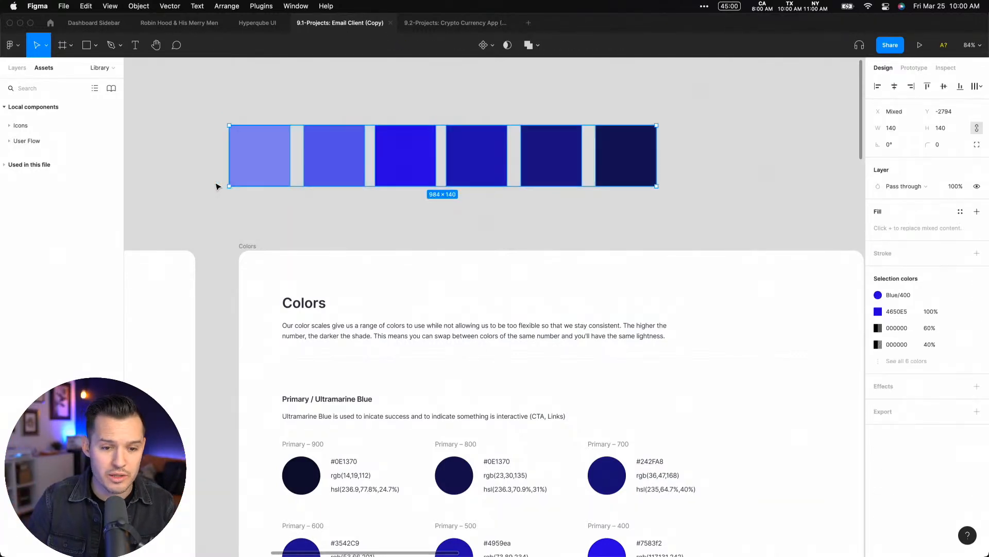
{"action": "key", "text": "Delete"}
Review the Colors frame's Primary, Jade Green, Curious Blue, Yellow, Red and Gray swatches and their usage descriptions
{"action": "scroll", "coordinate": [245, 194], "scroll_direction": "down", "scroll_amount": 10}
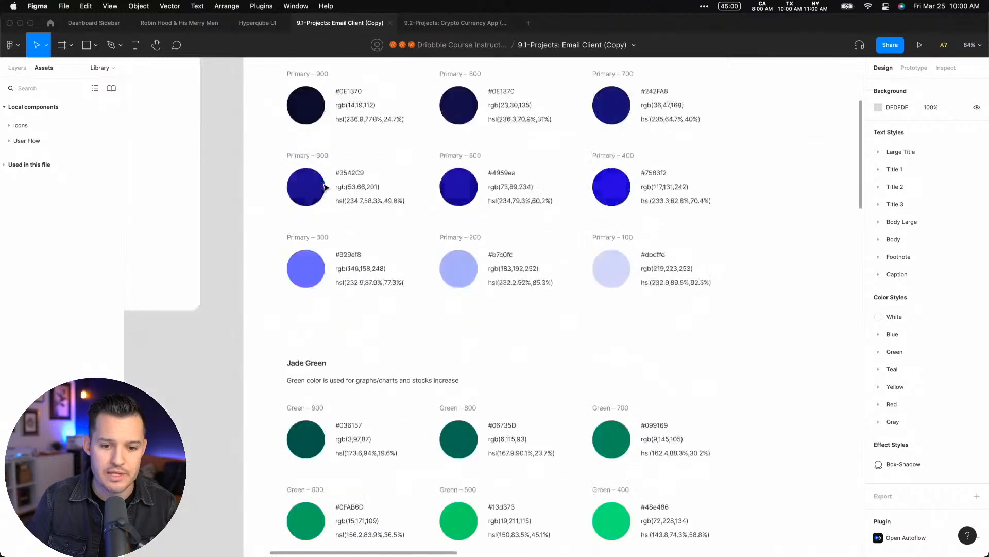
{"action": "scroll", "coordinate": [324, 188], "scroll_direction": "down", "scroll_amount": 3}
{"action": "left_click_drag", "start_coordinate": [426, 110], "coordinate": [393, 462]}
{"action": "scroll", "coordinate": [301, 214], "scroll_direction": "down", "scroll_amount": 7}
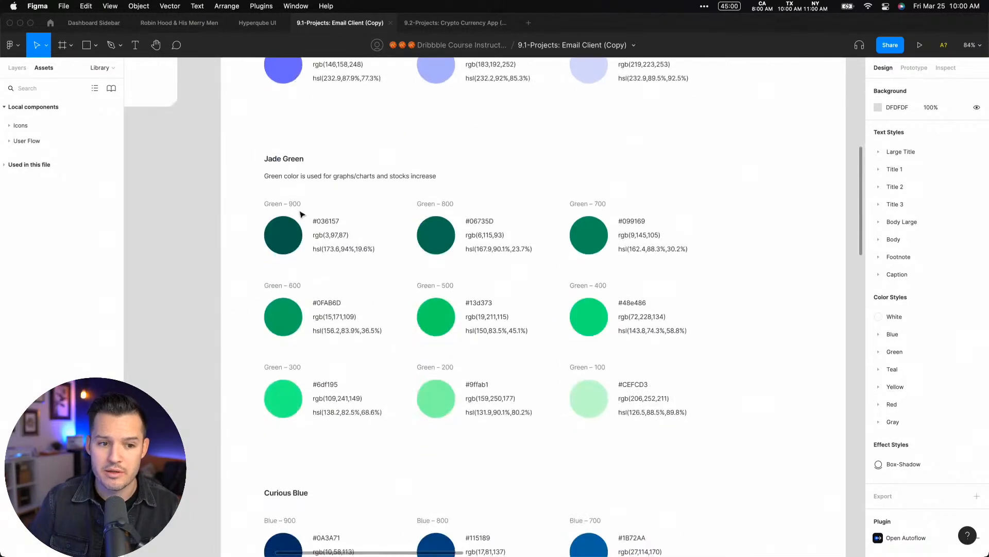
{"action": "scroll", "coordinate": [394, 383], "scroll_direction": "down", "scroll_amount": 14}
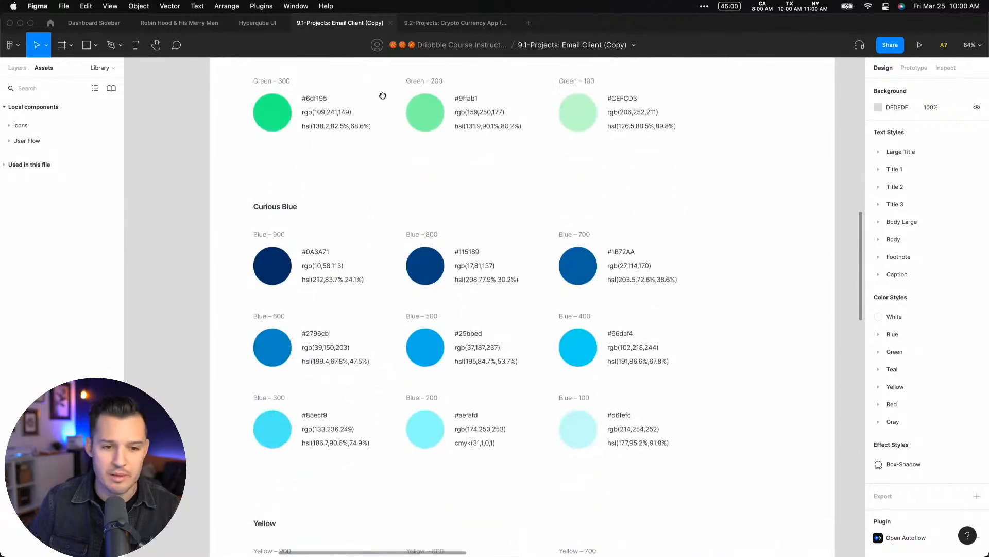
{"action": "left_click_drag", "start_coordinate": [407, 214], "coordinate": [408, 58]}
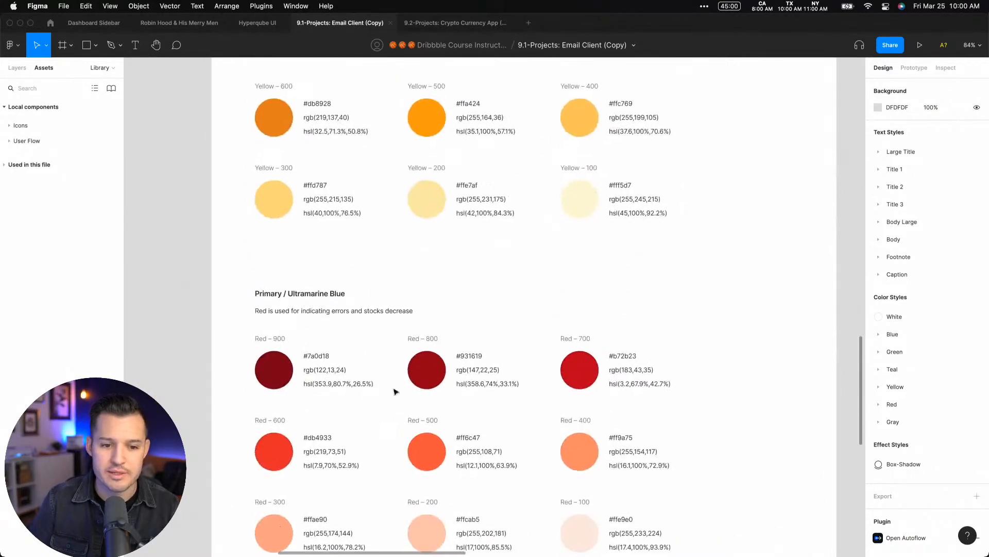
{"action": "left_click_drag", "start_coordinate": [393, 478], "coordinate": [382, 178]}
{"action": "left_click_drag", "start_coordinate": [360, 447], "coordinate": [365, 116]}
{"action": "scroll", "coordinate": [371, 246], "scroll_direction": "up", "scroll_amount": 7}
{"action": "scroll", "coordinate": [371, 247], "scroll_direction": "right", "scroll_amount": 2}
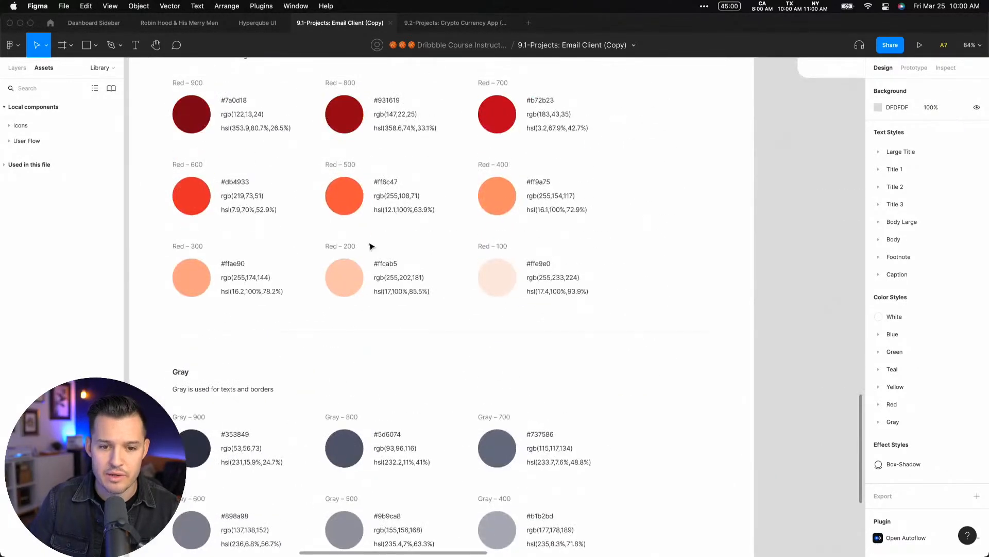
{"action": "scroll", "coordinate": [371, 246], "scroll_direction": "down", "scroll_amount": 5}
{"action": "scroll", "coordinate": [371, 247], "scroll_direction": "up", "scroll_amount": 4}
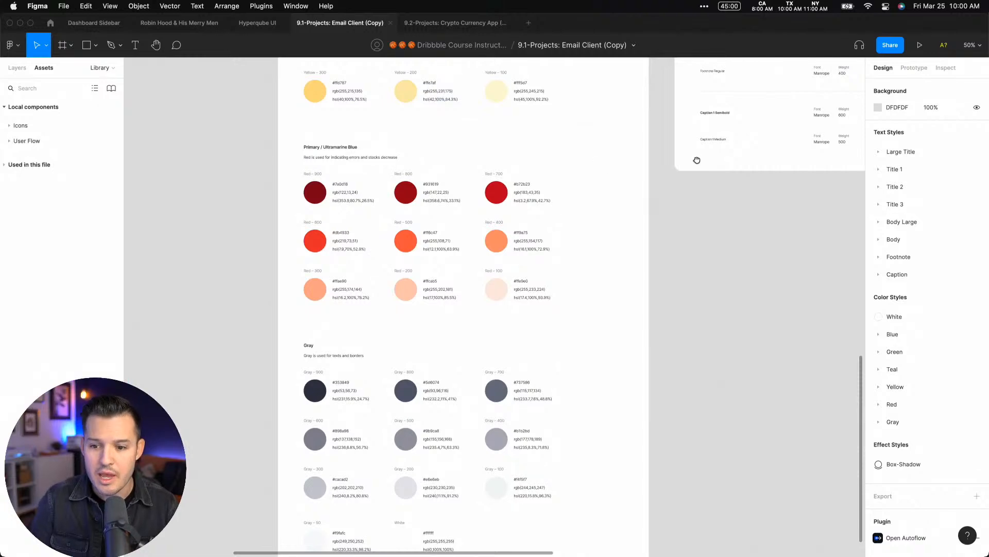
Examine the Typography frame's Large Title and Title 1 samples with their font, weight, size, line height and letter values
{"action": "left_click_drag", "start_coordinate": [697, 160], "coordinate": [431, 363]}
{"action": "scroll", "coordinate": [462, 477], "scroll_direction": "up", "scroll_amount": 5}
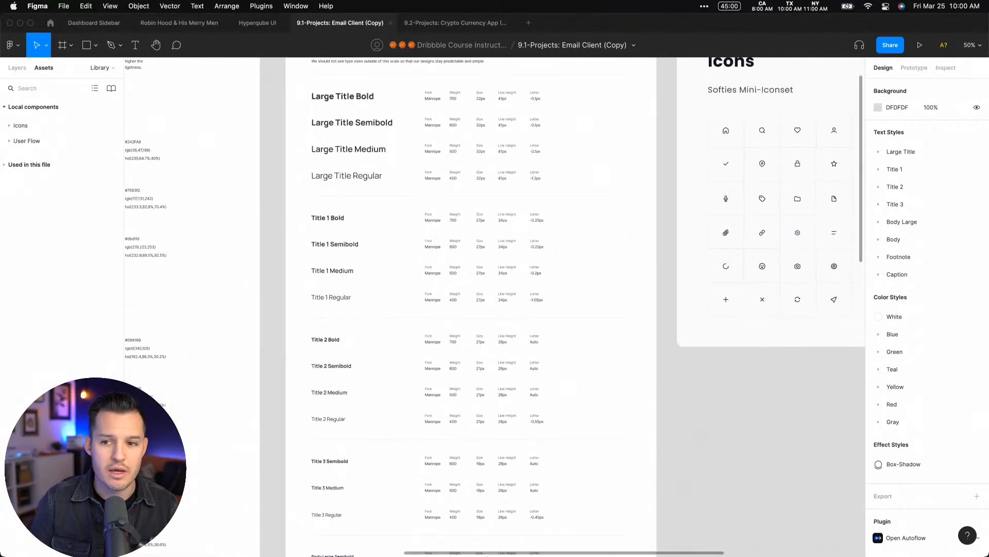
{"action": "left_click_drag", "start_coordinate": [292, 119], "coordinate": [566, 290]}
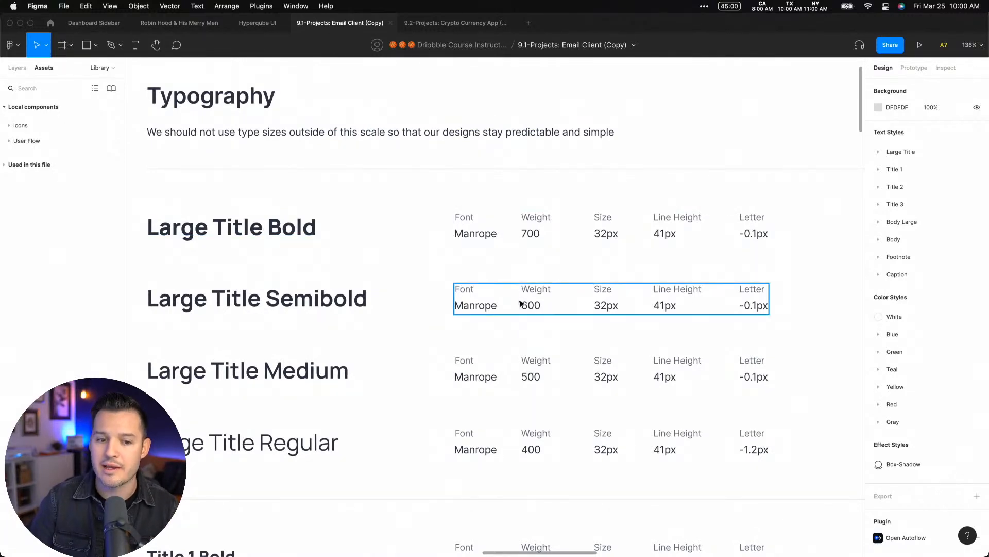
{"action": "scroll", "coordinate": [504, 306], "scroll_direction": "down", "scroll_amount": 10}
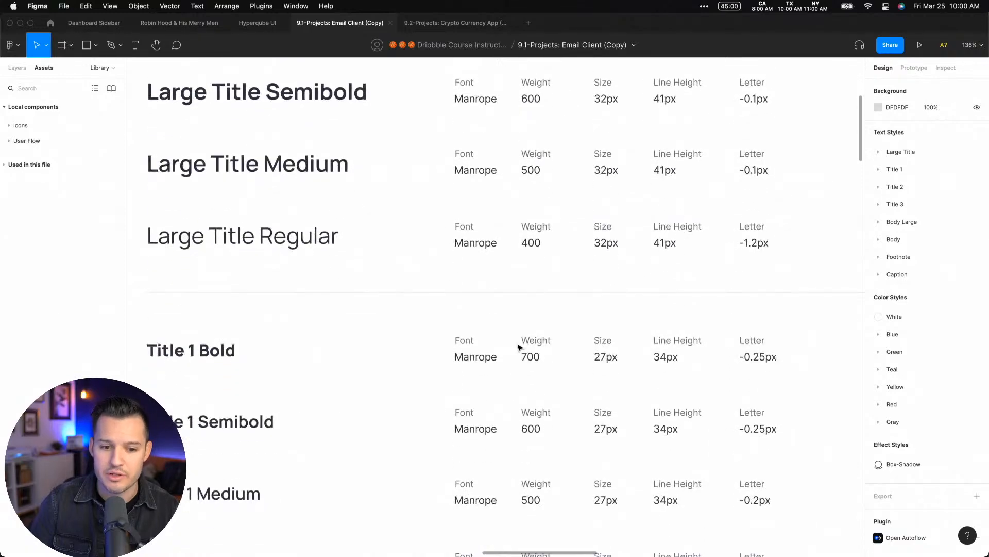
{"action": "scroll", "coordinate": [640, 248], "scroll_direction": "up", "scroll_amount": 7}
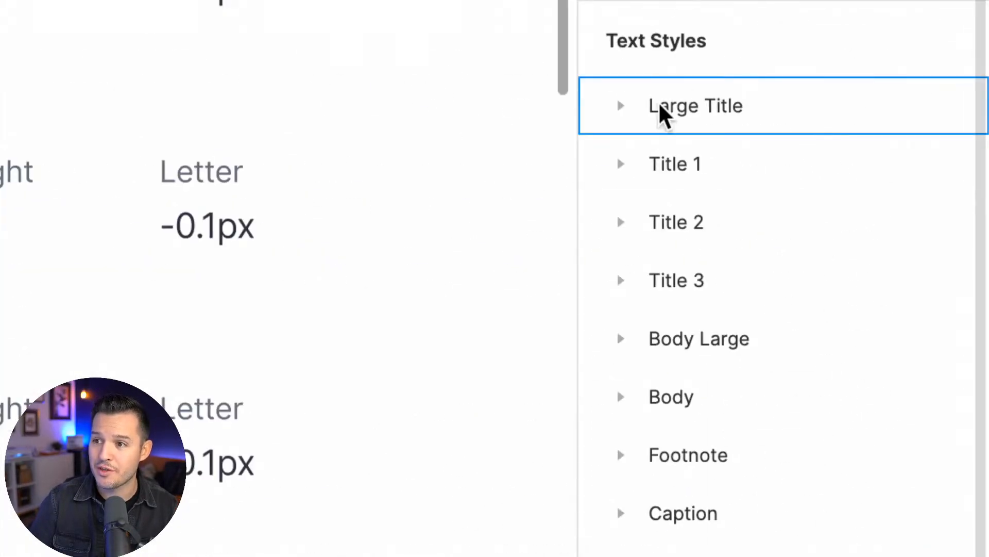
Expand and collapse the Large Title, Title 1 and Body text style groups to review the weights in each
{"action": "left_click", "coordinate": [629, 108]}
{"action": "left_click", "coordinate": [630, 108]}
{"action": "left_click", "coordinate": [615, 161]}
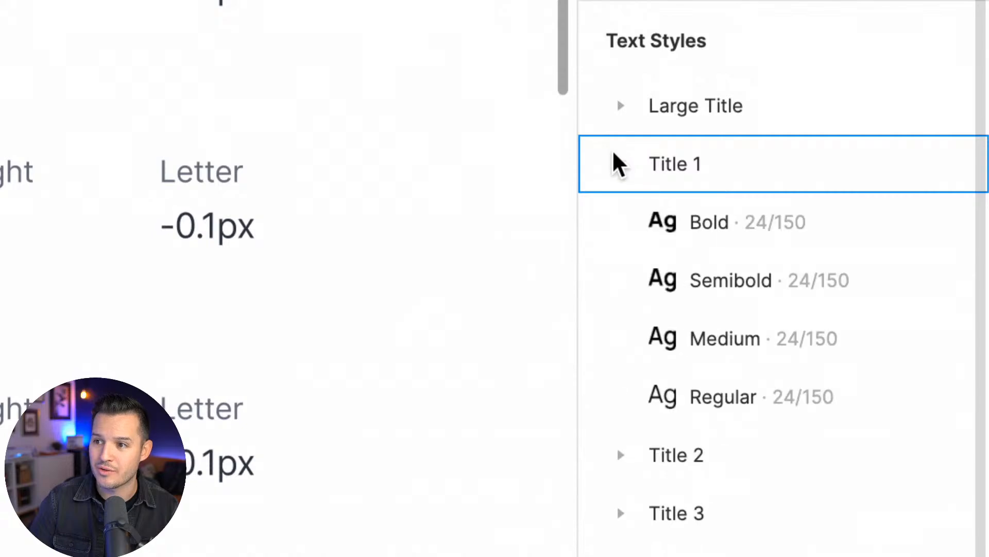
{"action": "left_click", "coordinate": [614, 152]}
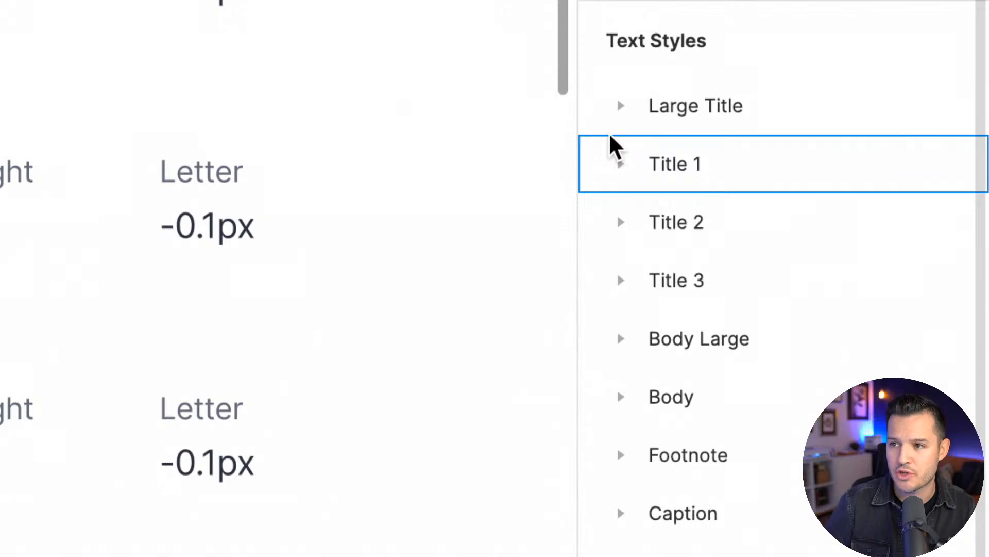
{"action": "left_click", "coordinate": [615, 121]}
{"action": "double_click", "coordinate": [618, 121]}
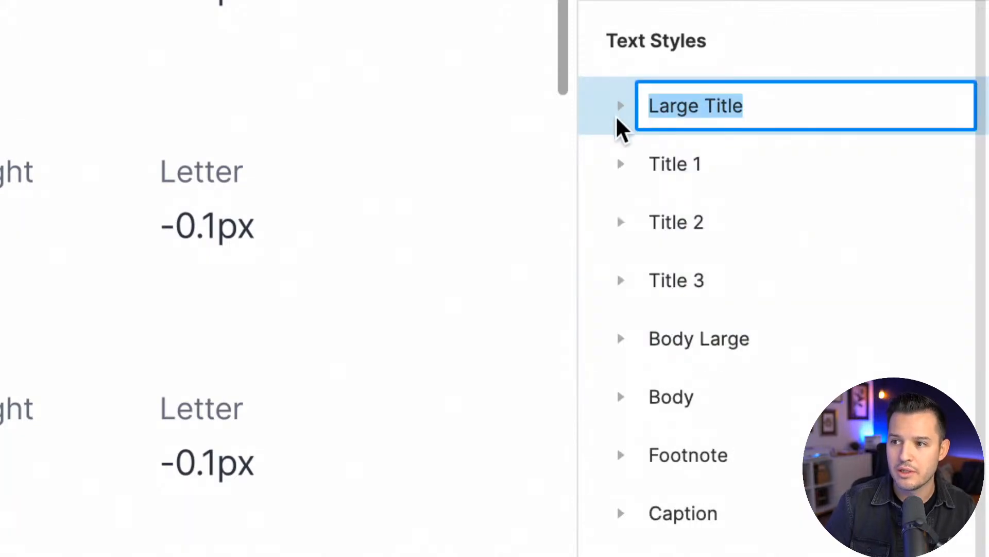
{"action": "left_click", "coordinate": [621, 111]}
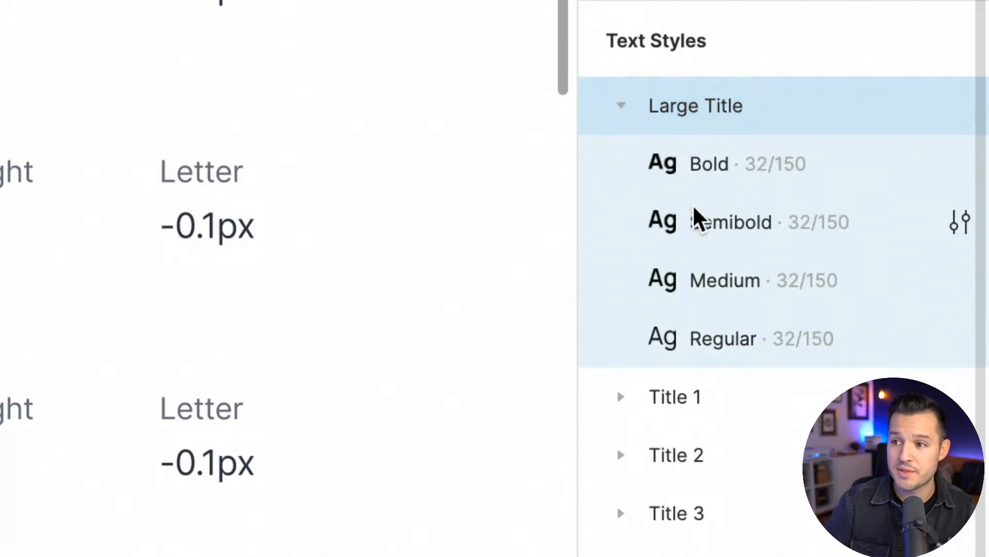
{"action": "left_click", "coordinate": [621, 108]}
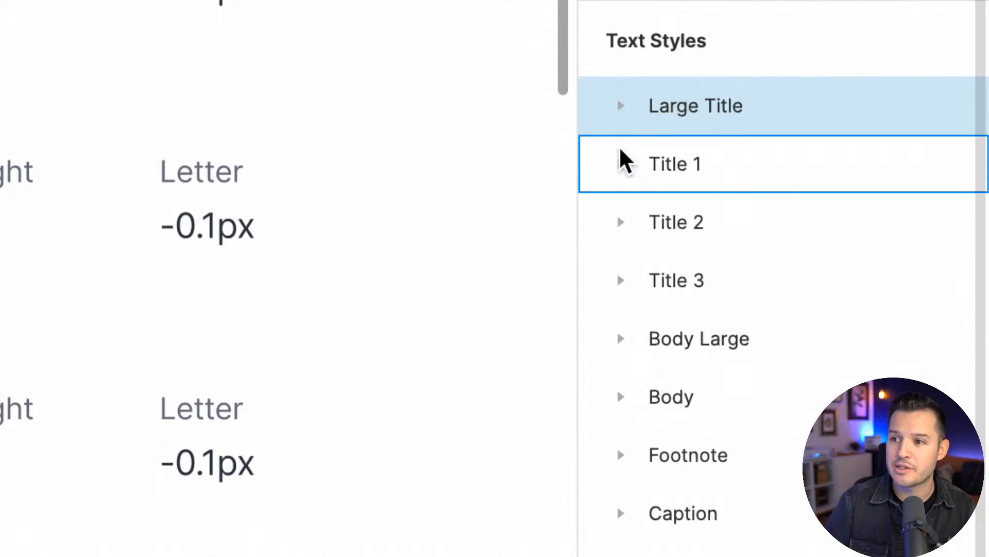
{"action": "left_click", "coordinate": [622, 163]}
{"action": "left_click", "coordinate": [622, 163]}
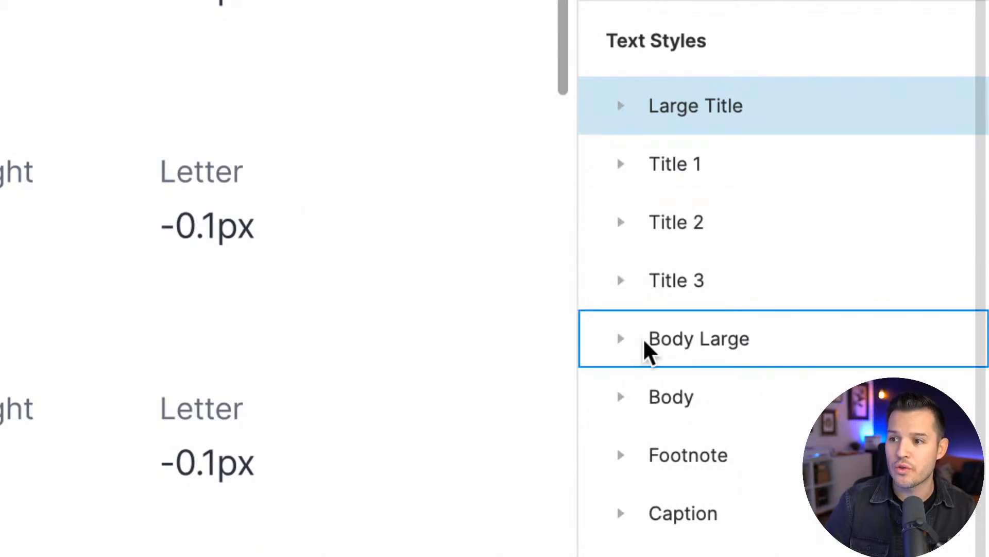
{"action": "left_click", "coordinate": [623, 397]}
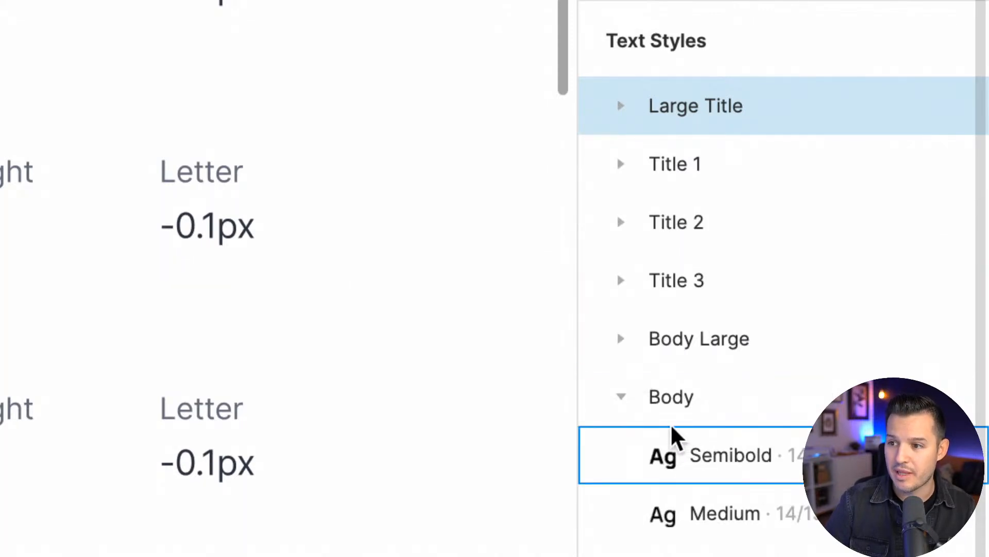
{"action": "left_click", "coordinate": [621, 398]}
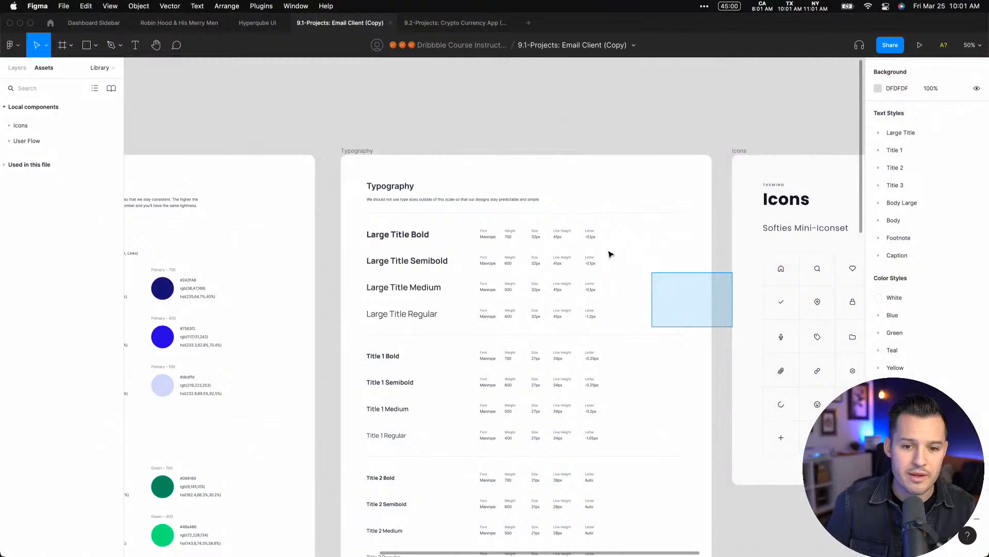
View the Icons frame up close and select the unlocked padlock icon in the Softies Mini-Iconset grid
{"action": "left_click_drag", "start_coordinate": [609, 254], "coordinate": [521, 141]}
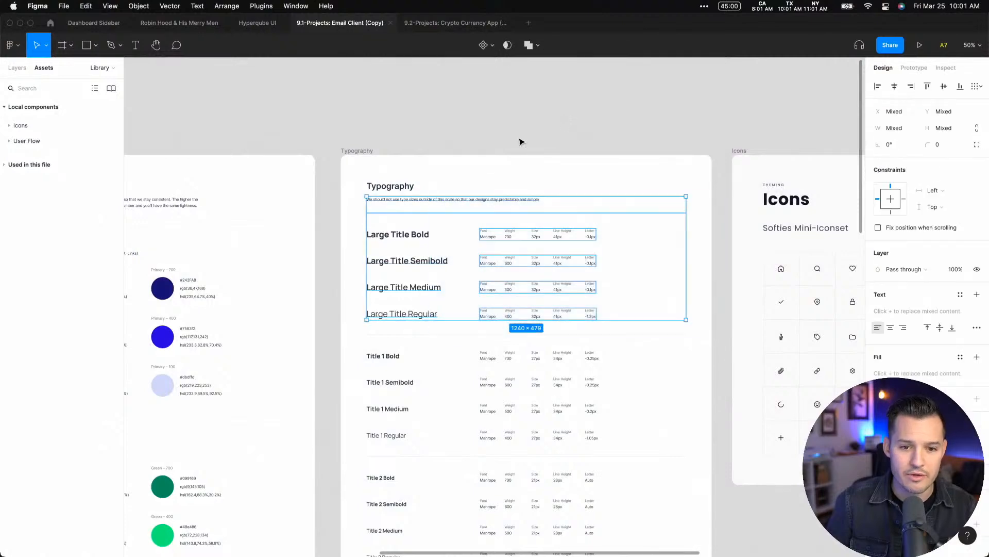
{"action": "left_click_drag", "start_coordinate": [721, 126], "coordinate": [711, 523]}
{"action": "key", "text": "z"}
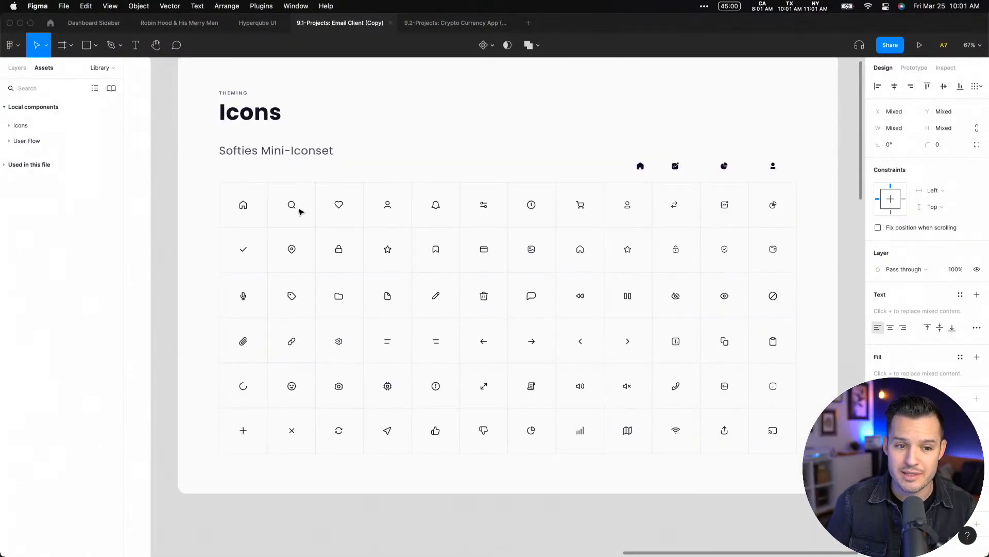
{"action": "left_click", "coordinate": [159, 128]}
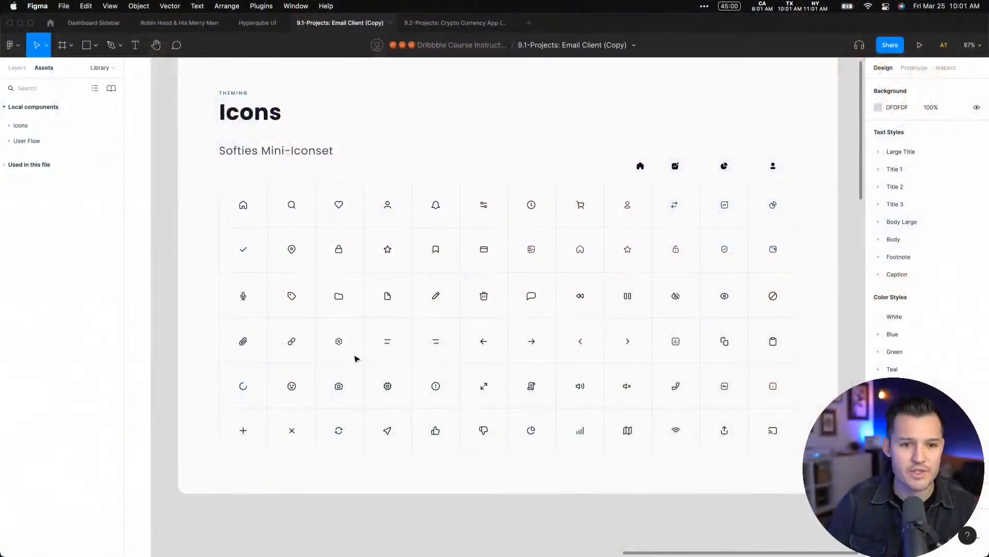
{"action": "left_click_drag", "start_coordinate": [515, 281], "coordinate": [507, 307]}
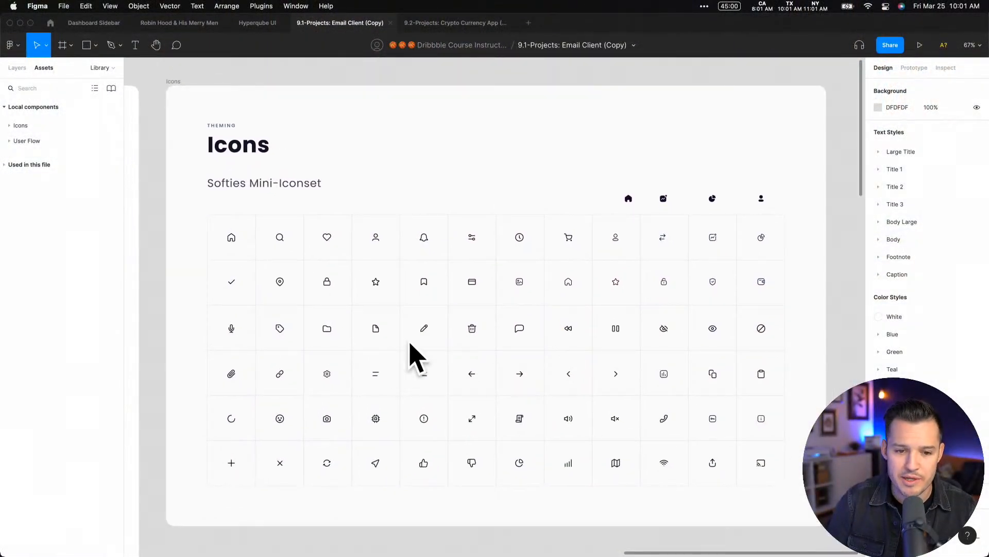
{"action": "left_click", "coordinate": [663, 284]}
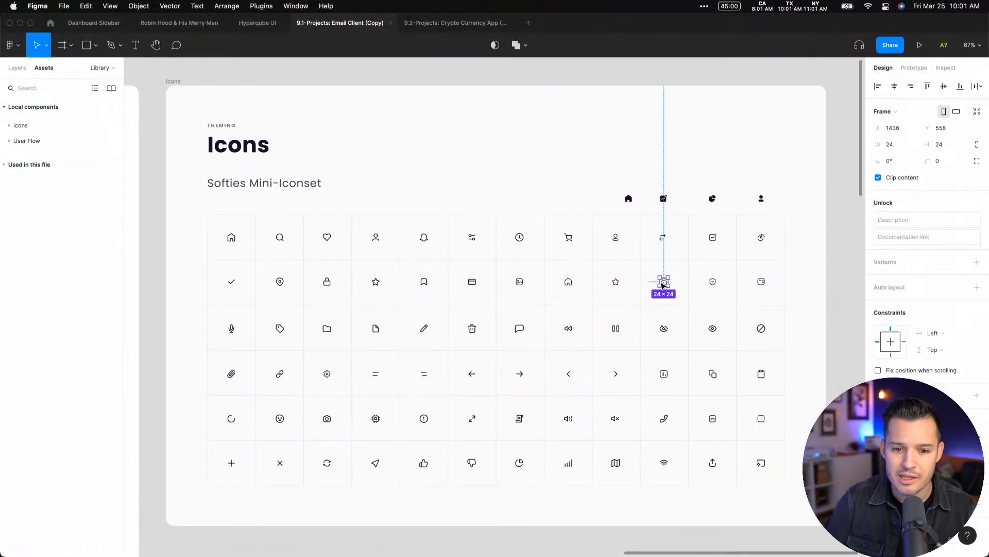
Expand the local Icons components, try placing a Chart icon instance above the Icons frame and delete that instance
{"action": "left_click", "coordinate": [21, 126]}
{"action": "scroll", "coordinate": [166, 137], "scroll_direction": "up", "scroll_amount": 2}
{"action": "scroll", "coordinate": [166, 137], "scroll_direction": "up", "scroll_amount": 2}
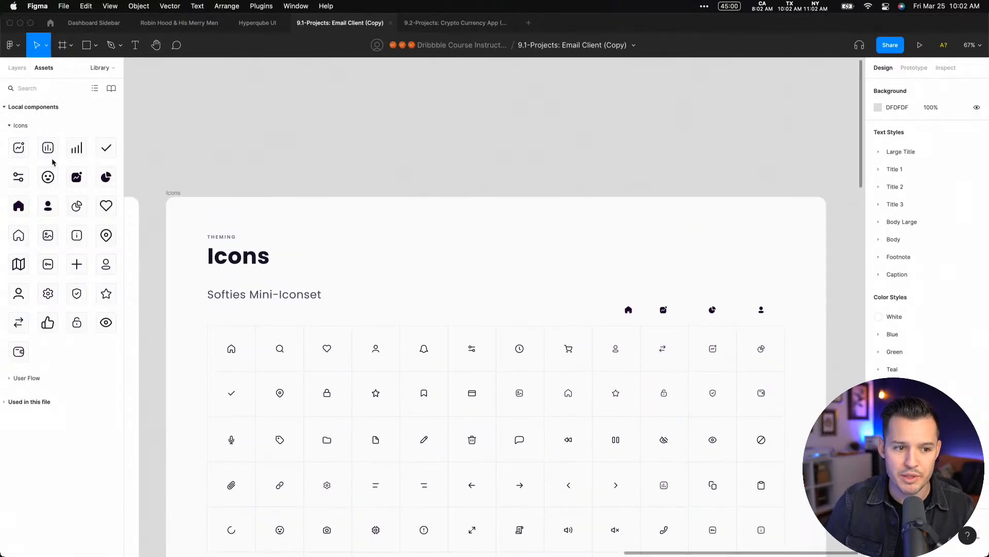
{"action": "left_click_drag", "start_coordinate": [145, 128], "coordinate": [304, 152]}
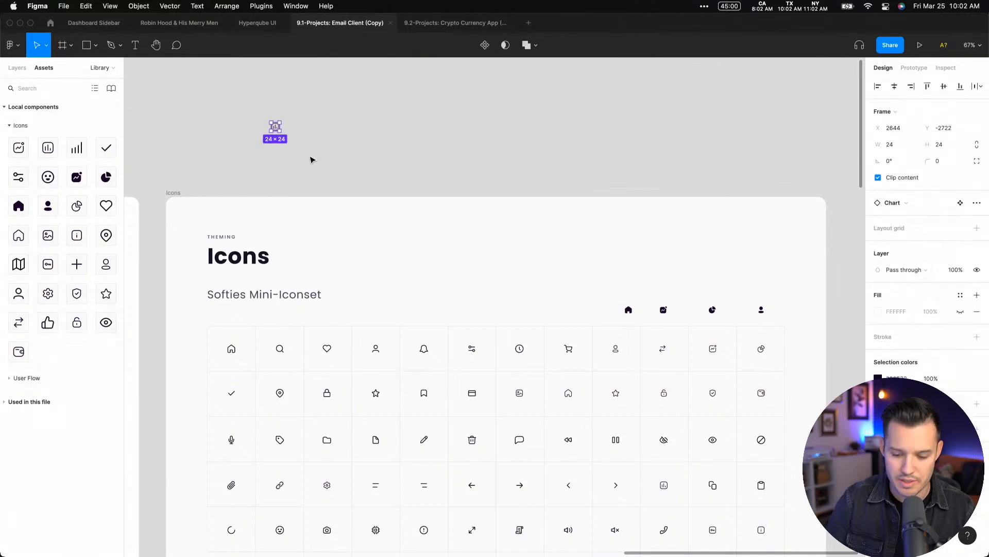
{"action": "key", "text": "Delete"}
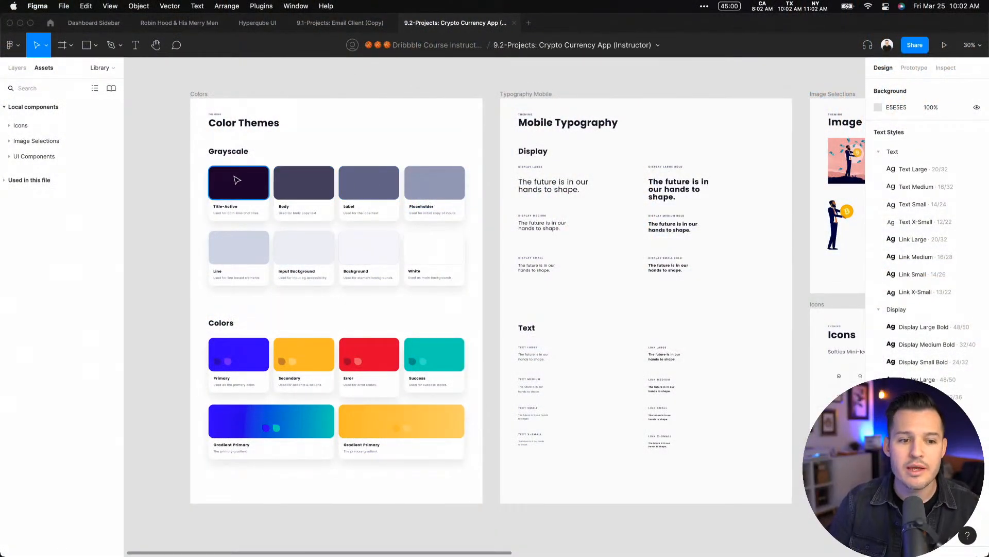
Review the Color Themes frame and the Mobile Typography frame in the Crypto Currency App file
{"action": "left_click_drag", "start_coordinate": [190, 164], "coordinate": [478, 382]}
{"action": "left_click_drag", "start_coordinate": [521, 449], "coordinate": [483, 108]}
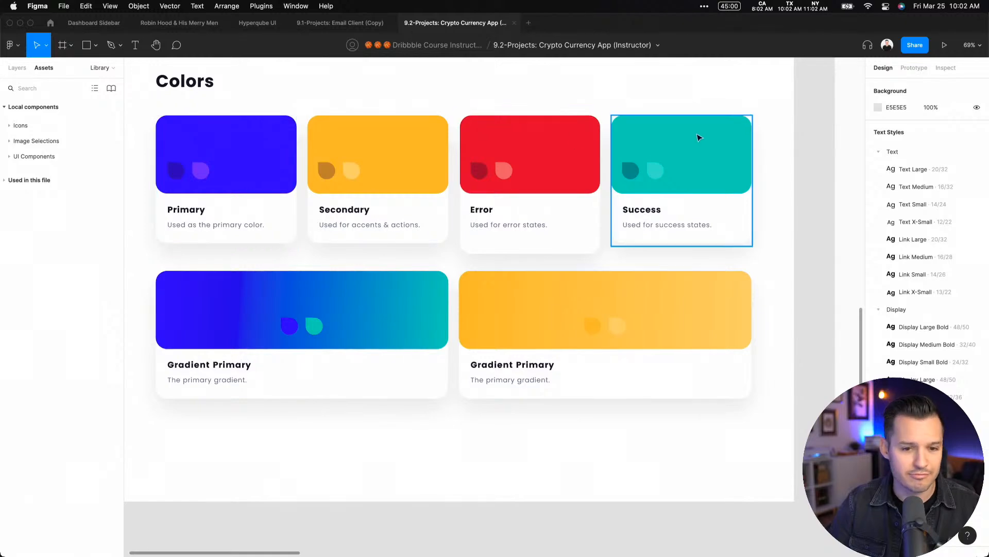
{"action": "left_click_drag", "start_coordinate": [764, 109], "coordinate": [360, 415]}
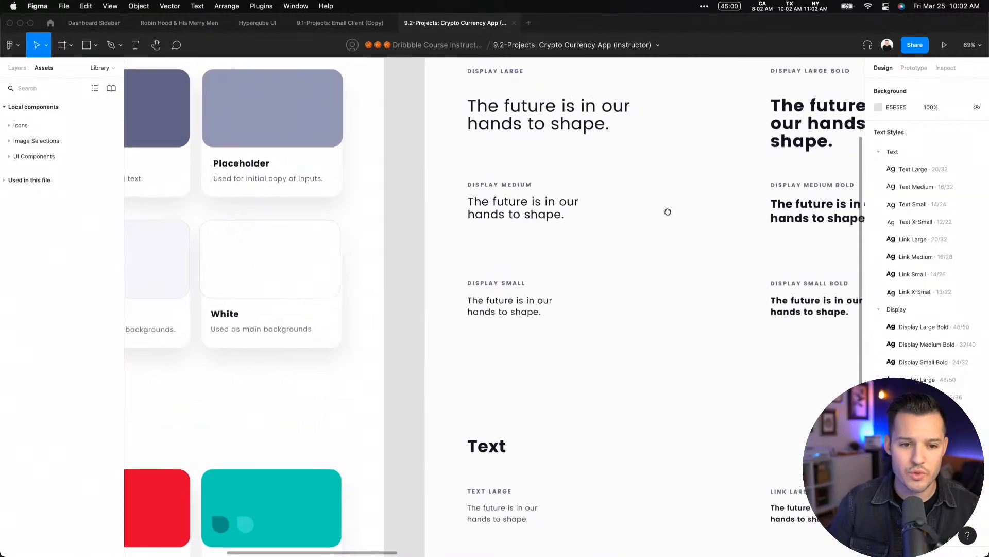
{"action": "left_click_drag", "start_coordinate": [664, 211], "coordinate": [422, 321]}
{"action": "scroll", "coordinate": [427, 295], "scroll_direction": "up", "scroll_amount": 2}
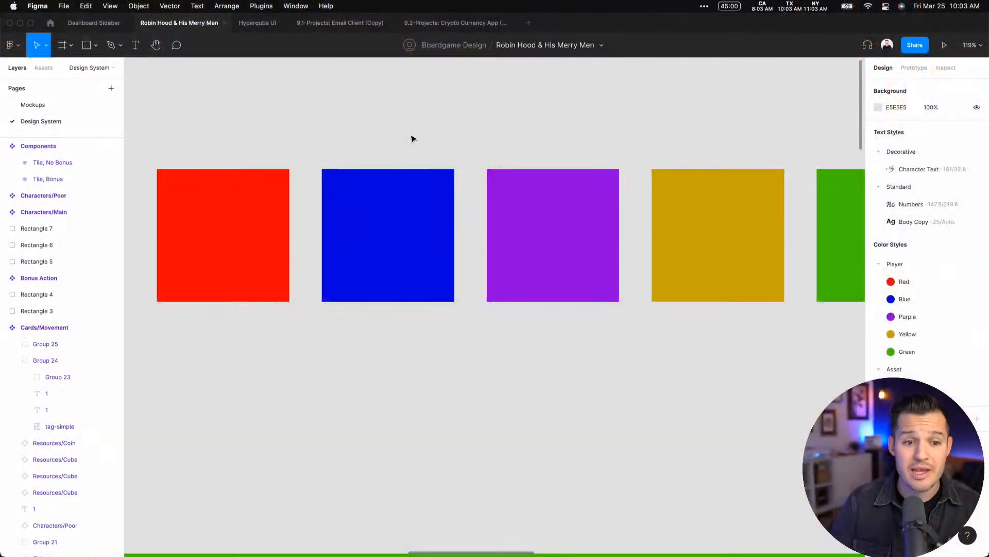
Add the text "Body Copy" on the empty canvas above the colored squares, detached from its text style, in Inter at size 18
{"action": "scroll", "coordinate": [411, 138], "scroll_direction": "up", "scroll_amount": 7}
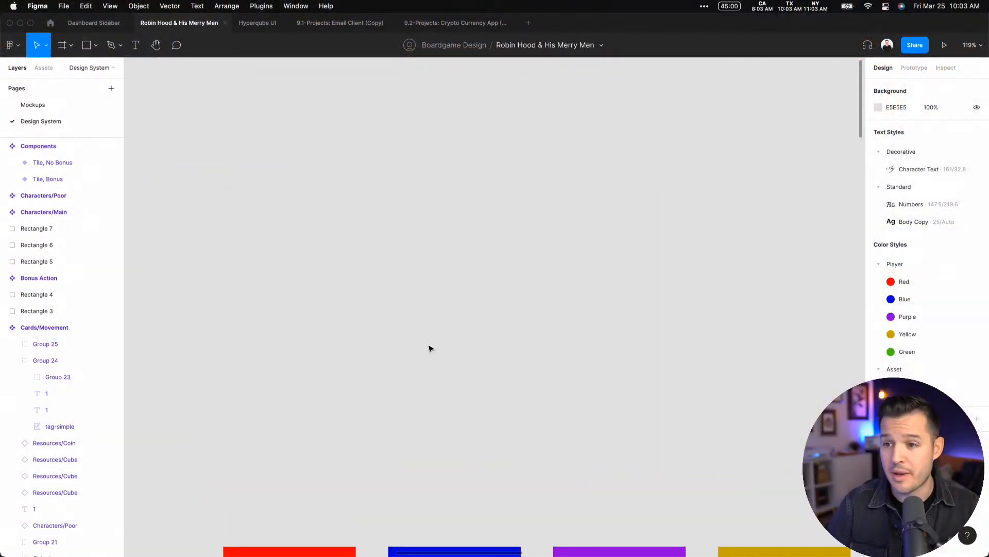
{"action": "left_click", "coordinate": [346, 227]}
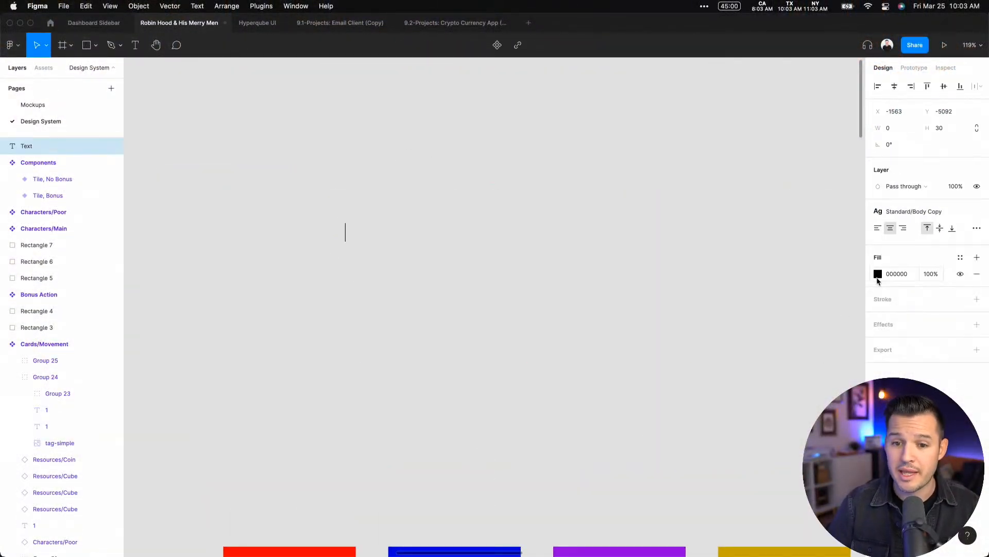
{"action": "left_click", "coordinate": [972, 213]}
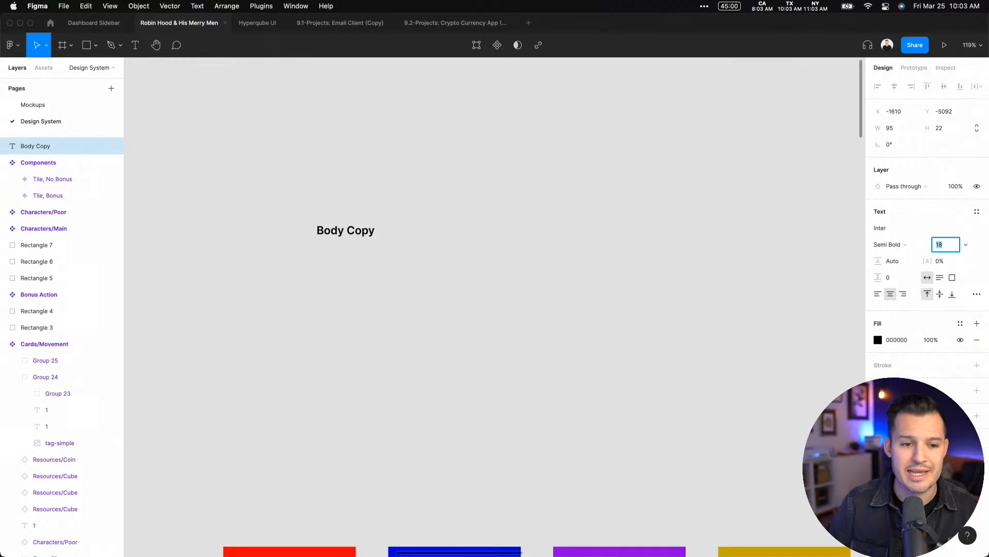
Set the Body Copy text's weight to Regular and move it slightly right and down on the canvas
{"action": "left_click", "coordinate": [887, 244]}
{"action": "left_click", "coordinate": [896, 229]}
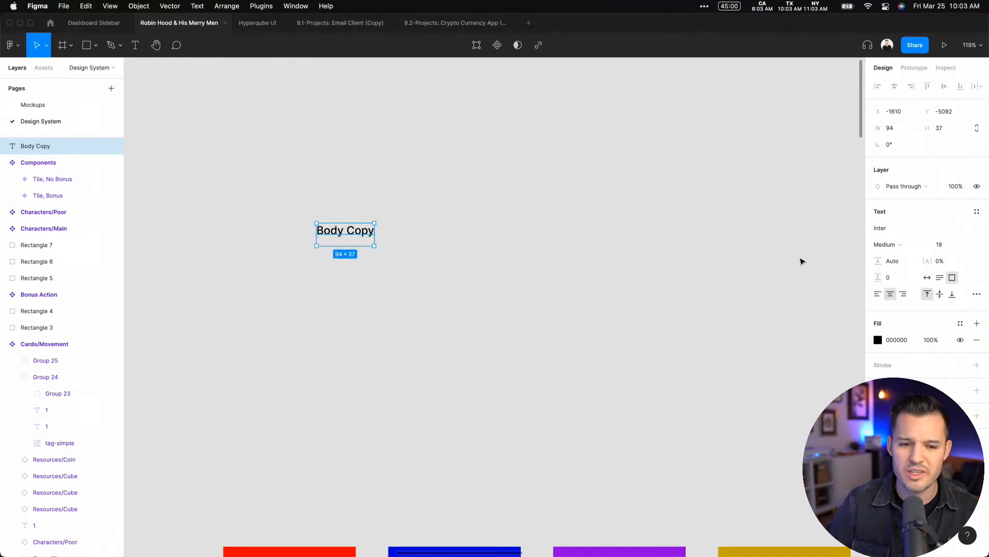
{"action": "left_click", "coordinate": [899, 245]}
{"action": "left_click", "coordinate": [894, 231]}
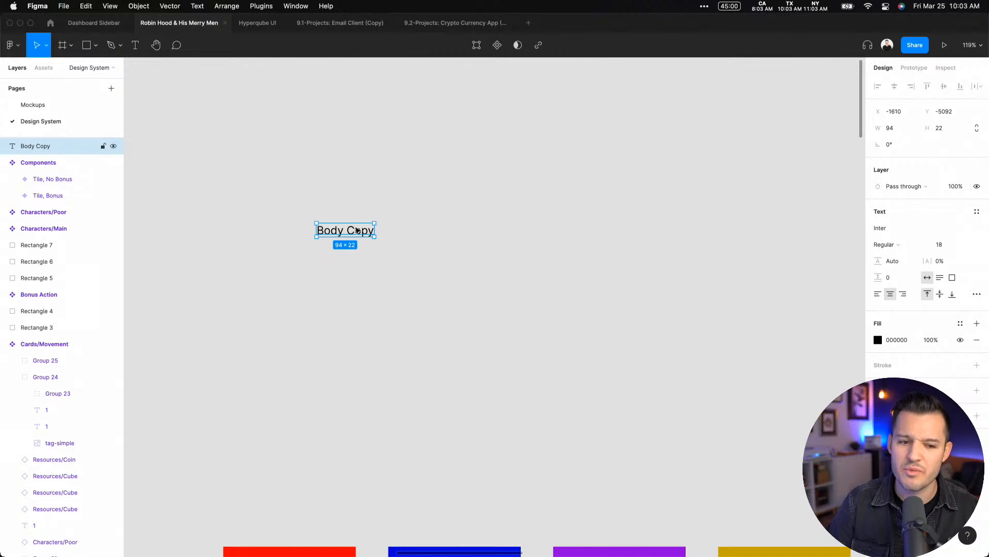
{"action": "left_click_drag", "start_coordinate": [357, 230], "coordinate": [413, 243]}
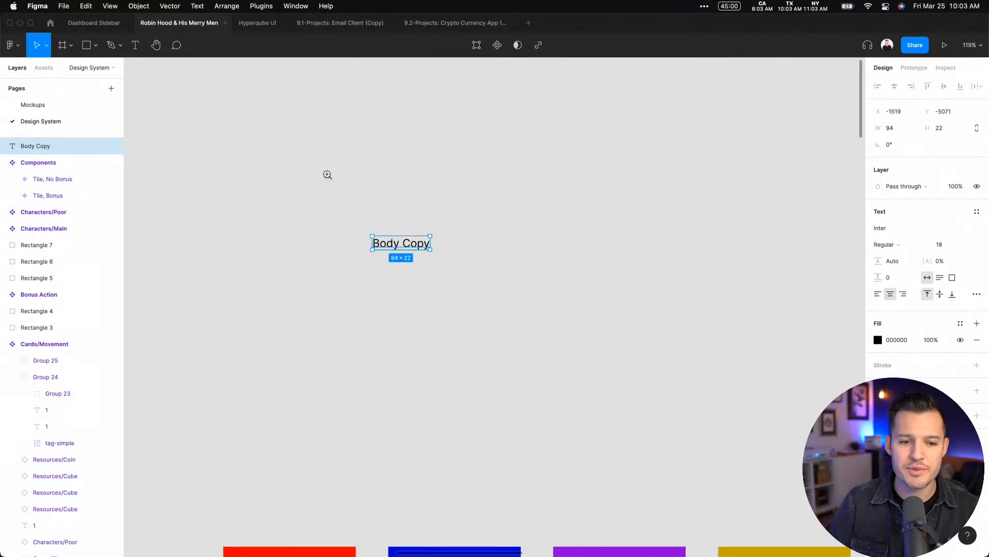
{"action": "left_click_drag", "start_coordinate": [328, 175], "coordinate": [605, 376]}
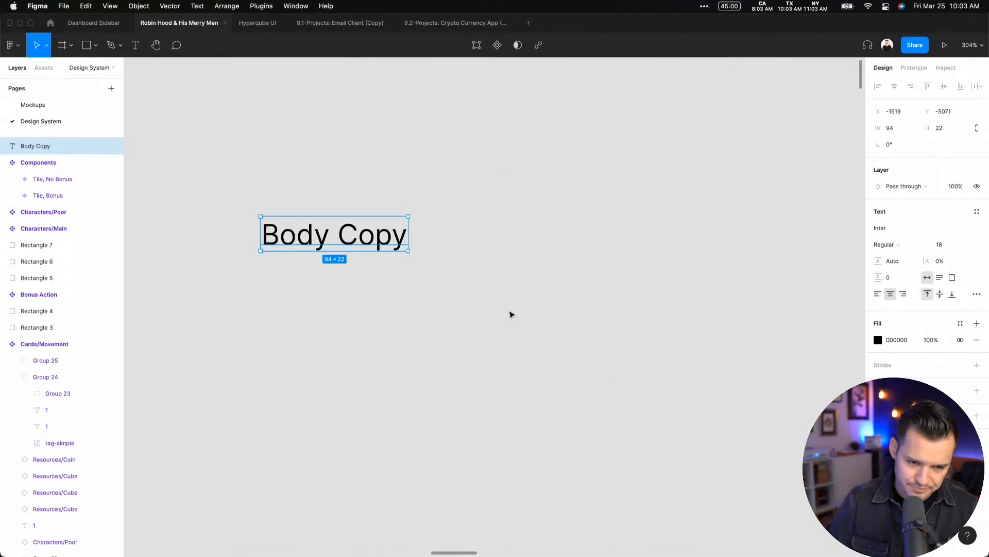
{"action": "left_click_drag", "start_coordinate": [463, 251], "coordinate": [593, 387]}
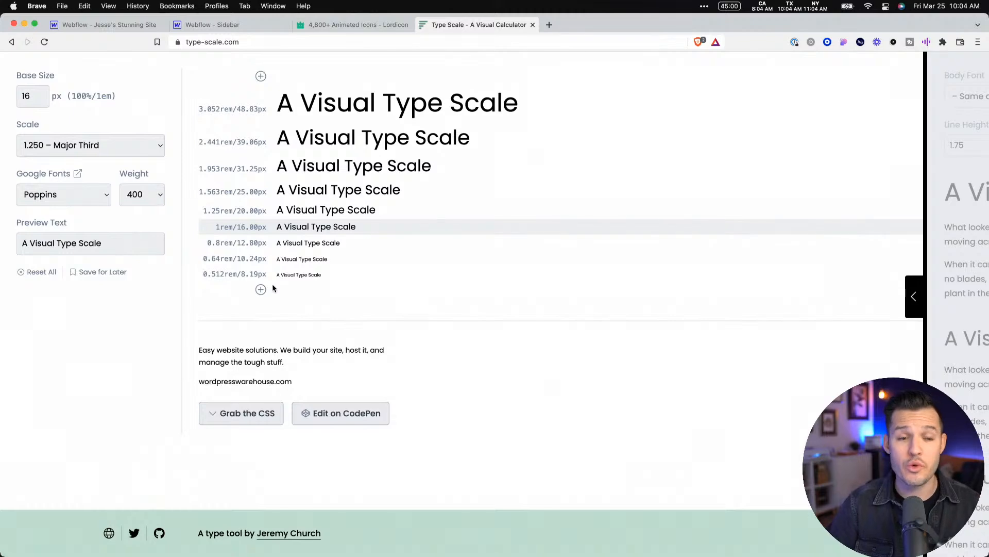
Back in Figma, duplicate the Body Copy text above the original and set the copy to size 36, Medium weight, roughly left-aligned
{"action": "key", "text": "ctrl+Left"}
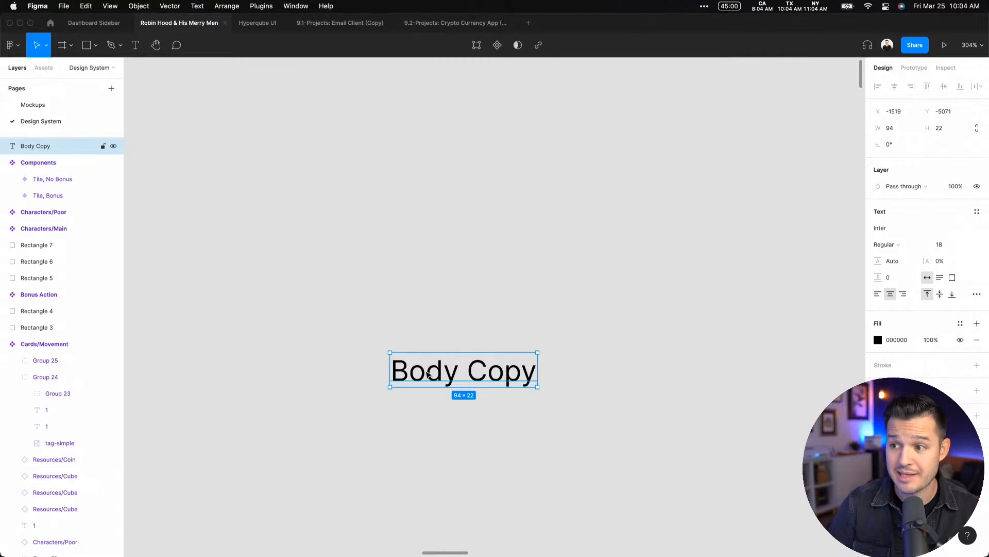
{"action": "left_click_drag", "start_coordinate": [429, 375], "coordinate": [433, 320]}
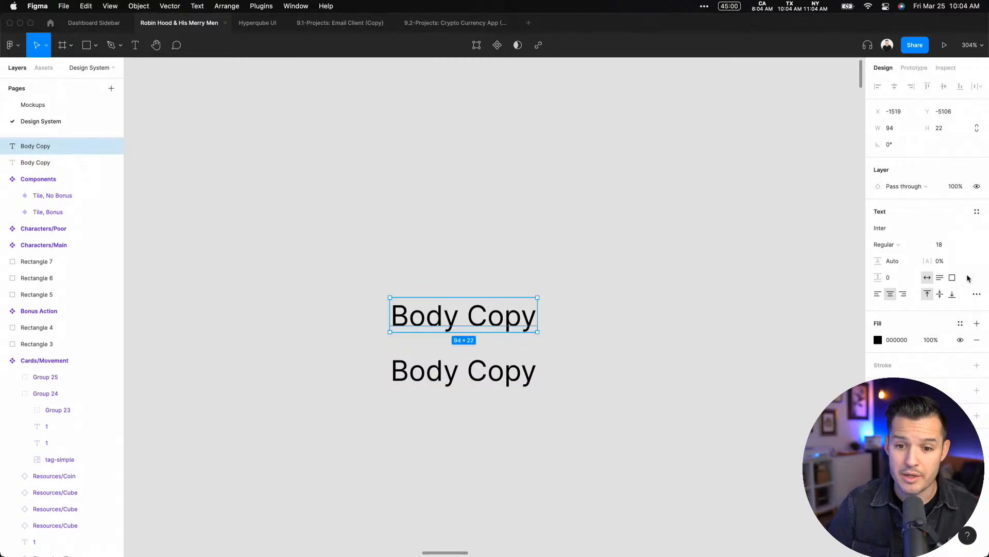
{"action": "left_click", "coordinate": [958, 247]}
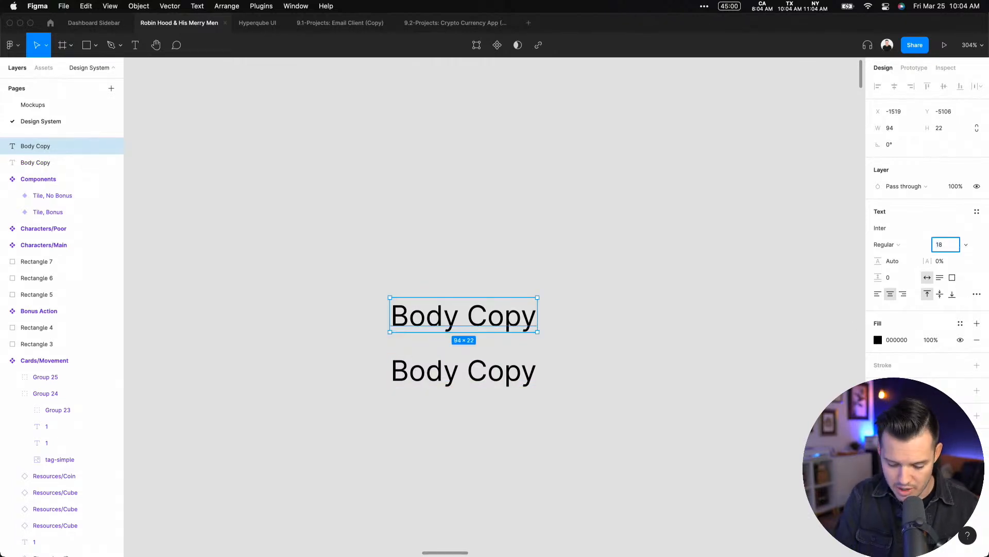
{"action": "type", "text": "36"}
{"action": "key", "text": "Return"}
{"action": "left_click_drag", "start_coordinate": [554, 309], "coordinate": [624, 302]}
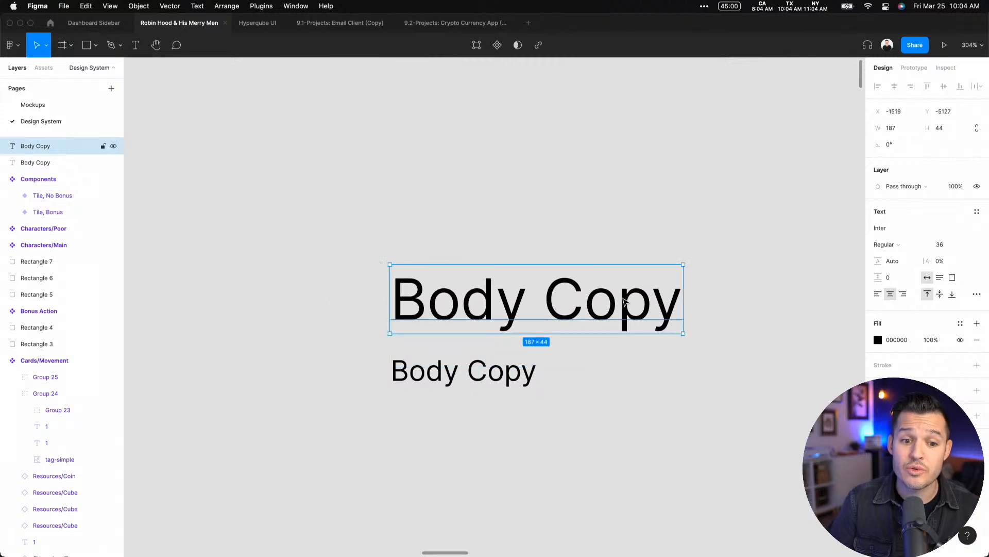
{"action": "left_click", "coordinate": [892, 252]}
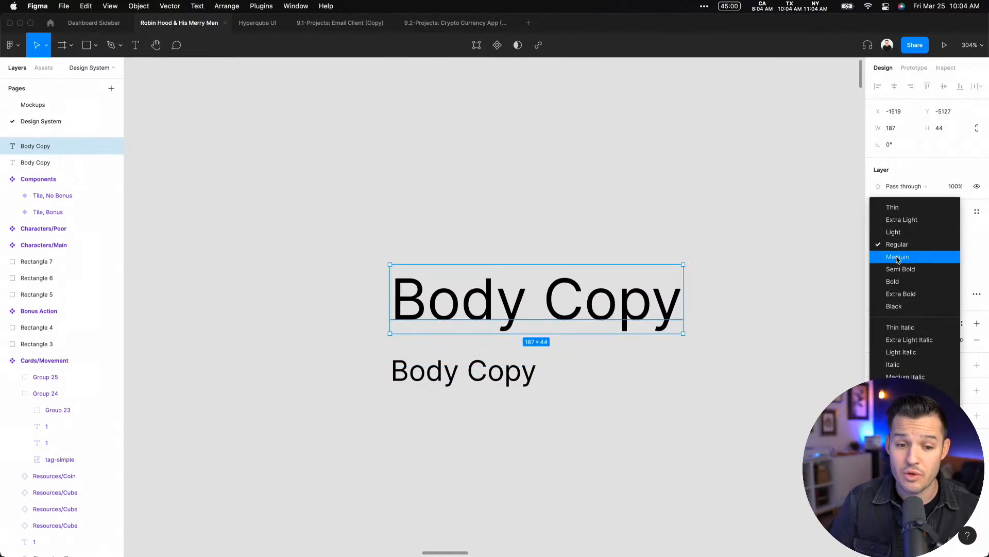
{"action": "left_click", "coordinate": [898, 257]}
Duplicate the 36-size text above itself, set the new copy to size 72 and Semi Bold, and position it clear of the others
{"action": "key", "text": "super+d"}
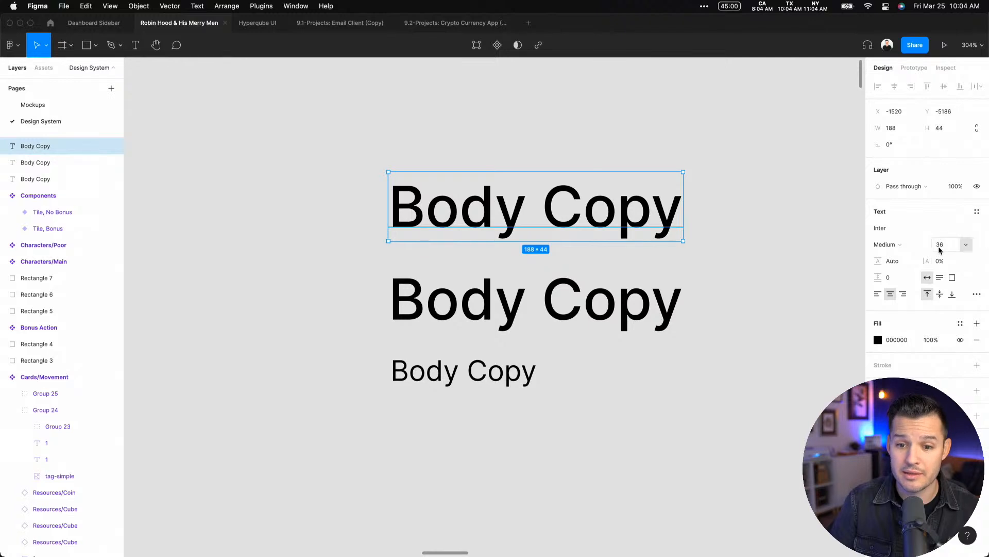
{"action": "left_click", "coordinate": [952, 247]}
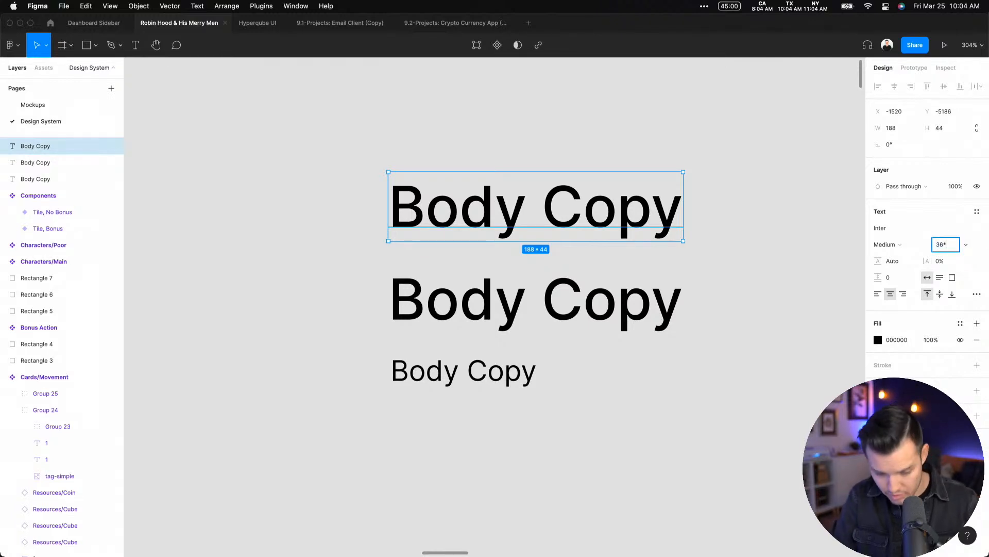
{"action": "type", "text": "72"}
{"action": "key", "text": "Return"}
{"action": "left_click", "coordinate": [888, 244]}
{"action": "left_click", "coordinate": [892, 258]}
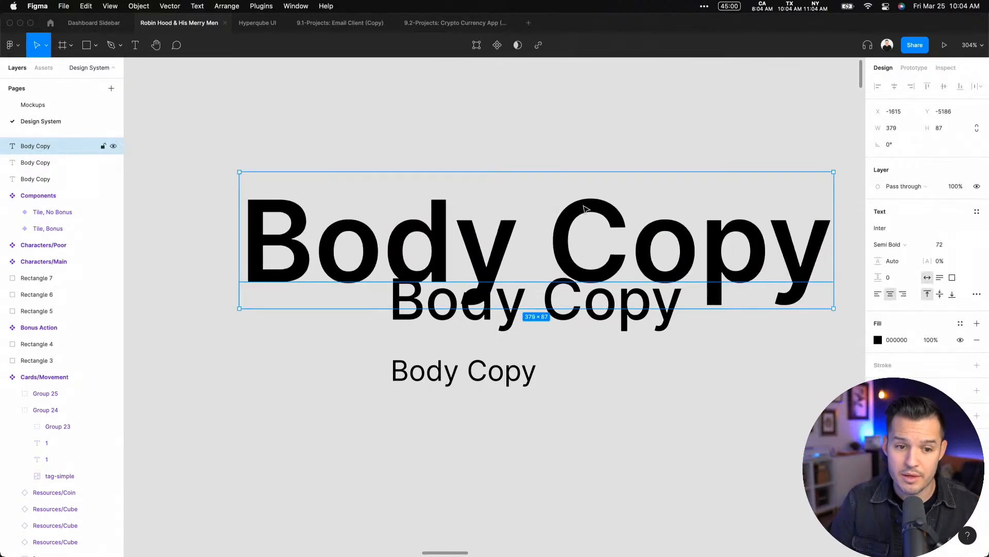
{"action": "left_click_drag", "start_coordinate": [368, 230], "coordinate": [516, 180]}
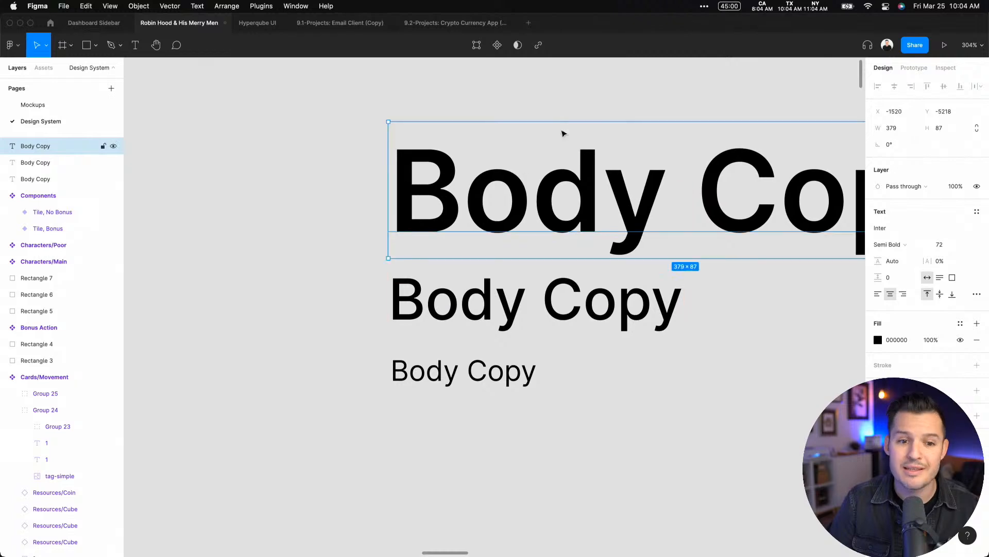
Select all three Body Copy texts and align them along their left edges
{"action": "scroll", "coordinate": [563, 134], "scroll_direction": "right", "scroll_amount": 5}
{"action": "left_click_drag", "start_coordinate": [272, 229], "coordinate": [502, 483]}
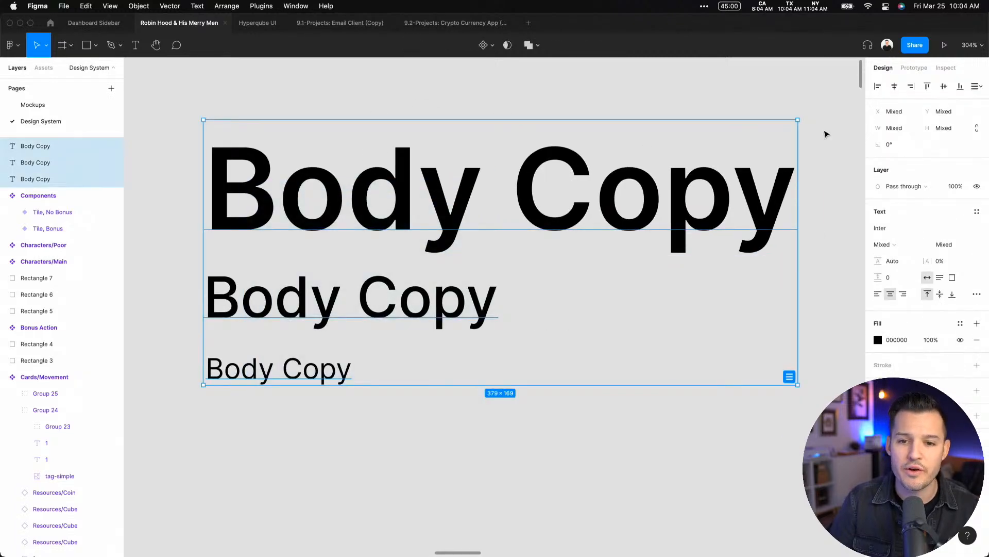
{"action": "left_click", "coordinate": [877, 85]}
{"action": "left_click", "coordinate": [727, 91]}
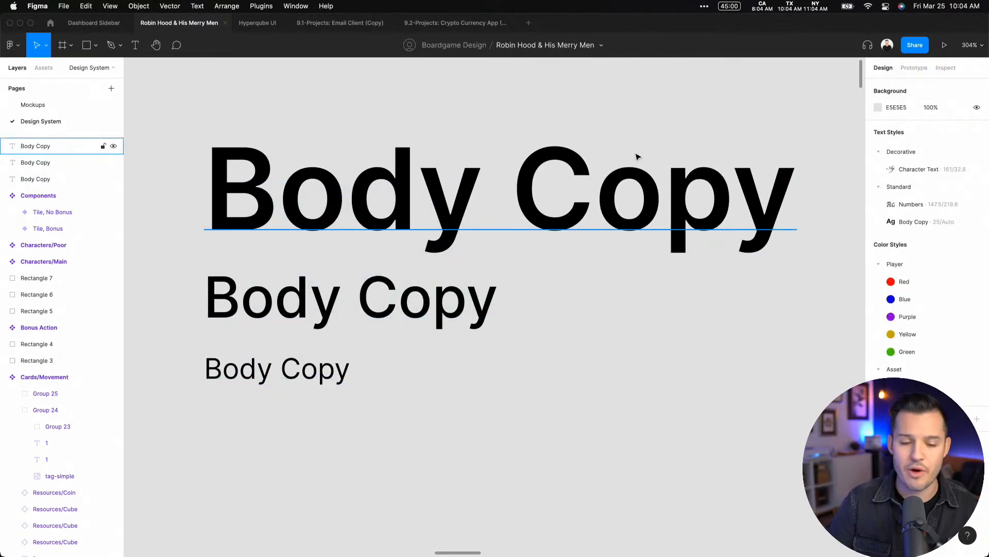
Switch to the Type Scale calculator in the browser and set the base size to 18 px
{"action": "key", "text": "ctrl+Right"}
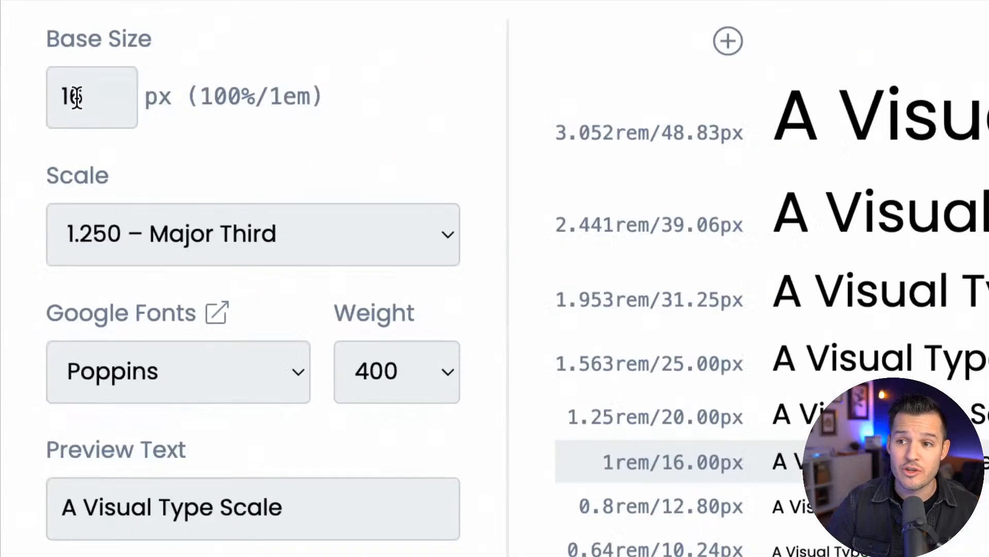
{"action": "left_click", "coordinate": [63, 97]}
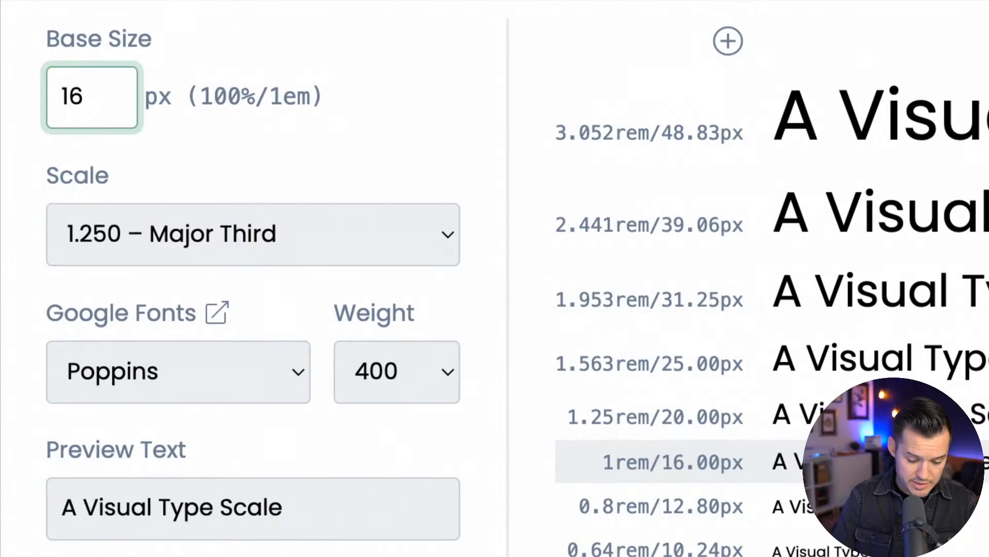
{"action": "key", "text": "Up"}
{"action": "key", "text": "Up"}
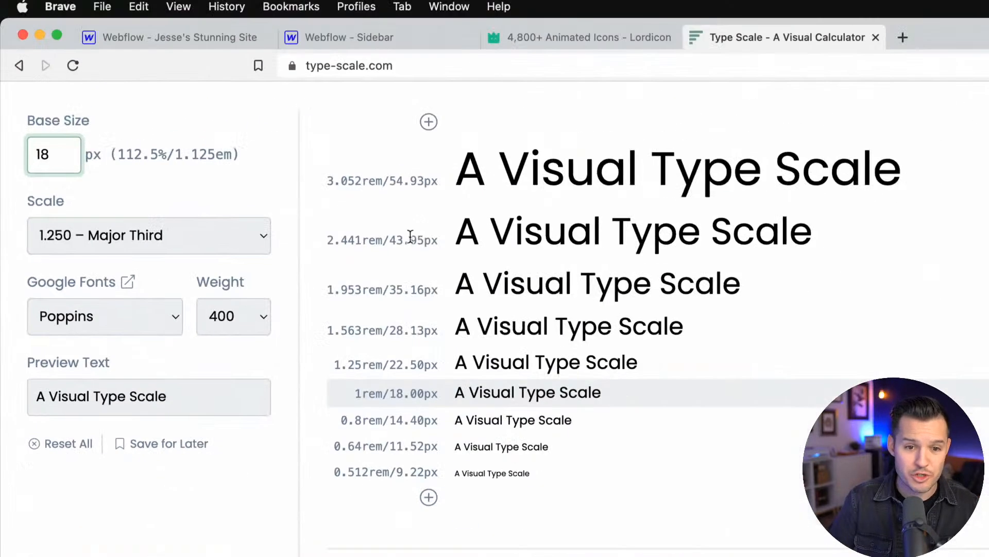
Try base sizes of 15 px and 16 px in the calculator and return the base size to 18 px
{"action": "key", "text": "BackSpace"}
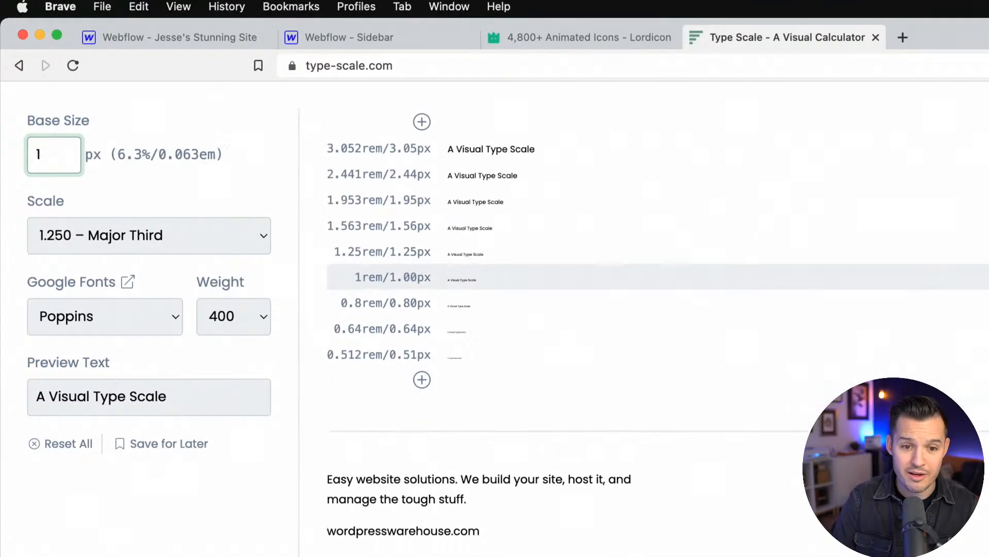
{"action": "type", "text": "6"}
{"action": "key", "text": "BackSpace"}
{"action": "type", "text": "5"}
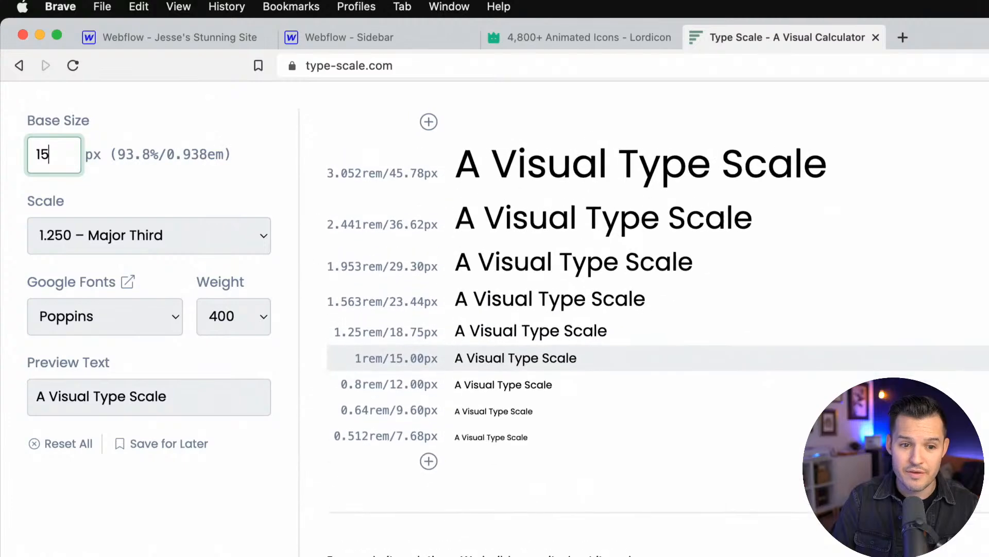
{"action": "key", "text": "BackSpace"}
{"action": "type", "text": "66"}
{"action": "key", "text": "BackSpace"}
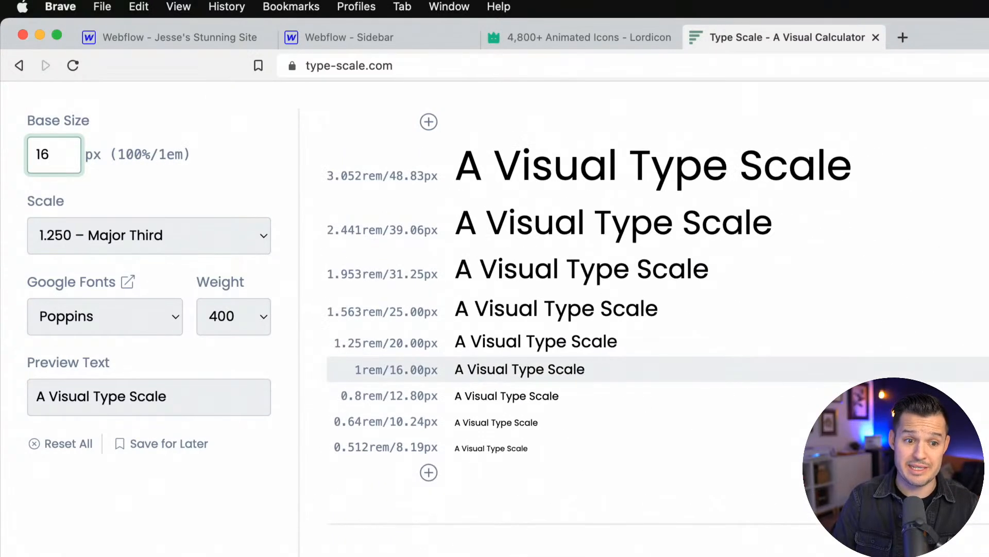
{"action": "type", "text": "8"}
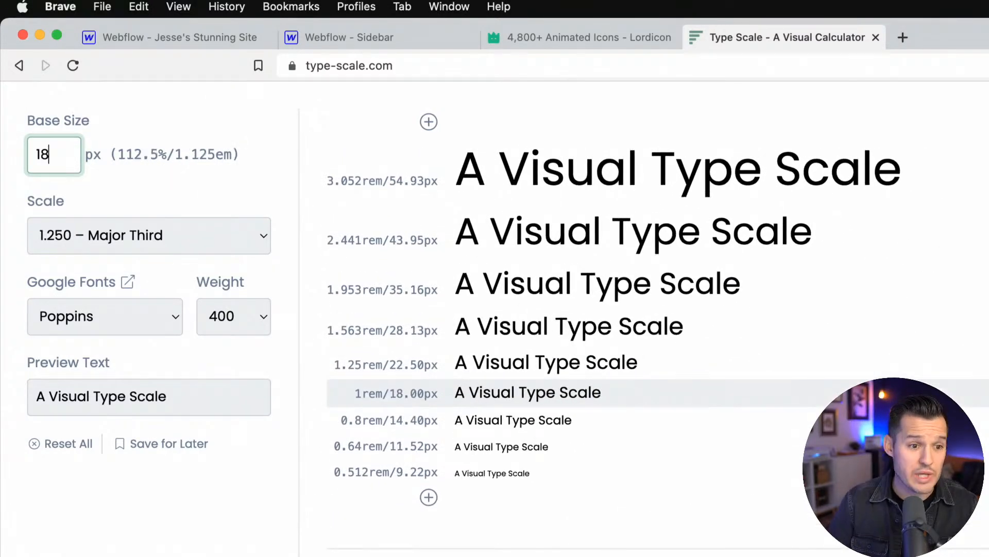
Set the type scale ratio to 1.618 – Golden Ratio
{"action": "left_click", "coordinate": [111, 236]}
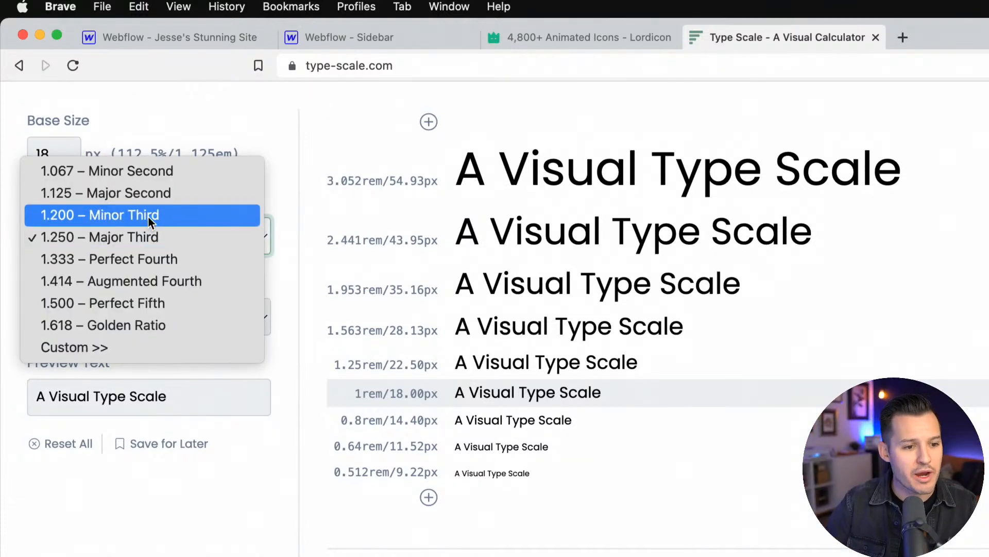
{"action": "left_click", "coordinate": [152, 319]}
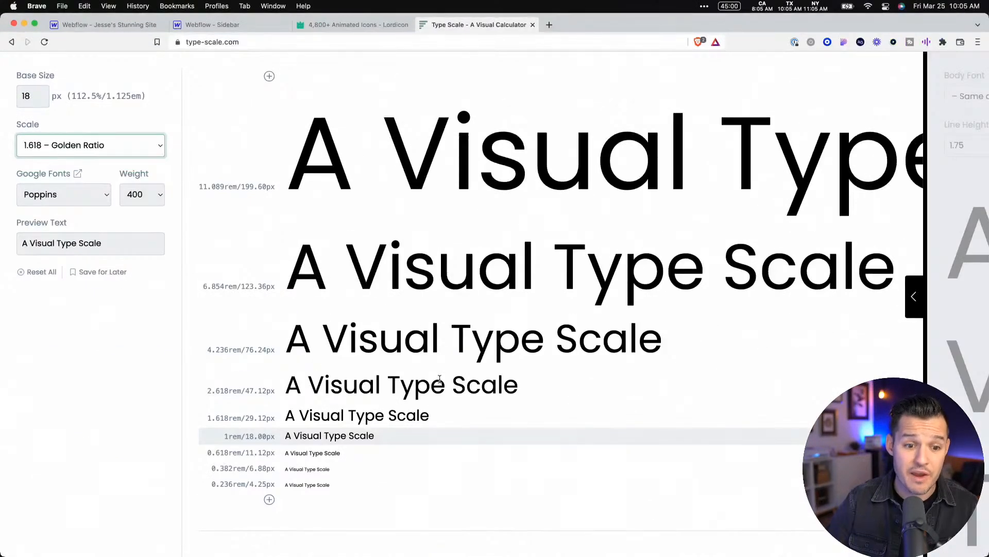
Set the type scale ratio to 1.250 – Major Third and add one smaller size below the scale
{"action": "left_click", "coordinate": [84, 145]}
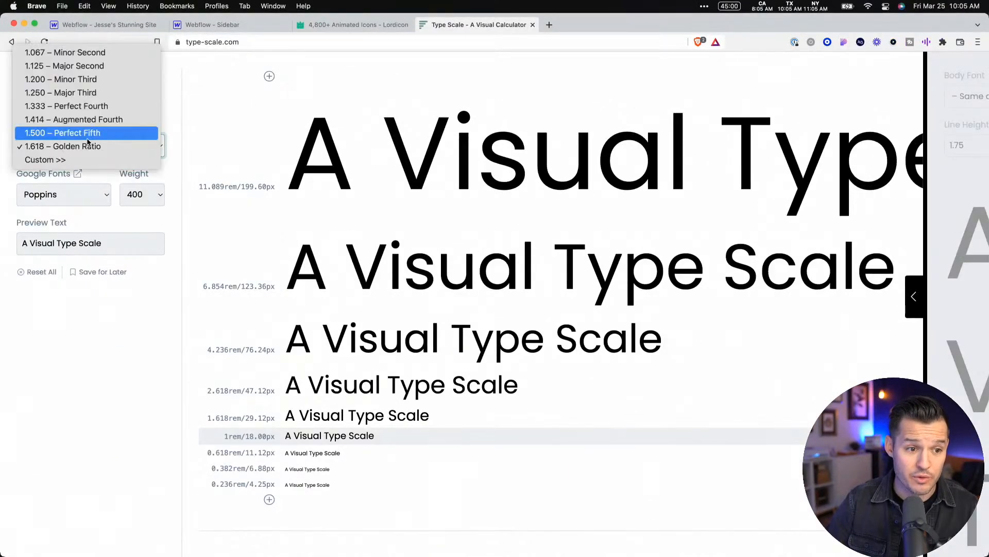
{"action": "left_click", "coordinate": [86, 96]}
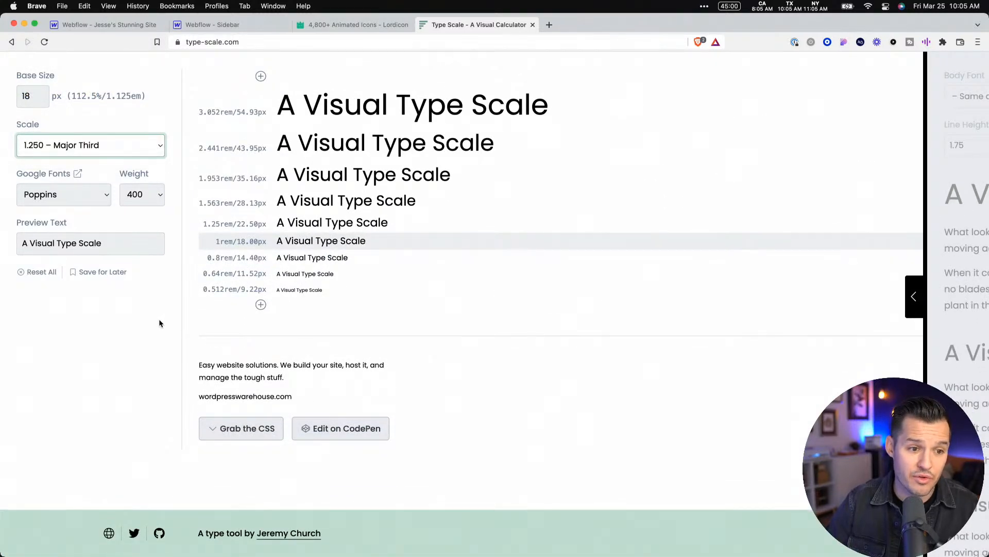
{"action": "left_click", "coordinate": [96, 195]}
{"action": "left_click", "coordinate": [96, 196]}
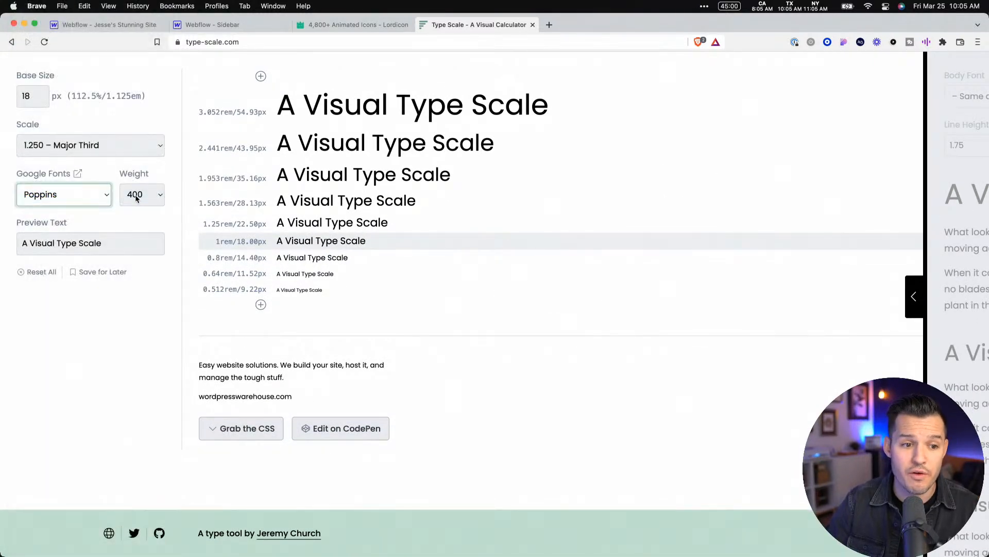
{"action": "left_click", "coordinate": [125, 245]}
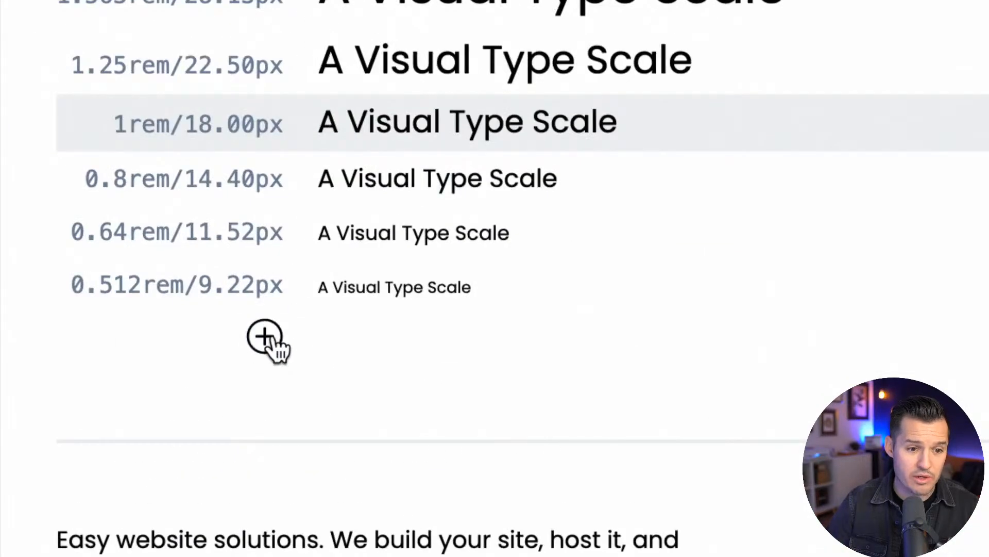
{"action": "left_click", "coordinate": [265, 338]}
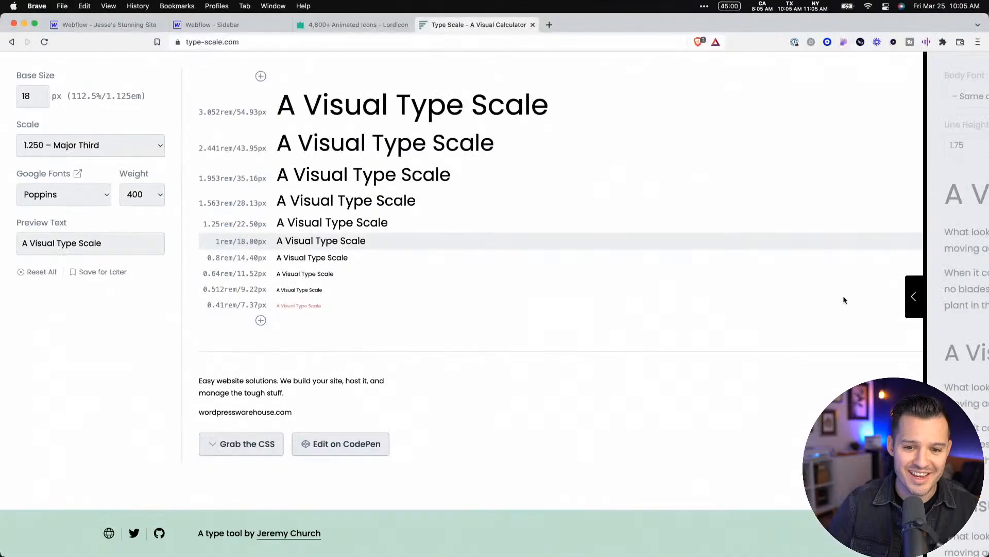
Show the generated CSS for the type scale and review its body and heading font rules
{"action": "left_click", "coordinate": [227, 447]}
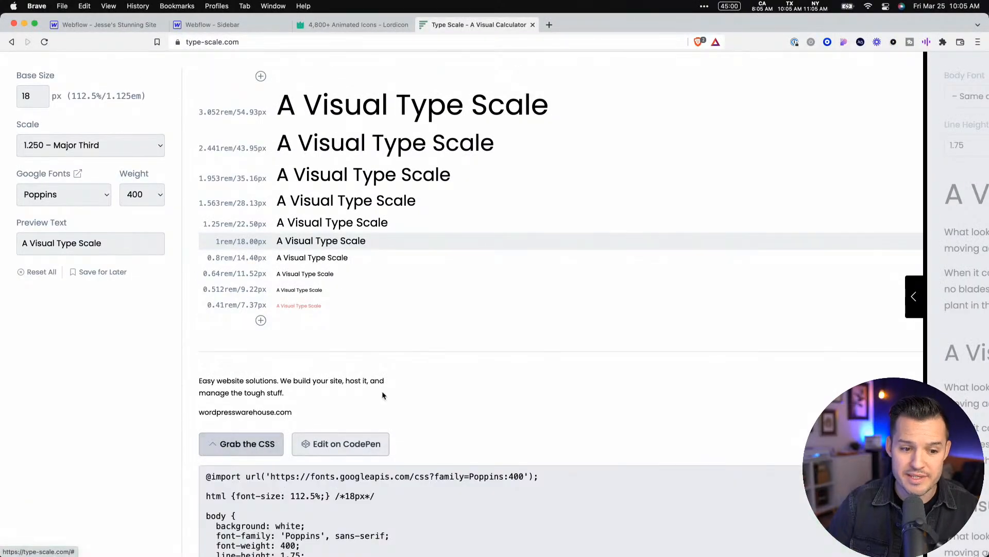
{"action": "scroll", "coordinate": [381, 391], "scroll_direction": "down", "scroll_amount": 5}
{"action": "scroll", "coordinate": [317, 420], "scroll_direction": "down", "scroll_amount": 3}
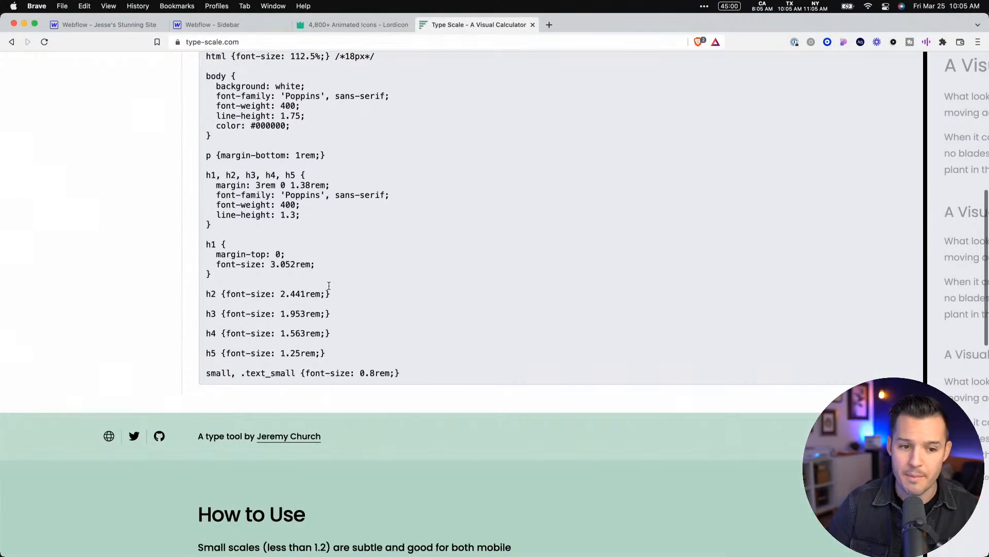
{"action": "scroll", "coordinate": [328, 284], "scroll_direction": "up", "scroll_amount": 1}
{"action": "scroll", "coordinate": [309, 268], "scroll_direction": "up", "scroll_amount": 7}
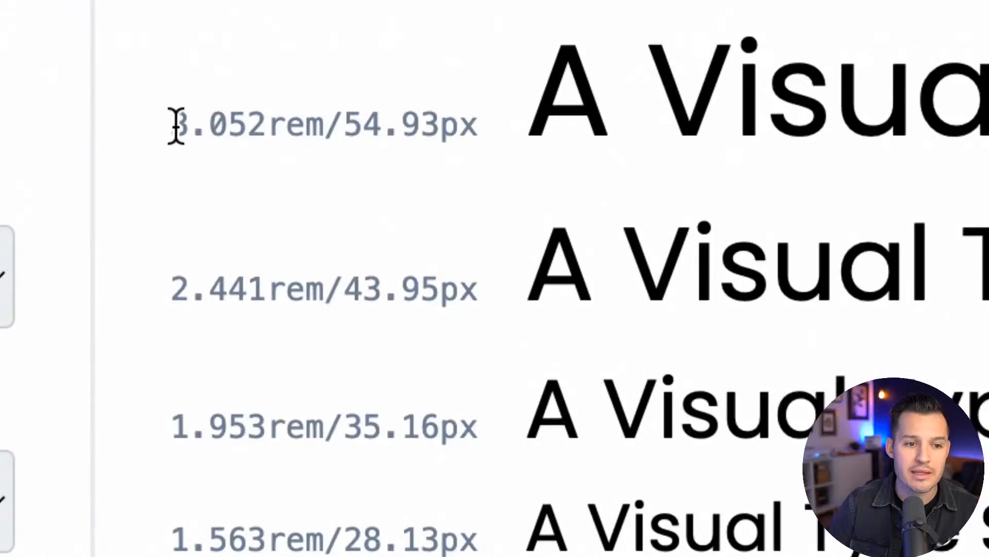
Highlight the rem and pixel sizes of the largest heading, then expand and collapse the body text preview
{"action": "left_click_drag", "start_coordinate": [199, 112], "coordinate": [242, 112]}
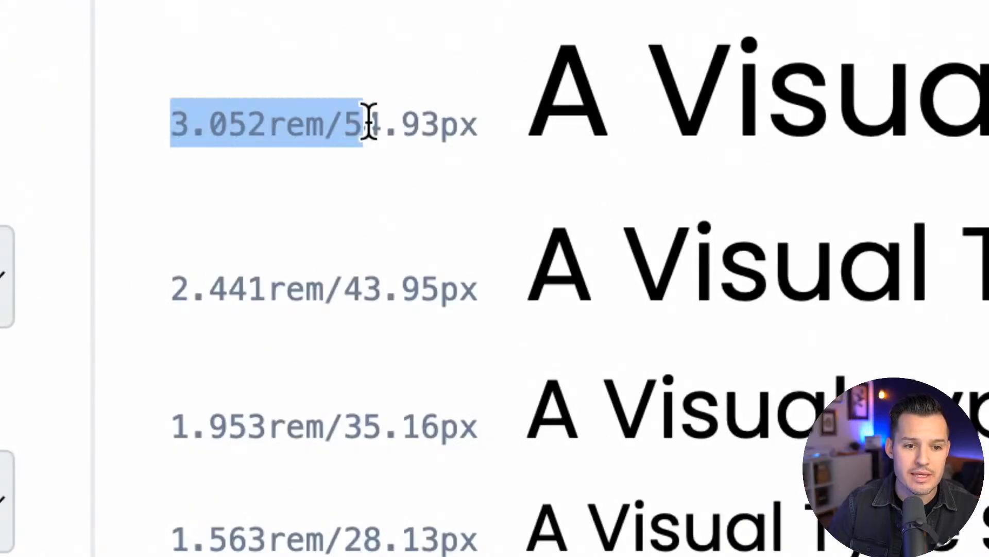
{"action": "left_click_drag", "start_coordinate": [369, 124], "coordinate": [474, 125]}
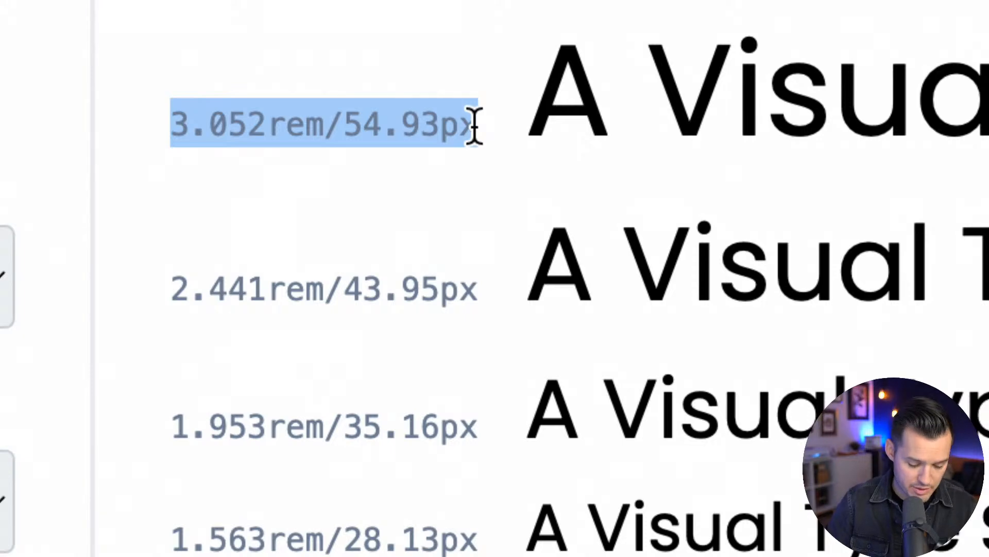
{"action": "left_click", "coordinate": [304, 136]}
{"action": "left_click_drag", "start_coordinate": [323, 128], "coordinate": [181, 130]}
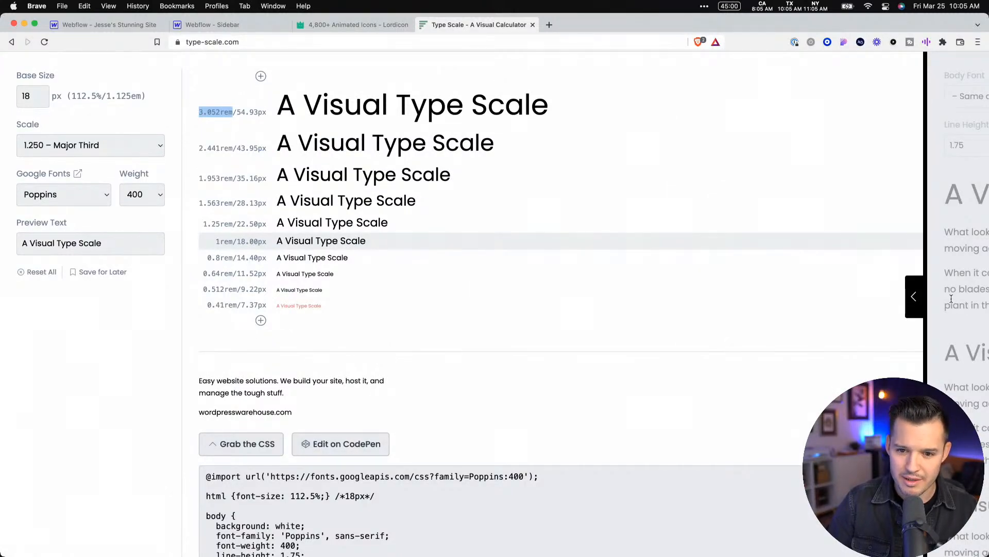
{"action": "left_click", "coordinate": [921, 302]}
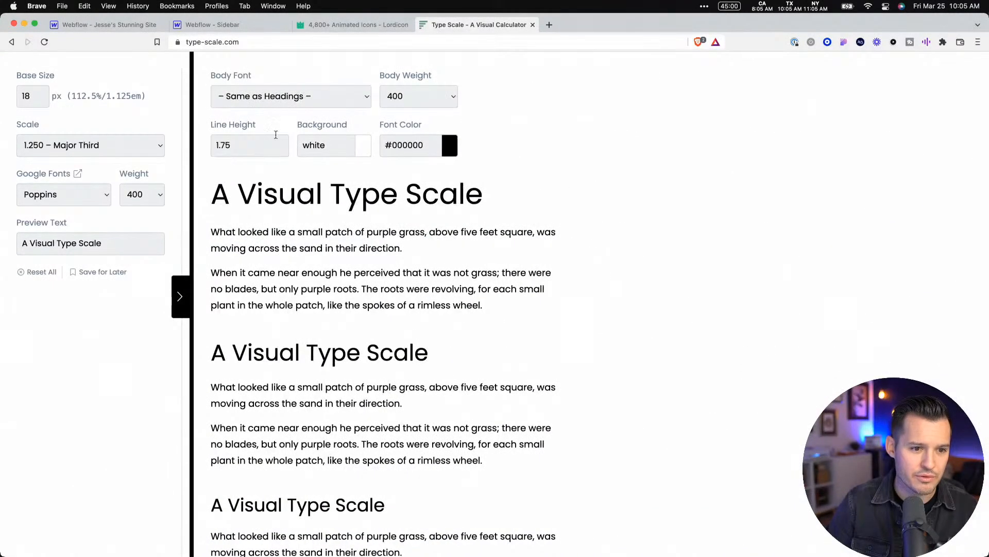
{"action": "left_click", "coordinate": [180, 297]}
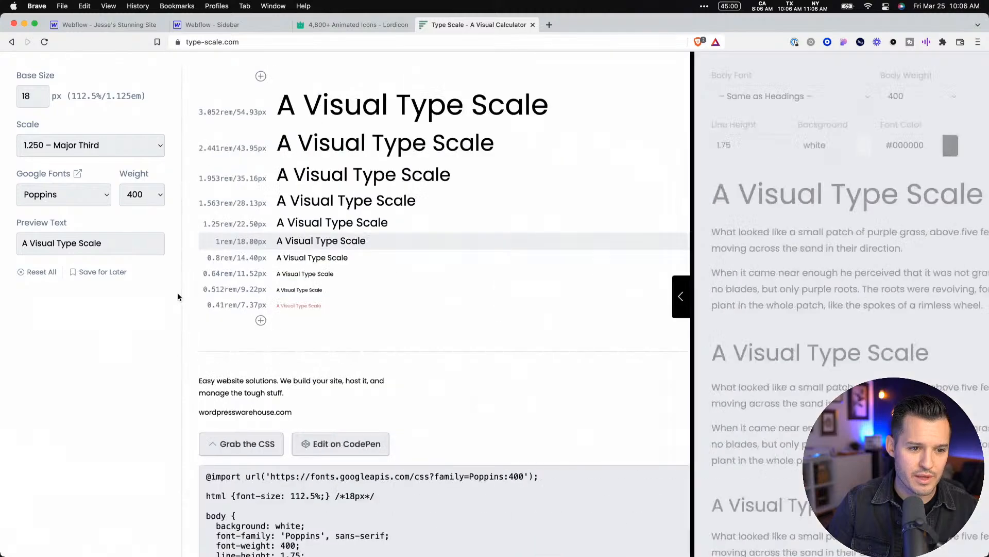
Switch to Figma and inspect the font size settings of the largest Body Copy text
{"action": "key", "text": "ctrl+Left"}
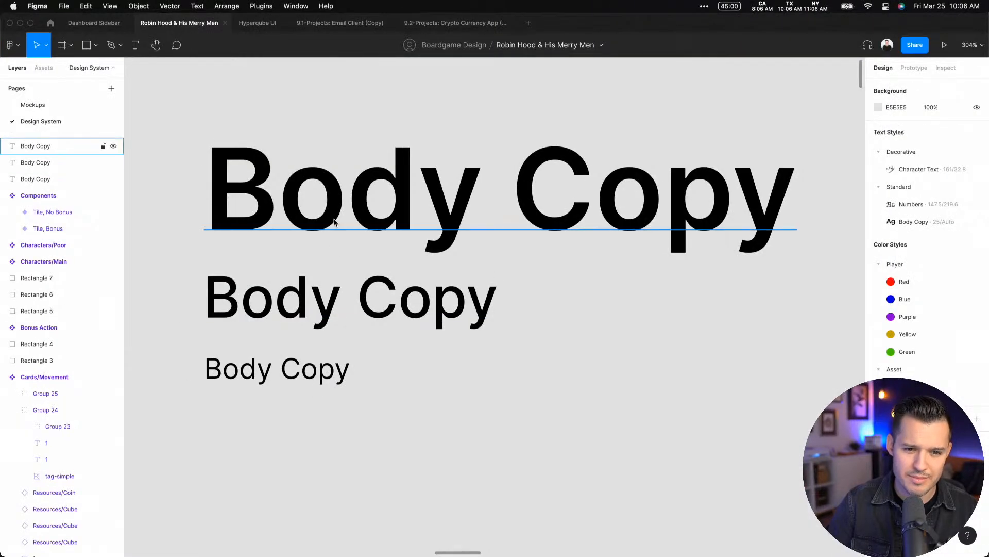
{"action": "left_click", "coordinate": [331, 221]}
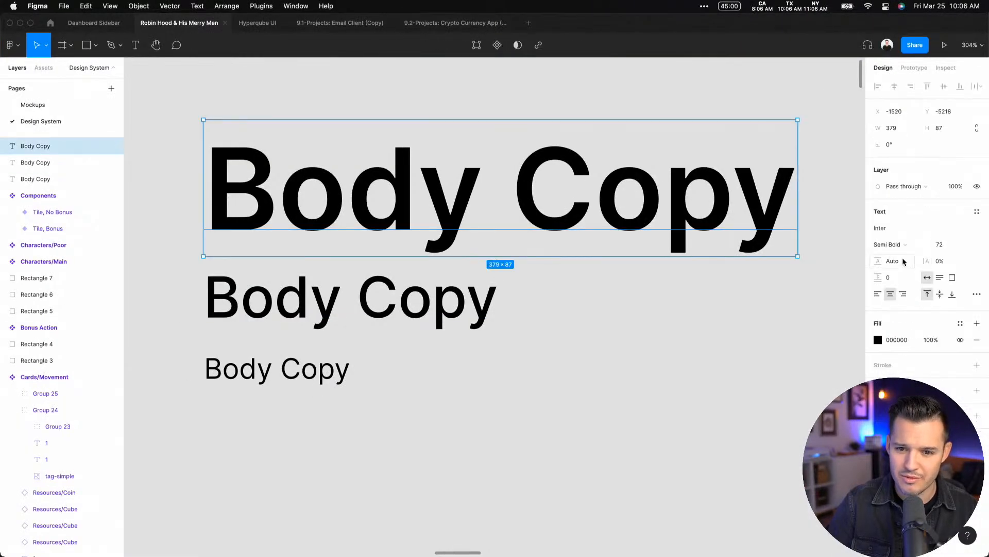
{"action": "left_click", "coordinate": [943, 245]}
{"action": "type", "text": "1.052rem"}
{"action": "key", "text": "Tab"}
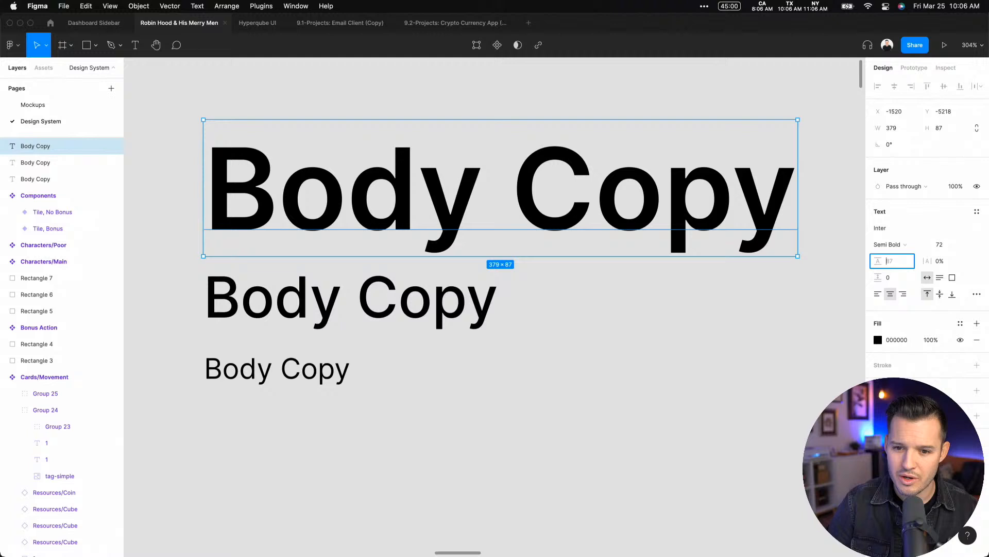
{"action": "left_click", "coordinate": [967, 249]}
{"action": "left_click", "coordinate": [968, 249]}
{"action": "left_click", "coordinate": [752, 387]}
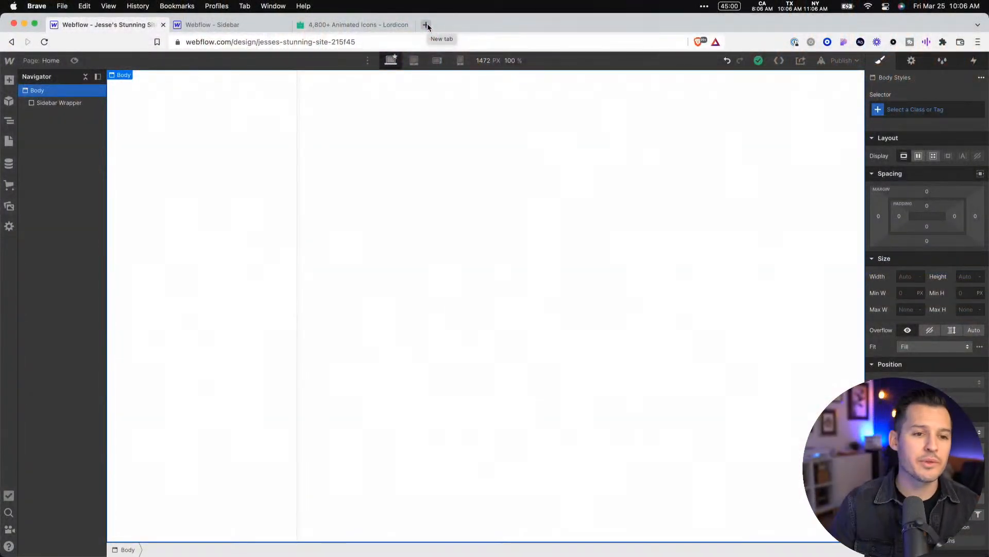
View the Dashboard Sidebar design in Figma, then switch to the Lordicon animated icons page in the browser
{"action": "key", "text": "super+Tab"}
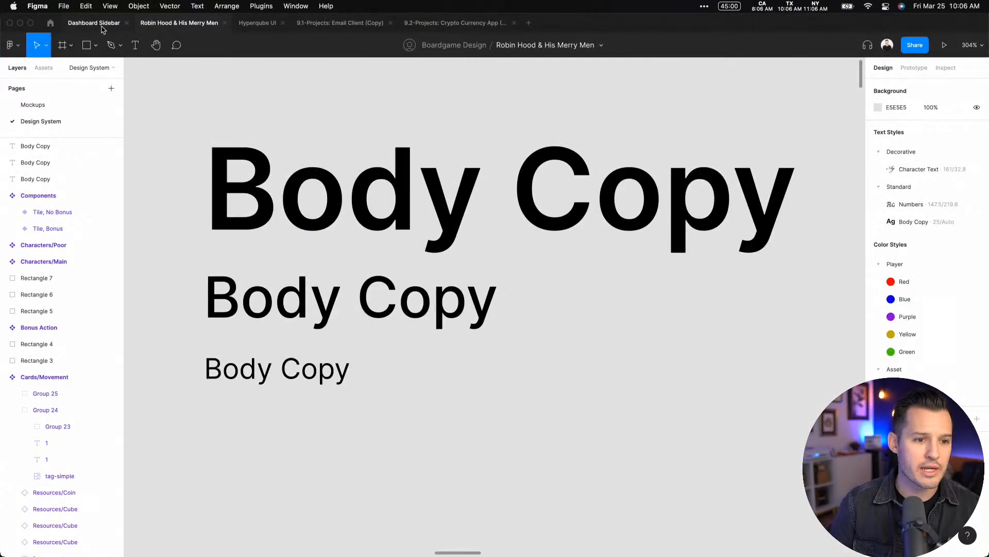
{"action": "left_click", "coordinate": [102, 29]}
{"action": "scroll", "coordinate": [606, 205], "scroll_direction": "left", "scroll_amount": 2}
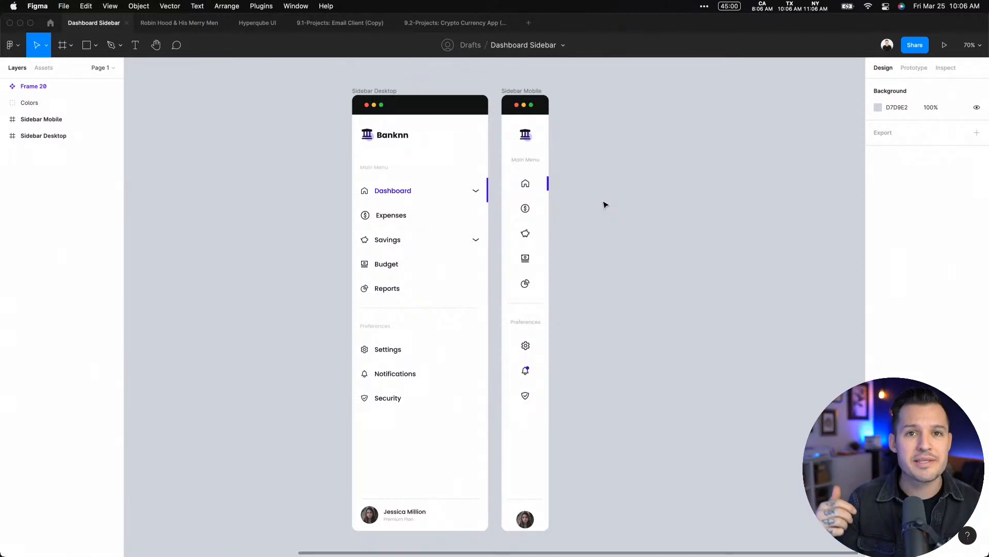
{"action": "key", "text": "super+Tab"}
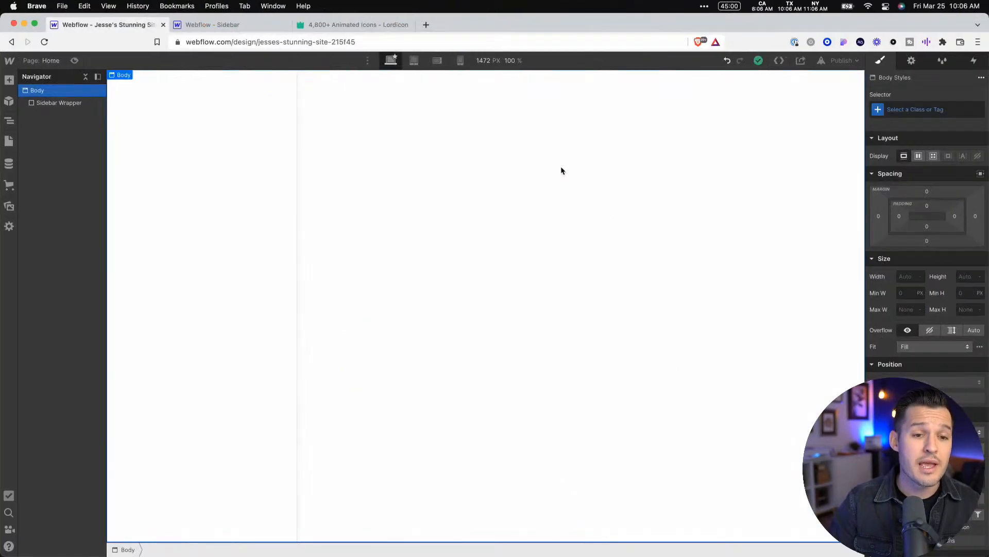
{"action": "left_click", "coordinate": [333, 25]}
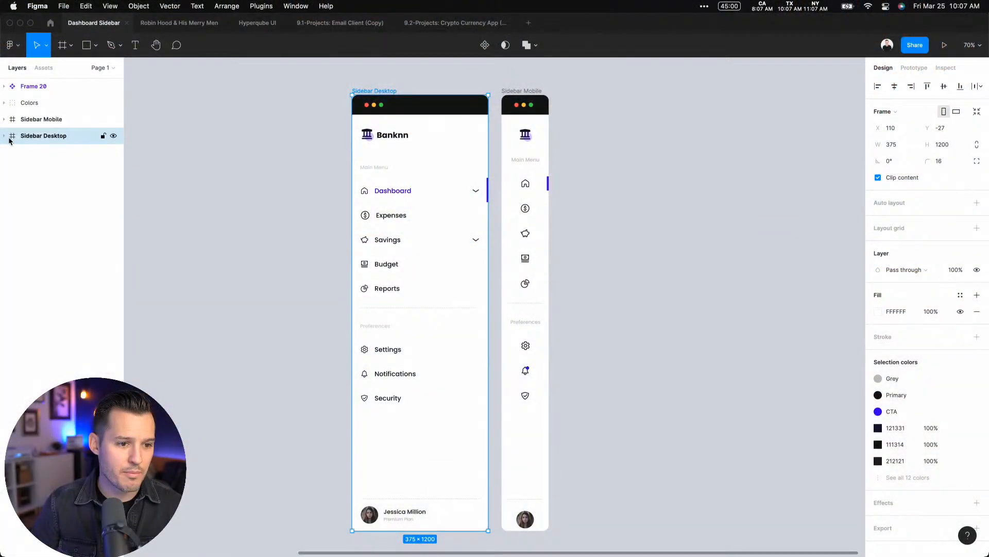
Select the Banknn logo and the profile avatar in the Sidebar Desktop frame and add a PNG export setting to both
{"action": "left_click", "coordinate": [6, 137]}
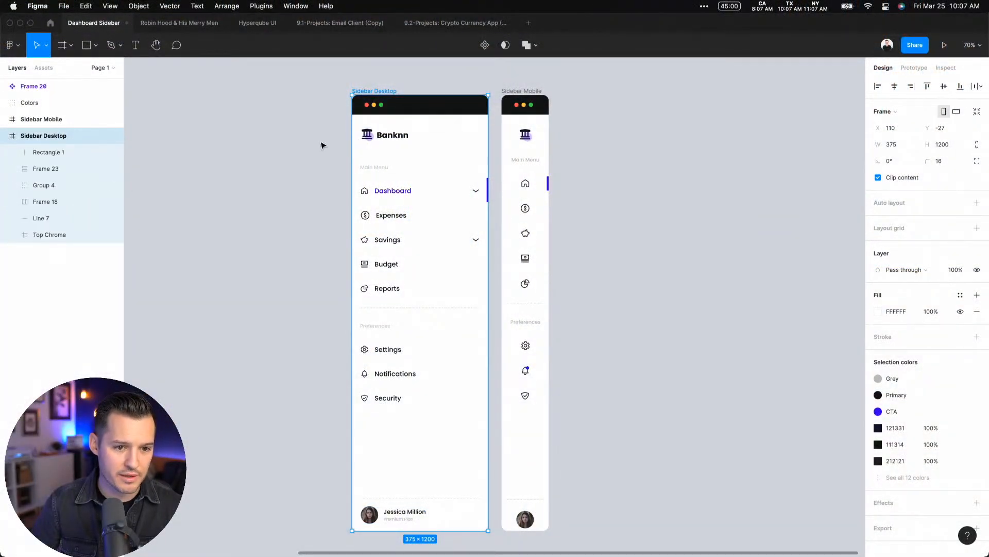
{"action": "left_click", "coordinate": [395, 137]}
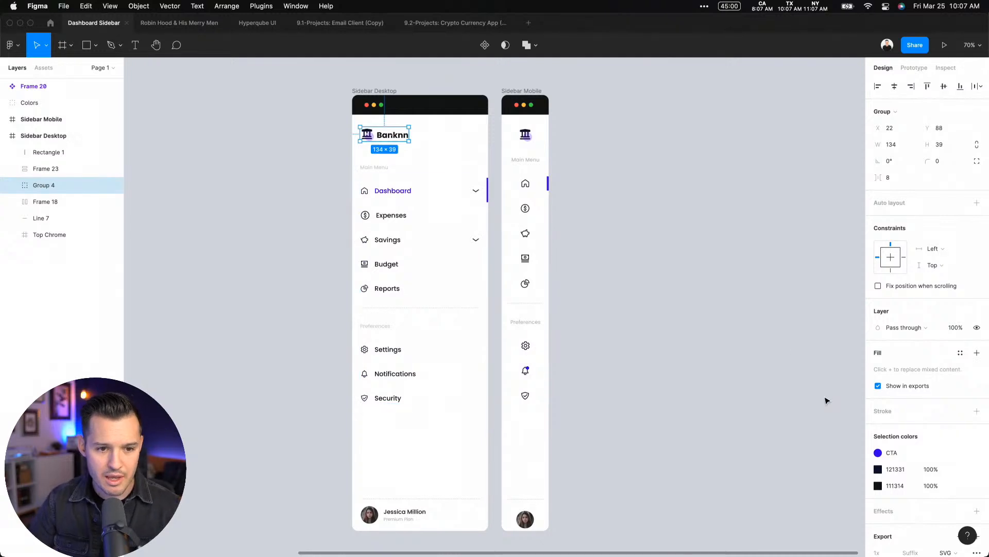
{"action": "left_click", "coordinate": [370, 516], "text": "shift"}
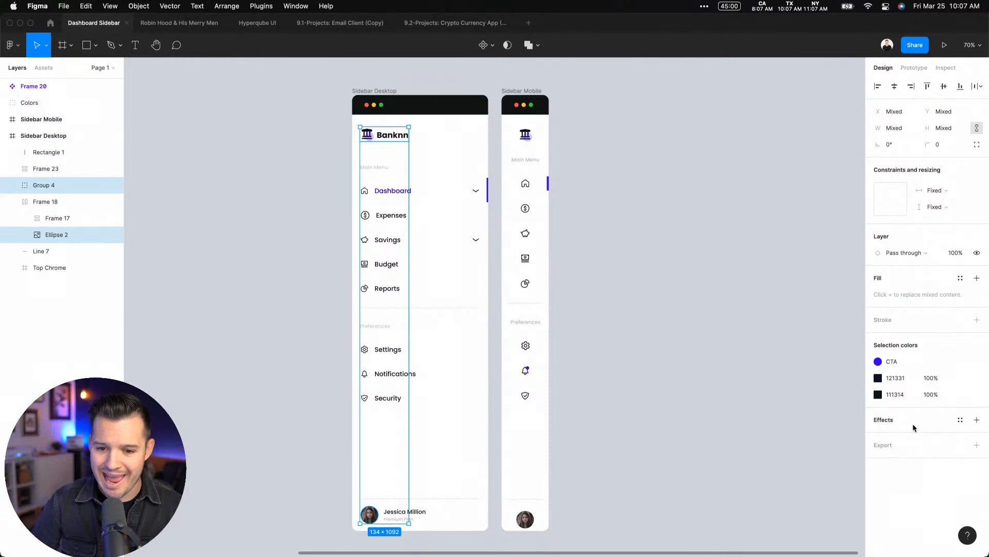
{"action": "left_click", "coordinate": [922, 449]}
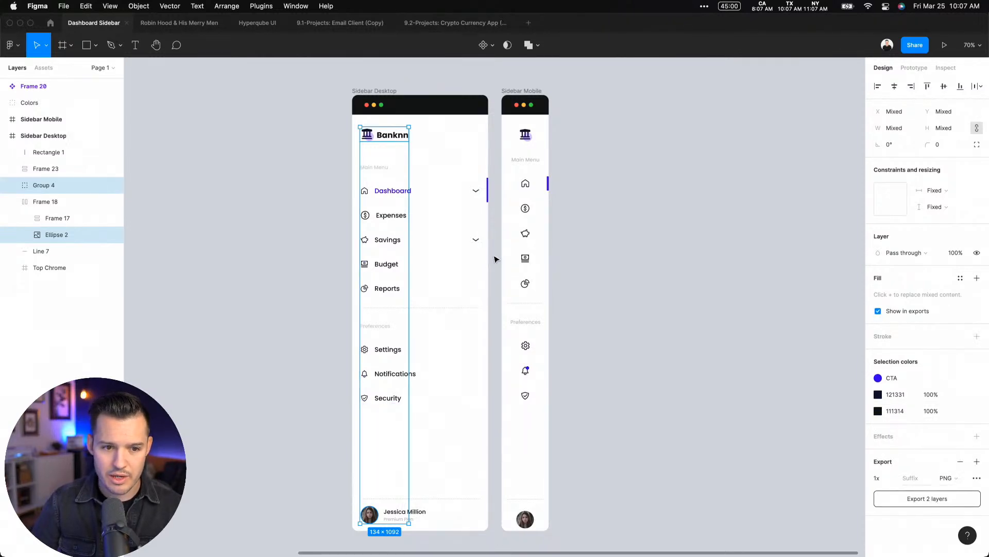
Export only the Banknn logo group to the Desktop as an SVG file named logo
{"action": "left_click", "coordinate": [611, 133]}
{"action": "left_click", "coordinate": [386, 138]}
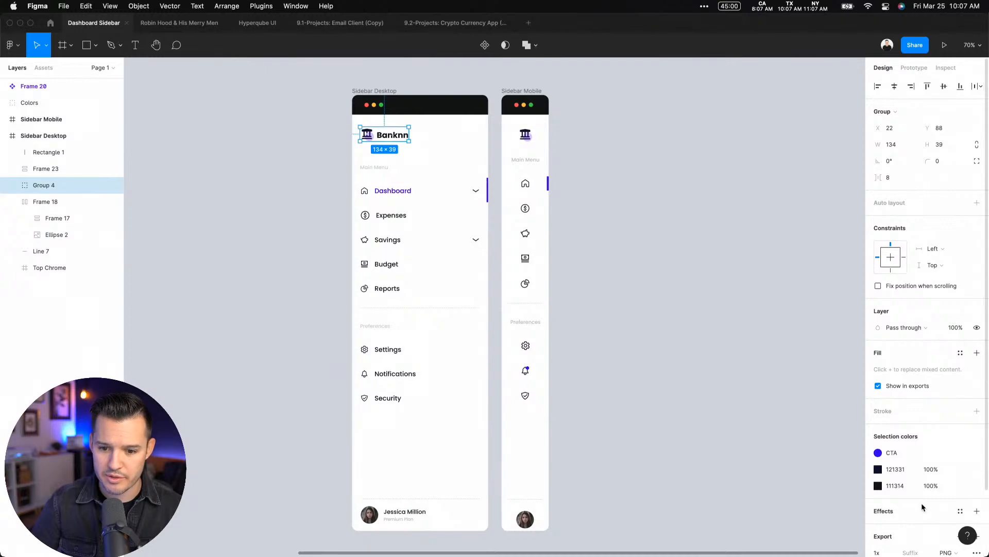
{"action": "scroll", "coordinate": [921, 506], "scroll_direction": "down", "scroll_amount": 3}
{"action": "left_click", "coordinate": [900, 498]}
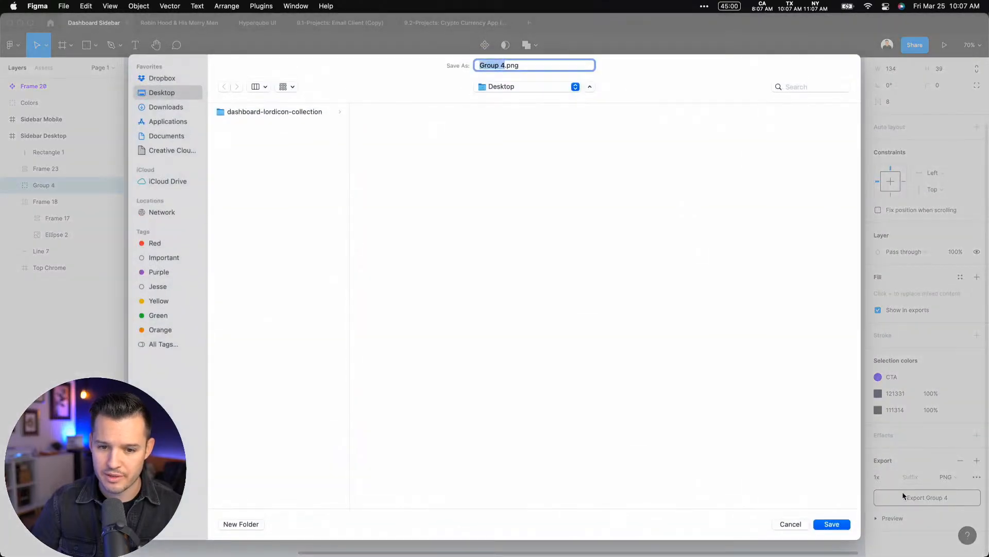
{"action": "left_click", "coordinate": [799, 524]}
{"action": "left_click", "coordinate": [947, 476]}
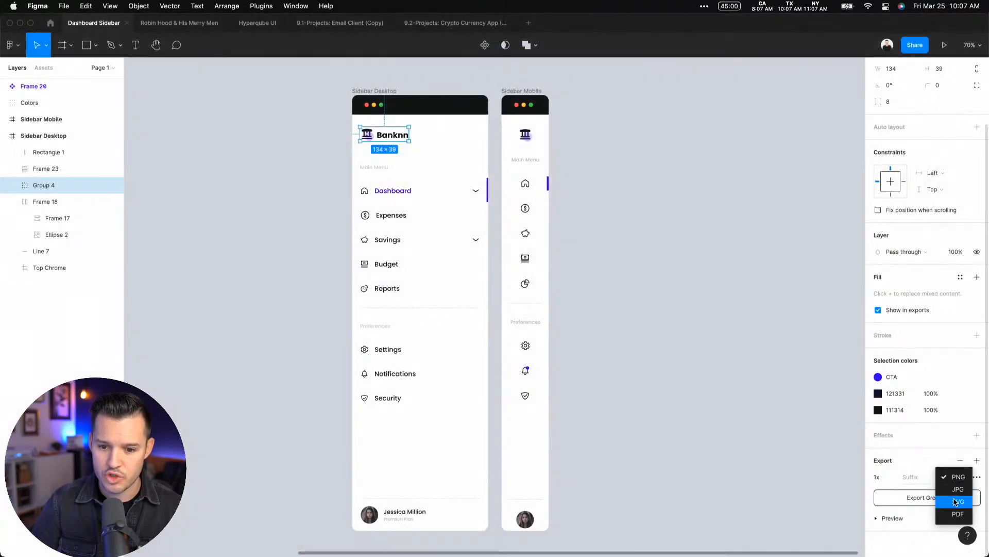
{"action": "left_click", "coordinate": [956, 502]}
{"action": "left_click", "coordinate": [913, 498]}
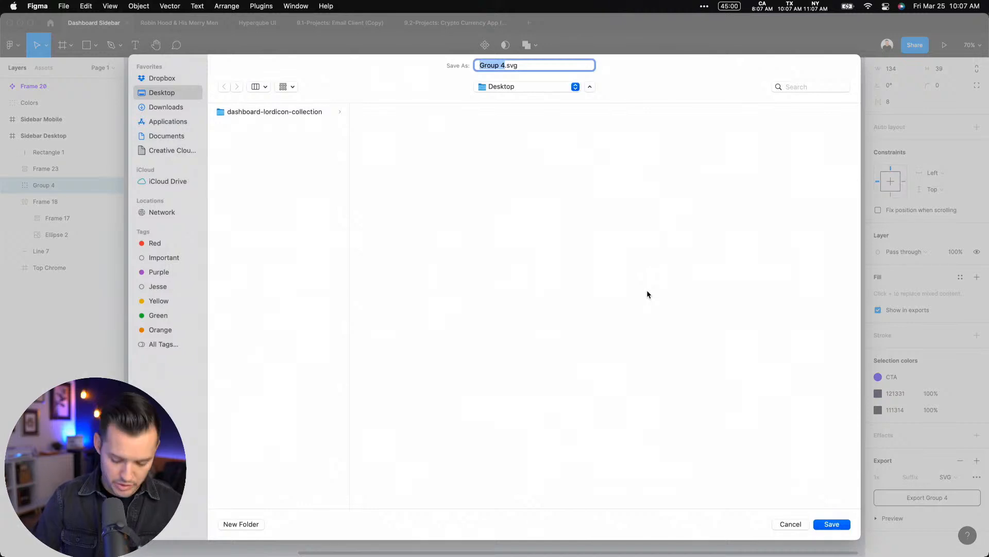
{"action": "key", "text": "BackSpace"}
{"action": "key", "text": "Return"}
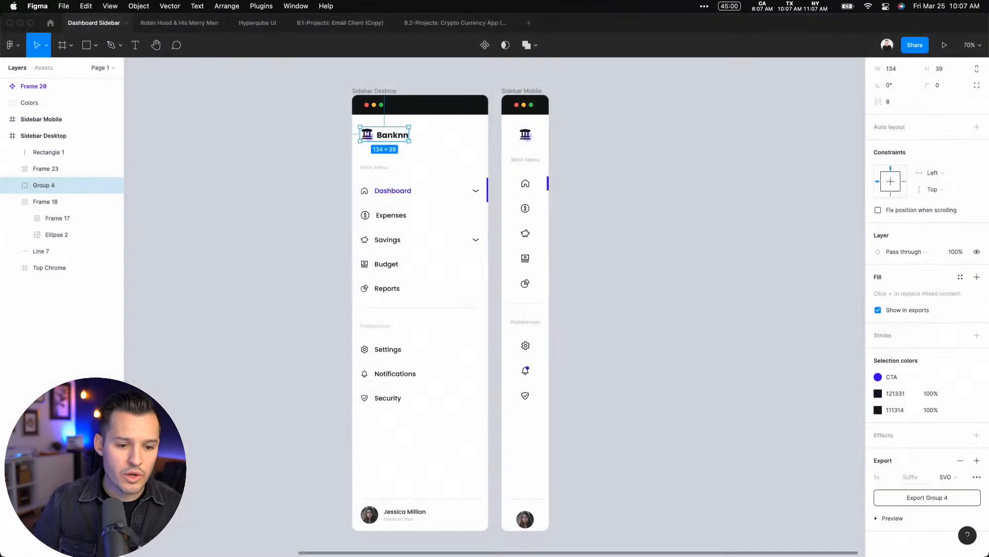
Export the profile avatar image to the Desktop as a PNG file named avatar
{"action": "double_click", "coordinate": [369, 515]}
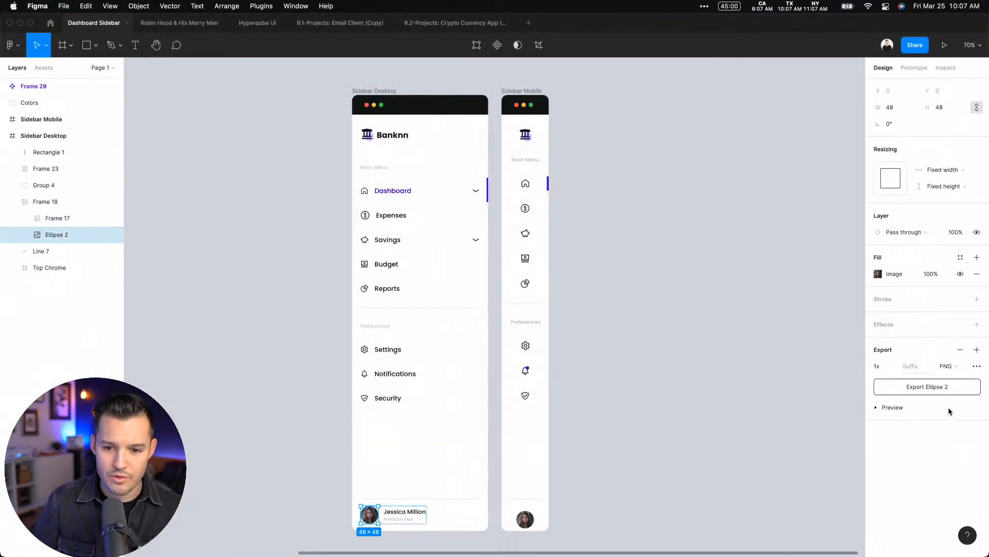
{"action": "left_click", "coordinate": [883, 391]}
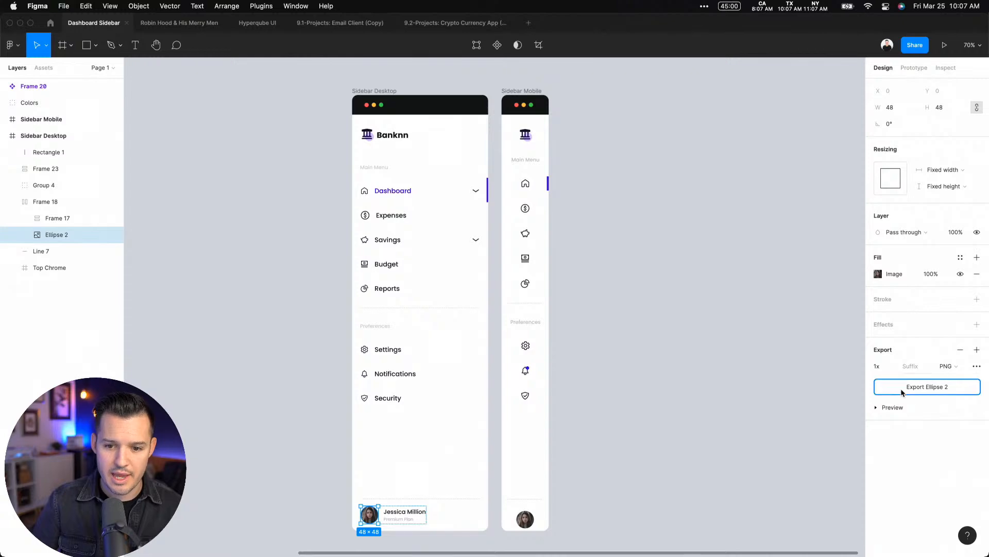
{"action": "type", "text": "avatar"}
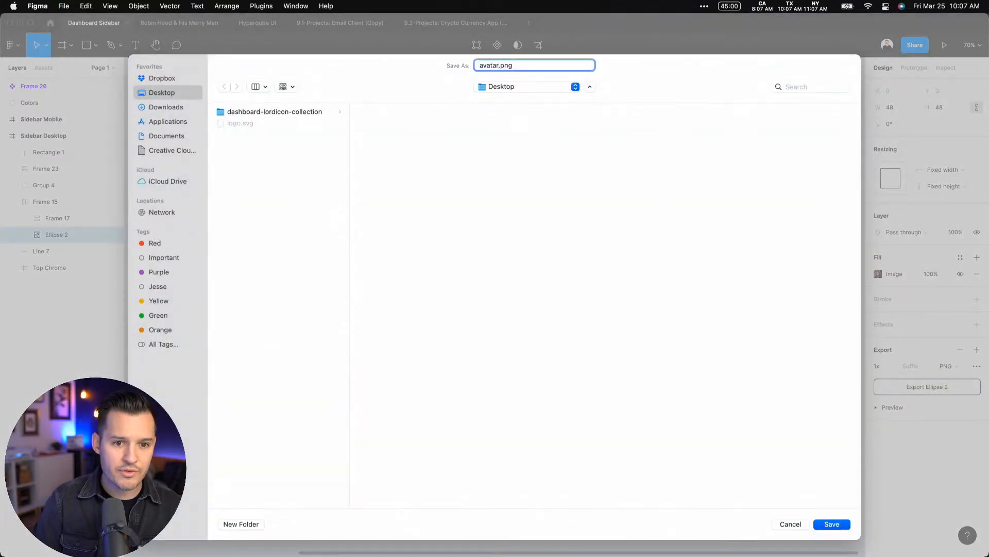
{"action": "key", "text": "Return"}
Switch to the Webflow project, narrow its browser window and open the dashboard-lordicon-collection folder from the Desktop
{"action": "key", "text": "ctrl+Right"}
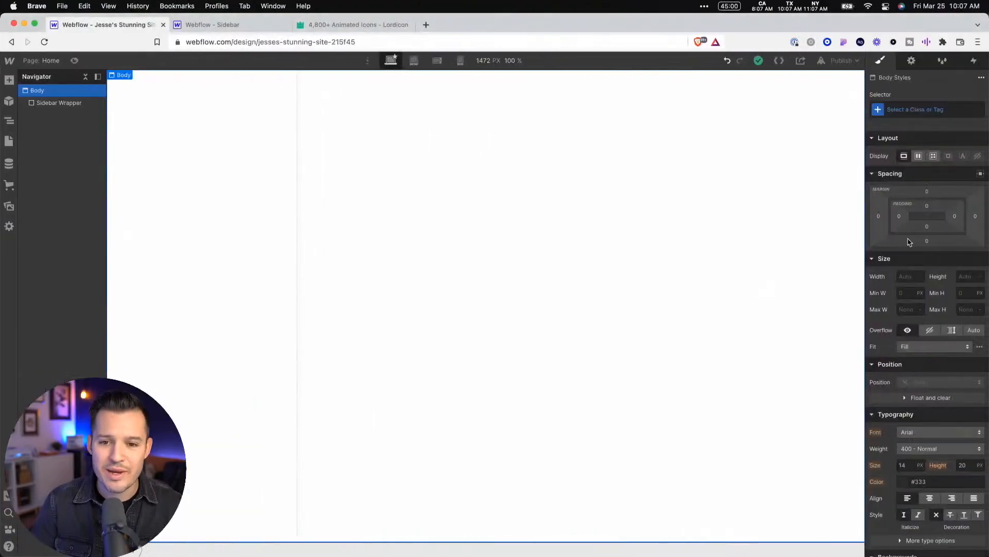
{"action": "left_click_drag", "start_coordinate": [988, 197], "coordinate": [932, 195]}
{"action": "left_click", "coordinate": [964, 189]}
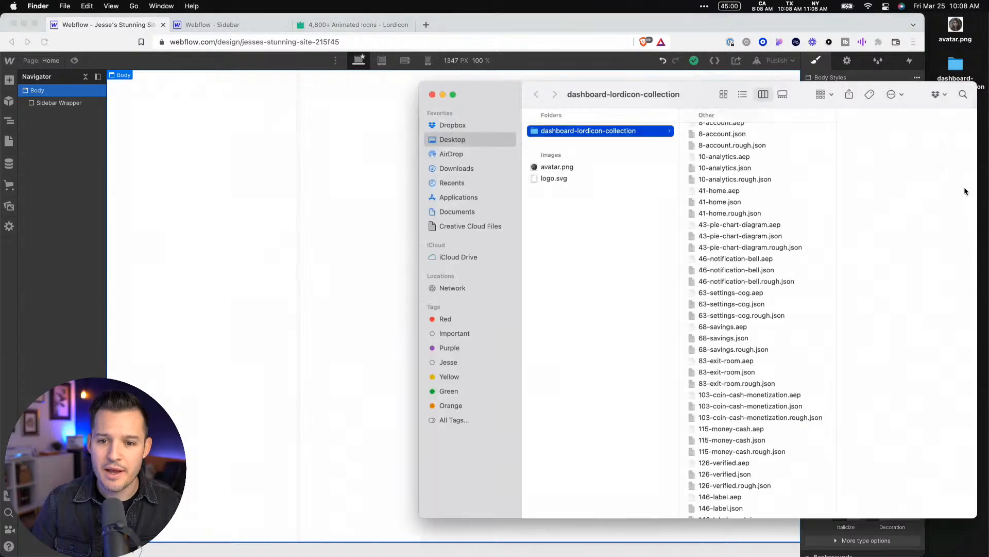
Preview the exported avatar.png and logo.svg on the Desktop beside the animated icon files in the dashboard-lordicon-collection folder
{"action": "left_click_drag", "start_coordinate": [705, 99], "coordinate": [646, 70]}
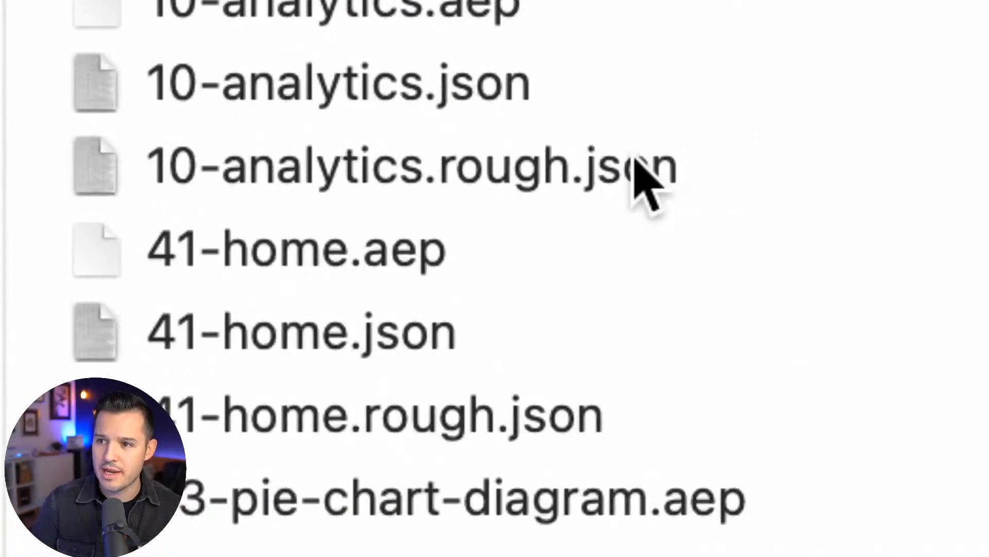
{"action": "left_click", "coordinate": [710, 158]}
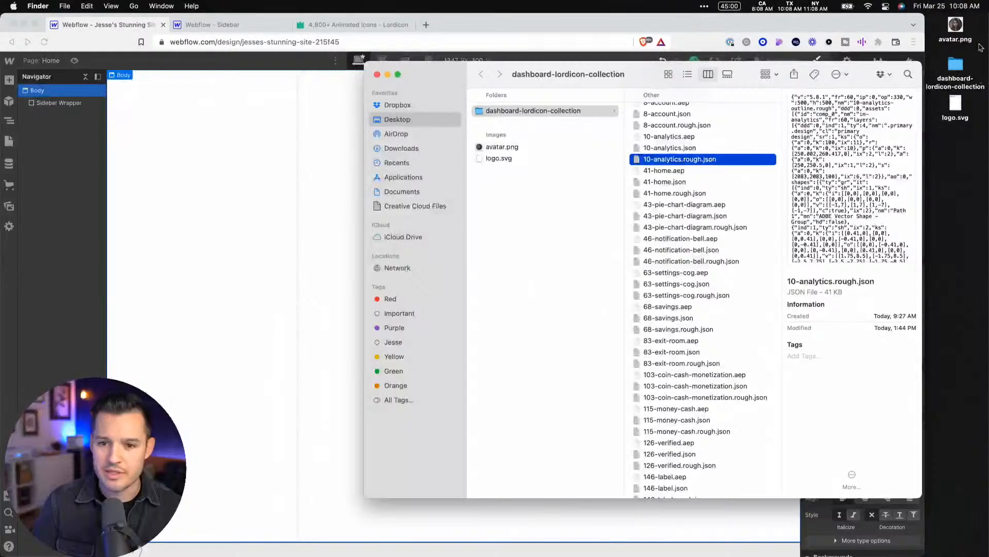
{"action": "left_click", "coordinate": [958, 26]}
{"action": "key", "text": "space"}
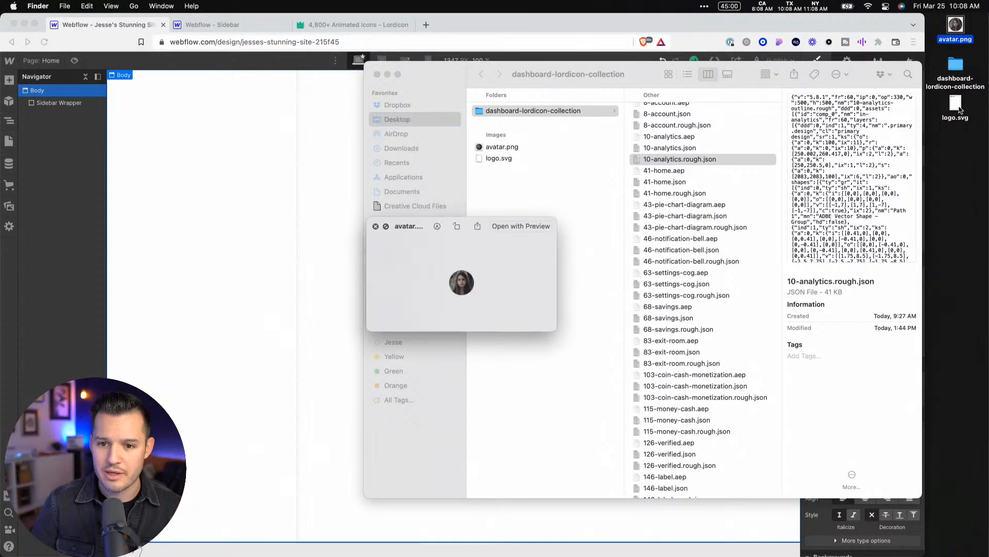
{"action": "left_click", "coordinate": [957, 105]}
{"action": "key", "text": "space"}
Switch back to the Webflow project, enlarge its browser window to the full screen and close the Lordicon page
{"action": "left_click", "coordinate": [509, 27]}
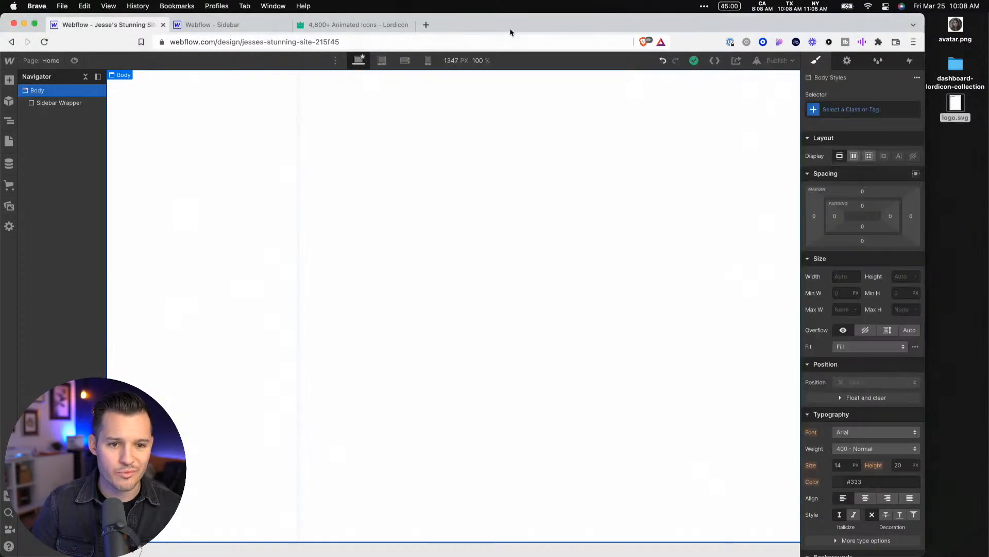
{"action": "double_click", "coordinate": [508, 21]}
{"action": "left_click", "coordinate": [410, 25]}
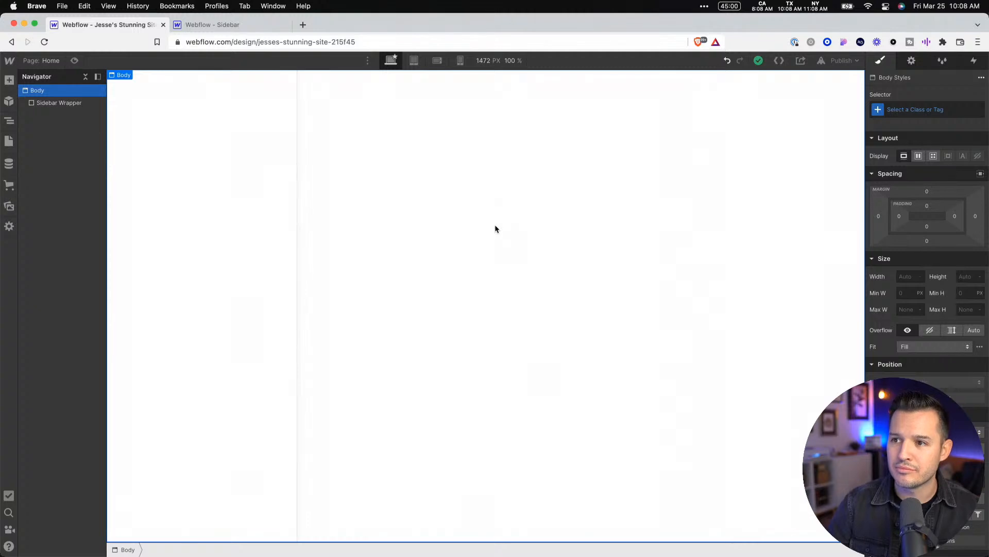
Select the Sidebar Wrapper and examine the units available for its height, leaving the unit at percent
{"action": "left_click", "coordinate": [191, 215]}
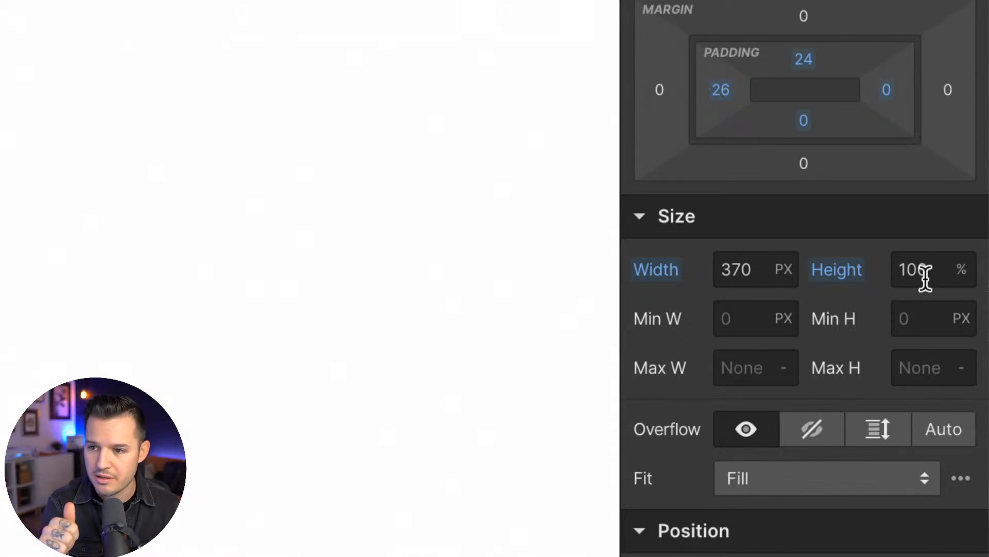
{"action": "left_click", "coordinate": [959, 271]}
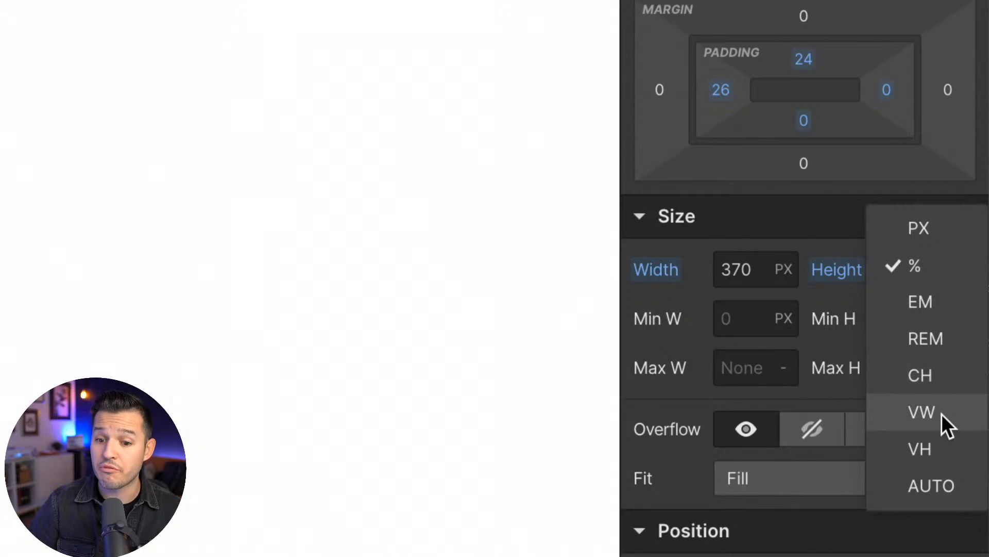
{"action": "left_click", "coordinate": [847, 297]}
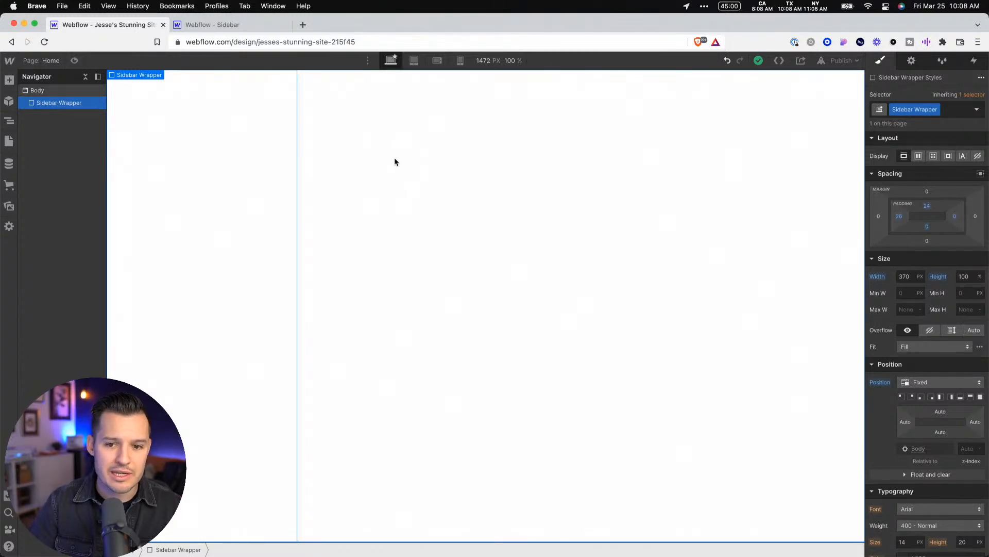
Select the Body element and try a light grey background color, #f0f0f0
{"action": "left_click", "coordinate": [415, 157]}
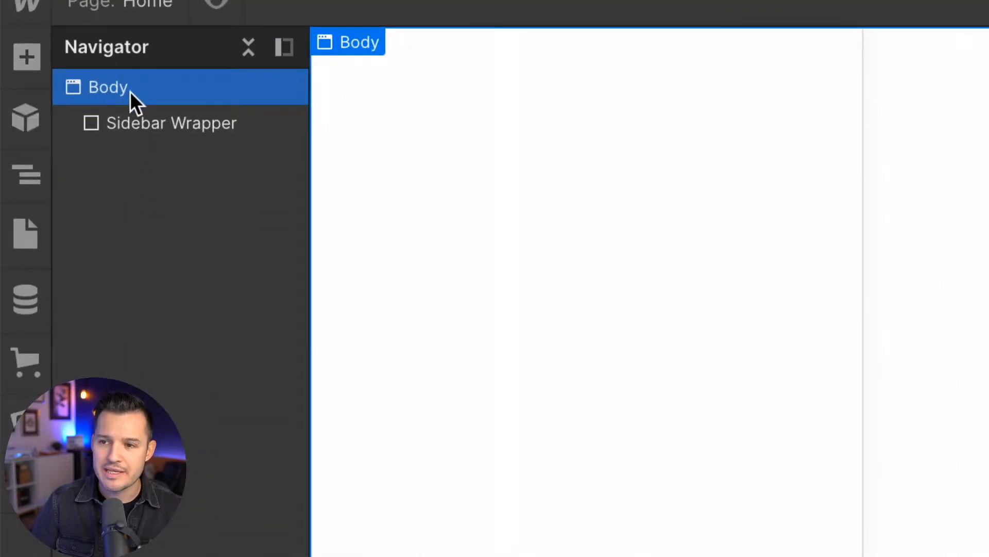
{"action": "scroll", "coordinate": [950, 392], "scroll_direction": "down", "scroll_amount": 6}
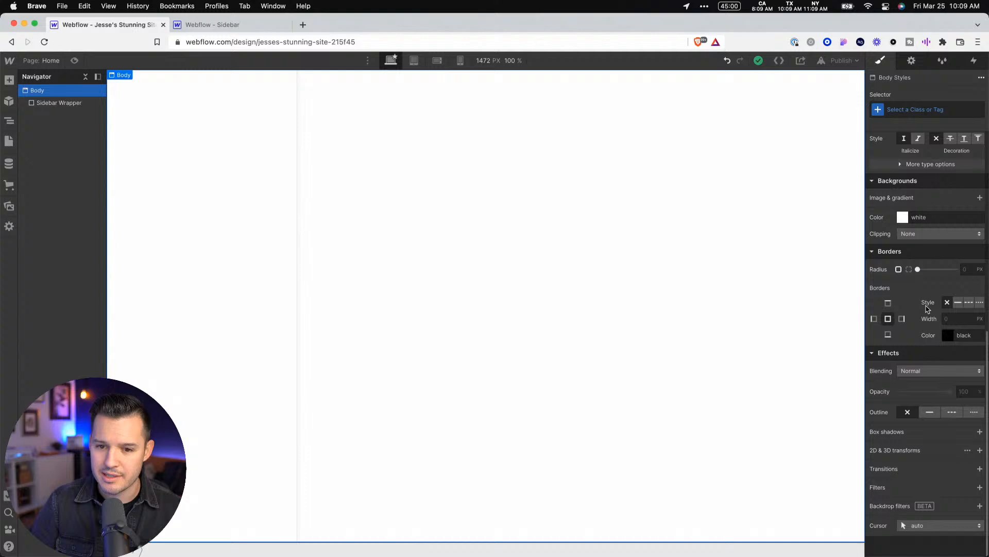
{"action": "left_click", "coordinate": [903, 217]}
{"action": "left_click_drag", "start_coordinate": [875, 238], "coordinate": [869, 236]}
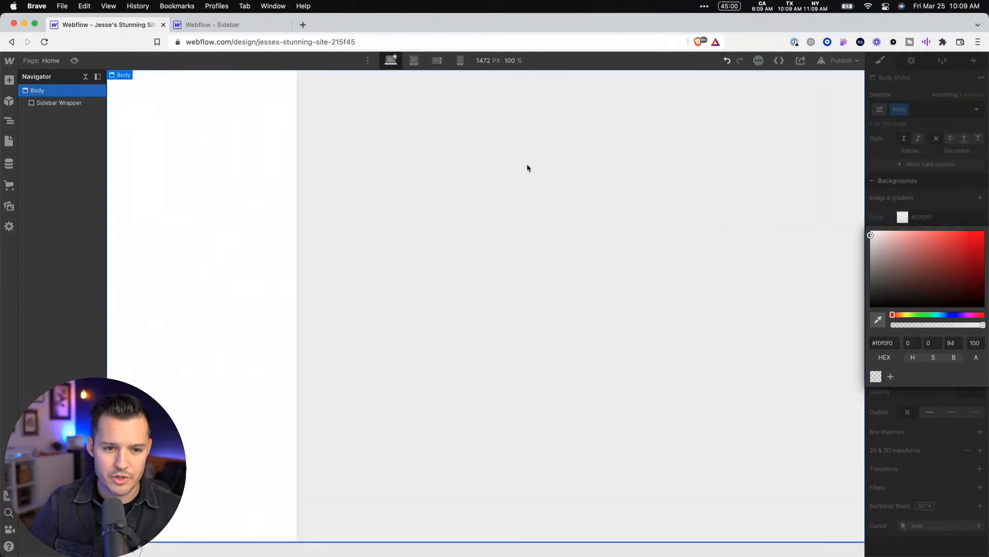
Sample the canvas color from the Figma design with ColorSnapper2 and set the Webflow Body's background color to #d6d9e3
{"action": "key", "text": "super+Tab"}
{"action": "key", "text": "super+Tab"}
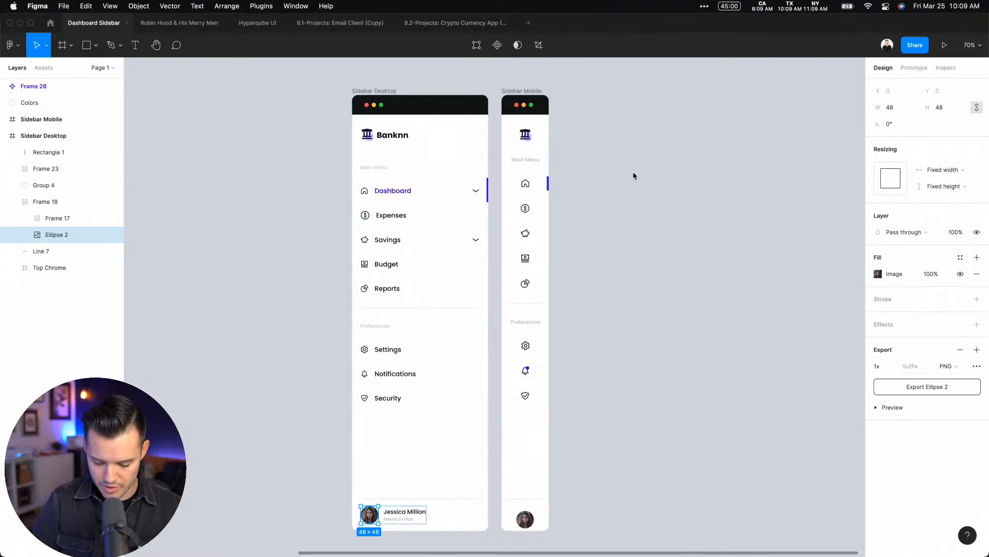
{"action": "key", "text": "super+space"}
{"action": "type", "text": "colo"}
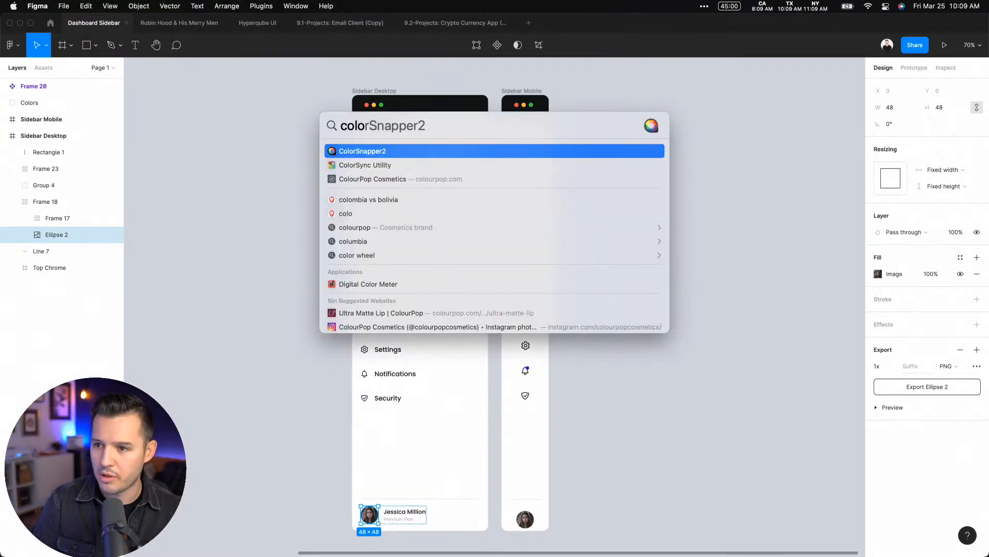
{"action": "key", "text": "Return"}
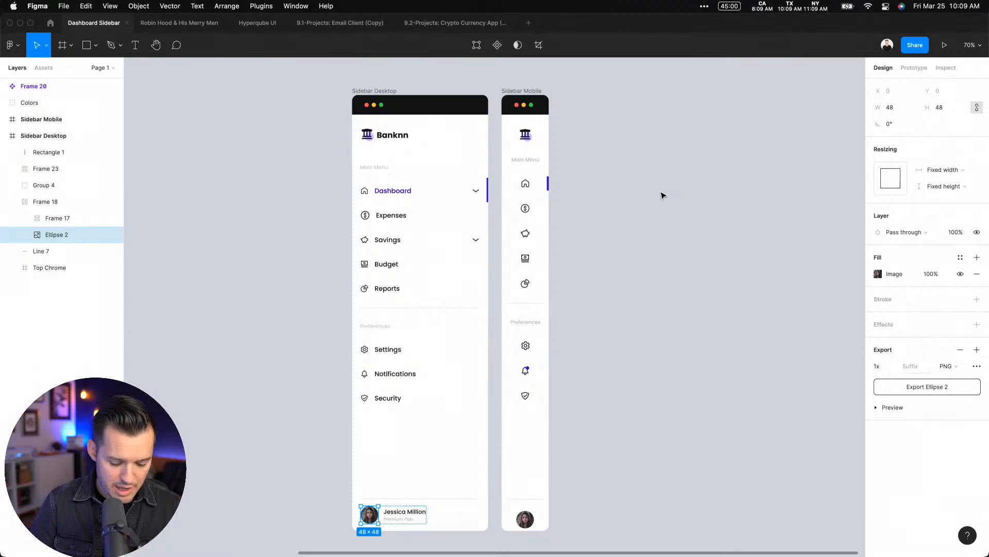
{"action": "left_click", "coordinate": [664, 164]}
{"action": "key", "text": "ctrl+Right"}
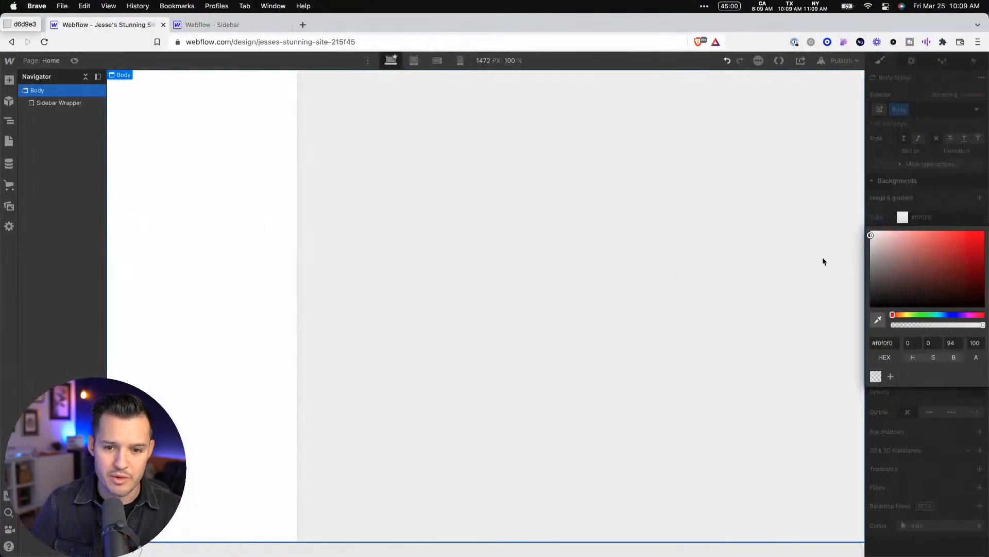
{"action": "key", "text": "Return"}
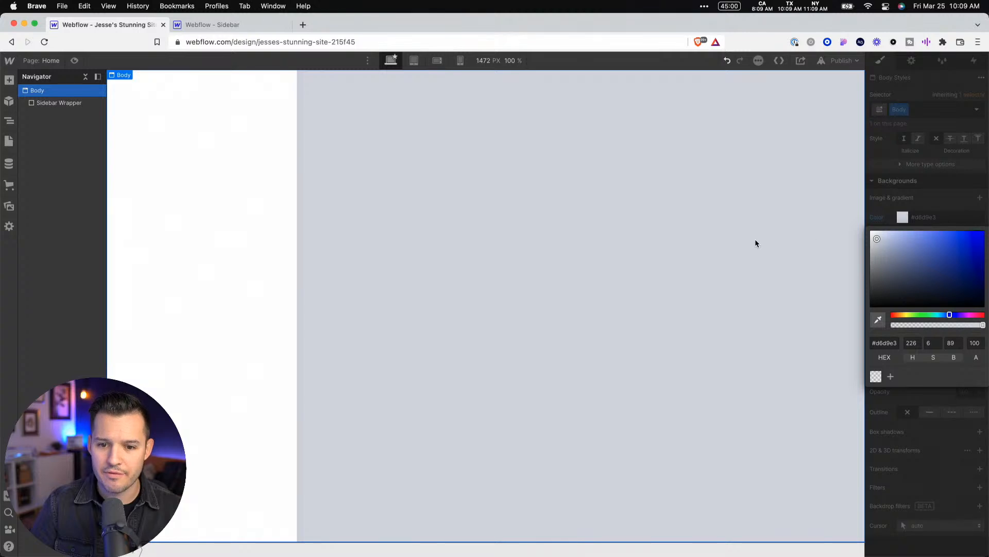
{"action": "key", "text": "d"}
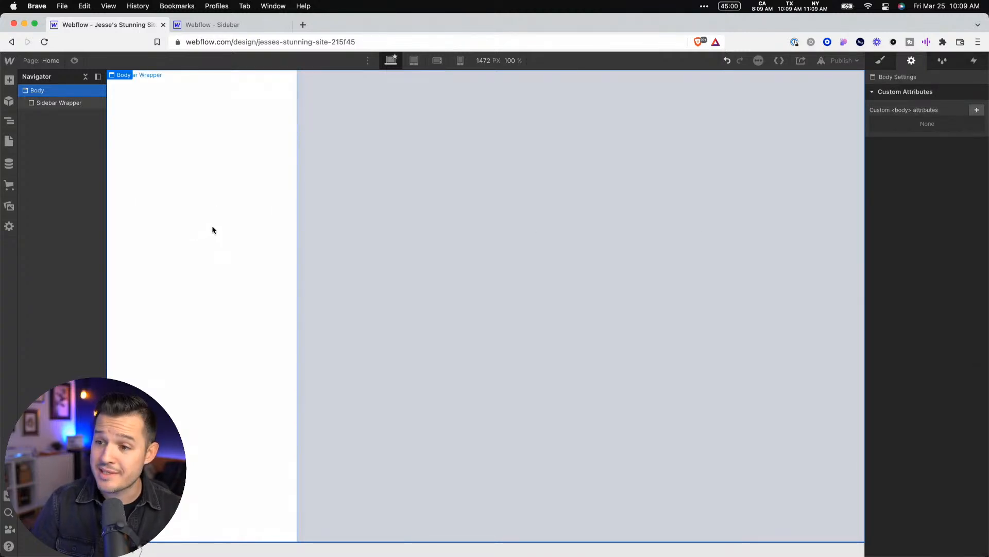
Preview the page at a narrower browser width, restore the full window width and return to editing
{"action": "left_click", "coordinate": [74, 61]}
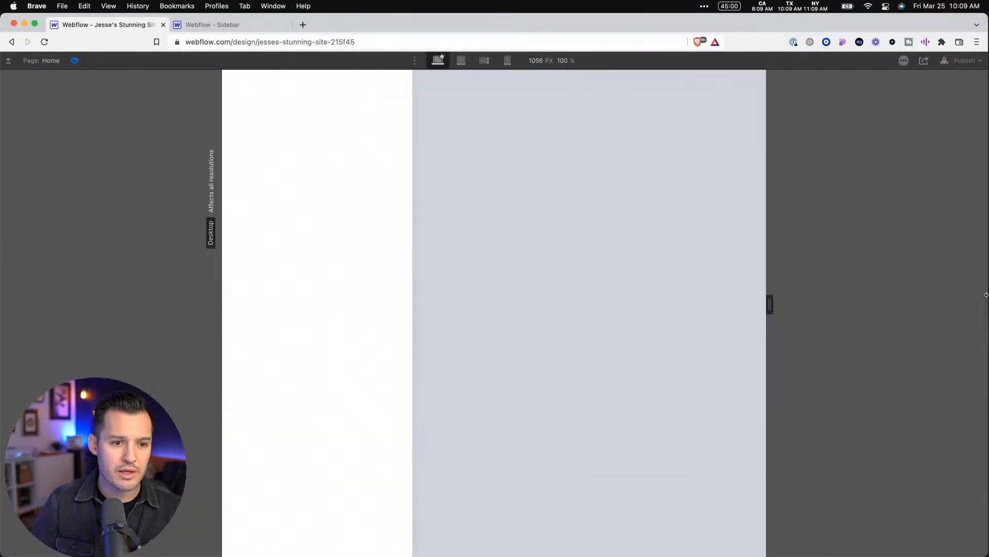
{"action": "left_click_drag", "start_coordinate": [986, 294], "coordinate": [616, 286]}
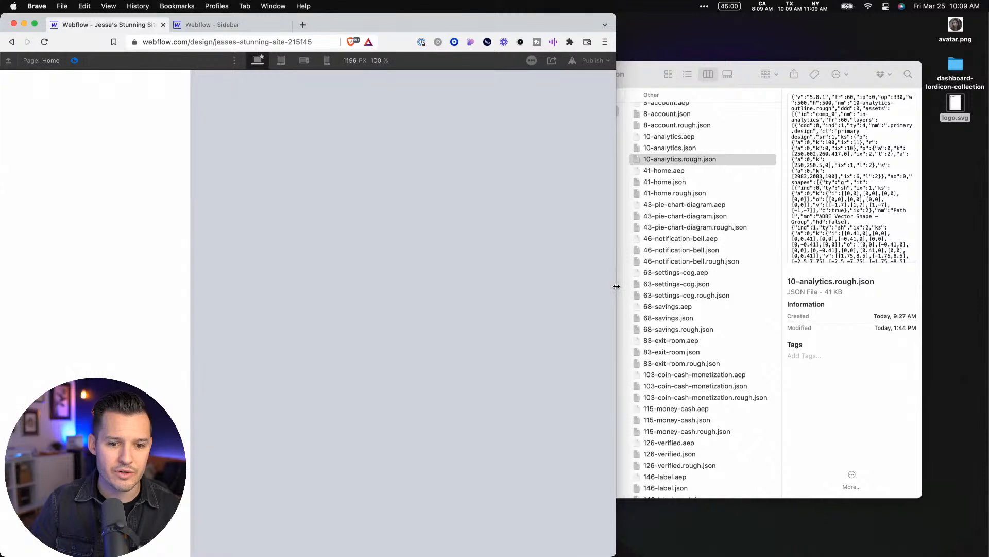
{"action": "double_click", "coordinate": [464, 30]}
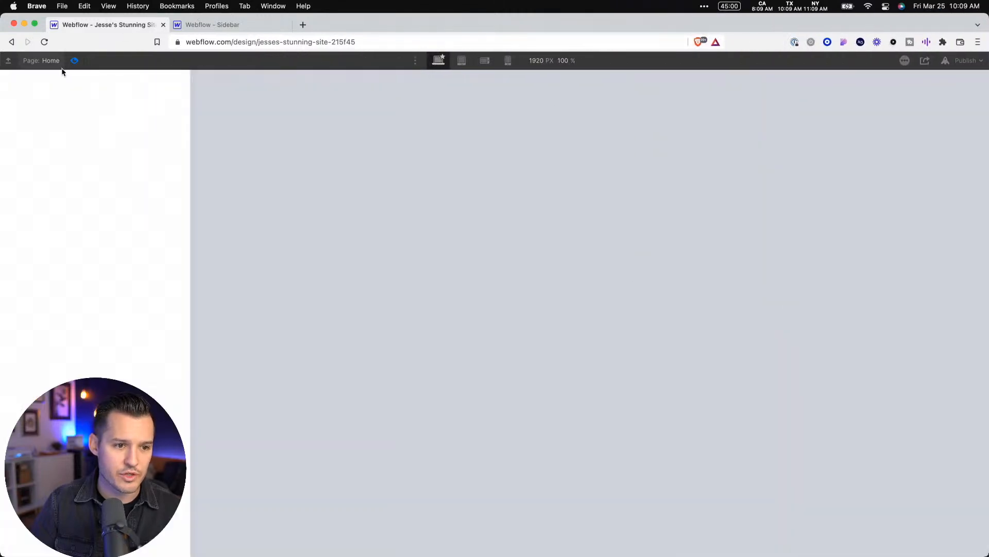
{"action": "left_click", "coordinate": [74, 60]}
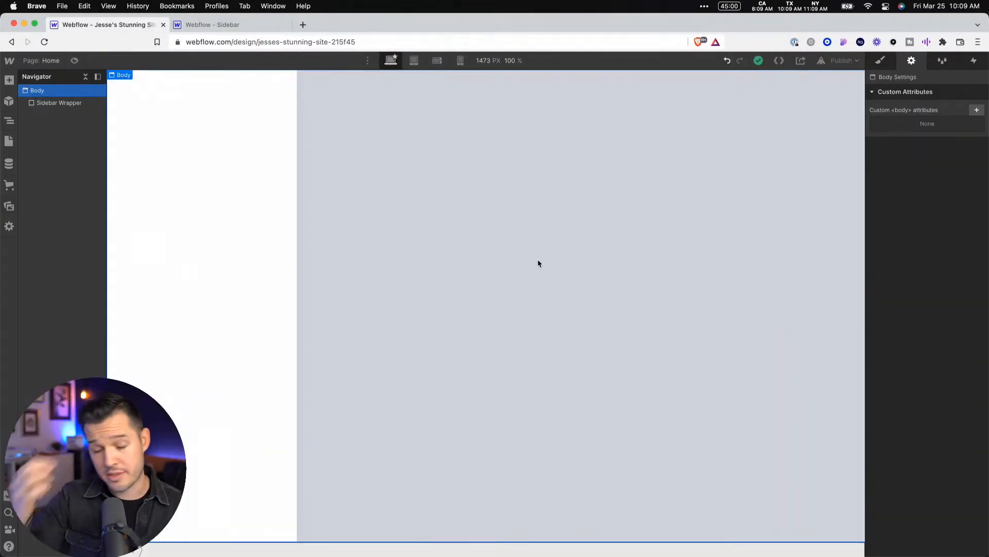
Place logo.svg from the site's assets inside the Sidebar Wrapper and compare it with the Figma sidebar design
{"action": "left_click", "coordinate": [8, 206]}
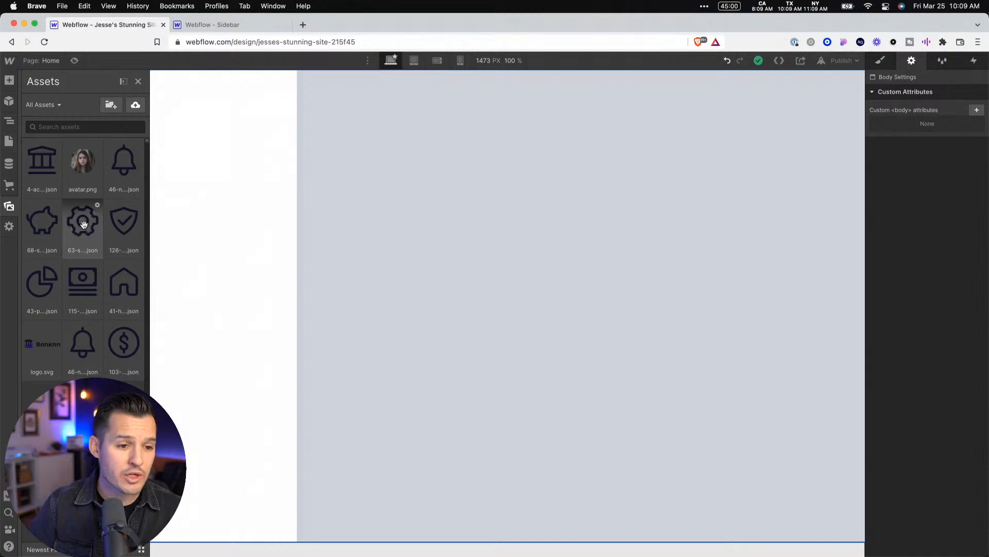
{"action": "key", "text": "ctrl+Left"}
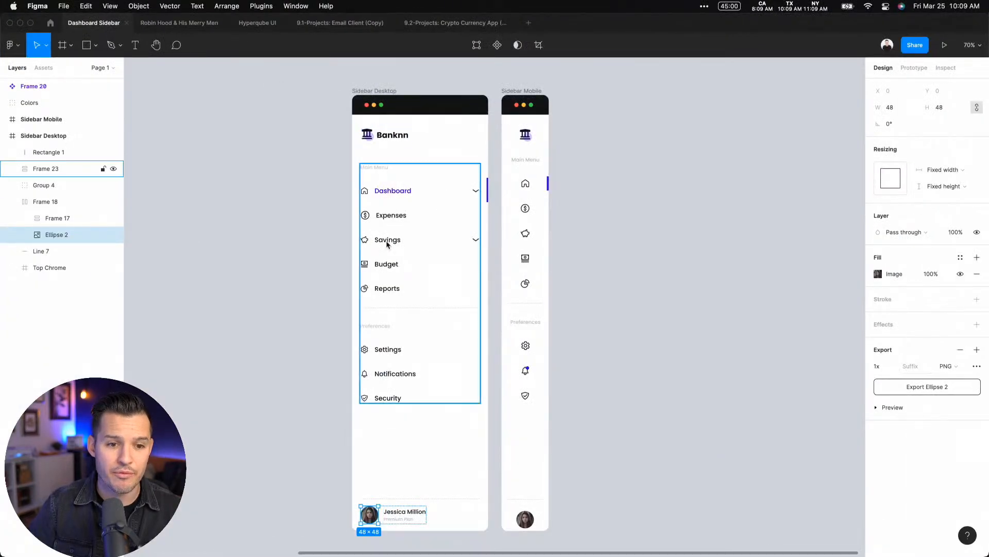
{"action": "key", "text": "ctrl+Right"}
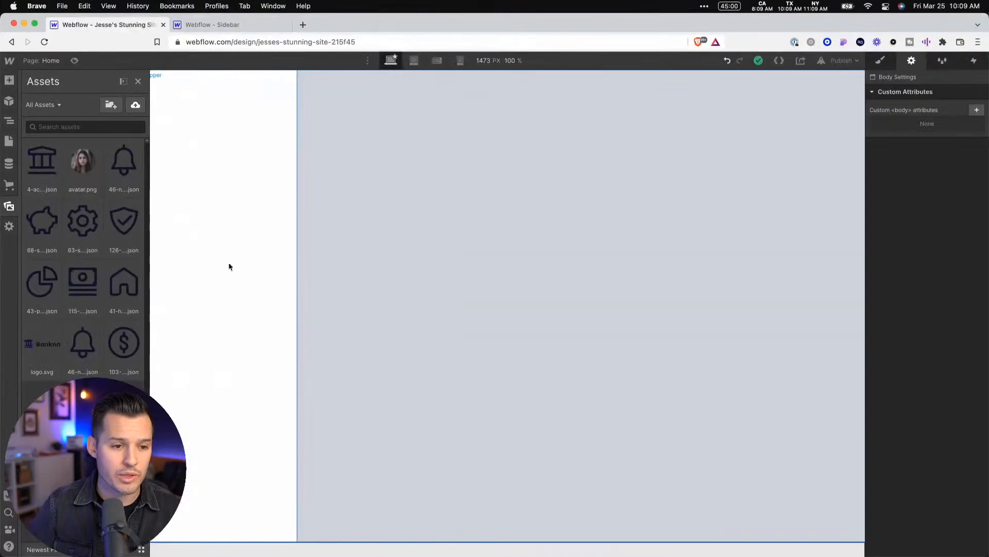
{"action": "left_click", "coordinate": [41, 343]}
{"action": "key", "text": "Escape"}
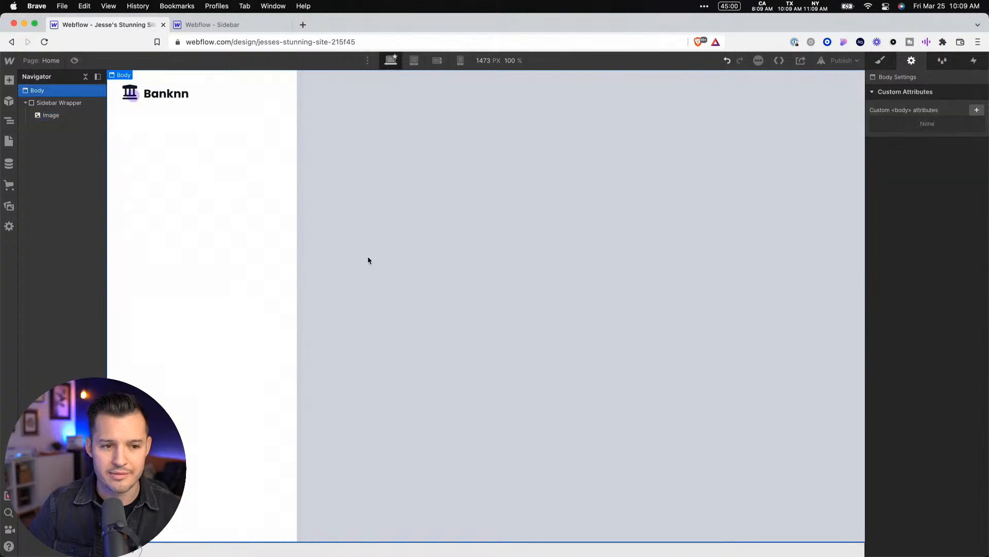
{"action": "key", "text": "ctrl+Left"}
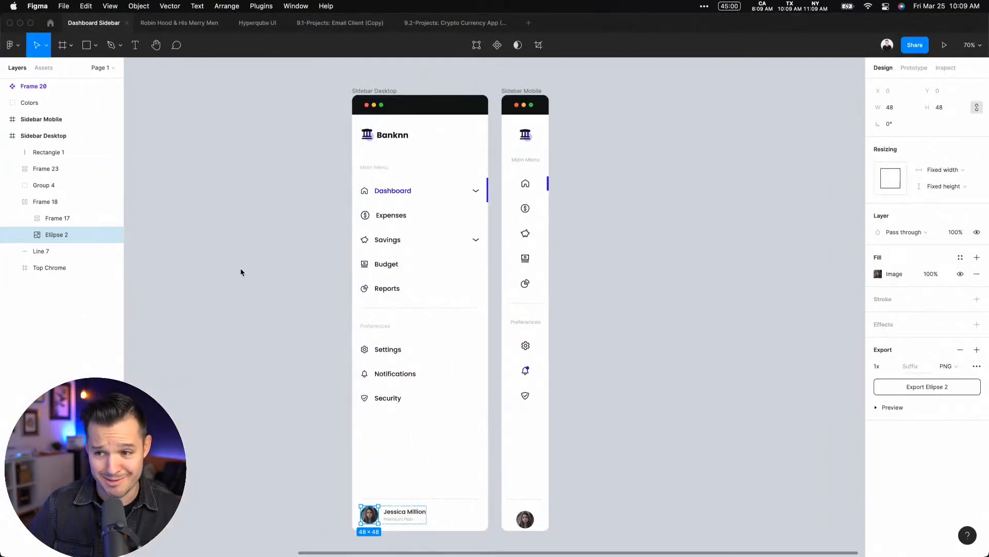
{"action": "key", "text": "ctrl+Right"}
Examine the Sidebar Wrapper's styles and settings, the Style Manager and the interactions, ending on its styles
{"action": "left_click", "coordinate": [181, 98]}
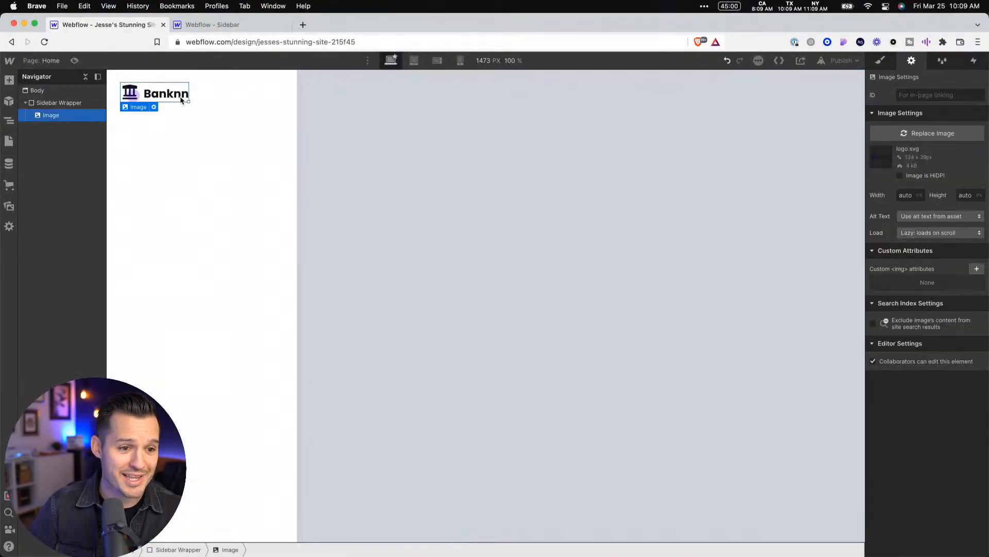
{"action": "left_click", "coordinate": [73, 104]}
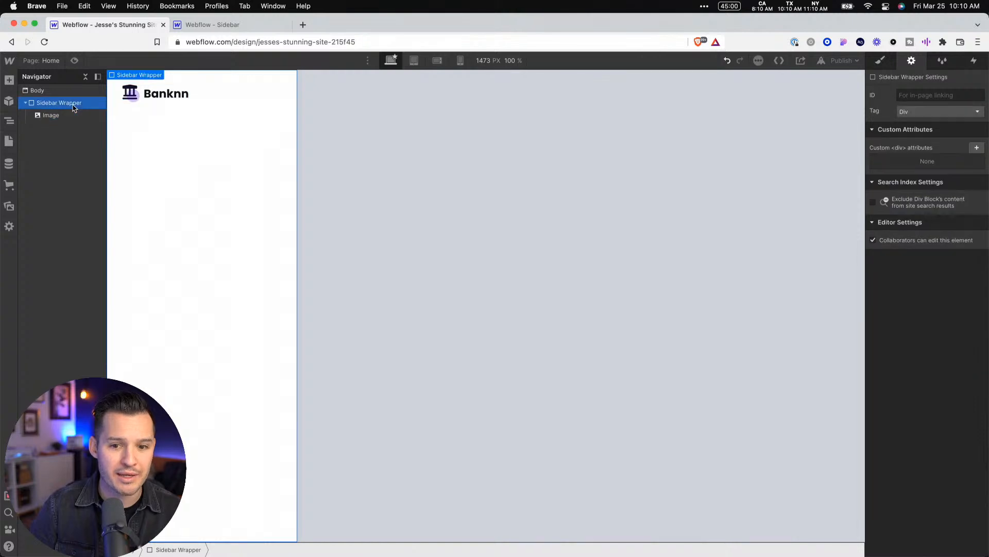
{"action": "left_click", "coordinate": [875, 62]}
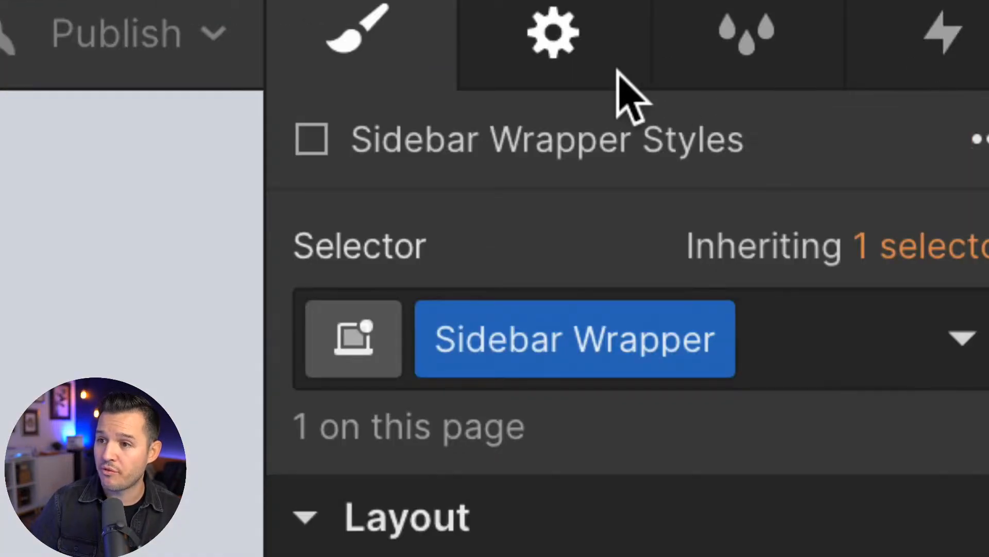
{"action": "left_click", "coordinate": [497, 65]}
{"action": "left_click", "coordinate": [713, 61]}
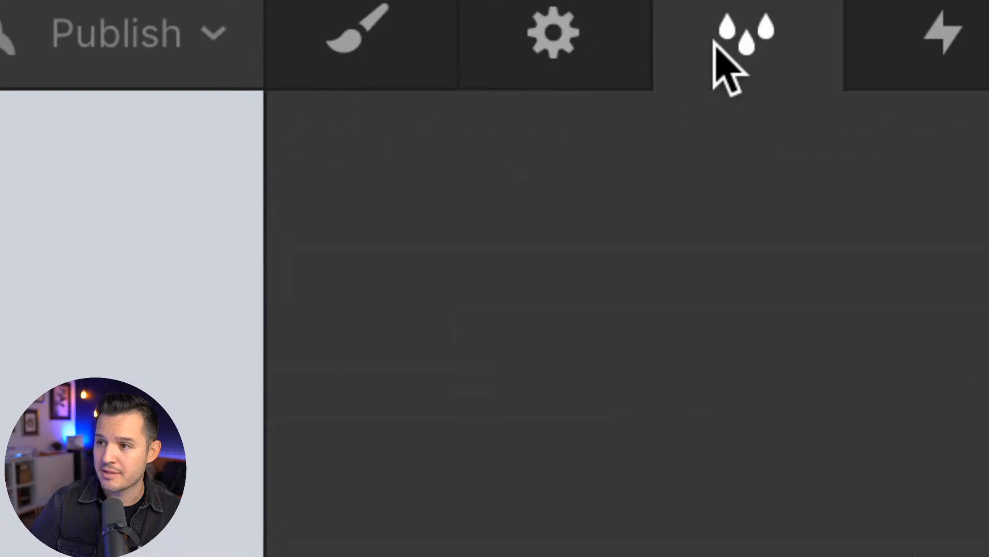
{"action": "left_click", "coordinate": [907, 32]}
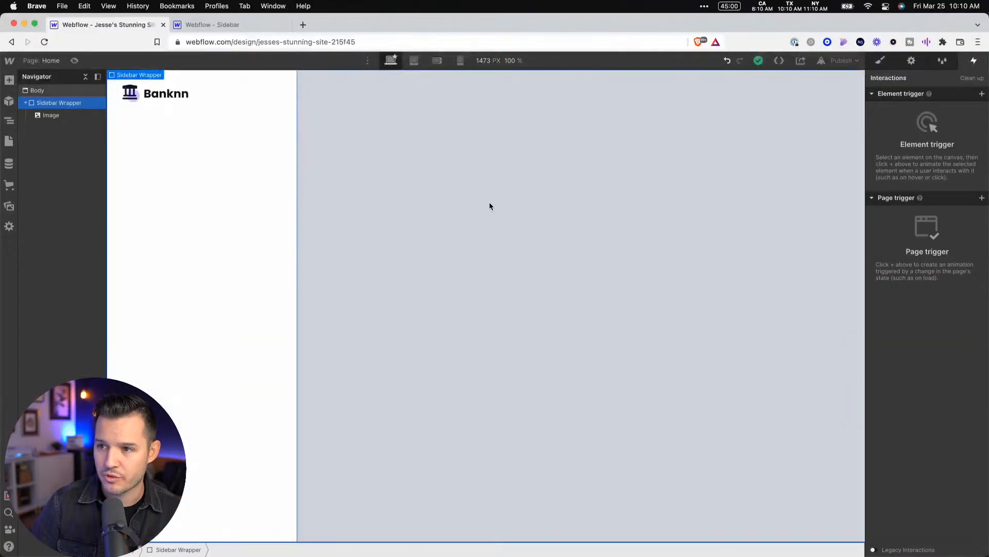
{"action": "left_click", "coordinate": [880, 60]}
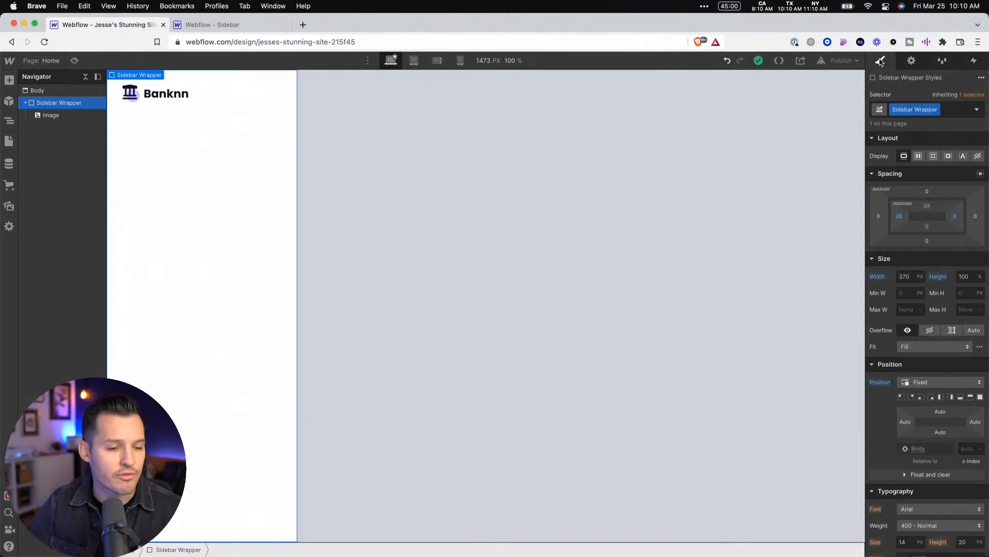
Review the logo image's styles, then the Sidebar Wrapper's size, position, typography and background styles
{"action": "left_click", "coordinate": [170, 99]}
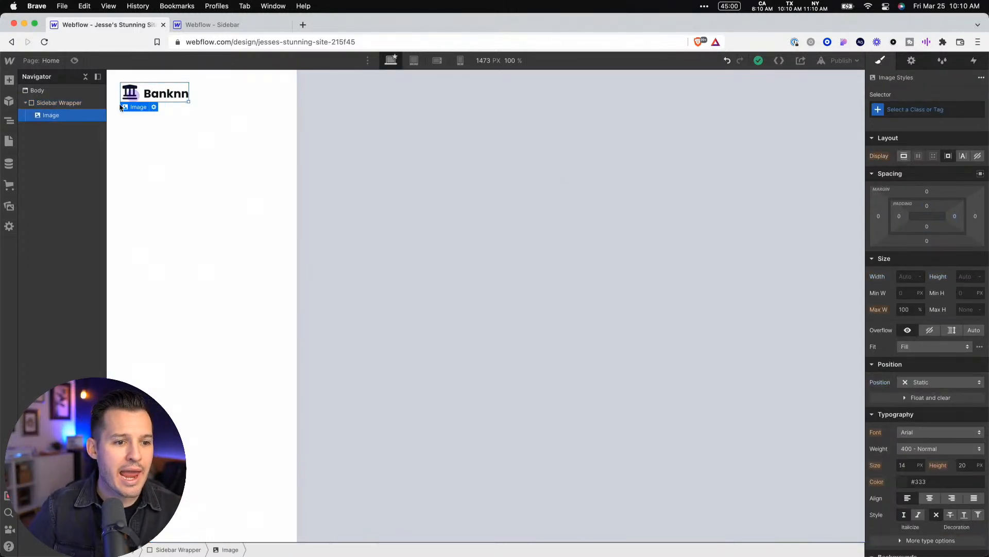
{"action": "left_click", "coordinate": [78, 104]}
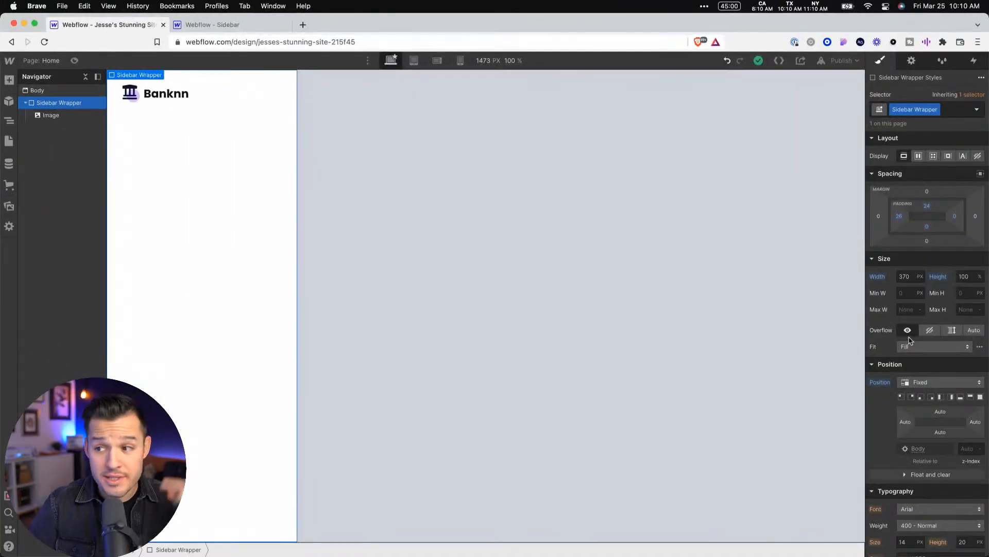
{"action": "scroll", "coordinate": [940, 345], "scroll_direction": "down", "scroll_amount": 3}
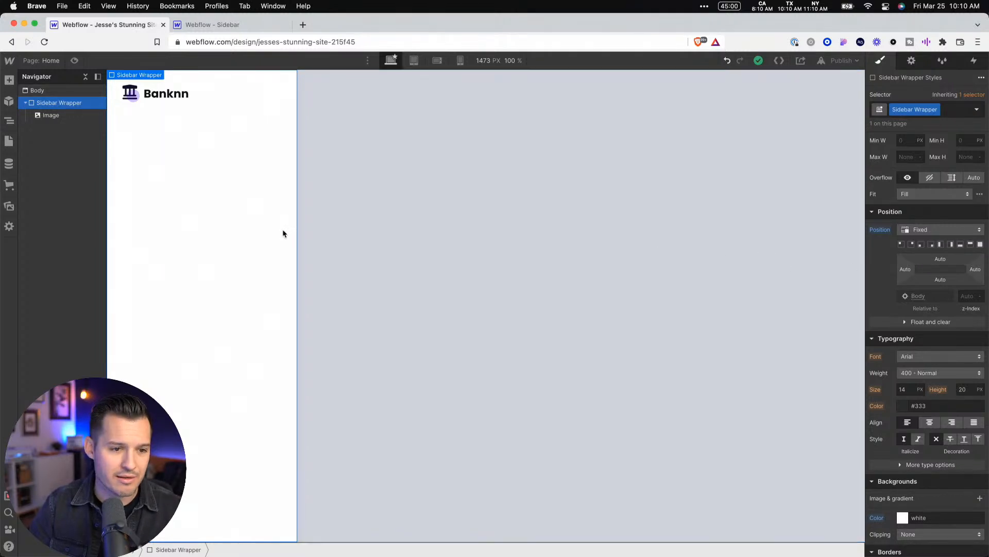
Review the Body's styles, then switch to Figma and inspect the Dashboard menu label's text properties in the desktop sidebar design
{"action": "left_click", "coordinate": [422, 195]}
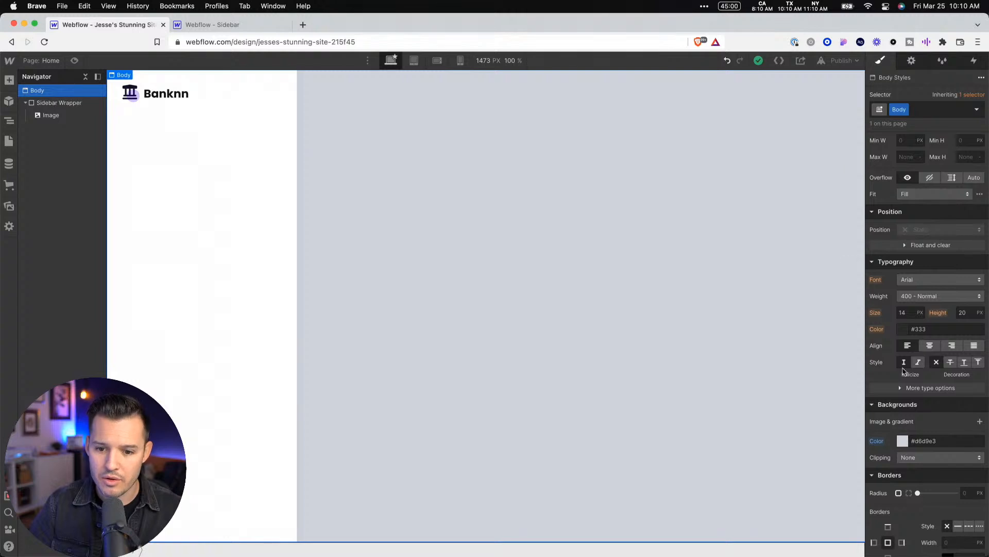
{"action": "scroll", "coordinate": [928, 258], "scroll_direction": "up", "scroll_amount": 3}
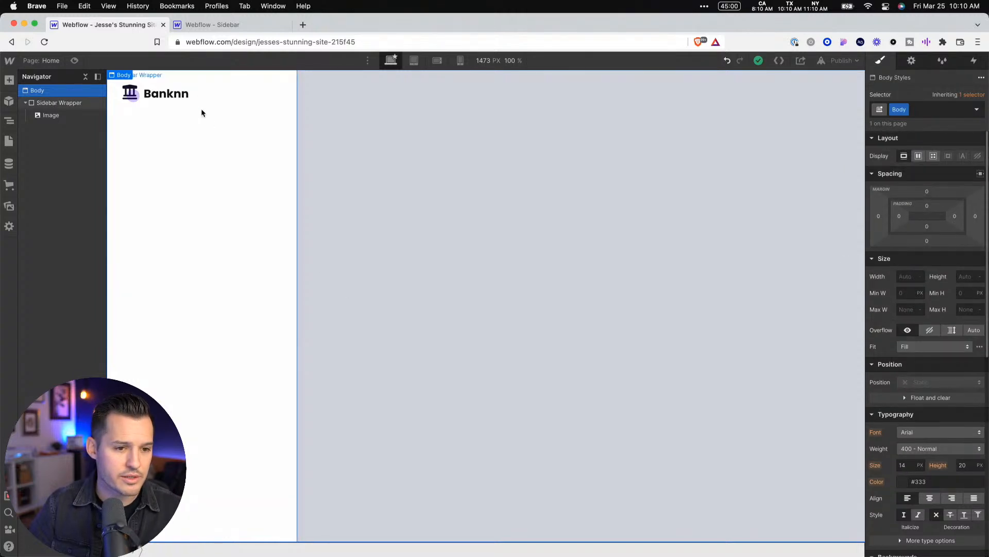
{"action": "left_click", "coordinate": [176, 96]}
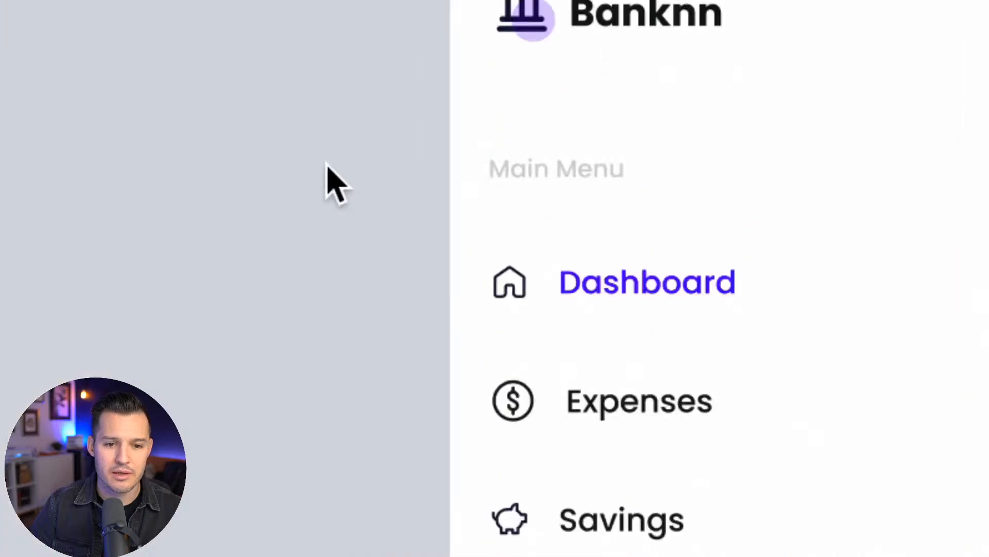
{"action": "key", "text": "shift+0"}
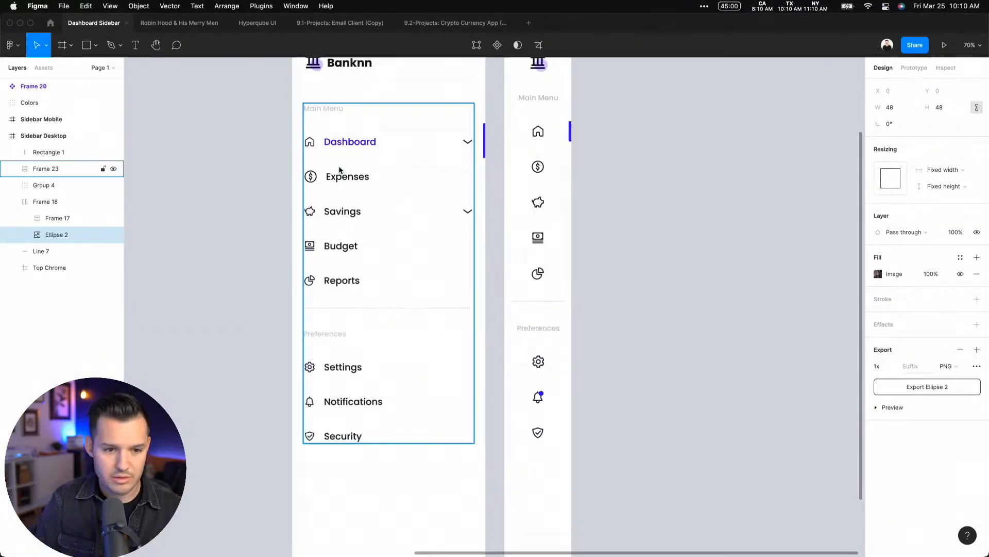
{"action": "left_click_drag", "start_coordinate": [235, 80], "coordinate": [617, 323]}
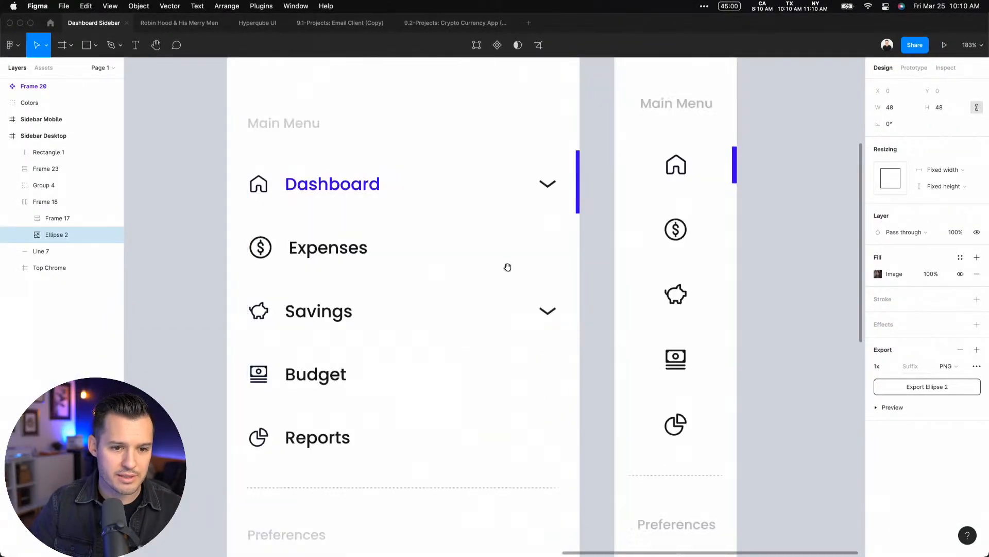
{"action": "left_click_drag", "start_coordinate": [506, 265], "coordinate": [471, 396]}
{"action": "left_click_drag", "start_coordinate": [619, 66], "coordinate": [894, 72]}
{"action": "left_click_drag", "start_coordinate": [537, 304], "coordinate": [692, 206]}
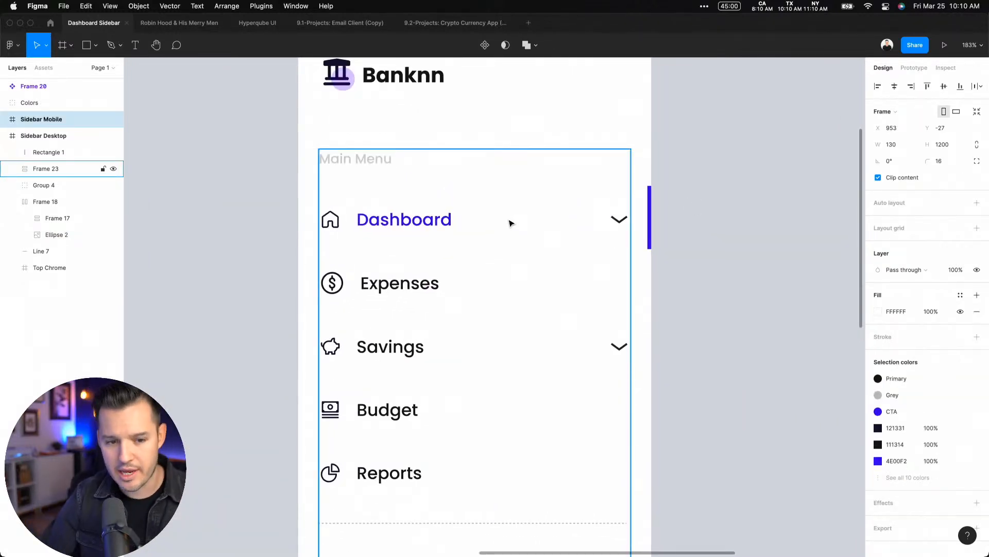
{"action": "left_click", "coordinate": [394, 220], "text": "super"}
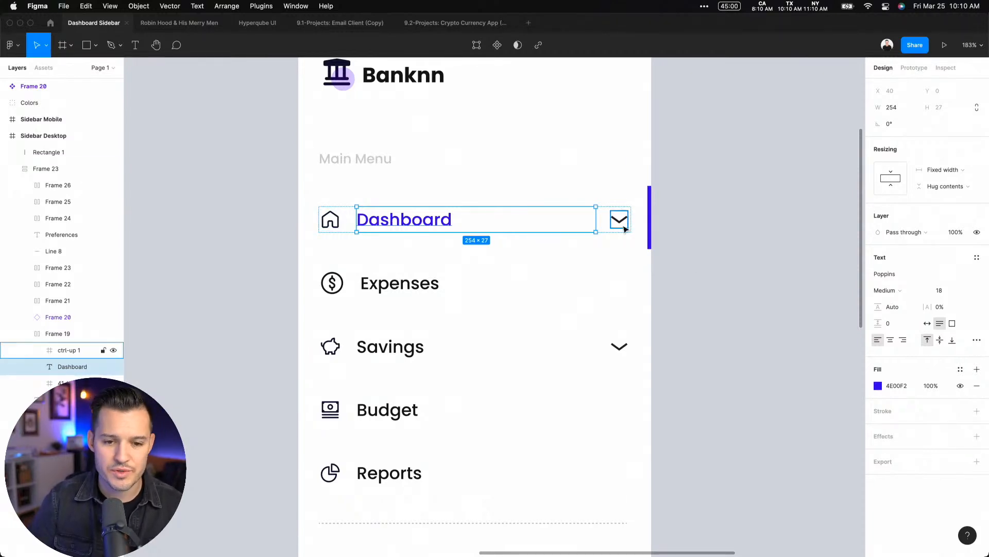
Return to Webflow and, from the Body's font choices, open the site's font settings for adding fonts
{"action": "key", "text": "ctrl+Right"}
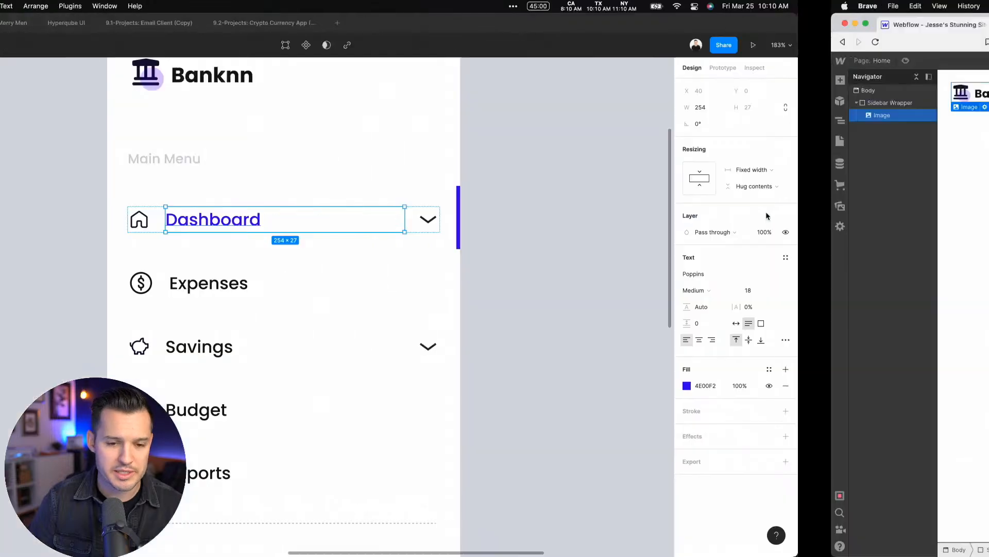
{"action": "left_click", "coordinate": [191, 170]}
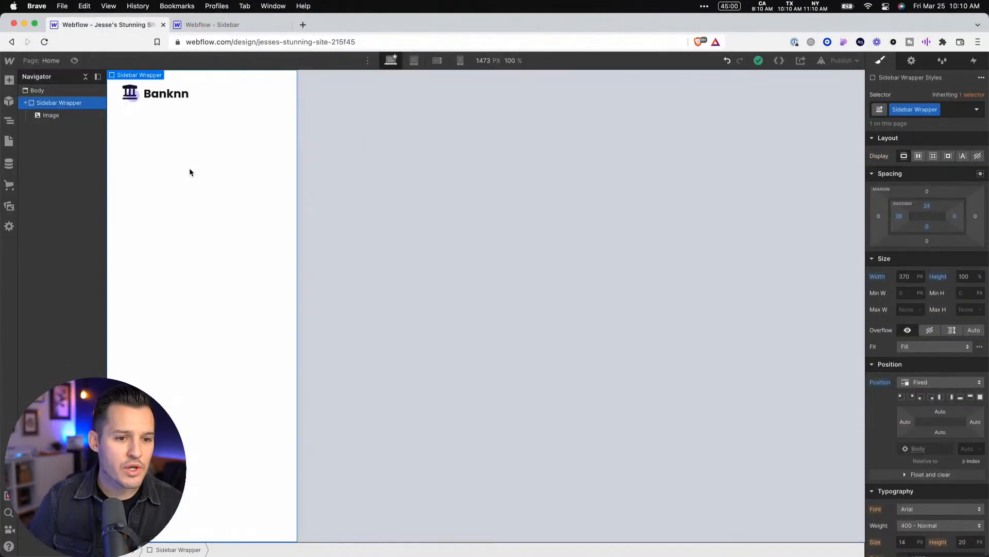
{"action": "left_click", "coordinate": [382, 146]}
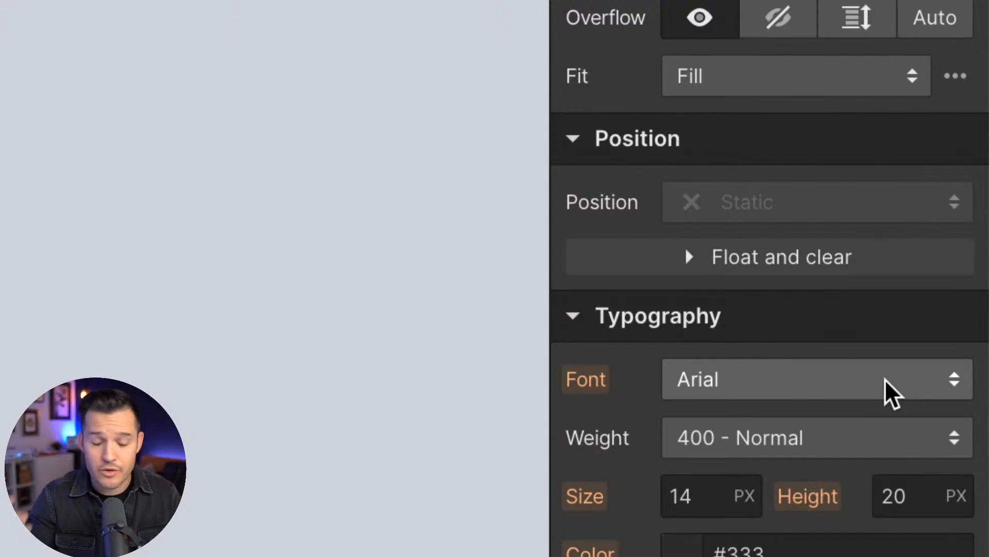
{"action": "left_click", "coordinate": [885, 381]}
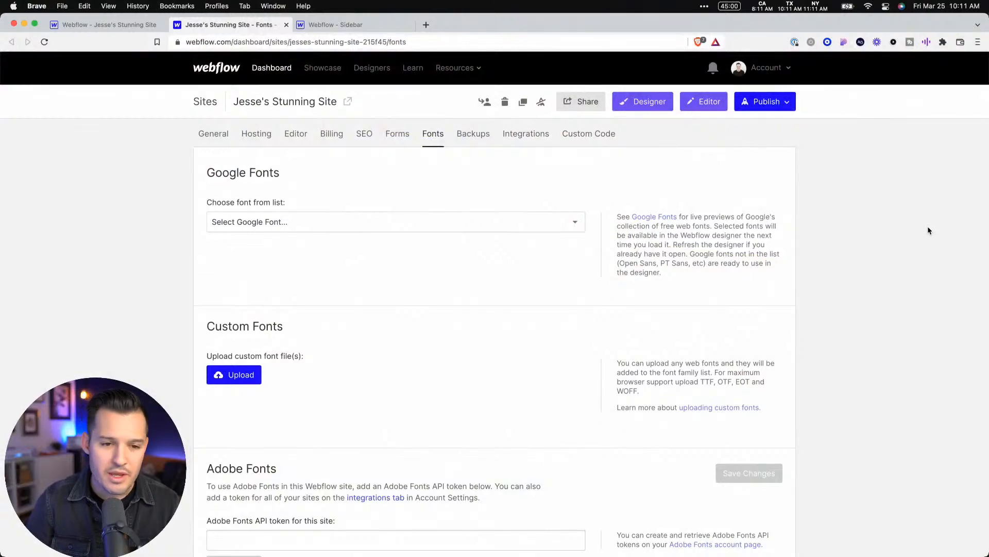
{"action": "left_click", "coordinate": [103, 25]}
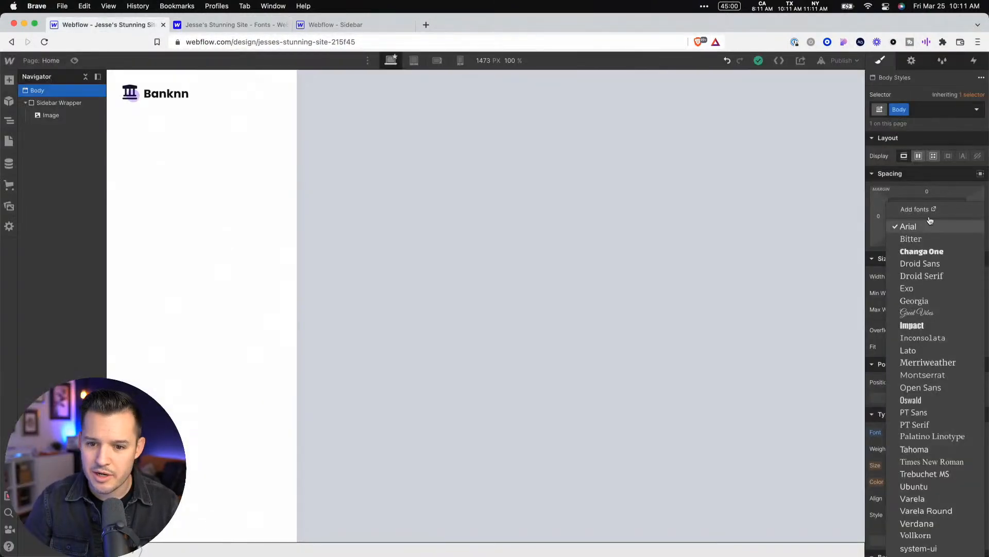
{"action": "left_click", "coordinate": [232, 24]}
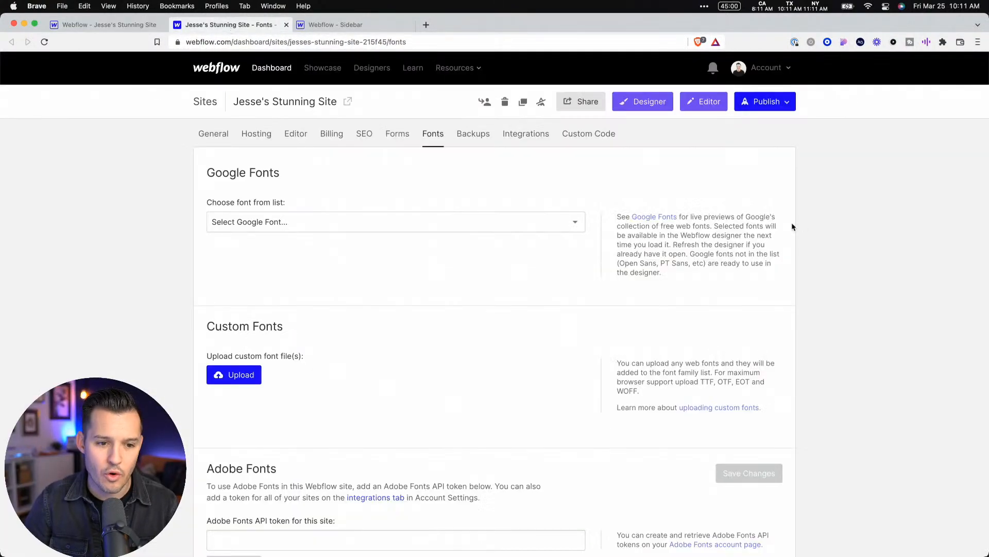
Choose Poppins as the Google font in the site's font settings
{"action": "left_click", "coordinate": [393, 222]}
{"action": "key", "text": "p"}
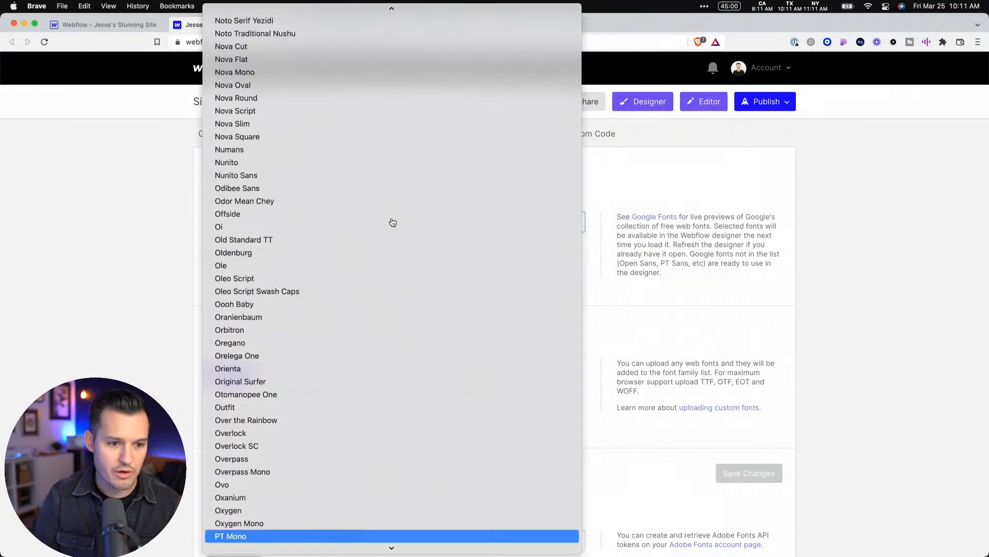
{"action": "scroll", "coordinate": [336, 404], "scroll_direction": "down", "scroll_amount": 3}
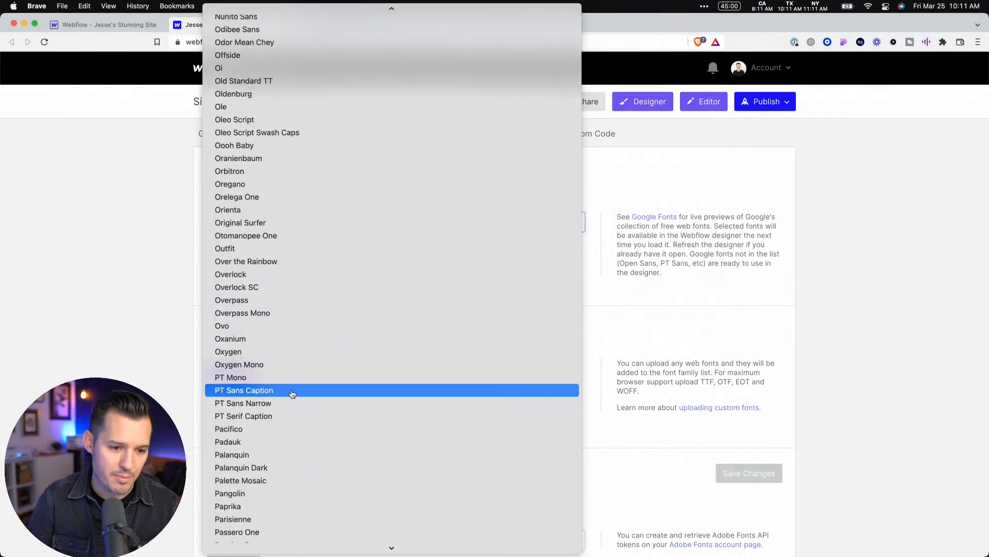
{"action": "scroll", "coordinate": [292, 391], "scroll_direction": "down", "scroll_amount": 8}
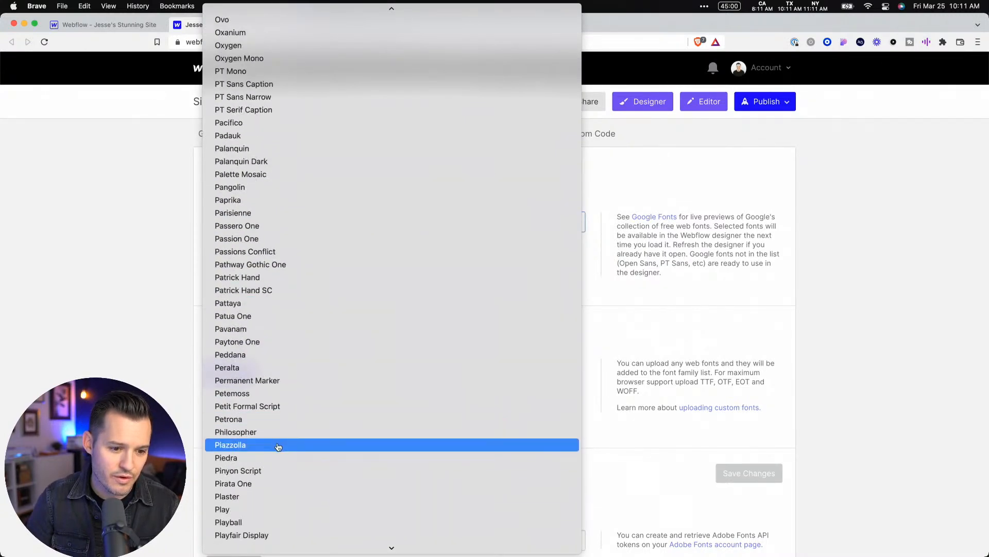
{"action": "scroll", "coordinate": [285, 453], "scroll_direction": "down", "scroll_amount": 9}
{"action": "scroll", "coordinate": [286, 363], "scroll_direction": "down", "scroll_amount": 6}
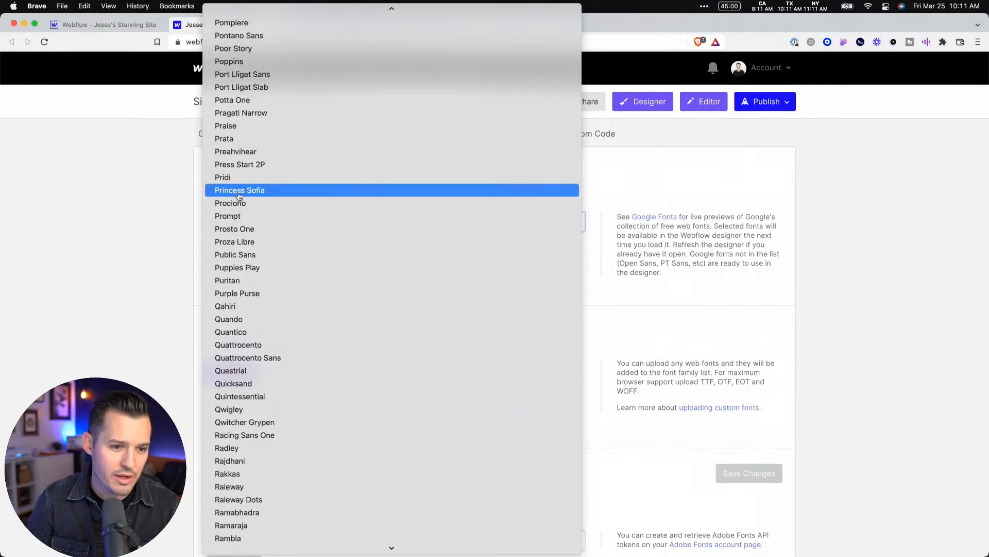
{"action": "left_click", "coordinate": [242, 62]}
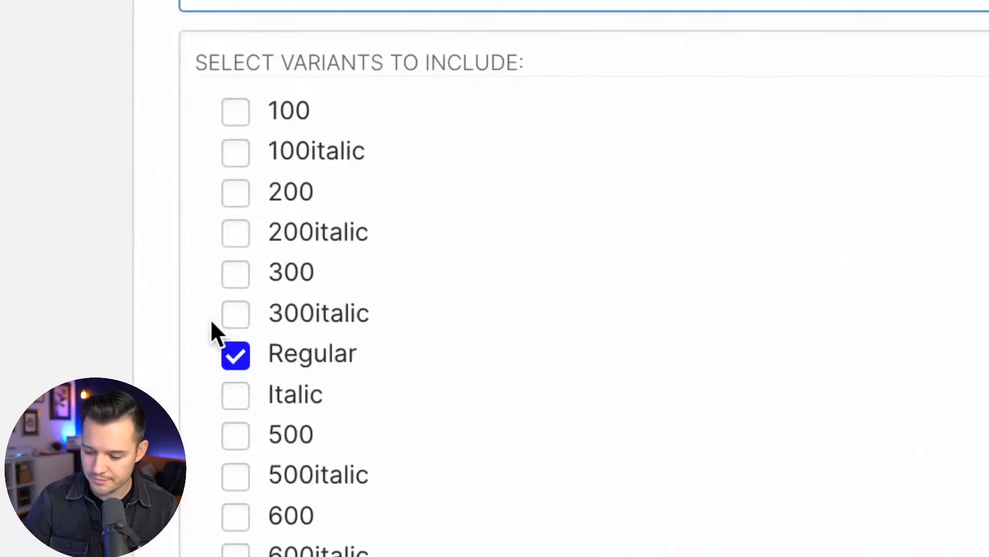
Include the 500, 600 and 700 variants alongside Regular and add Poppins to the site
{"action": "left_click", "coordinate": [234, 433]}
{"action": "scroll", "coordinate": [484, 414], "scroll_direction": "down", "scroll_amount": 5}
{"action": "scroll", "coordinate": [483, 409], "scroll_direction": "down", "scroll_amount": 1}
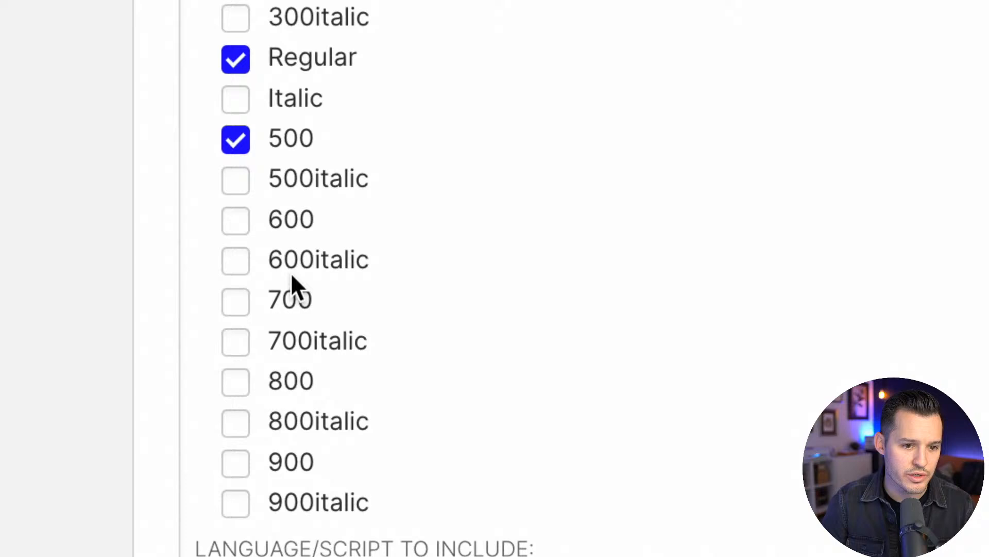
{"action": "left_click", "coordinate": [236, 221]}
{"action": "left_click", "coordinate": [237, 304]}
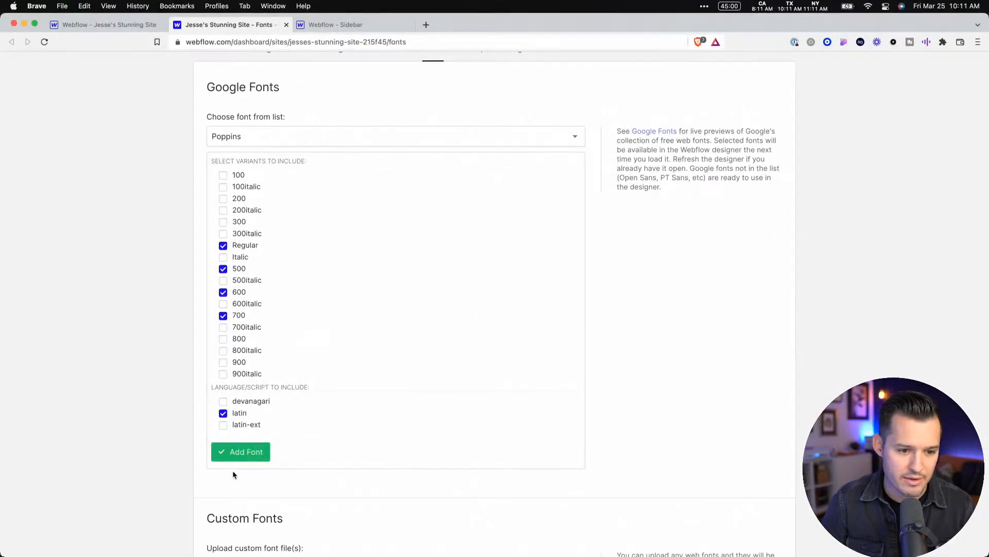
{"action": "left_click", "coordinate": [236, 455]}
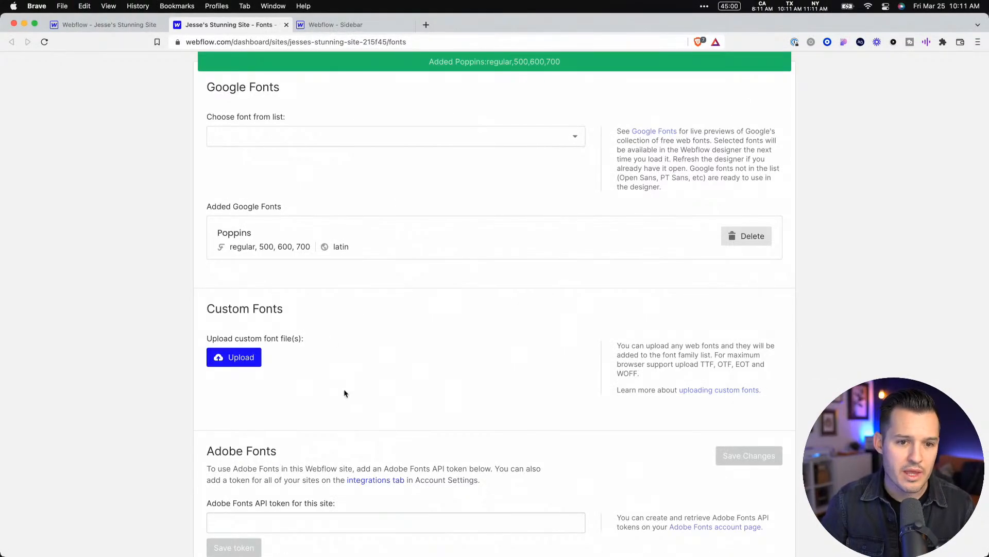
Close the site's font settings, reload the Designer and set the Body's font to Poppins
{"action": "left_click", "coordinate": [286, 24]}
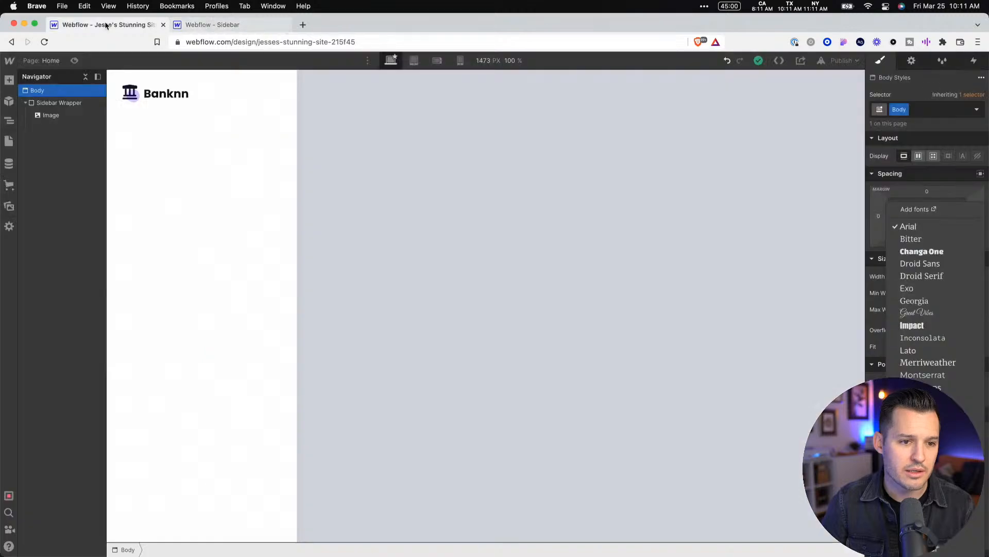
{"action": "key", "text": "super+r"}
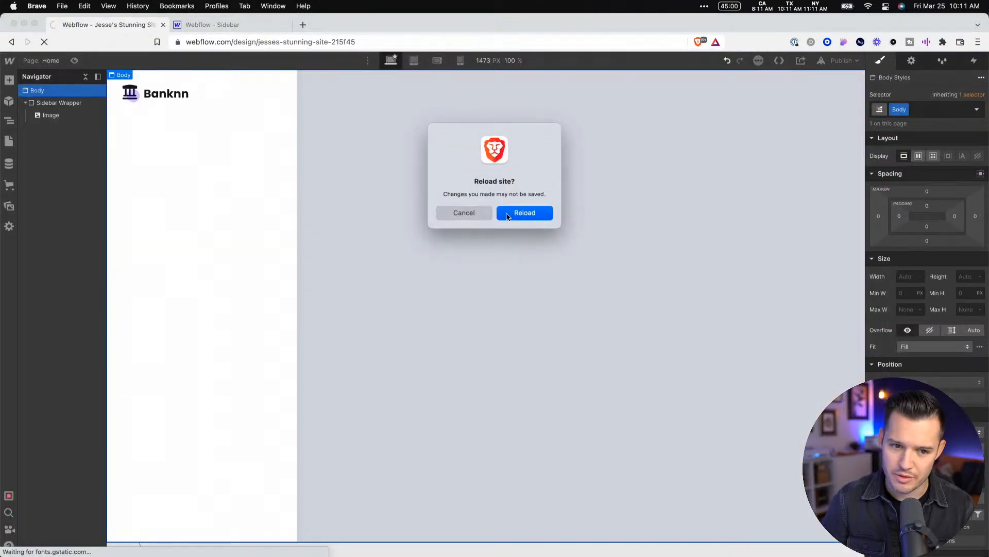
{"action": "left_click", "coordinate": [522, 216]}
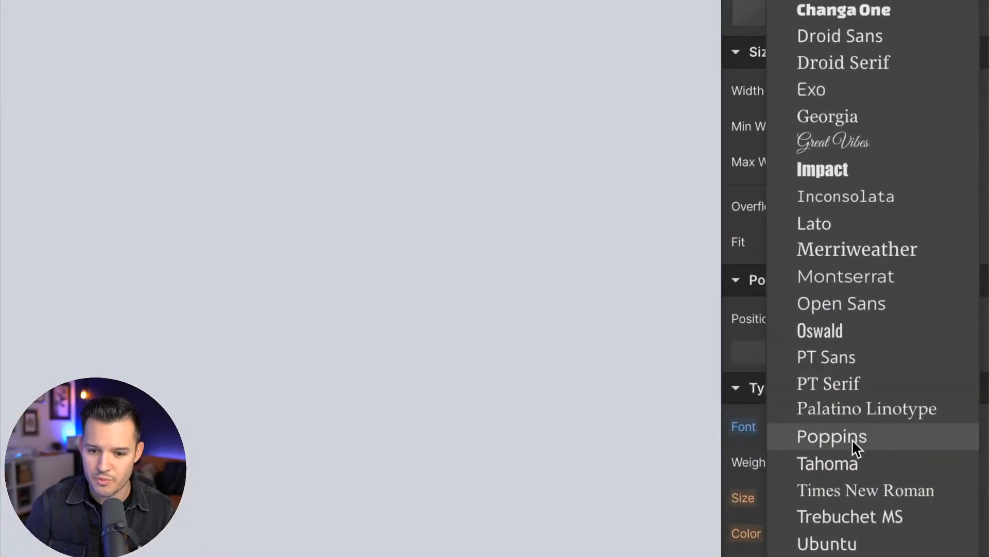
{"action": "left_click", "coordinate": [925, 438]}
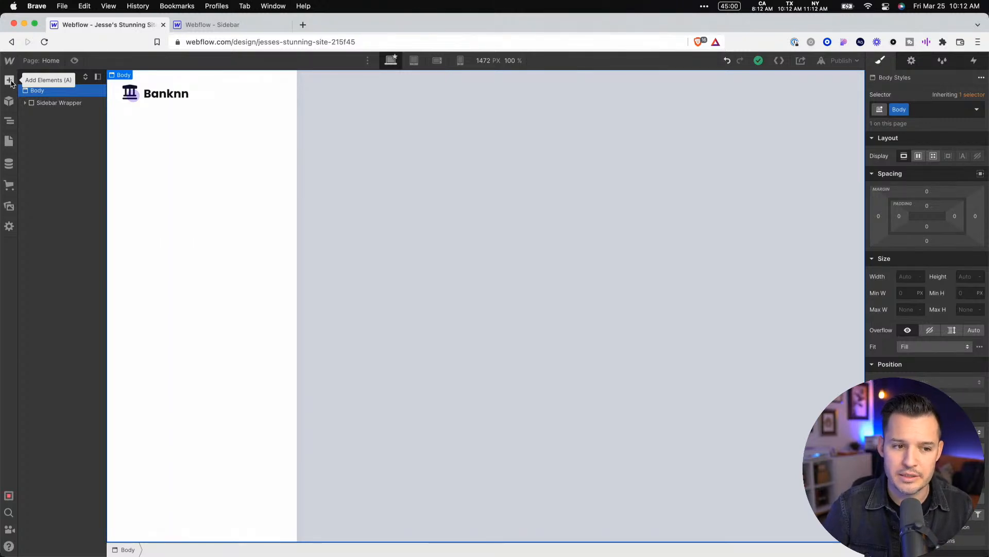
Check the Main Menu frame in the Figma design, then add a Div Block below the logo image in Webflow's Sidebar Wrapper
{"action": "left_click", "coordinate": [170, 98]}
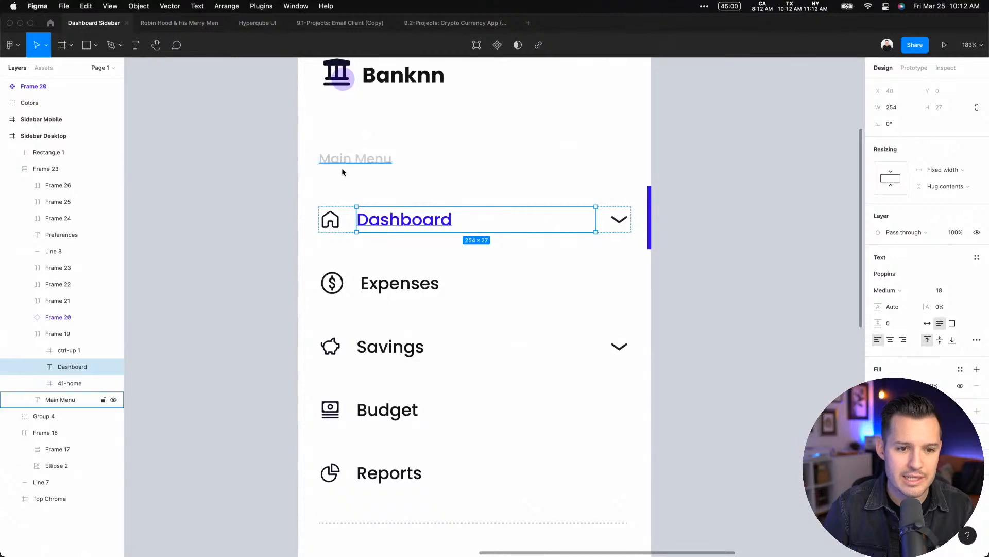
{"action": "left_click", "coordinate": [472, 162]}
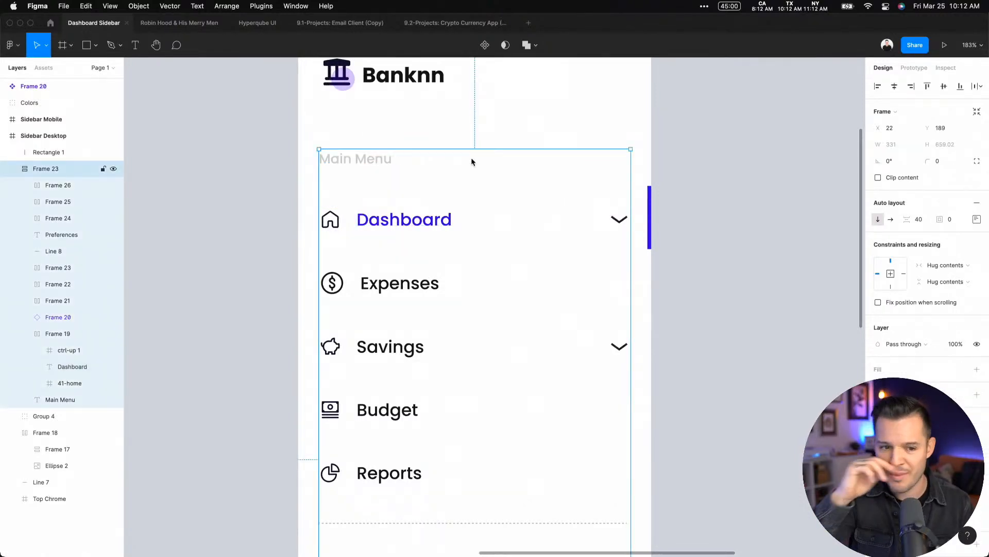
{"action": "key", "text": "super+Tab"}
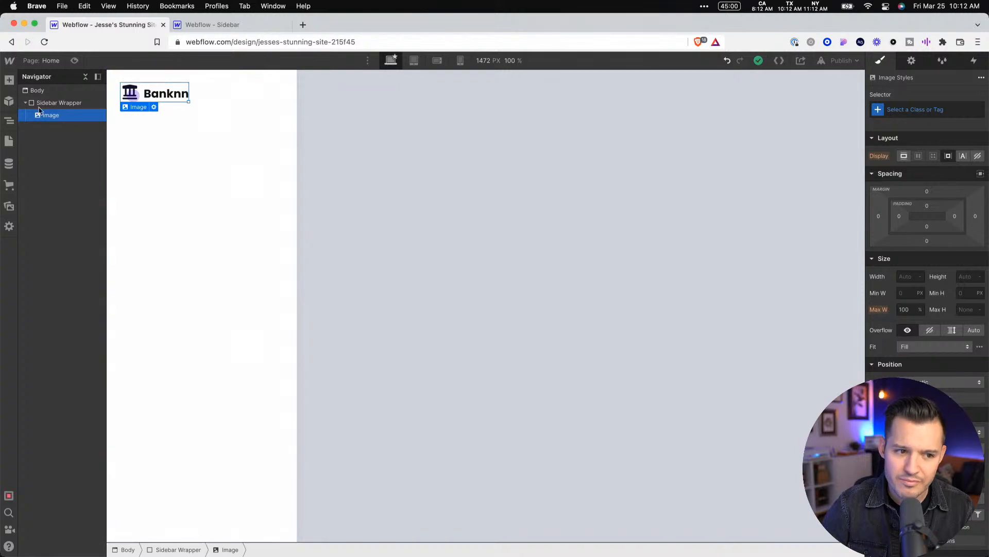
{"action": "left_click", "coordinate": [9, 80]}
{"action": "left_click", "coordinate": [50, 262]}
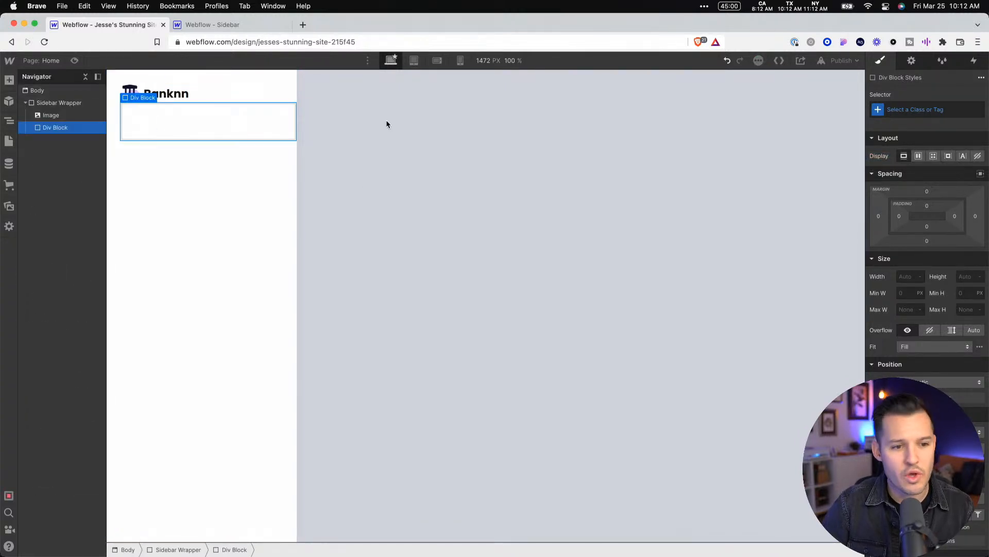
Give the new Div Block below the logo the class navContainer
{"action": "left_click", "coordinate": [929, 110]}
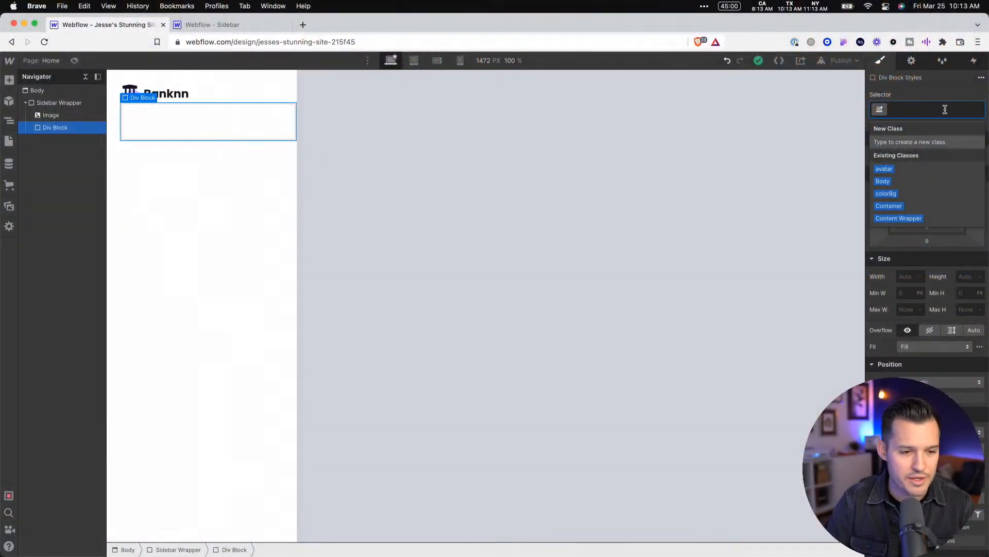
{"action": "type", "text": "nav"}
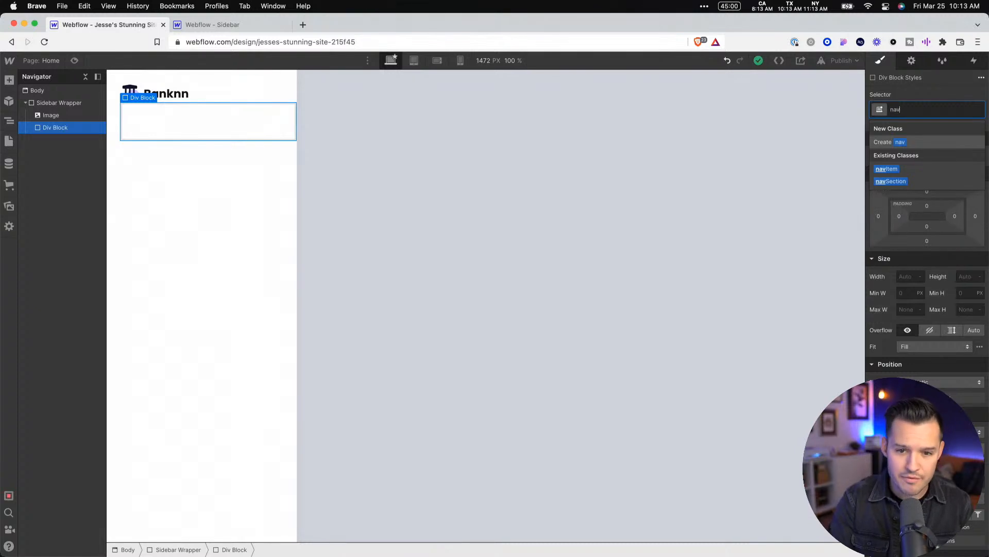
{"action": "type", "text": "Container"}
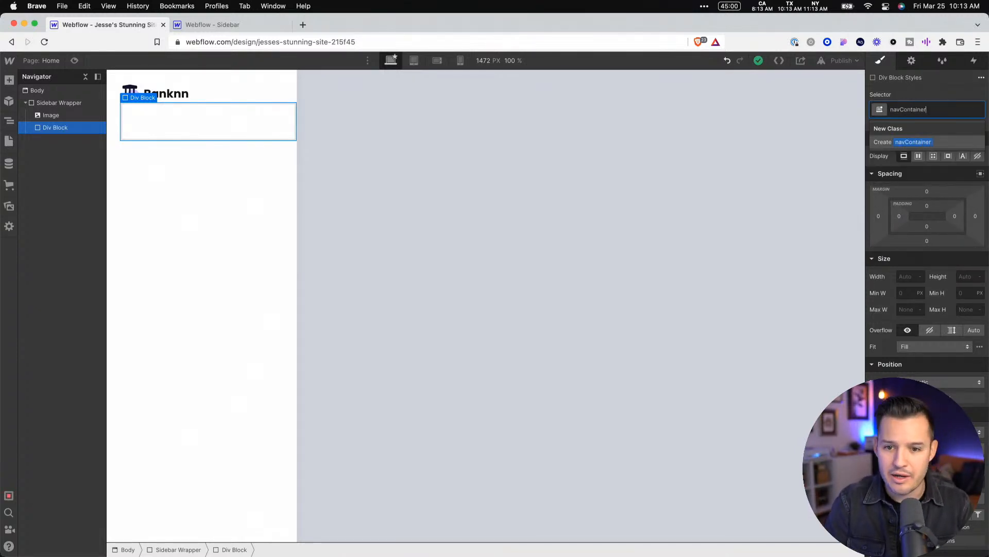
{"action": "key", "text": "Return"}
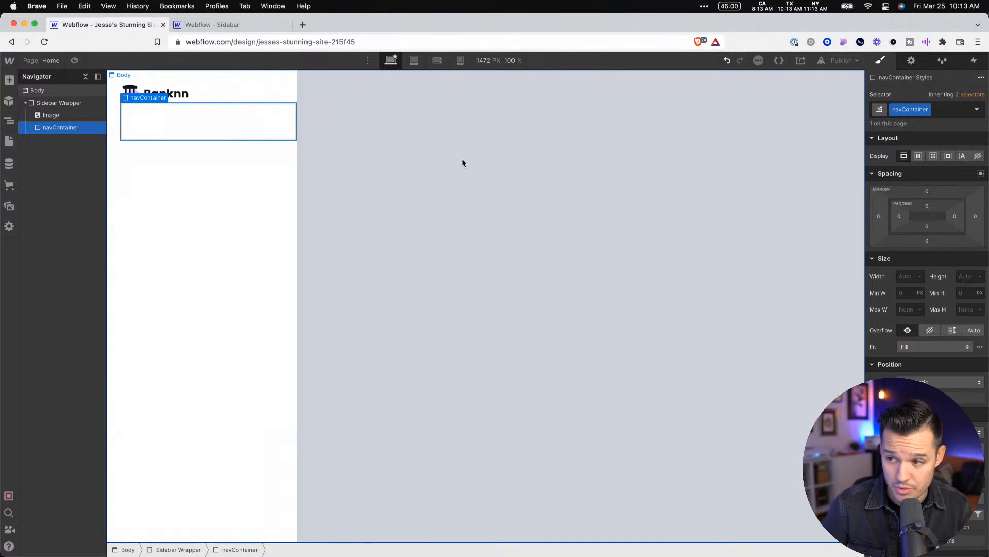
Add a Heading inside navContainer and set its heading type to H5
{"action": "left_click", "coordinate": [9, 81]}
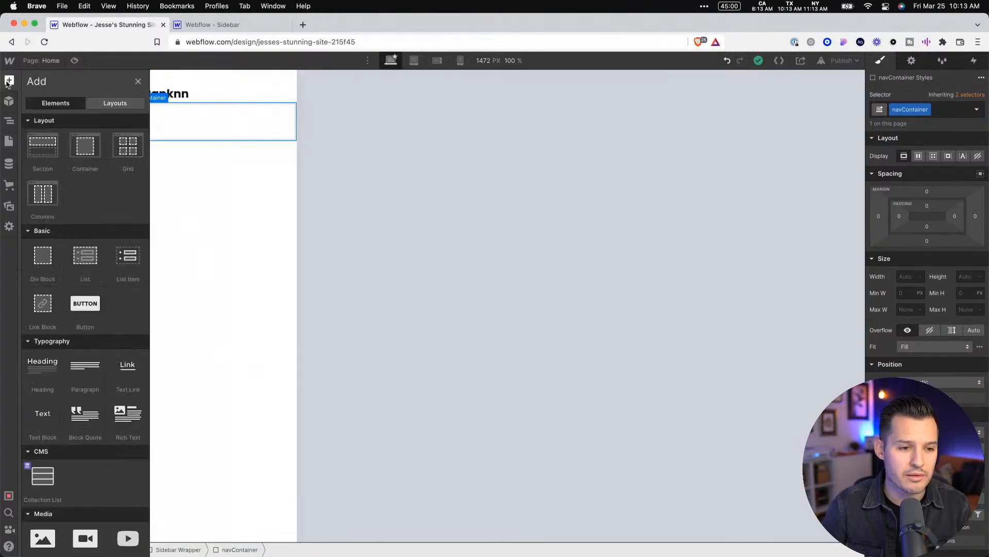
{"action": "left_click", "coordinate": [49, 376]}
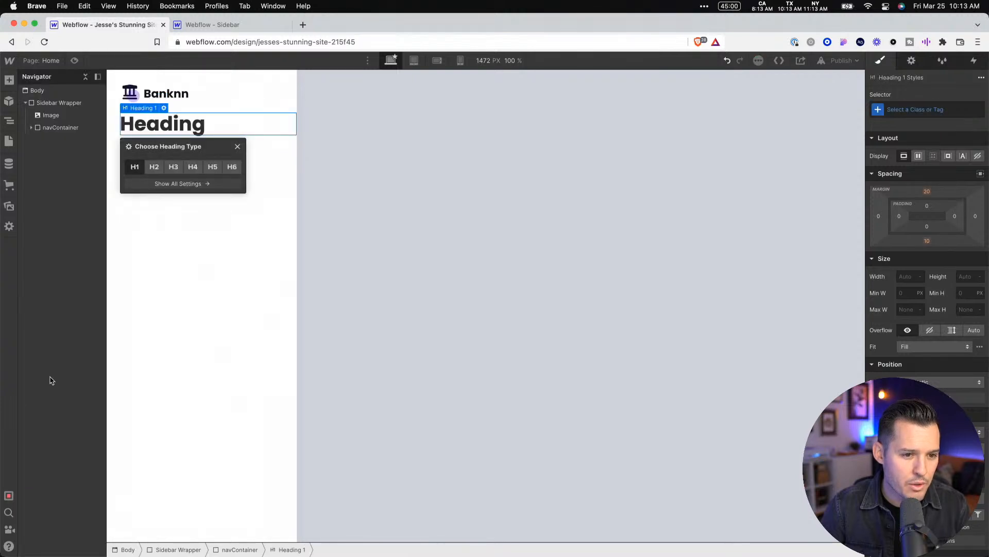
{"action": "left_click", "coordinate": [193, 168]}
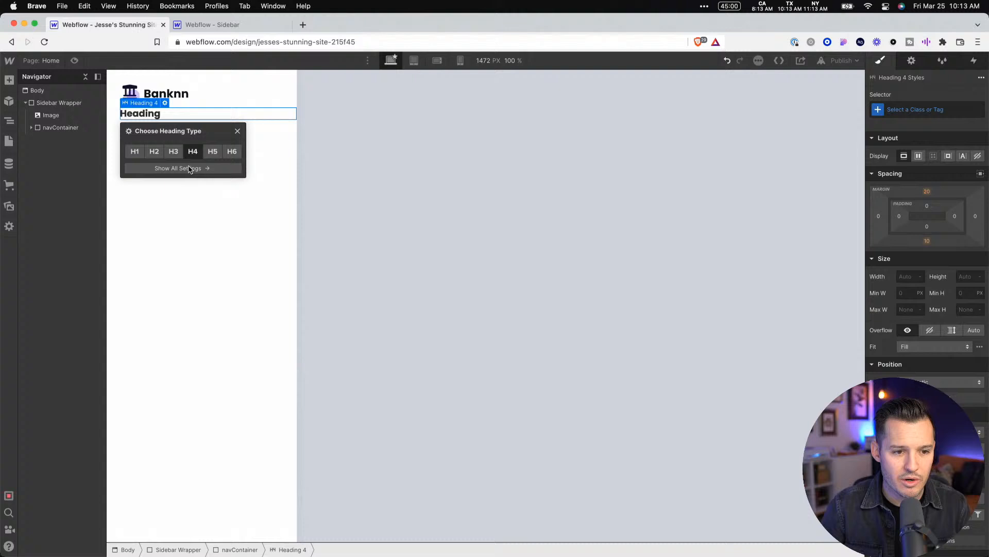
{"action": "left_click", "coordinate": [212, 150]}
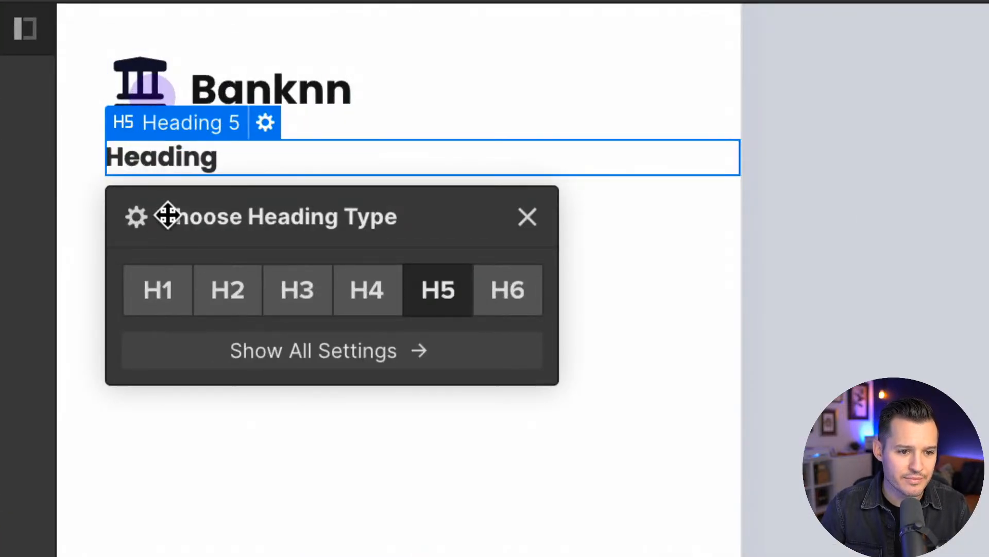
{"action": "left_click_drag", "start_coordinate": [168, 215], "coordinate": [252, 285]}
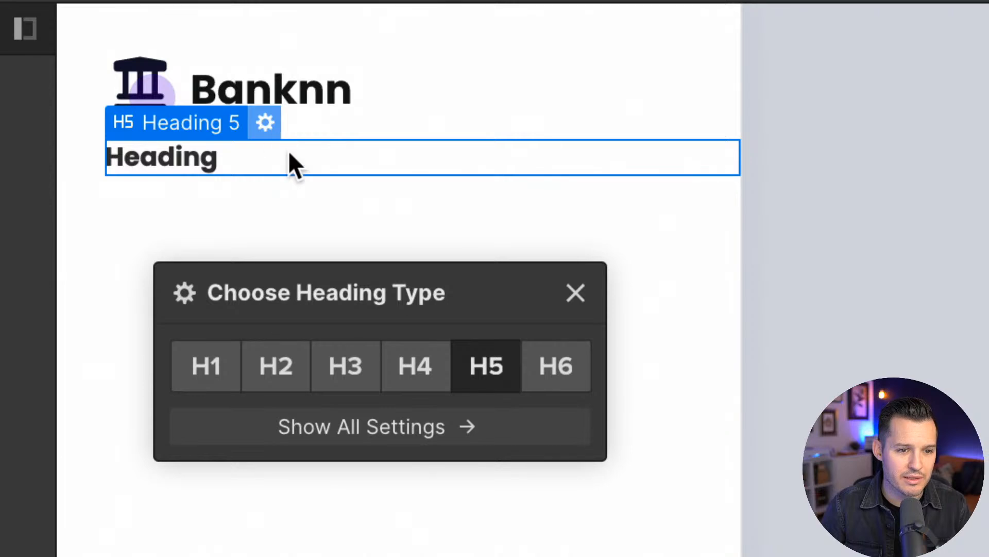
{"action": "left_click", "coordinate": [368, 217]}
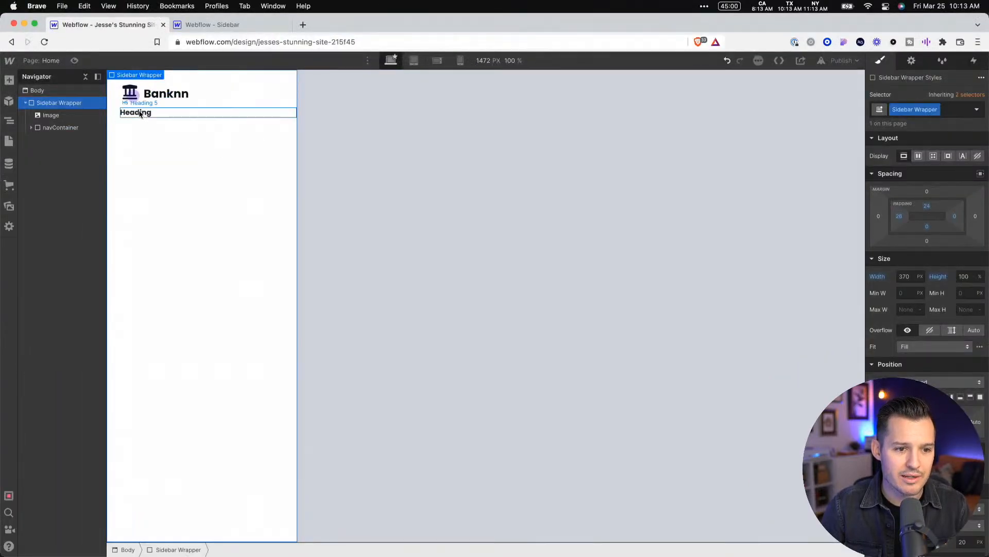
Recolor the H5 heading with the grey of the Main Menu text in the Figma design
{"action": "left_click", "coordinate": [126, 113]}
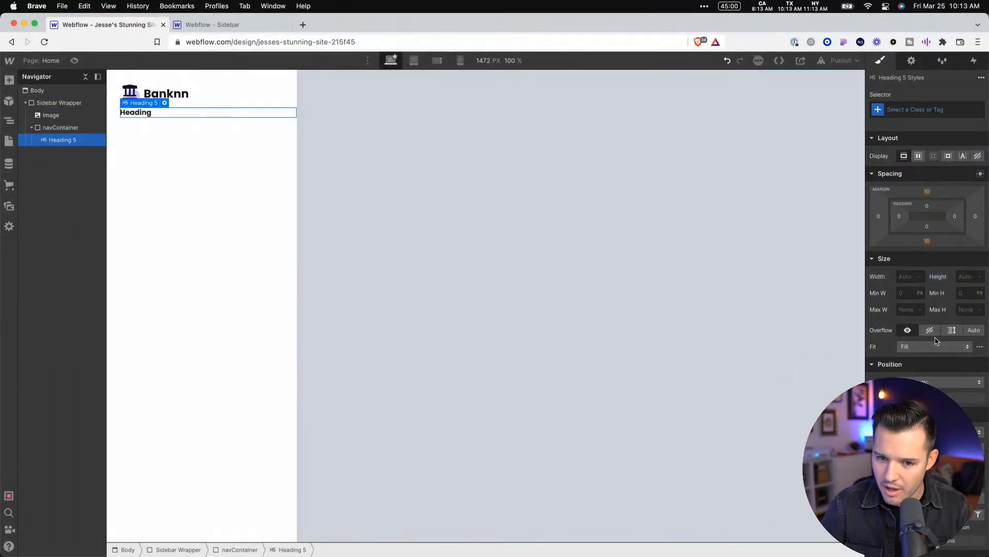
{"action": "left_click", "coordinate": [938, 448]}
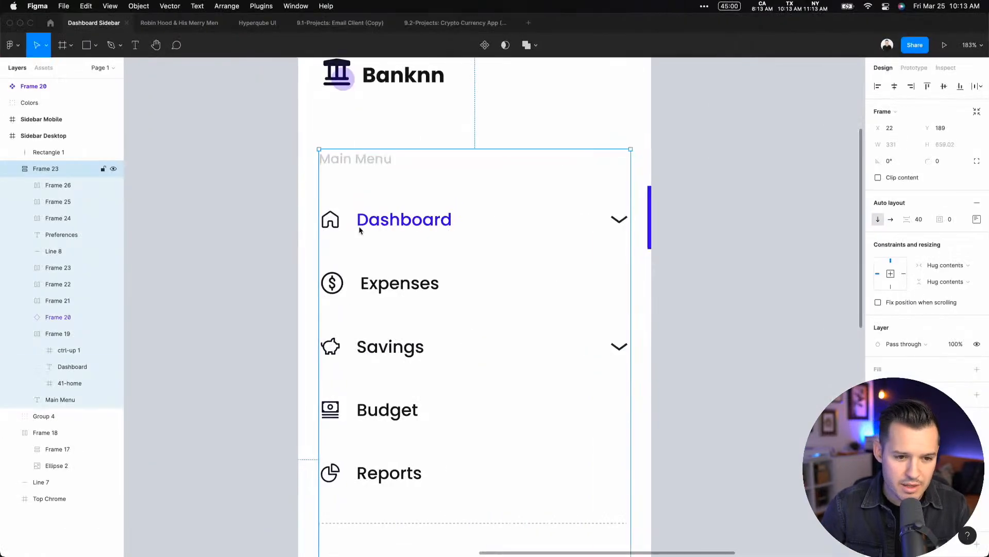
{"action": "left_click", "coordinate": [366, 164]}
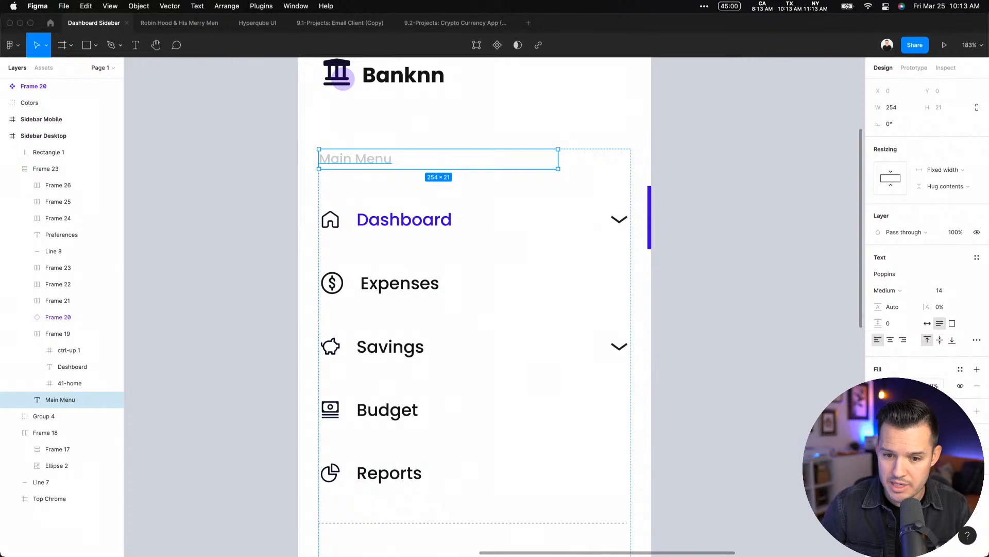
{"action": "key", "text": "super+Tab"}
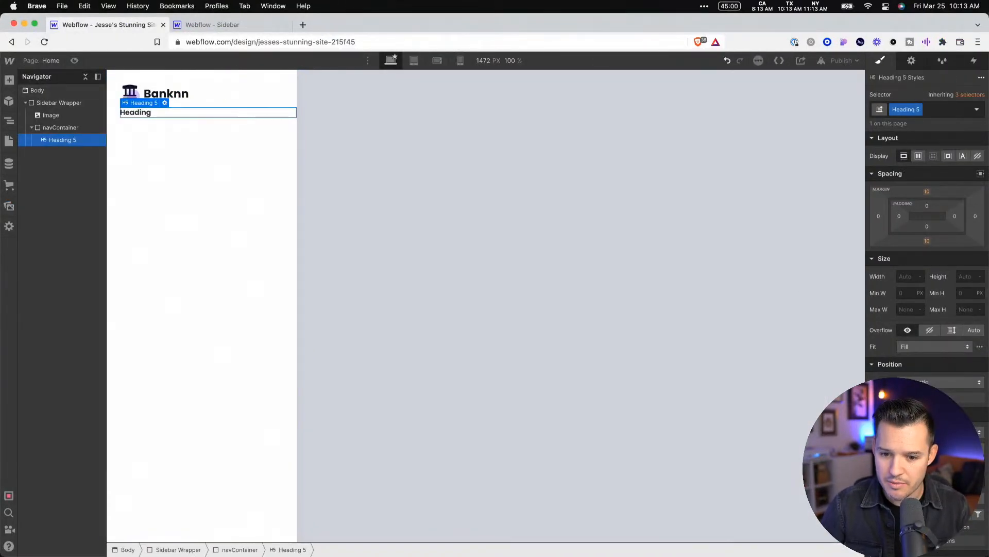
{"action": "key", "text": "Return"}
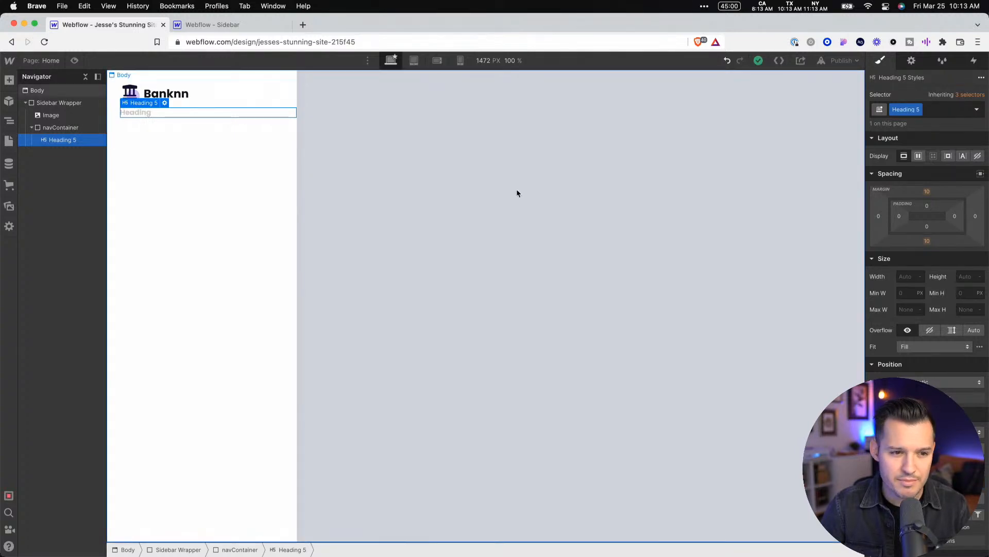
{"action": "left_click", "coordinate": [517, 189]}
{"action": "left_click", "coordinate": [132, 114]}
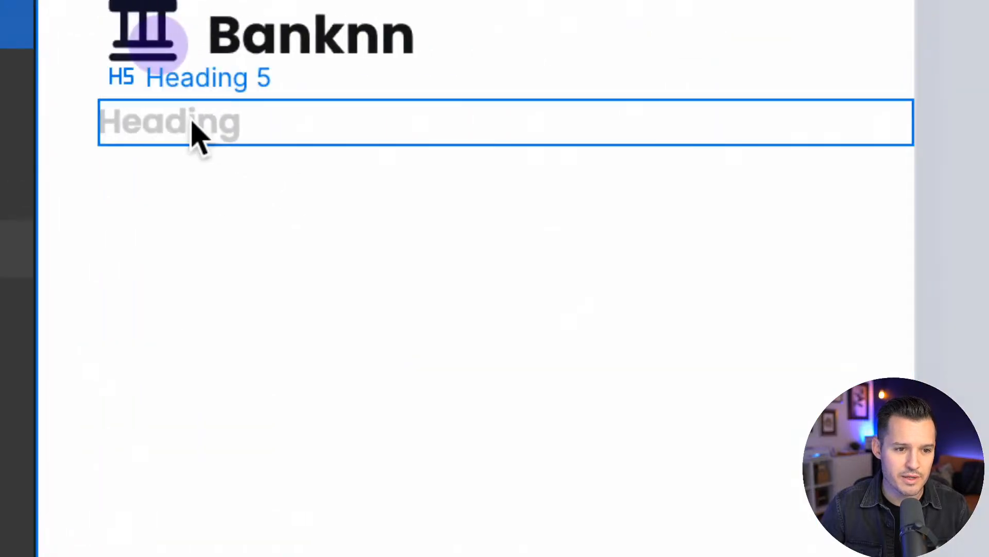
Set the H5 heading's font weight to match the Main Menu text in the Figma design
{"action": "left_click", "coordinate": [140, 114]}
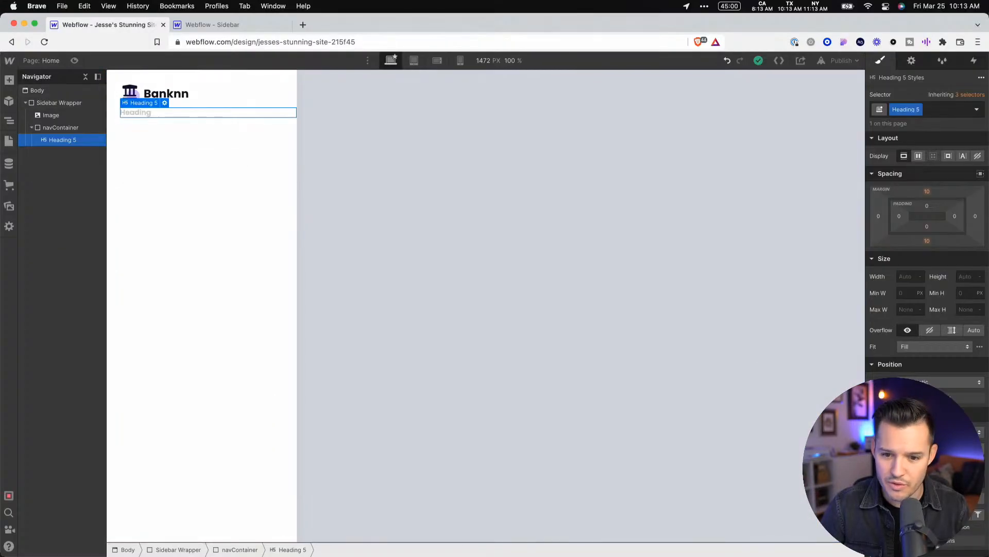
{"action": "left_click", "coordinate": [940, 449]}
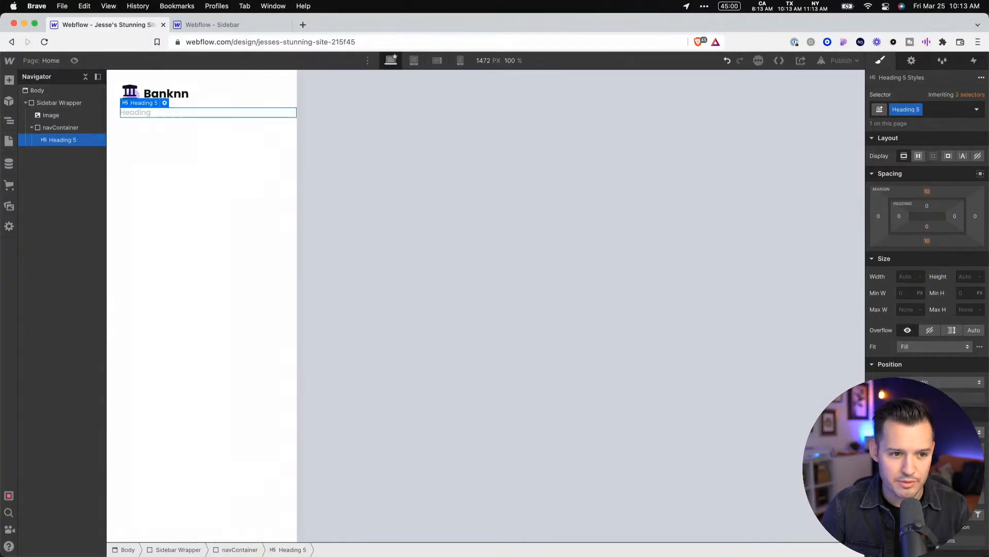
{"action": "left_click", "coordinate": [426, 119]}
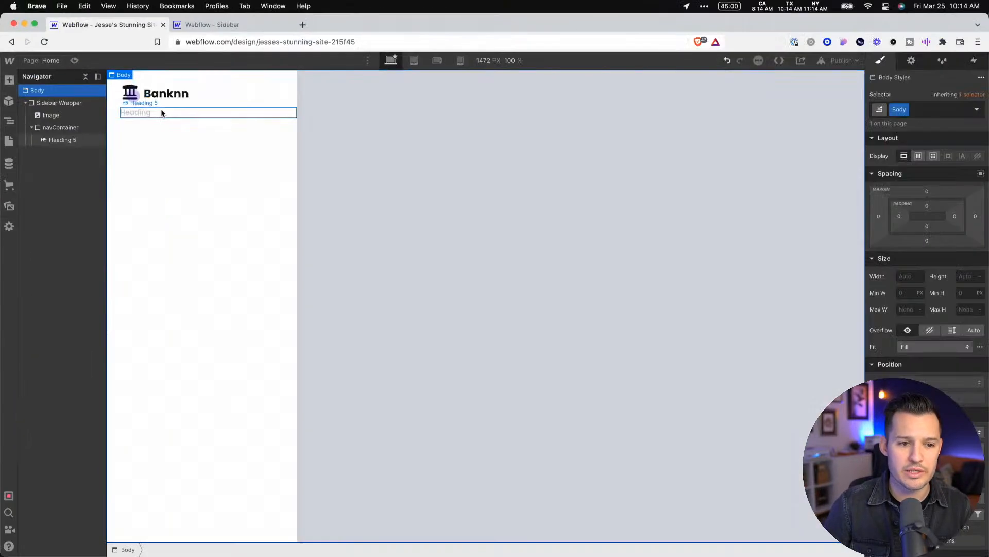
Check the gap between logo and Main Menu in Figma, then set navContainer's top margin to 62 px in Webflow
{"action": "key", "text": "ctrl+Left"}
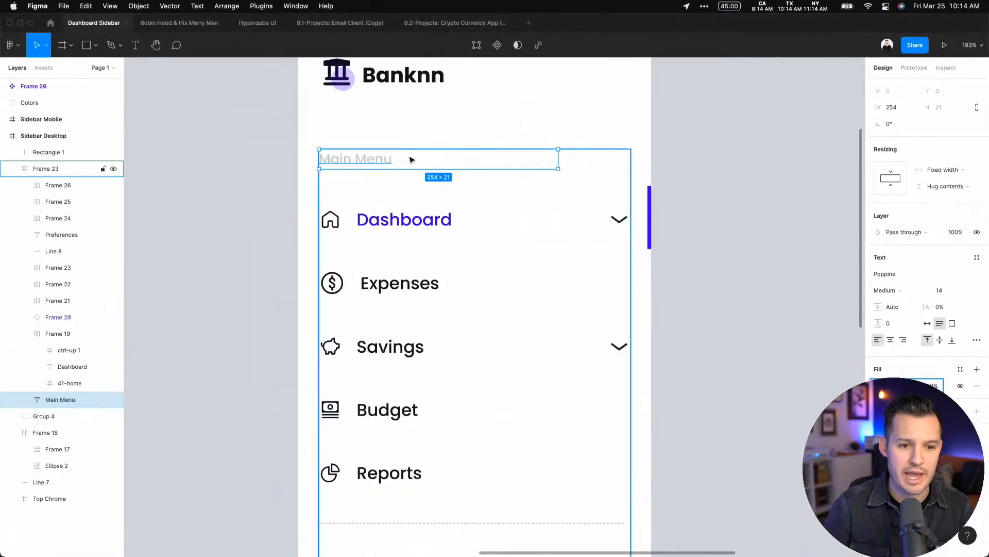
{"action": "key", "text": "ctrl+Right"}
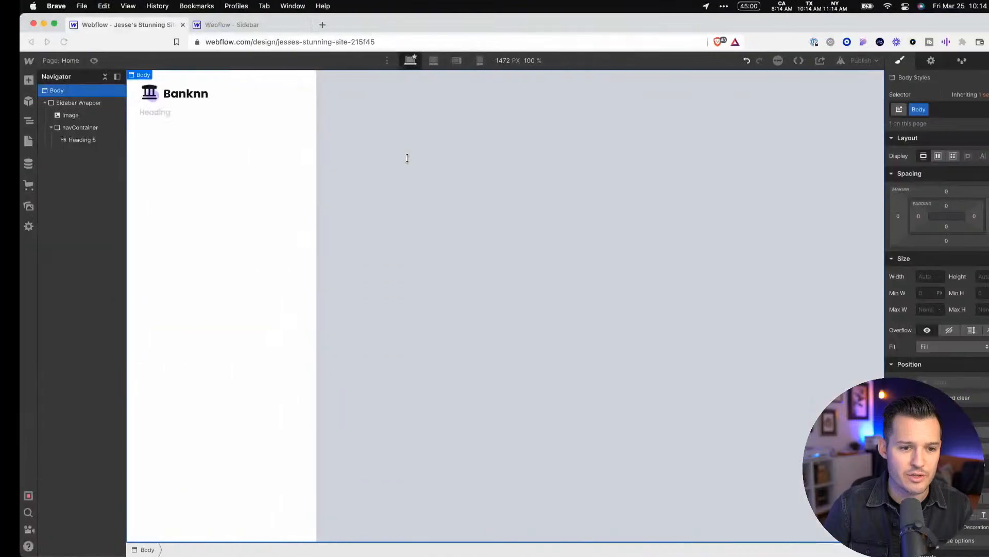
{"action": "left_click", "coordinate": [57, 132]}
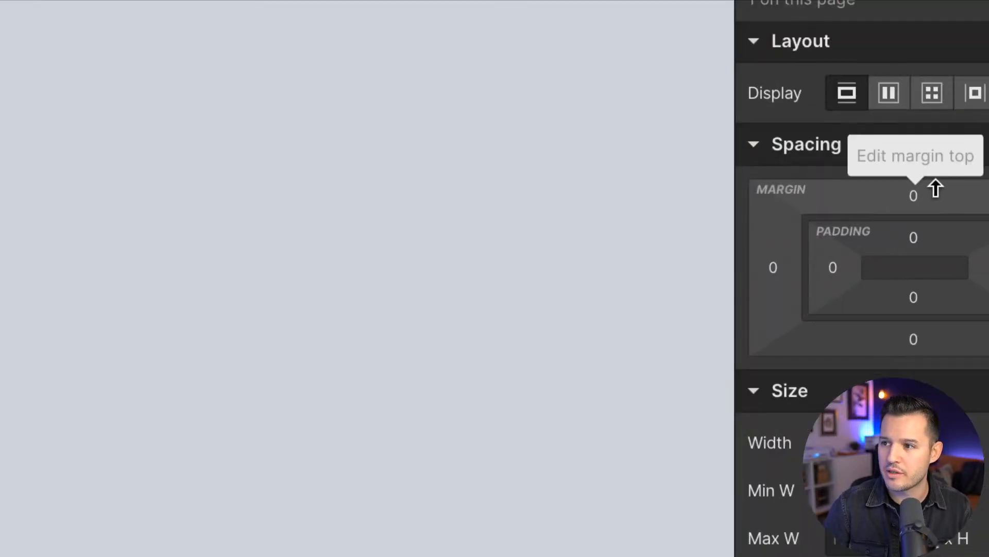
{"action": "left_click", "coordinate": [916, 196]}
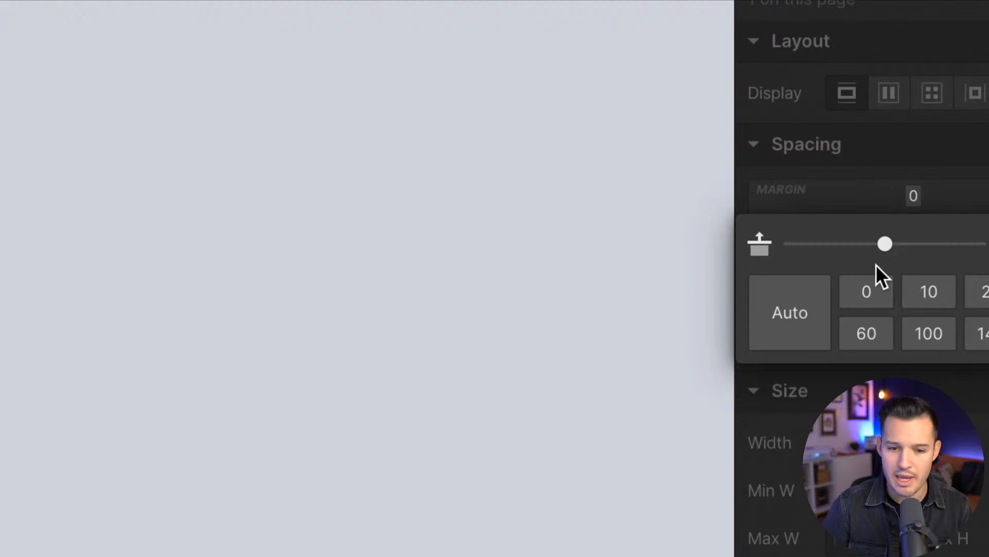
{"action": "type", "text": "62"}
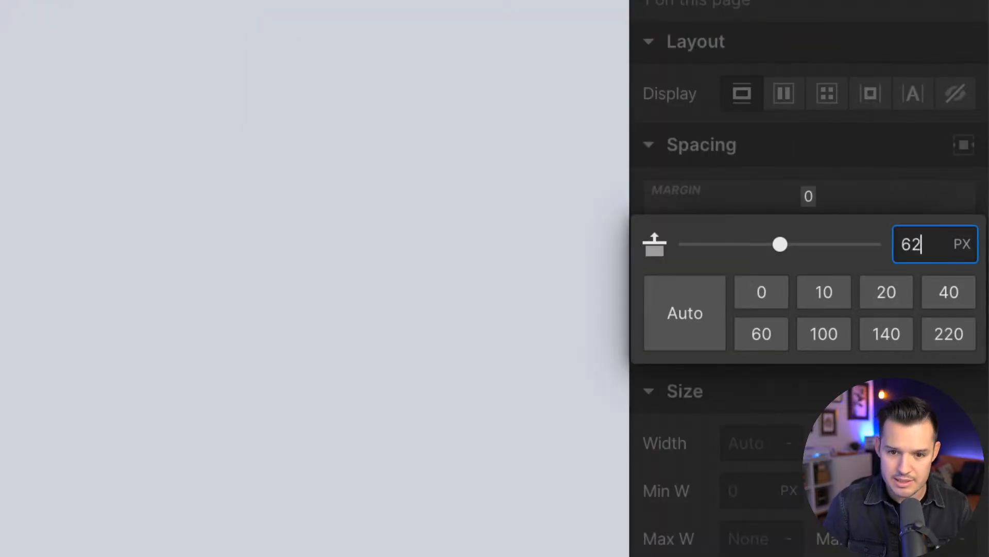
{"action": "key", "text": "Return"}
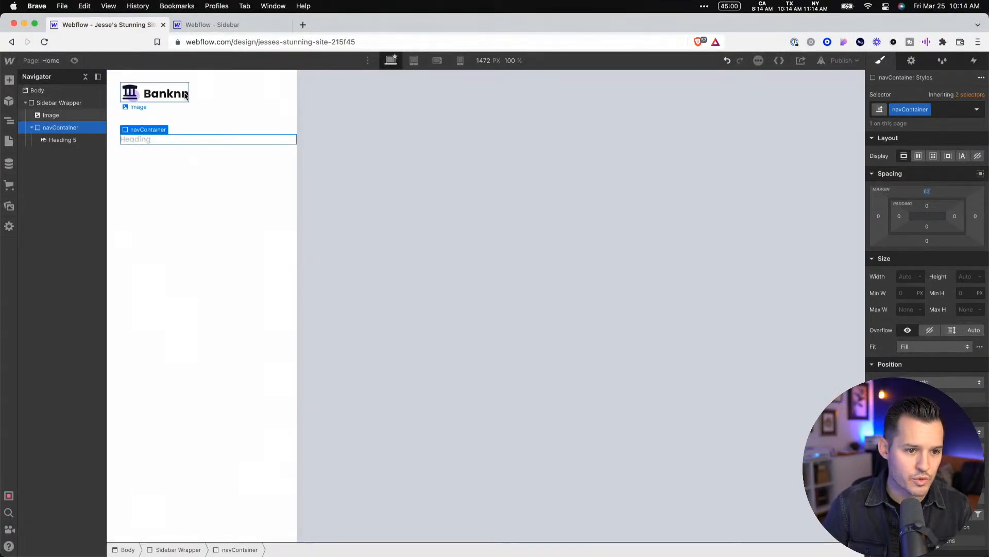
{"action": "left_click", "coordinate": [461, 200]}
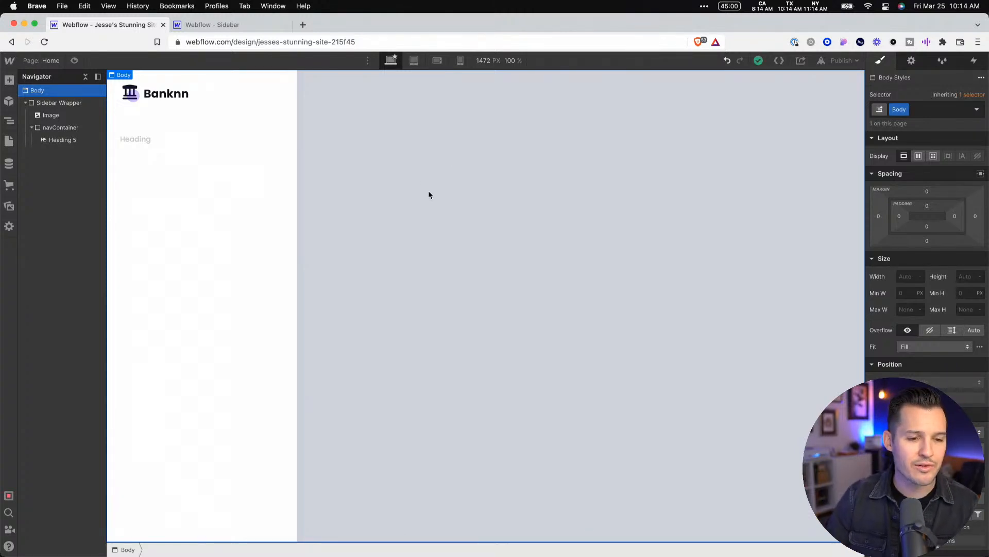
Review the menu items in the Figma design, then add a Link Block below the H5 heading in Webflow, keeping # as its URL
{"action": "key", "text": "super+Tab"}
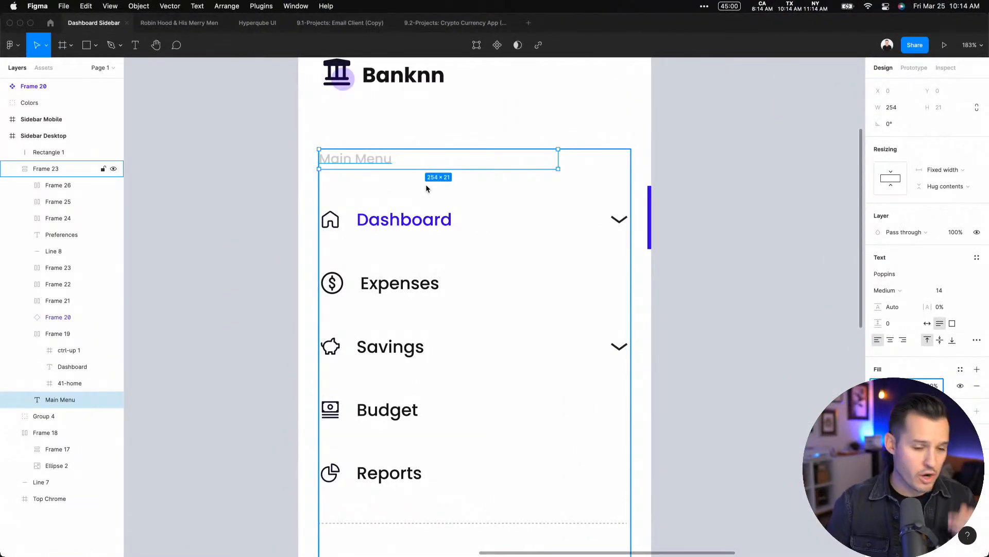
{"action": "key", "text": "super+Tab"}
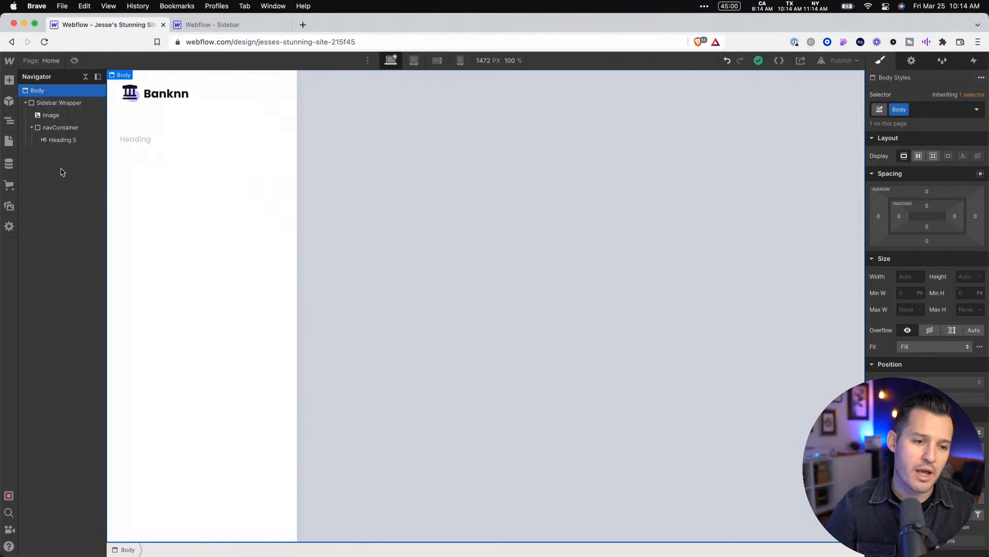
{"action": "left_click", "coordinate": [186, 140]}
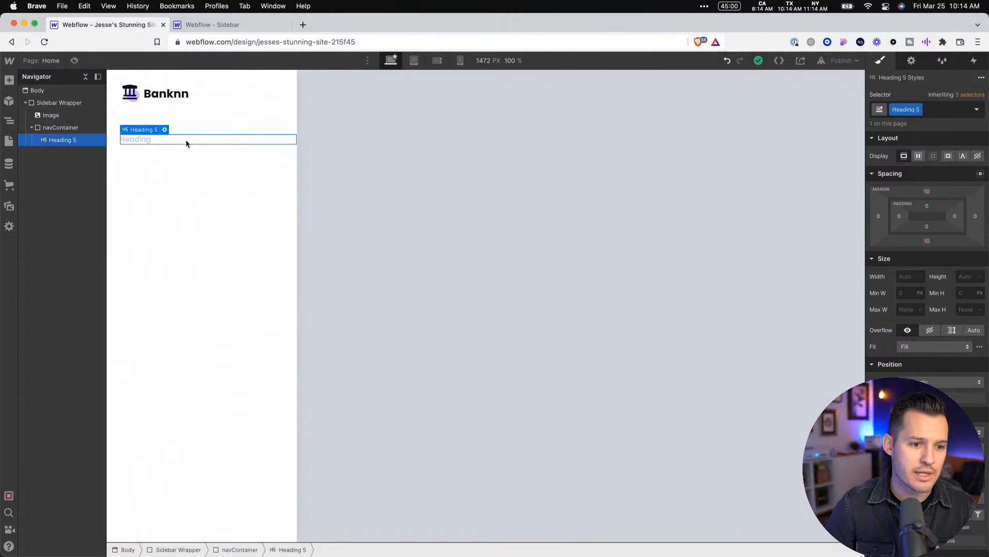
{"action": "left_click", "coordinate": [10, 81]}
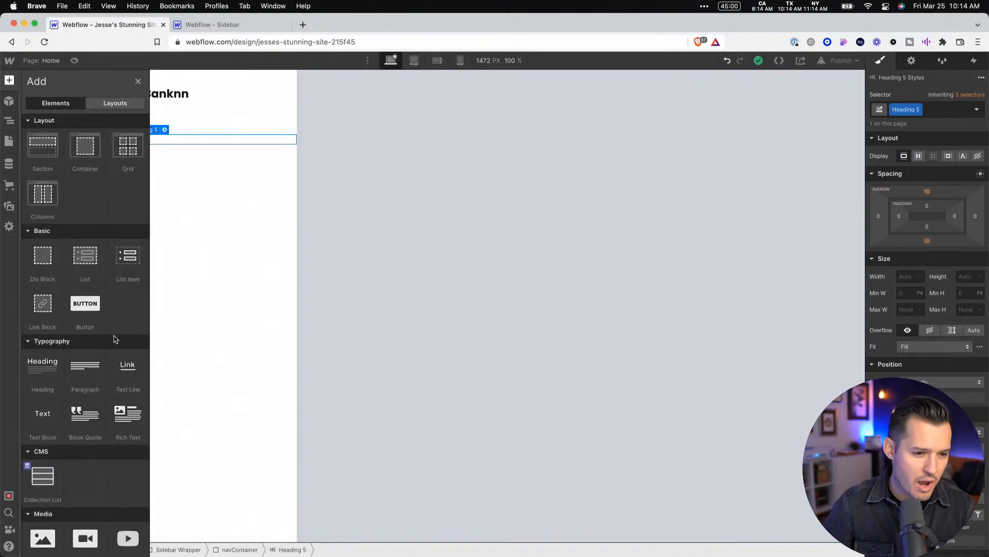
{"action": "left_click", "coordinate": [43, 305]}
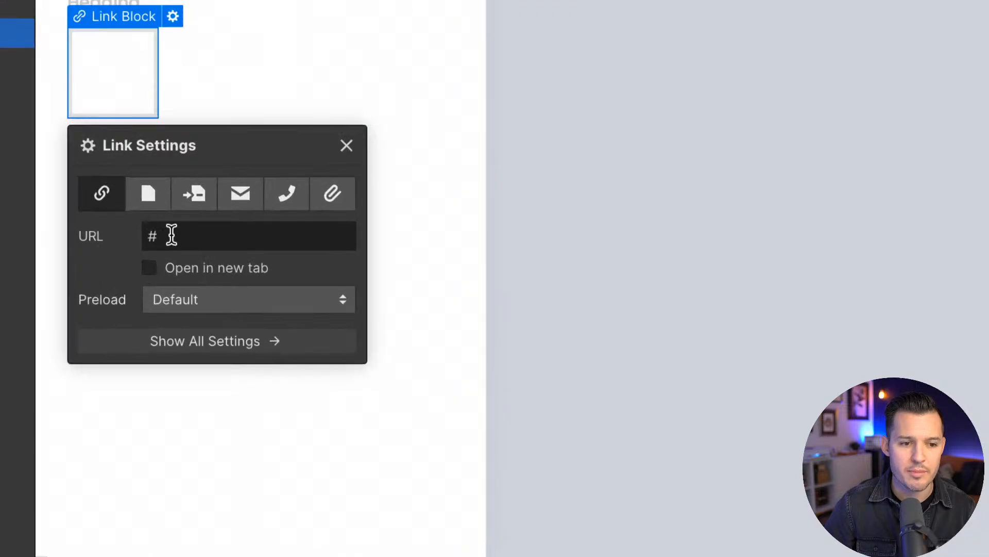
{"action": "left_click", "coordinate": [157, 237]}
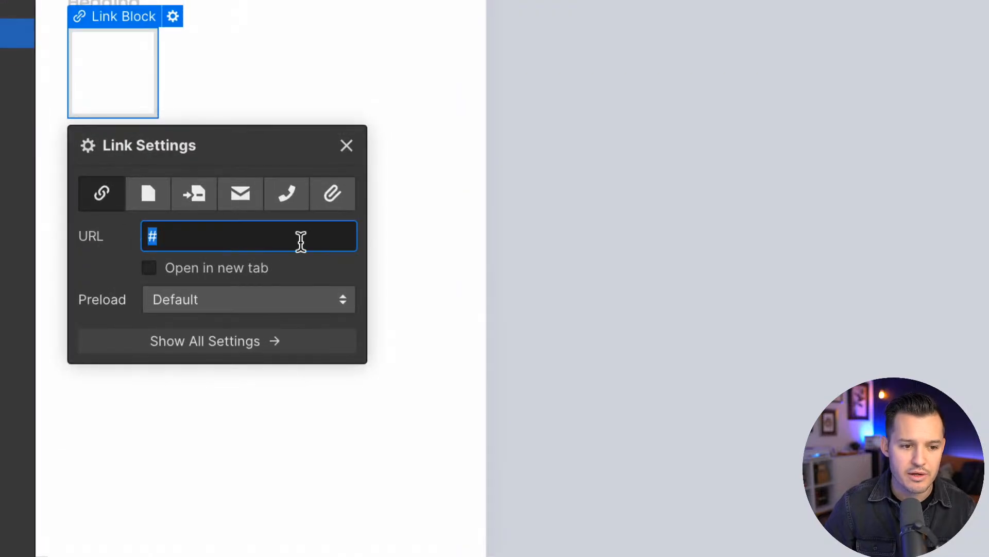
{"action": "left_click", "coordinate": [349, 145]}
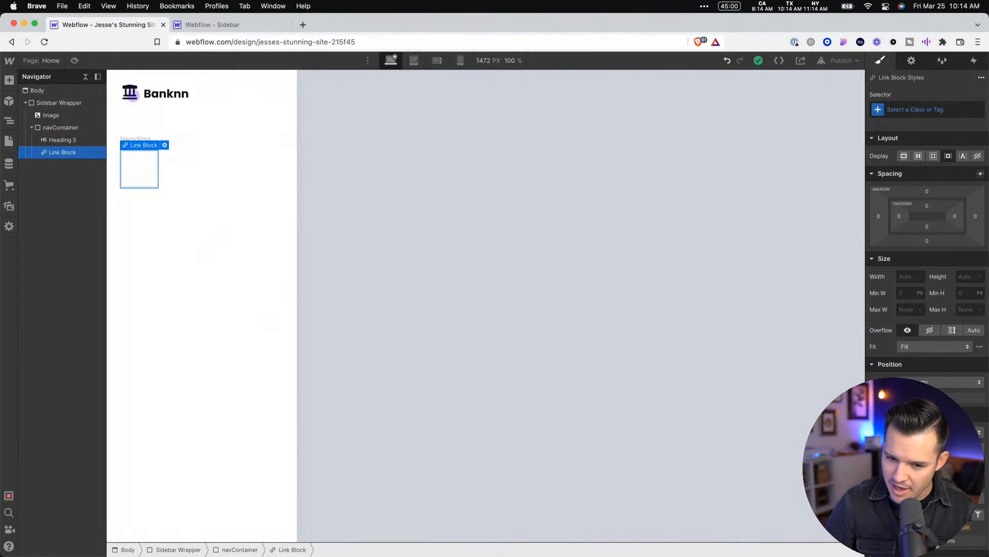
Set the new Link Block's width to 100%
{"action": "scroll", "coordinate": [931, 328], "scroll_direction": "down", "scroll_amount": 5}
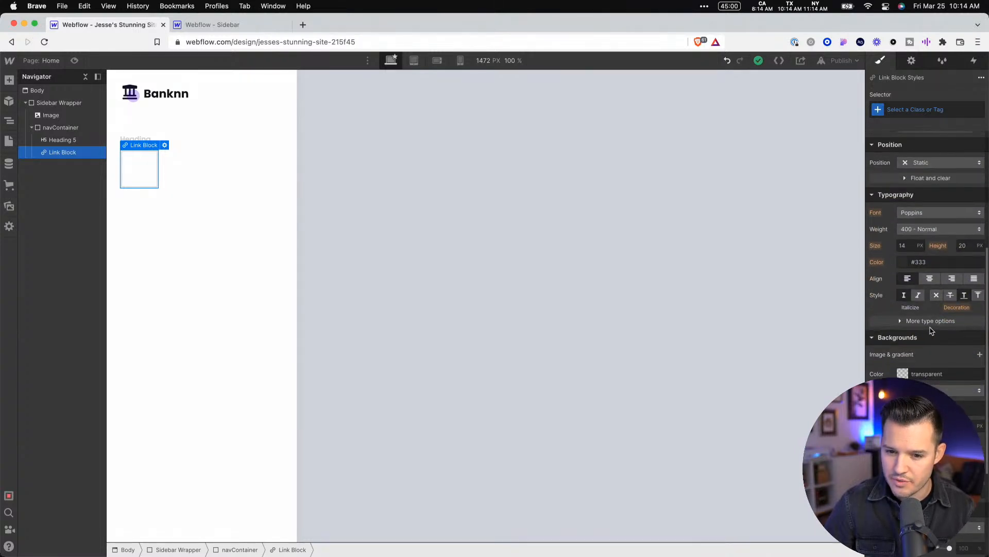
{"action": "scroll", "coordinate": [932, 327], "scroll_direction": "up", "scroll_amount": 4}
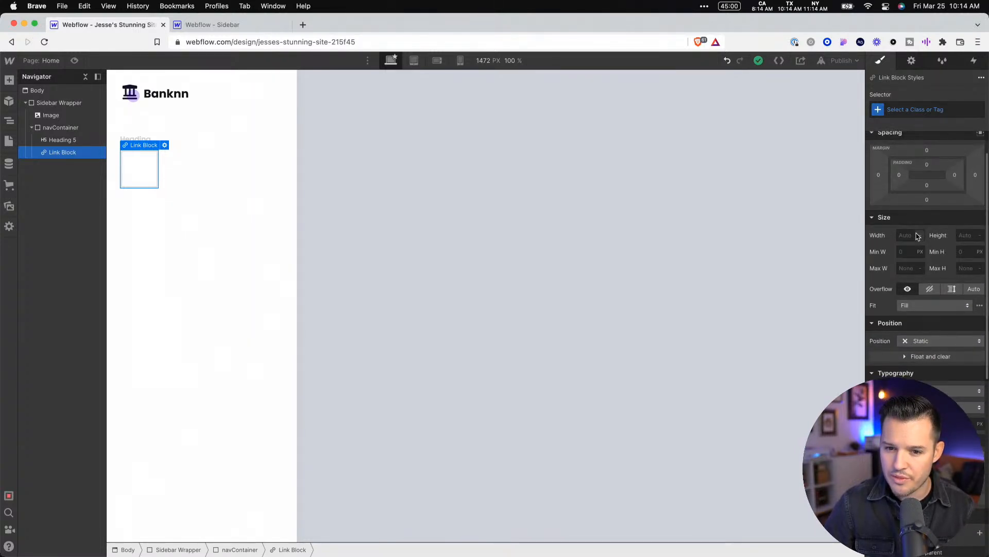
{"action": "scroll", "coordinate": [917, 237], "scroll_direction": "up", "scroll_amount": 2}
{"action": "left_click", "coordinate": [919, 279]}
{"action": "type", "text": "1"}
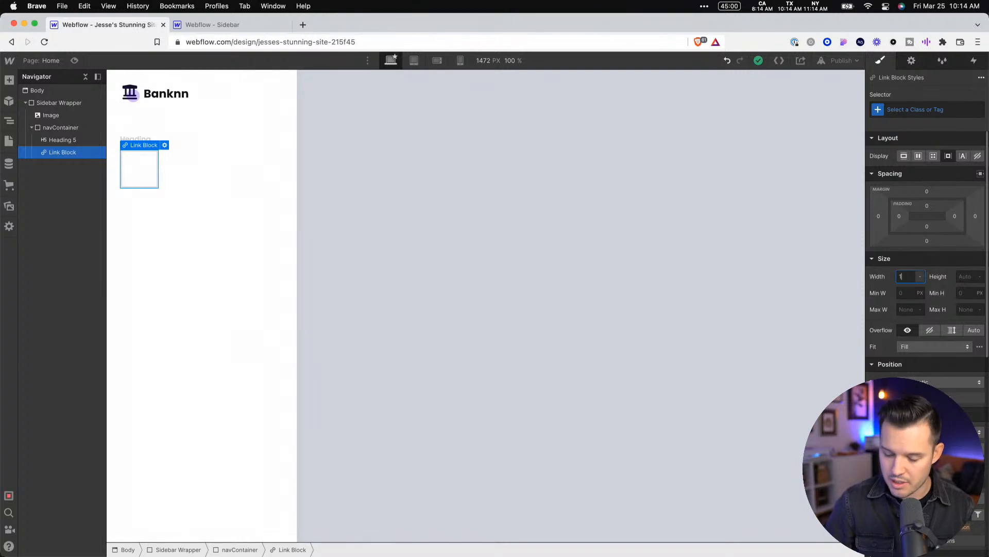
{"action": "type", "text": "00"}
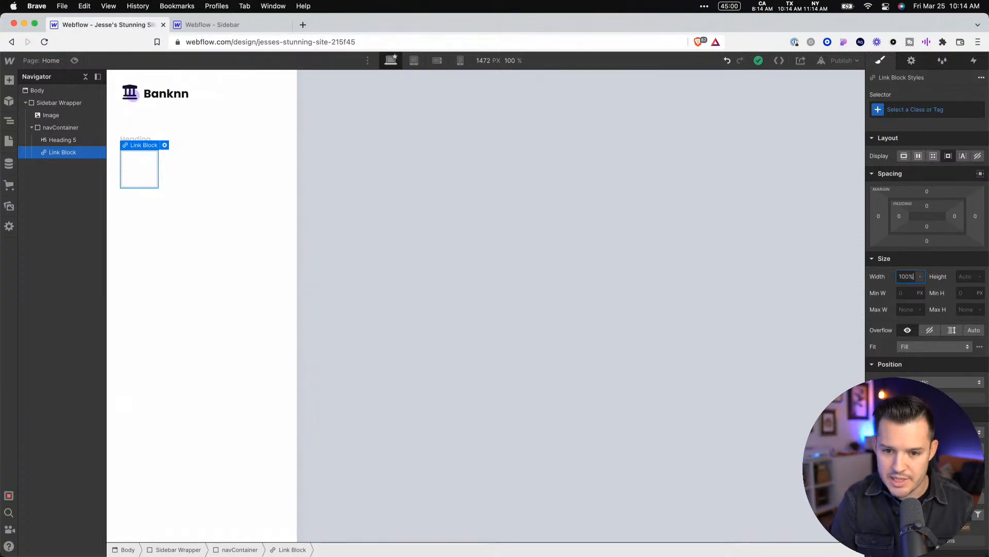
{"action": "type", "text": "%"}
{"action": "key", "text": "Tab"}
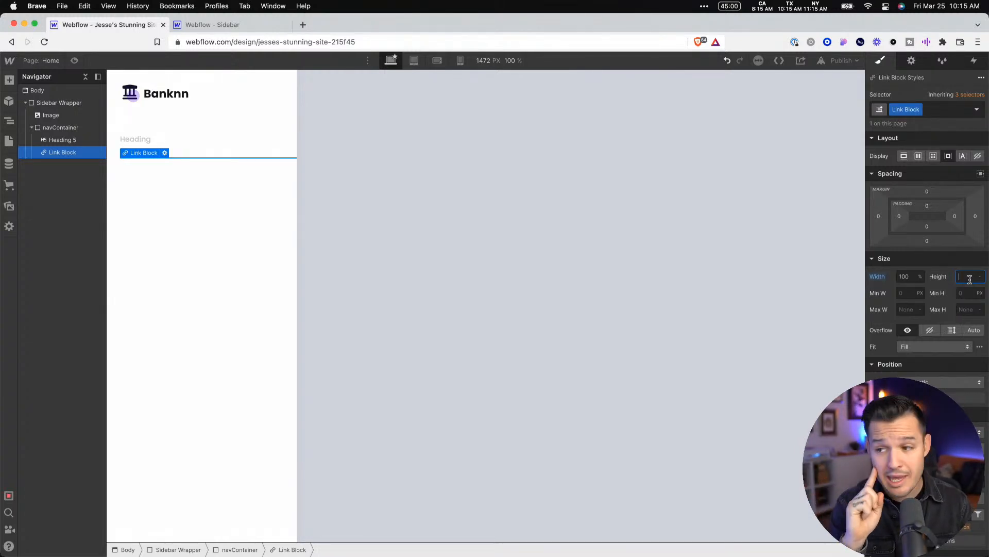
Add a Text Block and a Lottie Animation inside the Link Block
{"action": "left_click", "coordinate": [9, 81]}
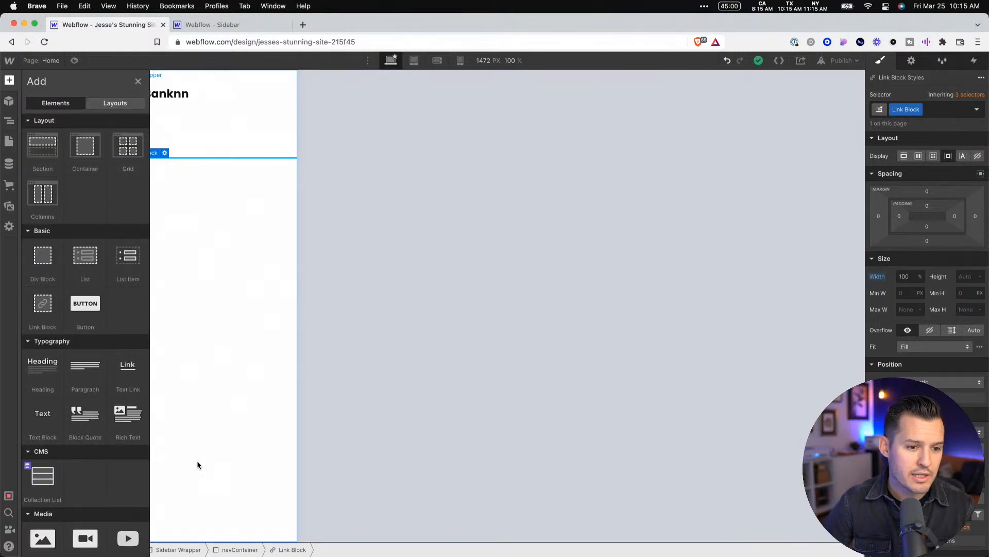
{"action": "left_click", "coordinate": [45, 415]}
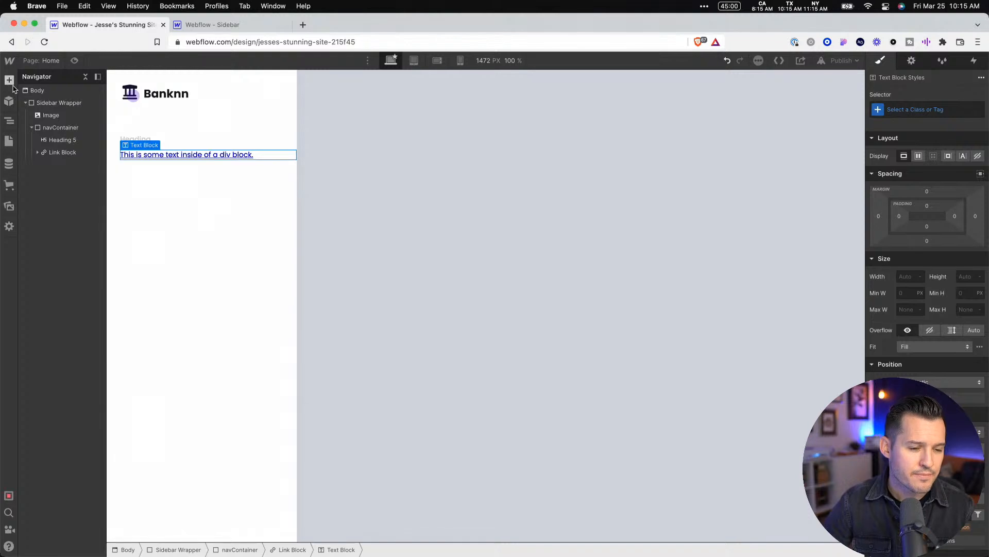
{"action": "left_click", "coordinate": [13, 88]}
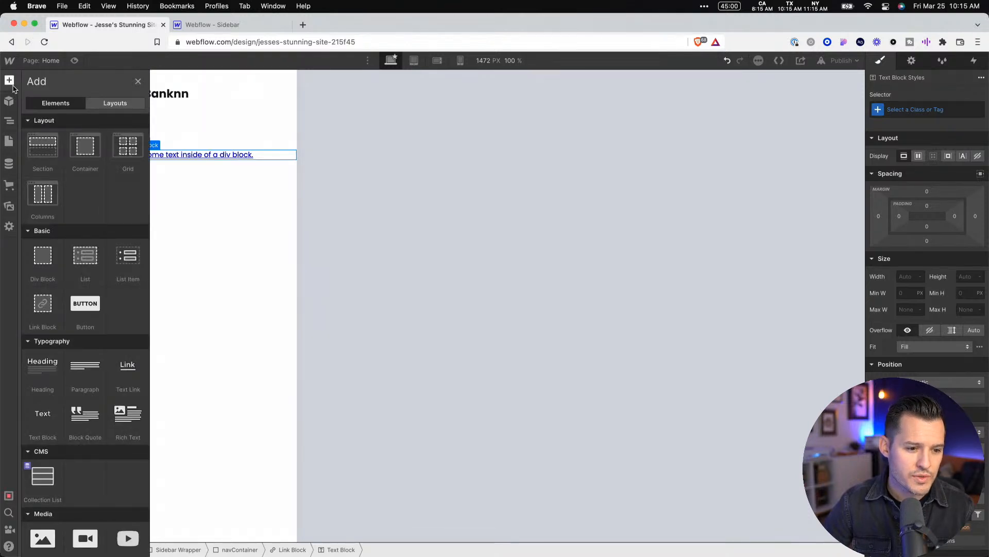
{"action": "scroll", "coordinate": [99, 397], "scroll_direction": "down", "scroll_amount": 4}
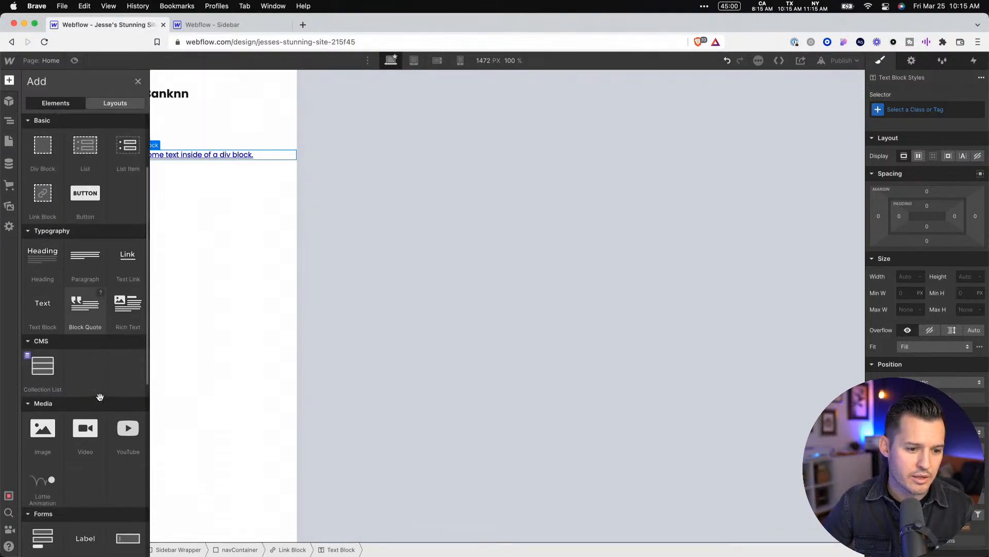
{"action": "scroll", "coordinate": [44, 438], "scroll_direction": "down", "scroll_amount": 6}
{"action": "left_click", "coordinate": [50, 309]}
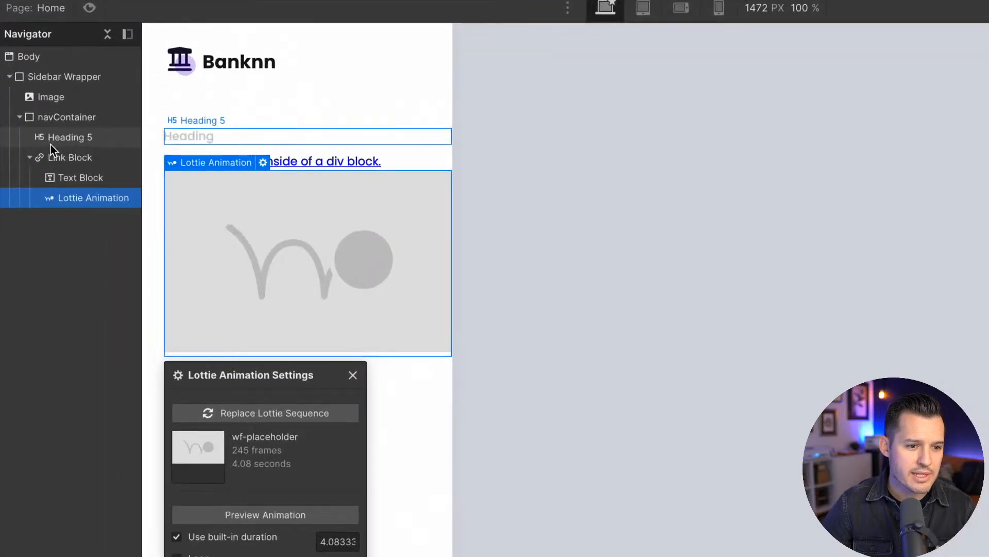
Set the Link Block's display to Flex so its text and Lottie Animation sit side by side
{"action": "left_click", "coordinate": [55, 154]}
{"action": "left_click", "coordinate": [66, 178]}
{"action": "left_click", "coordinate": [69, 196]}
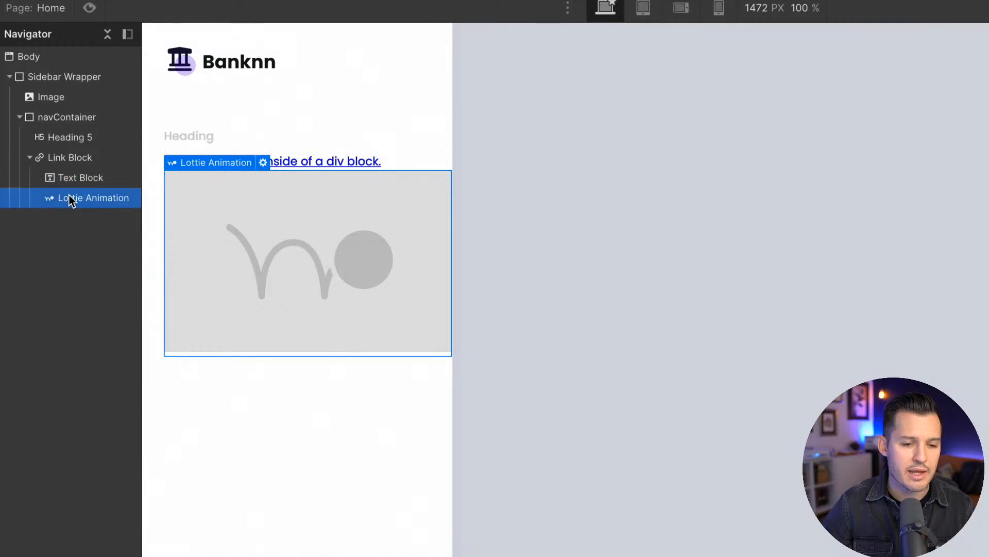
{"action": "left_click", "coordinate": [72, 158]}
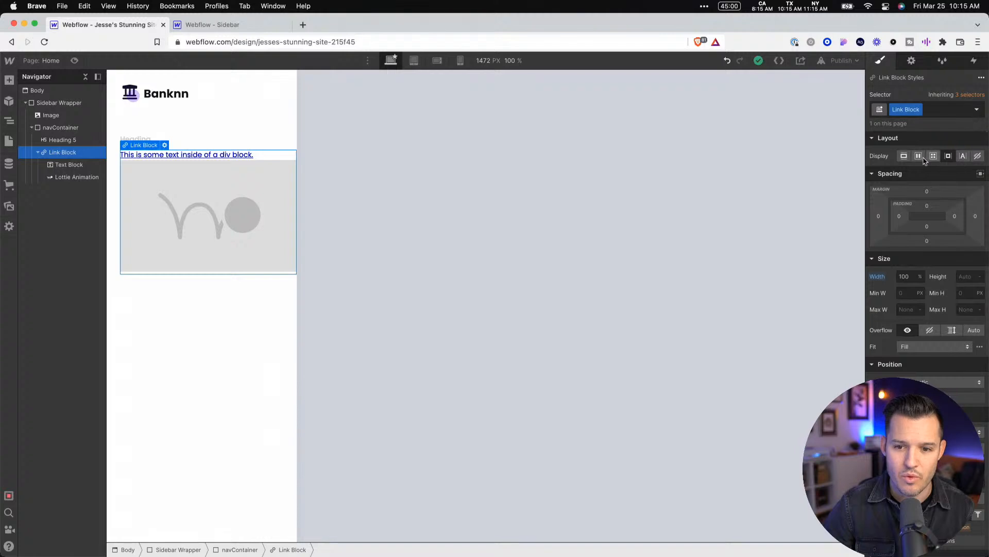
{"action": "left_click", "coordinate": [923, 159]}
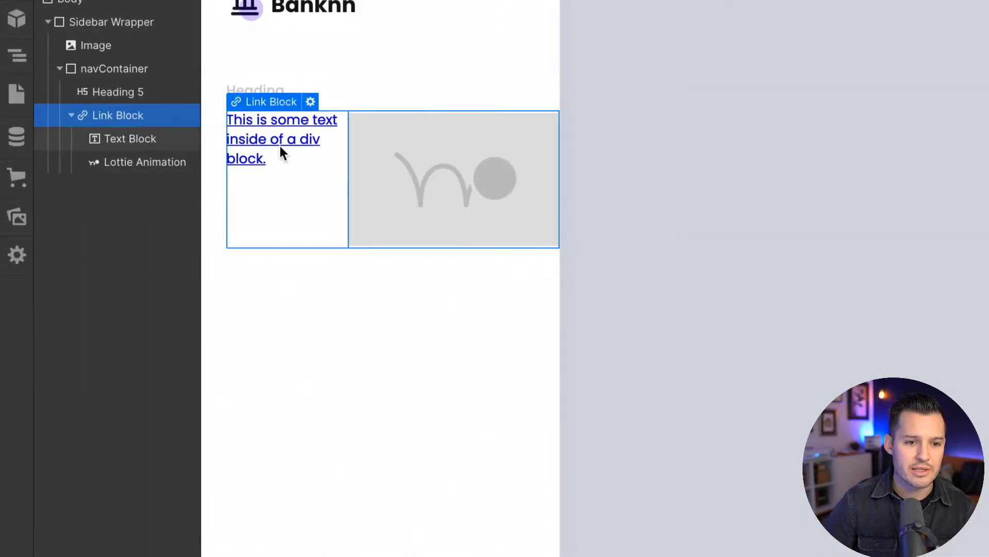
Move the Lottie Animation ahead of the Text Block within the Link Block
{"action": "left_click_drag", "start_coordinate": [418, 149], "coordinate": [257, 149]}
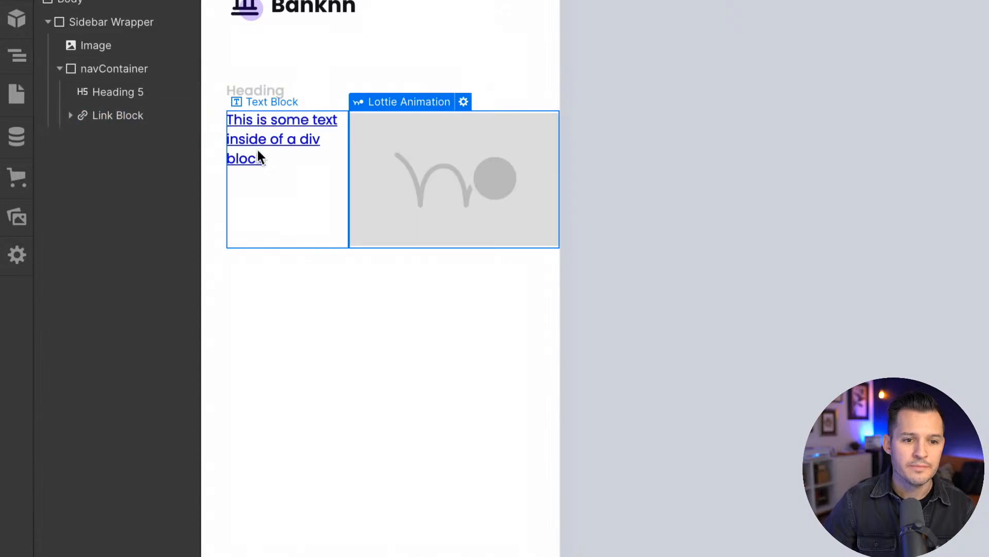
{"action": "left_click", "coordinate": [94, 115]}
{"action": "left_click", "coordinate": [70, 115]}
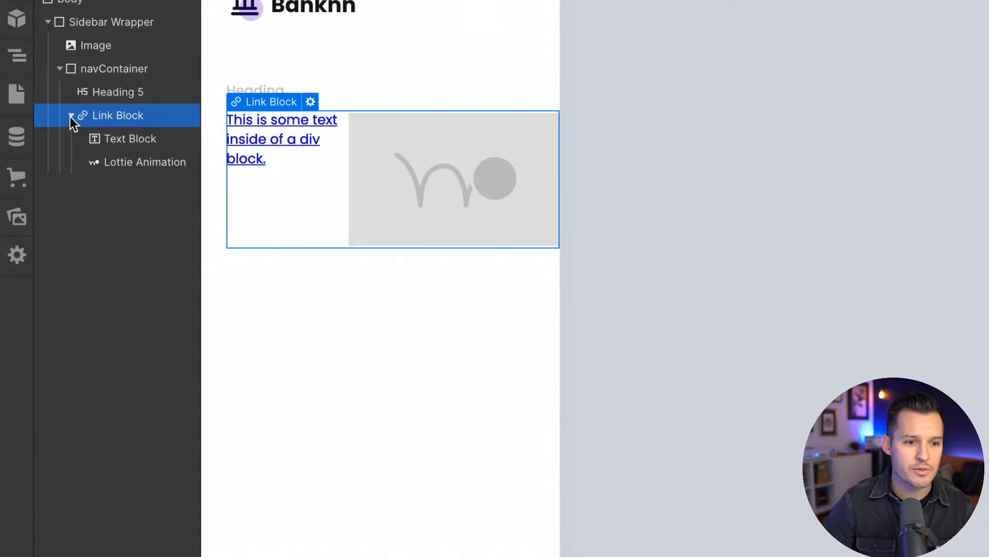
{"action": "left_click", "coordinate": [114, 161]}
{"action": "left_click_drag", "start_coordinate": [131, 149], "coordinate": [157, 128]}
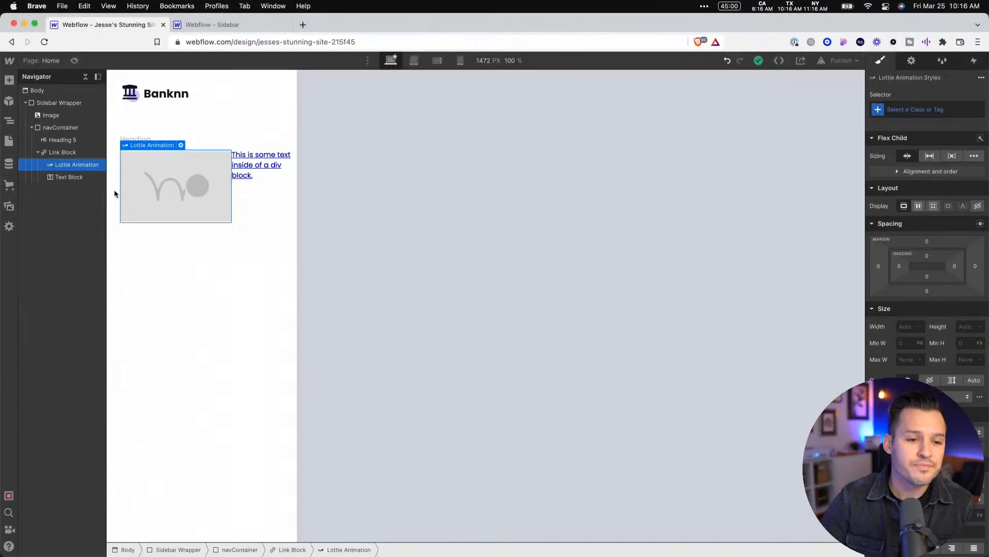
Replace the placeholder Lottie sequence with the house icon JSON file from the site's assets
{"action": "left_click", "coordinate": [181, 146]}
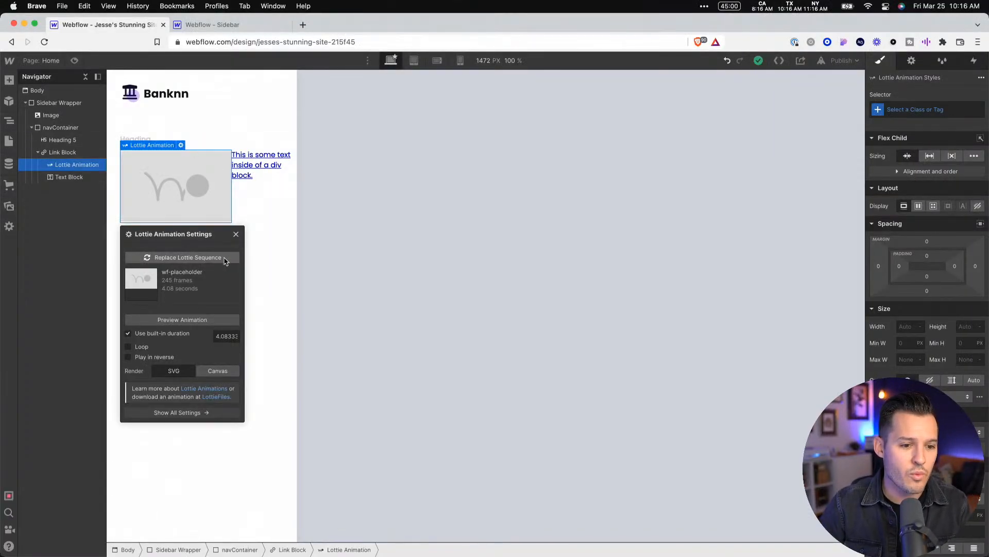
{"action": "left_click", "coordinate": [214, 260]}
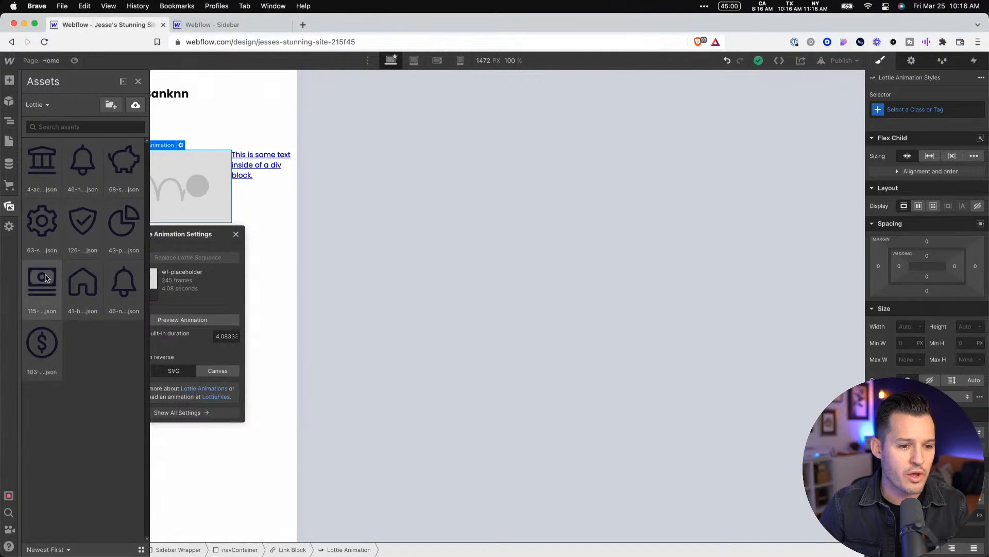
{"action": "left_click", "coordinate": [82, 287]}
{"action": "left_click", "coordinate": [389, 234]}
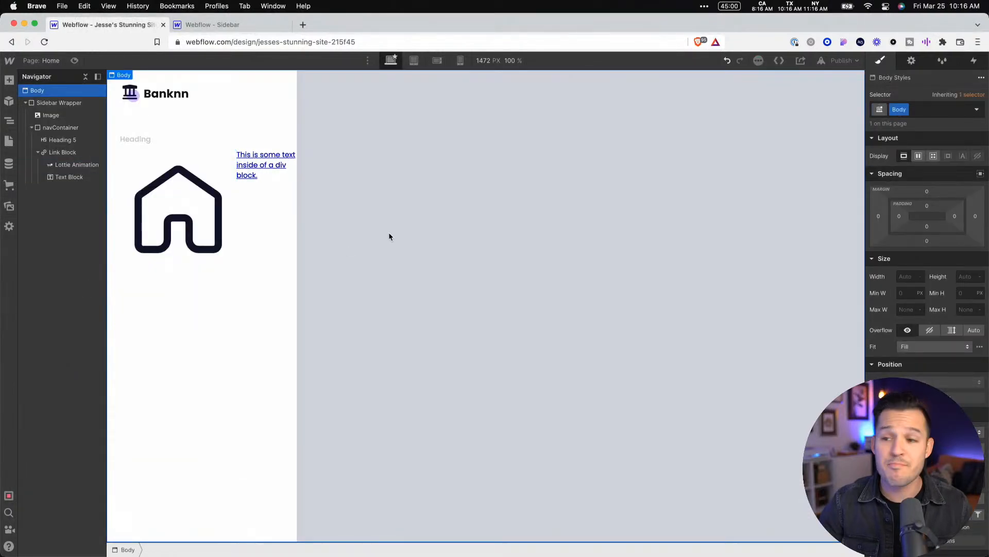
Preview the page to check how the house Lottie icon animates, and return to the editor
{"action": "left_click", "coordinate": [168, 218]}
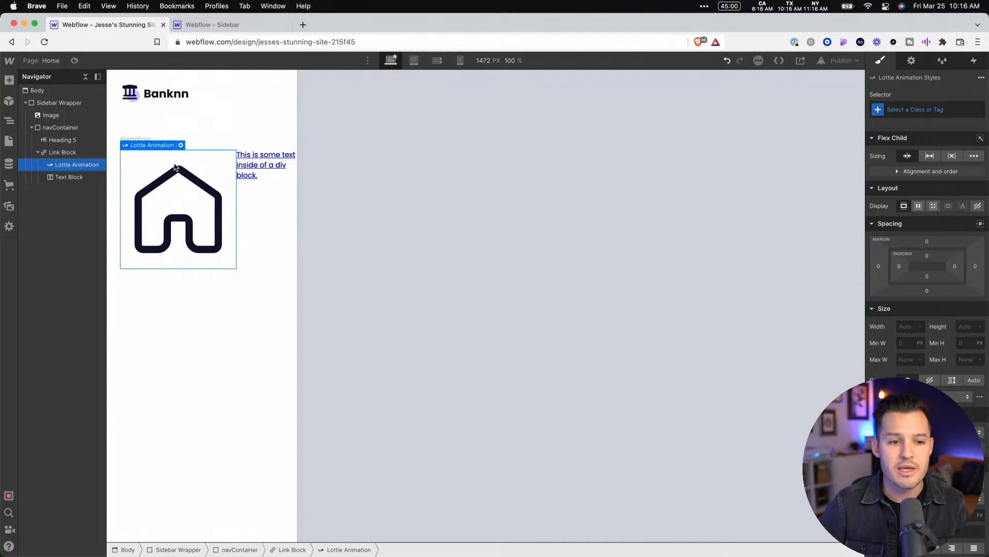
{"action": "left_click", "coordinate": [940, 110]}
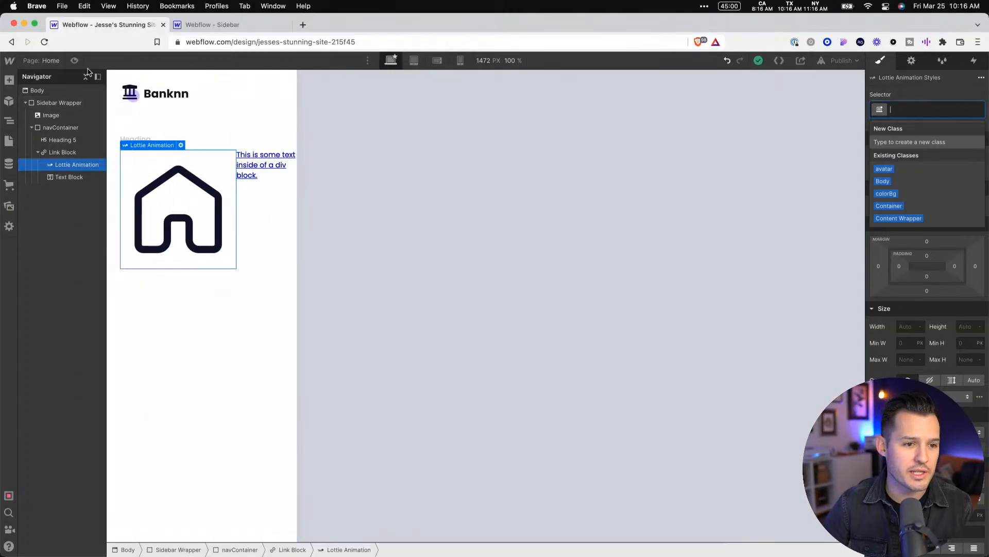
{"action": "left_click", "coordinate": [75, 60]}
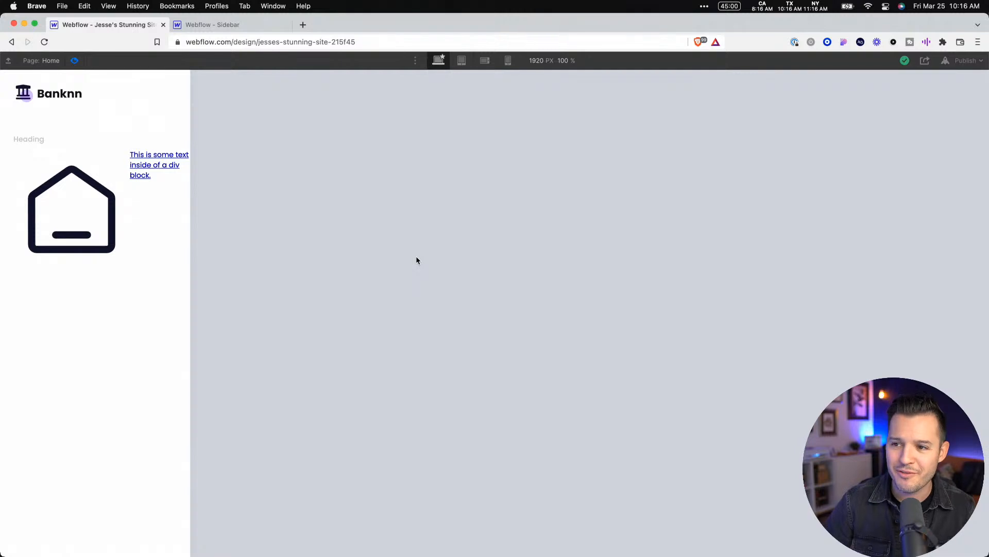
{"action": "left_click", "coordinate": [75, 61]}
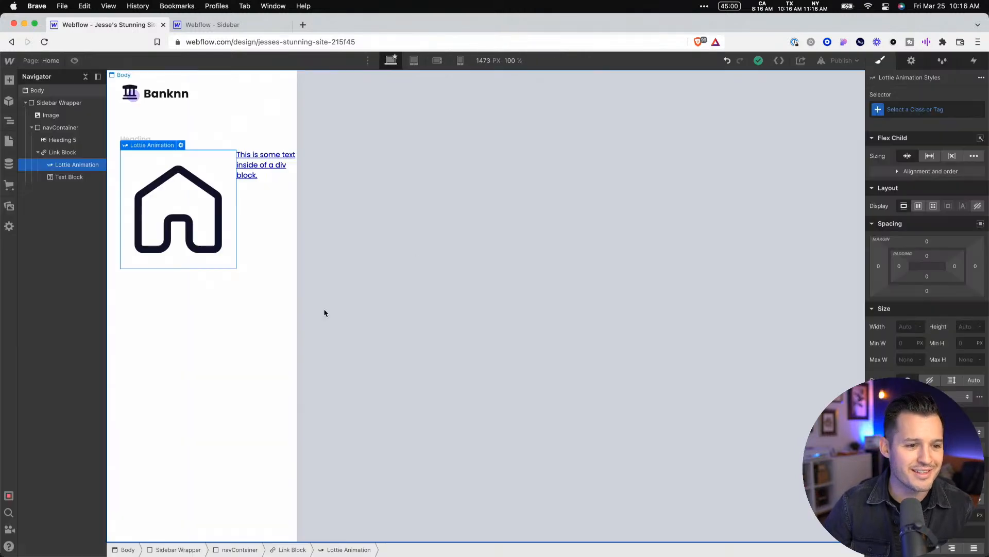
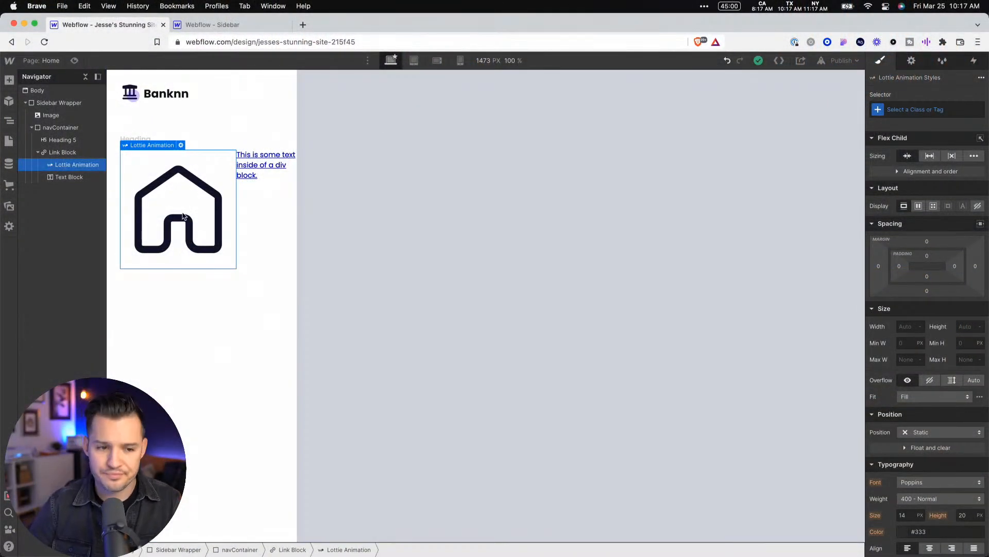
Duplicate the Link Block twice within navContainer to make three navigation links
{"action": "left_click", "coordinate": [63, 155]}
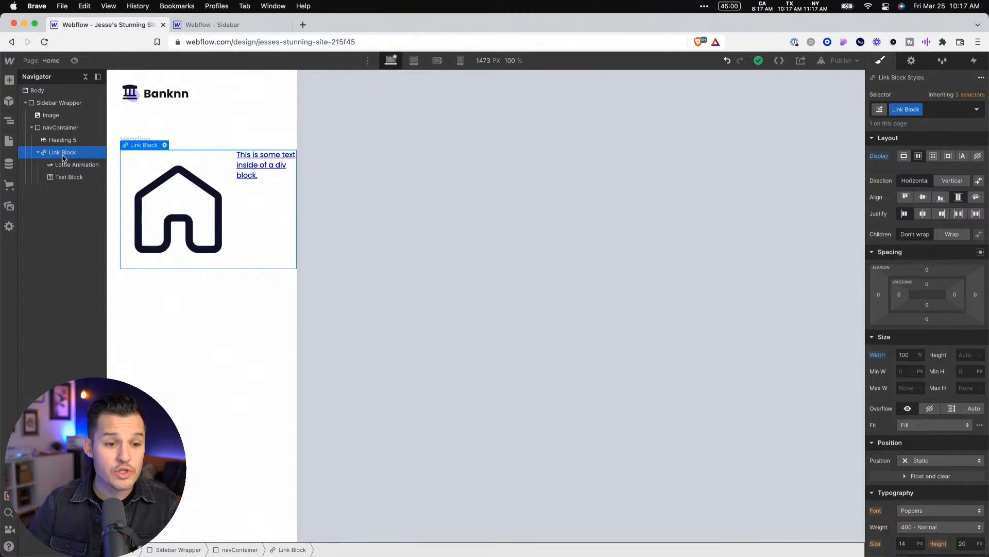
{"action": "key", "text": "super+d"}
{"action": "key", "text": "super+d"}
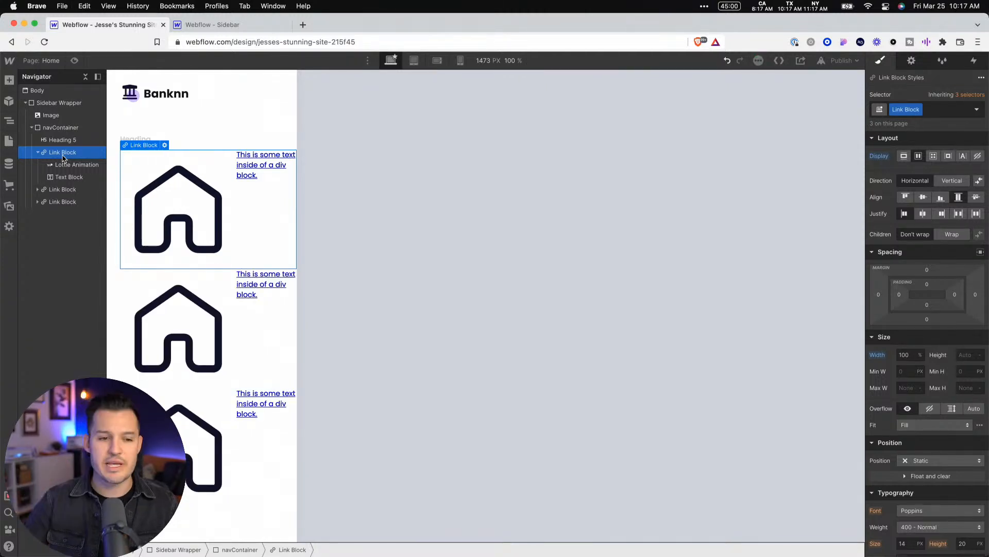
Create a new class named navItemIcon on the first Link Block's Lottie Animation
{"action": "left_click", "coordinate": [72, 164]}
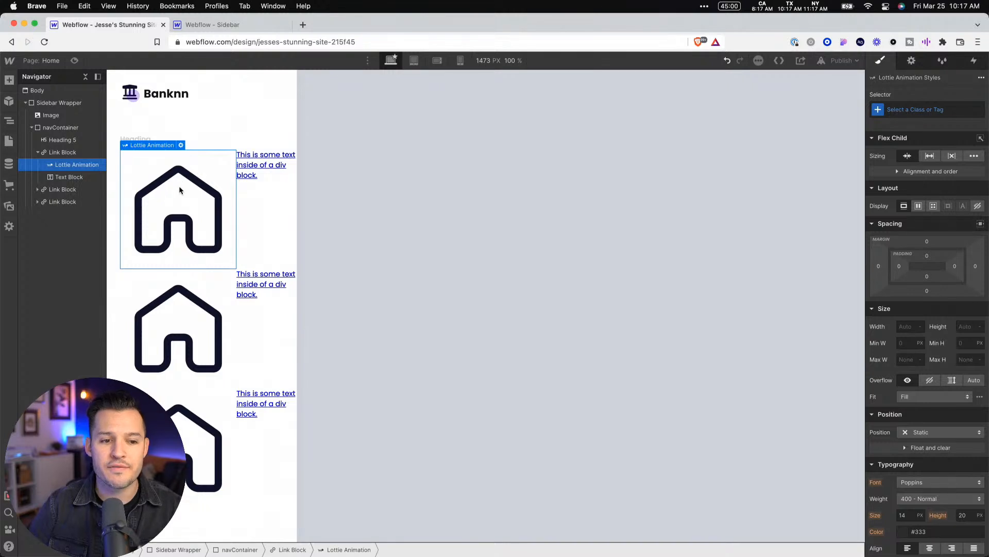
{"action": "left_click", "coordinate": [932, 113]}
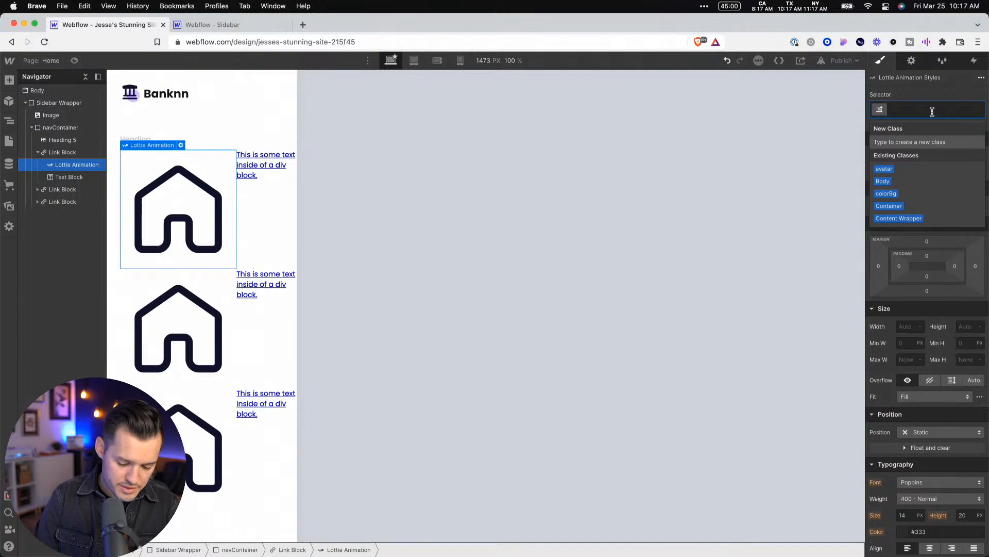
{"action": "type", "text": "nav"}
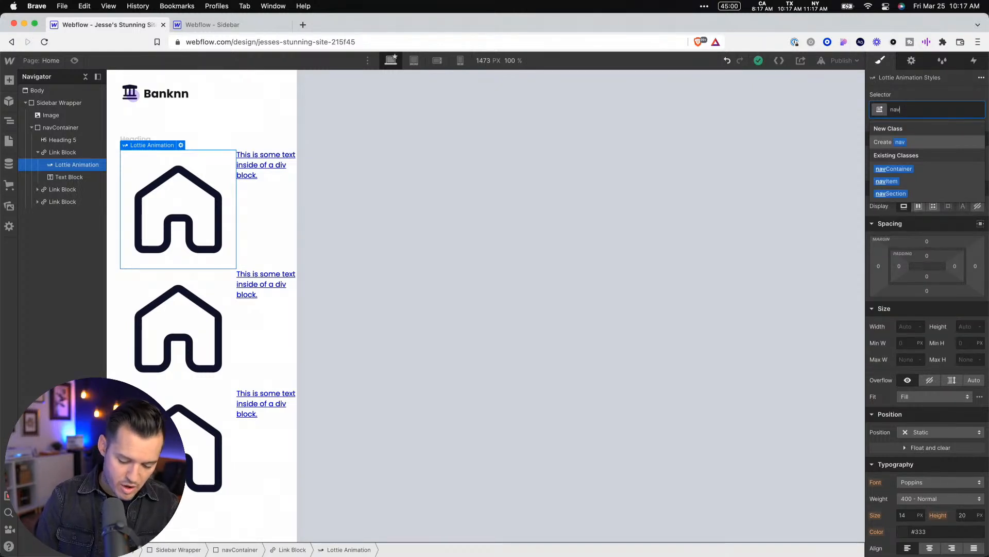
{"action": "type", "text": "Iteml"}
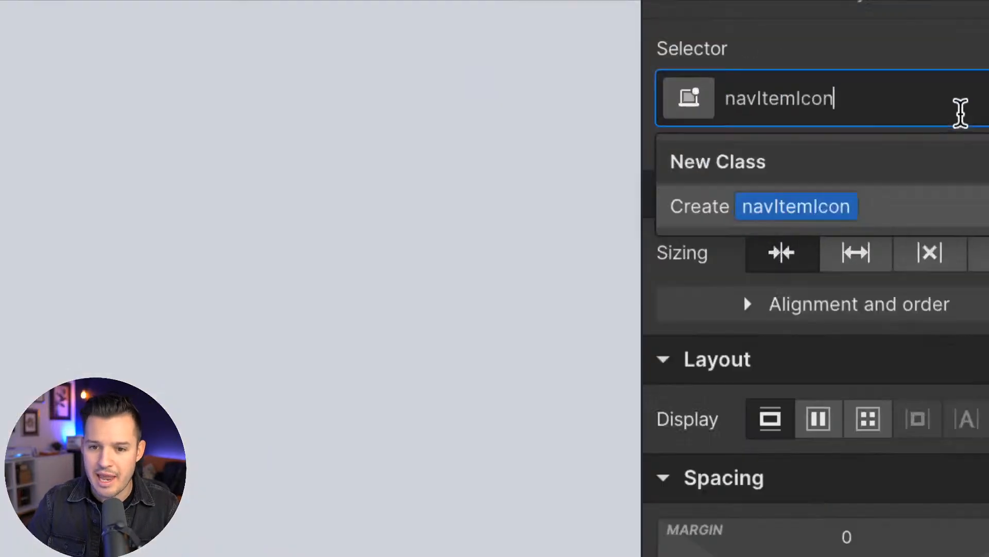
{"action": "key", "text": "Return"}
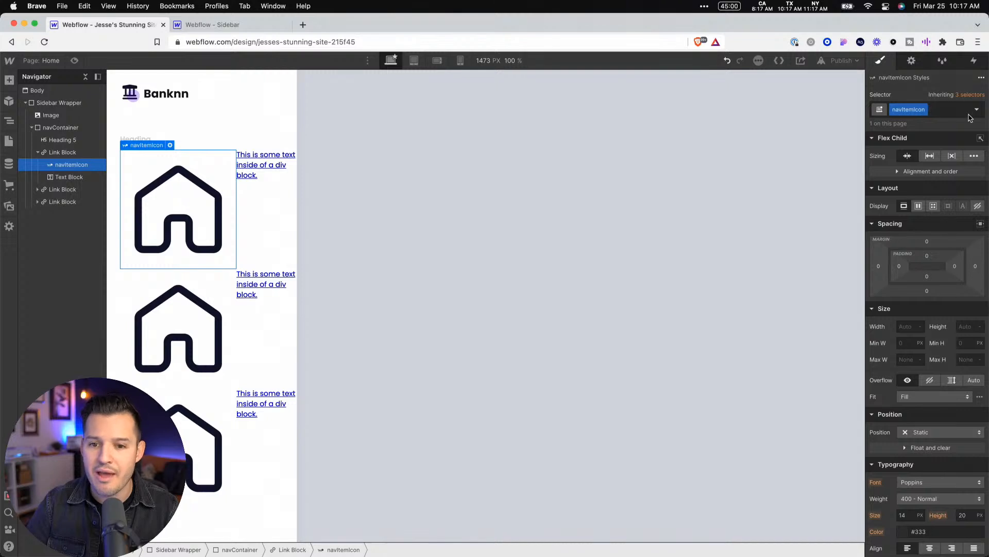
Check the house icon's size in Figma, and set navItemIcon's width and height to 24 px in Webflow
{"action": "left_click", "coordinate": [910, 327]}
{"action": "key", "text": "super+Tab"}
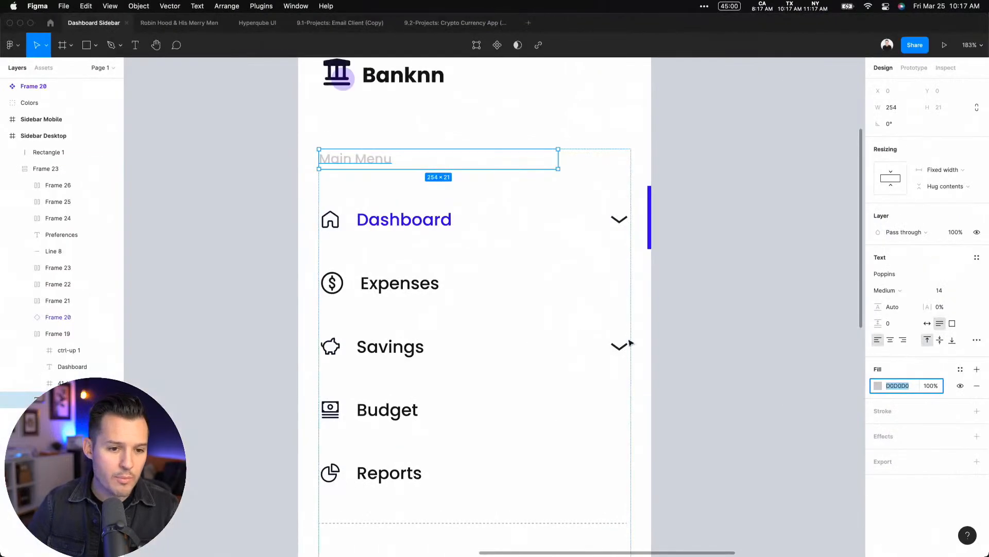
{"action": "double_click", "coordinate": [329, 220]}
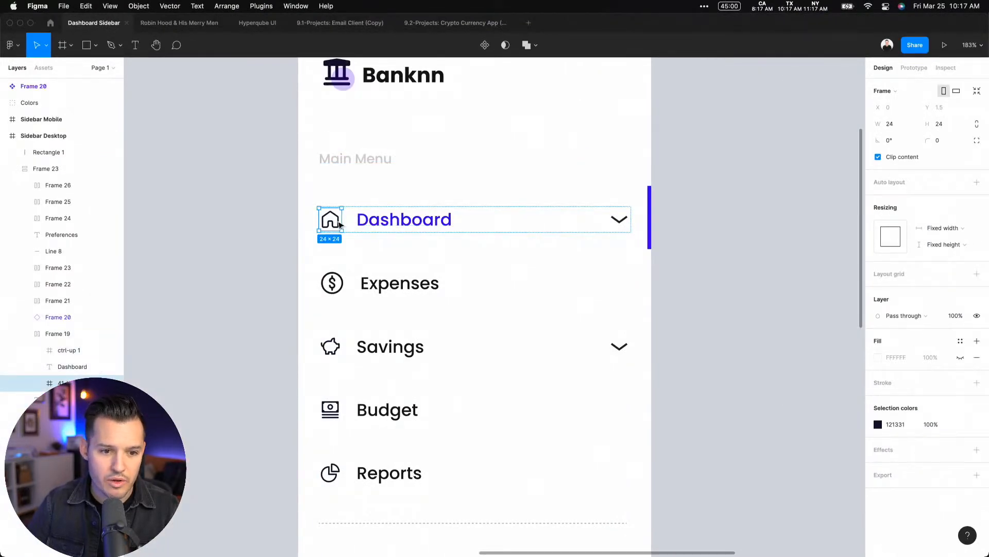
{"action": "key", "text": "super+Tab"}
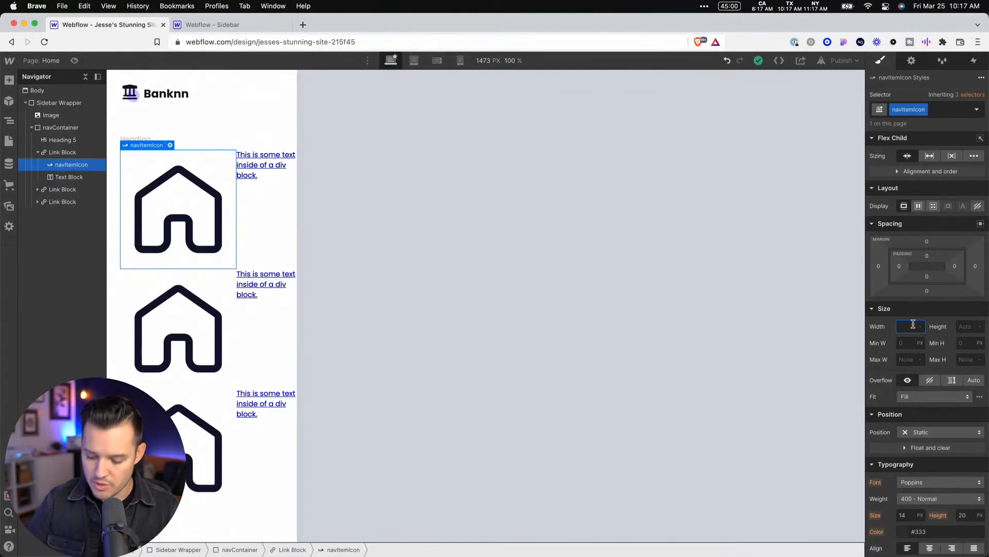
{"action": "type", "text": "24"}
{"action": "key", "text": "Tab"}
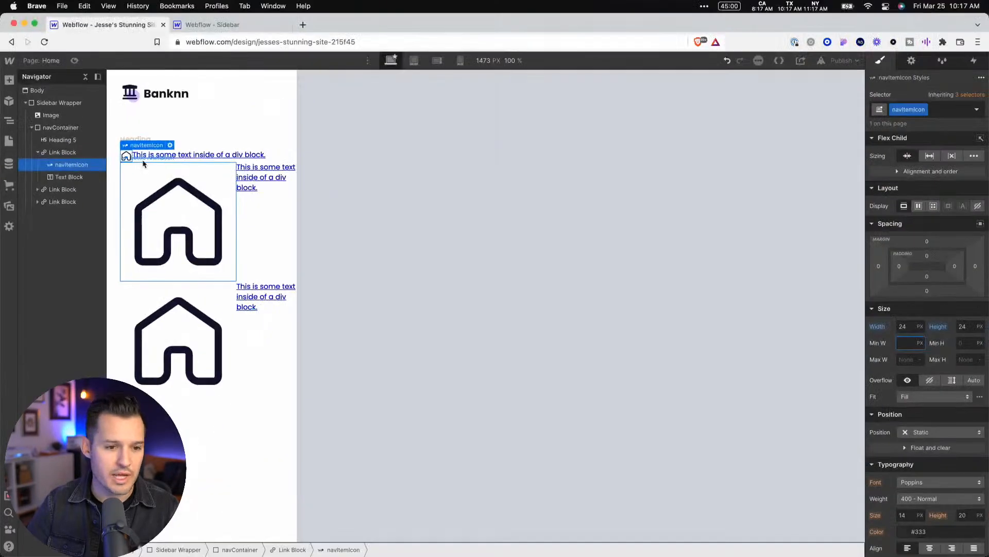
Check the icon-to-label spacing in the Figma design, and give navItemIcon a right margin of 16 px in Webflow
{"action": "left_click", "coordinate": [38, 153]}
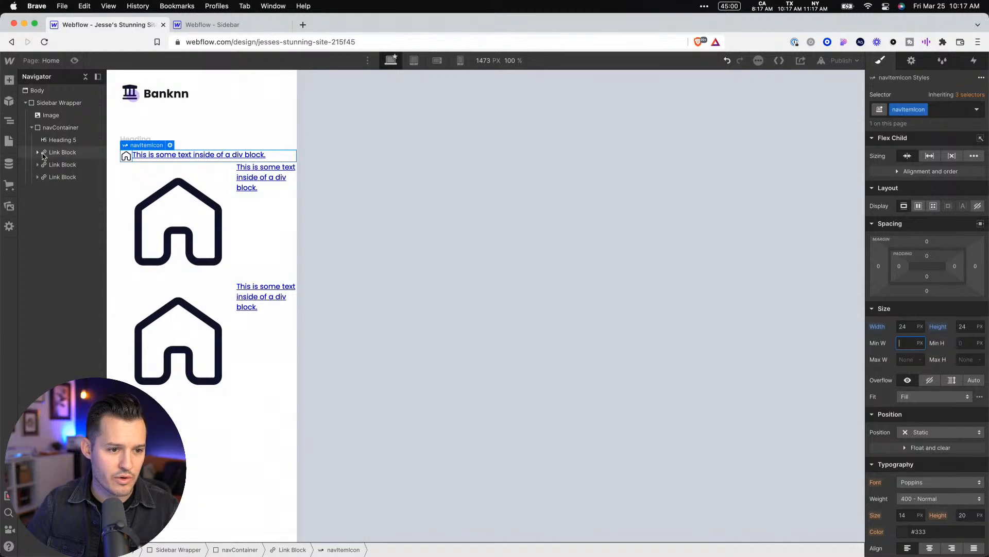
{"action": "left_click", "coordinate": [58, 129]}
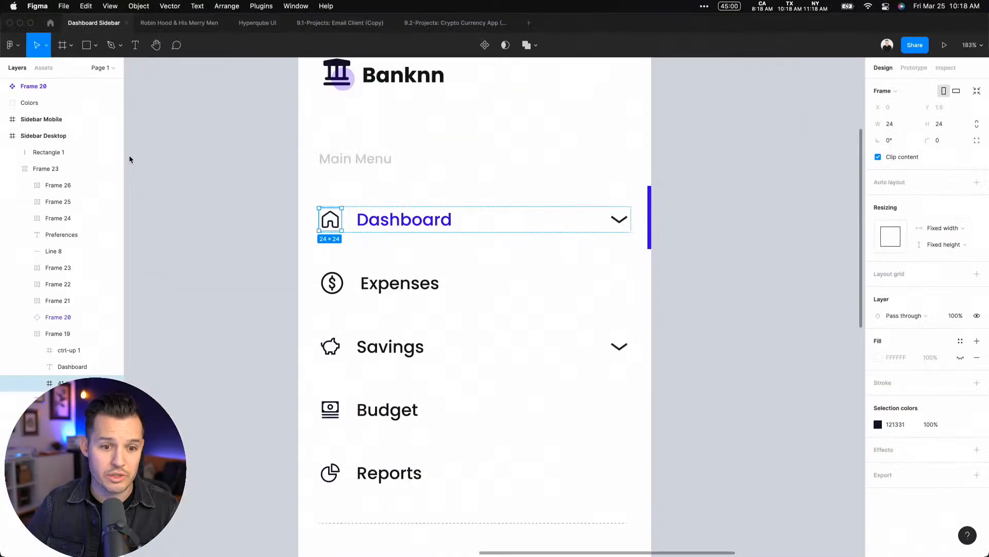
{"action": "key", "text": "alt"}
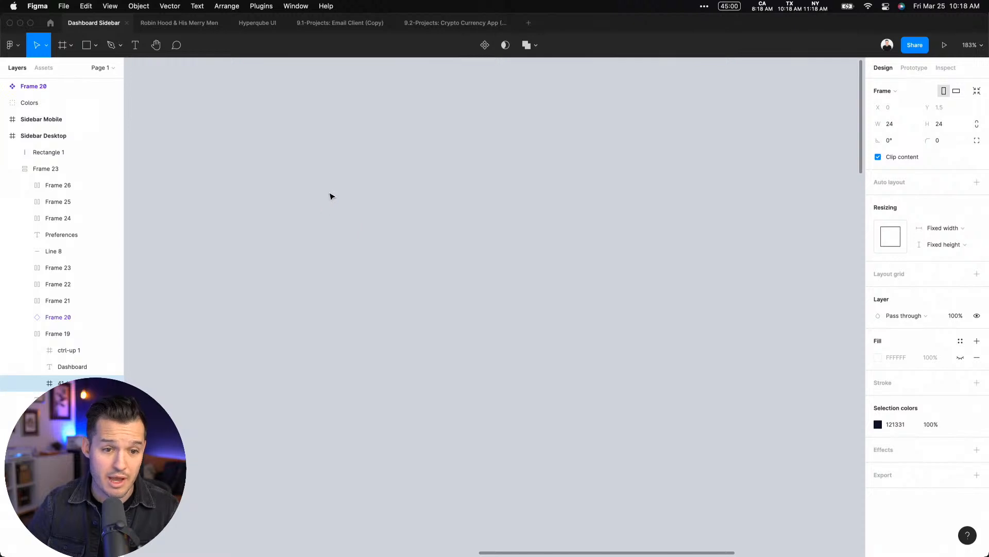
{"action": "scroll", "coordinate": [444, 205], "scroll_direction": "down", "scroll_amount": 10}
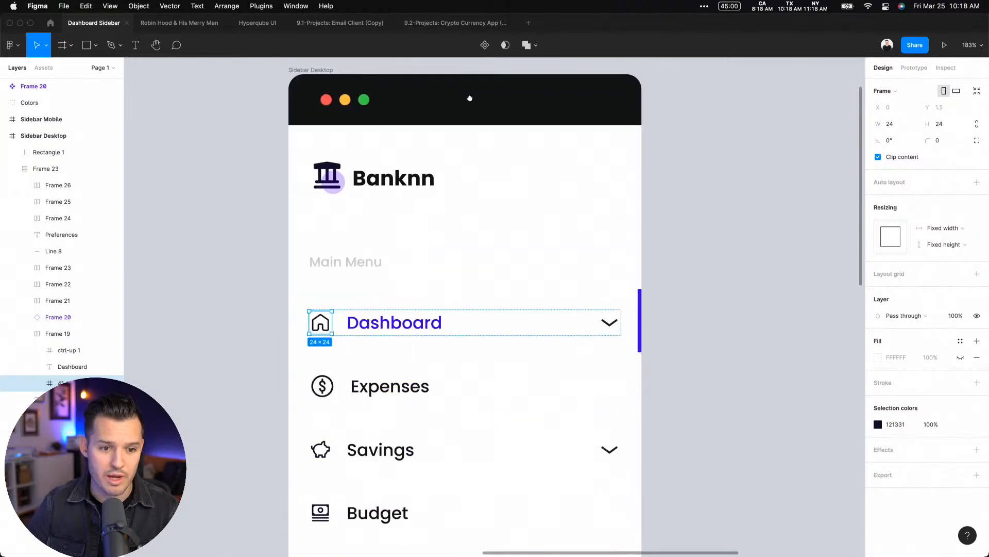
{"action": "scroll", "coordinate": [477, 301], "scroll_direction": "down", "scroll_amount": 3}
{"action": "key", "text": "ctrl+Right"}
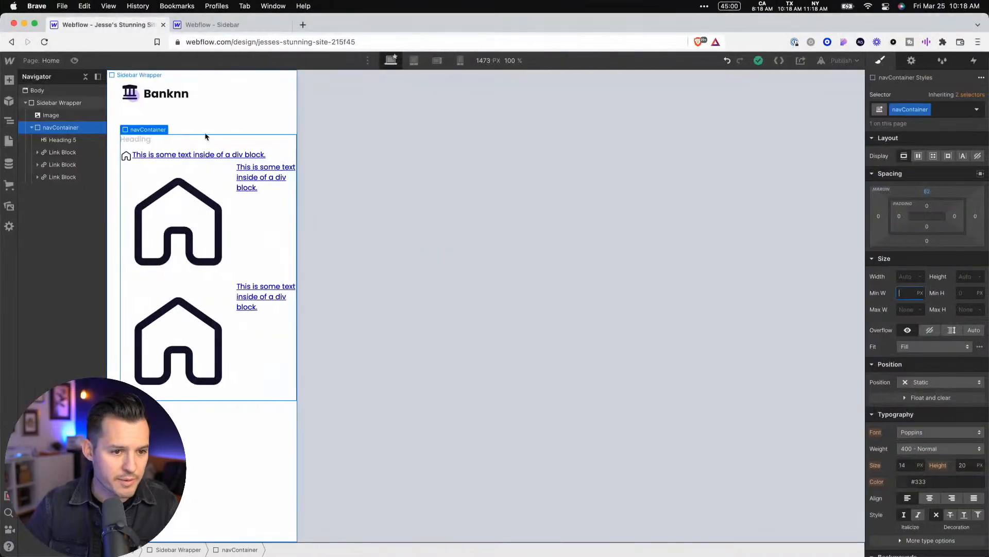
{"action": "left_click", "coordinate": [126, 155]}
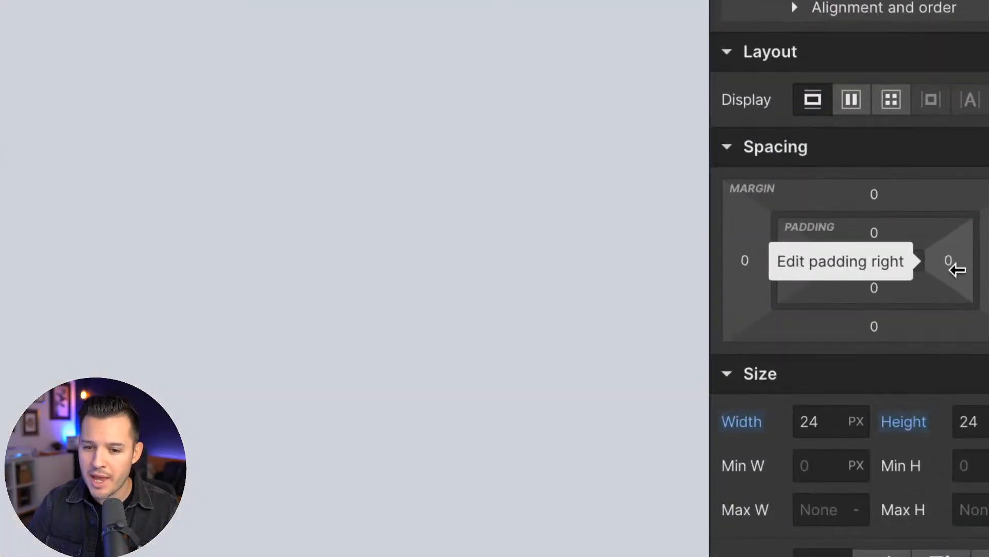
{"action": "left_click_drag", "start_coordinate": [952, 263], "coordinate": [973, 255]}
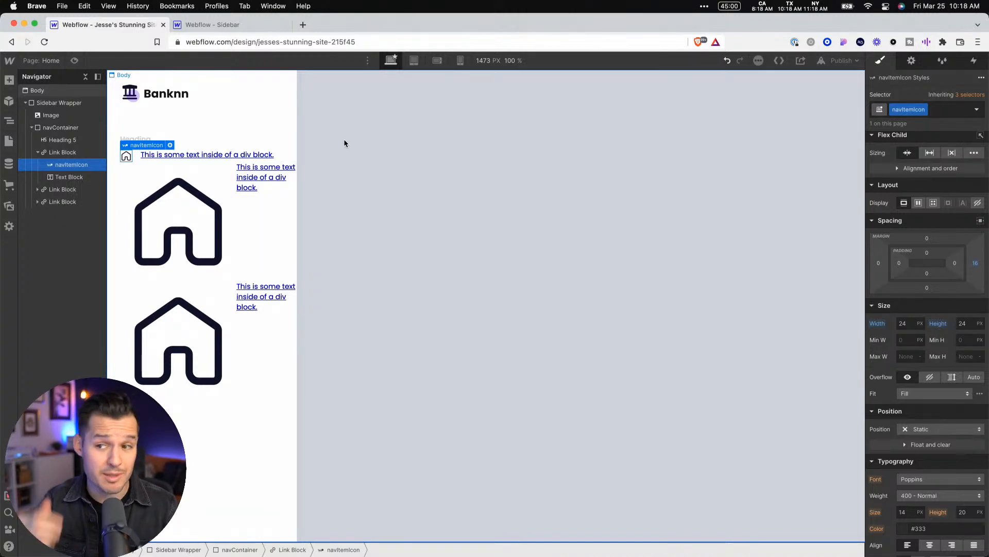
Apply the existing navItemIcon class to the second Link Block's Lottie Animation
{"action": "left_click", "coordinate": [201, 217]}
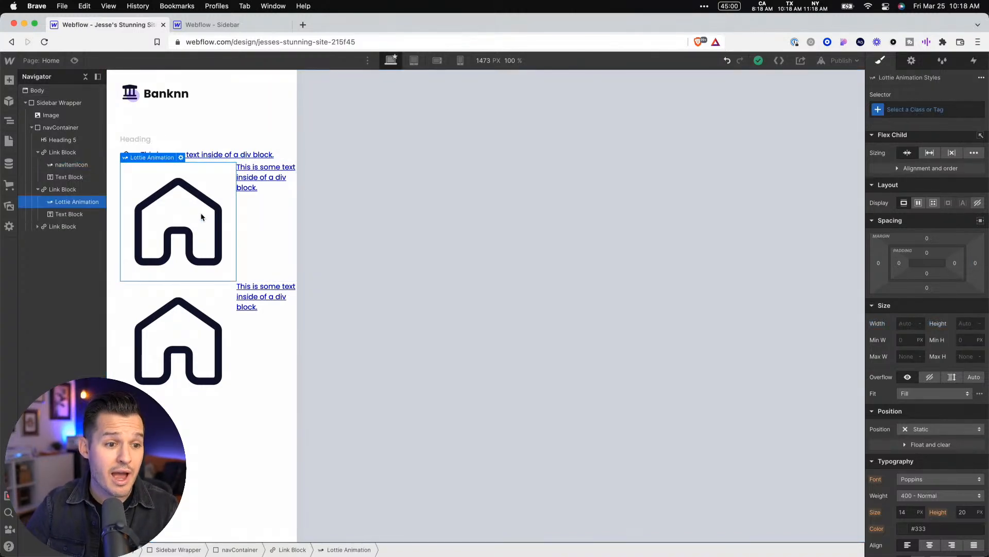
{"action": "left_click", "coordinate": [949, 105]}
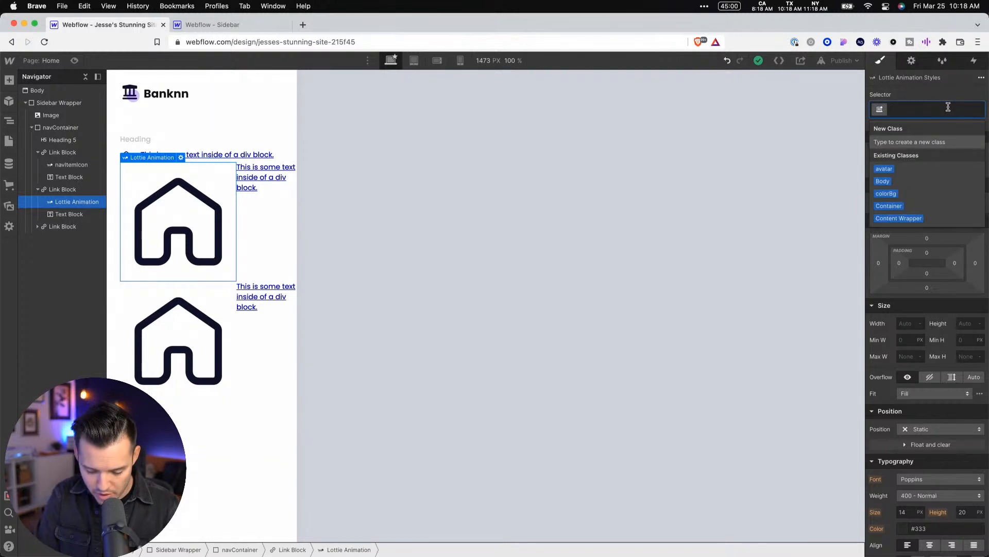
{"action": "type", "text": "nav"}
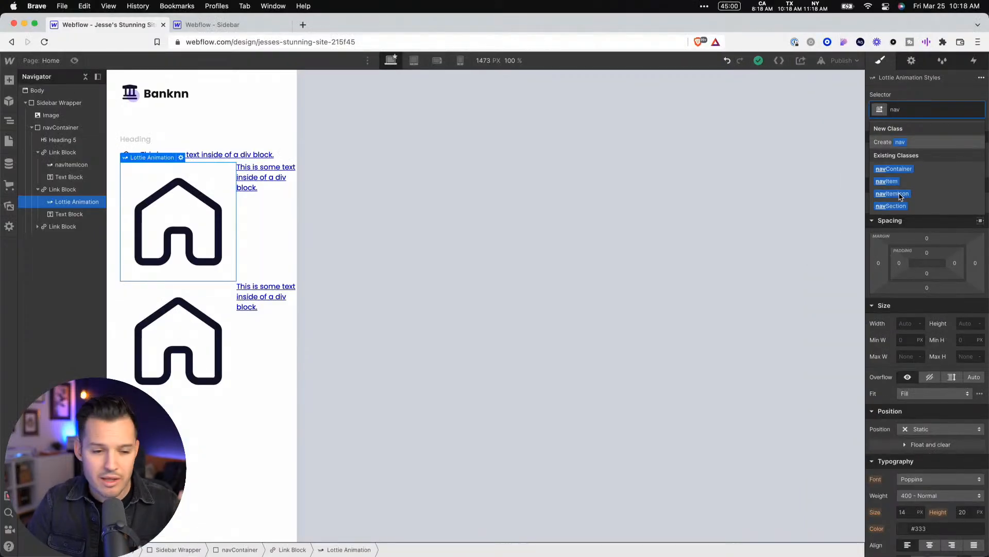
{"action": "left_click", "coordinate": [899, 196]}
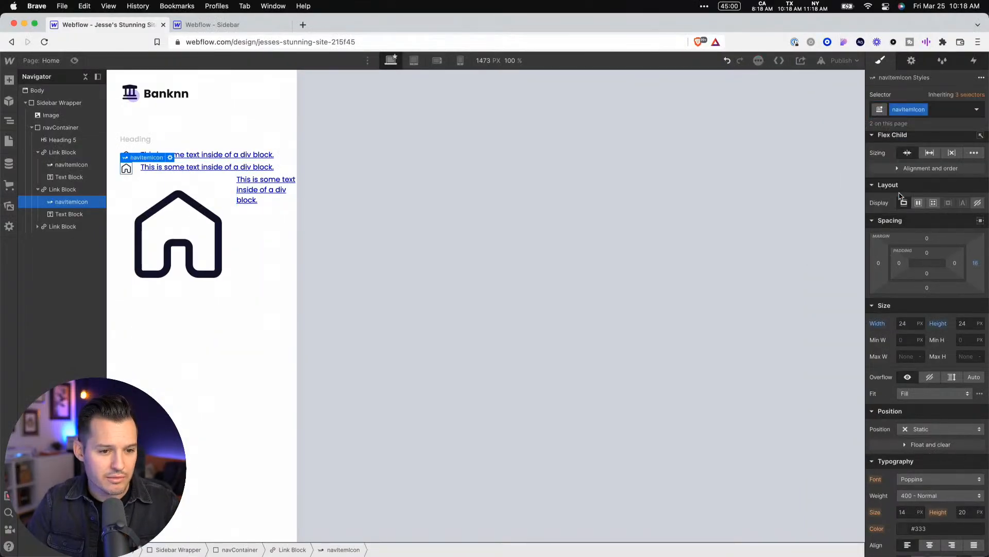
Apply the existing navItemIcon class to the third Link Block's Lottie Animation
{"action": "left_click", "coordinate": [177, 227]}
{"action": "key", "text": "super+Return"}
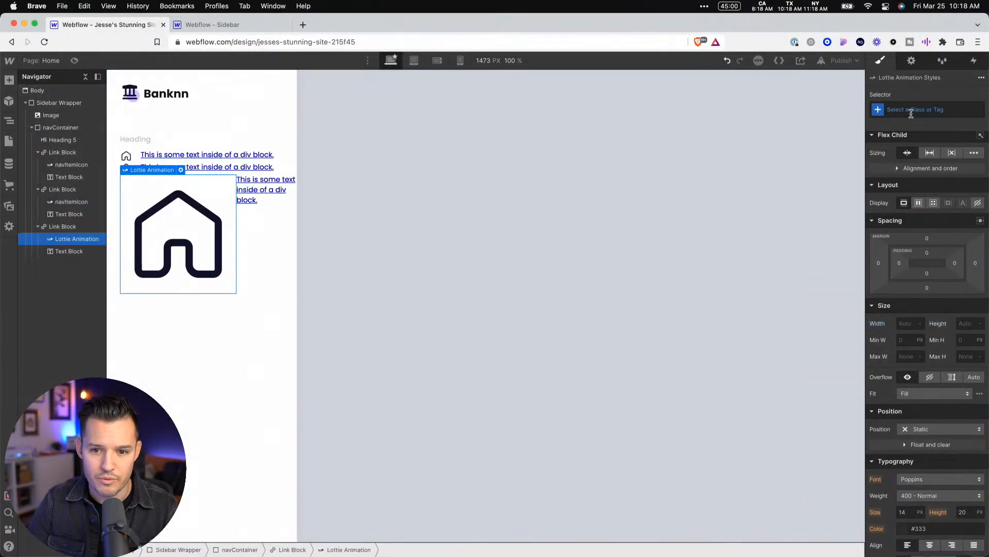
{"action": "type", "text": "nav"}
{"action": "key", "text": "Down"}
{"action": "key", "text": "Down"}
{"action": "key", "text": "Down"}
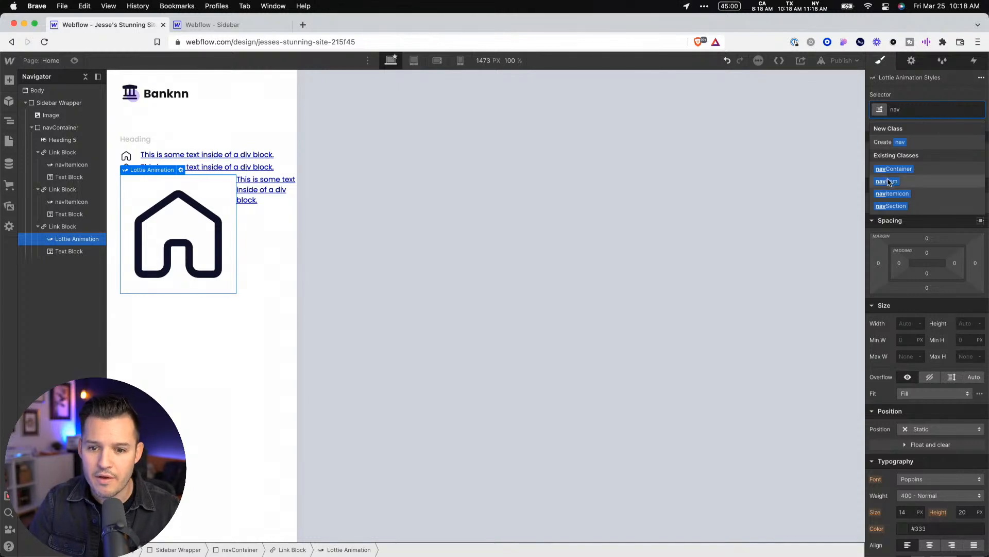
{"action": "key", "text": "Return"}
{"action": "left_click", "coordinate": [304, 205]}
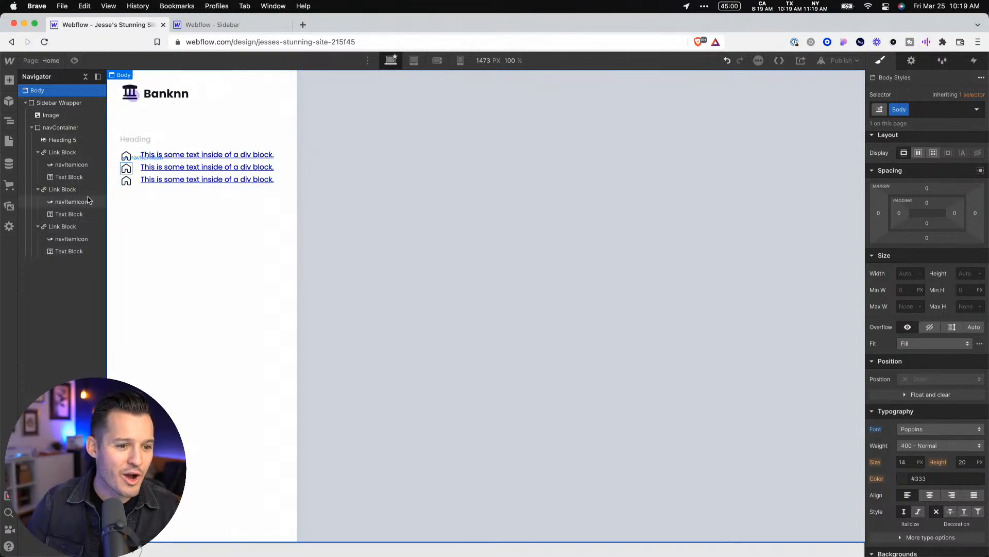
Switch to Figma and measure the vertical gap between the Dashboard and Expenses rows, and return to Webflow
{"action": "left_click", "coordinate": [165, 150]}
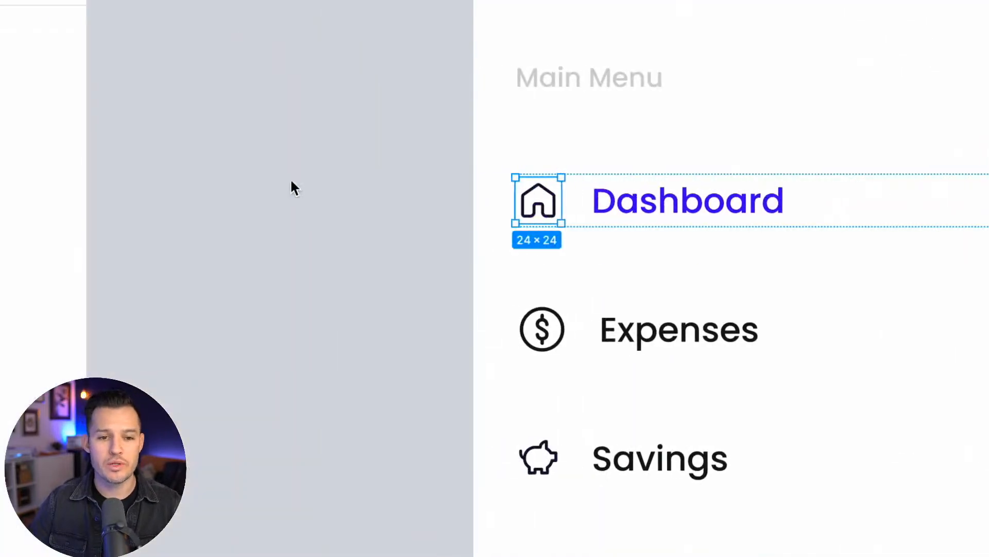
{"action": "scroll", "coordinate": [685, 217], "scroll_direction": "right", "scroll_amount": 5}
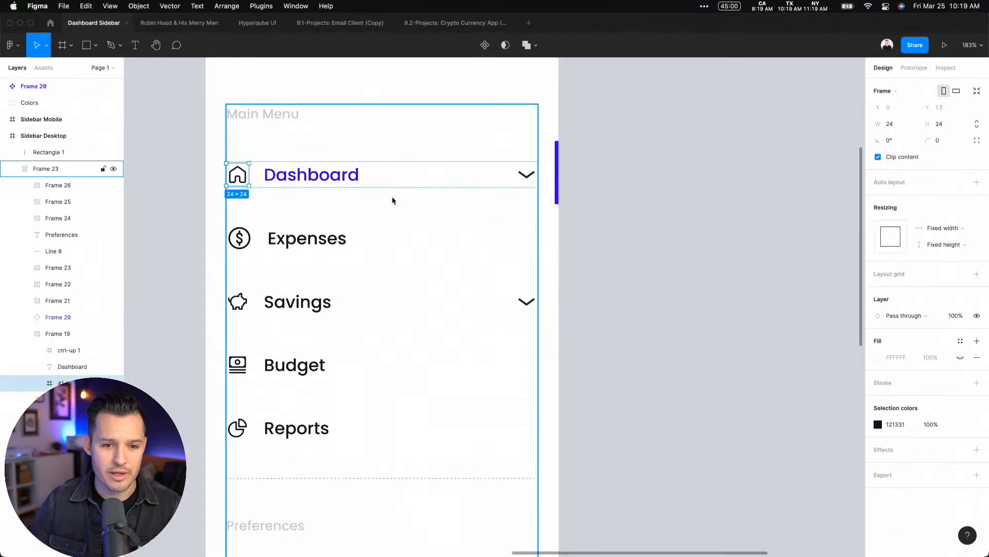
{"action": "key", "text": "Escape"}
{"action": "left_click", "coordinate": [409, 173]}
{"action": "left_click", "coordinate": [316, 179]}
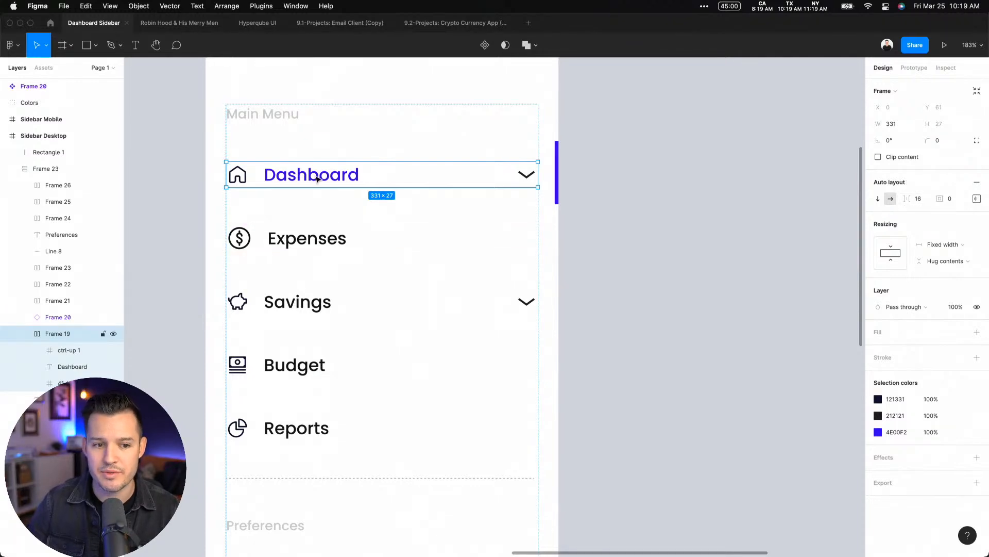
{"action": "left_click", "coordinate": [322, 238]}
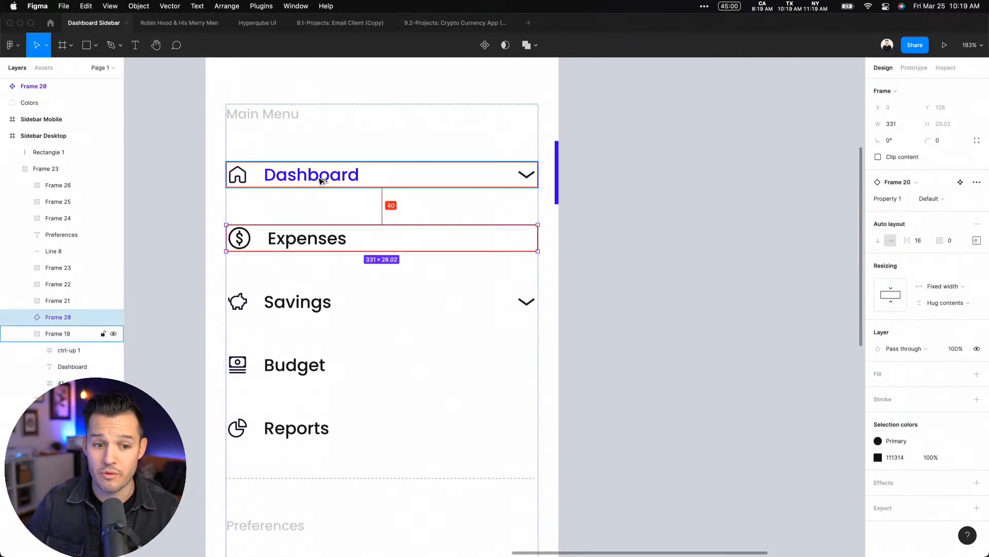
{"action": "key", "text": "ctrl+Right"}
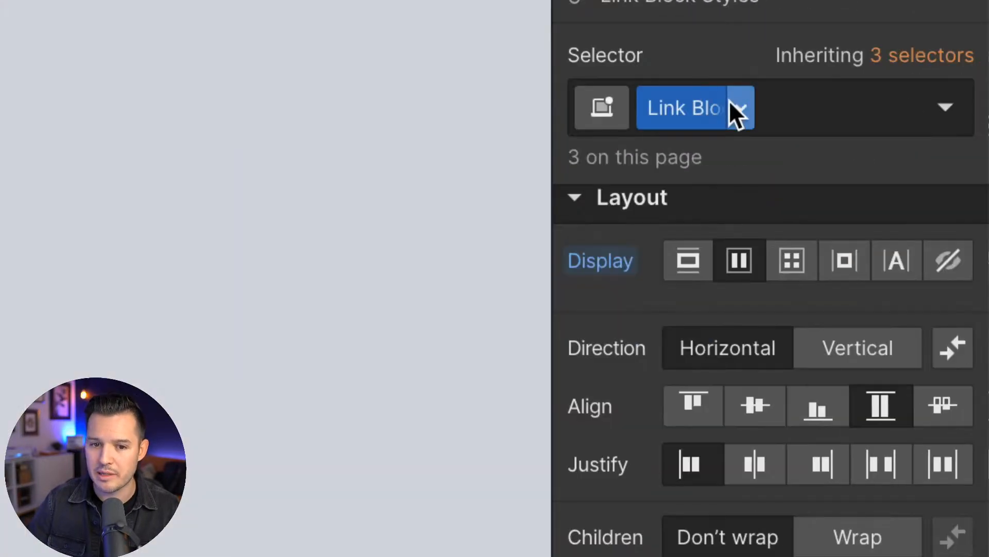
Try to rename the Link Block class to navItem
{"action": "left_click", "coordinate": [738, 105]}
{"action": "left_click", "coordinate": [736, 152]}
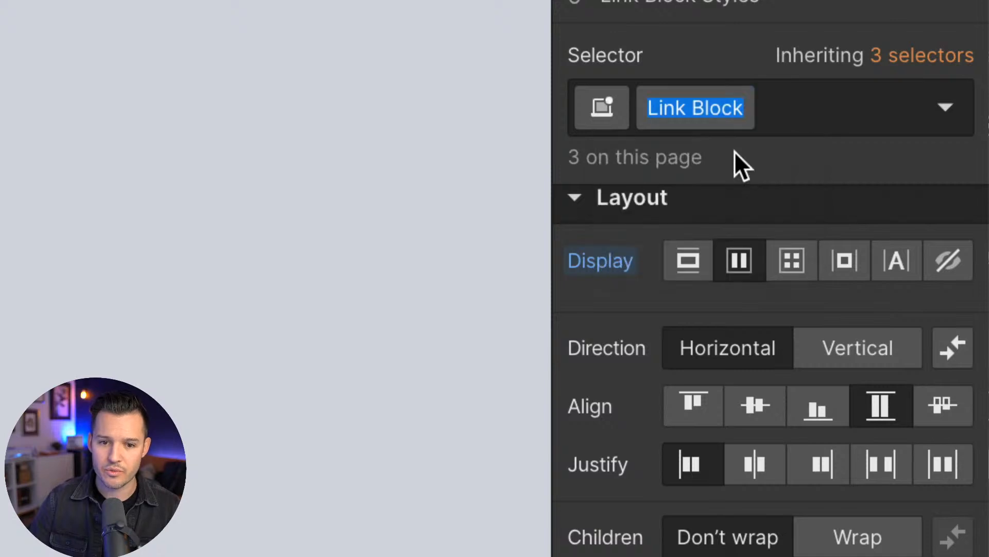
{"action": "type", "text": "navItem"}
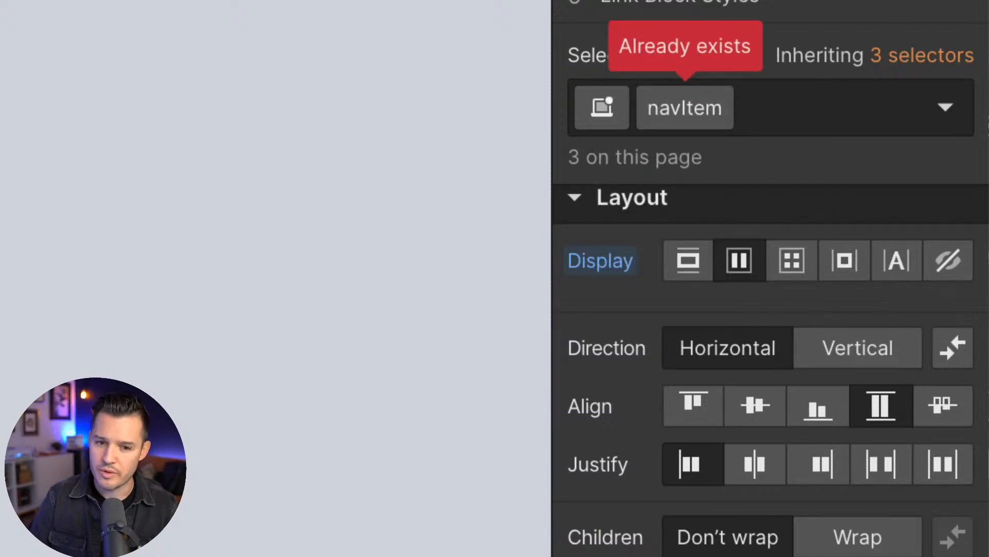
{"action": "key", "text": "Escape"}
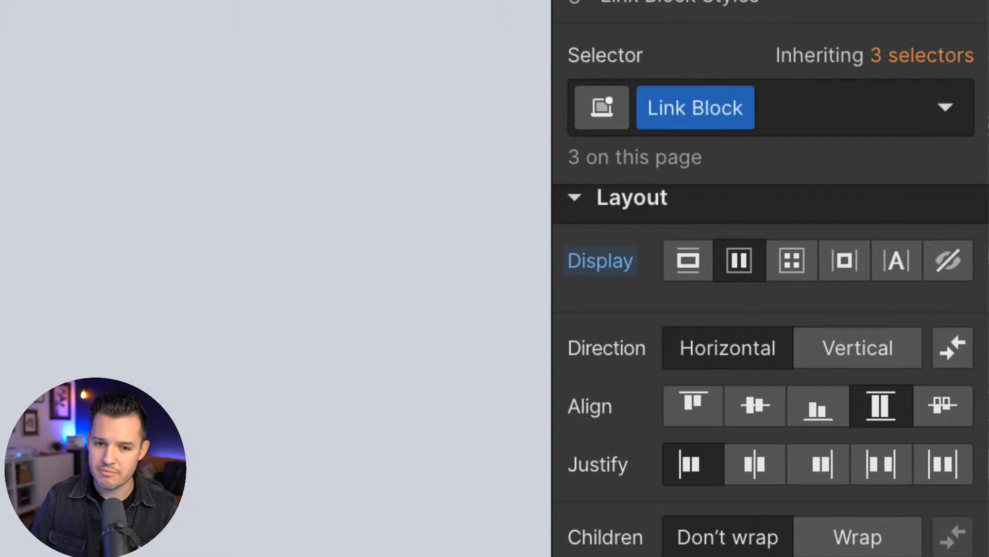
Rename the Link Block class to navRow
{"action": "left_click", "coordinate": [742, 106]}
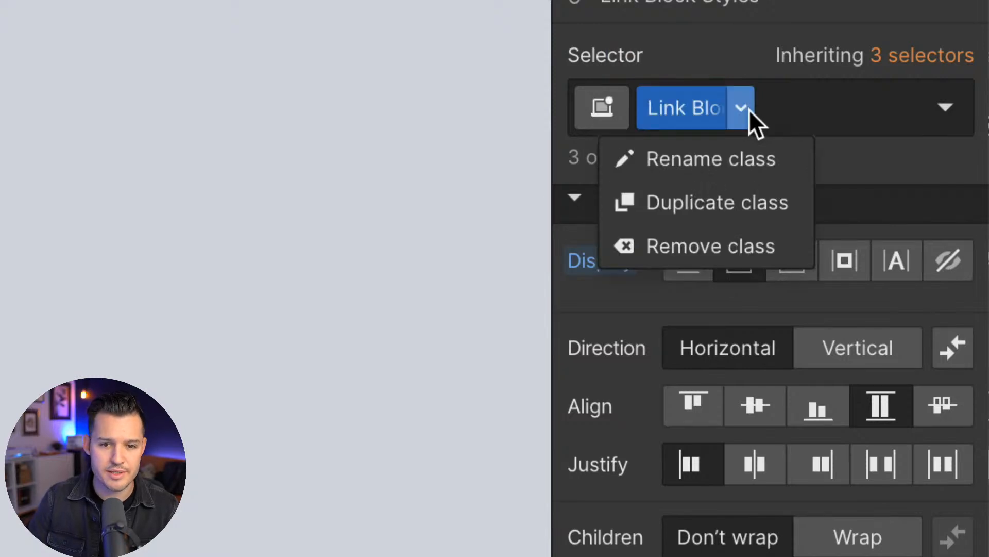
{"action": "left_click", "coordinate": [704, 144]}
{"action": "type", "text": "navRow"}
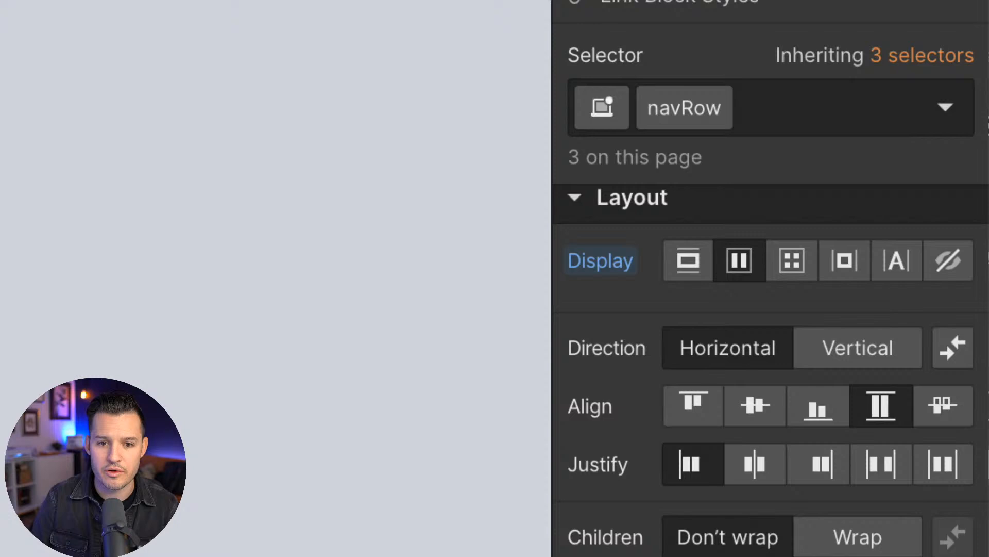
{"action": "key", "text": "Return"}
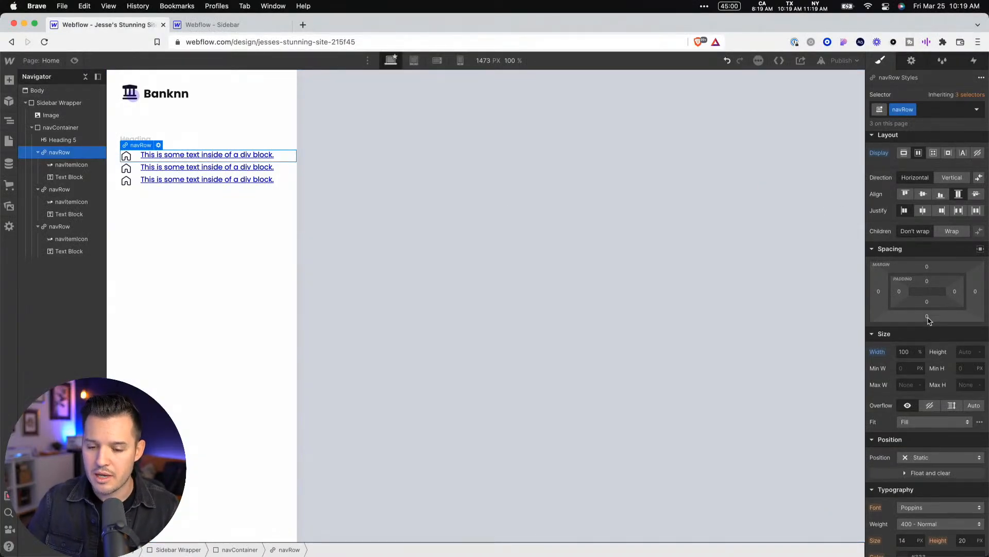
Give the navRow class a 40 px bottom margin and 16 px top and bottom padding, with the side padding at 0
{"action": "left_click", "coordinate": [927, 317]}
{"action": "left_click", "coordinate": [977, 351]}
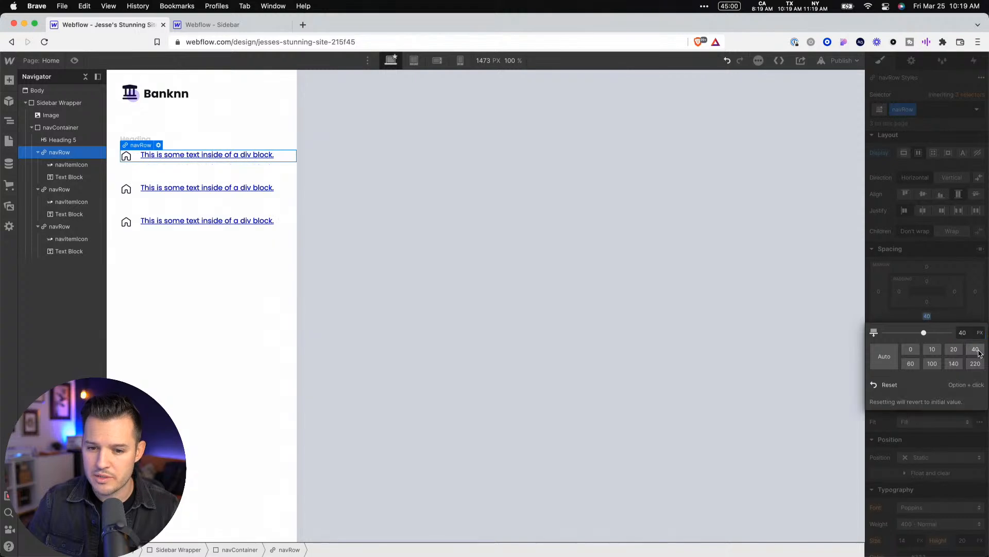
{"action": "left_click", "coordinate": [974, 294]}
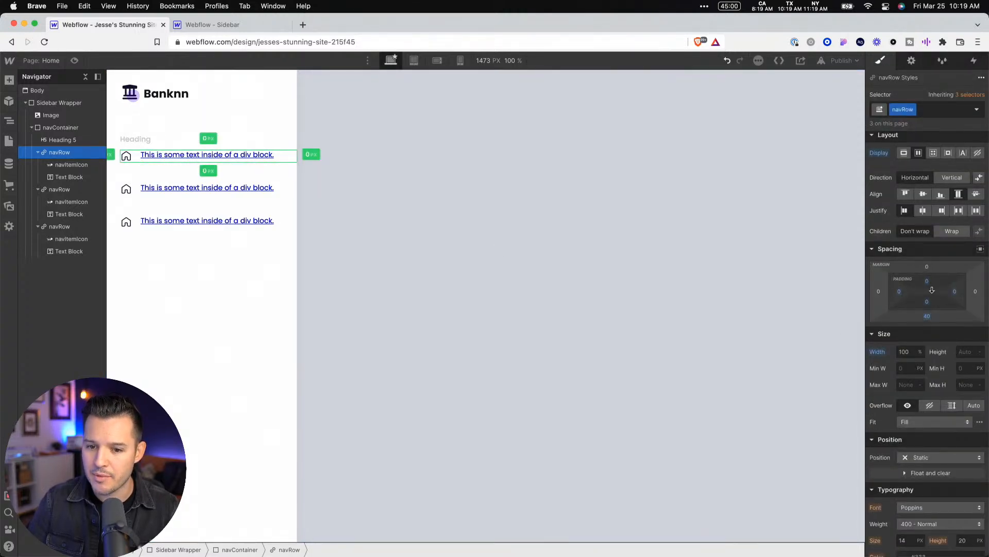
{"action": "left_click_drag", "start_coordinate": [932, 290], "coordinate": [877, 293]}
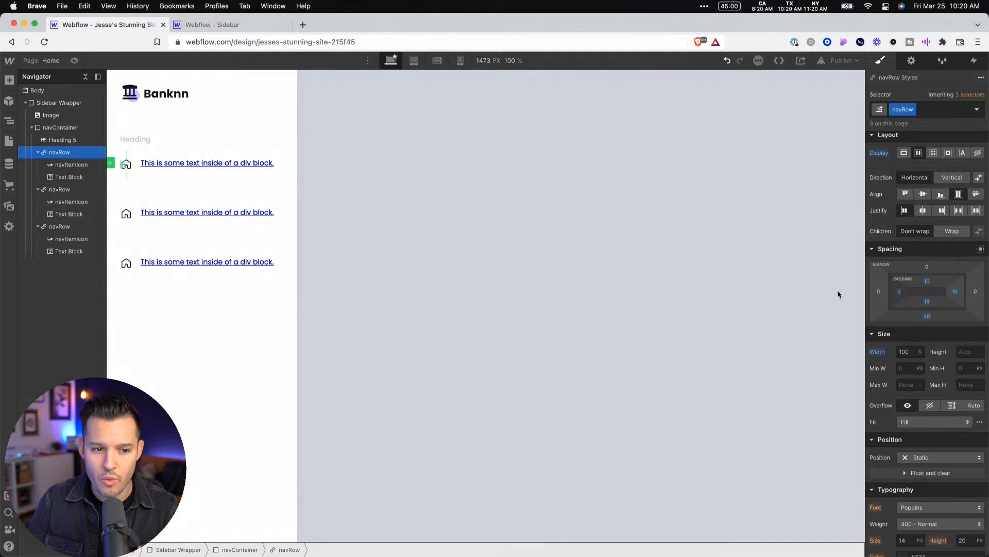
{"action": "left_click_drag", "start_coordinate": [956, 293], "coordinate": [987, 300]}
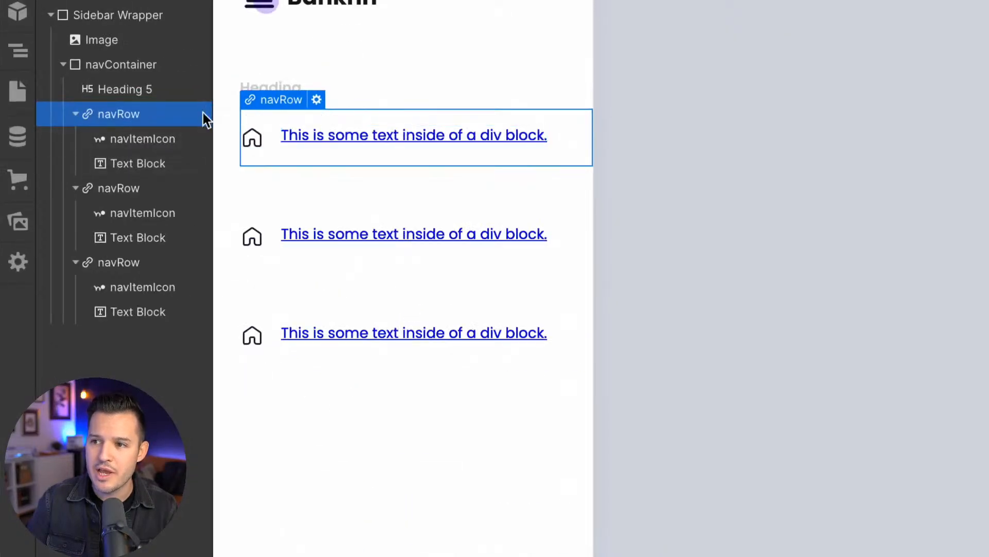
Switch to Figma, examine the Dashboard row and the blue marker bar beside the menu, and return to Webflow
{"action": "left_click", "coordinate": [258, 87]}
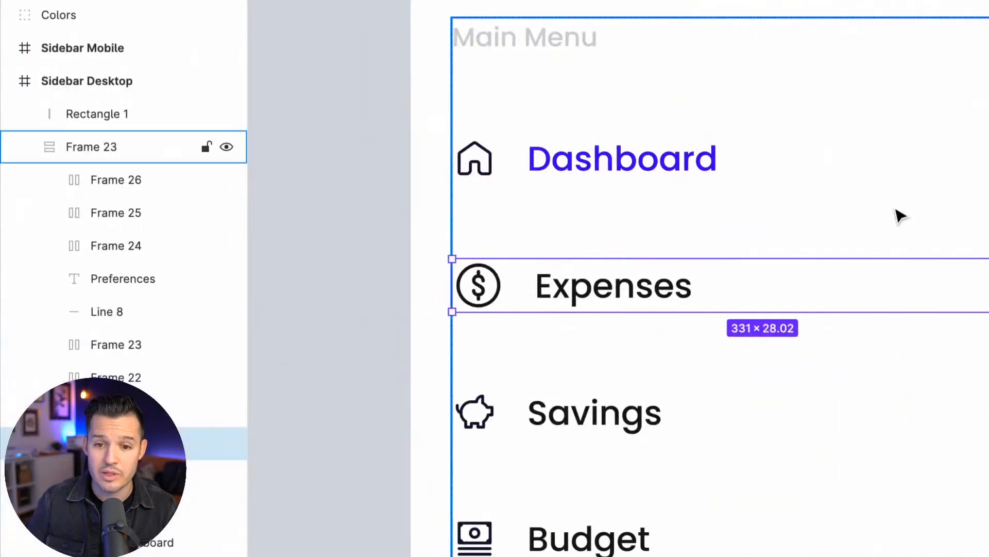
{"action": "scroll", "coordinate": [894, 213], "scroll_direction": "right", "scroll_amount": 5}
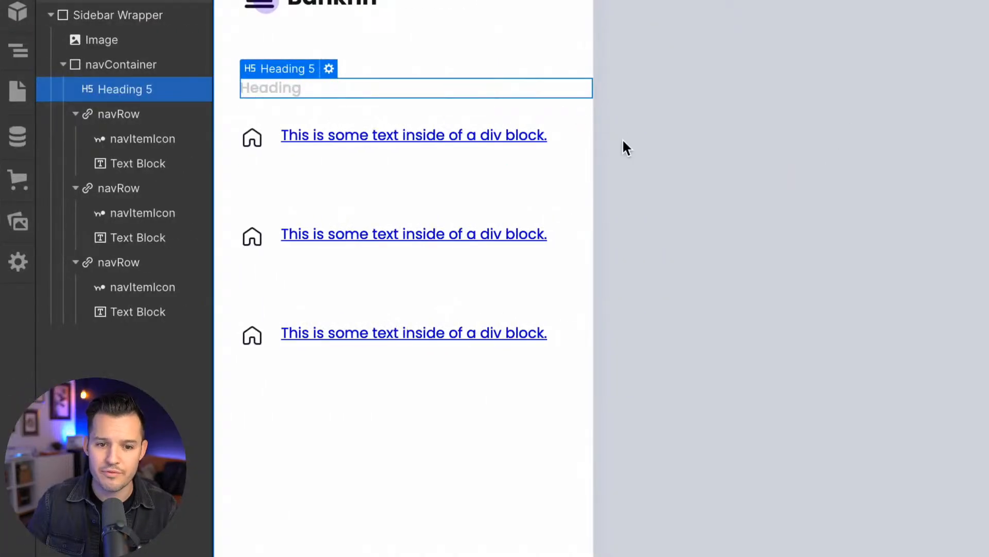
{"action": "left_click", "coordinate": [734, 148]}
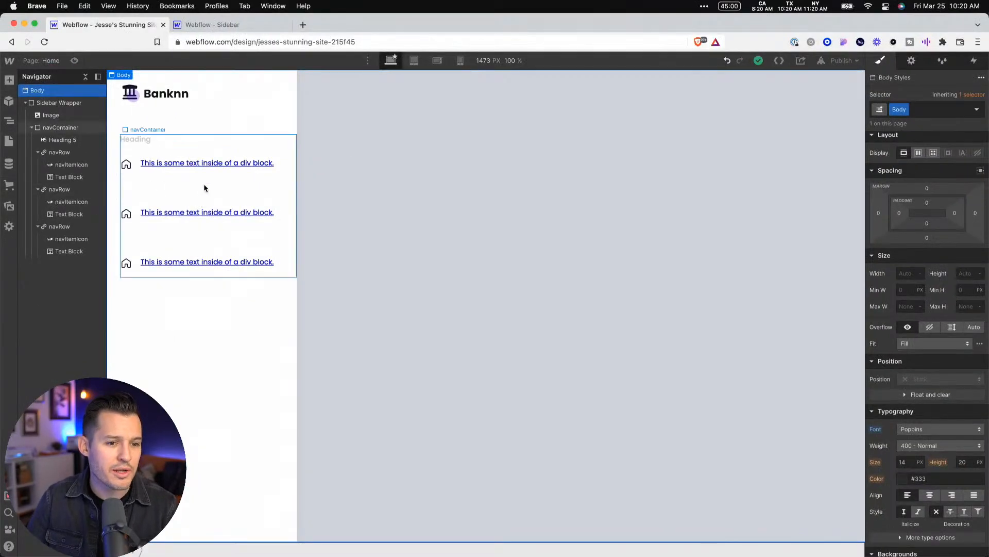
Reset the navRow class's top and bottom padding to 0
{"action": "left_click", "coordinate": [207, 174]}
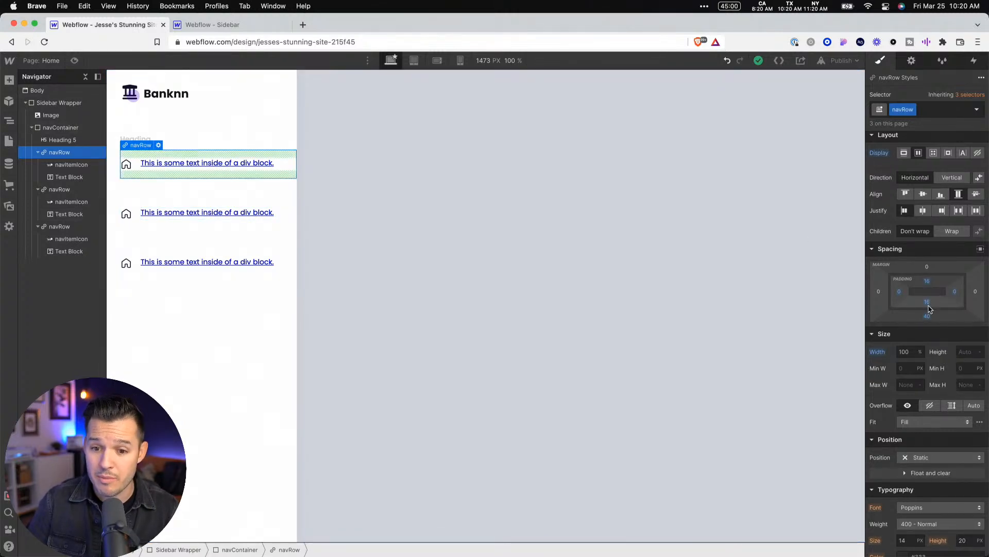
{"action": "left_click_drag", "start_coordinate": [927, 305], "coordinate": [927, 274]}
{"action": "left_click", "coordinate": [386, 230]}
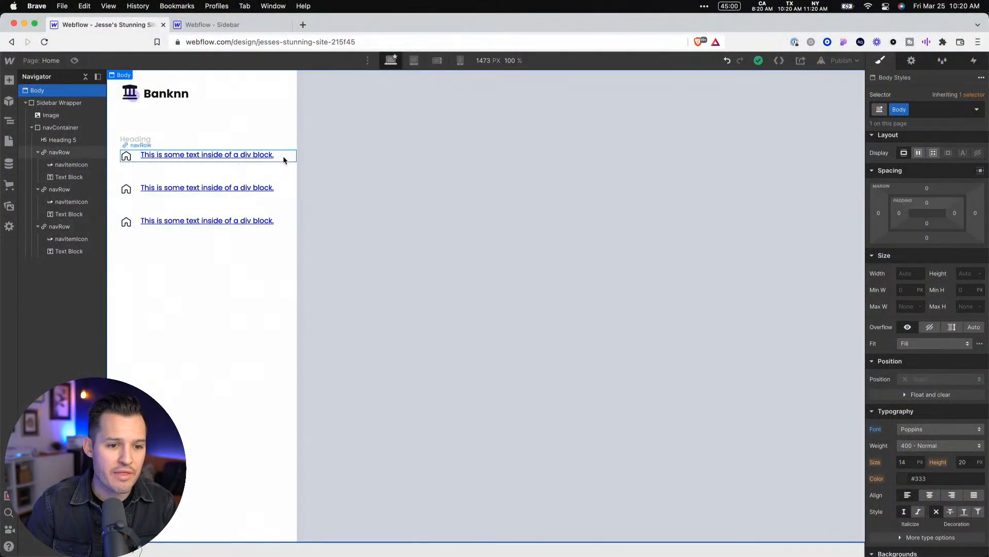
Set the navRow class's top and bottom padding to 20 px and its bottom margin to 1 px, and preview the sidebar
{"action": "left_click", "coordinate": [284, 161]}
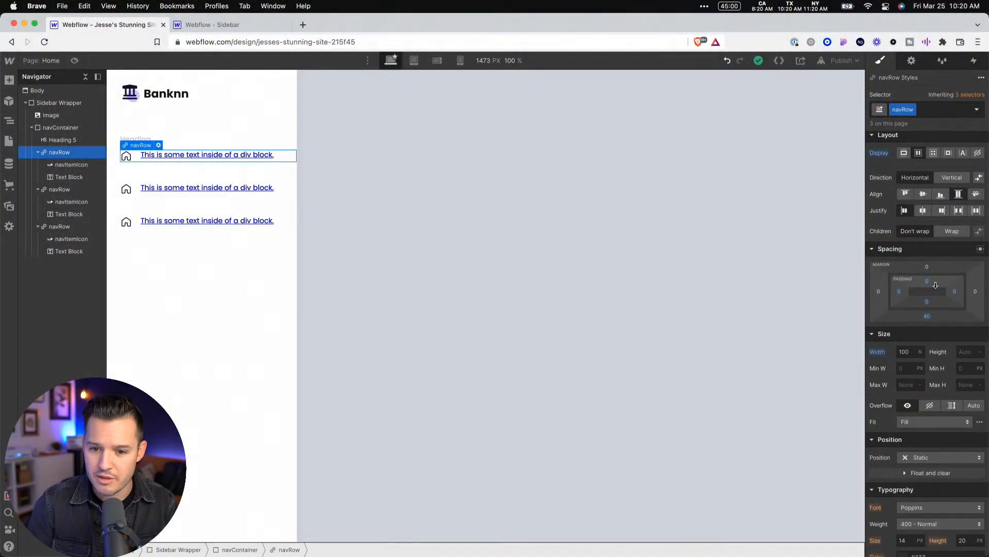
{"action": "mouse_move", "coordinate": [928, 283]}
{"action": "left_mouse_down"}
{"action": "mouse_move", "coordinate": [931, 309]}
{"action": "mouse_move", "coordinate": [937, 294]}
{"action": "mouse_move", "coordinate": [929, 351]}
{"action": "mouse_move", "coordinate": [935, 268]}
{"action": "mouse_move", "coordinate": [939, 296]}
{"action": "left_mouse_up"}
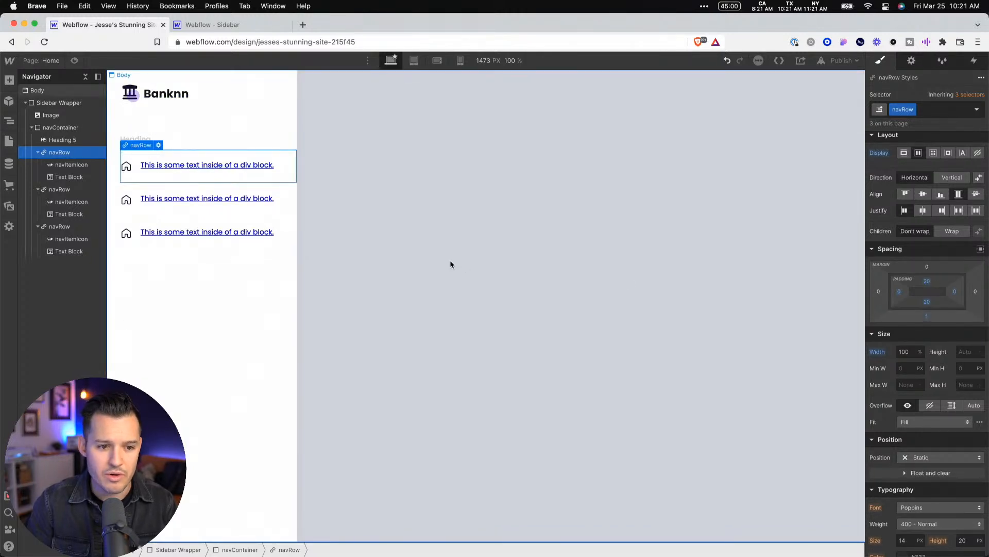
{"action": "left_click", "coordinate": [77, 61]}
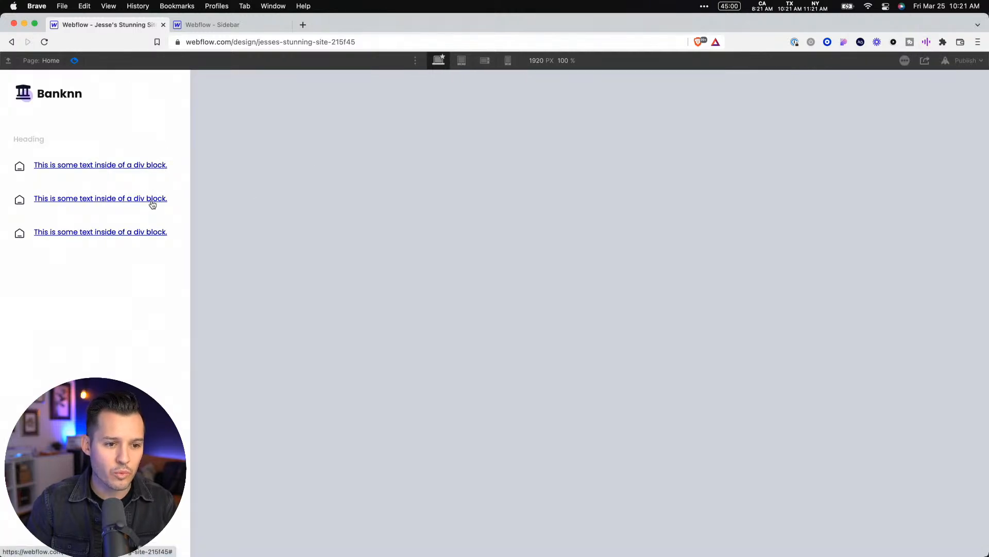
{"action": "left_click", "coordinate": [75, 62]}
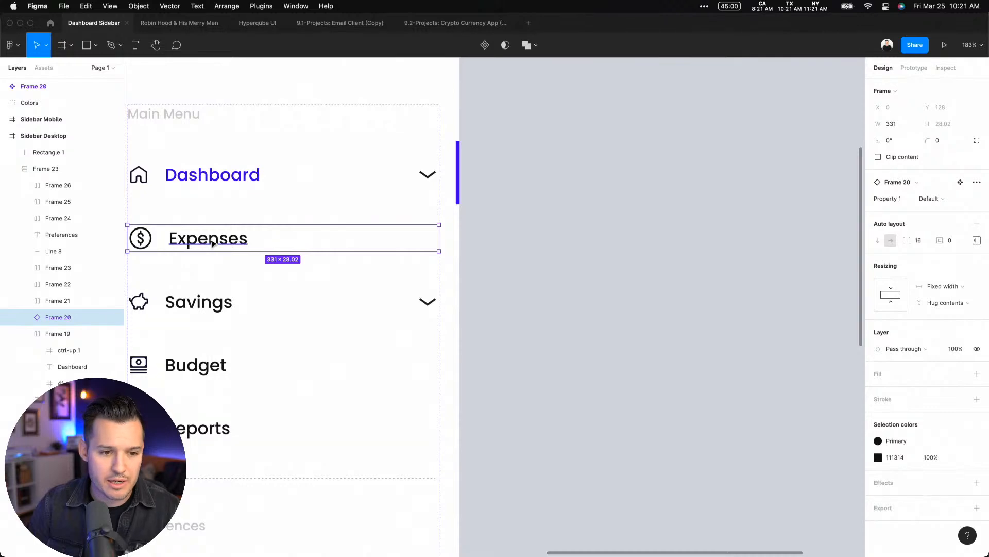
Copy the Expenses label's color from Figma and set the navRow class's text color in Webflow to #111314
{"action": "double_click", "coordinate": [213, 244]}
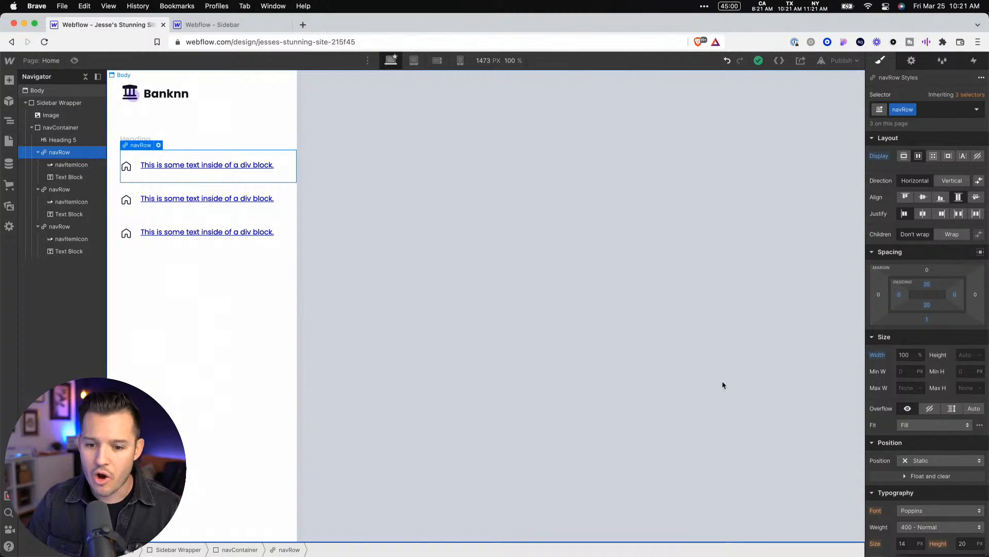
{"action": "scroll", "coordinate": [949, 443], "scroll_direction": "down", "scroll_amount": 5}
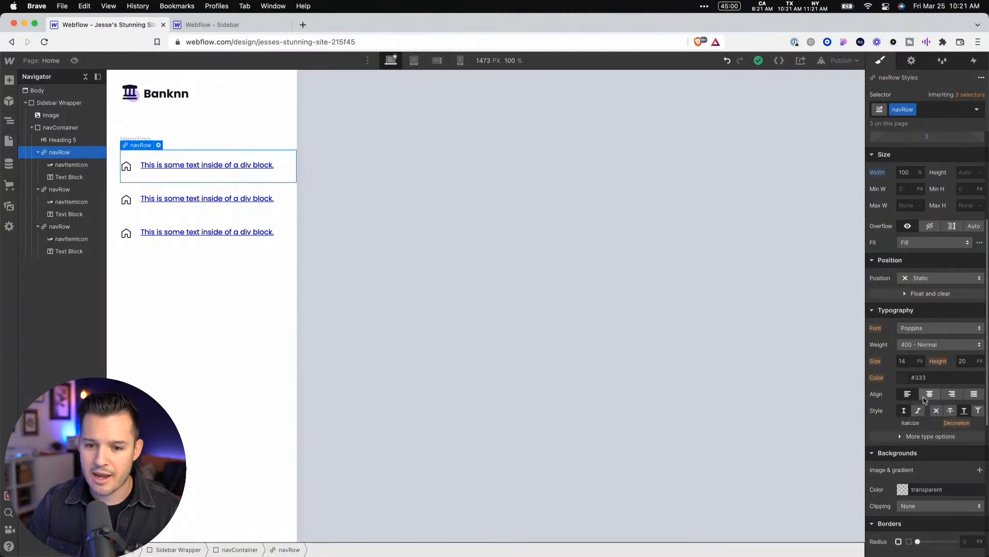
{"action": "scroll", "coordinate": [916, 393], "scroll_direction": "down", "scroll_amount": 7}
{"action": "scroll", "coordinate": [920, 316], "scroll_direction": "up", "scroll_amount": 3}
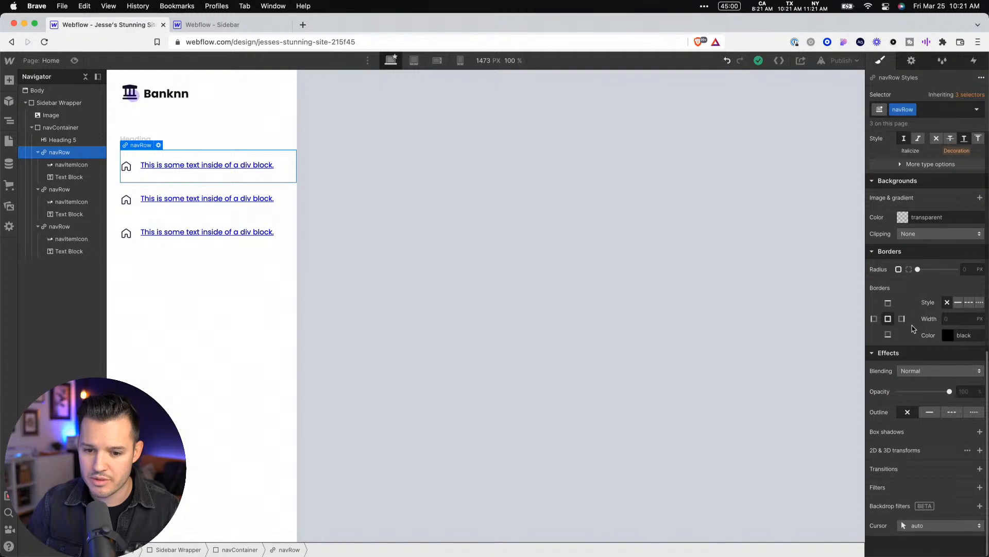
{"action": "scroll", "coordinate": [913, 326], "scroll_direction": "up", "scroll_amount": 6}
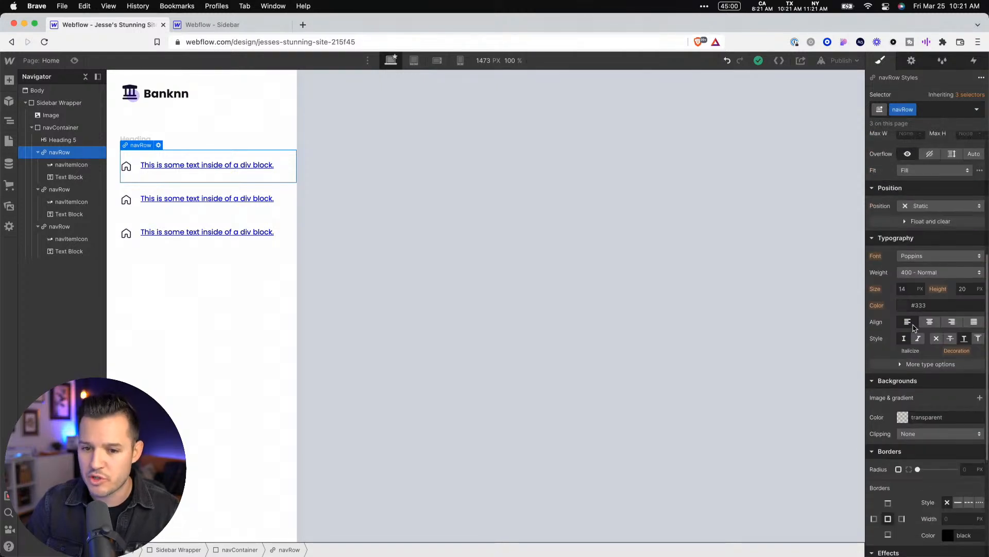
{"action": "left_click", "coordinate": [66, 178]}
{"action": "scroll", "coordinate": [953, 361], "scroll_direction": "down", "scroll_amount": 5}
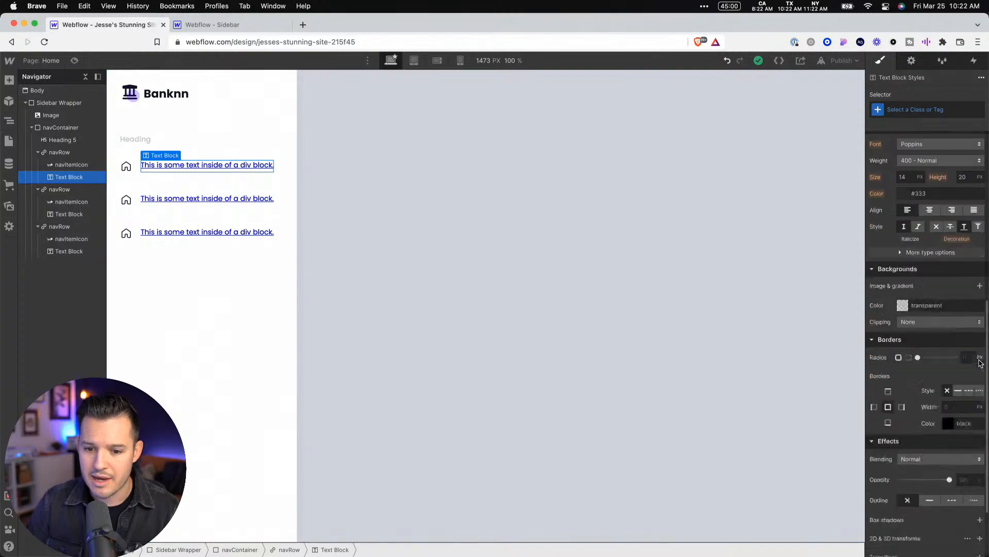
{"action": "scroll", "coordinate": [979, 364], "scroll_direction": "up", "scroll_amount": 6}
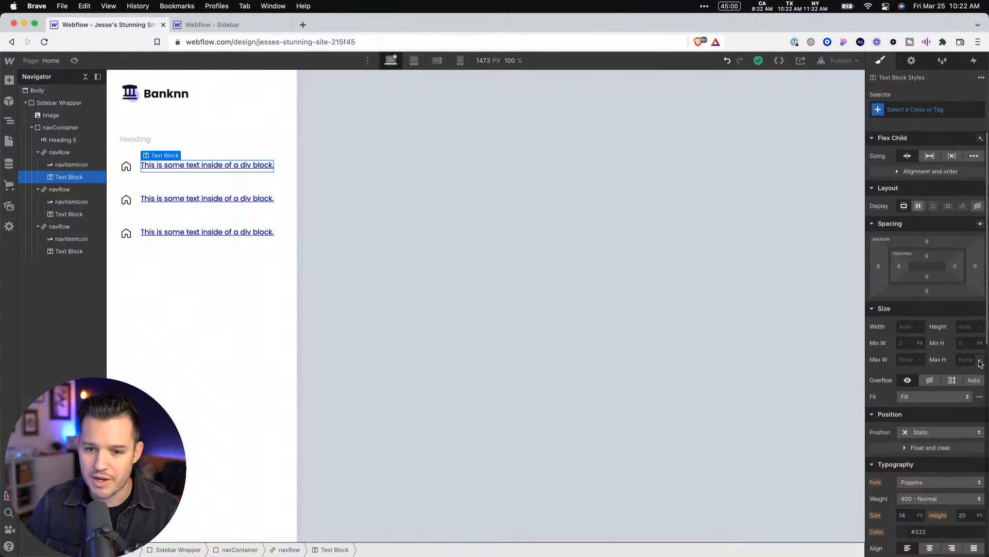
{"action": "left_click", "coordinate": [60, 153]}
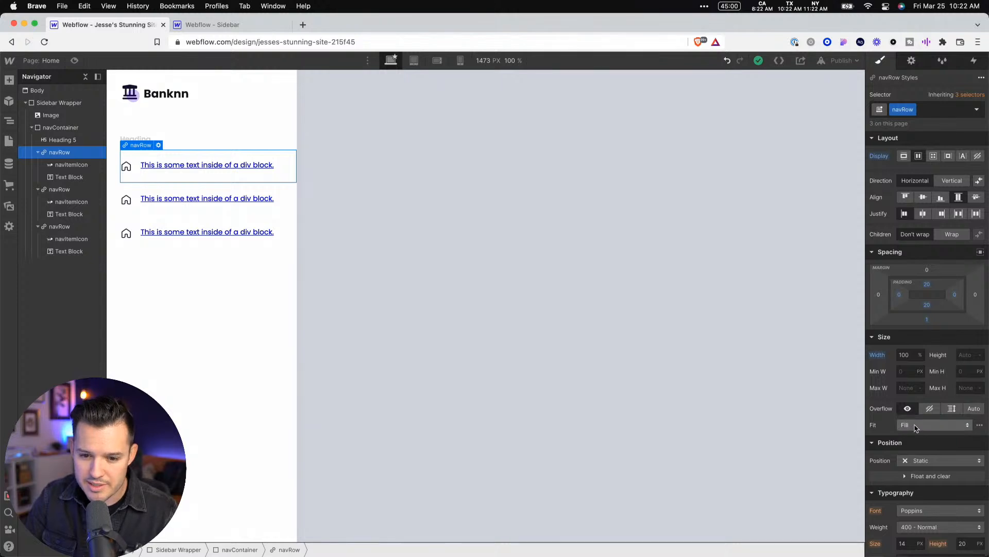
{"action": "scroll", "coordinate": [915, 428], "scroll_direction": "down", "scroll_amount": 5}
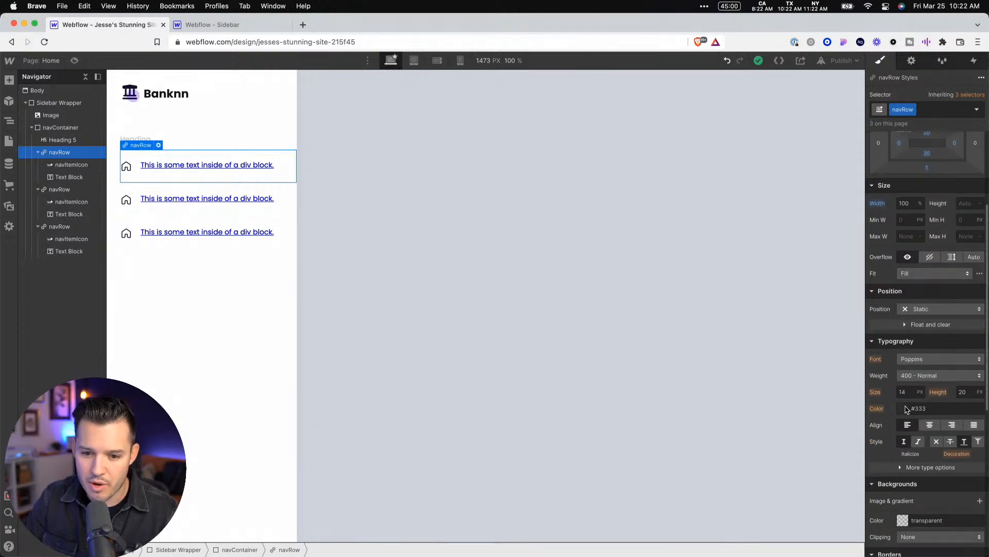
{"action": "left_click", "coordinate": [906, 408]}
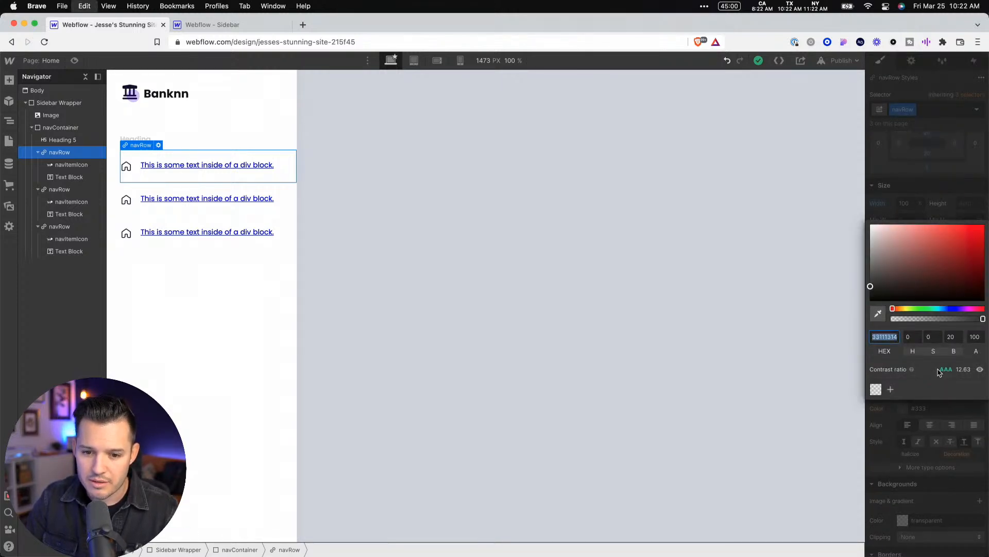
{"action": "key", "text": "Tab"}
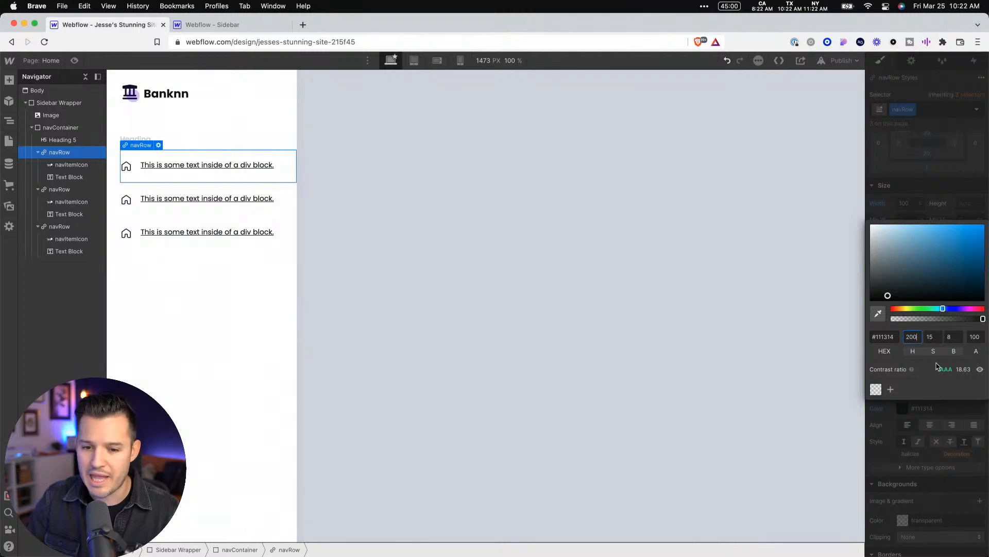
Try bright blue #00aaff as the navRow text color and undo the change
{"action": "left_click_drag", "start_coordinate": [971, 269], "coordinate": [986, 211]}
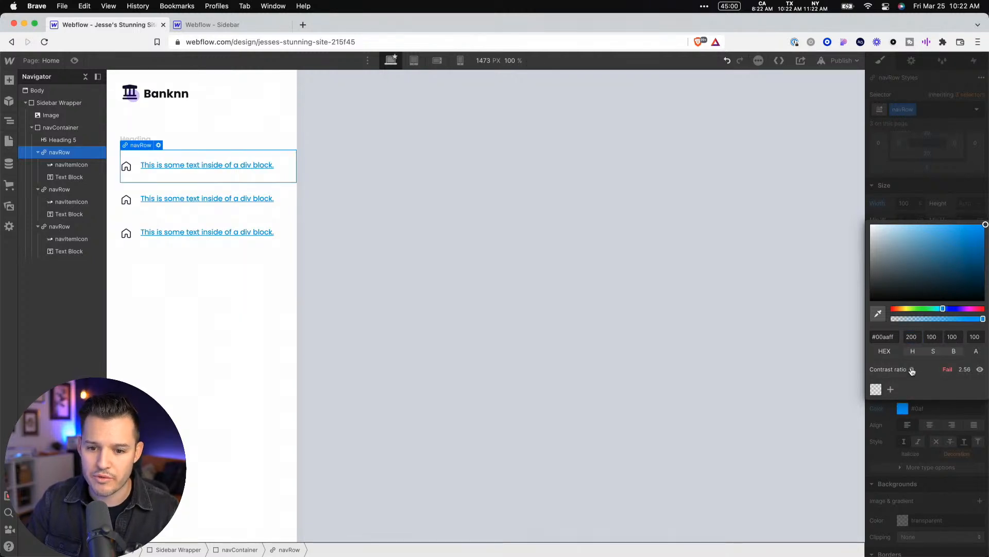
{"action": "key", "text": "super+z"}
{"action": "left_click", "coordinate": [553, 240]}
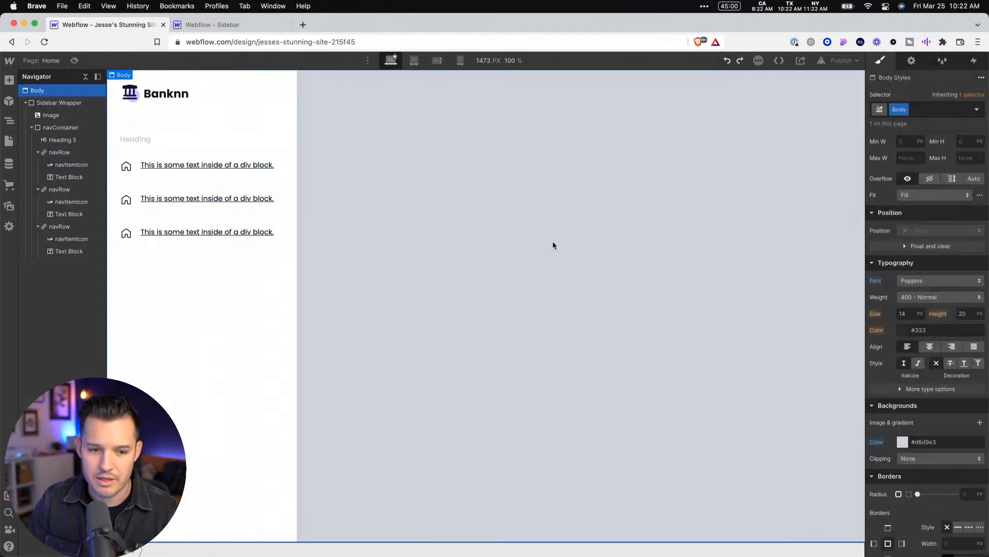
Insert an H1 heading after the Text Block in the first navRow
{"action": "left_click", "coordinate": [228, 148]}
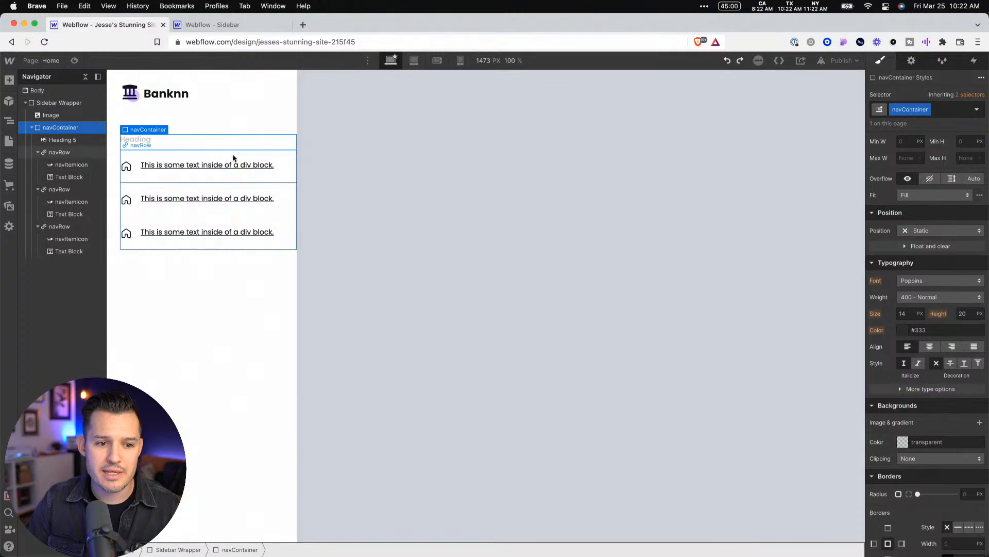
{"action": "left_click", "coordinate": [233, 157]}
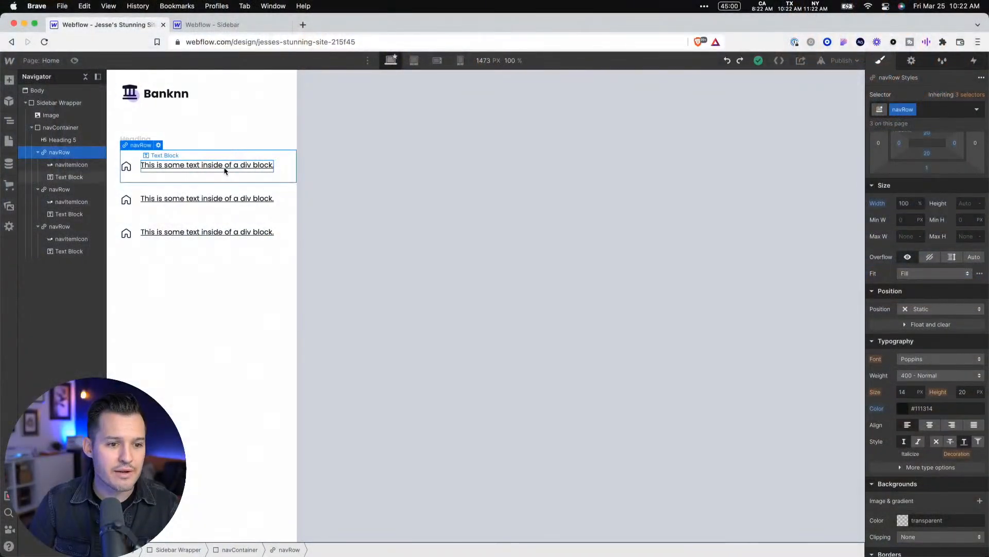
{"action": "left_click", "coordinate": [227, 169]}
{"action": "key", "text": "a"}
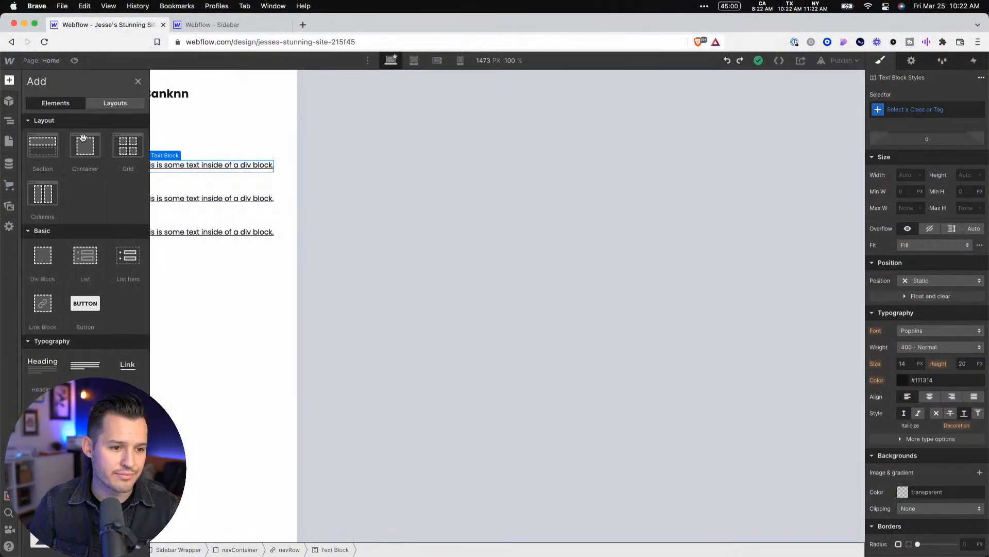
{"action": "left_click", "coordinate": [42, 386]}
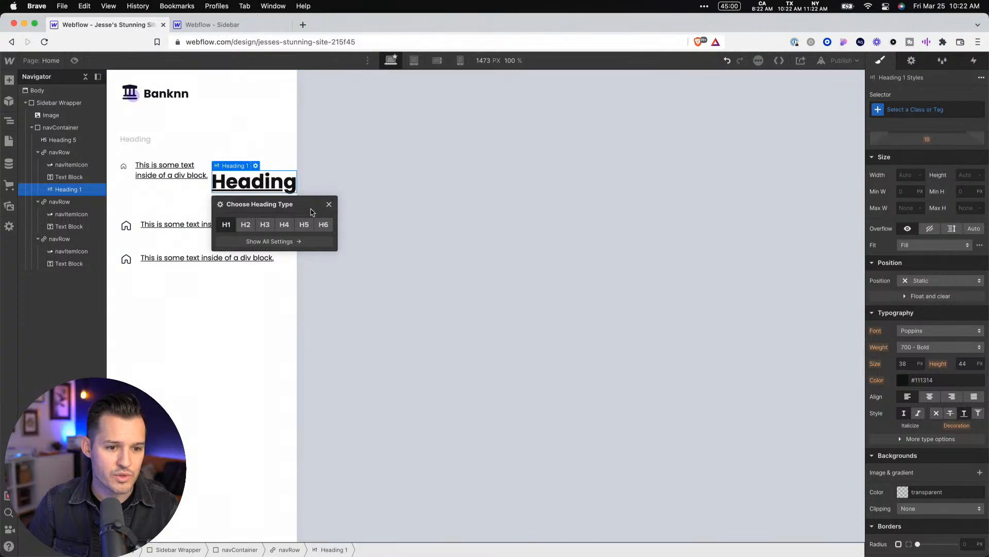
Inspect the typography of the new H1 heading and the Text Block beside it in the first navRow
{"action": "left_click", "coordinate": [438, 178]}
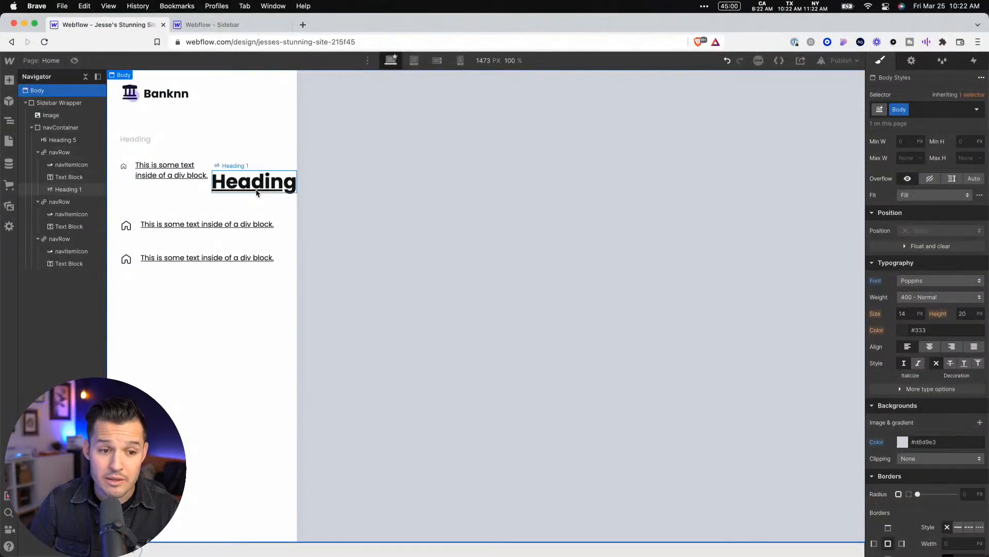
{"action": "left_click", "coordinate": [257, 193]}
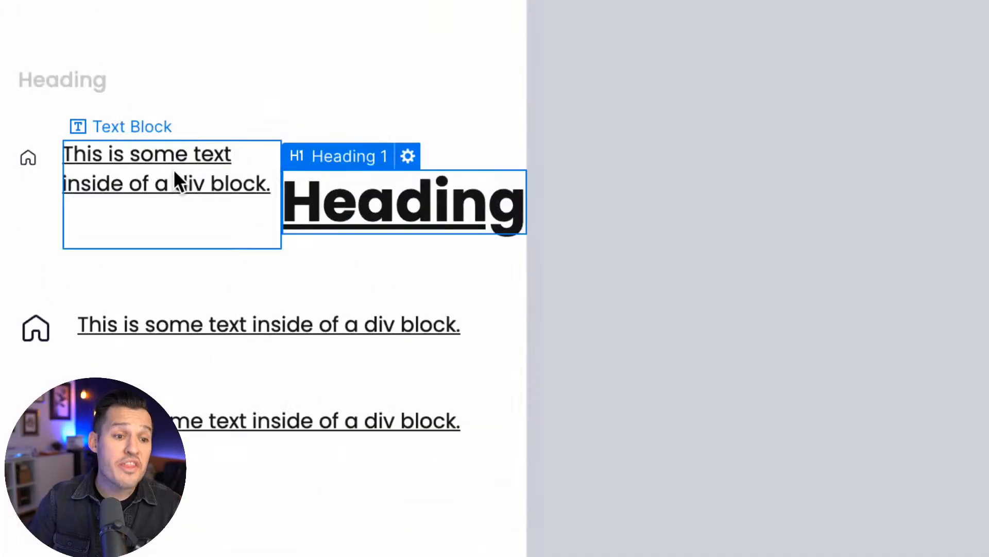
{"action": "left_click", "coordinate": [174, 173]}
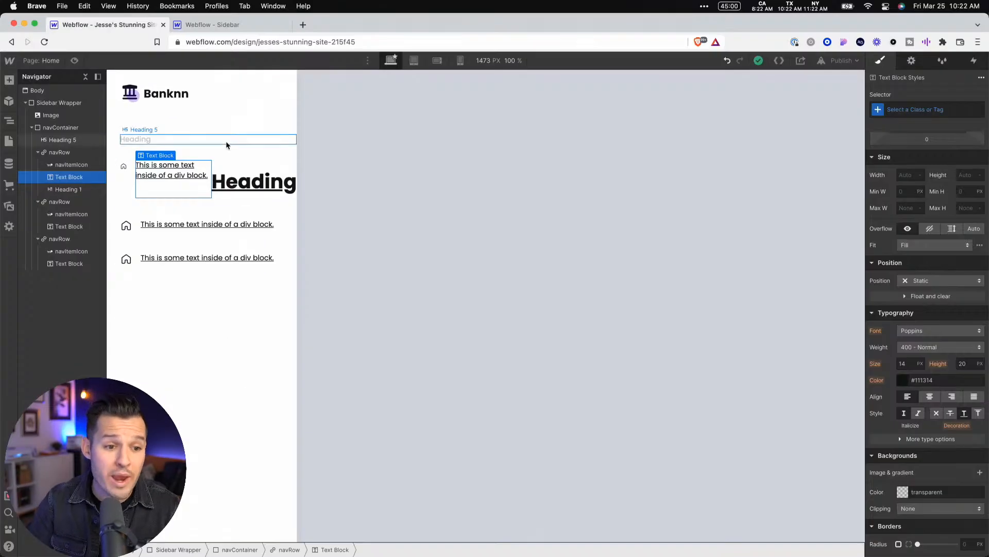
Remove the text decoration from the navRow class and delete the H1 heading from the first navRow
{"action": "left_click", "coordinate": [266, 153]}
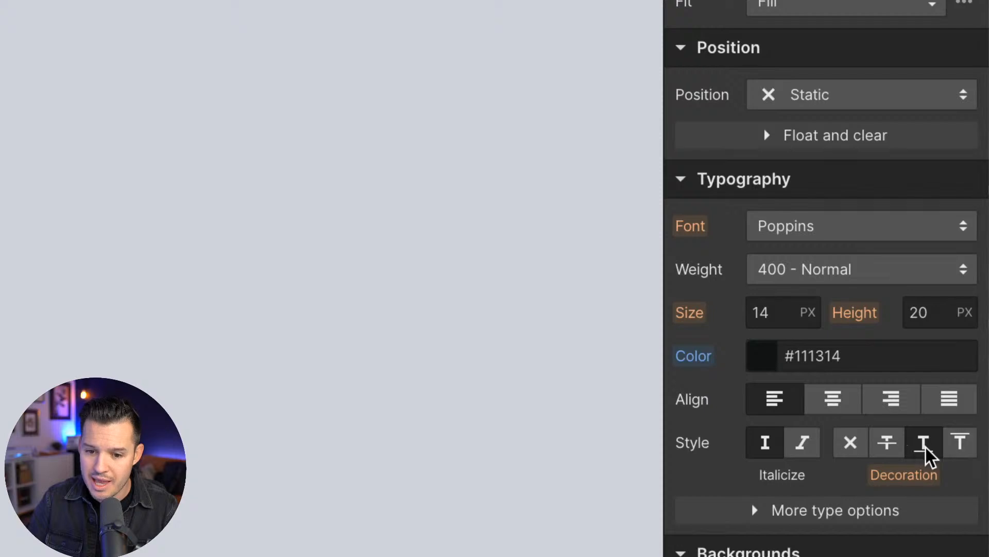
{"action": "left_click", "coordinate": [850, 448]}
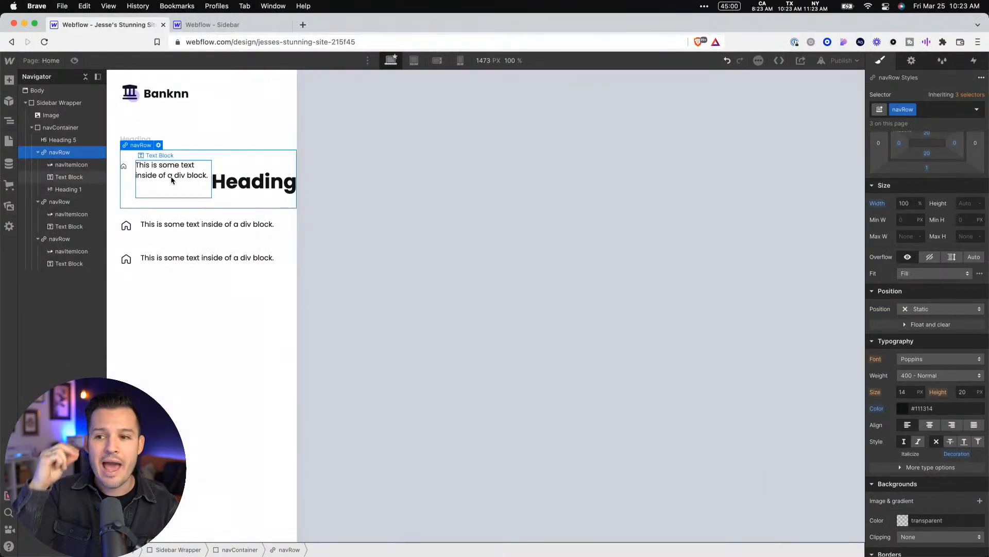
{"action": "left_click", "coordinate": [257, 186]}
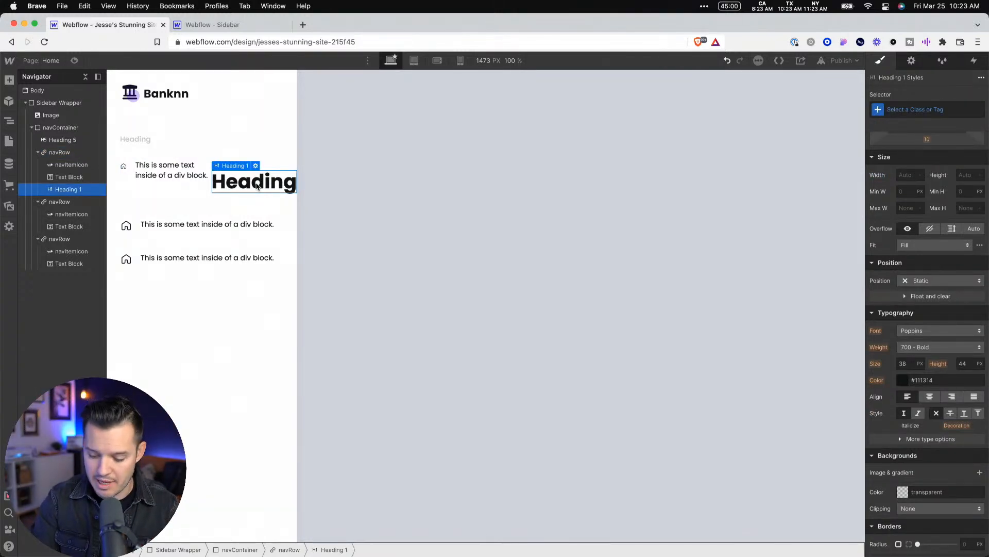
{"action": "key", "text": "Delete"}
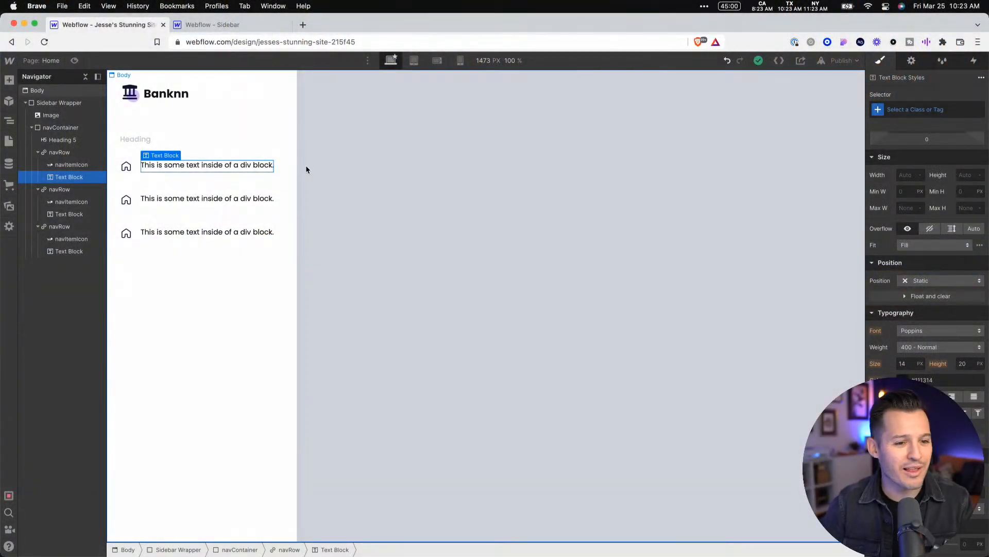
Check the menu labels in the Figma design and change the first two navRow texts in Webflow to Dashboard and Expenses
{"action": "key", "text": "ctrl+Left"}
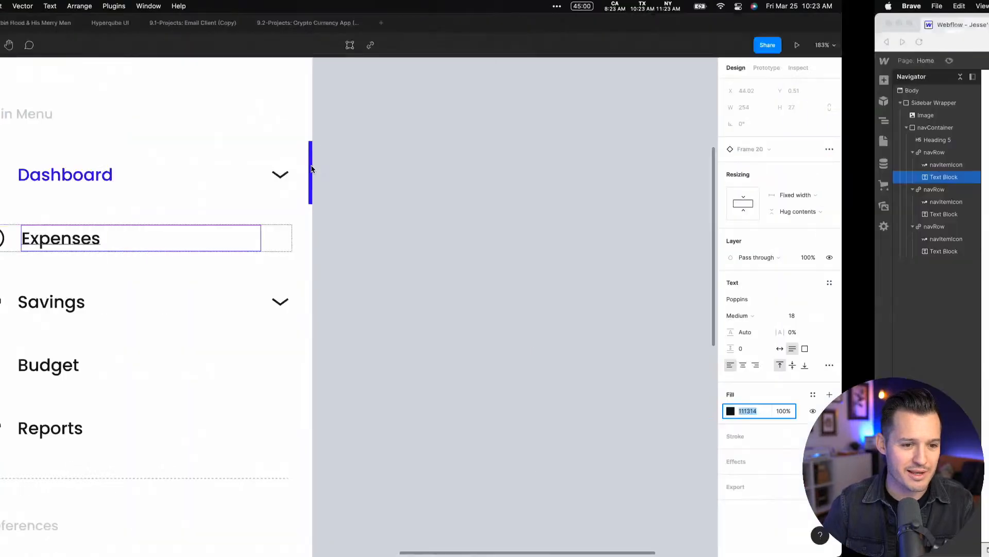
{"action": "key", "text": "ctrl+Right"}
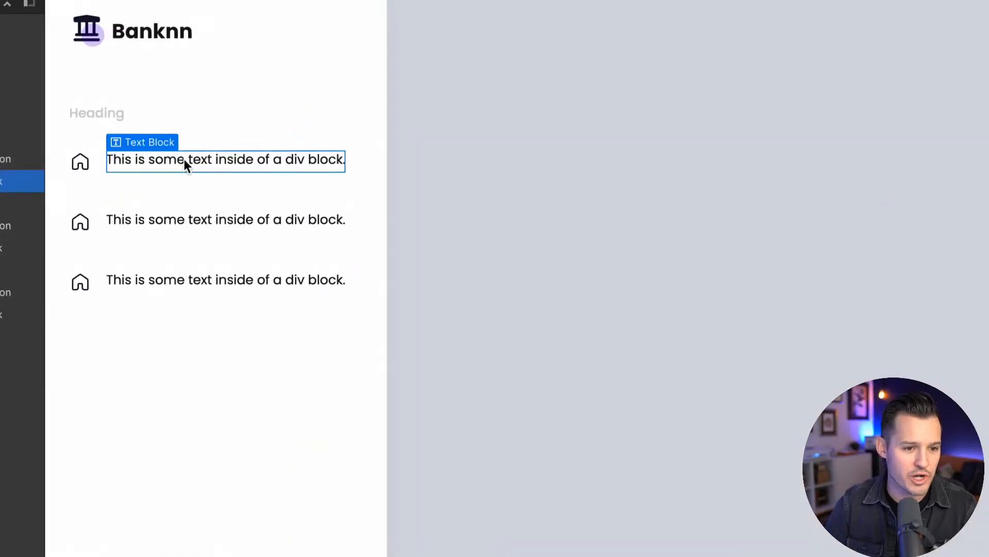
{"action": "double_click", "coordinate": [184, 159]}
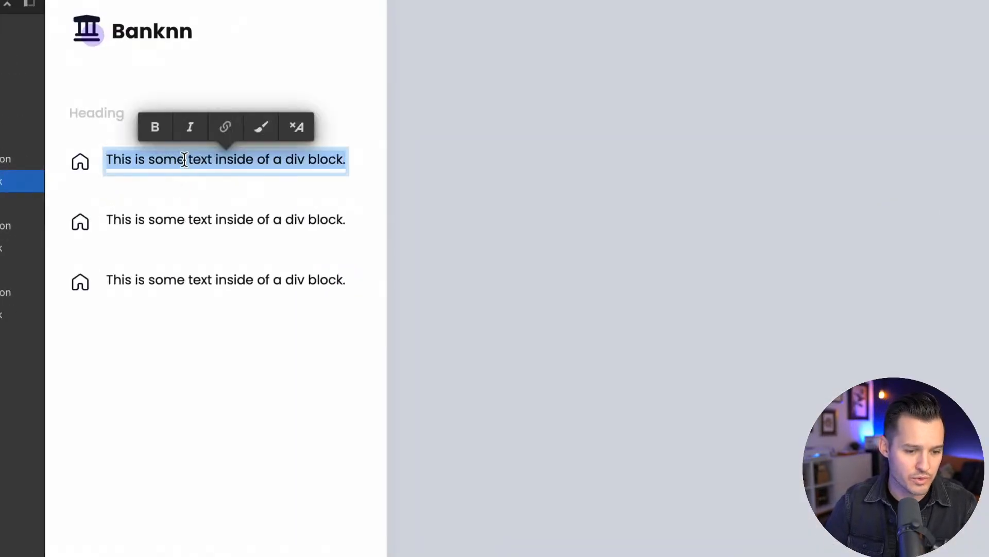
{"action": "type", "text": "Dashboard"}
{"action": "left_click", "coordinate": [235, 186]}
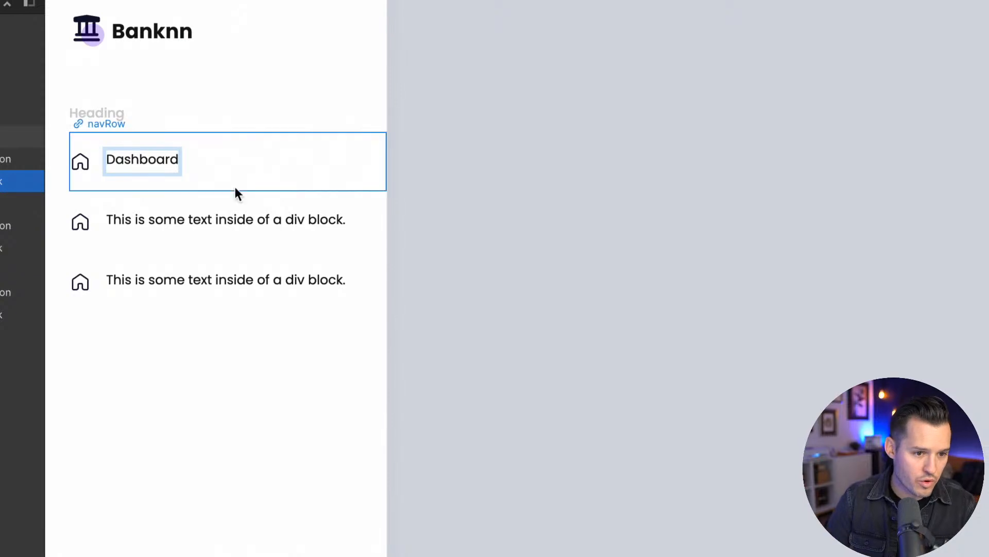
{"action": "left_click", "coordinate": [231, 211]}
{"action": "double_click", "coordinate": [230, 216]}
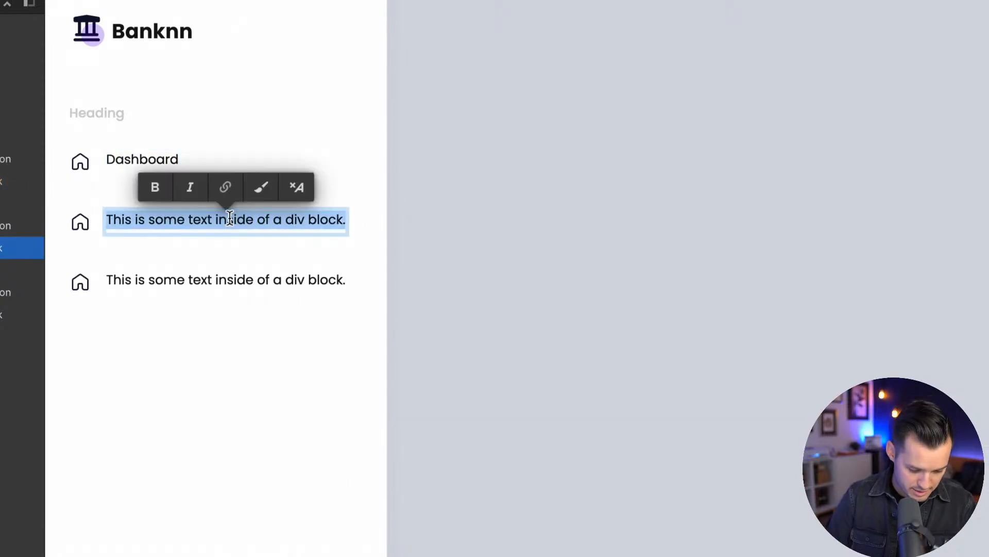
{"action": "type", "text": "Expenses"}
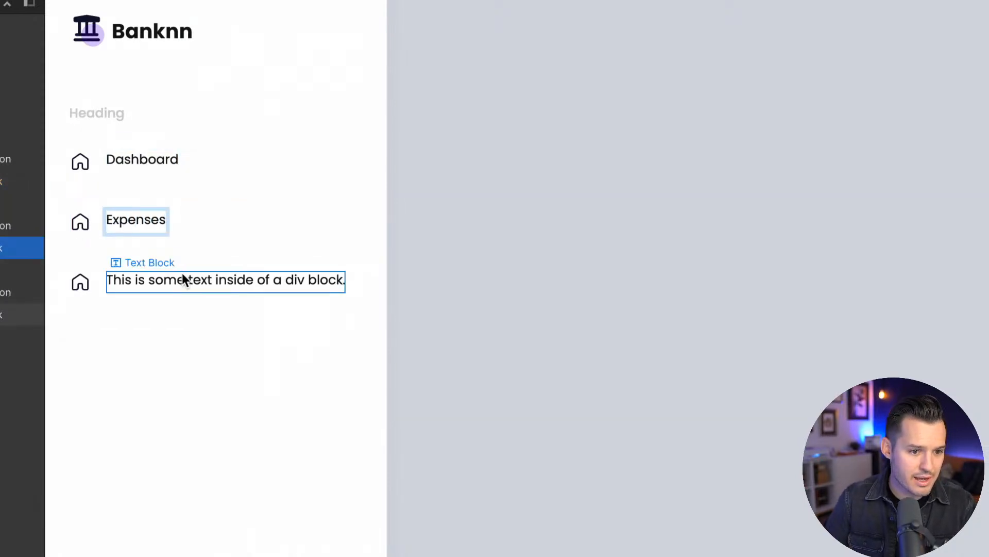
Change the third navRow's text to Savings
{"action": "double_click", "coordinate": [181, 279]}
{"action": "left_click", "coordinate": [181, 279]}
{"action": "key", "text": "ctrl+a"}
{"action": "type", "text": "Sav"}
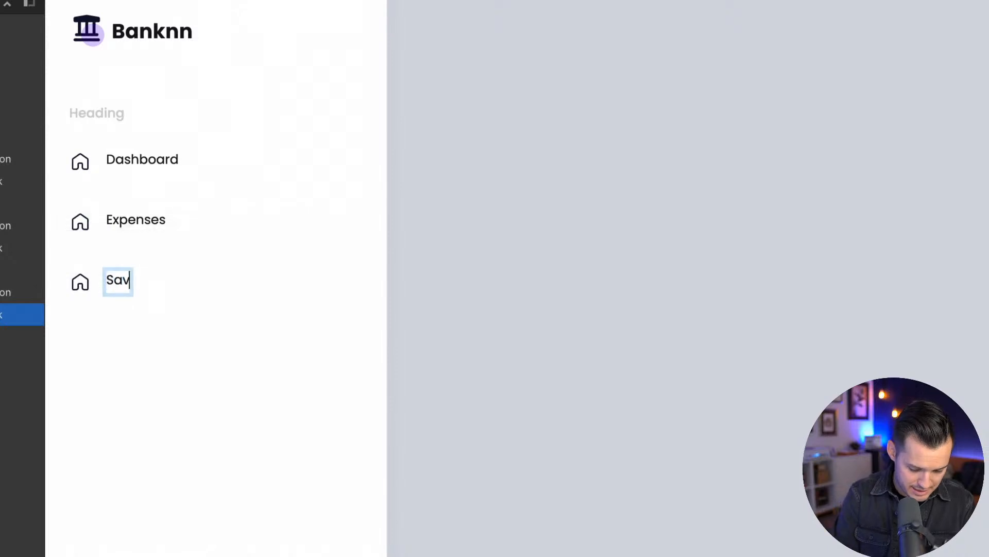
{"action": "type", "text": "ings"}
{"action": "left_click", "coordinate": [383, 356]}
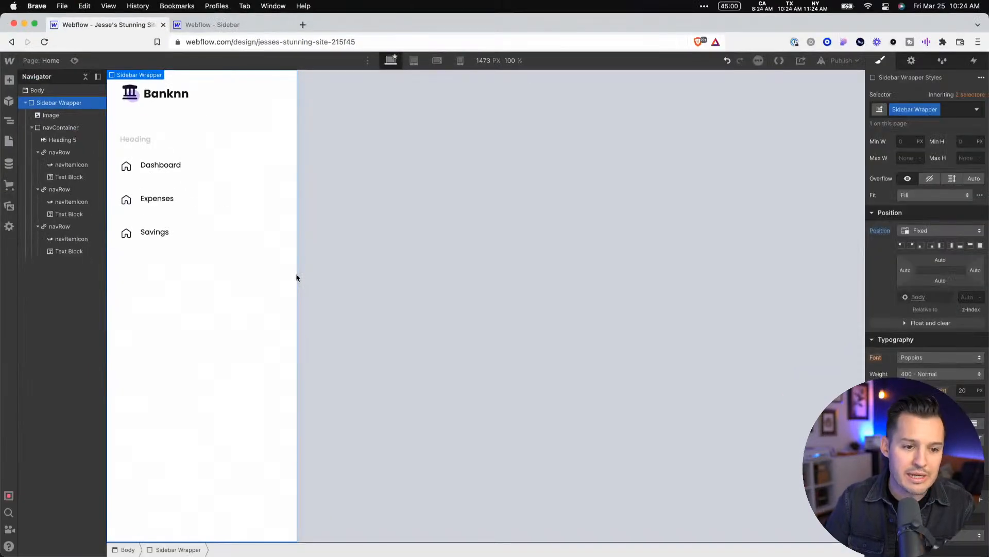
Set the Dashboard Text Block's font size to 14 px and check the Expenses label's typography in Figma
{"action": "left_click", "coordinate": [177, 164]}
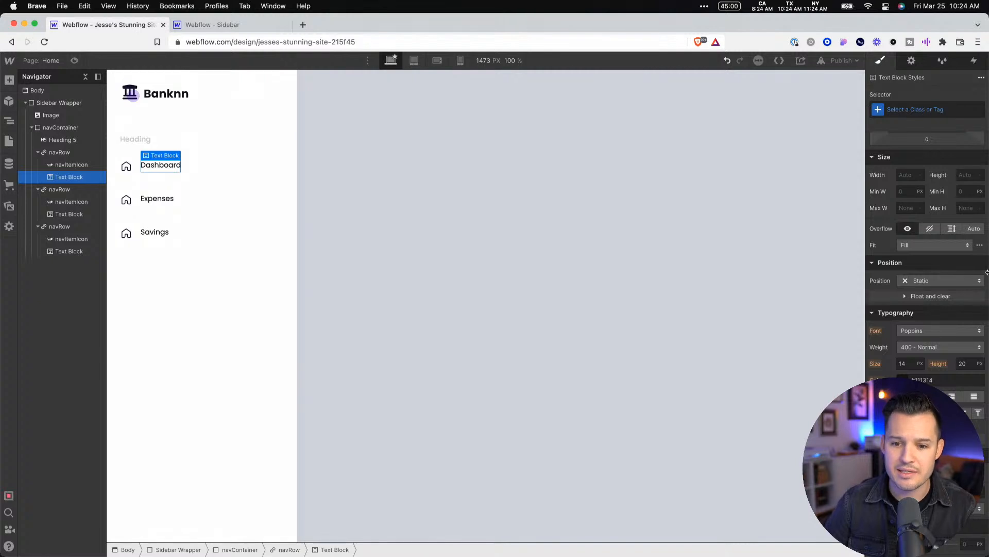
{"action": "left_click", "coordinate": [909, 364]}
{"action": "type", "text": "10"}
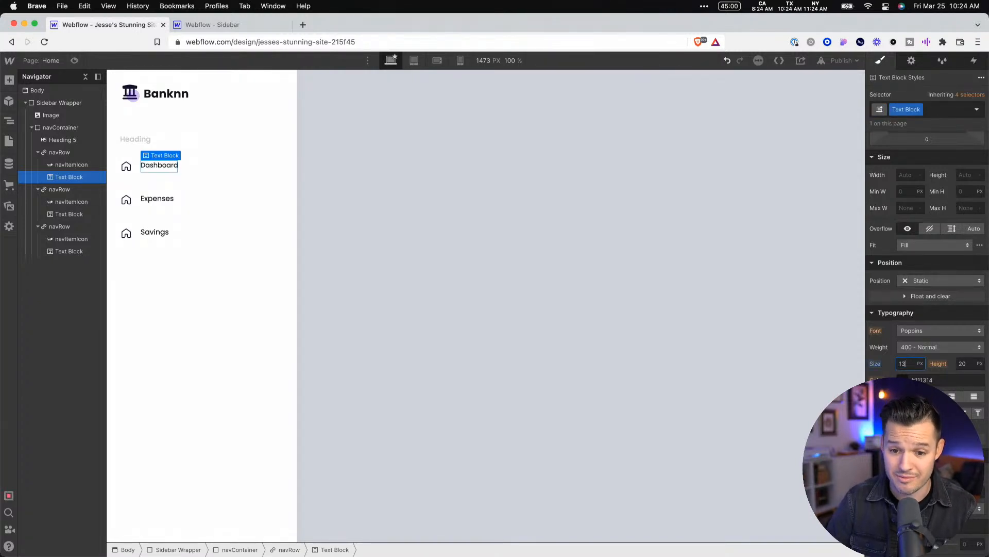
{"action": "key", "text": "ctrl+Left"}
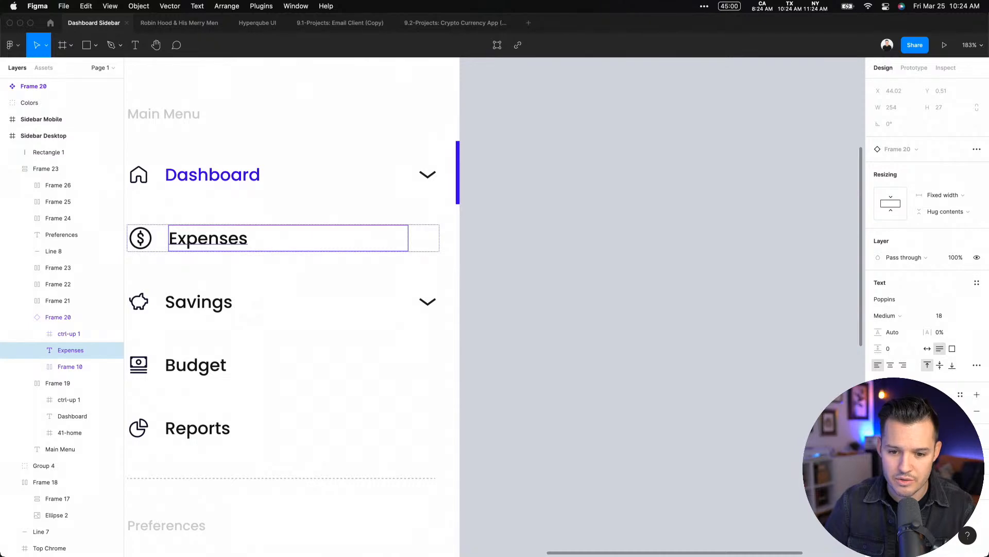
{"action": "key", "text": "ctrl+Right"}
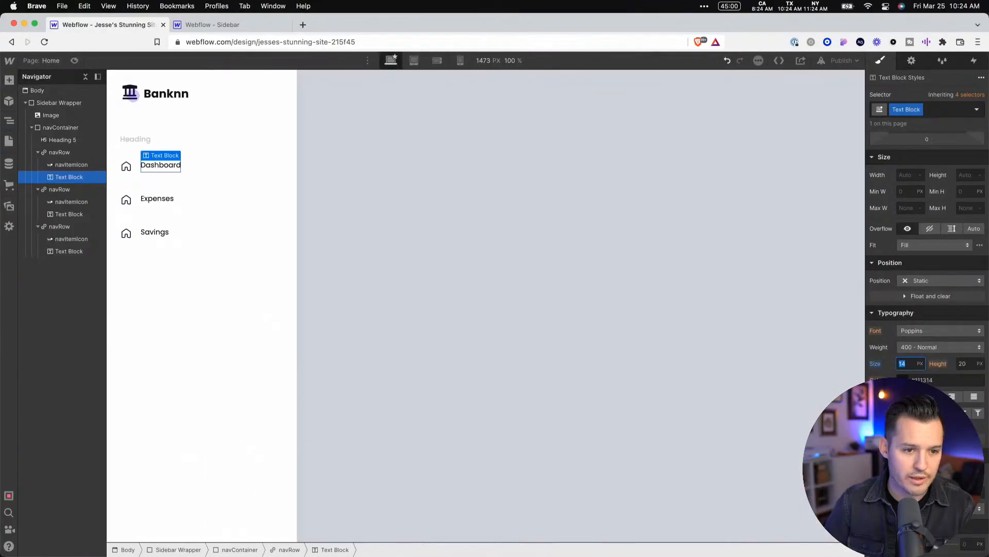
Rename the Dashboard text's class to navRowText and set its font size to 18 px
{"action": "left_click", "coordinate": [378, 254]}
{"action": "left_click", "coordinate": [166, 164]}
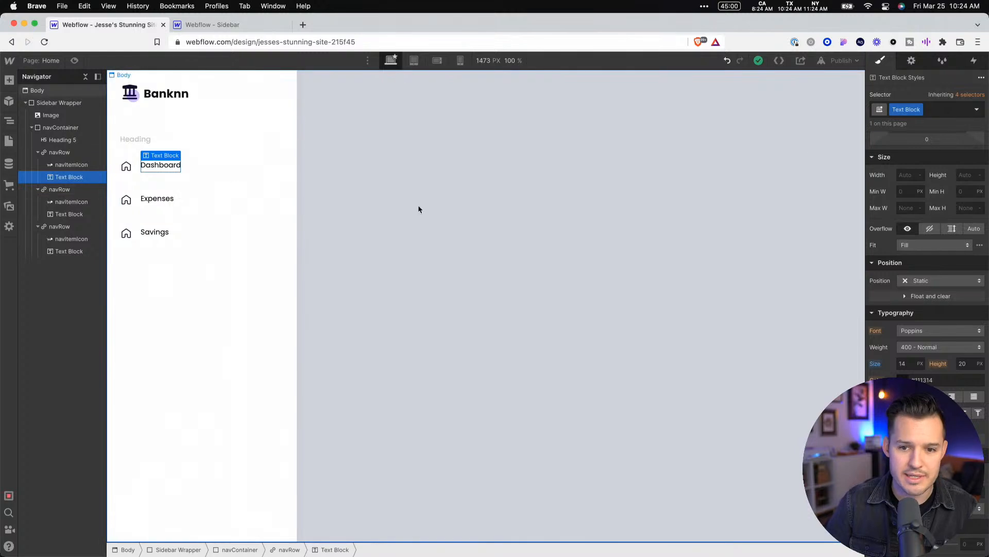
{"action": "left_click", "coordinate": [920, 110]}
{"action": "left_click", "coordinate": [922, 125]}
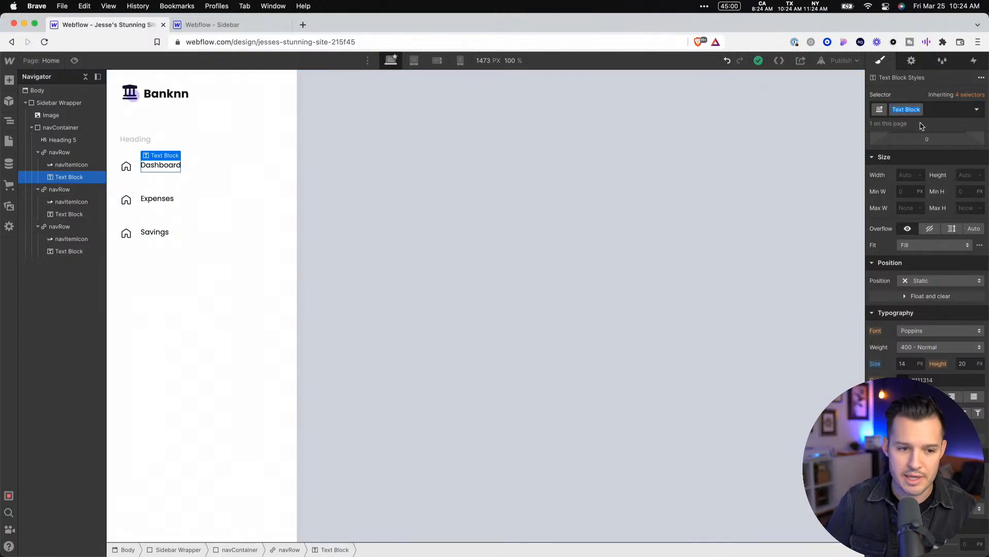
{"action": "type", "text": "navRow"}
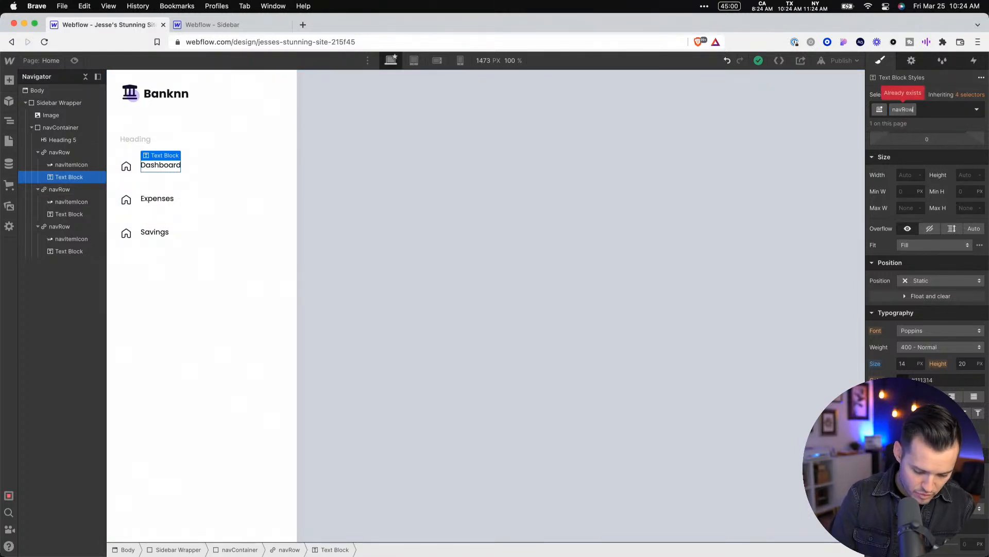
{"action": "type", "text": "Text"}
{"action": "key", "text": "Return"}
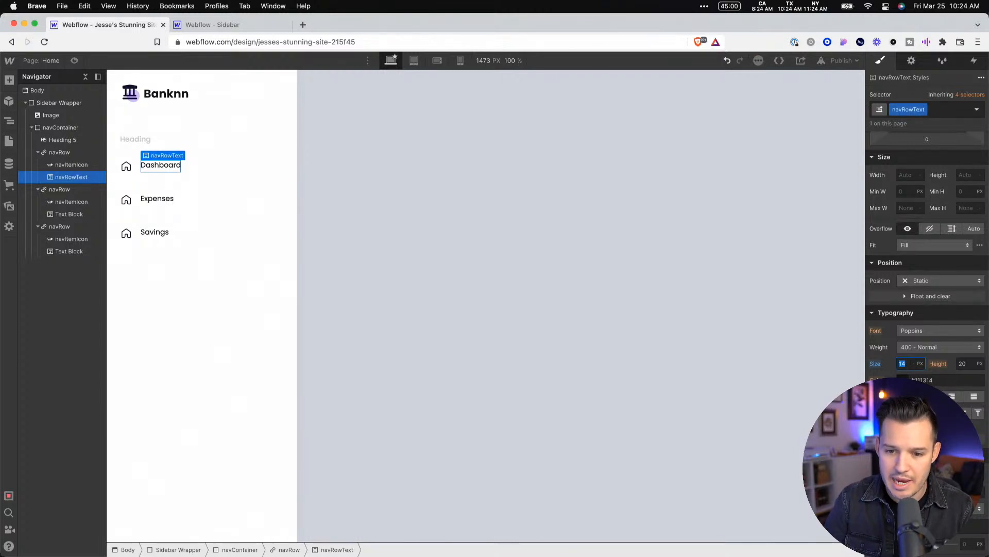
{"action": "key", "text": "super+Tab"}
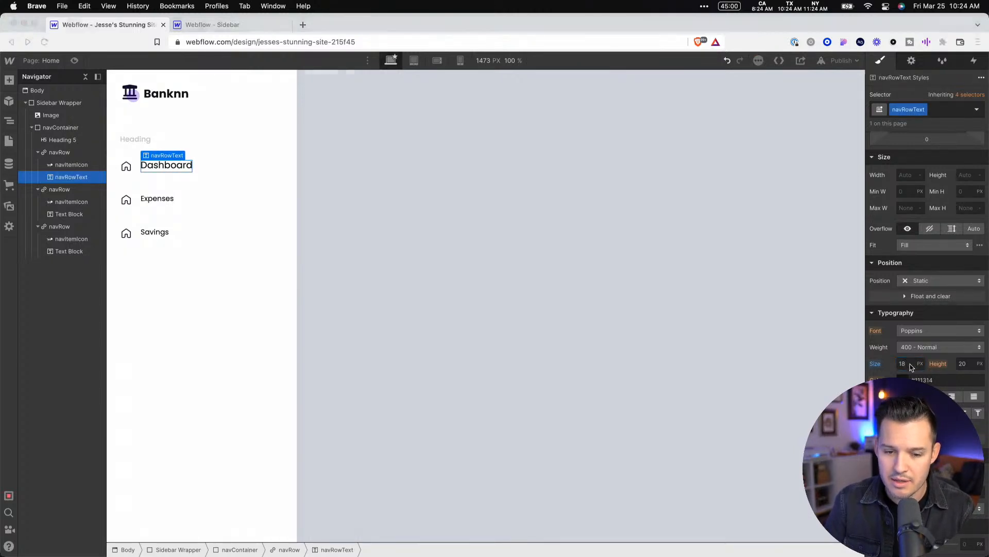
{"action": "key", "text": "super+Tab"}
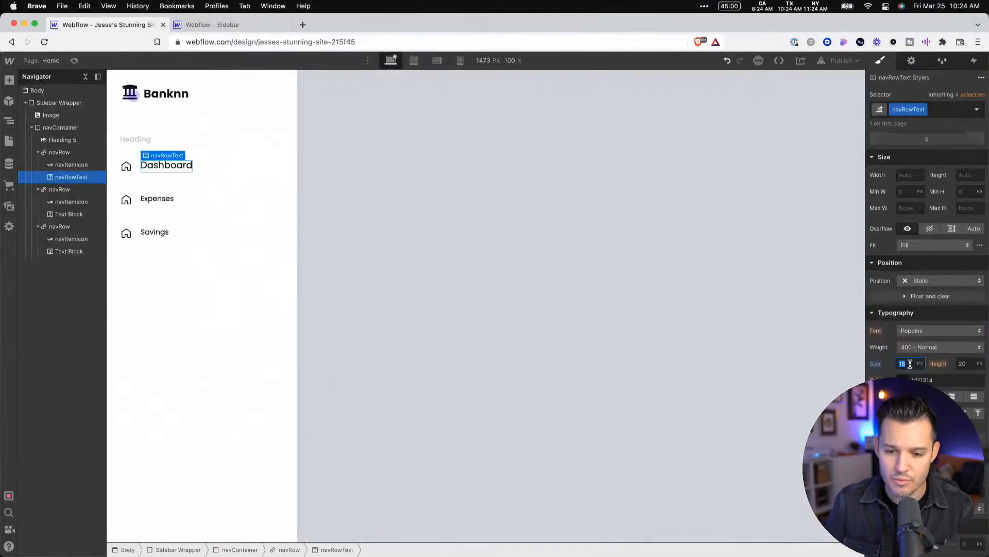
Try the 500 - Medium font weight on the navRowText class and undo the change
{"action": "left_click", "coordinate": [951, 347]}
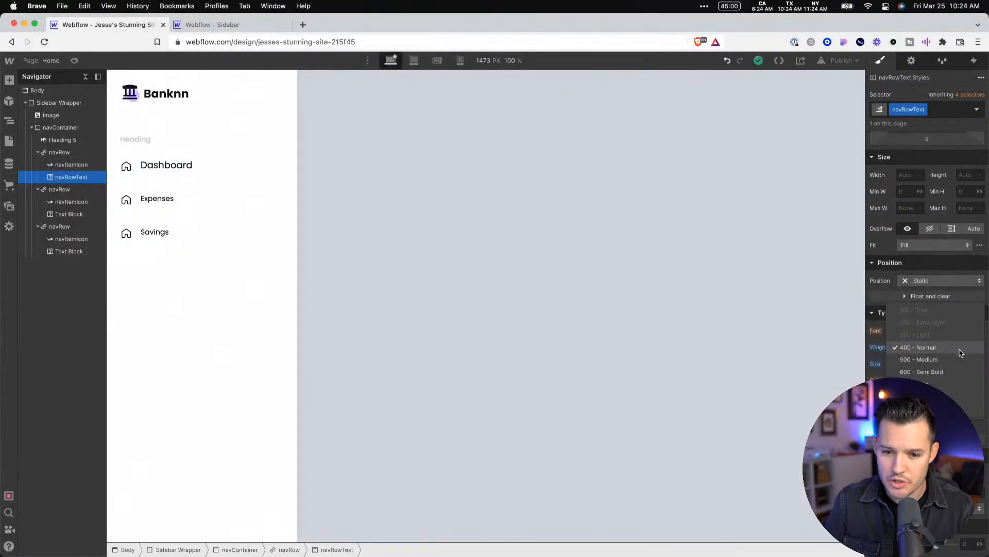
{"action": "left_click", "coordinate": [952, 360]}
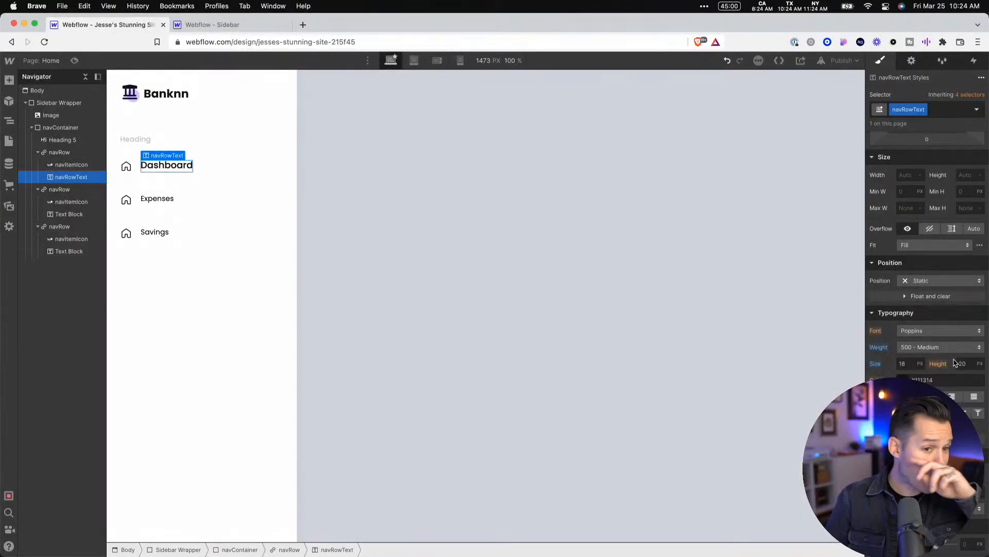
{"action": "key", "text": "super+z"}
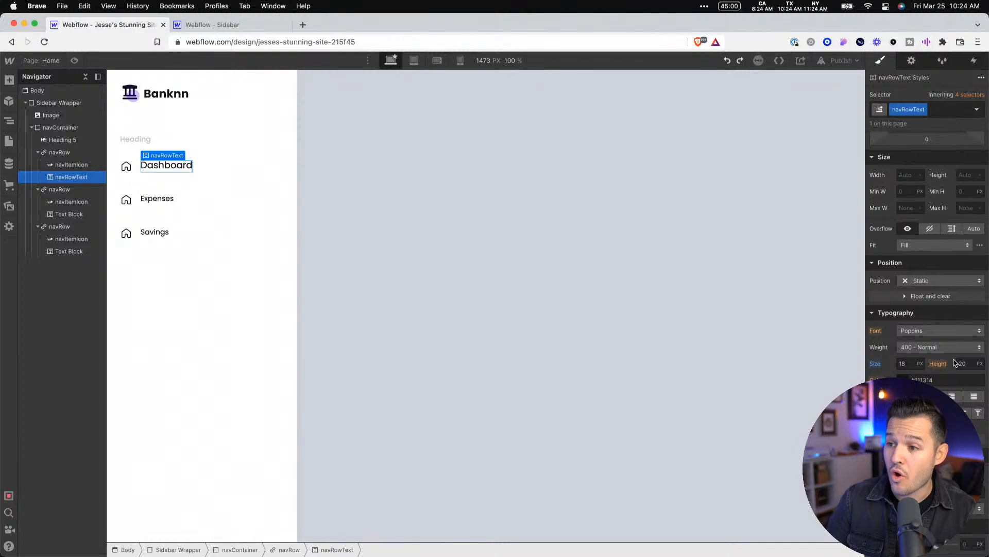
Set the navRow class's font weight to 500 - Medium and enlarge its font size to match the Dashboard text
{"action": "left_click", "coordinate": [215, 166]}
{"action": "left_click", "coordinate": [941, 375]}
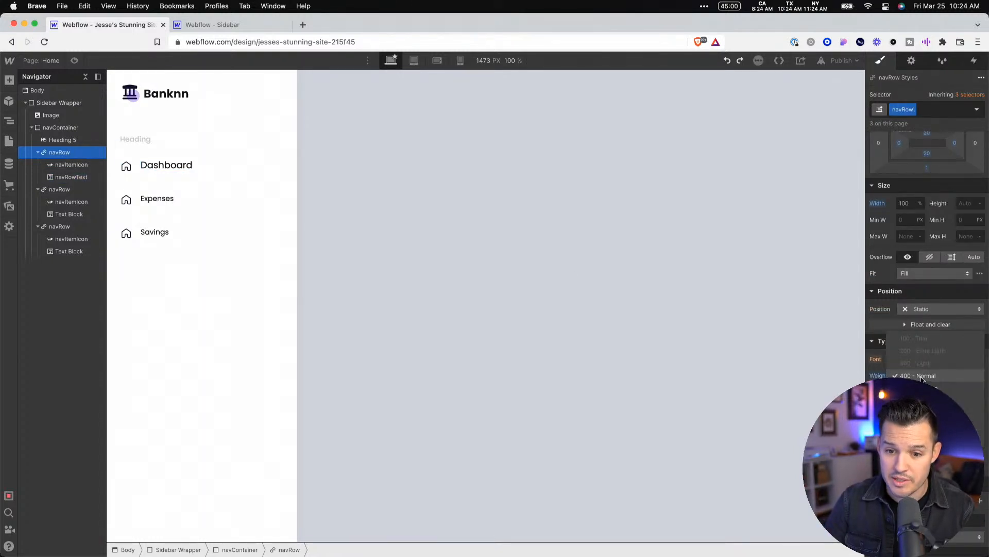
{"action": "left_click", "coordinate": [943, 387]}
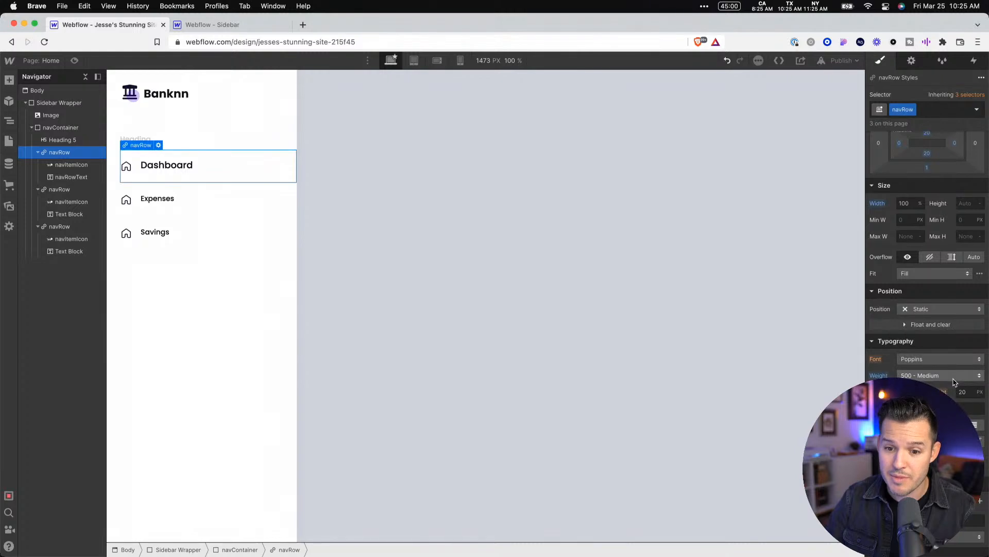
{"action": "key", "text": "Up"}
{"action": "key", "text": "Up"}
{"action": "key", "text": "Up"}
{"action": "key", "text": "Up"}
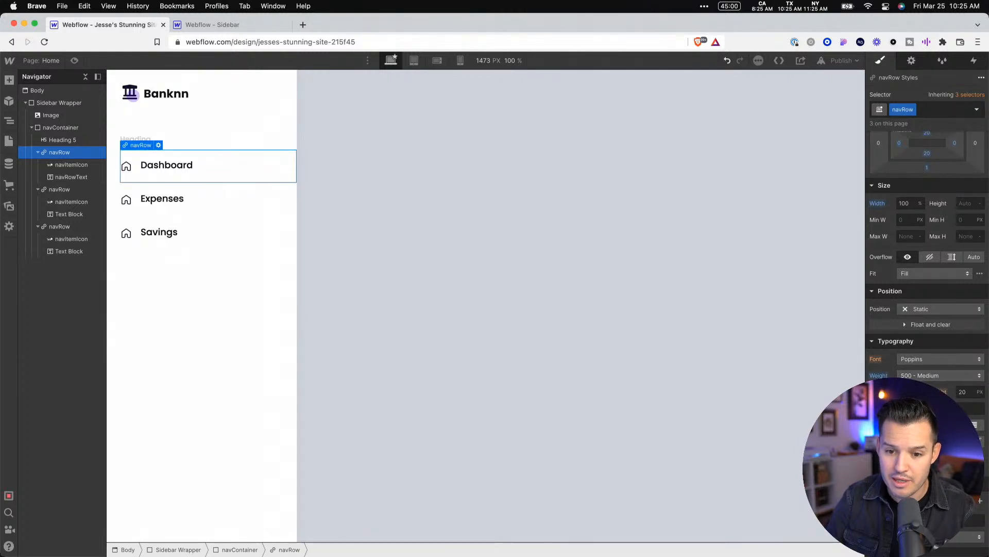
Try font sizes between 14 and 18 px on the navRowText class and undo the changes back to 18 px
{"action": "left_click", "coordinate": [172, 165]}
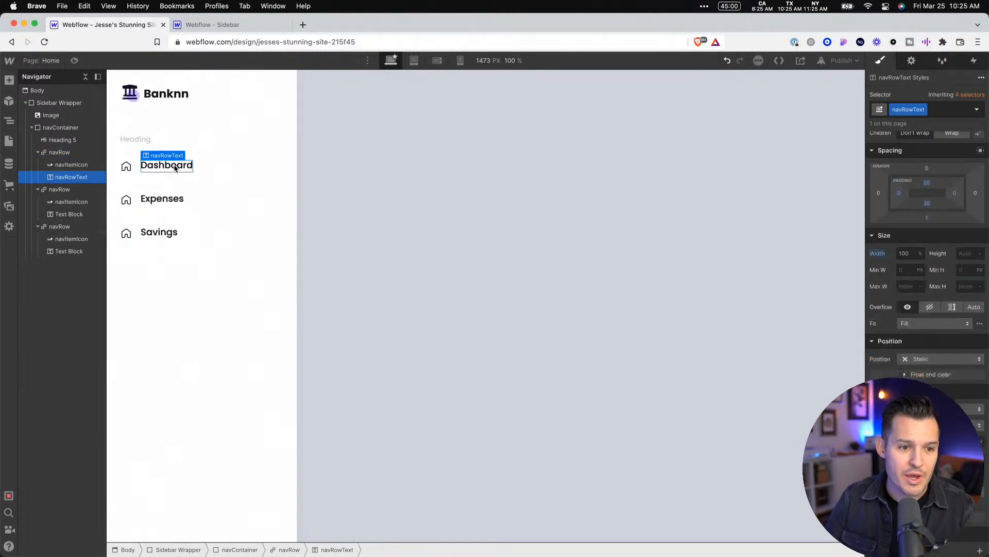
{"action": "left_click", "coordinate": [903, 363]}
{"action": "type", "text": "15"}
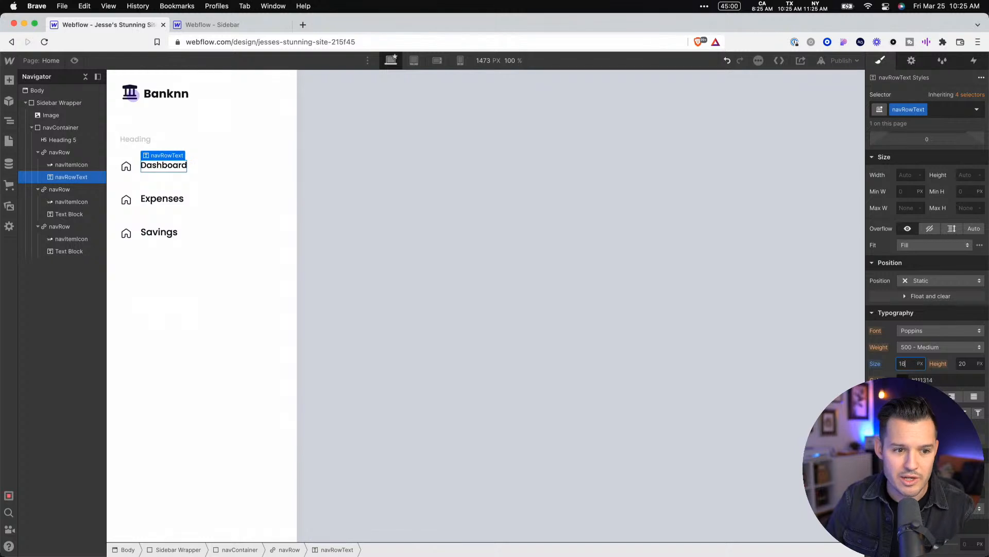
{"action": "key", "text": "Up"}
{"action": "key", "text": "Up"}
{"action": "key", "text": "Up"}
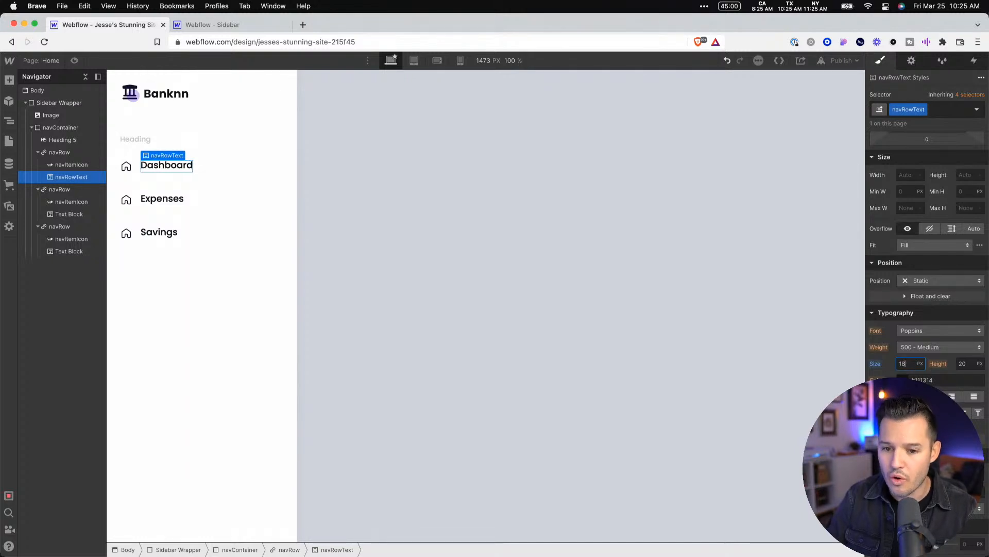
{"action": "key", "text": "Down"}
{"action": "key", "text": "Down"}
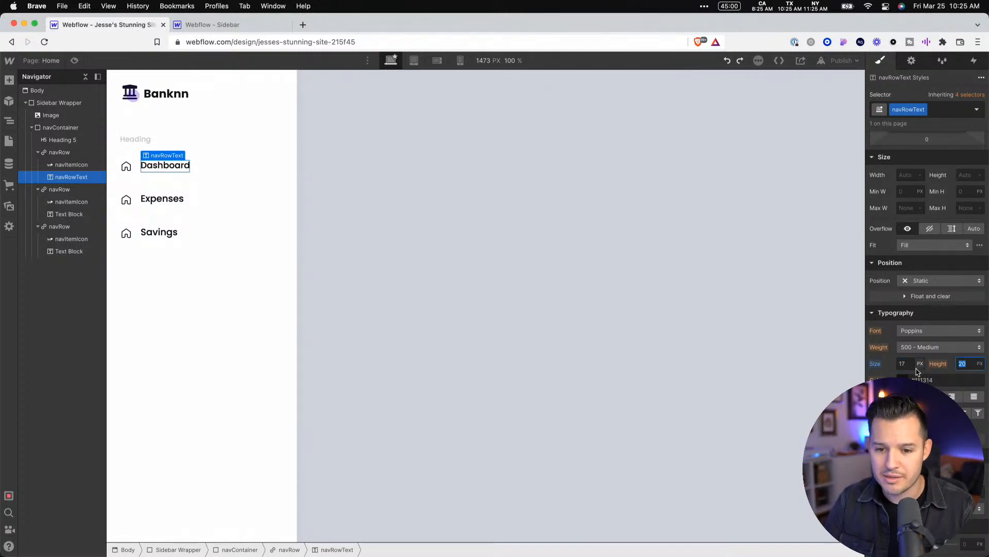
{"action": "key", "text": "Tab"}
{"action": "key", "text": "super+z"}
{"action": "key", "text": "super+z"}
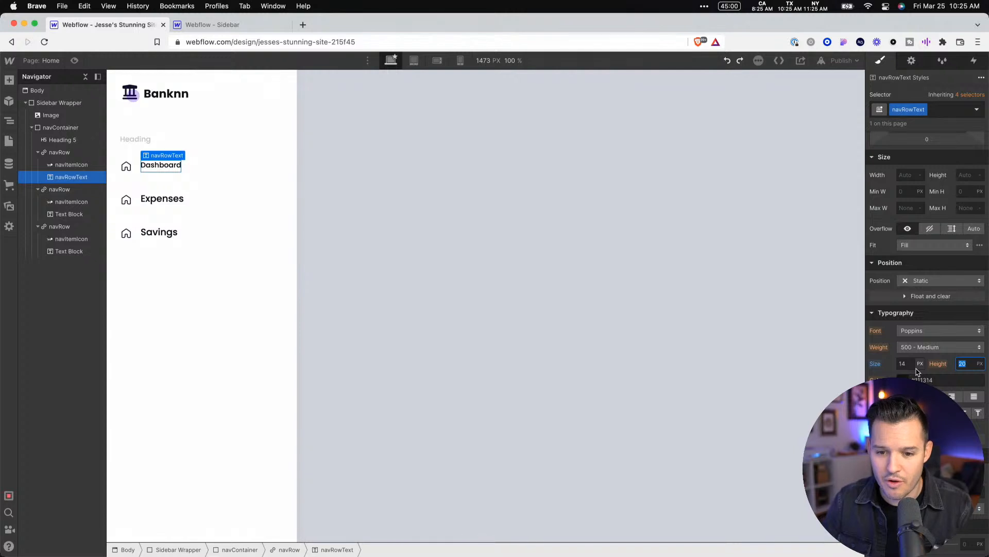
{"action": "key", "text": "super+z"}
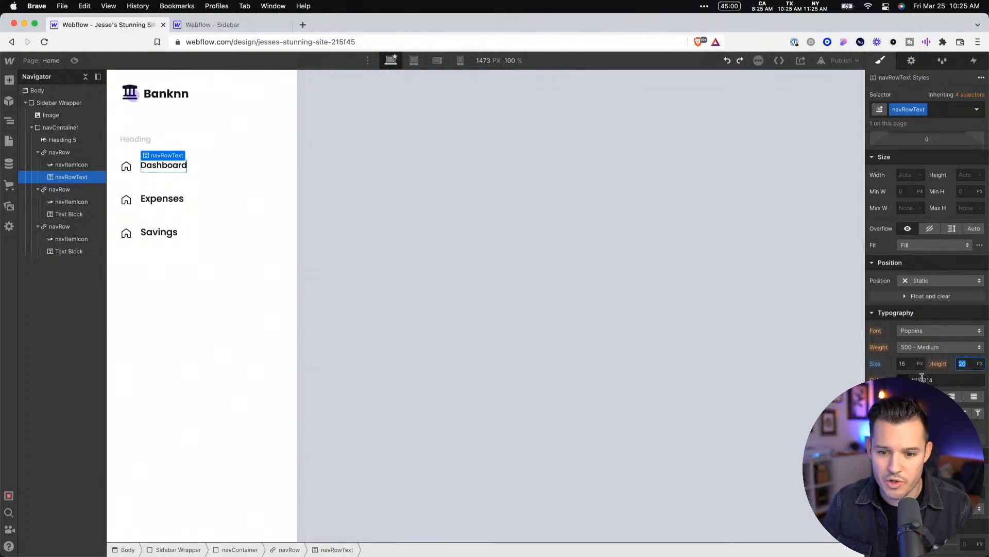
{"action": "key", "text": "super+z"}
{"action": "key", "text": "super+z"}
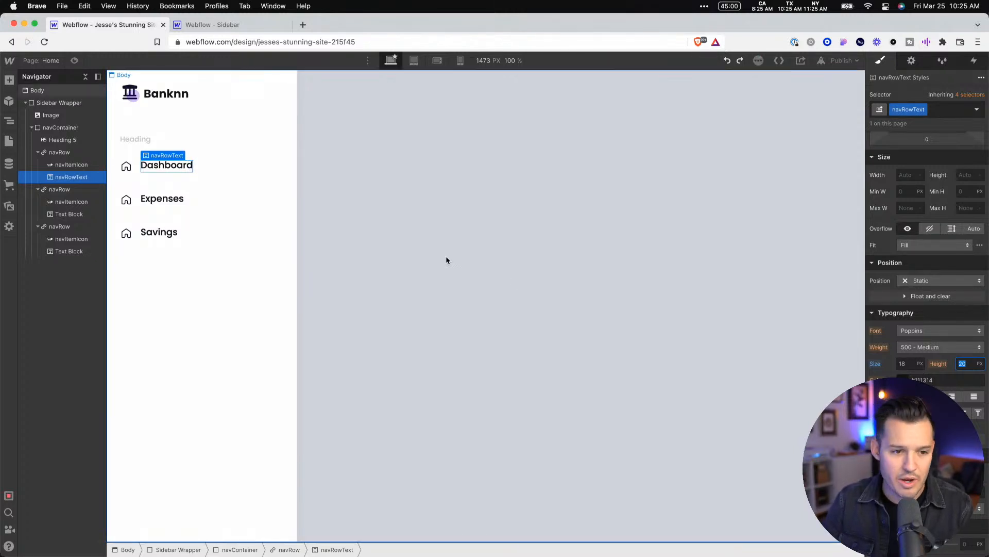
Set the navItemIcon class's width and height to 28 px each
{"action": "left_click", "coordinate": [434, 252]}
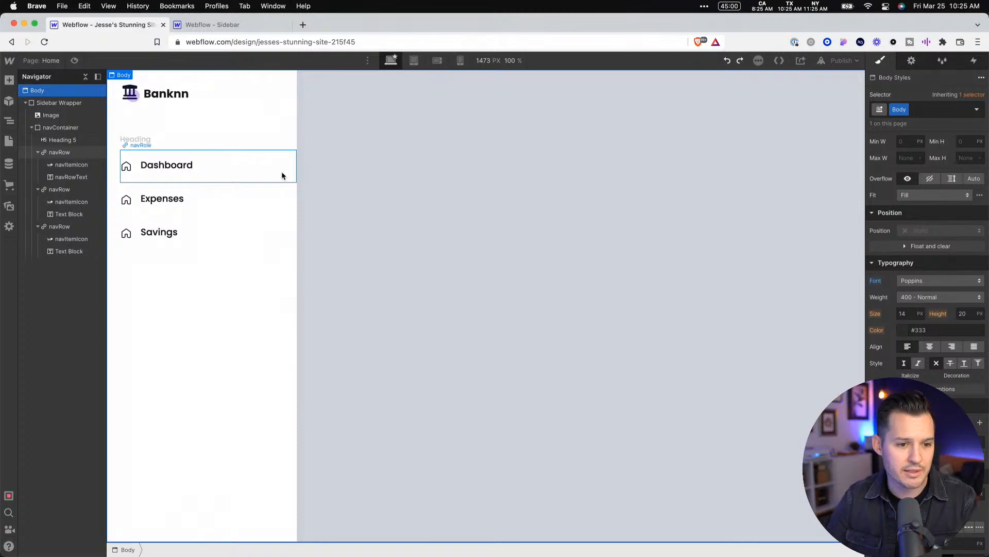
{"action": "left_click", "coordinate": [132, 167]}
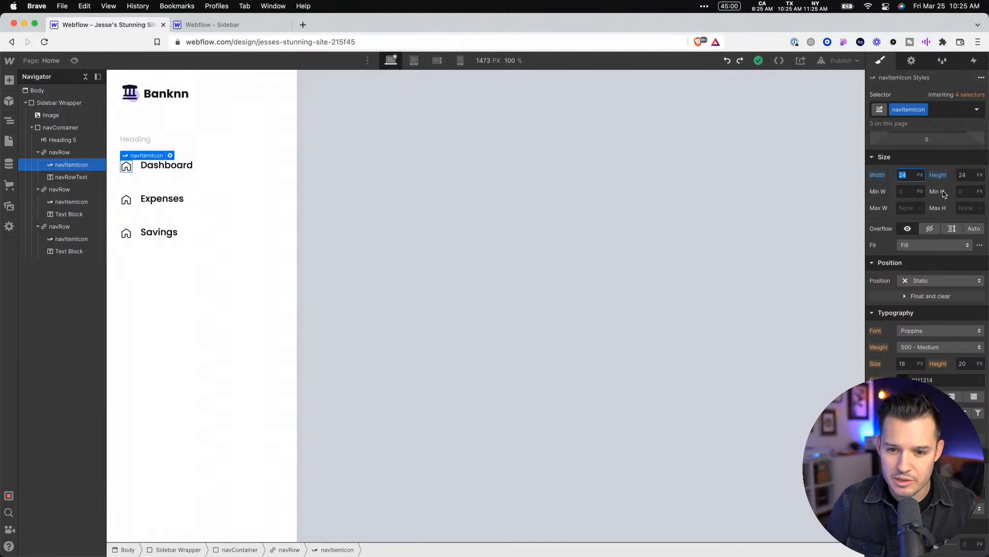
{"action": "type", "text": "26"}
{"action": "key", "text": "BackSpace"}
{"action": "type", "text": "8"}
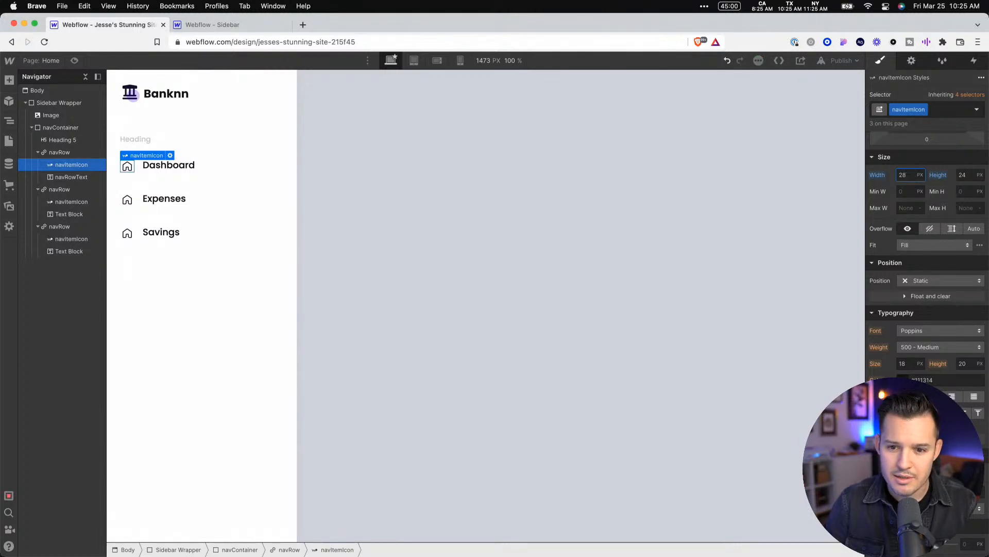
{"action": "key", "text": "Up"}
{"action": "key", "text": "Up"}
{"action": "key", "text": "Up"}
{"action": "key", "text": "Up"}
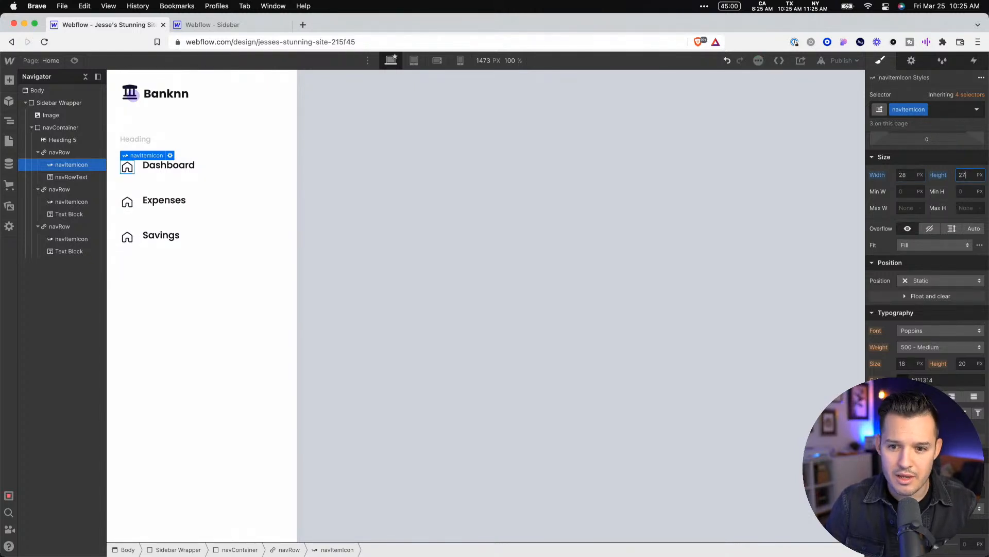
{"action": "left_click", "coordinate": [624, 218]}
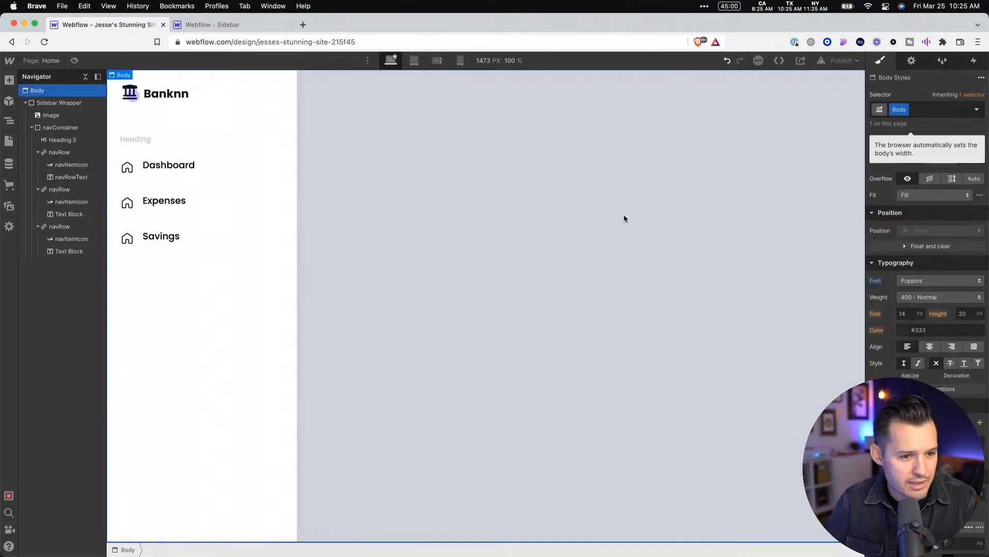
Center-align the navRow class's children vertically and justify them to the start of the row
{"action": "left_click", "coordinate": [201, 208]}
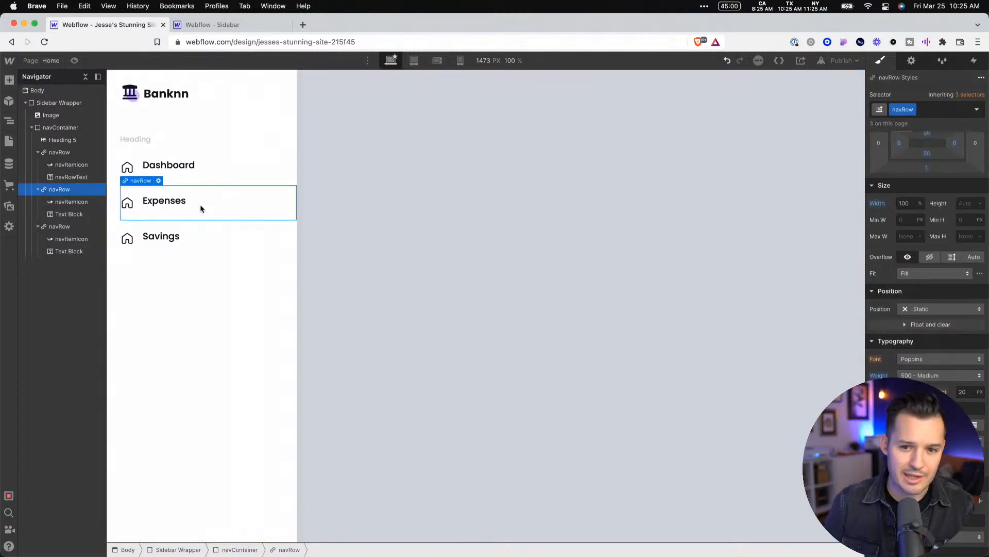
{"action": "scroll", "coordinate": [881, 268], "scroll_direction": "up", "scroll_amount": 3}
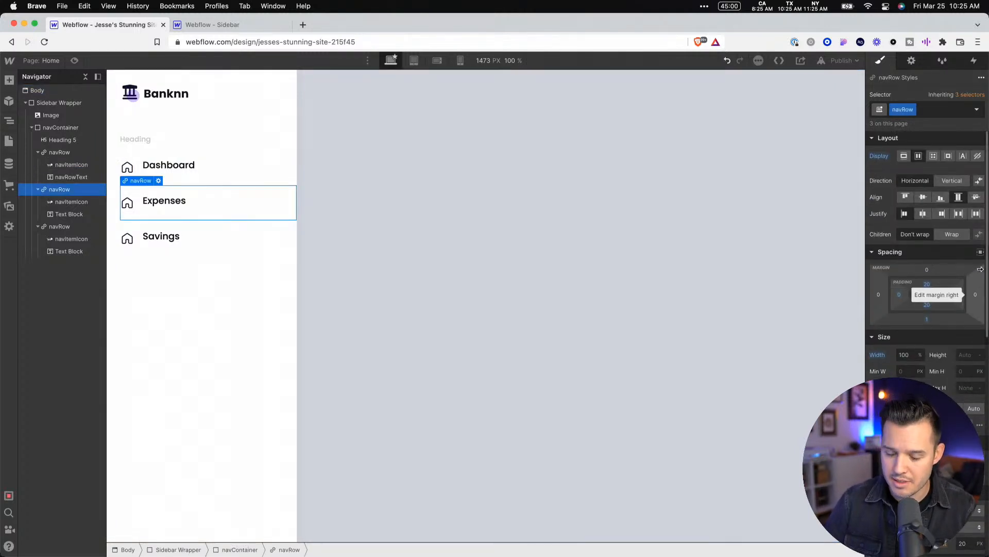
{"action": "left_click", "coordinate": [923, 198]}
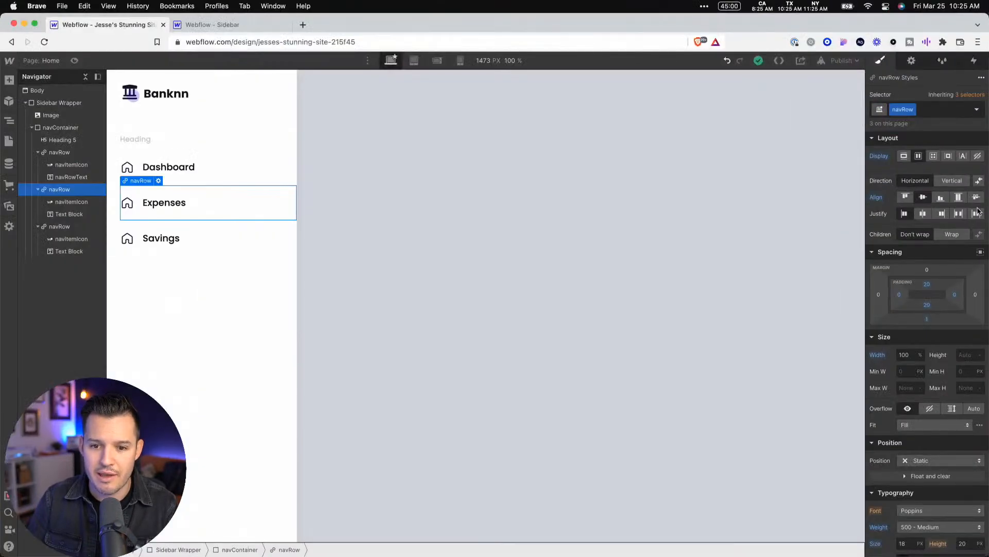
{"action": "left_click", "coordinate": [942, 214]}
{"action": "left_click", "coordinate": [924, 215]}
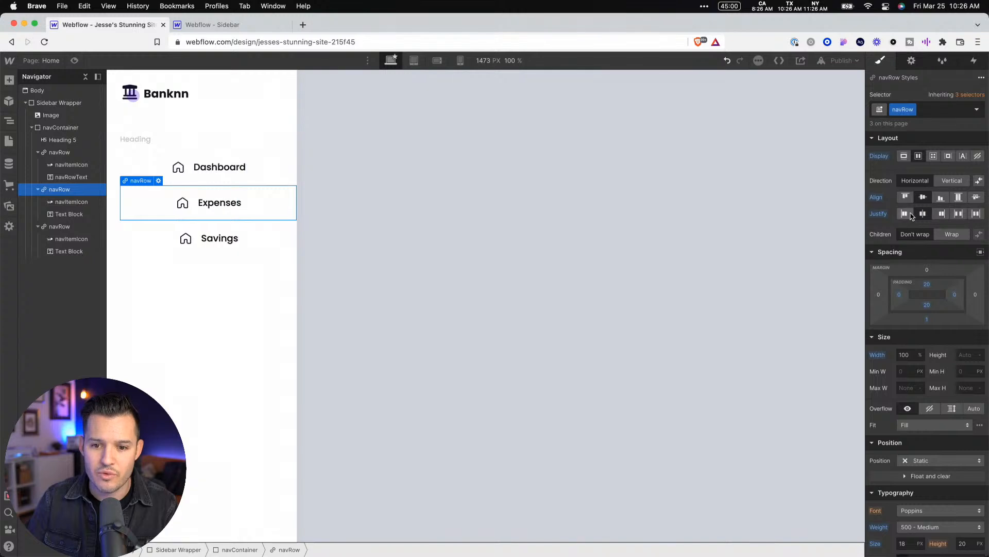
{"action": "left_click", "coordinate": [906, 215]}
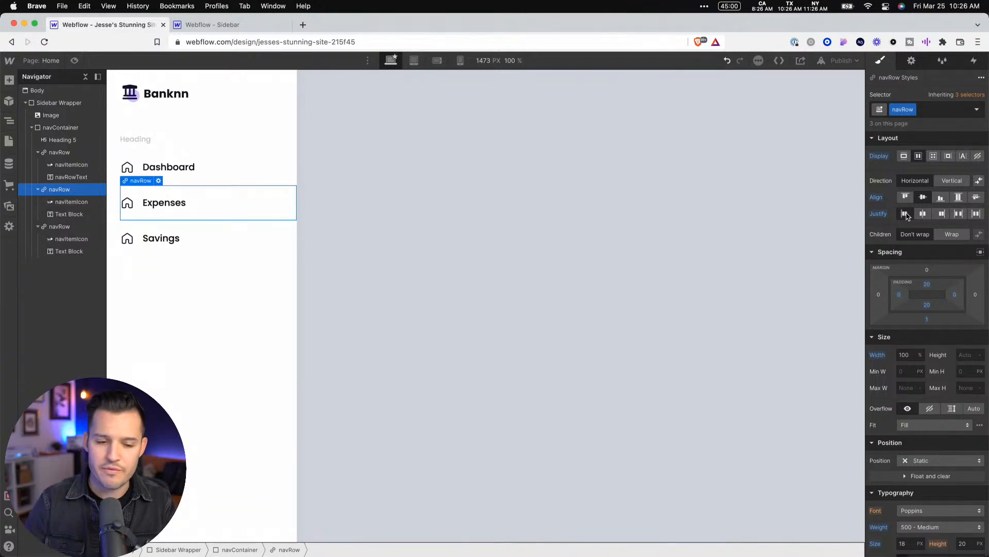
Replace the Expenses row's home icon with the dollar-sign Lottie animation from the assets
{"action": "left_click", "coordinate": [123, 205]}
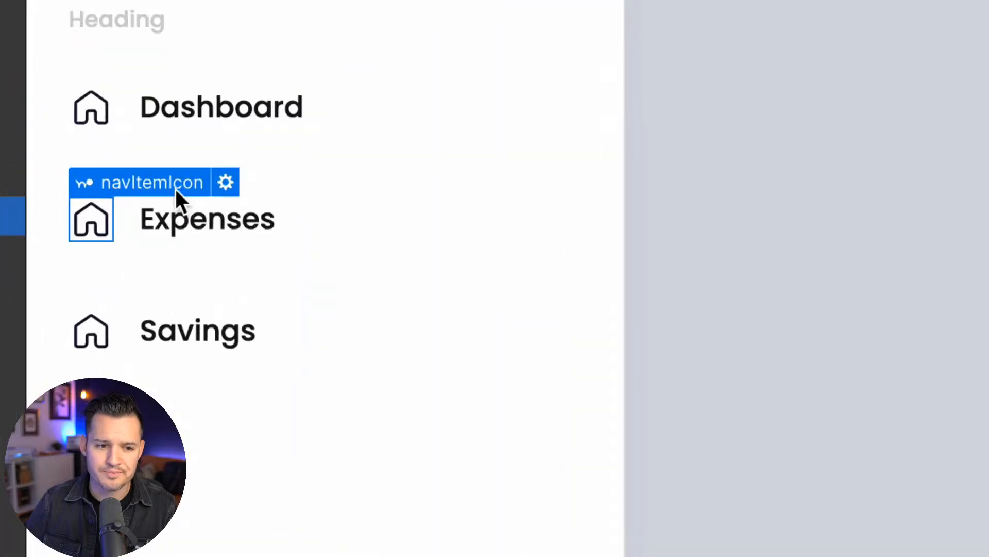
{"action": "left_click", "coordinate": [227, 183]}
{"action": "left_click", "coordinate": [274, 349]}
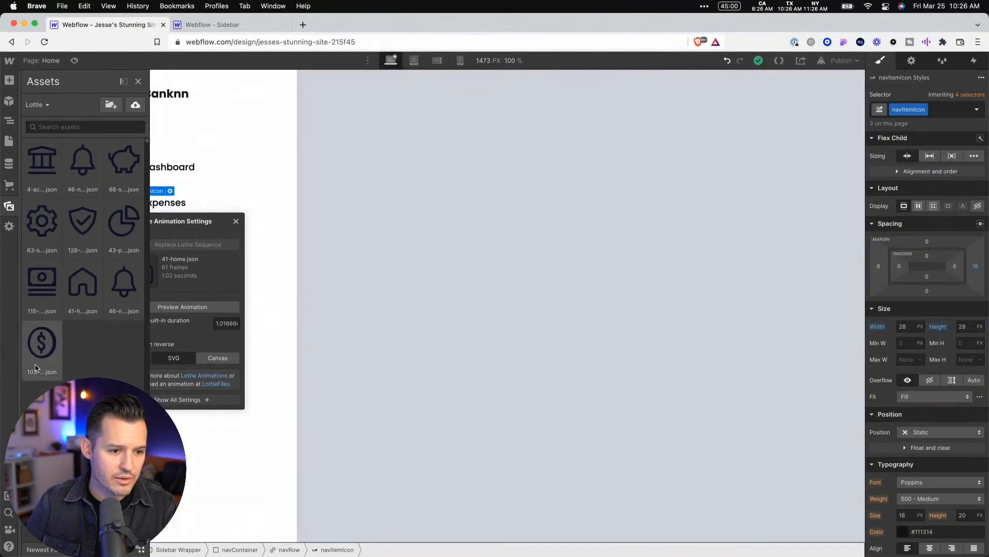
{"action": "left_click", "coordinate": [62, 470]}
{"action": "left_click", "coordinate": [299, 285]}
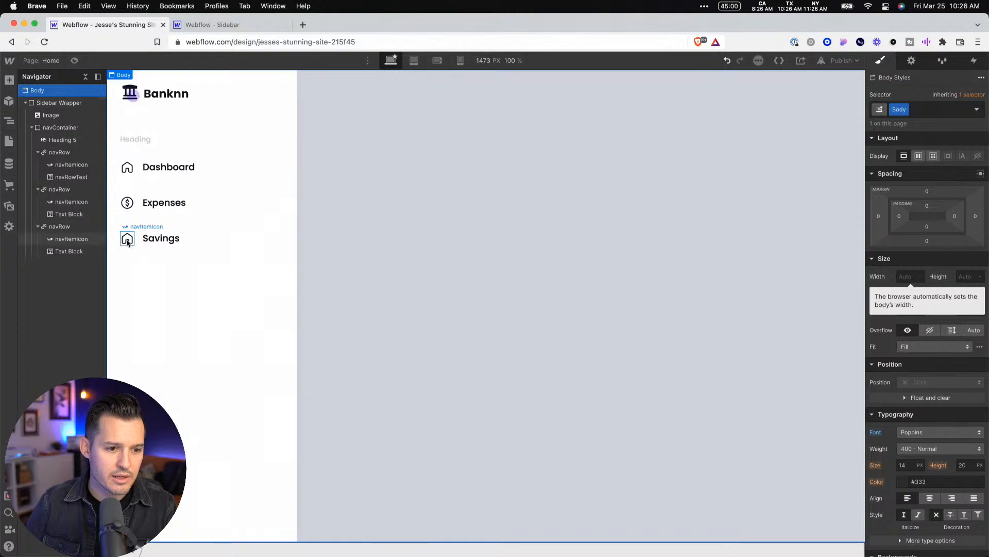
Replace the Savings row's home icon with the piggy-bank Lottie animation 68-savings.json
{"action": "left_click", "coordinate": [134, 237]}
{"action": "left_click", "coordinate": [170, 227]}
{"action": "left_click", "coordinate": [187, 280]}
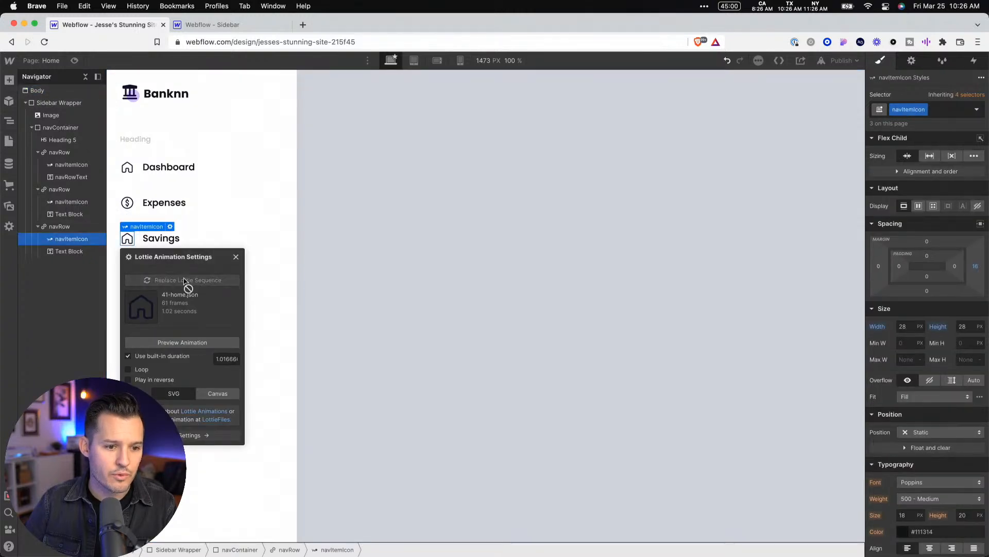
{"action": "left_click", "coordinate": [121, 159]}
{"action": "left_click", "coordinate": [468, 203]}
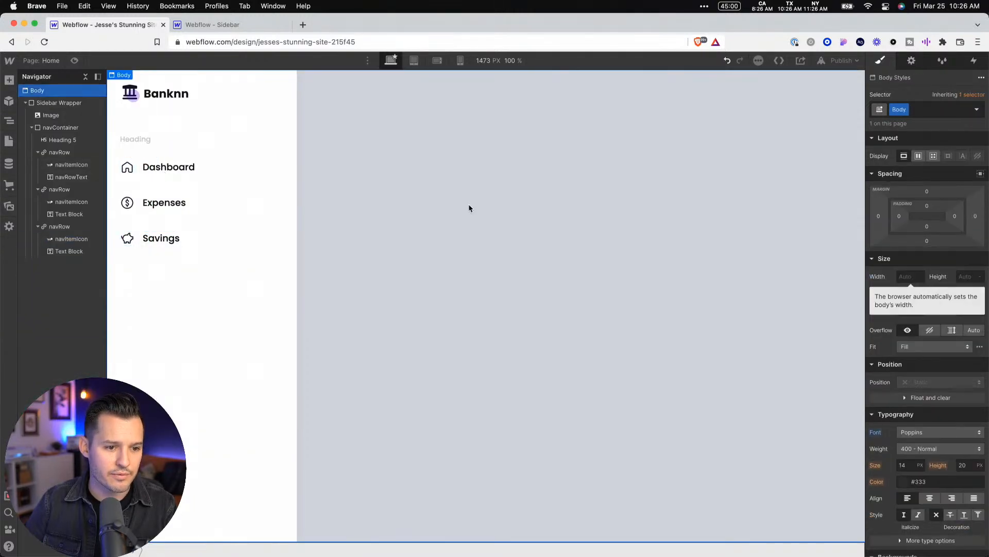
Preview the sidebar with its new row icons and return to the design view
{"action": "left_click", "coordinate": [74, 60]}
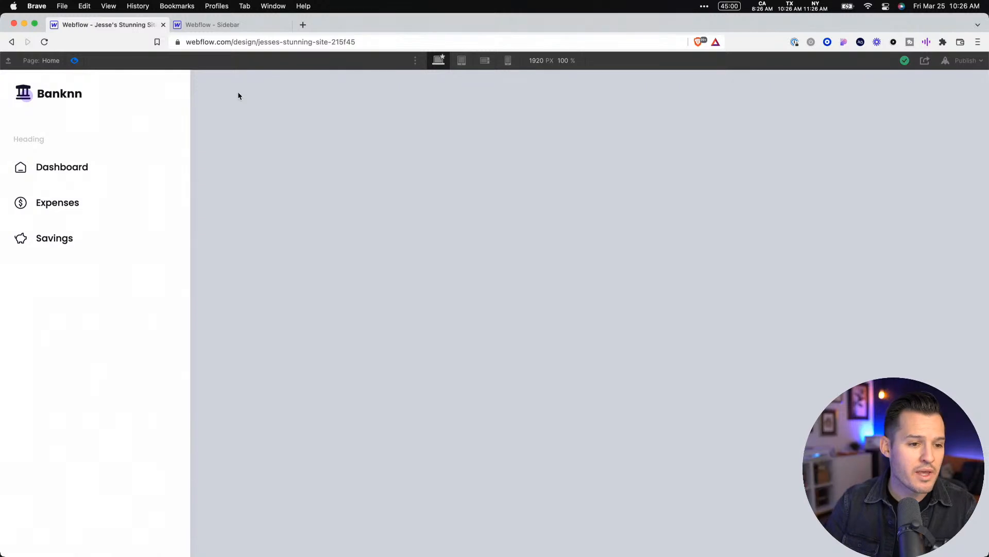
{"action": "left_click", "coordinate": [74, 62]}
{"action": "left_click", "coordinate": [74, 62]}
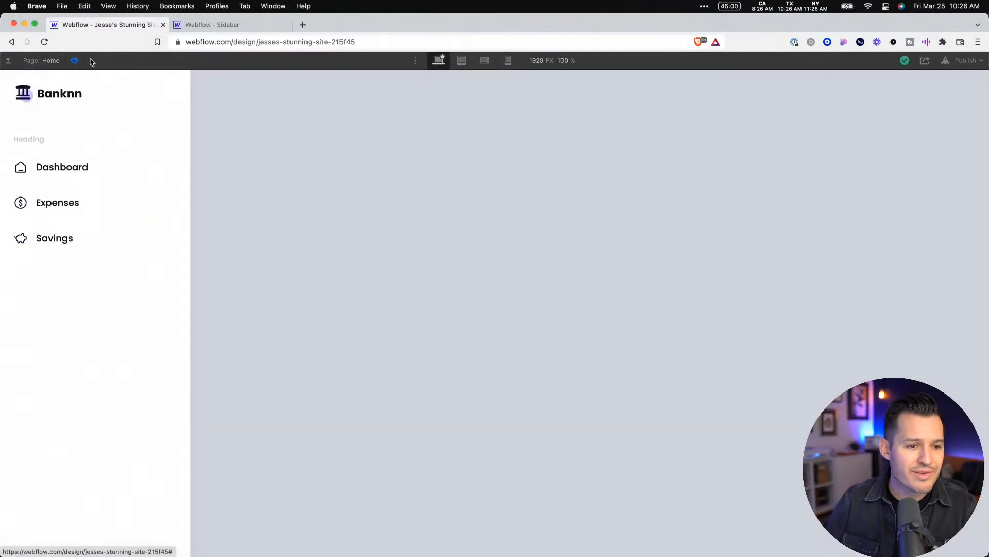
{"action": "left_click", "coordinate": [75, 61]}
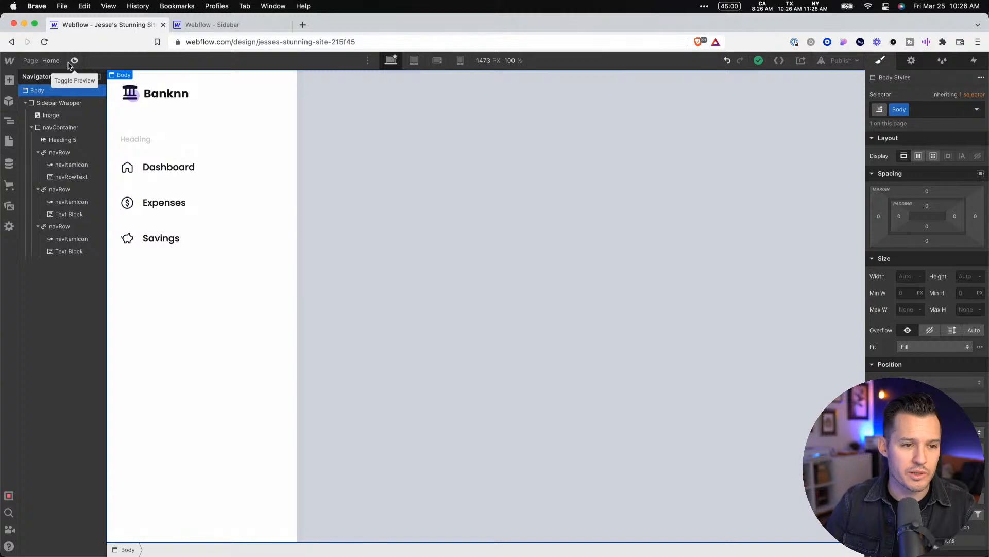
Check the menu items in the Figma design and duplicate the Savings navRow twice in Webflow
{"action": "key", "text": "ctrl+Left"}
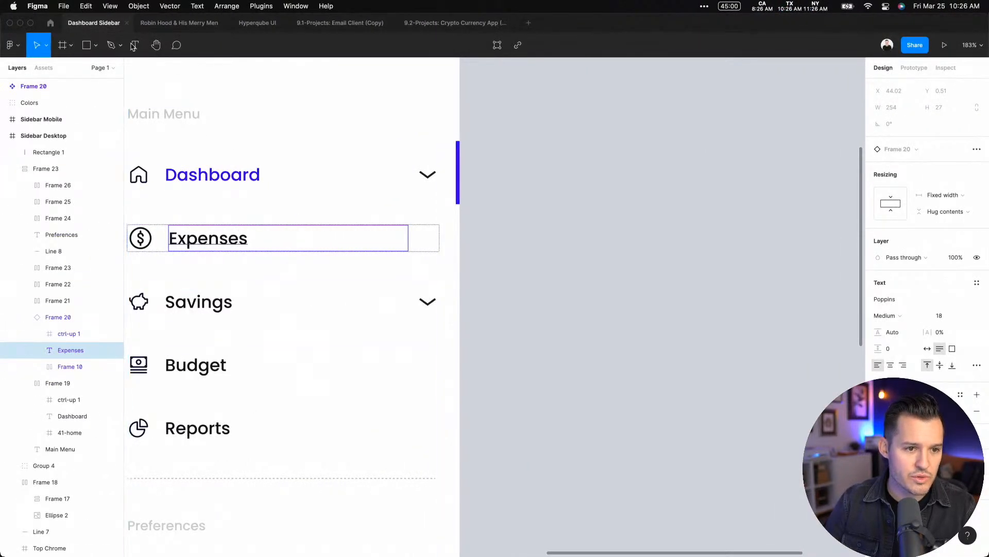
{"action": "key", "text": "ctrl+Right"}
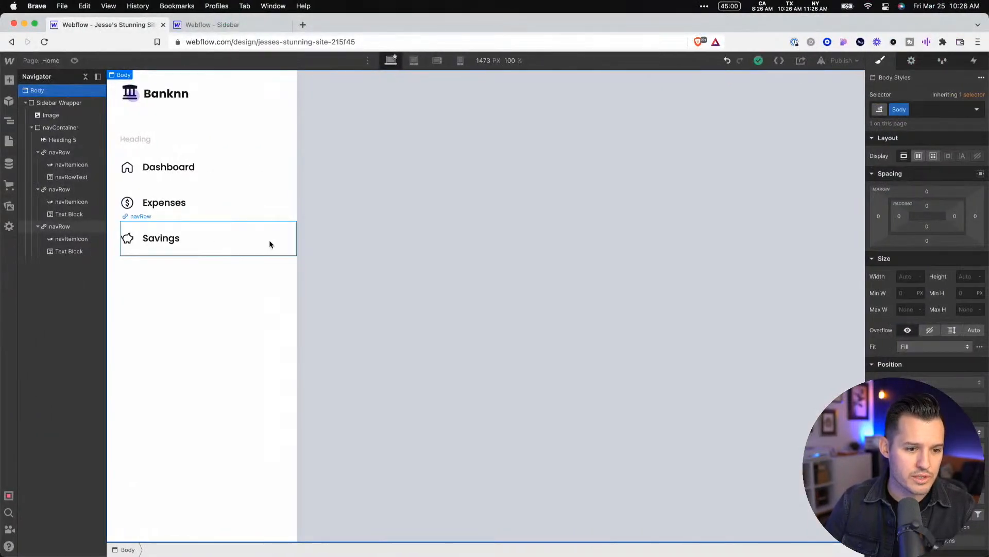
{"action": "left_click", "coordinate": [269, 240]}
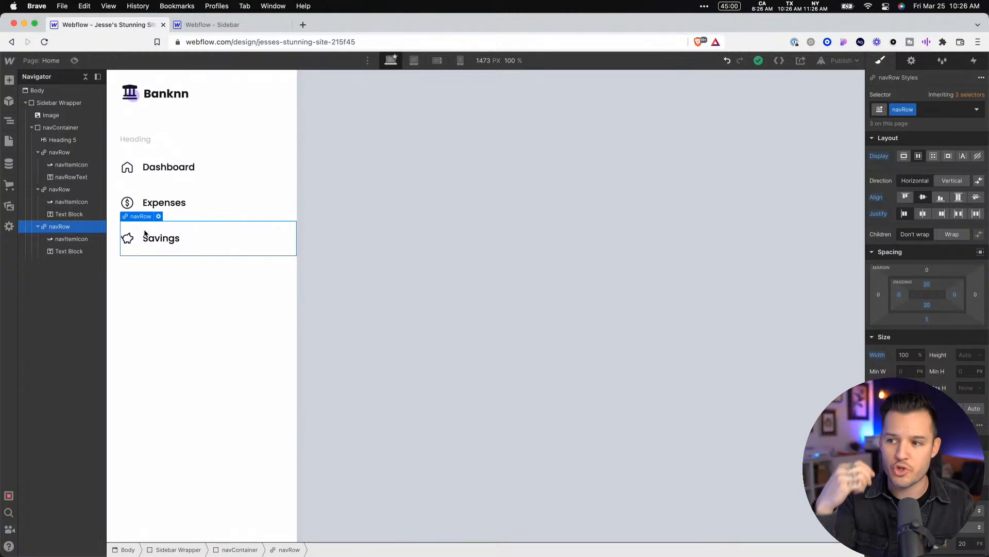
{"action": "key", "text": "super+d"}
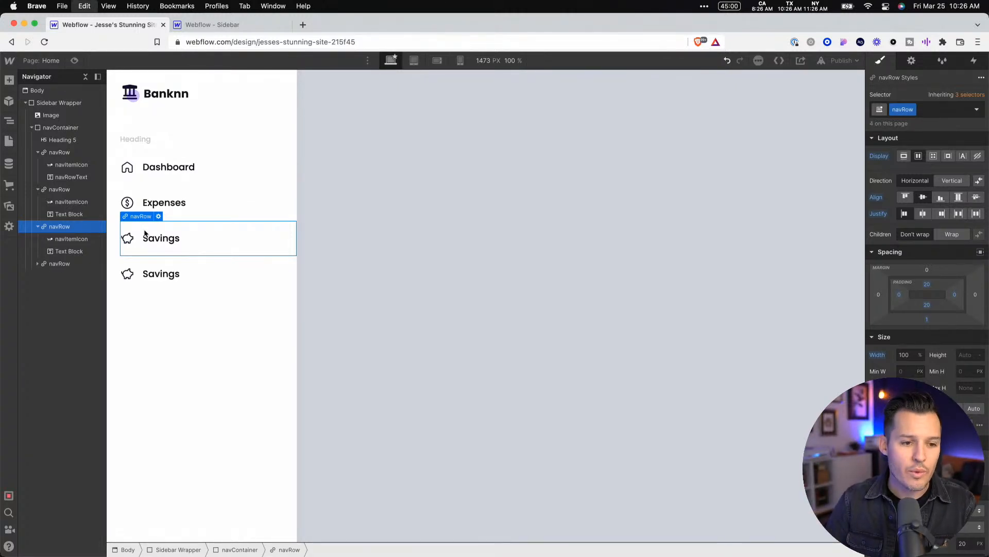
{"action": "key", "text": "super+d"}
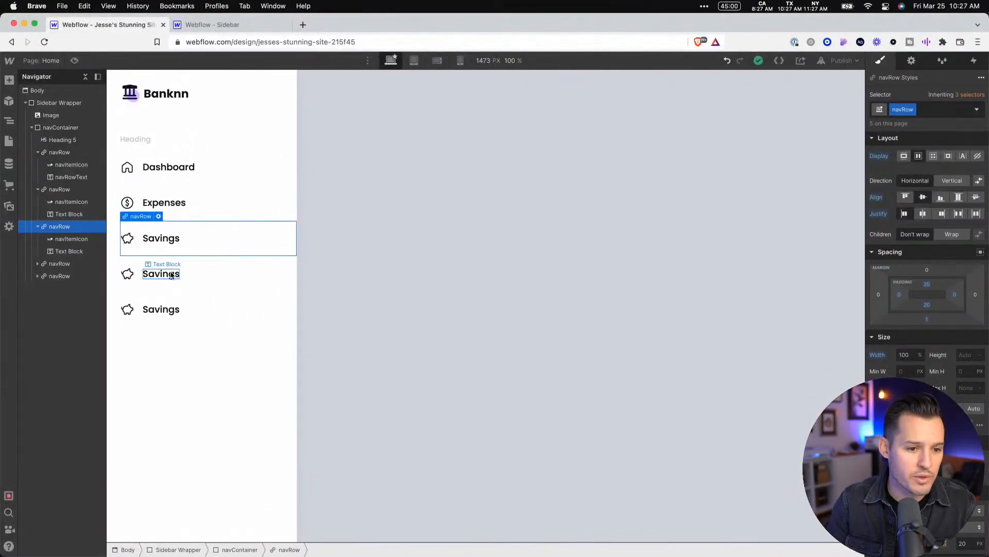
Change the labels of the two duplicated Savings rows to Budget and Reports
{"action": "left_click", "coordinate": [171, 273]}
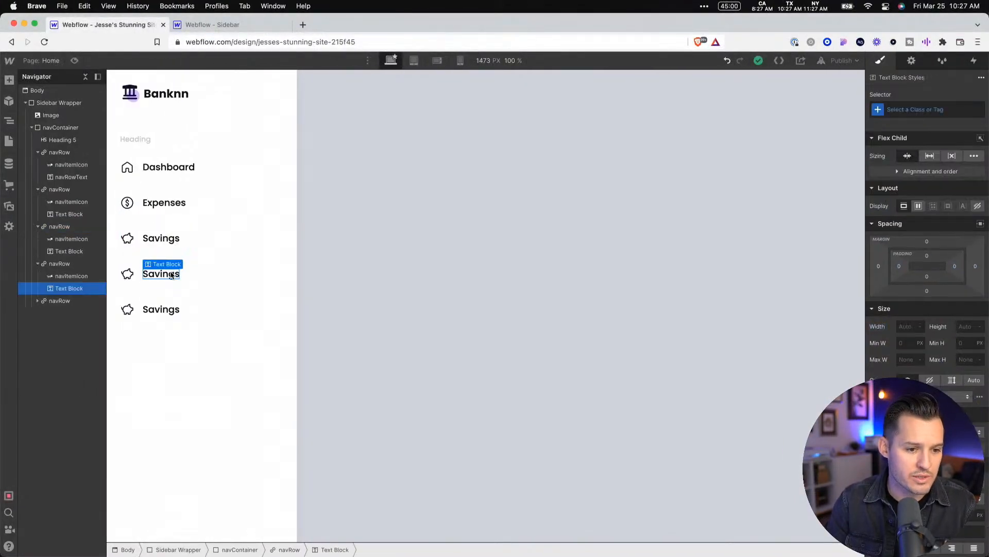
{"action": "double_click", "coordinate": [170, 273]}
{"action": "type", "text": "dget"}
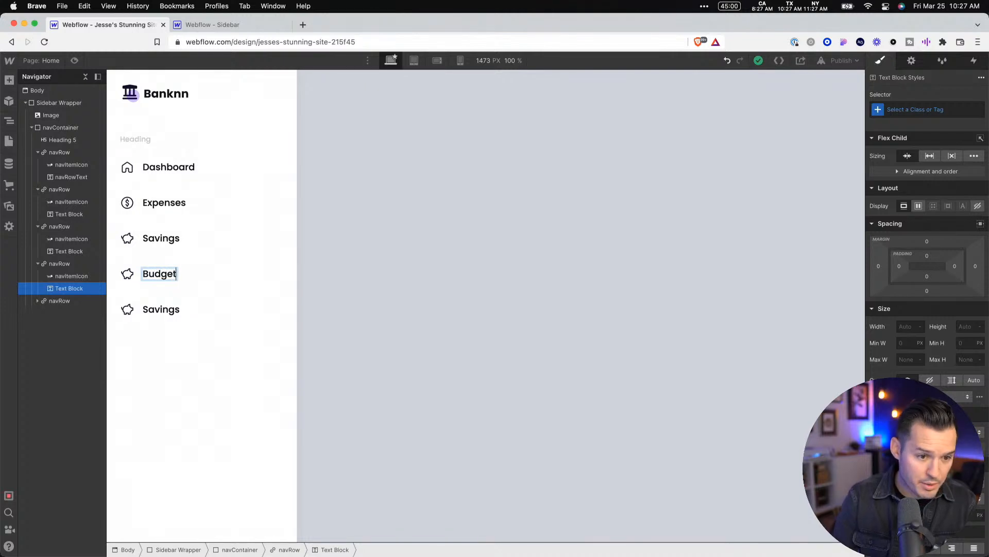
{"action": "left_click", "coordinate": [163, 311]}
{"action": "double_click", "coordinate": [165, 311]}
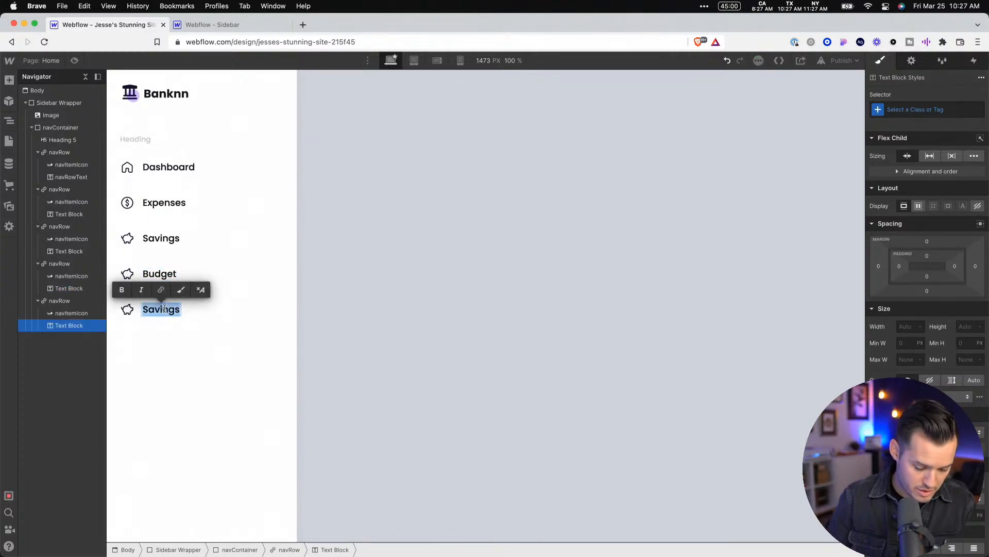
{"action": "type", "text": "Reports"}
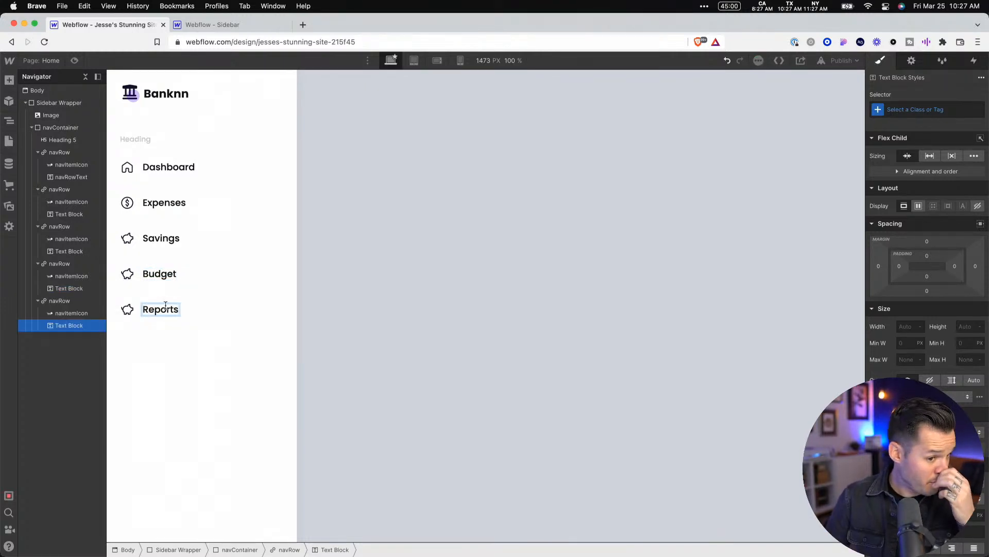
Replace the Budget row's piggy-bank icon with the banknote Lottie animation from the assets
{"action": "left_click", "coordinate": [127, 274]}
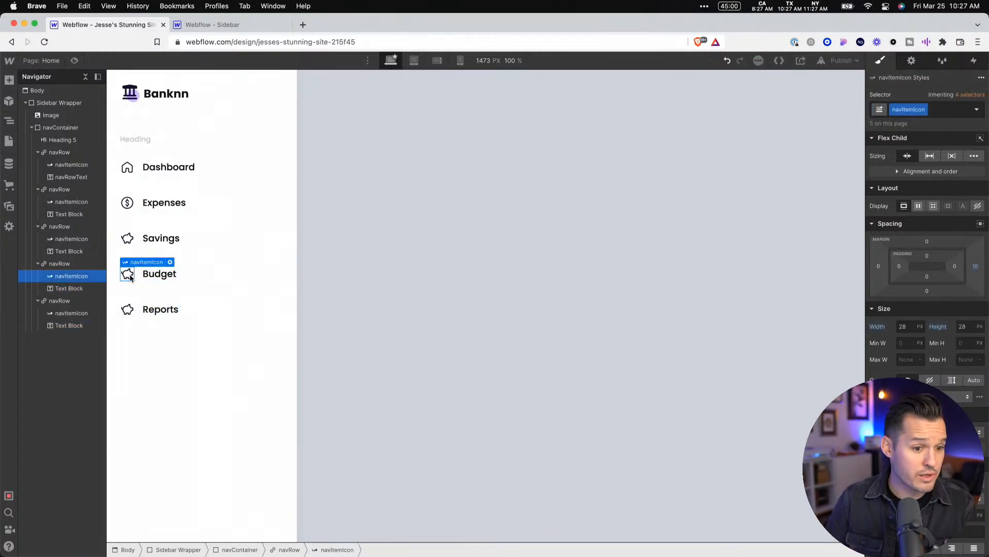
{"action": "left_click", "coordinate": [170, 262]}
{"action": "left_click", "coordinate": [200, 317]}
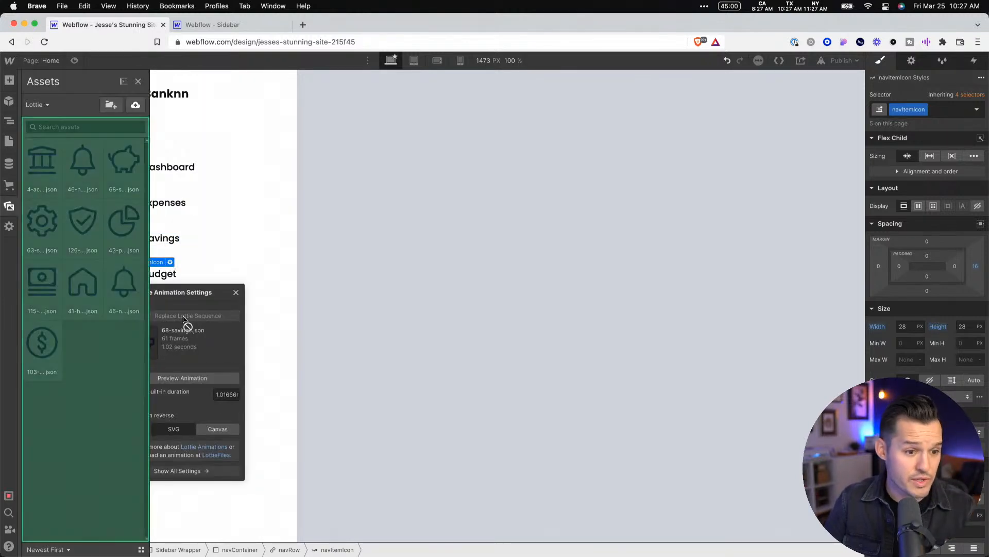
{"action": "left_click", "coordinate": [39, 284]}
{"action": "left_click", "coordinate": [263, 339]}
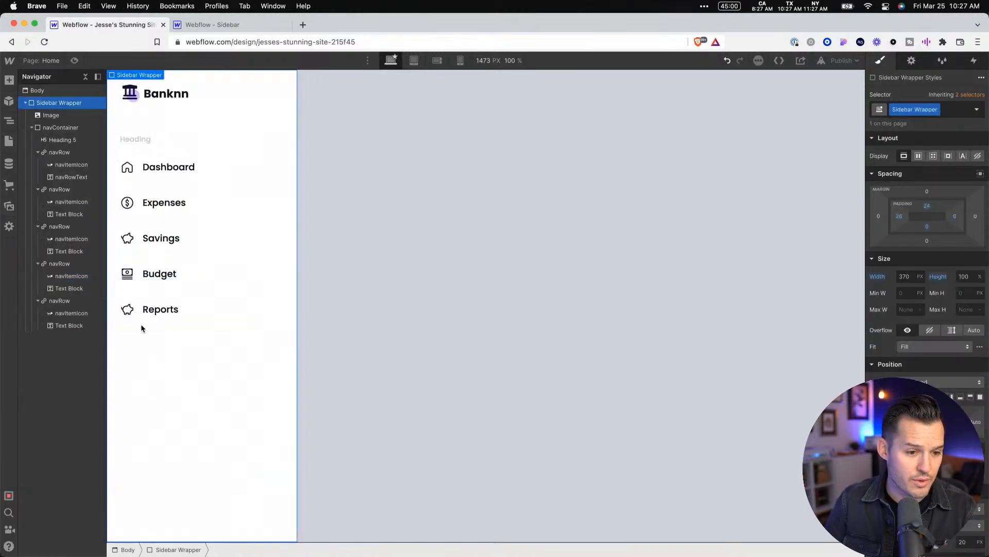
Replace the Reports row's icon with the Lottie animation 43-pie-chart-diagram.json
{"action": "left_click", "coordinate": [154, 300]}
{"action": "left_click", "coordinate": [169, 298]}
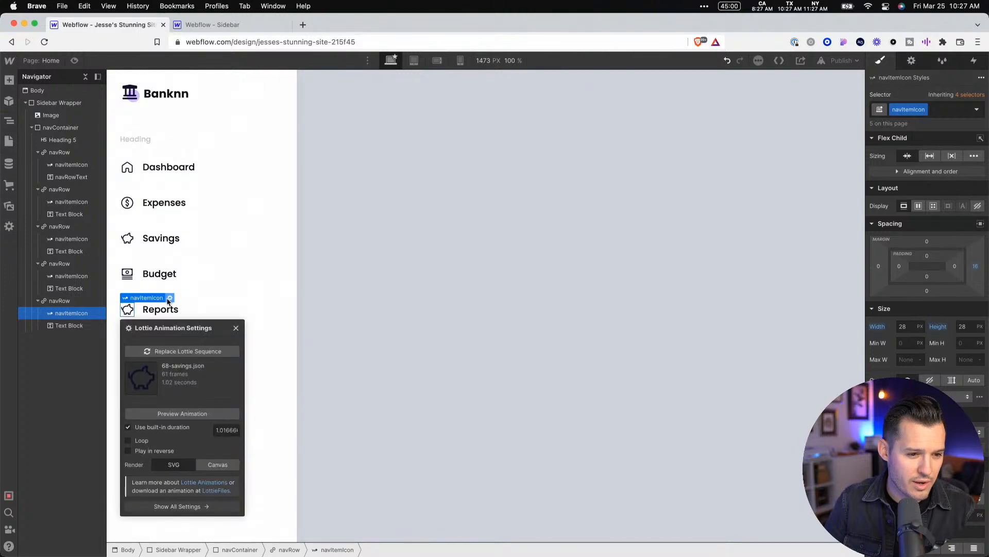
{"action": "left_click", "coordinate": [194, 352]}
{"action": "left_click", "coordinate": [125, 221]}
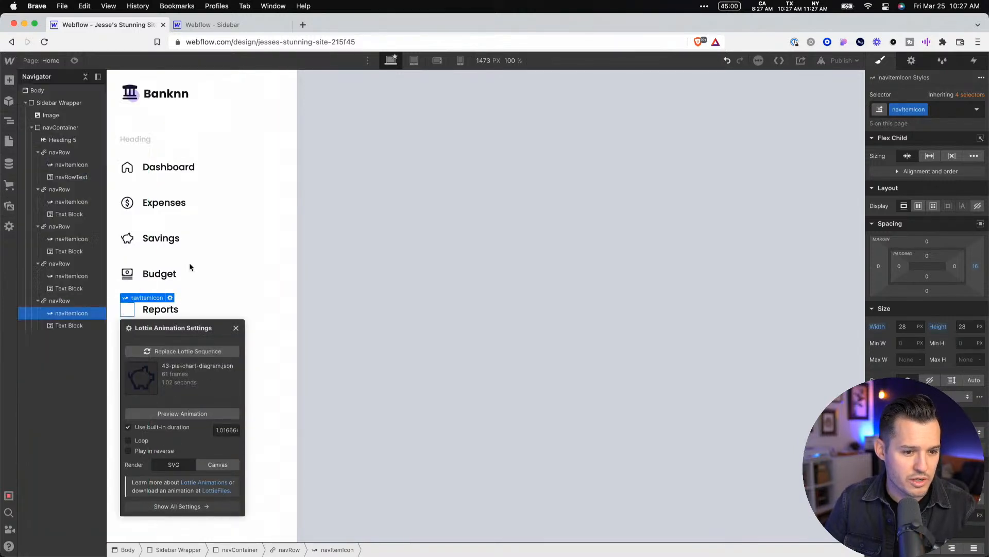
{"action": "left_click", "coordinate": [293, 323]}
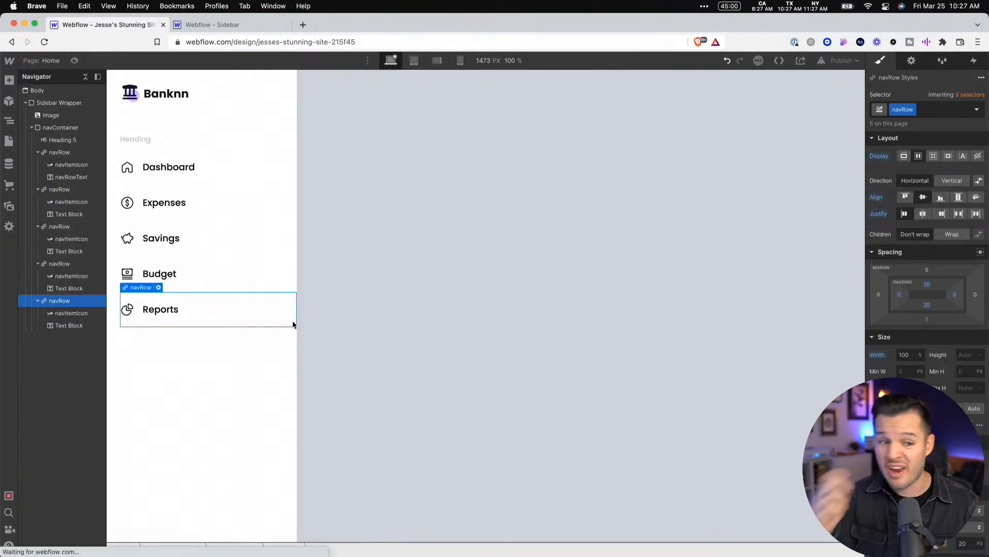
Examine the divider line and Preferences section below Reports in the Figma design, and return to Webflow
{"action": "key", "text": "super+Tab"}
{"action": "scroll", "coordinate": [521, 391], "scroll_direction": "down", "scroll_amount": 3}
{"action": "scroll", "coordinate": [521, 391], "scroll_direction": "left", "scroll_amount": 1}
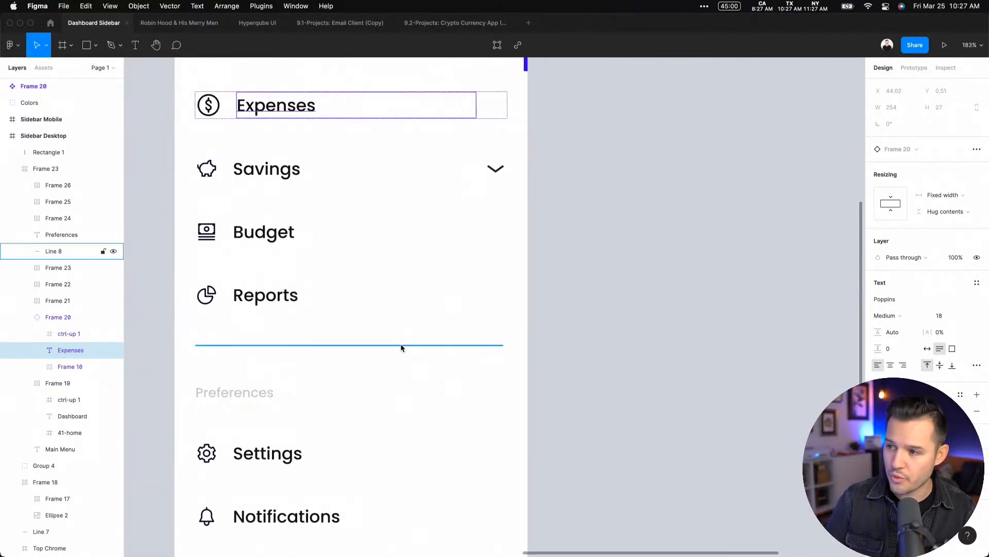
{"action": "key", "text": "super+Tab"}
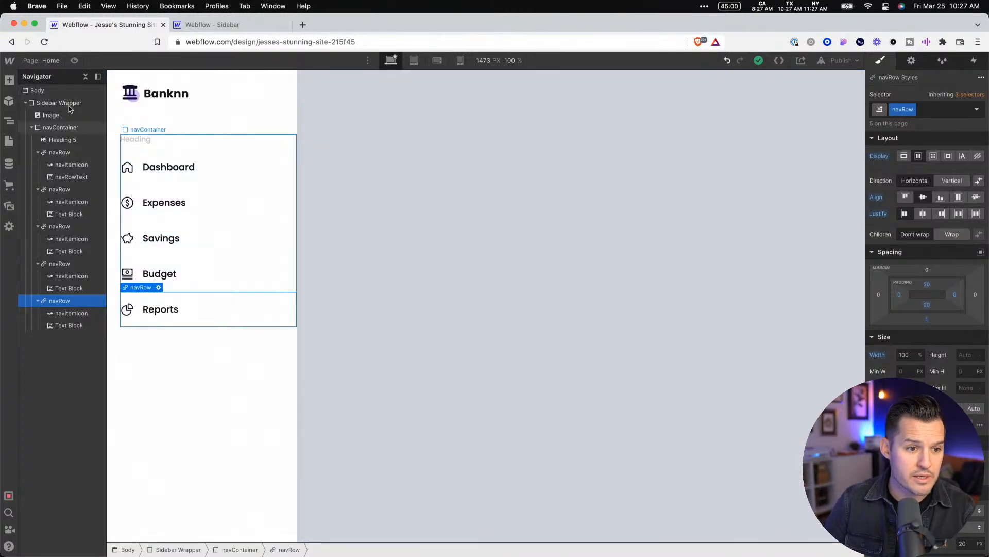
Assign the class "logo" to the Banknn image in the Sidebar Wrapper
{"action": "left_click", "coordinate": [26, 103]}
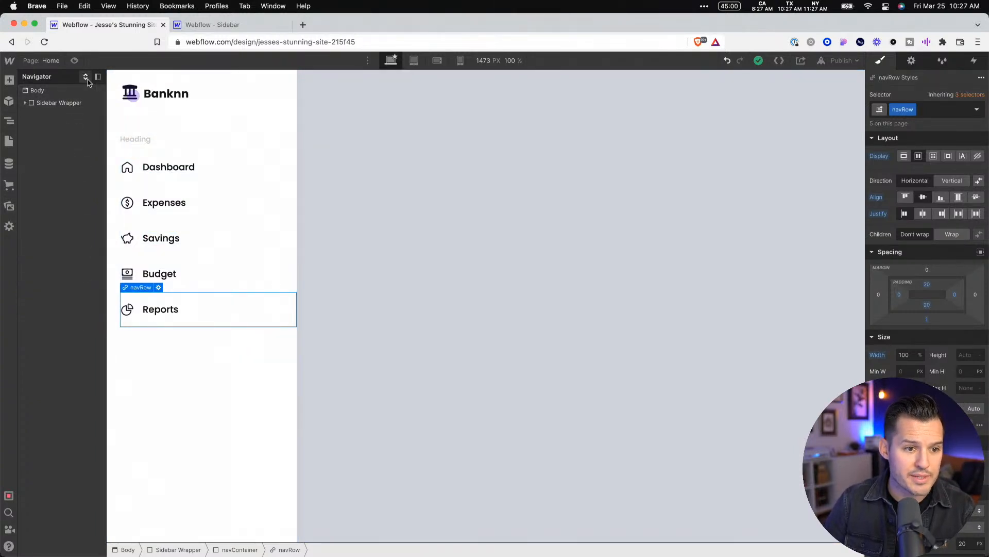
{"action": "left_click", "coordinate": [26, 103]}
{"action": "left_click", "coordinate": [51, 116]}
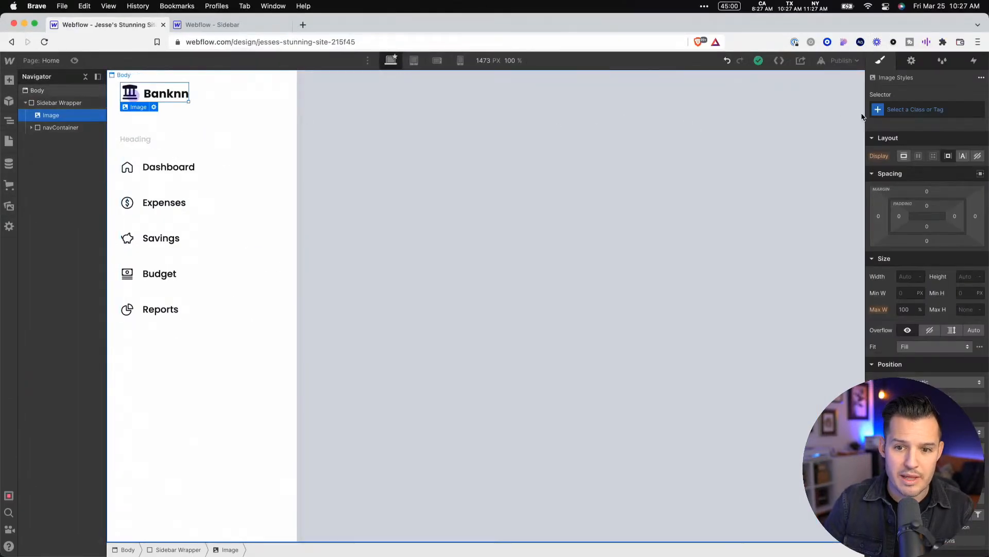
{"action": "left_click", "coordinate": [917, 110]}
{"action": "type", "text": "logo"}
{"action": "key", "text": "Return"}
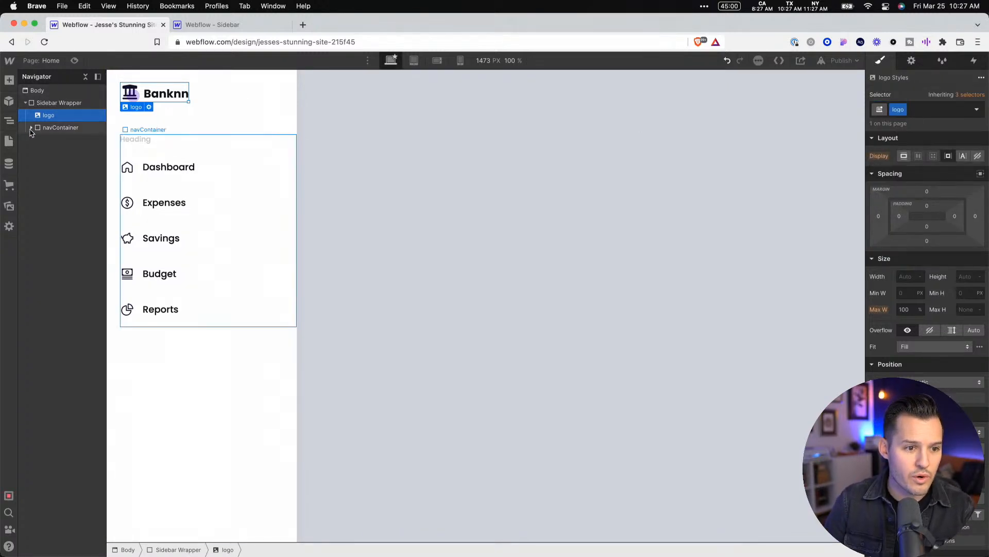
Add a Div Block inside navContainer, below the last navRow
{"action": "left_click", "coordinate": [31, 128]}
{"action": "left_click", "coordinate": [63, 128]}
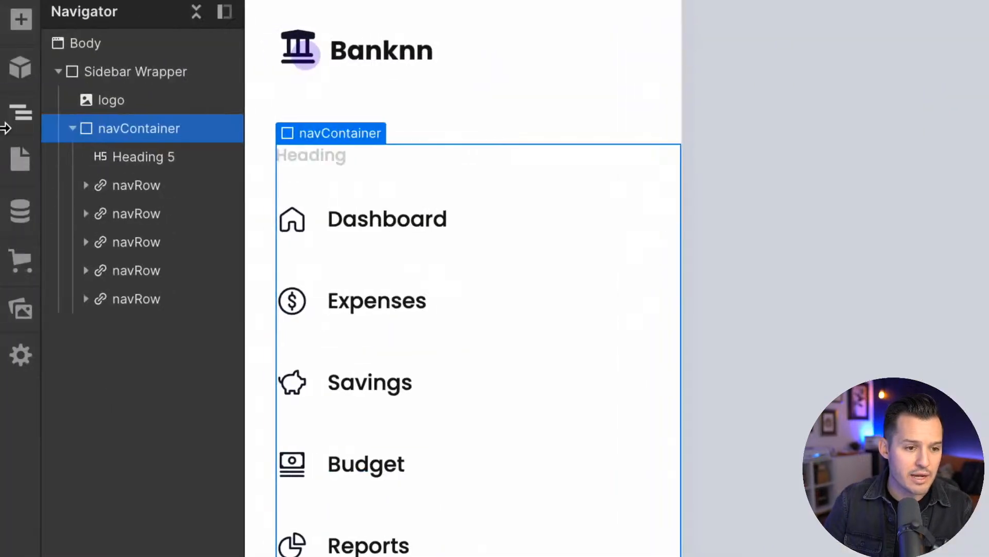
{"action": "left_click", "coordinate": [124, 159]}
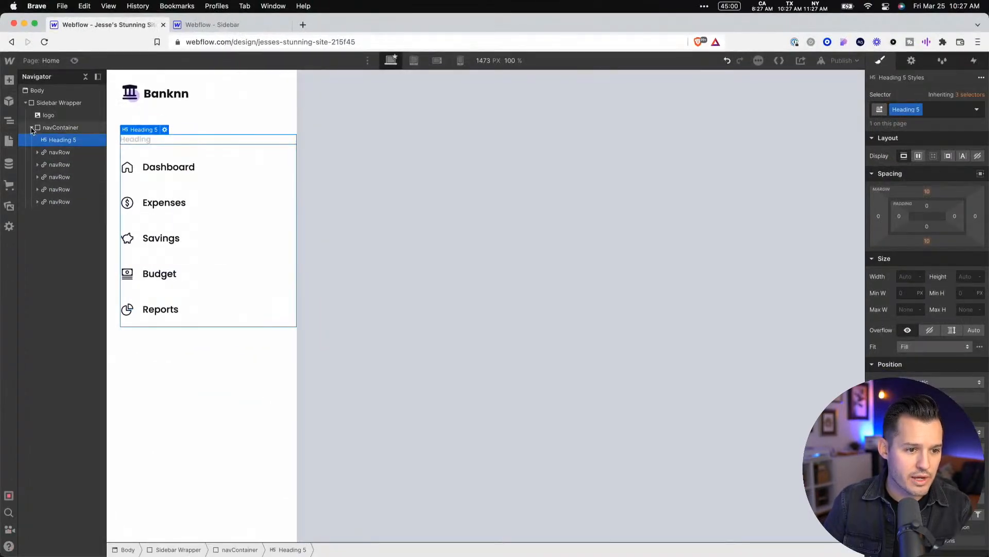
{"action": "left_click", "coordinate": [65, 132]}
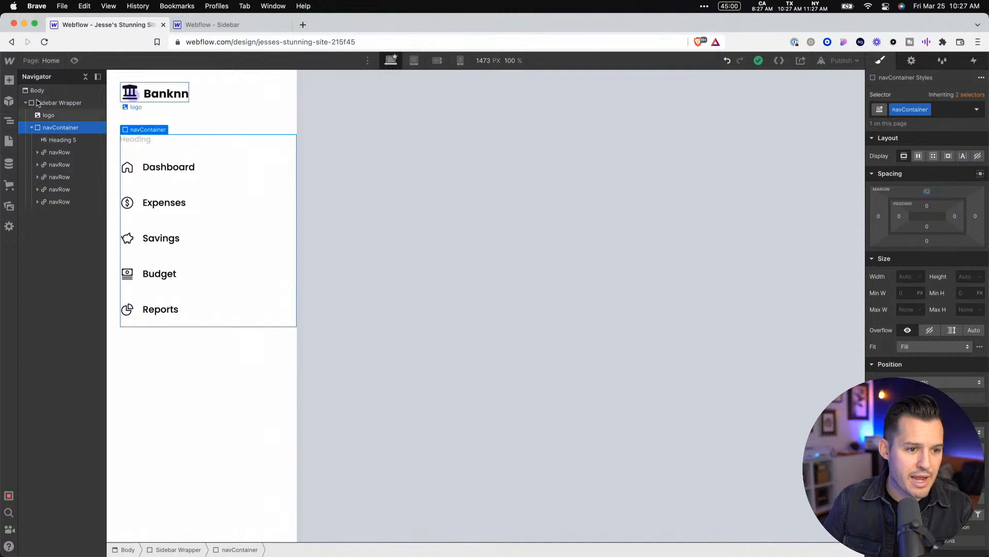
{"action": "key", "text": "a"}
{"action": "left_click", "coordinate": [42, 255]}
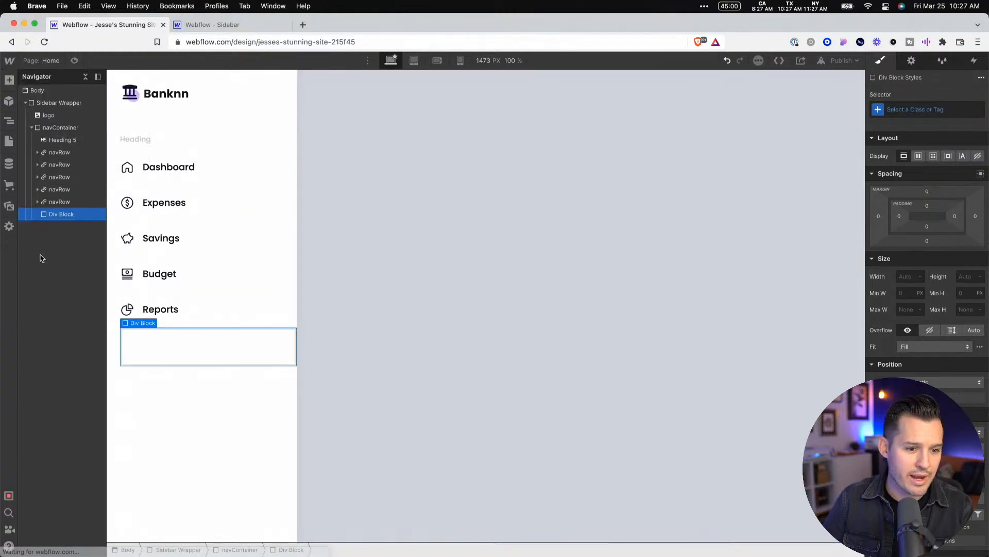
Give the new Div Block the class "lineSep"
{"action": "left_click", "coordinate": [927, 111]}
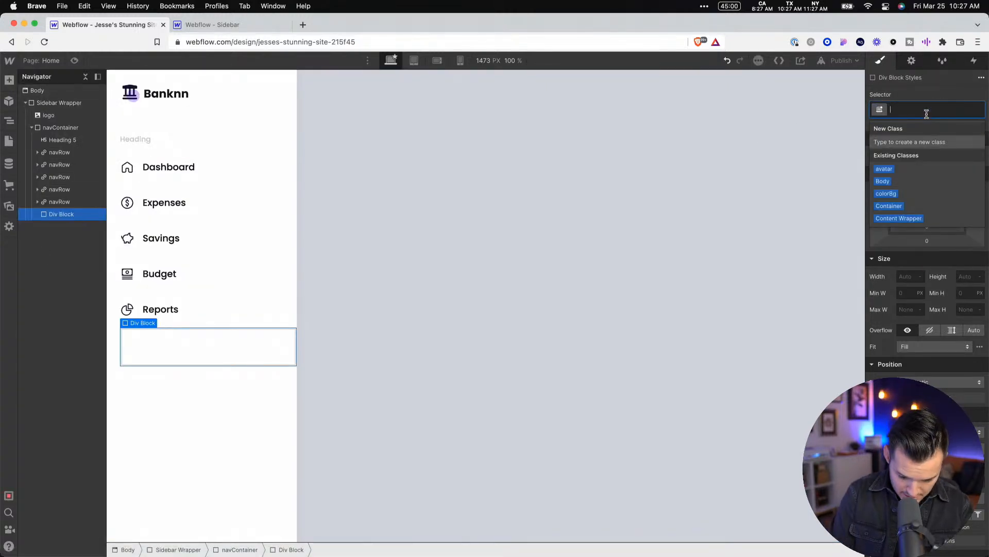
{"action": "type", "text": "seperart"}
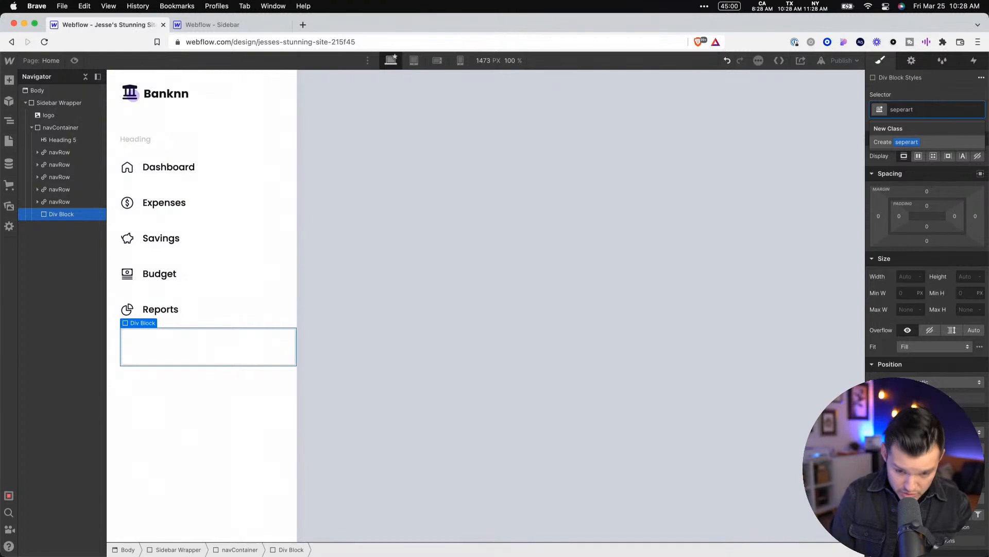
{"action": "type", "text": "or"}
{"action": "key", "text": "super+a"}
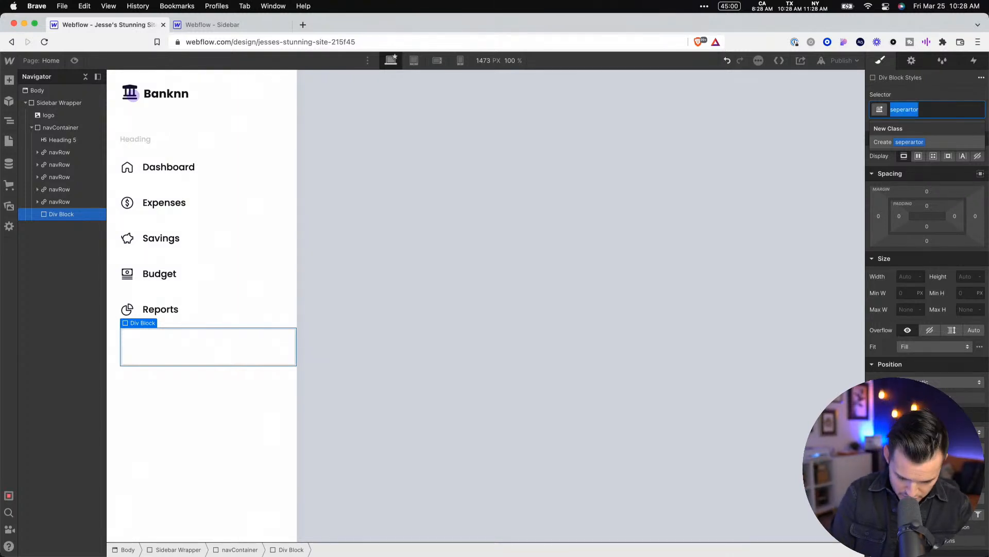
{"action": "type", "text": "lineSep"}
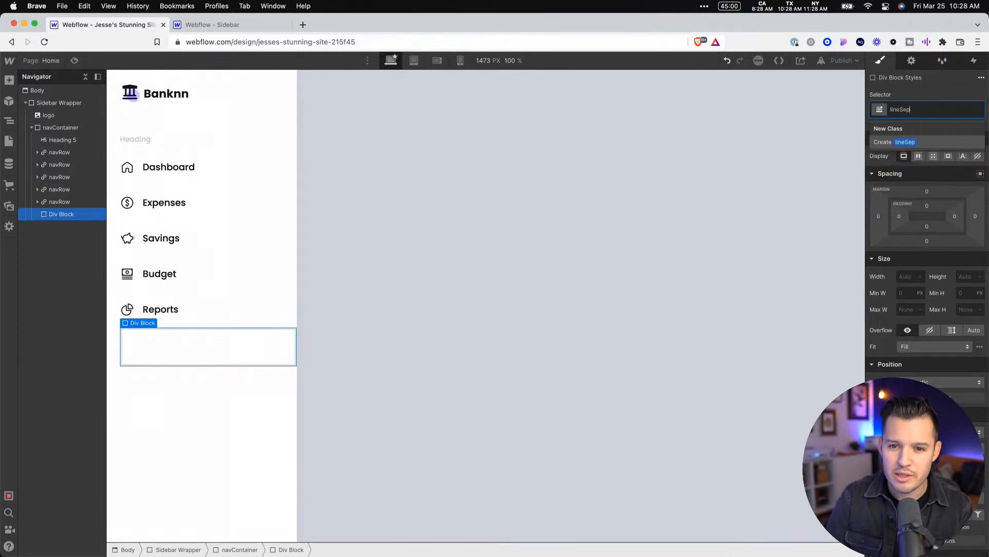
{"action": "key", "text": "Return"}
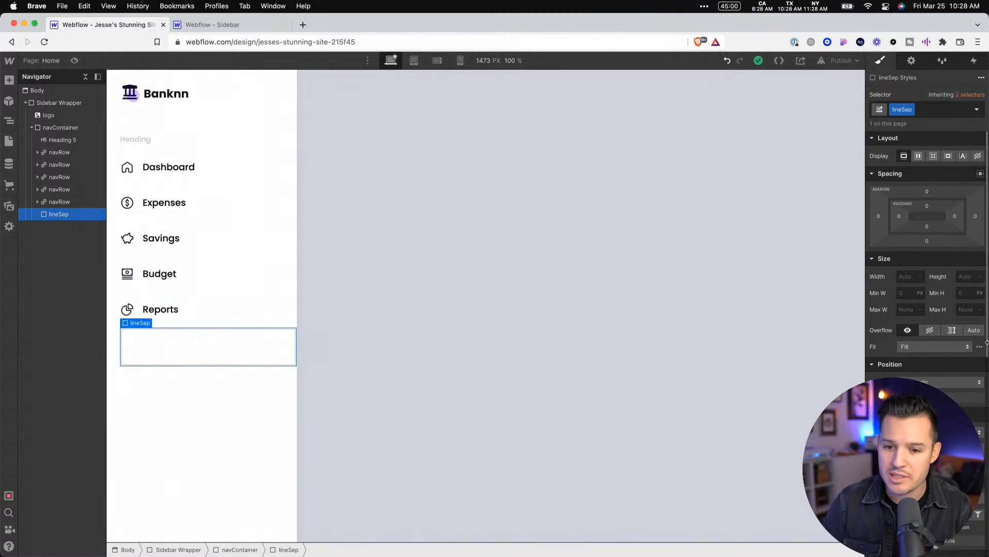
Set the height of the lineSep div to 1 px
{"action": "scroll", "coordinate": [979, 360], "scroll_direction": "down", "scroll_amount": 10}
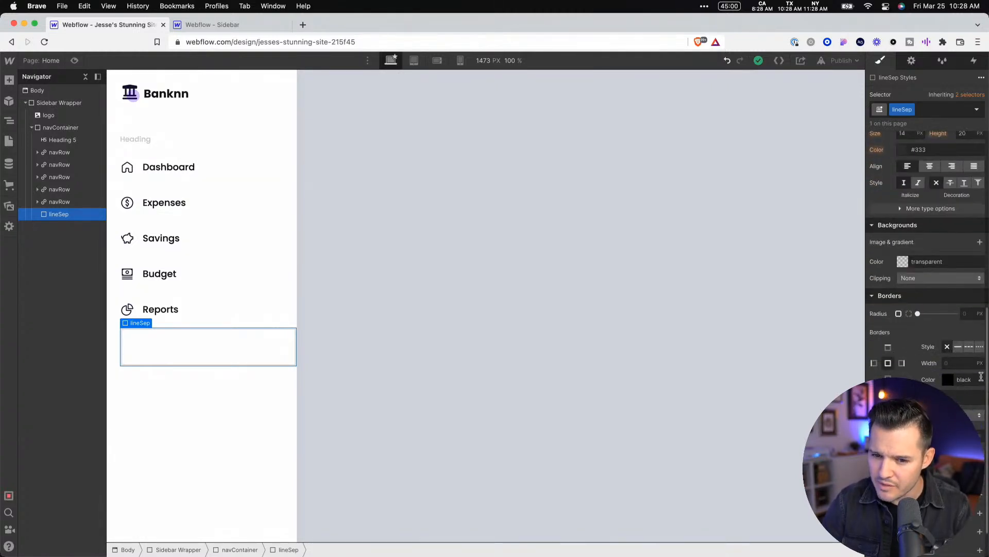
{"action": "scroll", "coordinate": [985, 264], "scroll_direction": "up", "scroll_amount": 5}
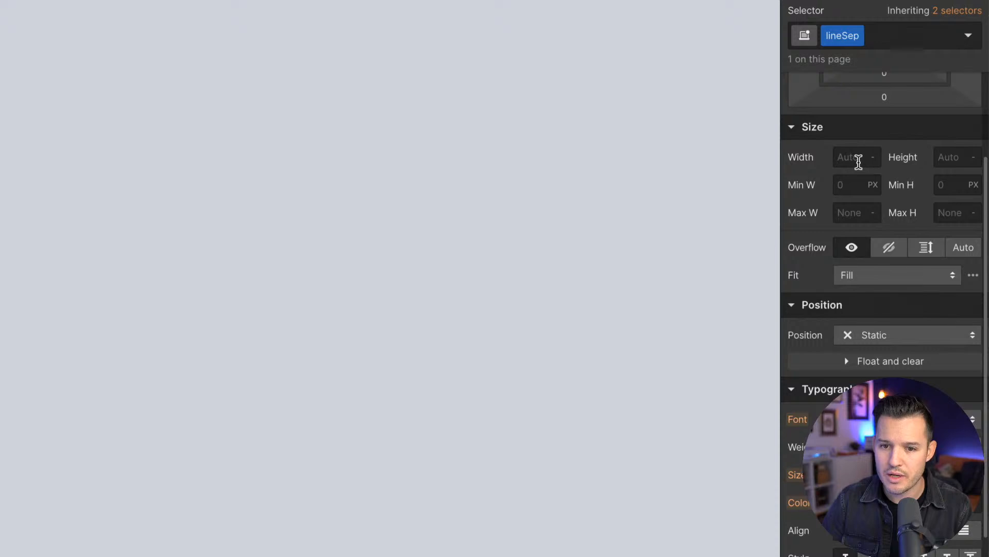
{"action": "left_click", "coordinate": [956, 157]}
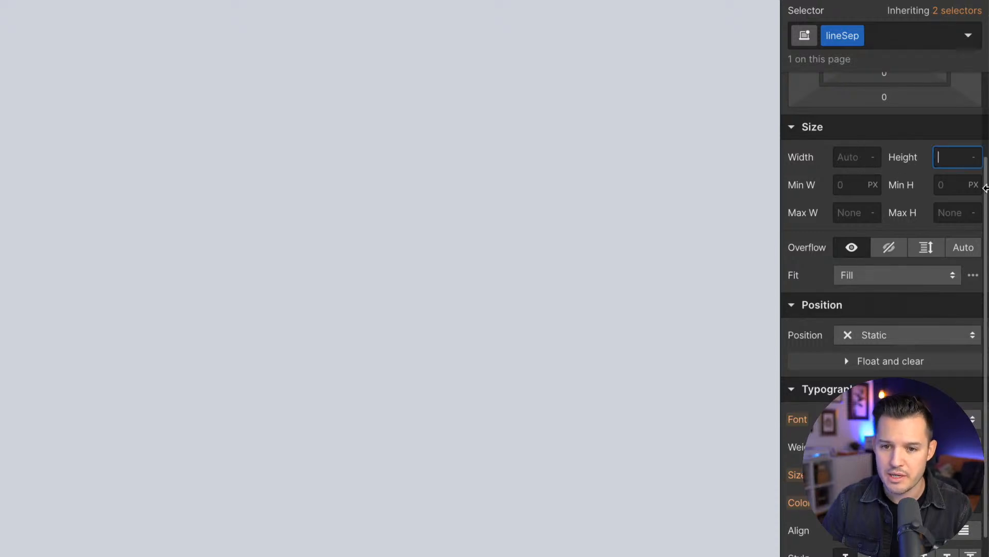
{"action": "type", "text": "1"}
{"action": "key", "text": "Tab"}
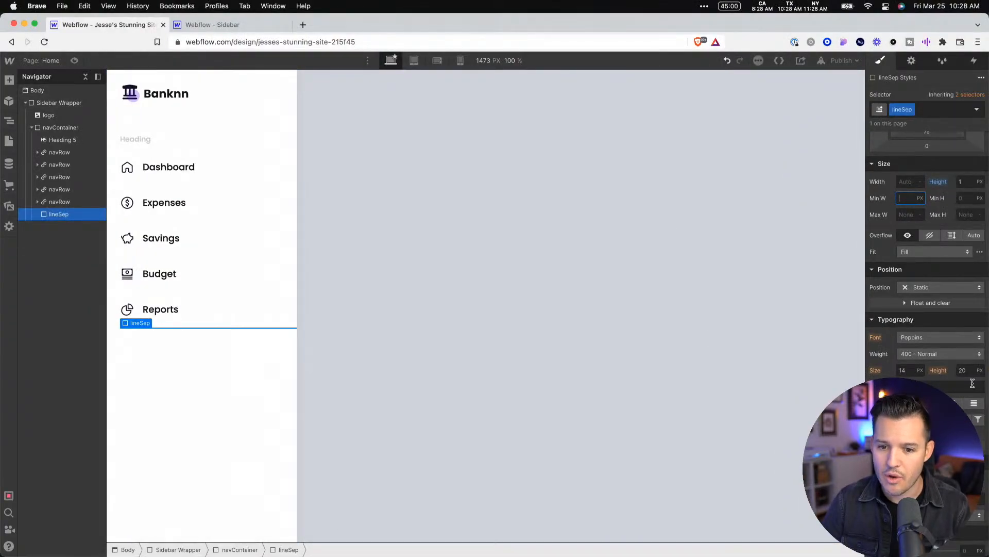
Give the lineSep div a dashed border on its upper edge only
{"action": "scroll", "coordinate": [930, 282], "scroll_direction": "down", "scroll_amount": 5}
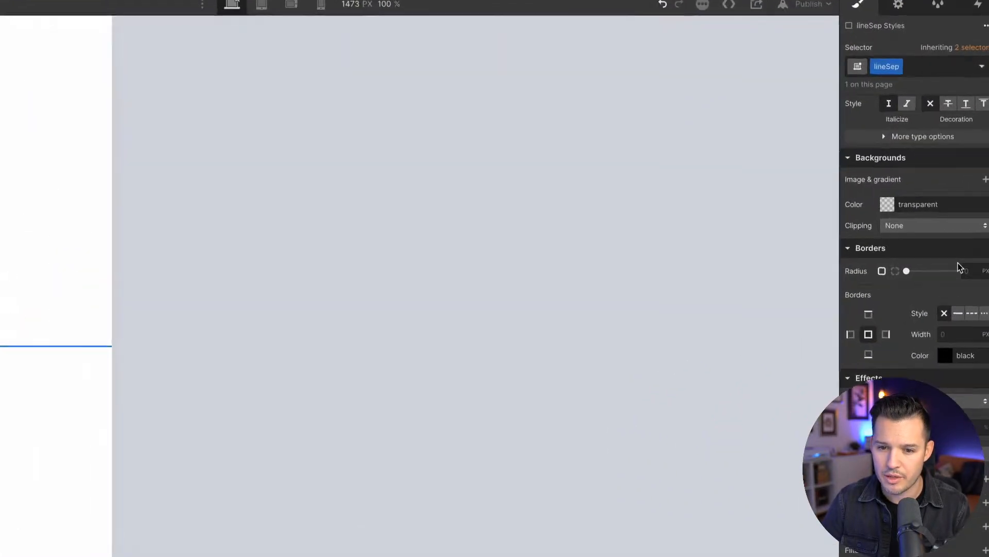
{"action": "left_click", "coordinate": [823, 331]}
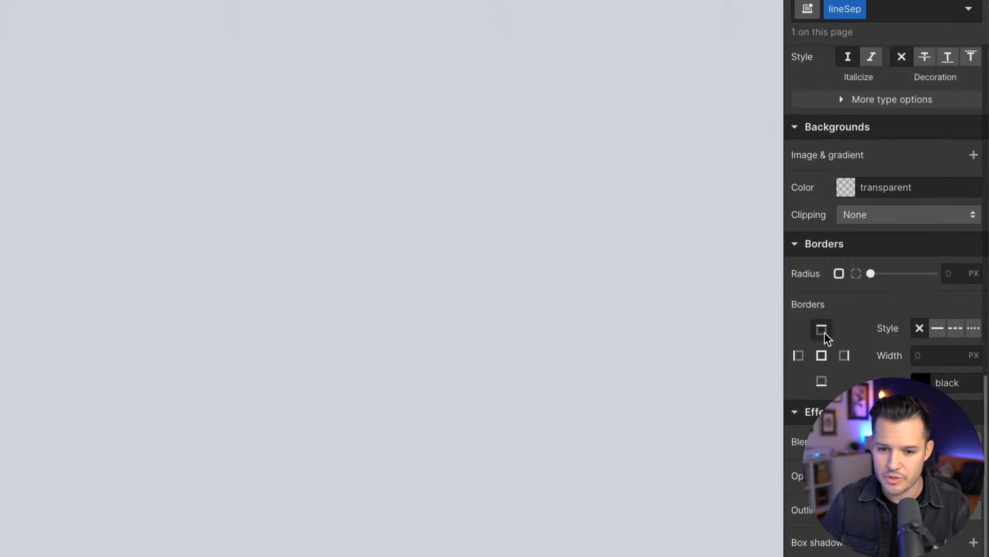
{"action": "left_click", "coordinate": [955, 332]}
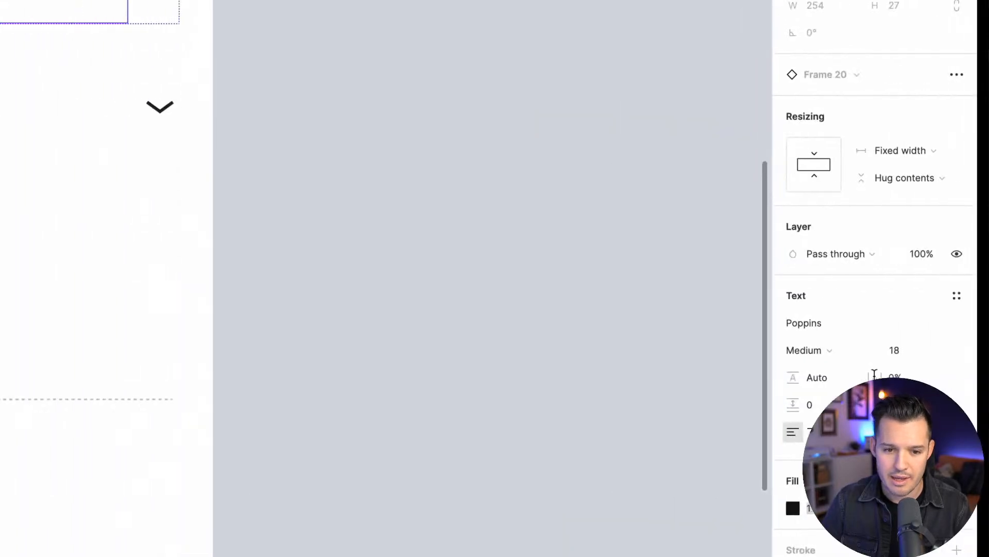
Copy the divider's stroke color C0C0C0 from Figma, apply it to lineSep's top border in Webflow and save it as a swatch
{"action": "left_click", "coordinate": [178, 400]}
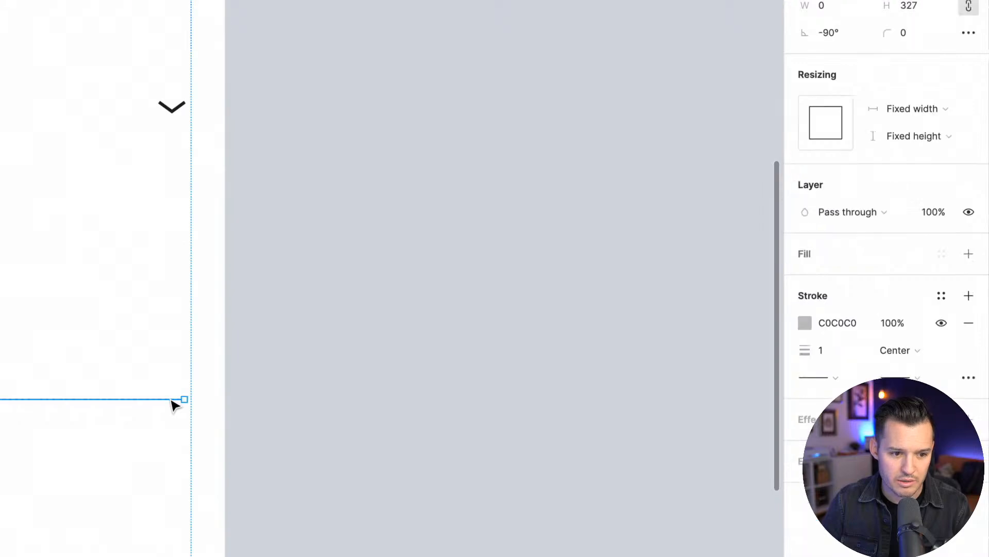
{"action": "left_click", "coordinate": [840, 323]}
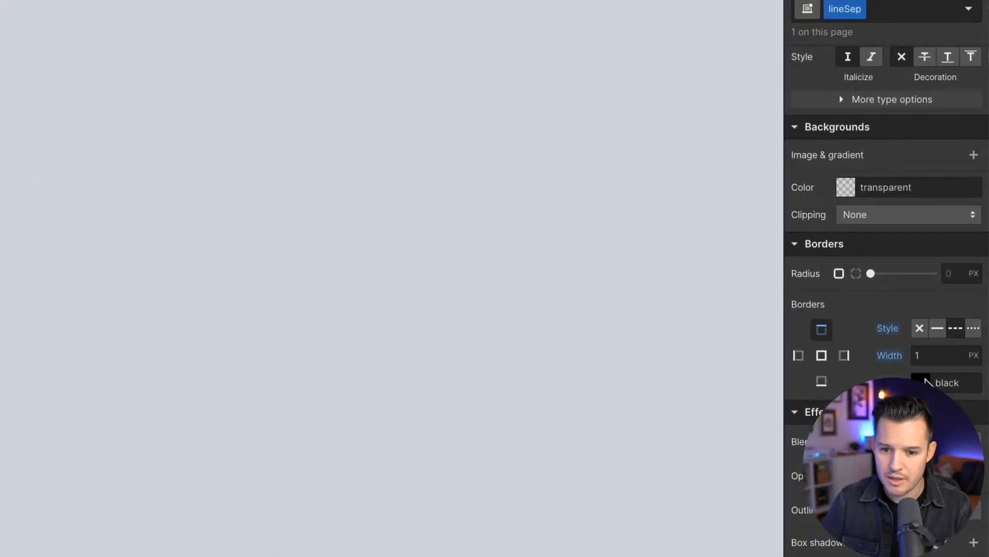
{"action": "left_click", "coordinate": [922, 382]}
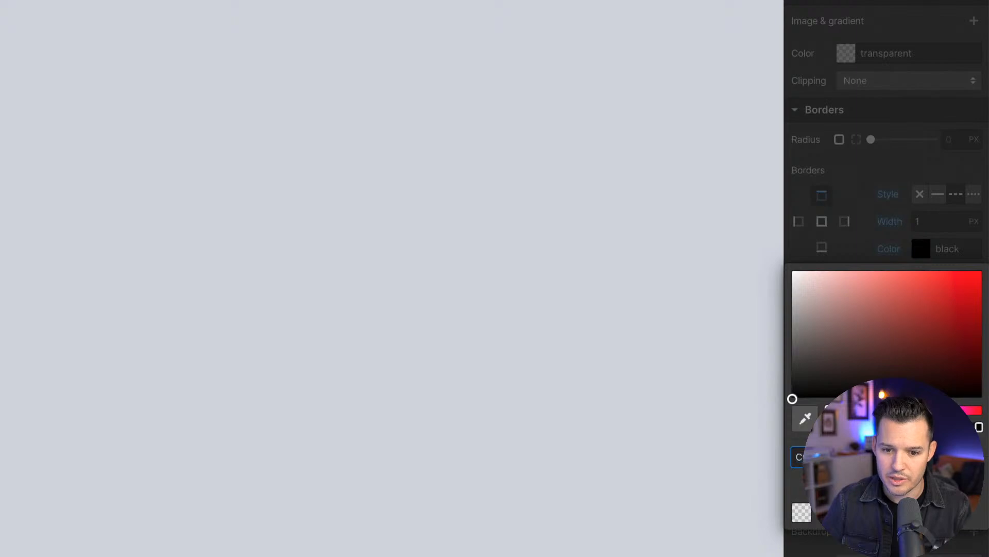
{"action": "key", "text": "Return"}
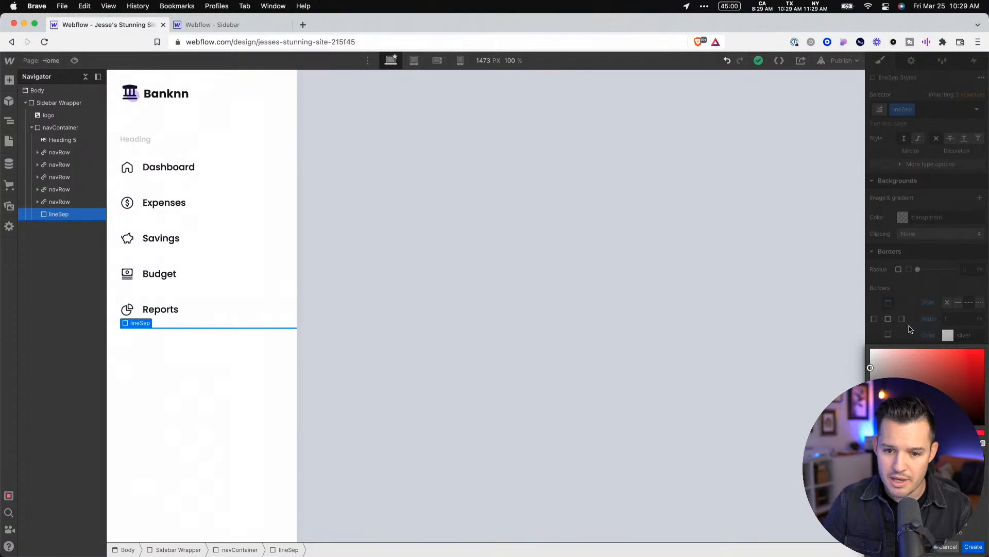
{"action": "left_click", "coordinate": [973, 548]}
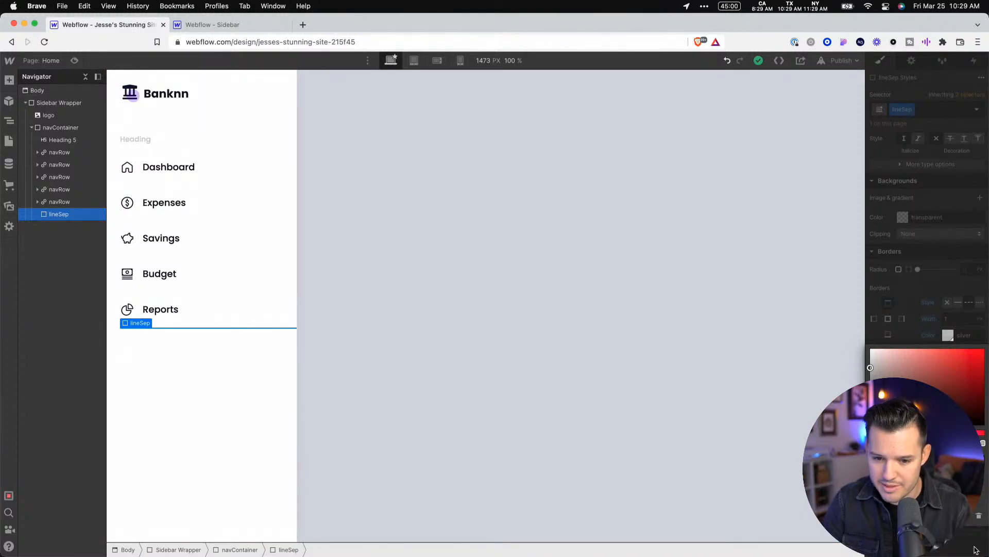
{"action": "left_click", "coordinate": [722, 346]}
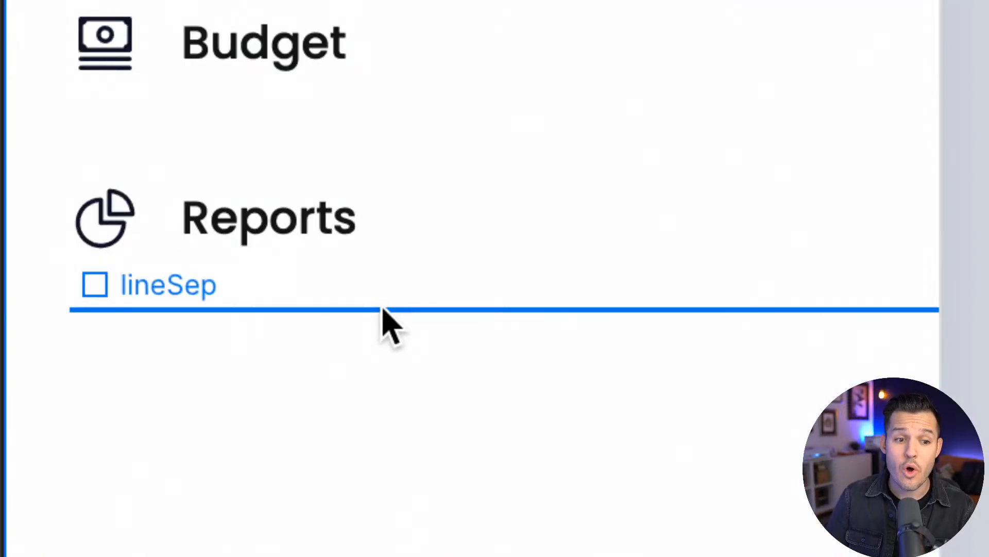
{"action": "left_click", "coordinate": [383, 310]}
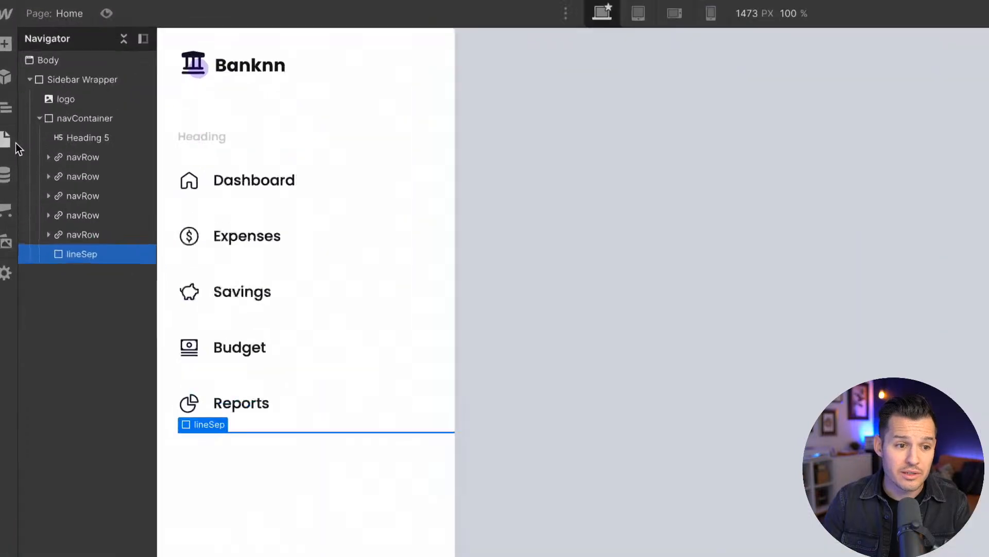
{"action": "left_click", "coordinate": [72, 122]}
{"action": "left_click", "coordinate": [40, 118]}
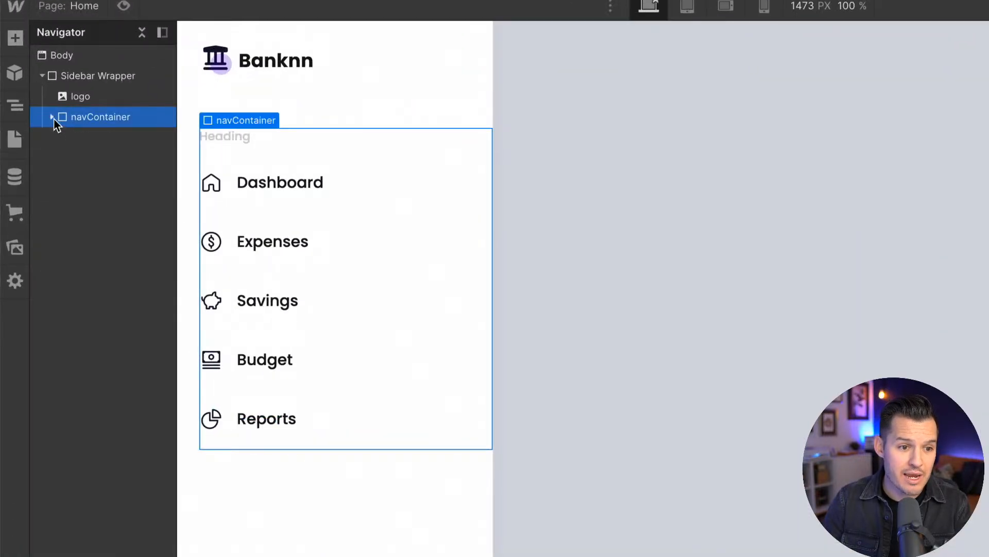
{"action": "left_click", "coordinate": [40, 119]}
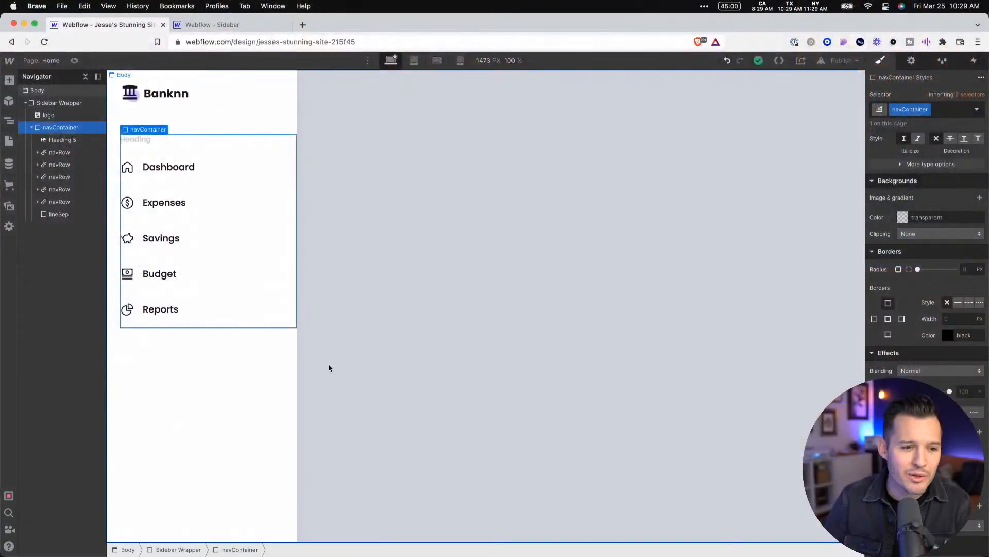
Set the width of the lineSep divider to 90%
{"action": "left_click", "coordinate": [54, 214]}
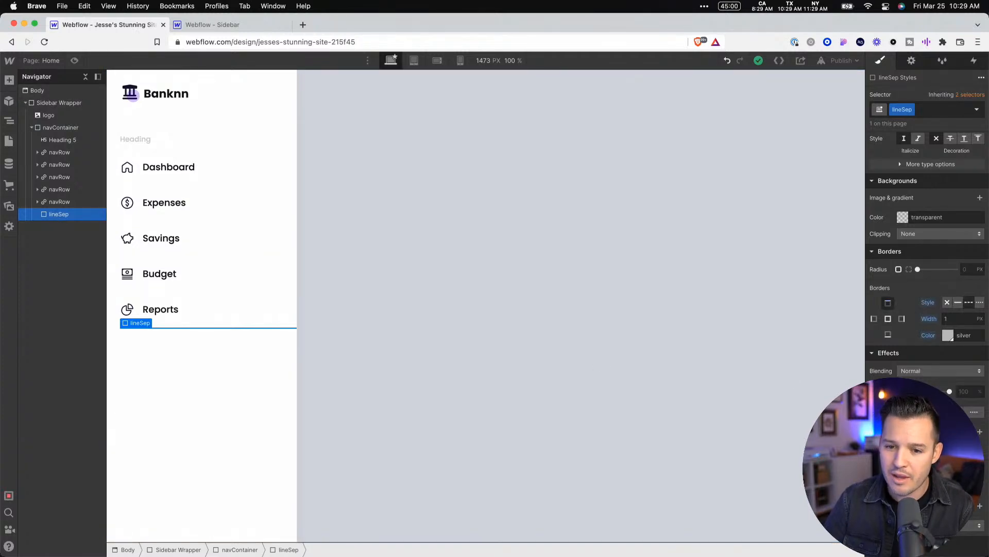
{"action": "scroll", "coordinate": [920, 236], "scroll_direction": "up", "scroll_amount": 10}
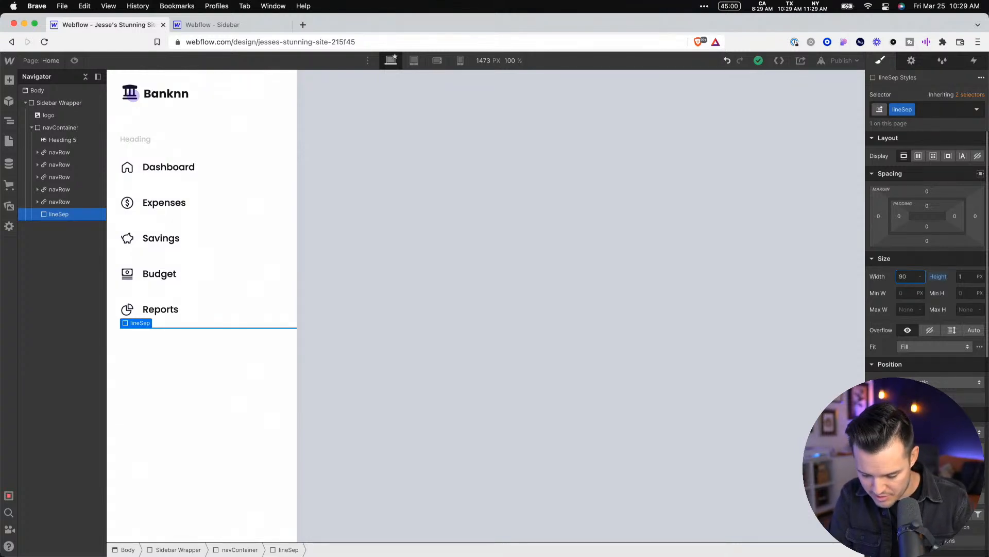
{"action": "type", "text": "%"}
{"action": "key", "text": "Tab"}
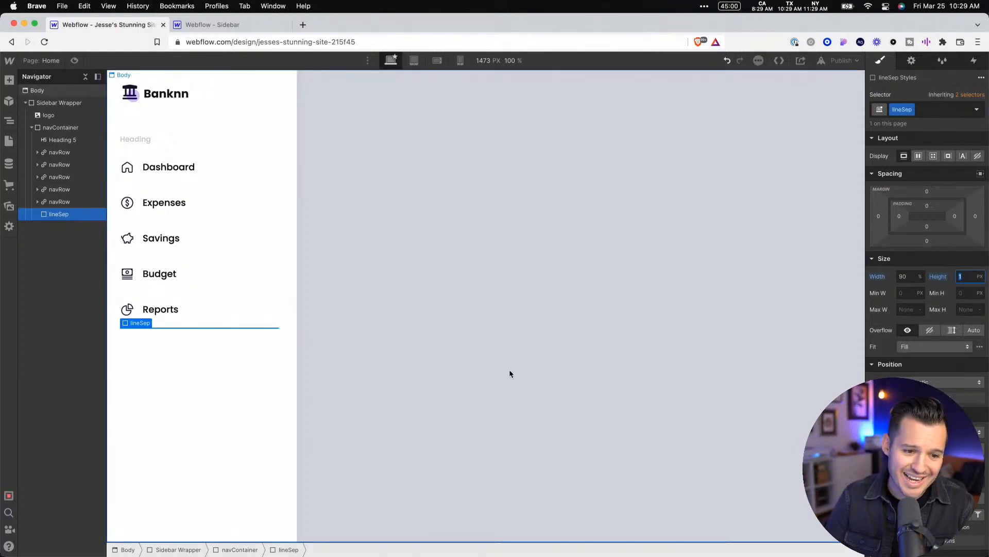
Compare the spacing around the divider in the Figma design and add a preset top margin to lineSep in Webflow
{"action": "left_click", "coordinate": [509, 372]}
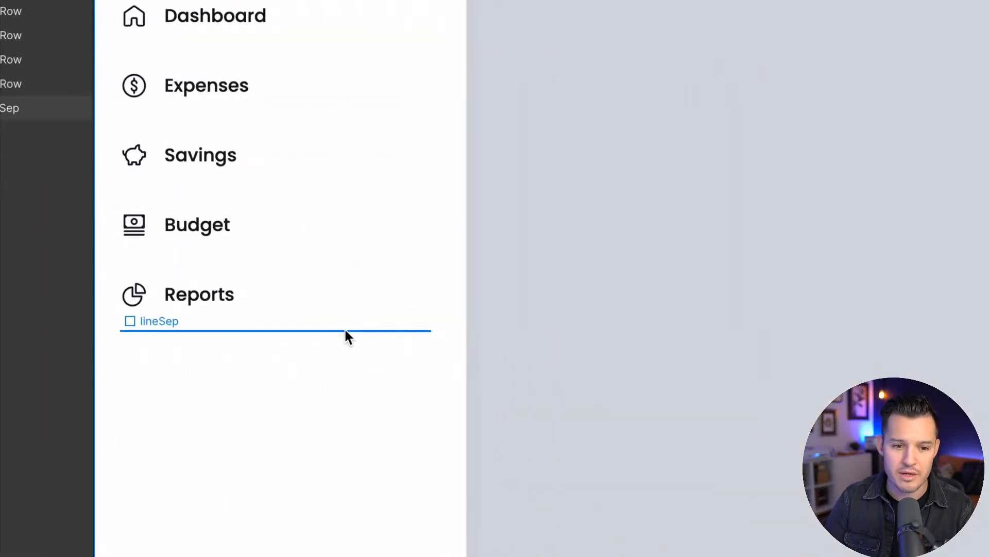
{"action": "left_click", "coordinate": [346, 331]}
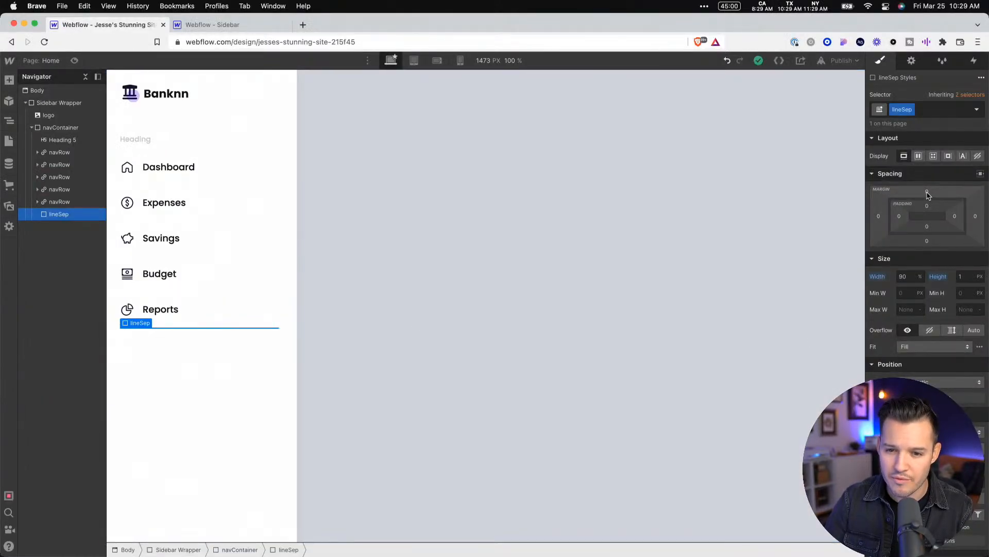
{"action": "left_click", "coordinate": [927, 191]}
{"action": "left_click", "coordinate": [974, 228]}
{"action": "left_click", "coordinate": [551, 364]}
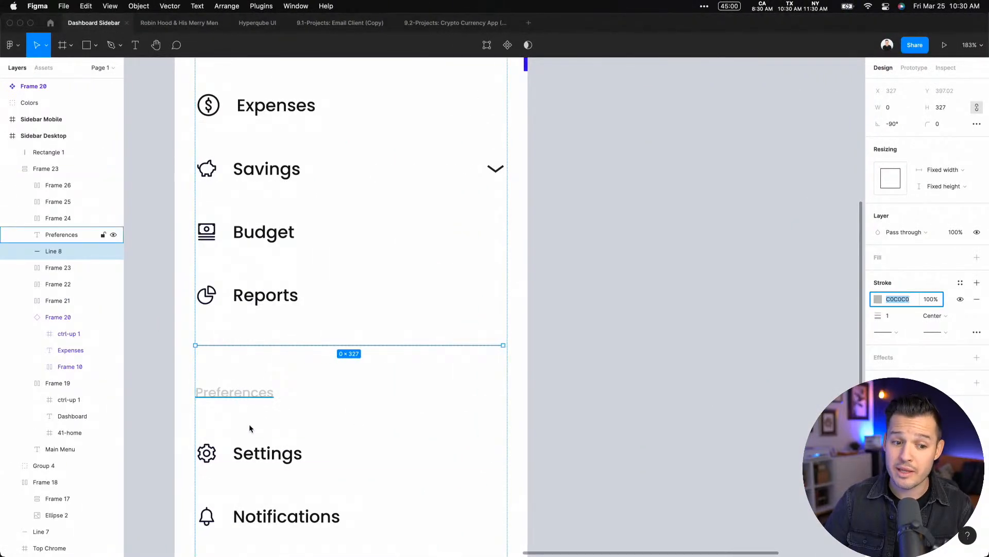
{"action": "key", "text": "ctrl+Right"}
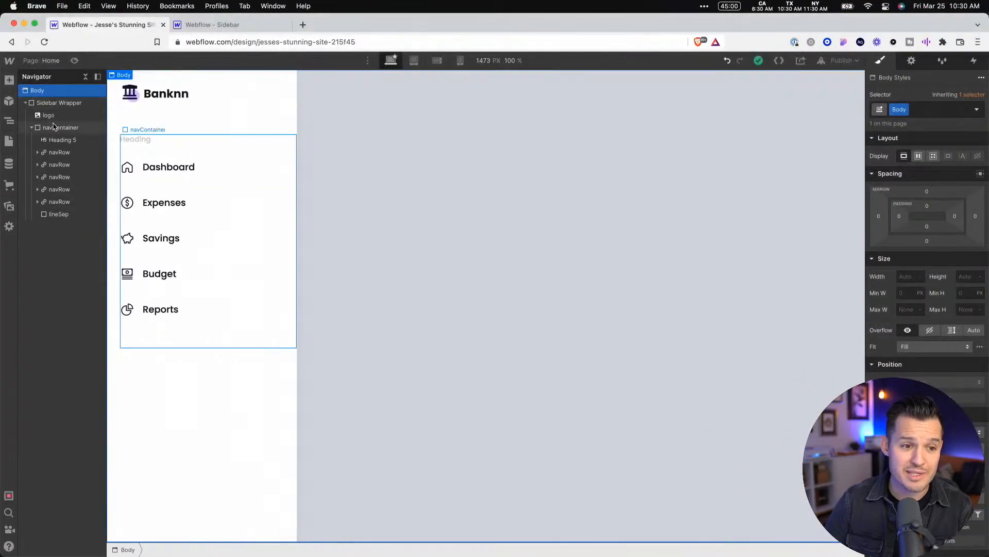
Rename the class of the heading above the Dashboard row to sidebarSubHeading
{"action": "left_click", "coordinate": [59, 140]}
{"action": "left_click", "coordinate": [923, 110]}
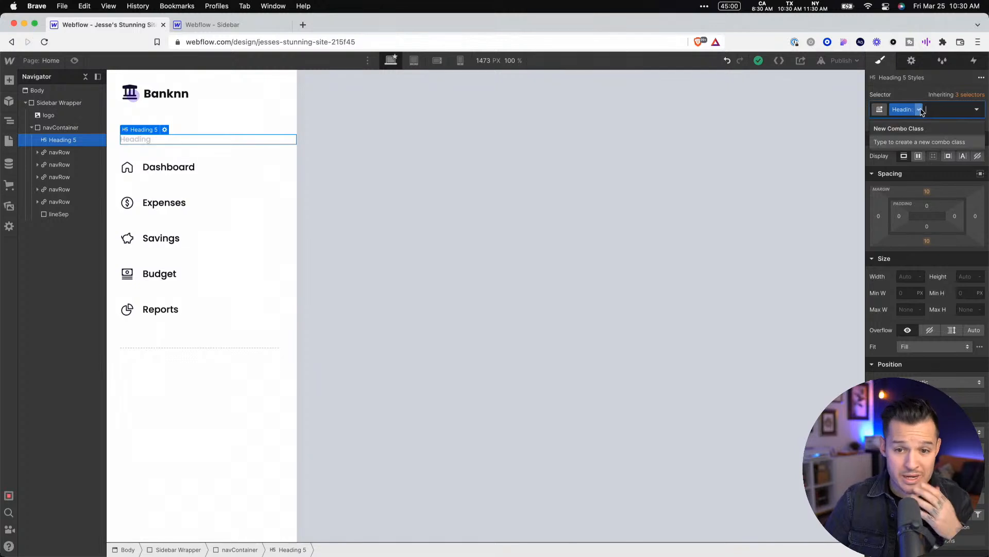
{"action": "key", "text": "Escape"}
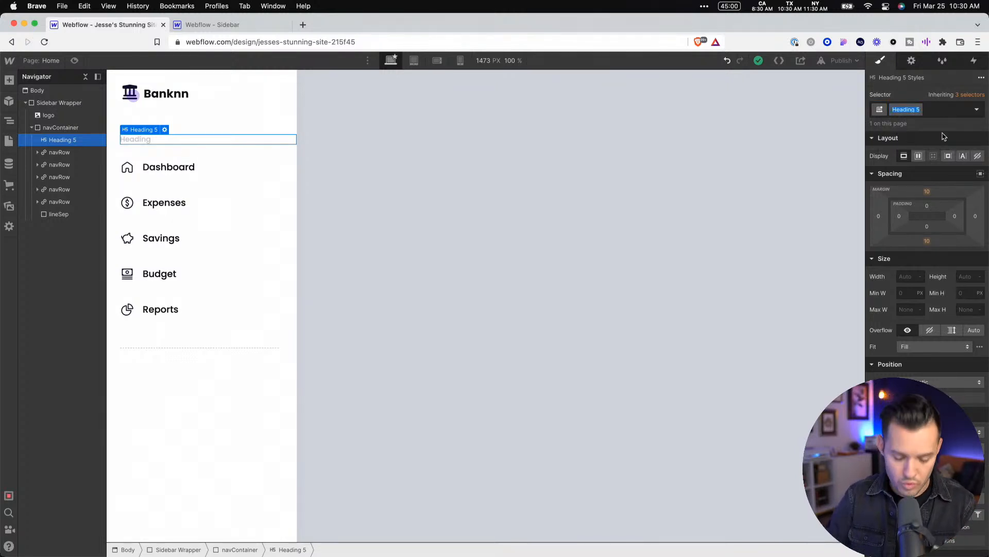
{"action": "key", "text": "BackSpace"}
{"action": "type", "text": "sidebarS"}
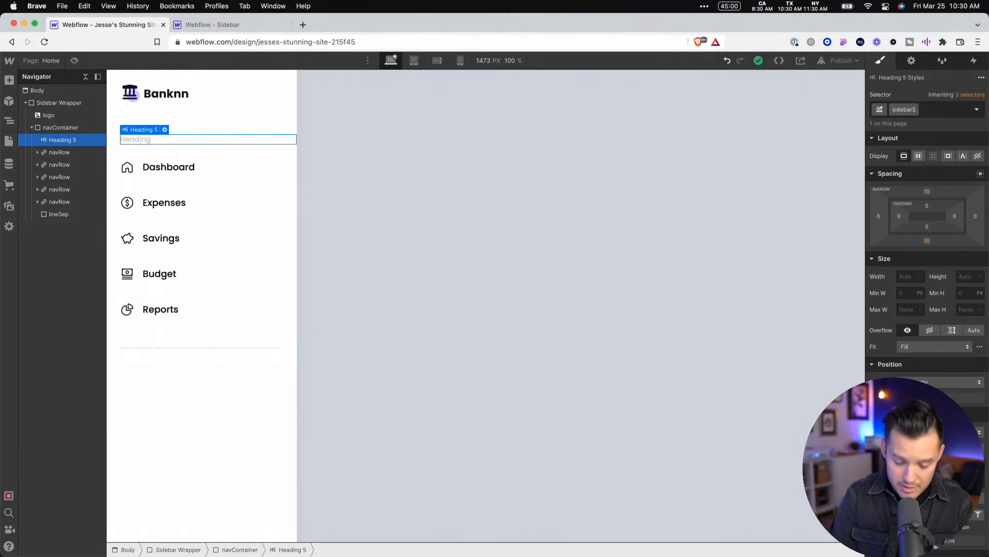
{"action": "type", "text": "ubHeadin"}
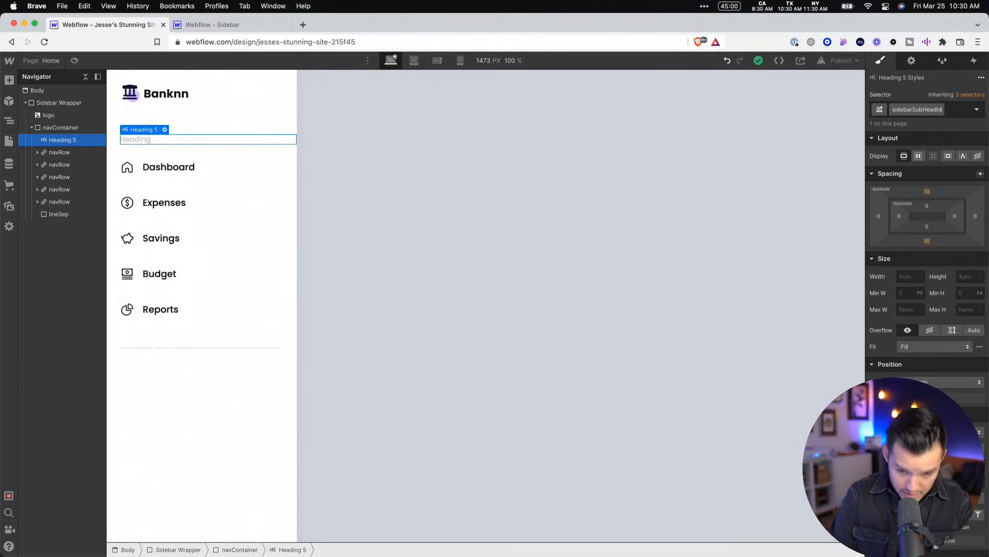
{"action": "type", "text": "g"}
{"action": "key", "text": "Return"}
Duplicate the sidebarSubHeading and place the copy below the dashed separator, outside navContainer
{"action": "key", "text": "super+d"}
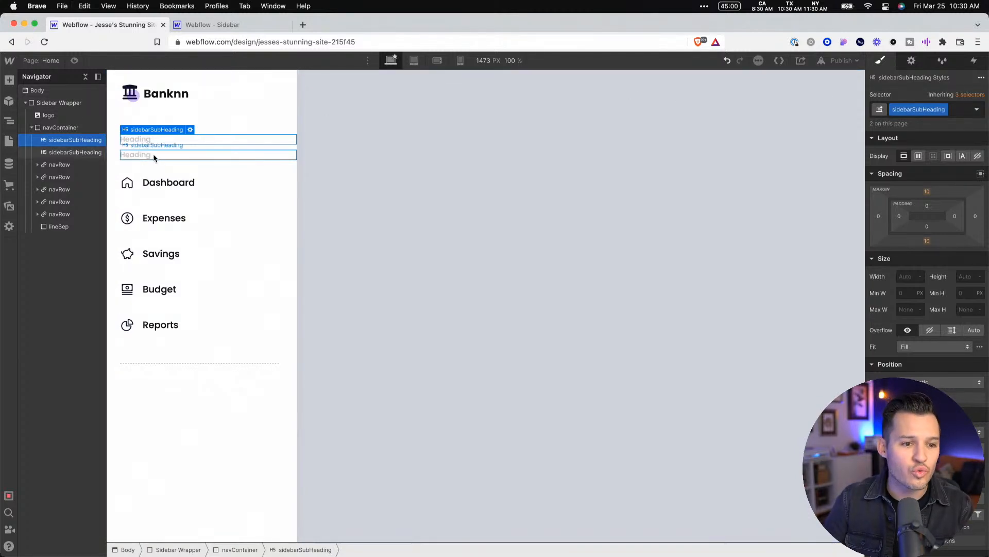
{"action": "left_click_drag", "start_coordinate": [146, 158], "coordinate": [156, 390]}
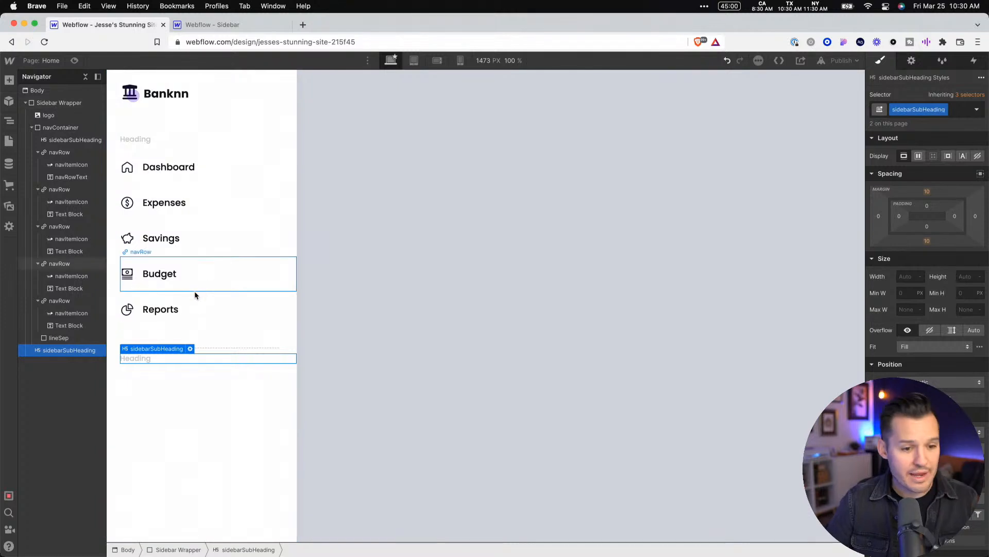
{"action": "left_click", "coordinate": [228, 422]}
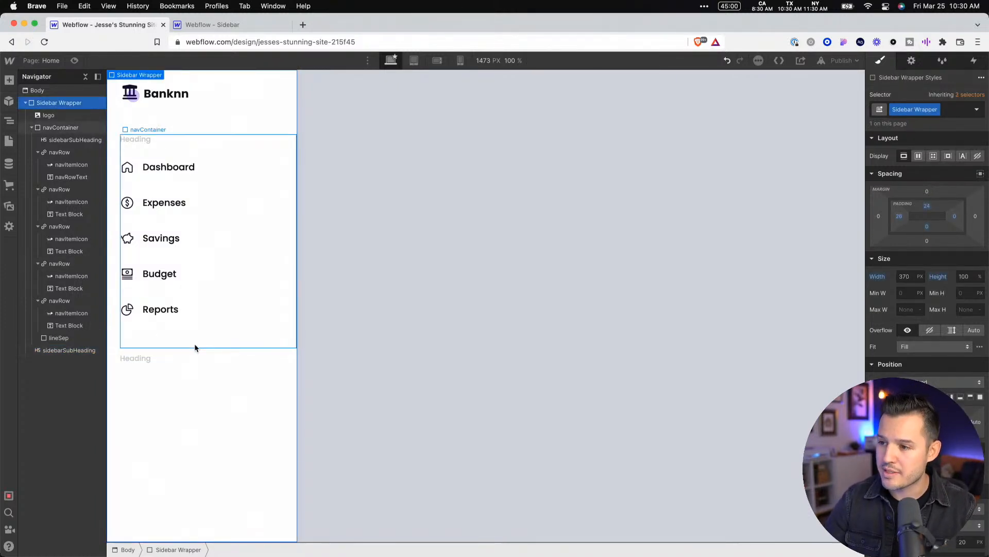
{"action": "left_click", "coordinate": [315, 345]}
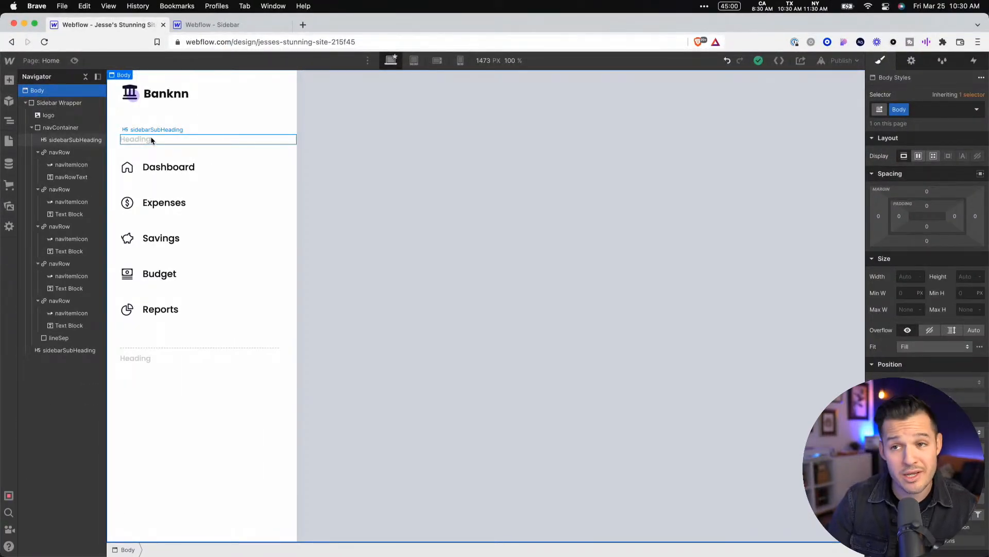
Add a preset bottom margin to the lineSep divider to space it from the heading below
{"action": "left_click", "coordinate": [222, 349]}
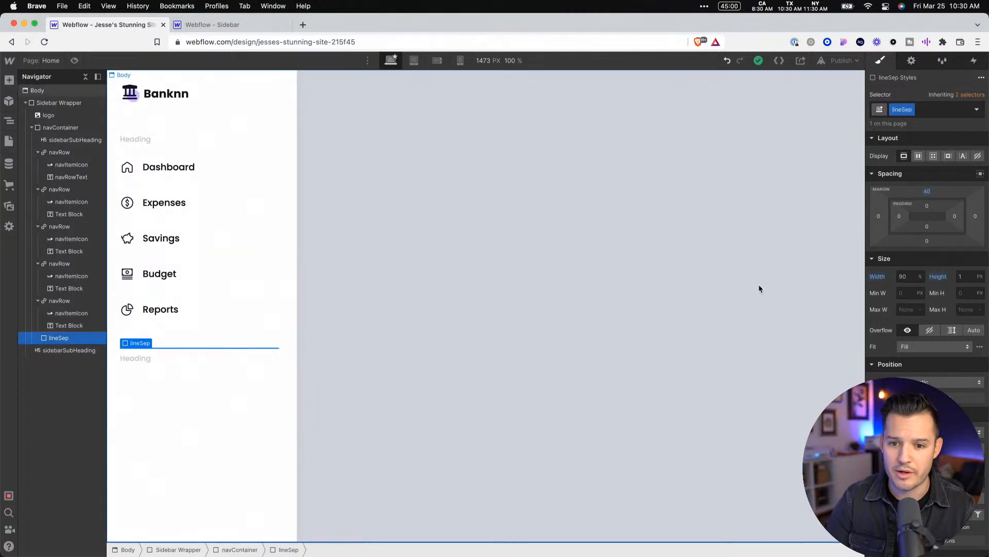
{"action": "left_click", "coordinate": [927, 240]}
{"action": "left_click", "coordinate": [975, 277]}
{"action": "left_click", "coordinate": [522, 356]}
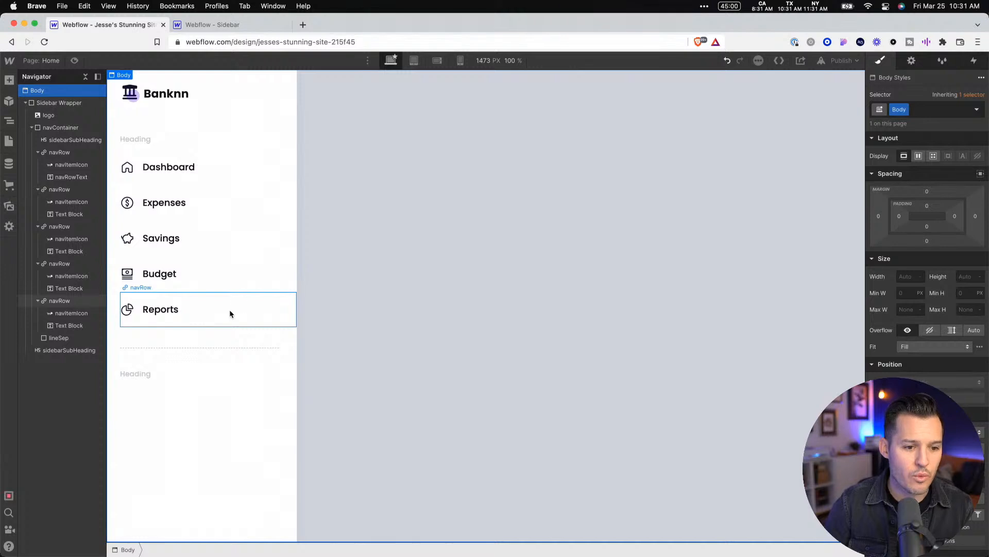
Duplicate the Reports navRow and place the copy beneath the lower sidebarSubHeading
{"action": "left_click", "coordinate": [230, 309]}
{"action": "key", "text": "super+d"}
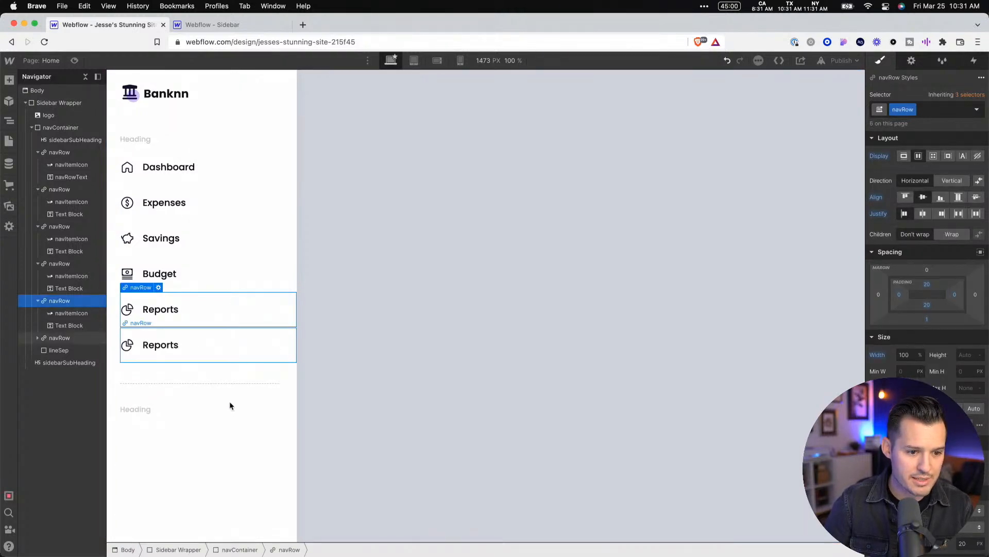
{"action": "left_click_drag", "start_coordinate": [229, 405], "coordinate": [235, 453]}
{"action": "left_click", "coordinate": [384, 400]}
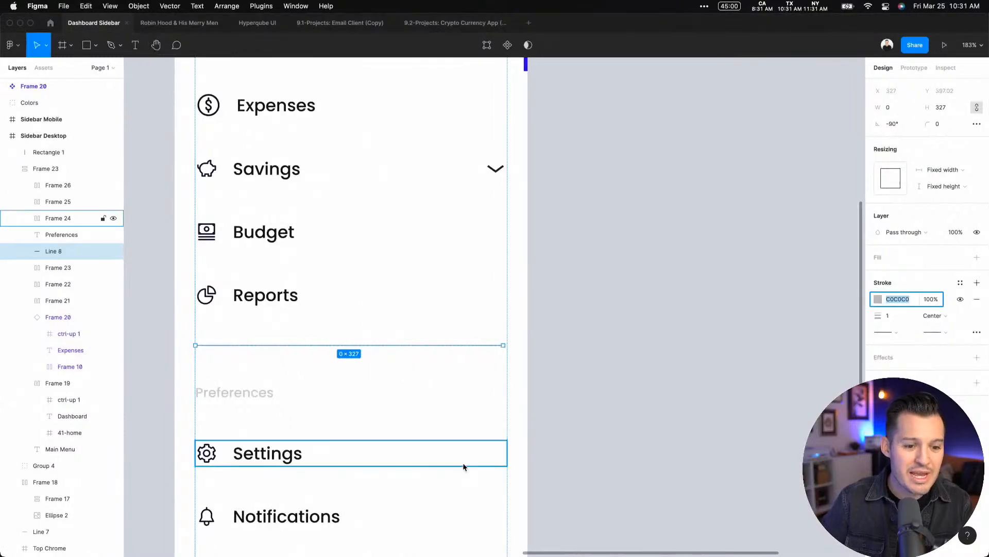
Check the Preferences items in the Figma design and relabel the copied Reports row in Webflow as Settings
{"action": "scroll", "coordinate": [463, 467], "scroll_direction": "down", "scroll_amount": 5}
{"action": "key", "text": "ctrl+Right"}
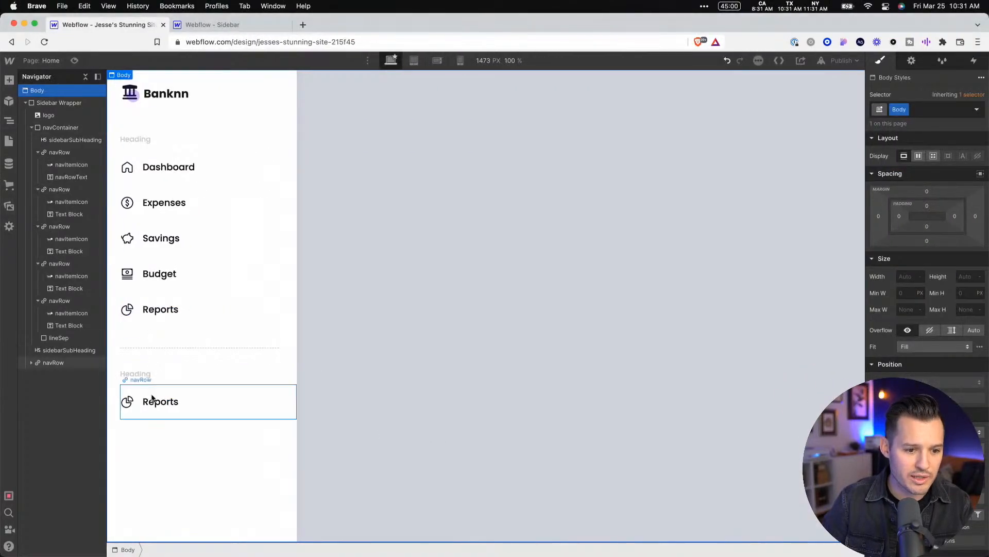
{"action": "double_click", "coordinate": [154, 401]}
{"action": "double_click", "coordinate": [154, 401]}
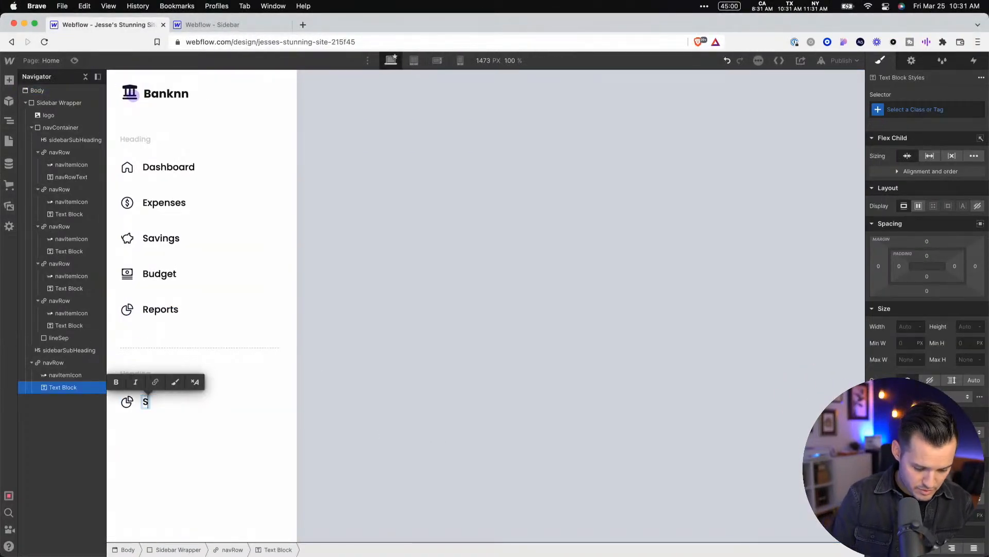
{"action": "type", "text": "Settings"}
{"action": "left_click", "coordinate": [422, 422]}
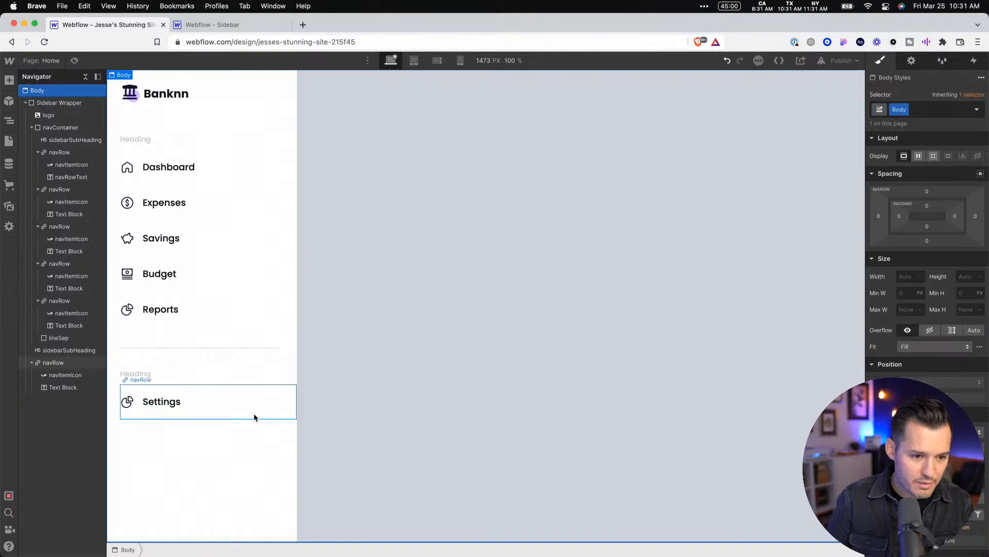
Duplicate the Settings row twice and label the copies Notification and Security
{"action": "left_click", "coordinate": [254, 415]}
{"action": "key", "text": "super+d"}
{"action": "key", "text": "super+d"}
{"action": "left_click", "coordinate": [162, 435]}
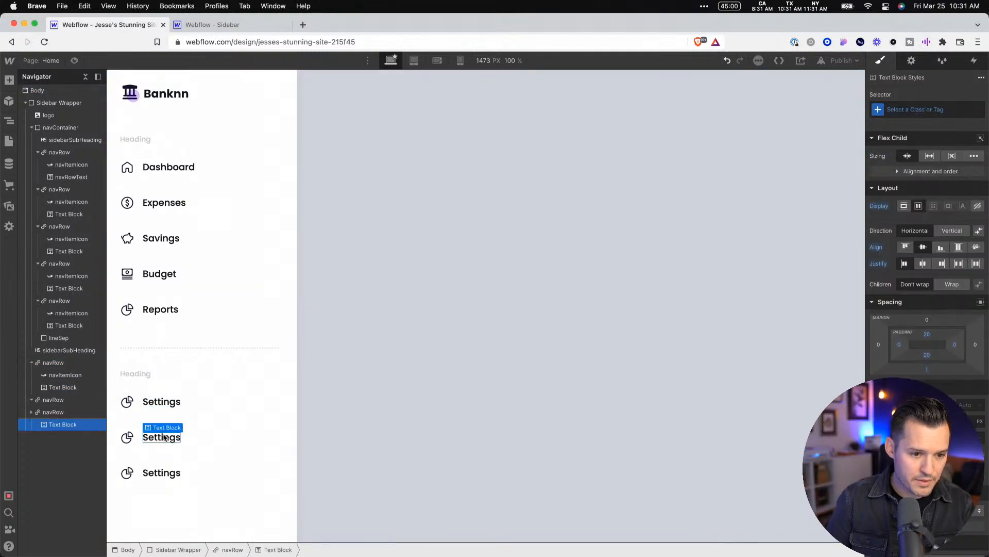
{"action": "double_click", "coordinate": [163, 434]}
{"action": "type", "text": "Notification"}
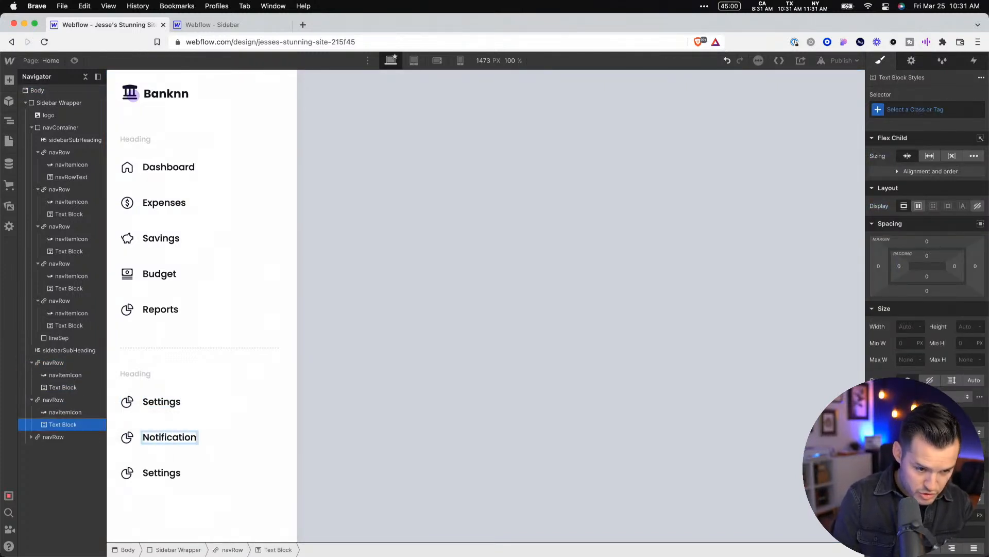
{"action": "left_click", "coordinate": [154, 472]}
{"action": "double_click", "coordinate": [153, 473]}
{"action": "type", "text": "Sec"}
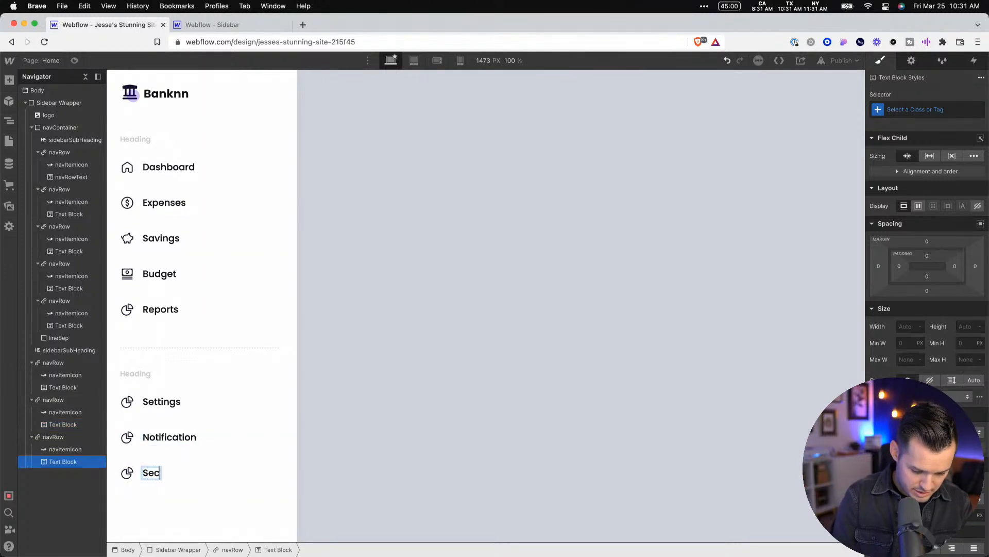
{"action": "type", "text": "urity"}
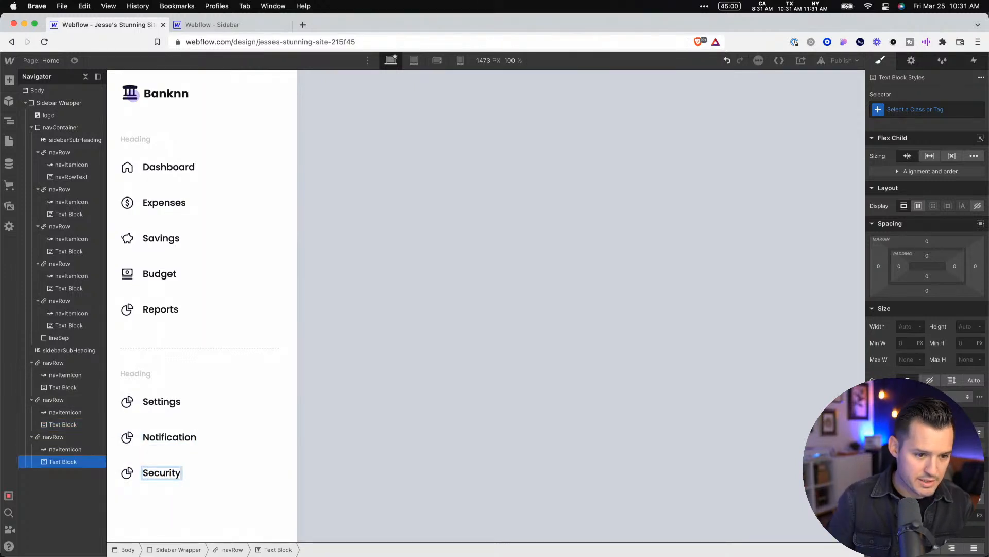
Replace the Security row's pie chart Lottie icon with the shield check animation
{"action": "left_click", "coordinate": [132, 473]}
{"action": "left_click", "coordinate": [169, 462]}
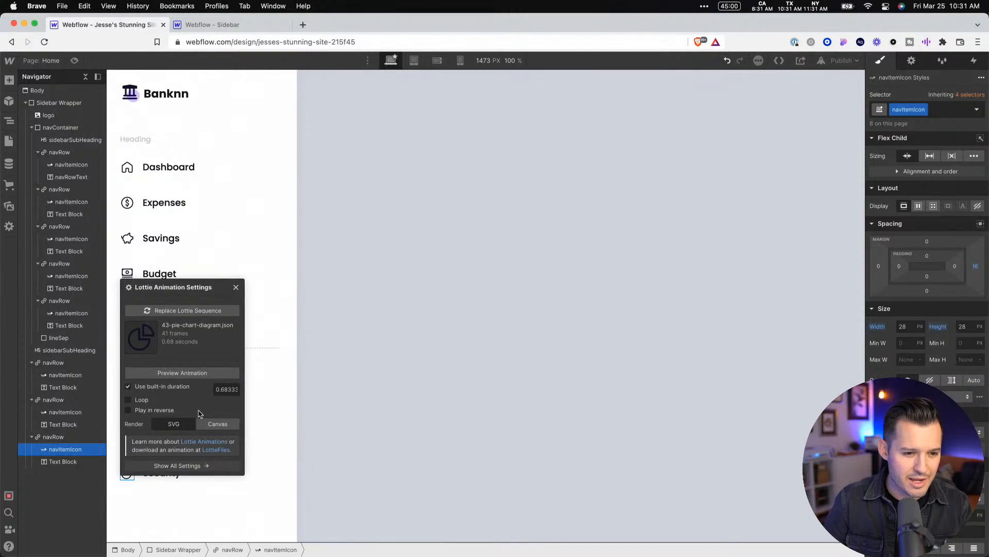
{"action": "left_click", "coordinate": [203, 309]}
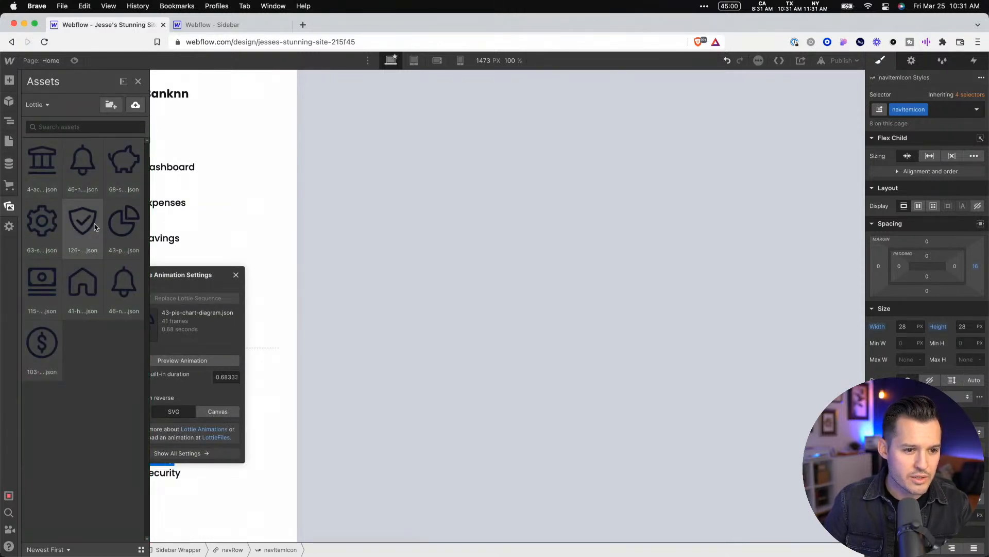
{"action": "left_click", "coordinate": [82, 222]}
{"action": "left_click", "coordinate": [216, 494]}
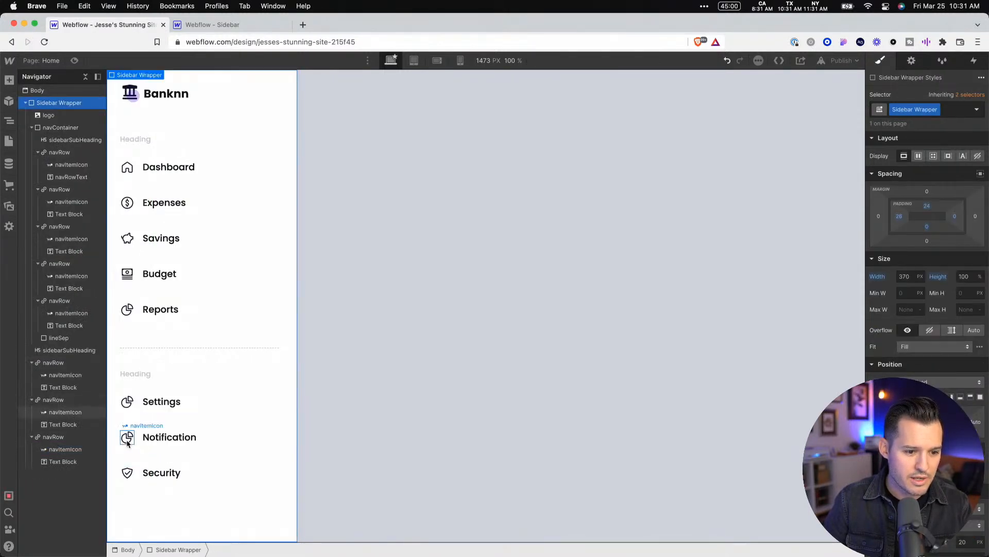
Replace the Notification row's pie chart Lottie icon with the bell animation
{"action": "left_click", "coordinate": [130, 437]}
{"action": "left_click", "coordinate": [170, 426]}
{"action": "left_click", "coordinate": [195, 279]}
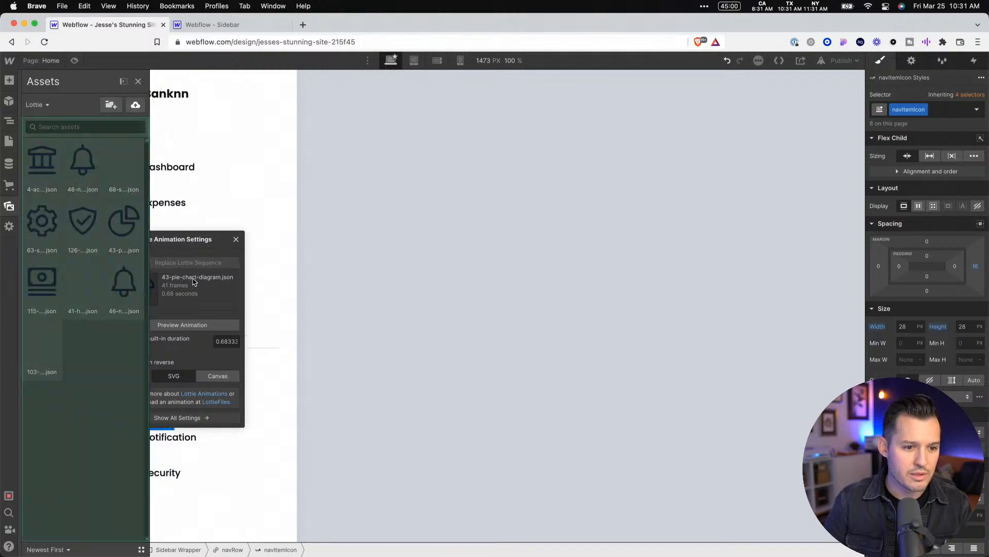
{"action": "left_click", "coordinate": [128, 288]}
{"action": "left_click", "coordinate": [274, 369]}
Replace the Settings row's pie chart Lottie icon with the gear animation
{"action": "left_click", "coordinate": [127, 402]}
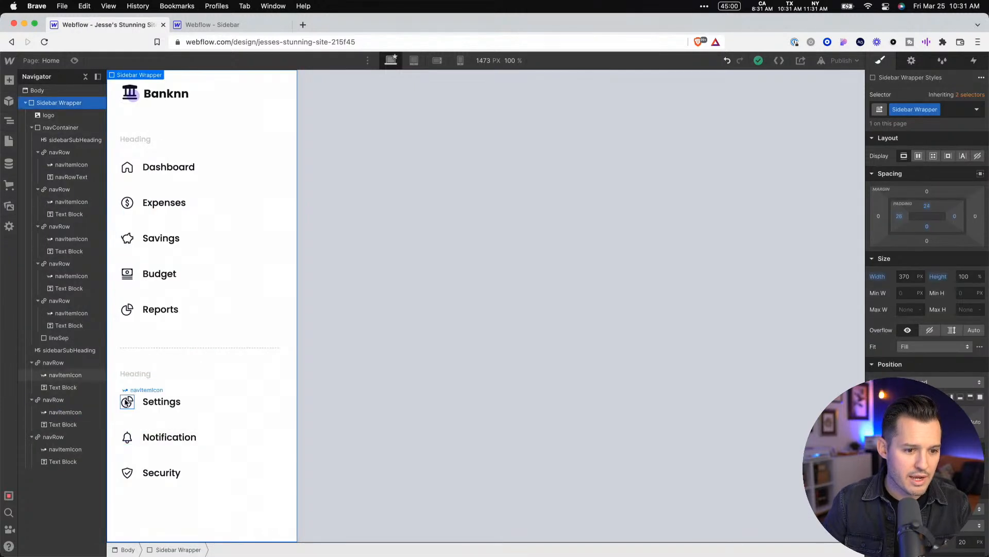
{"action": "left_click", "coordinate": [170, 390]}
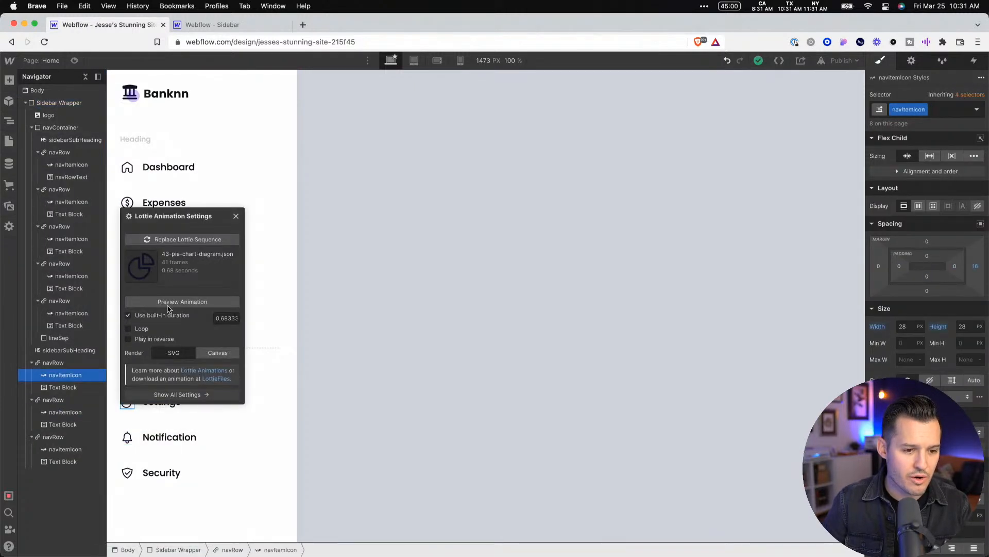
{"action": "left_click", "coordinate": [181, 237]}
{"action": "left_click", "coordinate": [38, 226]}
{"action": "left_click", "coordinate": [457, 264]}
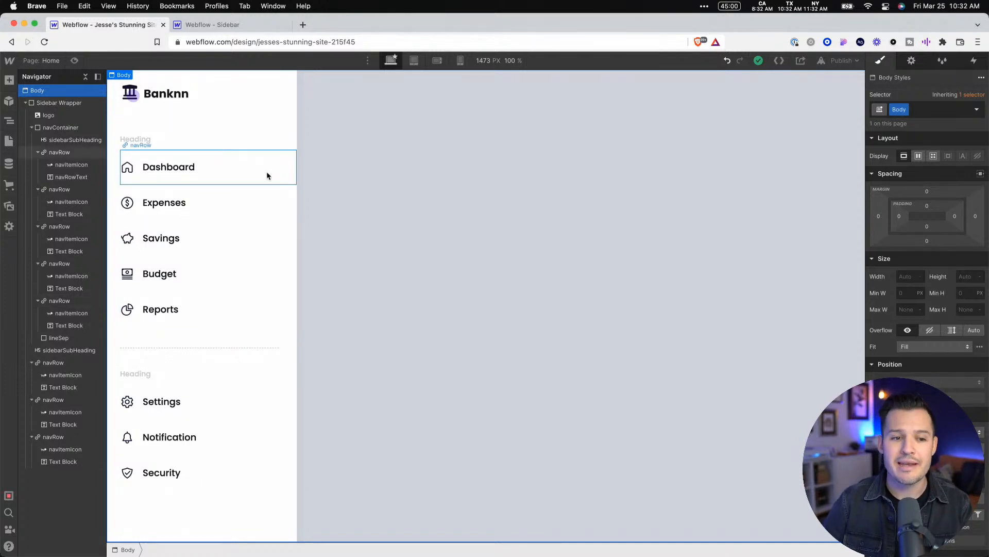
Save the navRow text color #111314 as a swatch named black
{"action": "left_click", "coordinate": [267, 176]}
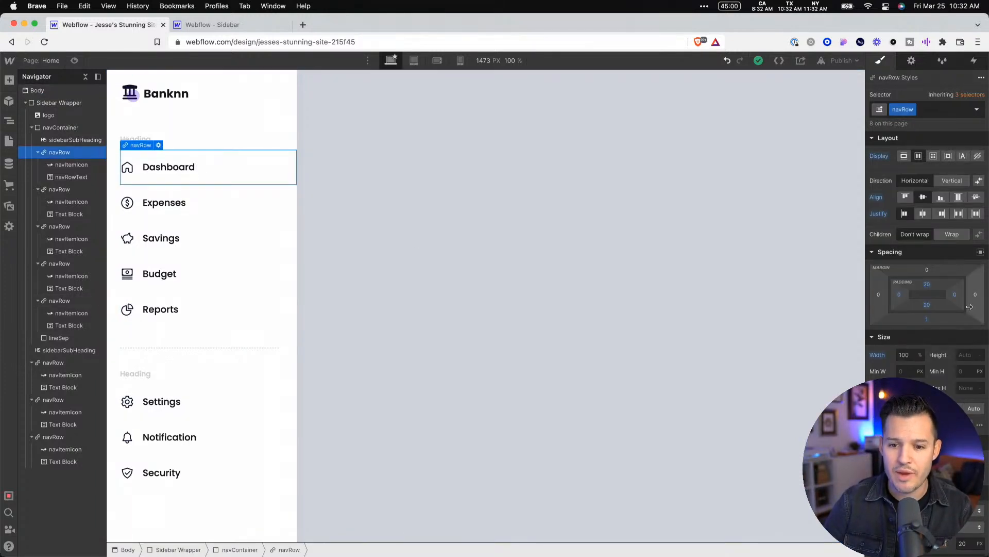
{"action": "left_click_drag", "start_coordinate": [955, 295], "coordinate": [987, 304]}
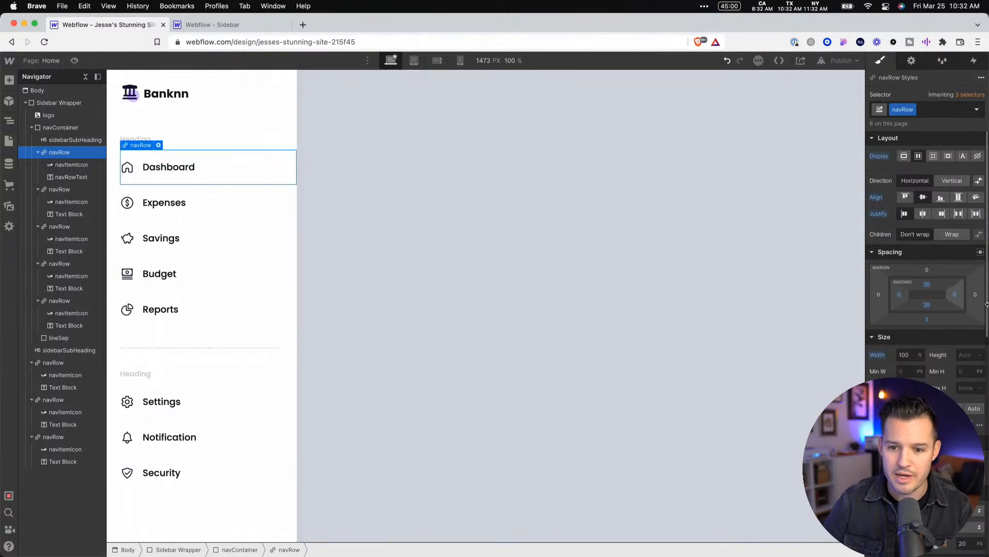
{"action": "scroll", "coordinate": [986, 304], "scroll_direction": "down", "scroll_amount": 5}
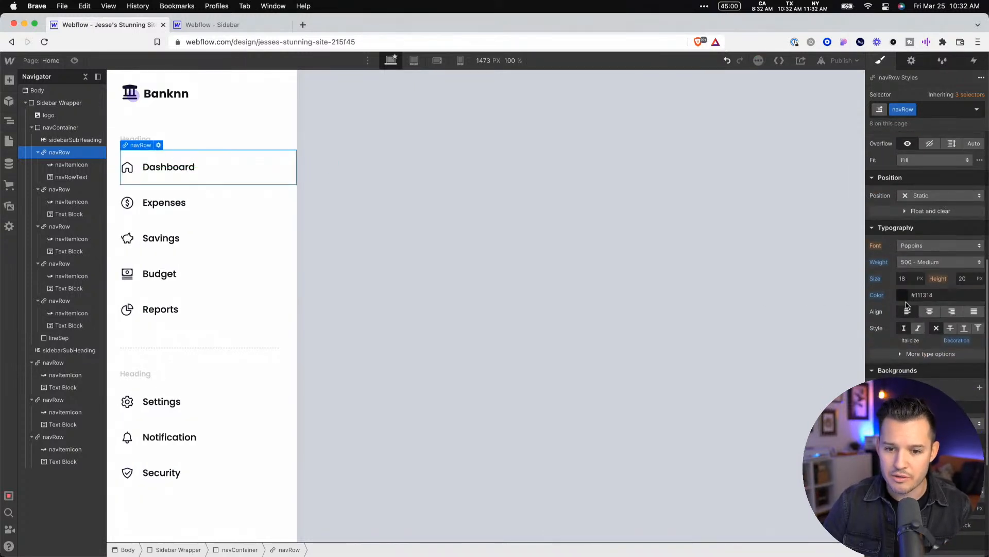
{"action": "left_click", "coordinate": [930, 295]}
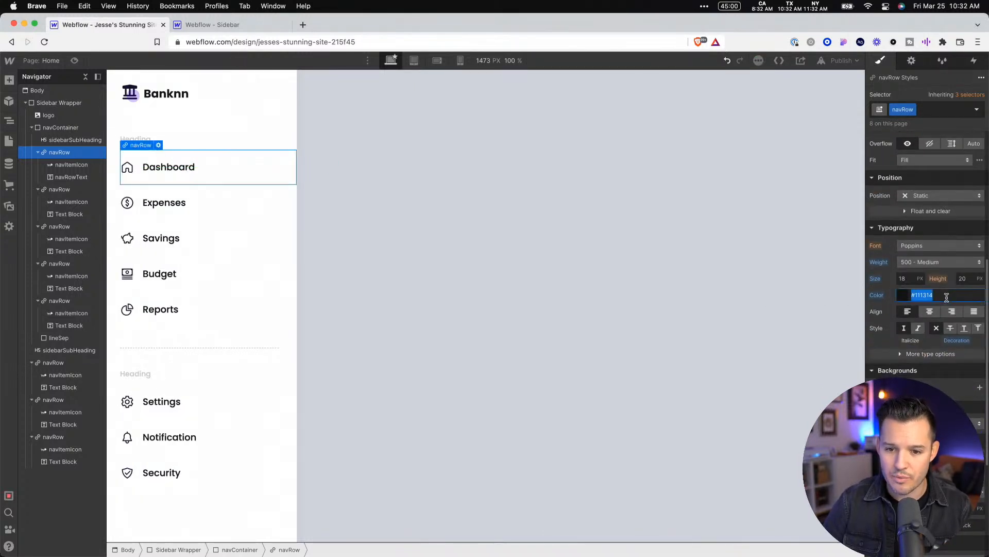
{"action": "left_click", "coordinate": [910, 295]}
{"action": "left_click", "coordinate": [878, 455]}
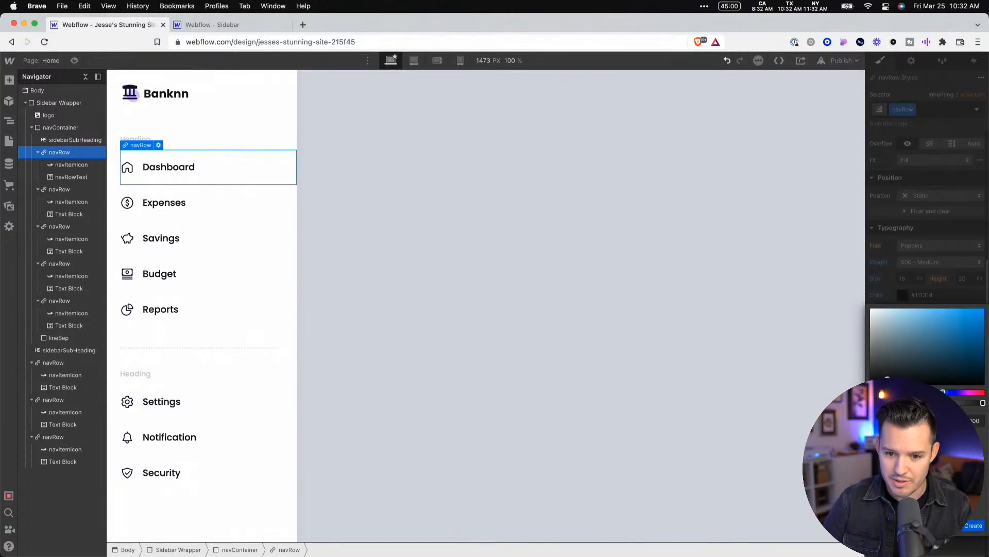
{"action": "left_click", "coordinate": [972, 526]}
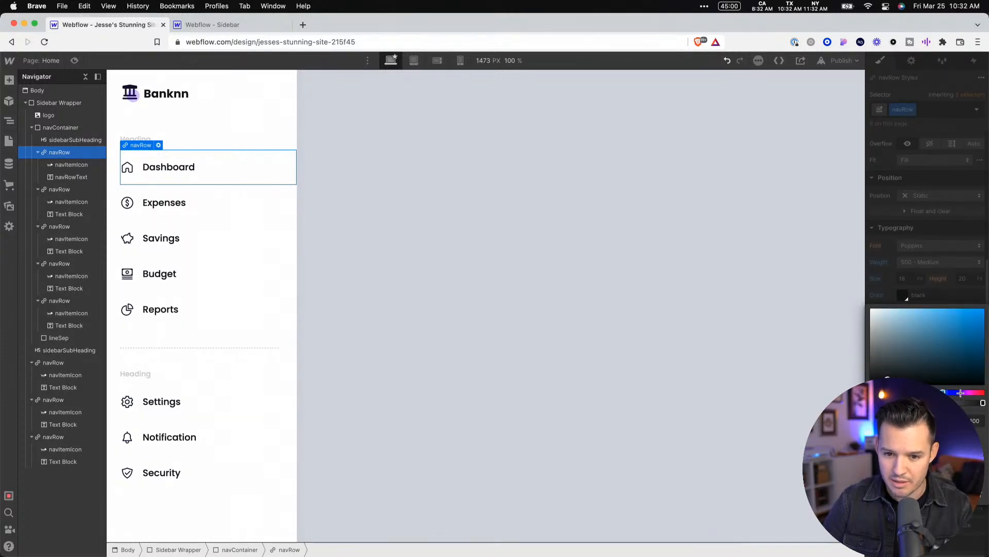
Try a bright red text color on the navRow class and undo the change
{"action": "left_click_drag", "start_coordinate": [960, 393], "coordinate": [985, 309]}
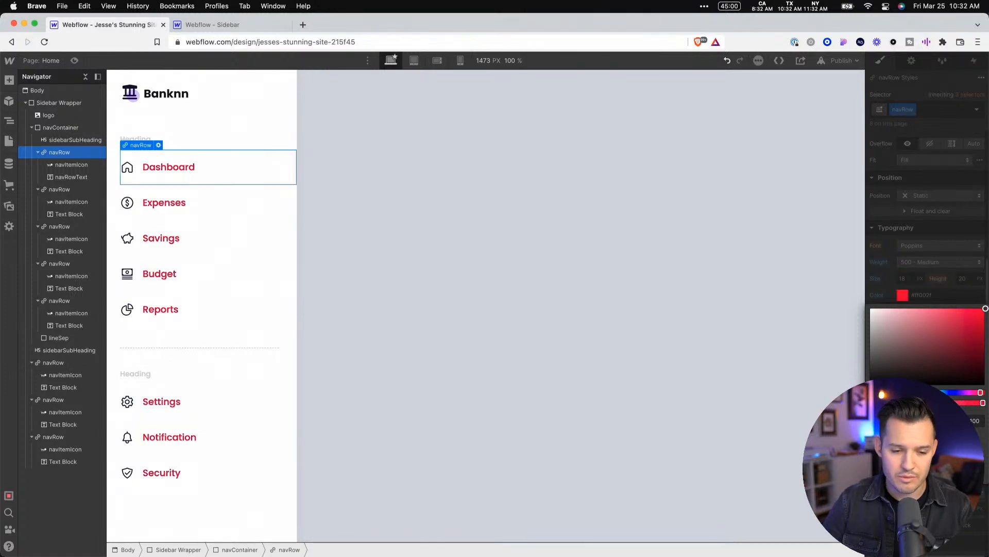
{"action": "key", "text": "super+z"}
{"action": "left_click", "coordinate": [614, 314]}
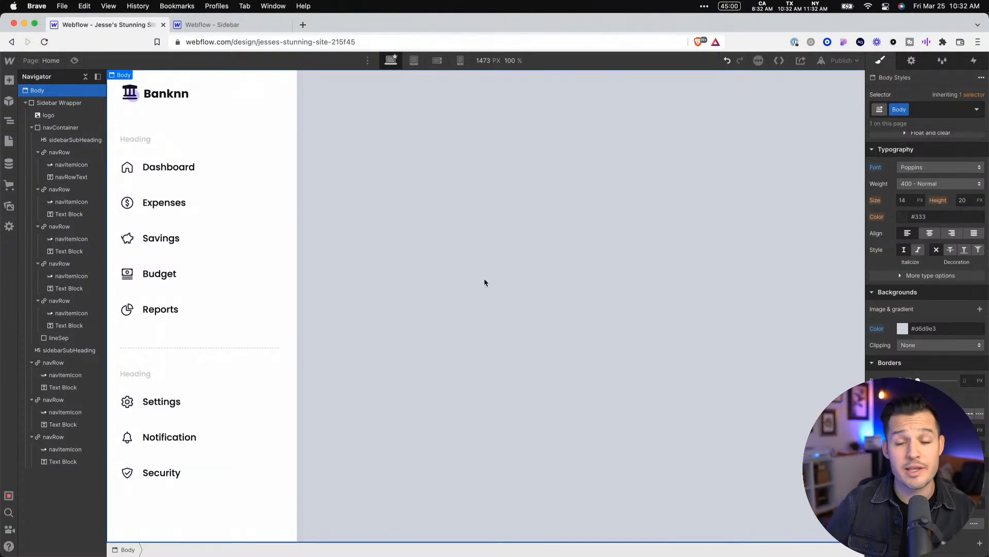
Check the subheading labels in the Figma design and change the first sidebar subheading's text in Webflow to Main Menu
{"action": "key", "text": "super+Tab"}
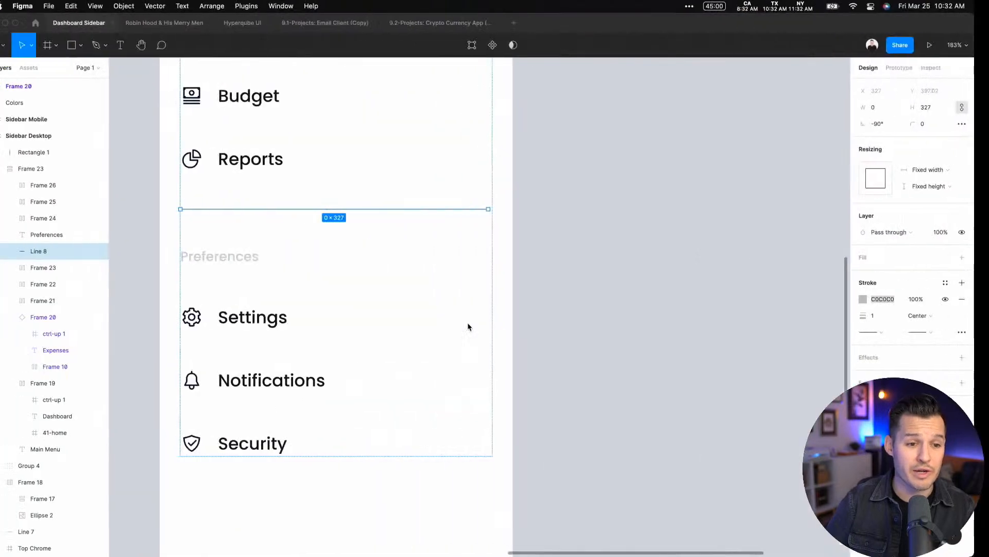
{"action": "scroll", "coordinate": [287, 276], "scroll_direction": "left", "scroll_amount": 1}
{"action": "scroll", "coordinate": [289, 280], "scroll_direction": "up", "scroll_amount": 7}
{"action": "key", "text": "super+Tab"}
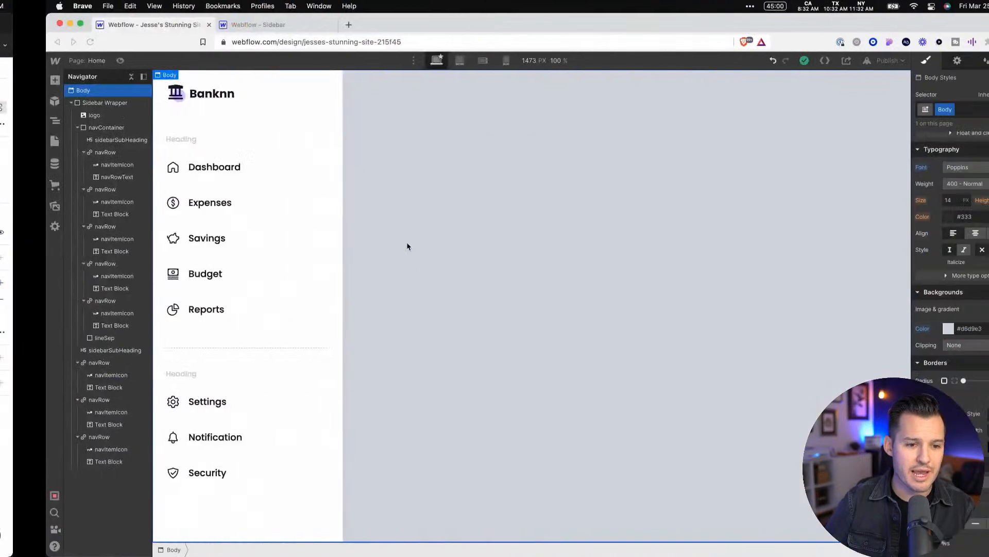
{"action": "left_click", "coordinate": [141, 141]}
{"action": "double_click", "coordinate": [142, 143]}
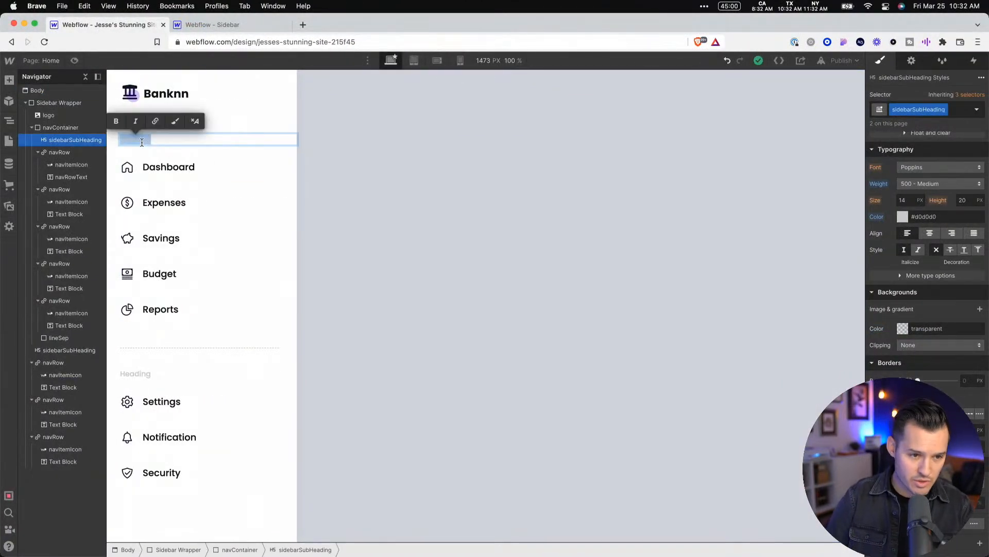
{"action": "type", "text": "Mai"}
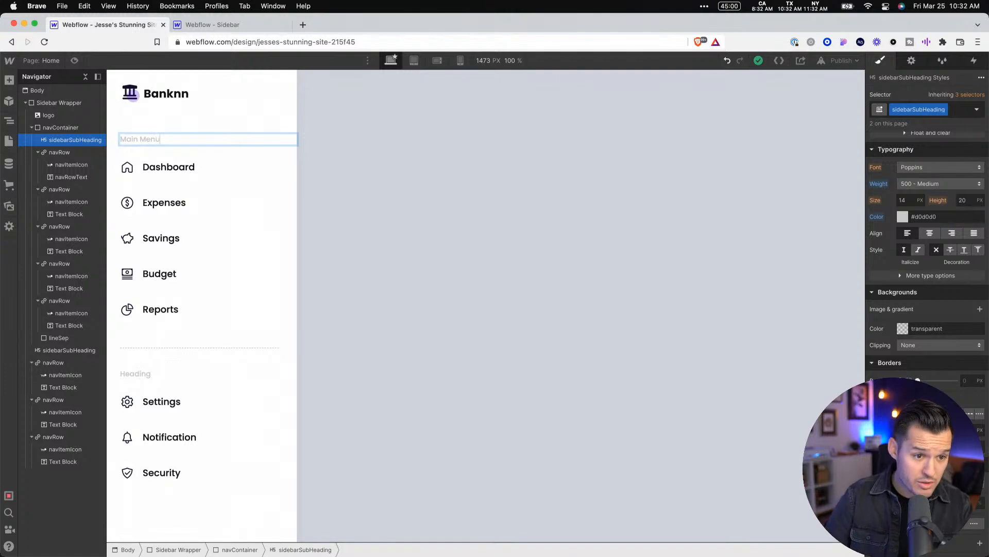
{"action": "type", "text": "n Menu"}
Change the text of the subheading above the Settings row to Preferences
{"action": "left_click", "coordinate": [135, 374]}
{"action": "double_click", "coordinate": [137, 373]}
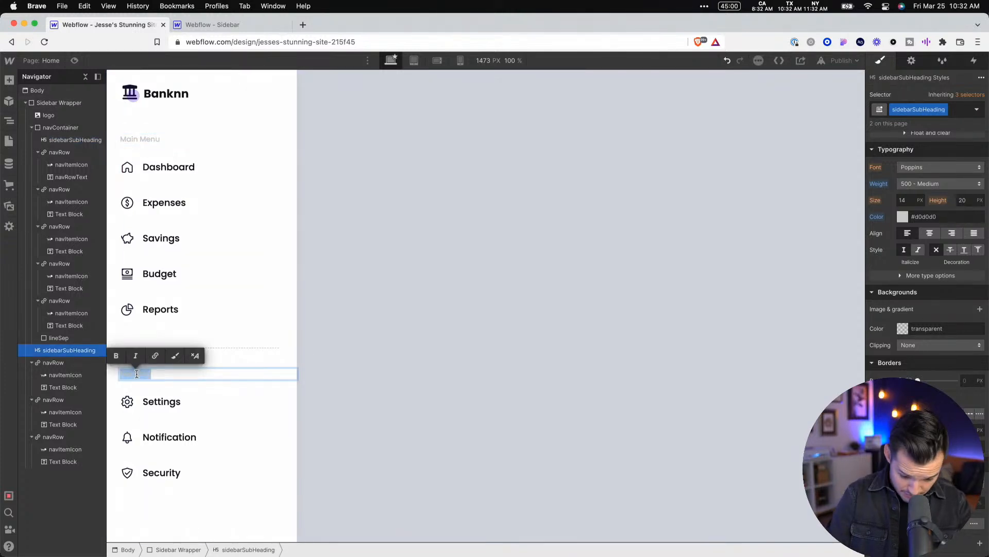
{"action": "type", "text": "Preferences"}
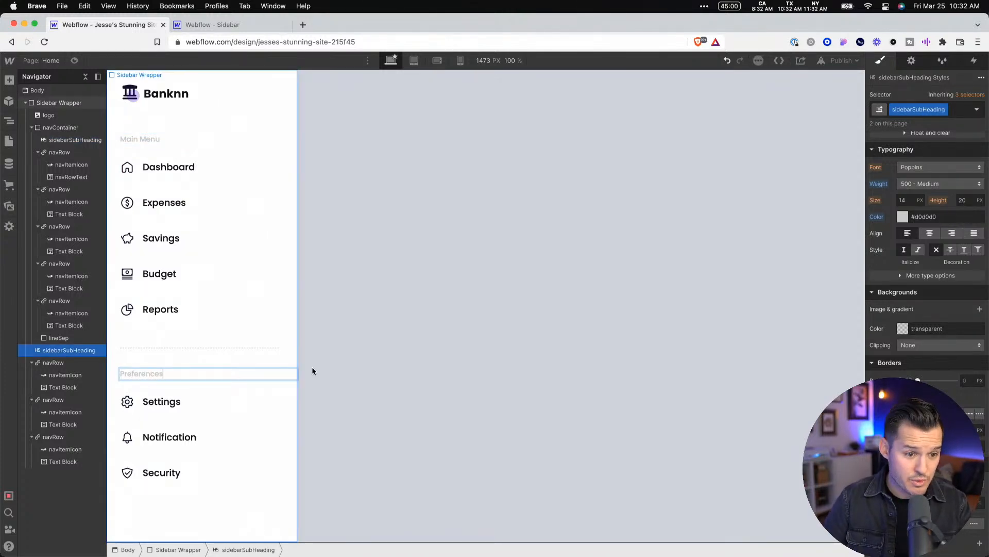
{"action": "left_click", "coordinate": [391, 359]}
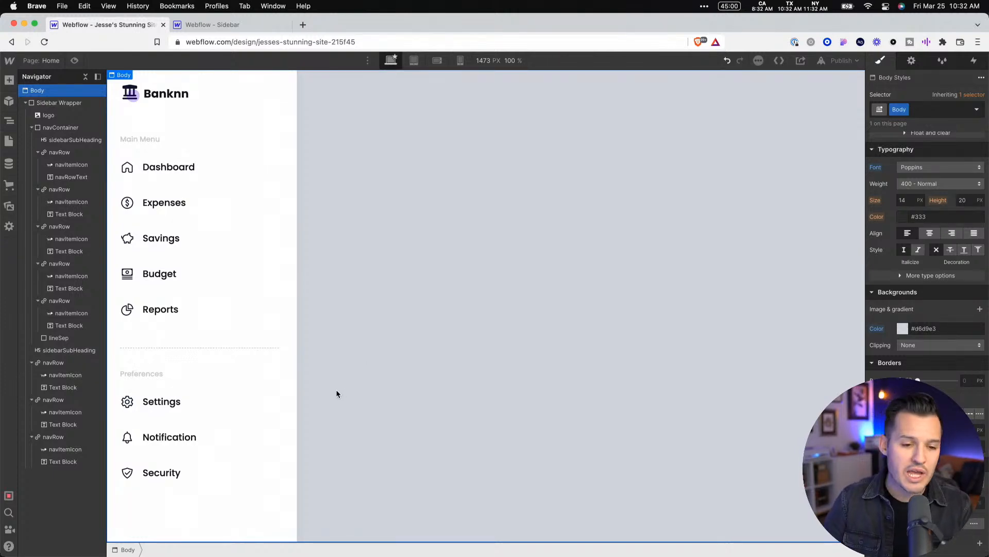
Review the account block at the foot of the Figma sidebar and add a Div Block to the Webflow page
{"action": "key", "text": "super+Tab"}
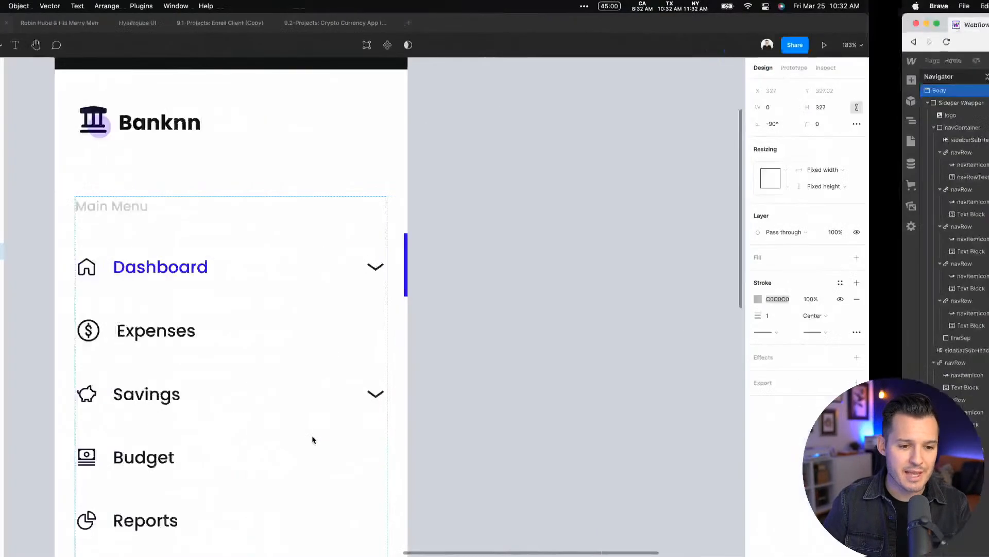
{"action": "scroll", "coordinate": [312, 434], "scroll_direction": "down", "scroll_amount": 12}
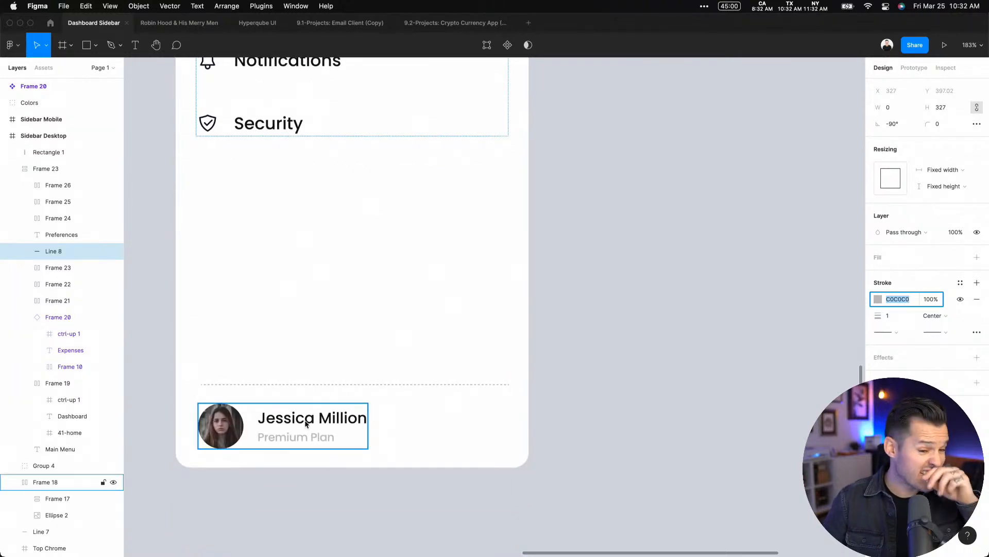
{"action": "key", "text": "super+Tab"}
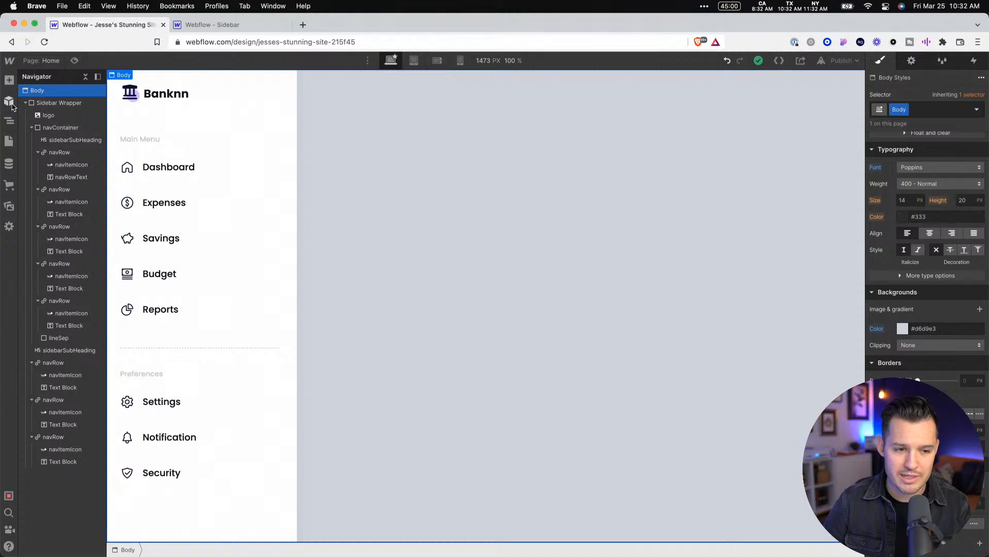
{"action": "left_click", "coordinate": [10, 80]}
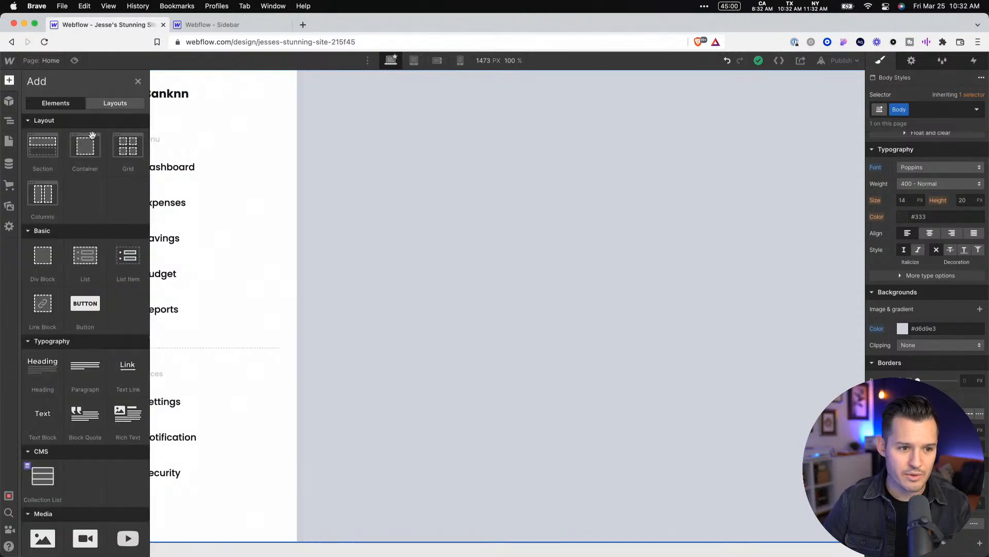
{"action": "left_click_drag", "start_coordinate": [45, 262], "coordinate": [84, 499]}
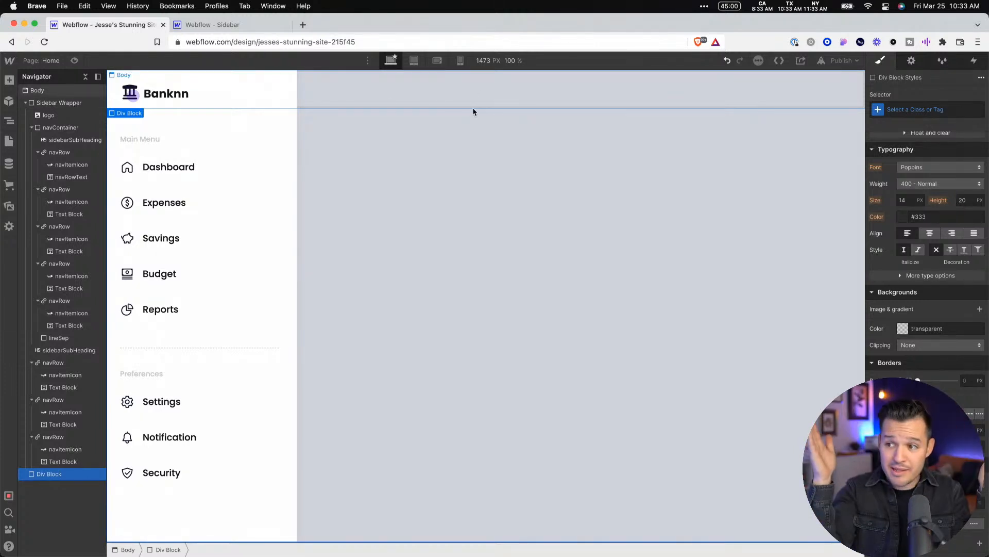
Move the new Div Block inside Sidebar Wrapper, directly after the Security navRow, collapsing the nav elements in the tree
{"action": "left_click", "coordinate": [32, 128]}
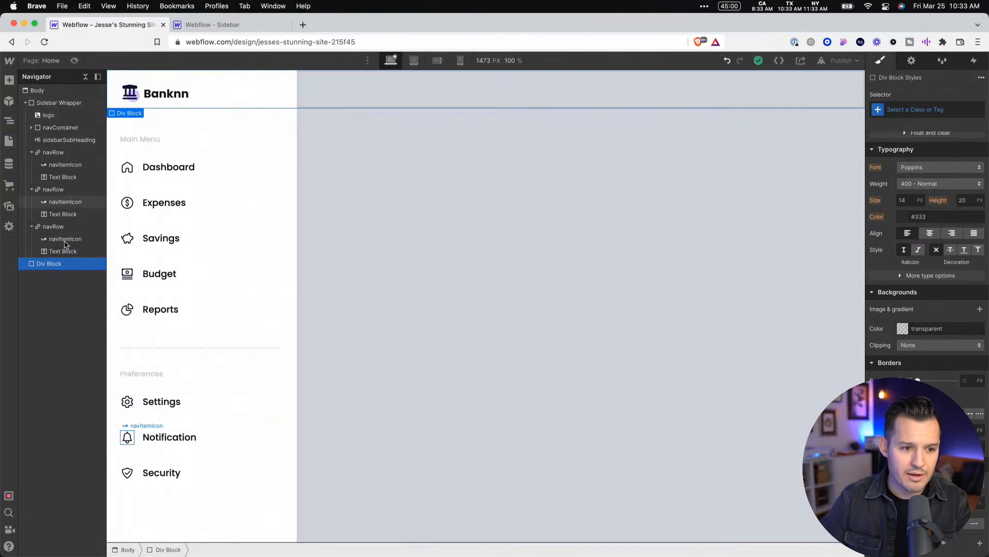
{"action": "left_click_drag", "start_coordinate": [59, 266], "coordinate": [56, 323]}
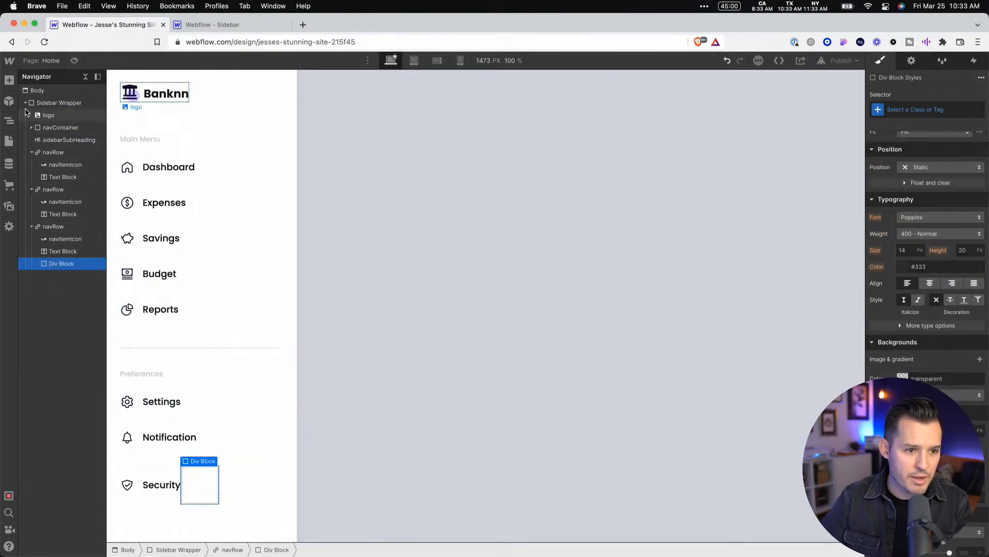
{"action": "left_click", "coordinate": [31, 227]}
{"action": "left_click", "coordinate": [32, 189]}
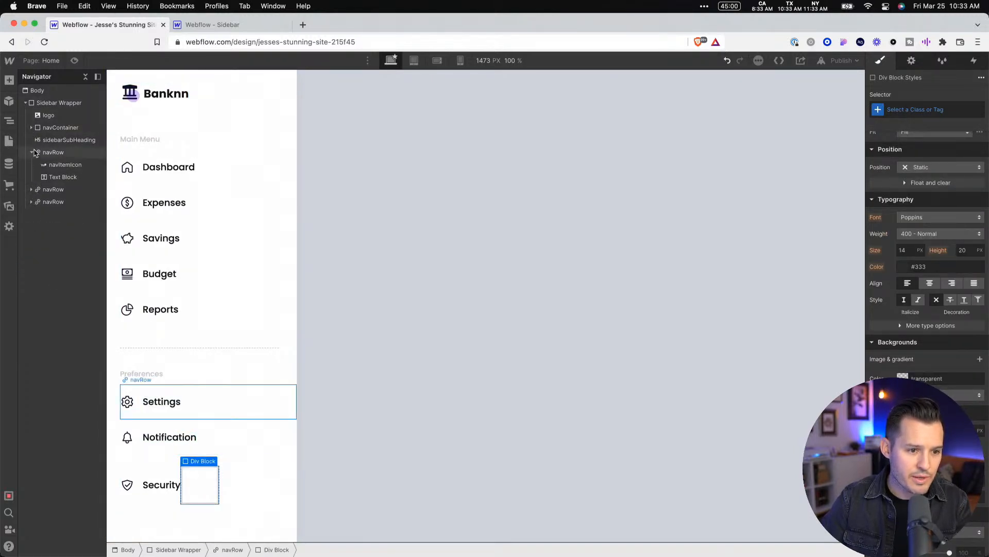
{"action": "left_click", "coordinate": [32, 153]}
{"action": "left_click", "coordinate": [31, 153]}
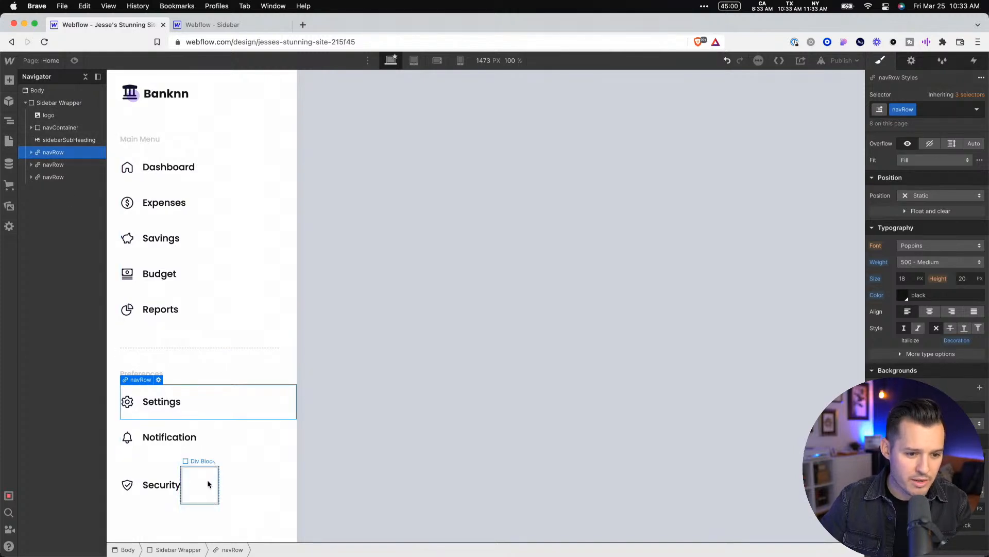
{"action": "left_click_drag", "start_coordinate": [209, 488], "coordinate": [207, 527]}
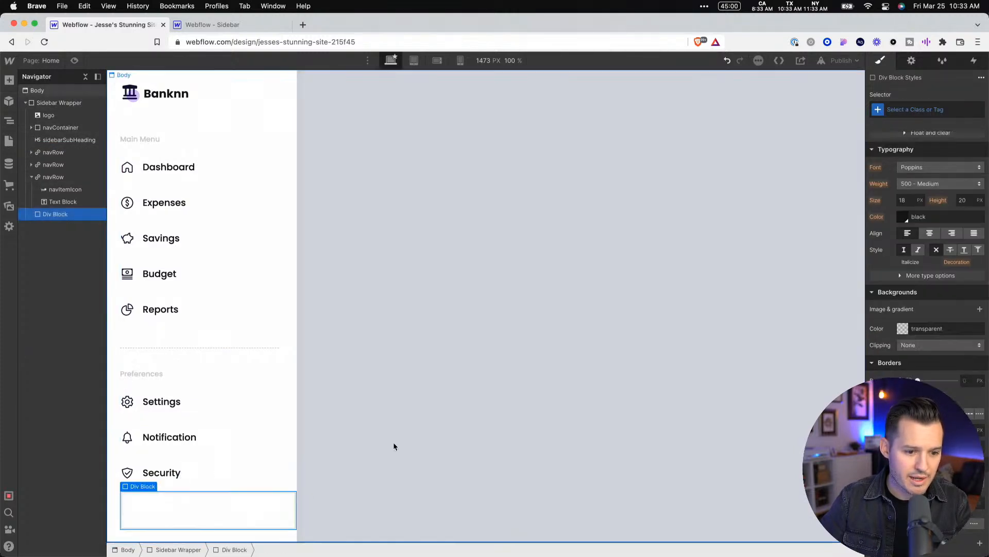
{"action": "left_click", "coordinate": [51, 177]}
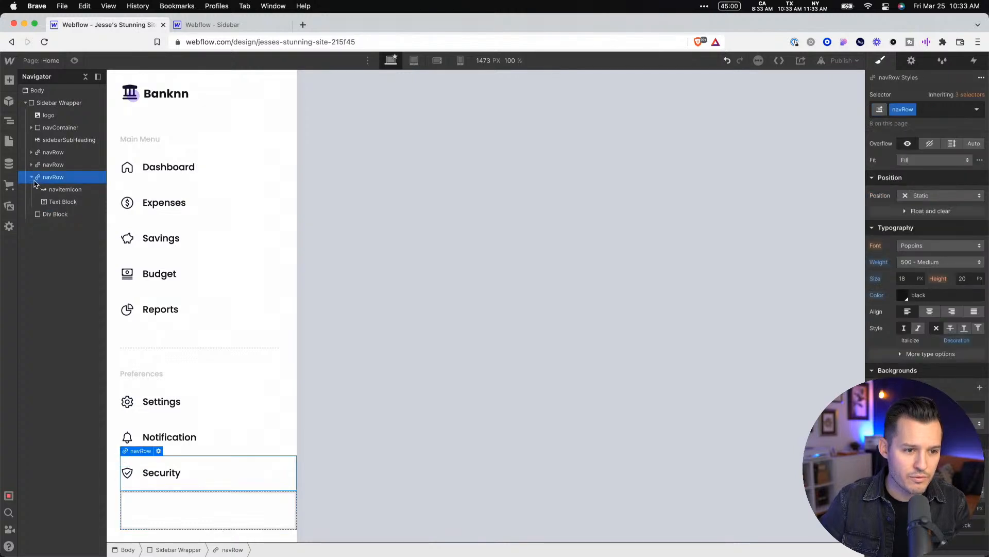
{"action": "left_click", "coordinate": [33, 177]}
{"action": "left_click", "coordinate": [56, 189]}
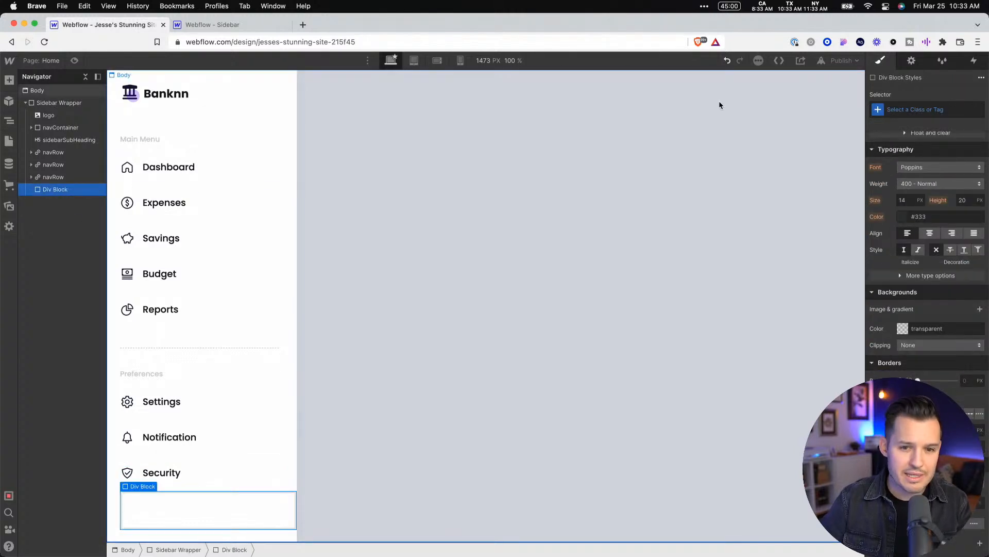
Give the new Div Block the class accountContainer
{"action": "left_click", "coordinate": [913, 109]}
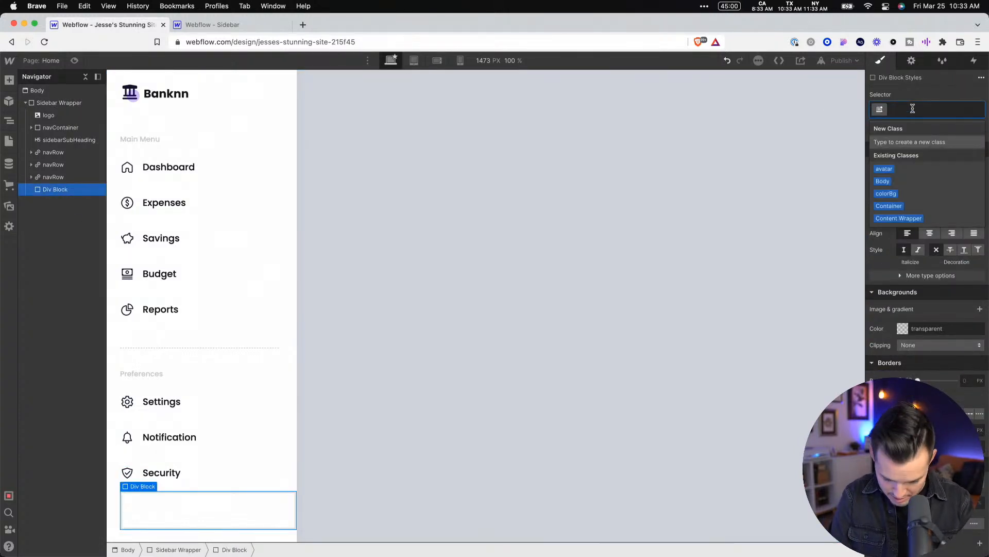
{"action": "type", "text": "acc"}
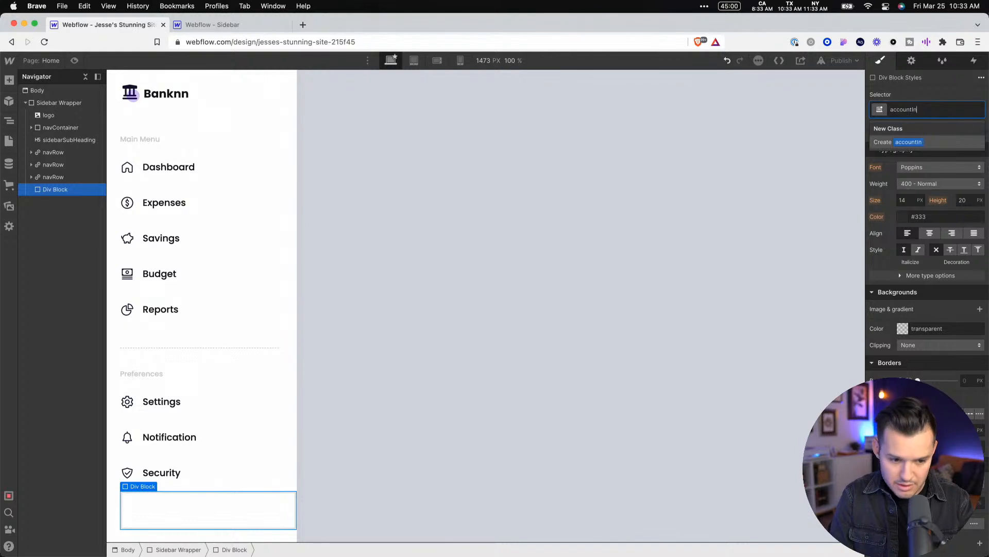
{"action": "type", "text": "ountl"}
{"action": "key", "text": "BackSpace"}
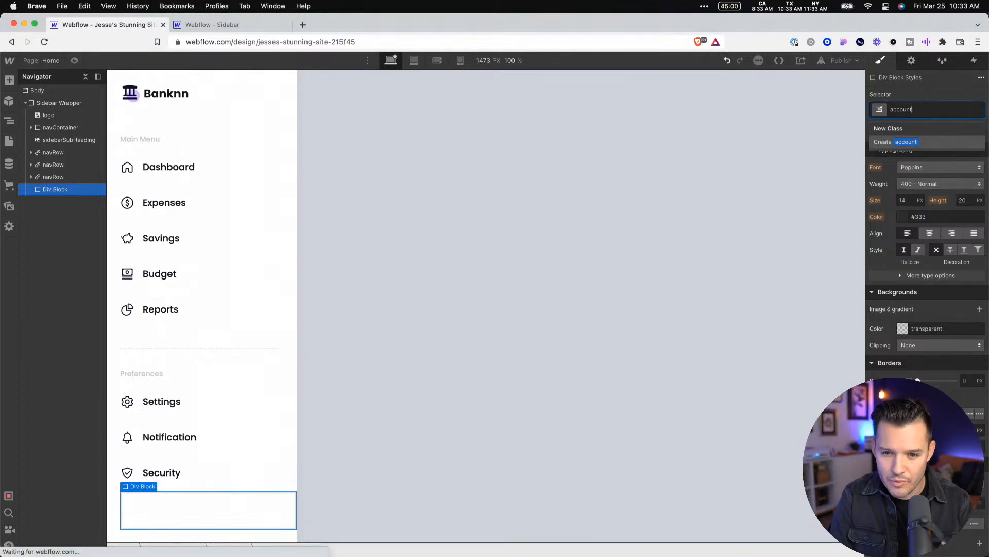
{"action": "type", "text": "Containe"}
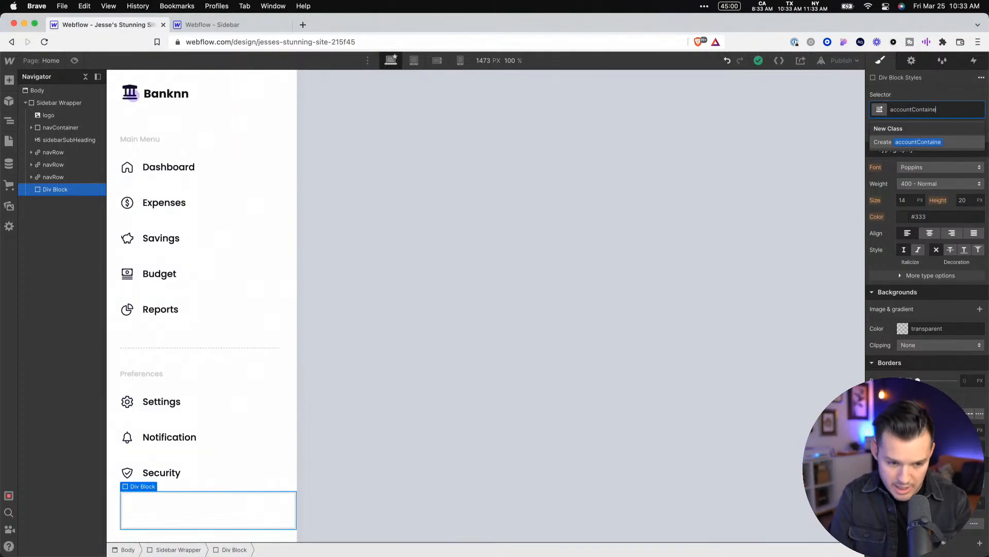
{"action": "type", "text": "r"}
{"action": "key", "text": "Return"}
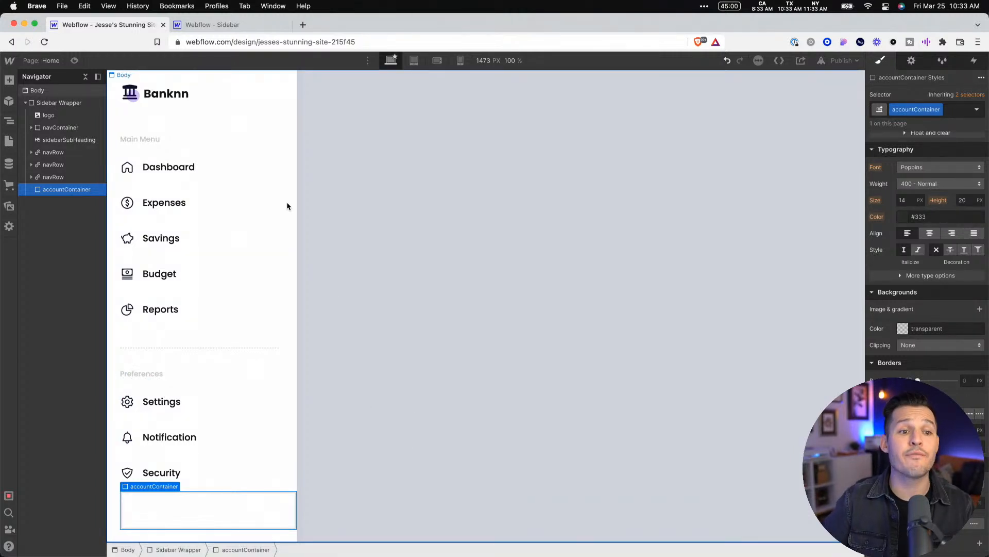
Set the navContainer's top margin to 30
{"action": "left_click", "coordinate": [244, 138]}
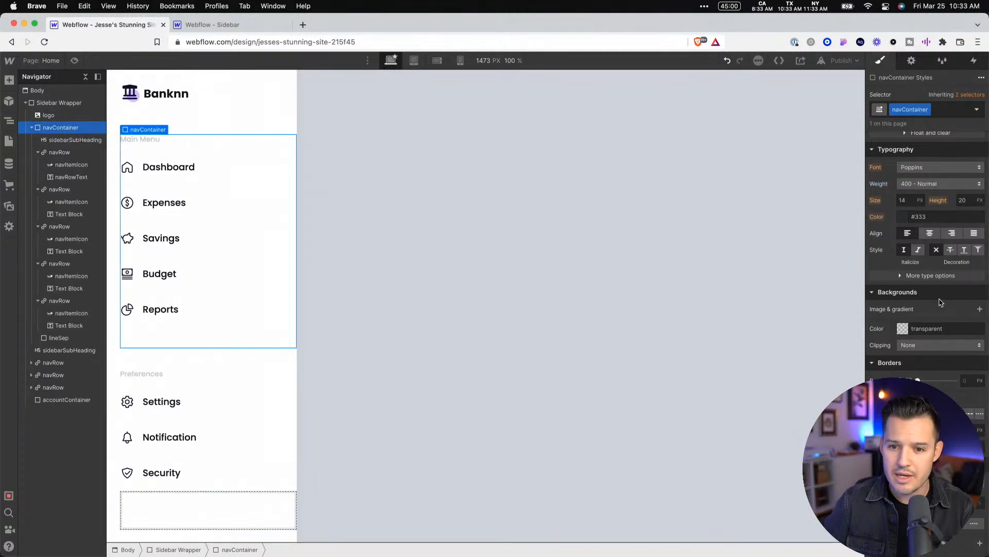
{"action": "scroll", "coordinate": [928, 217], "scroll_direction": "up", "scroll_amount": 8}
{"action": "left_click_drag", "start_coordinate": [928, 195], "coordinate": [928, 208]}
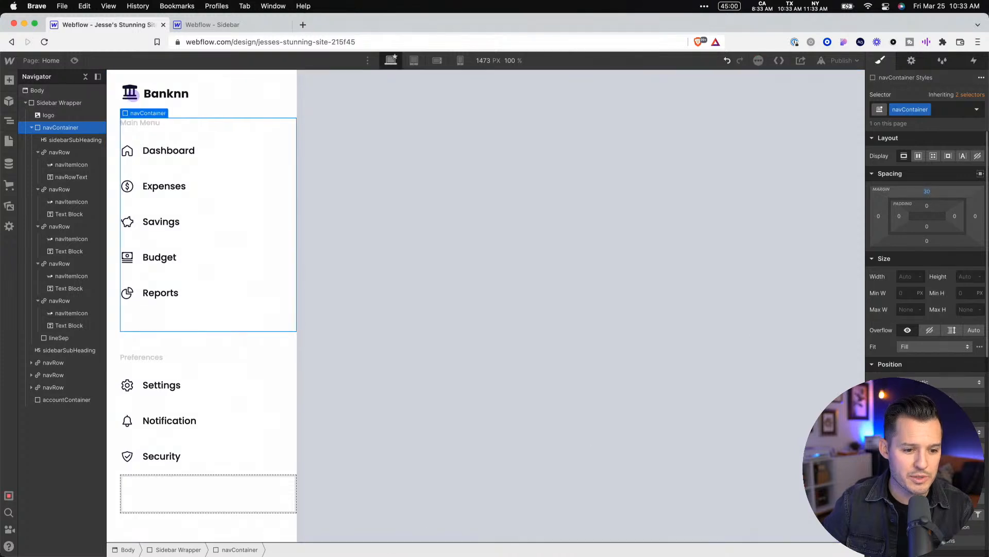
Give accountContainer a Fixed position anchored to the bottom-left corner of the page
{"action": "left_click", "coordinate": [231, 509]}
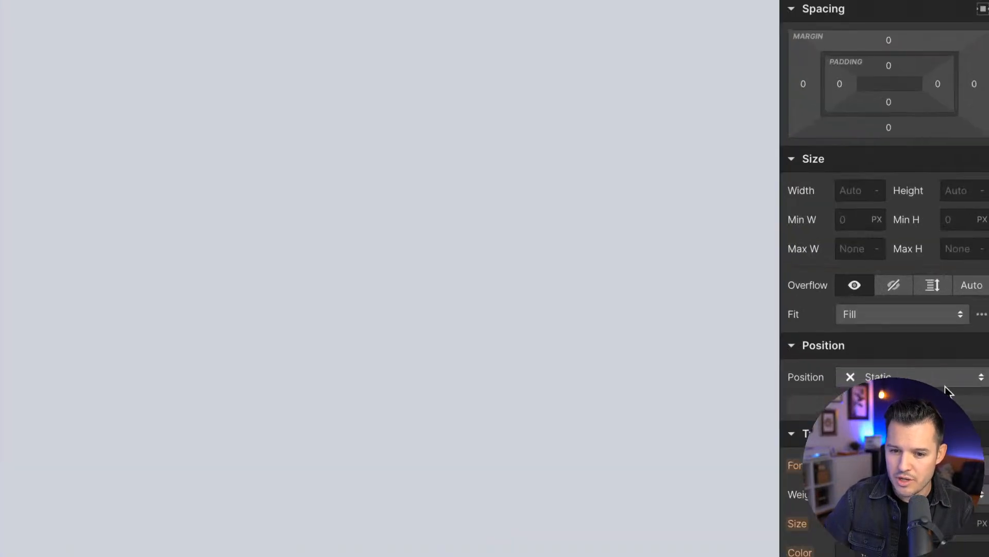
{"action": "left_click", "coordinate": [959, 385]}
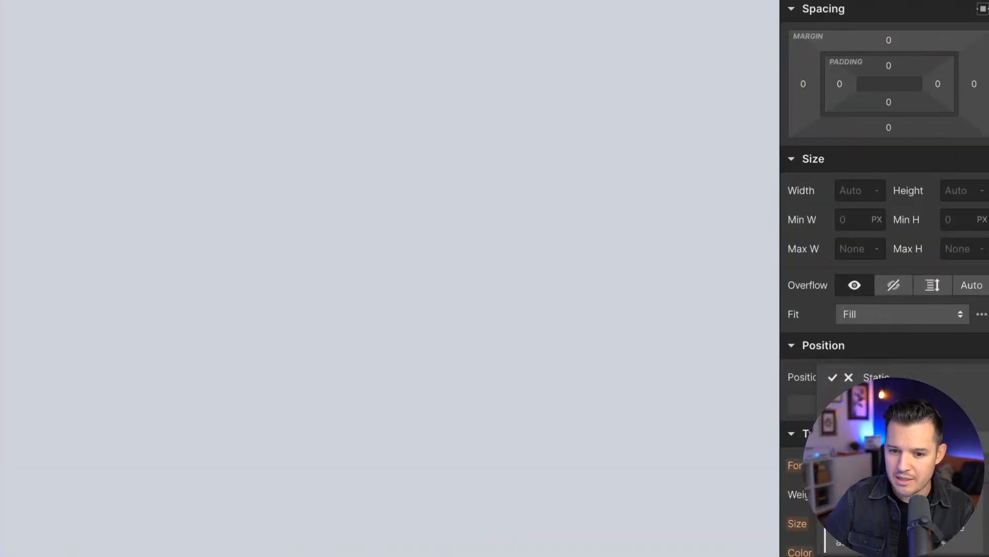
{"action": "left_click", "coordinate": [917, 442]}
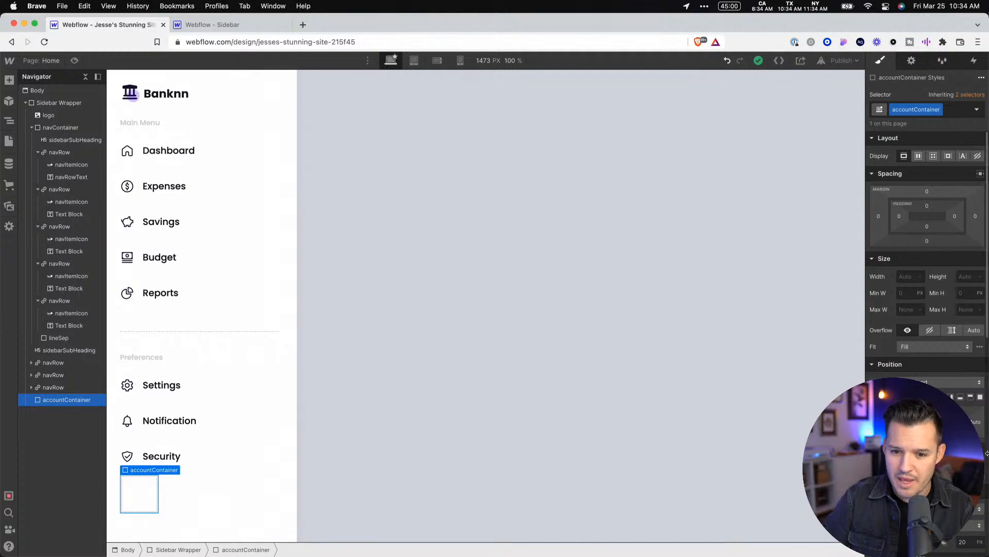
{"action": "left_click", "coordinate": [920, 396]}
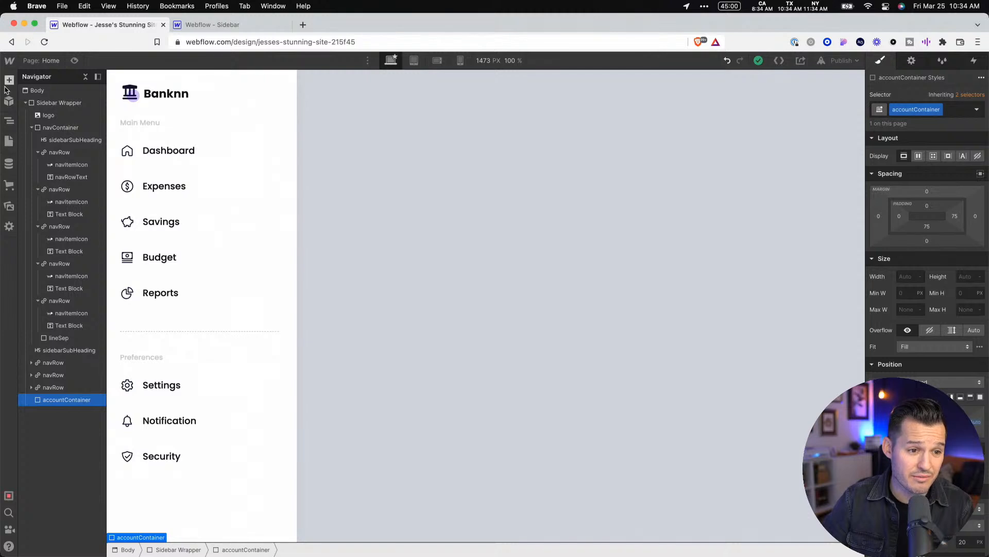
Upload avatar.png from the desktop to the site's assets
{"action": "left_click", "coordinate": [10, 207]}
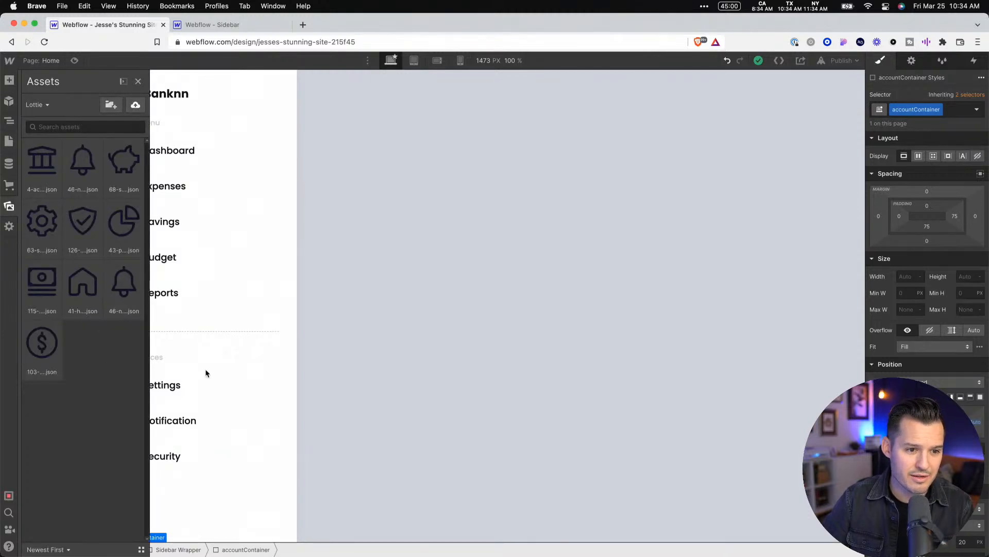
{"action": "left_click_drag", "start_coordinate": [988, 183], "coordinate": [910, 183]}
{"action": "left_click_drag", "start_coordinate": [956, 21], "coordinate": [68, 459]}
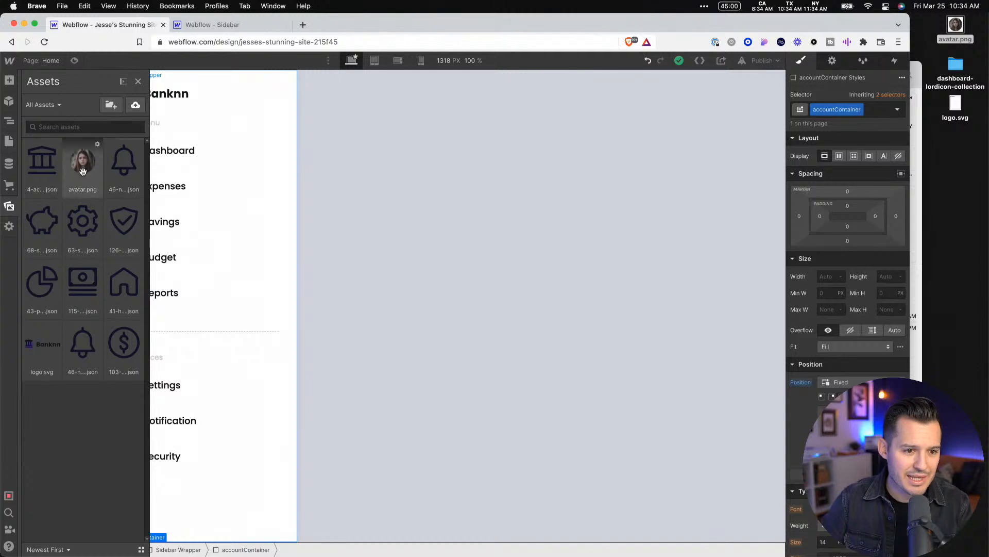
Place the avatar.png image in the sidebar, nest it inside accountContainer, and select that container
{"action": "left_click_drag", "start_coordinate": [83, 171], "coordinate": [186, 525]}
{"action": "left_click", "coordinate": [263, 325]}
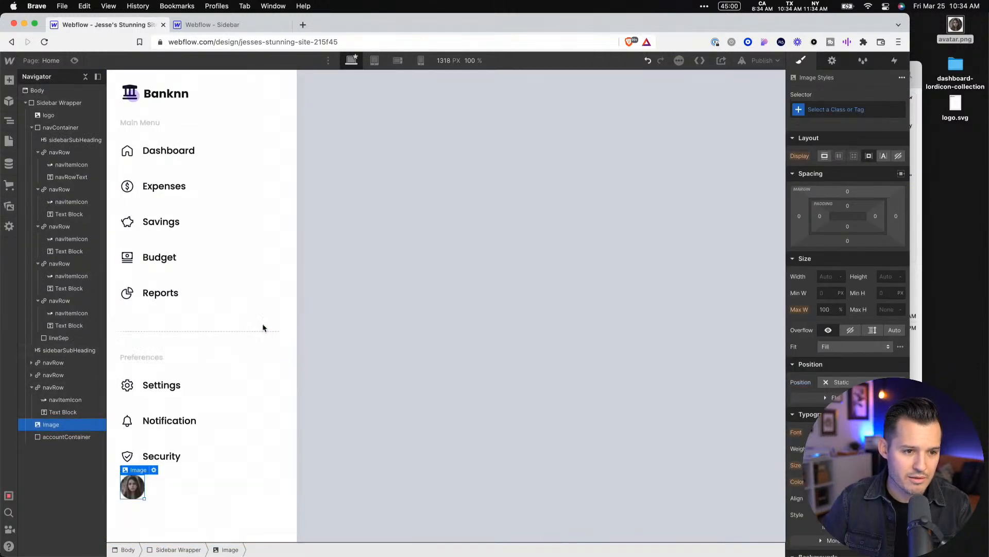
{"action": "mouse_move", "coordinate": [50, 424]}
{"action": "left_mouse_down"}
{"action": "mouse_move", "coordinate": [59, 437]}
{"action": "mouse_move", "coordinate": [67, 427]}
{"action": "left_mouse_up"}
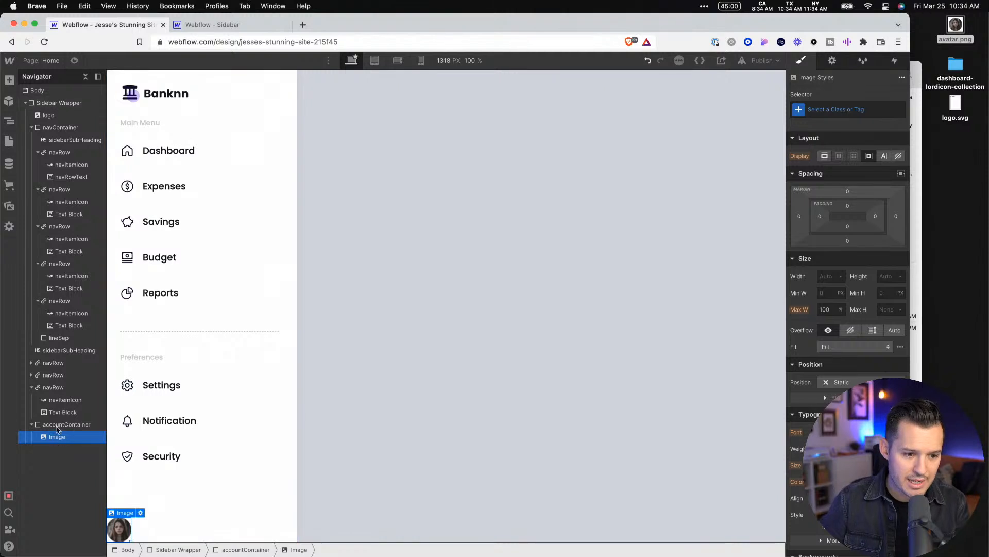
{"action": "left_click", "coordinate": [153, 526]}
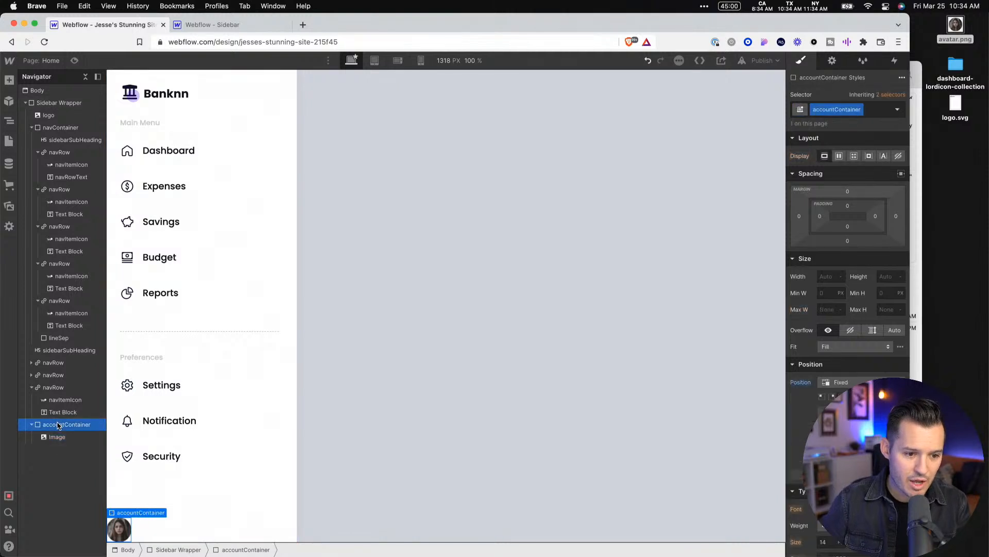
Set accountContainer's width to 100%
{"action": "left_click", "coordinate": [829, 277]}
{"action": "type", "text": "100"}
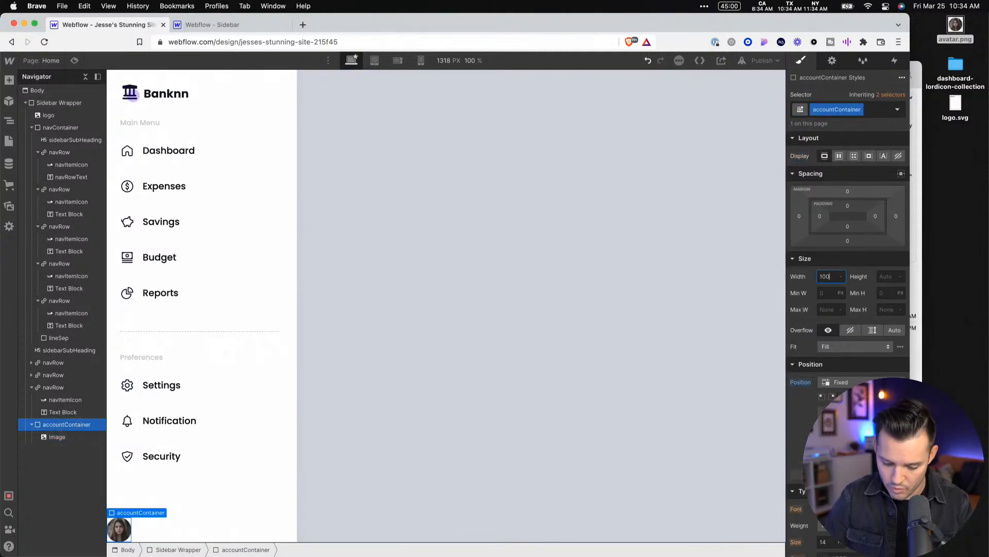
{"action": "type", "text": "%"}
{"action": "key", "text": "Tab"}
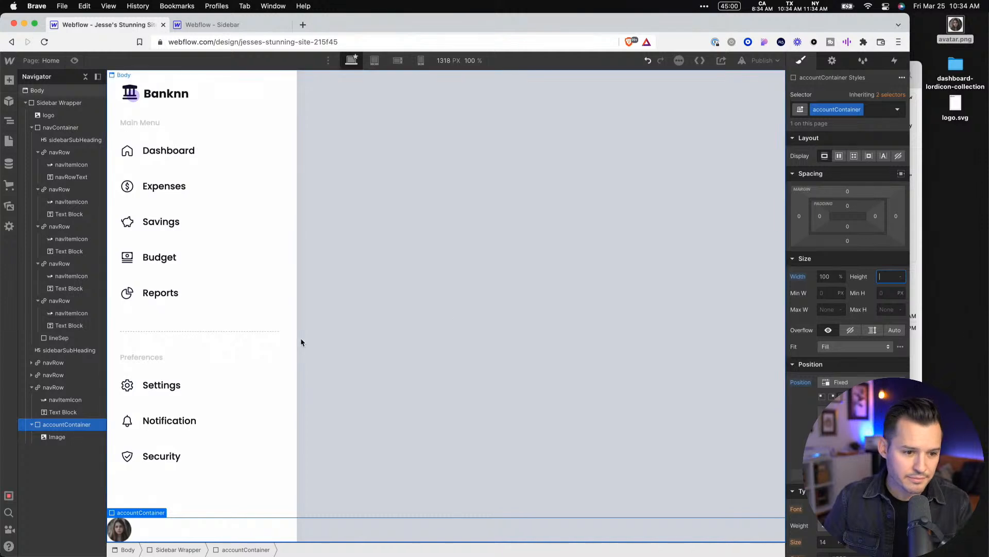
Collapse the expanded navRow and navContainer branches of the element tree under Sidebar Wrapper
{"action": "left_click", "coordinate": [32, 387]}
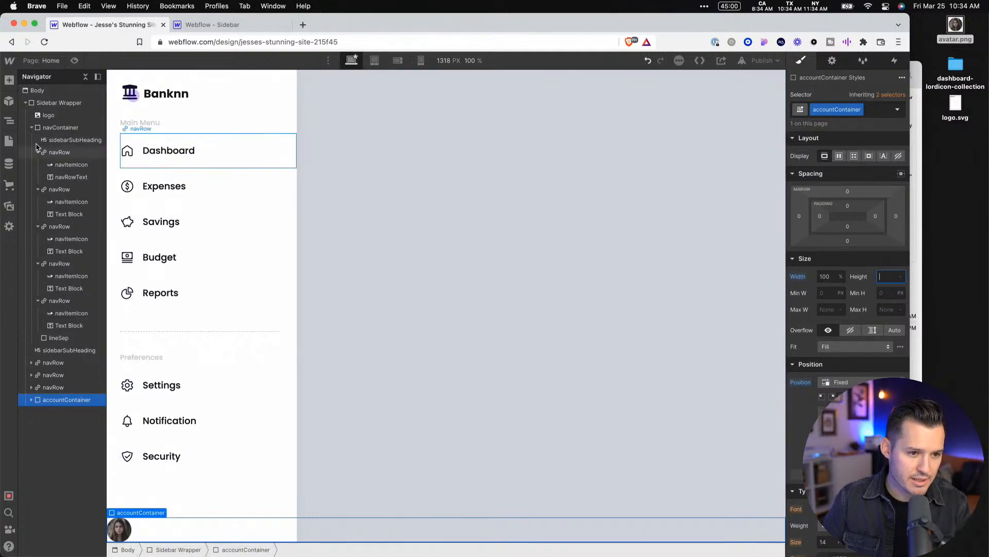
{"action": "left_click", "coordinate": [86, 78]}
{"action": "left_click", "coordinate": [85, 79]}
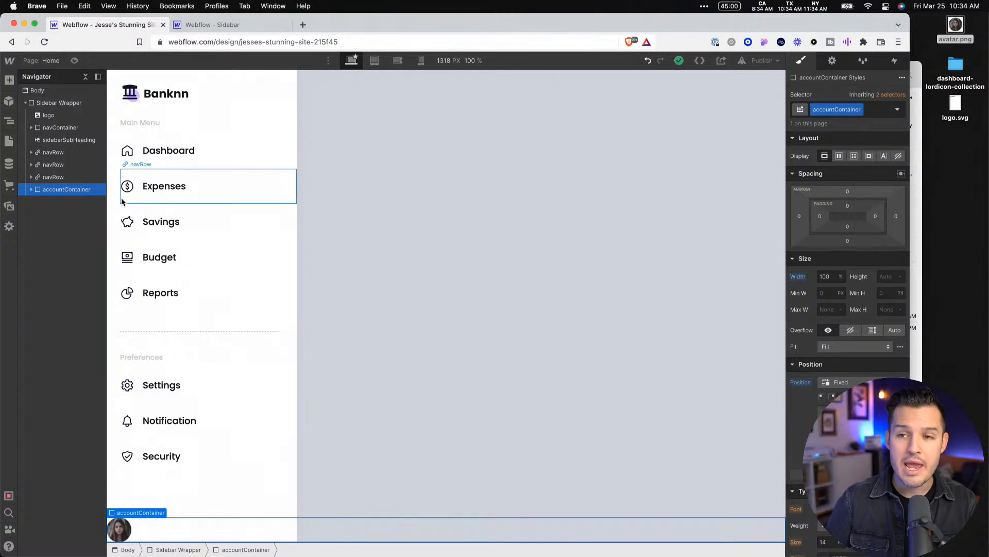
Try changing the Sidebar Wrapper's position setting to Relative
{"action": "left_click", "coordinate": [60, 104]}
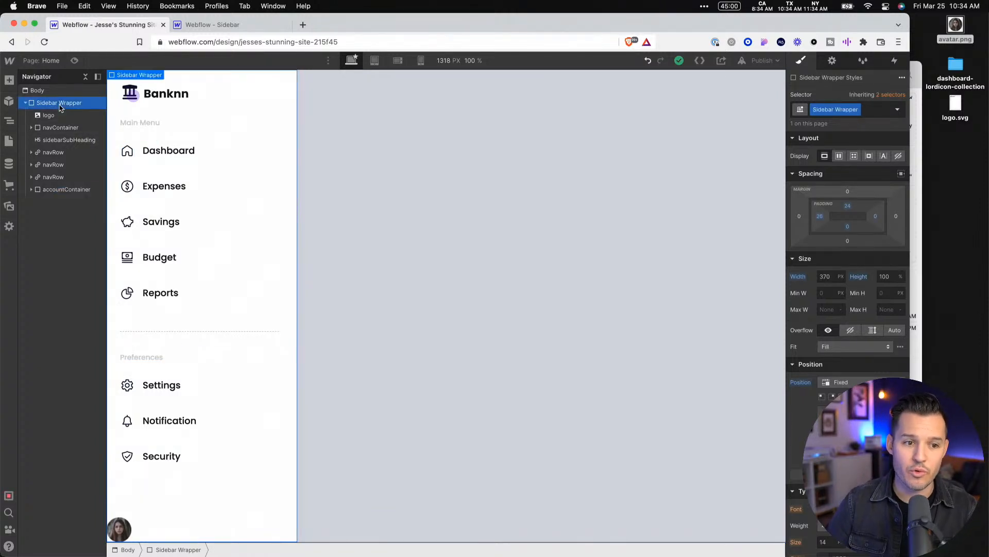
{"action": "left_click", "coordinate": [859, 382]}
{"action": "left_click", "coordinate": [855, 359]}
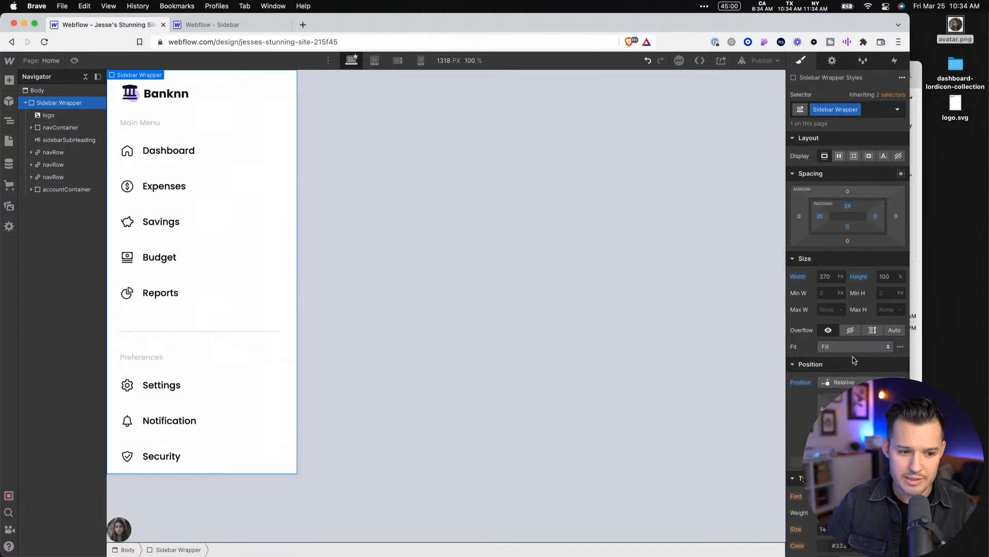
{"action": "left_click", "coordinate": [508, 387]}
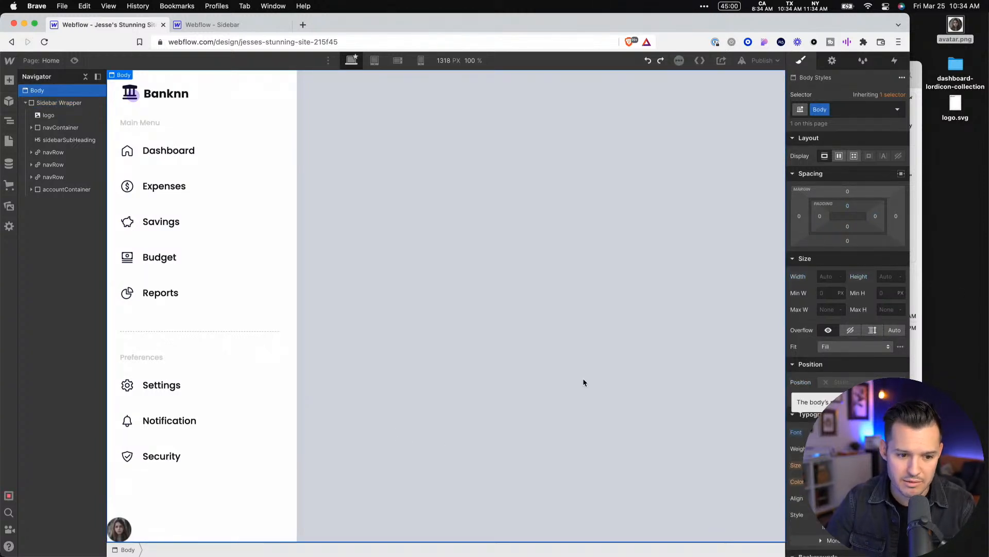
Try moving accountContainer directly below the logo in the element hierarchy, and undo the move
{"action": "left_click", "coordinate": [177, 528]}
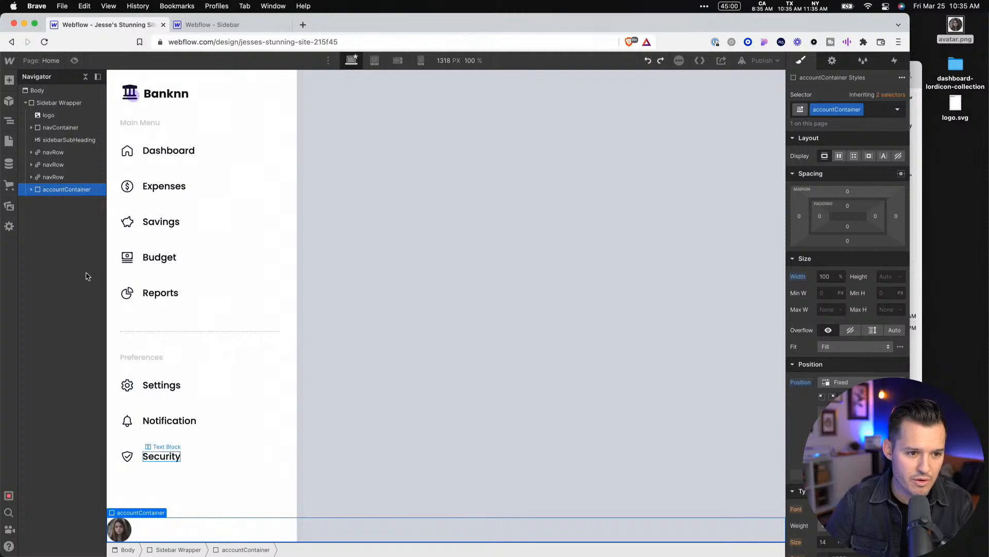
{"action": "left_click_drag", "start_coordinate": [44, 195], "coordinate": [45, 126]}
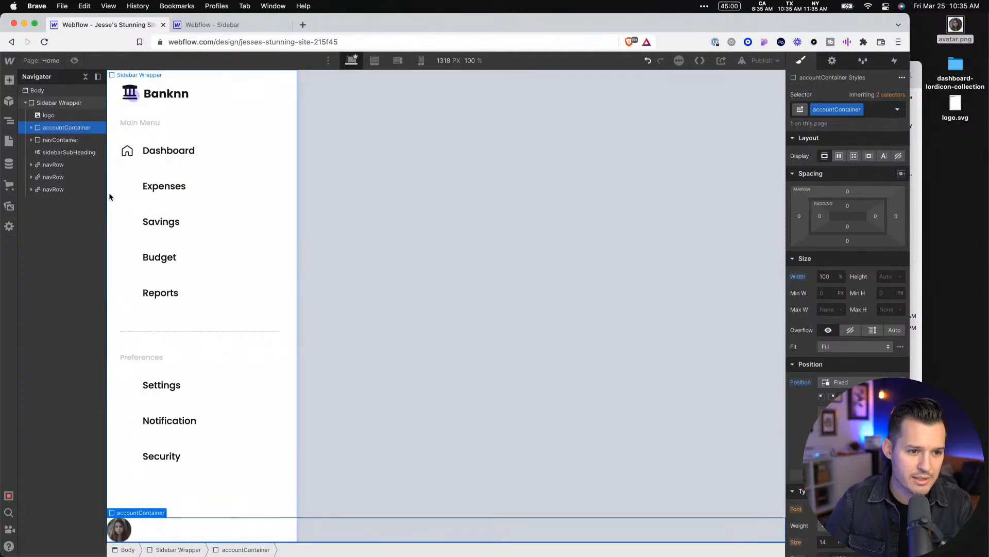
{"action": "key", "text": "super+z"}
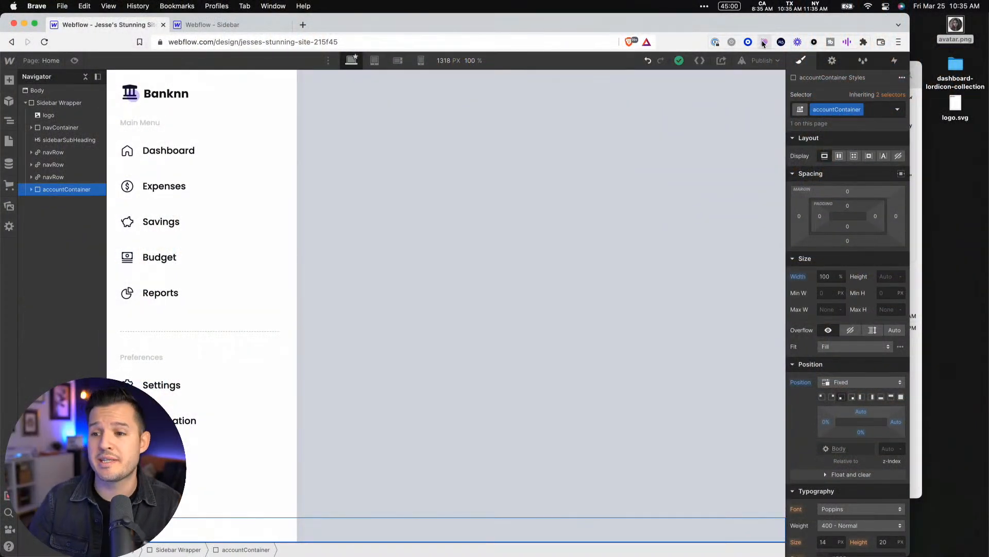
Open Dribbble in a new browser tab and run the "Show me the styles!" extension on its page
{"action": "left_click", "coordinate": [303, 25]}
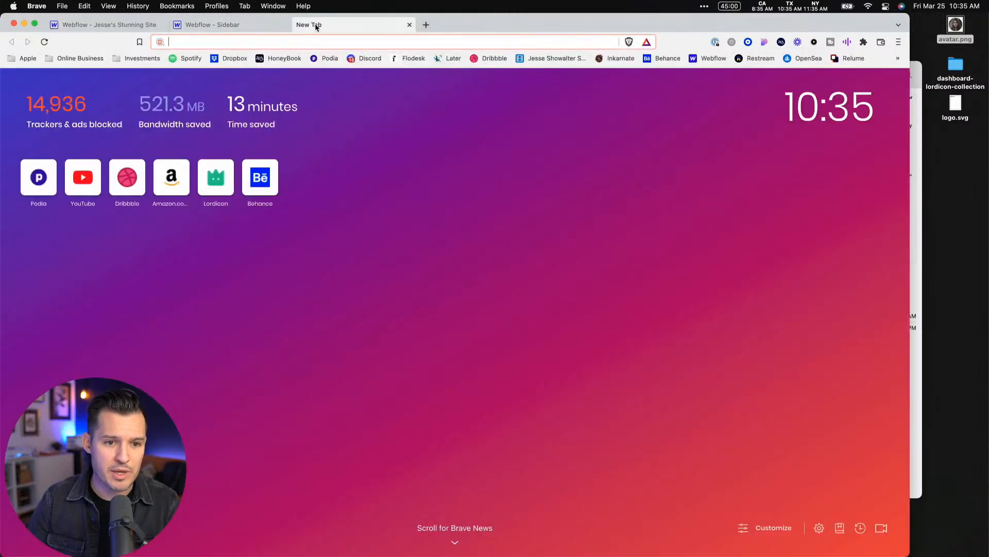
{"action": "left_click", "coordinate": [489, 60]}
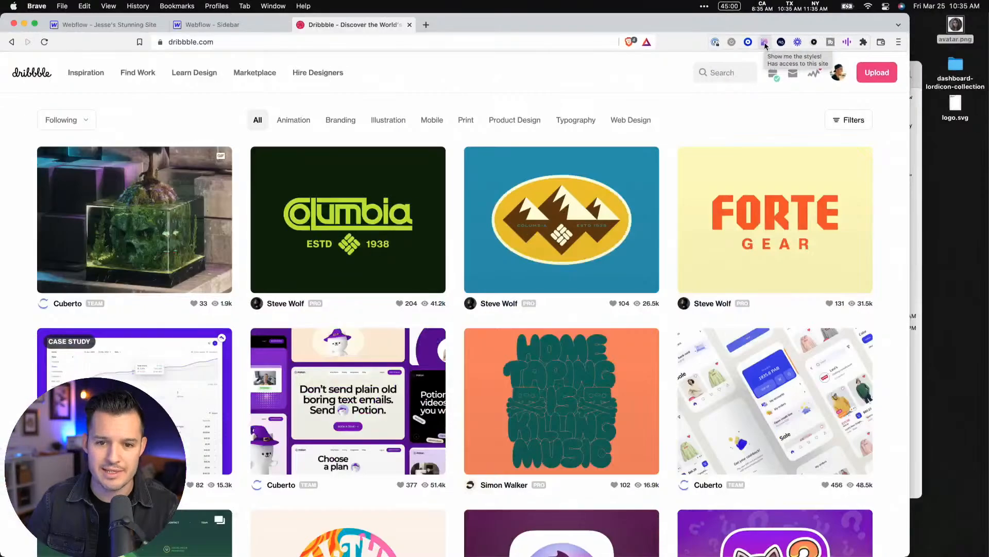
{"action": "left_click", "coordinate": [765, 44]}
{"action": "key", "text": "ctrl+alt+Return"}
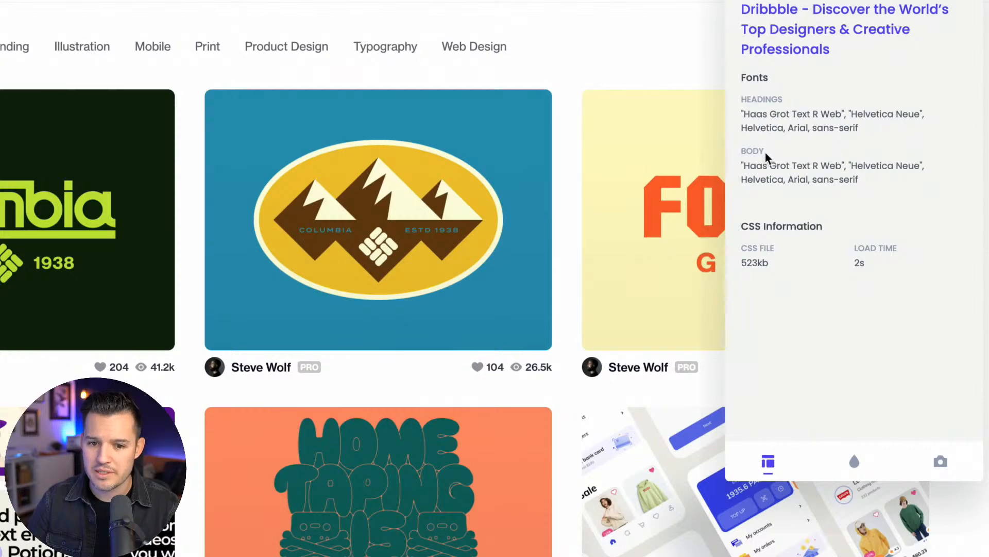
Examine the colors and image assets the extension extracted from the Dribbble page, and close the extension
{"action": "left_click", "coordinate": [854, 460]}
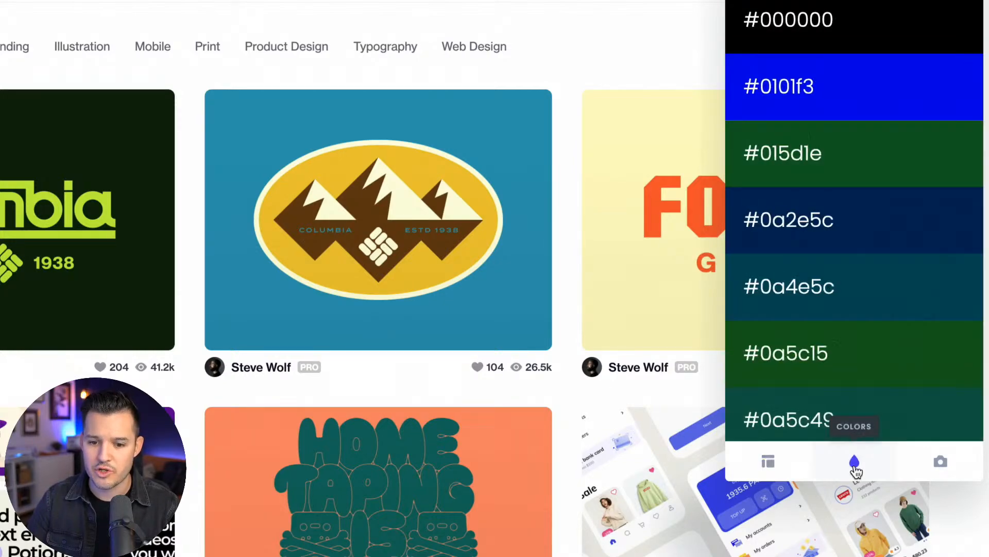
{"action": "scroll", "coordinate": [874, 67], "scroll_direction": "down", "scroll_amount": 10}
{"action": "scroll", "coordinate": [878, 76], "scroll_direction": "up", "scroll_amount": 15}
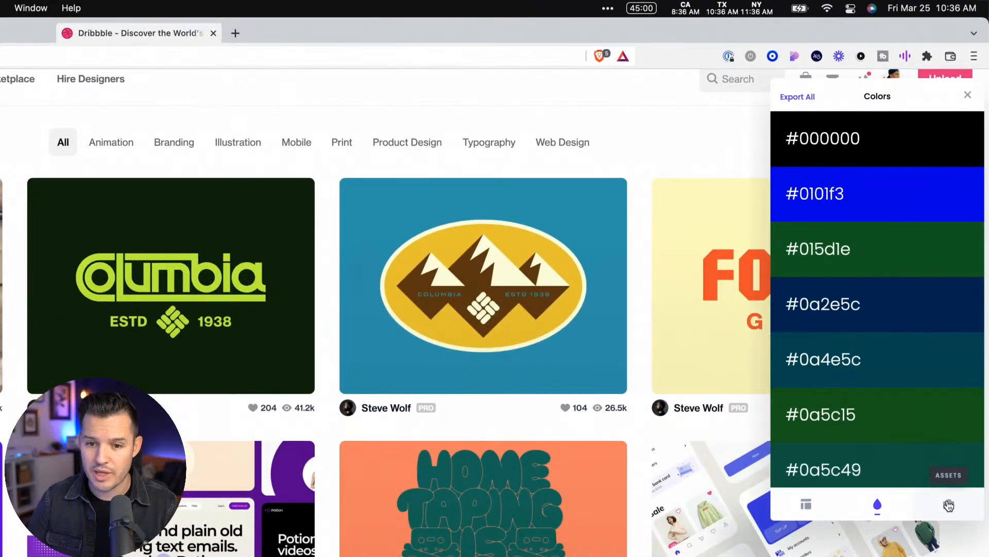
{"action": "left_click", "coordinate": [949, 504]}
{"action": "scroll", "coordinate": [938, 252], "scroll_direction": "down", "scroll_amount": 5}
{"action": "scroll", "coordinate": [938, 251], "scroll_direction": "down", "scroll_amount": 8}
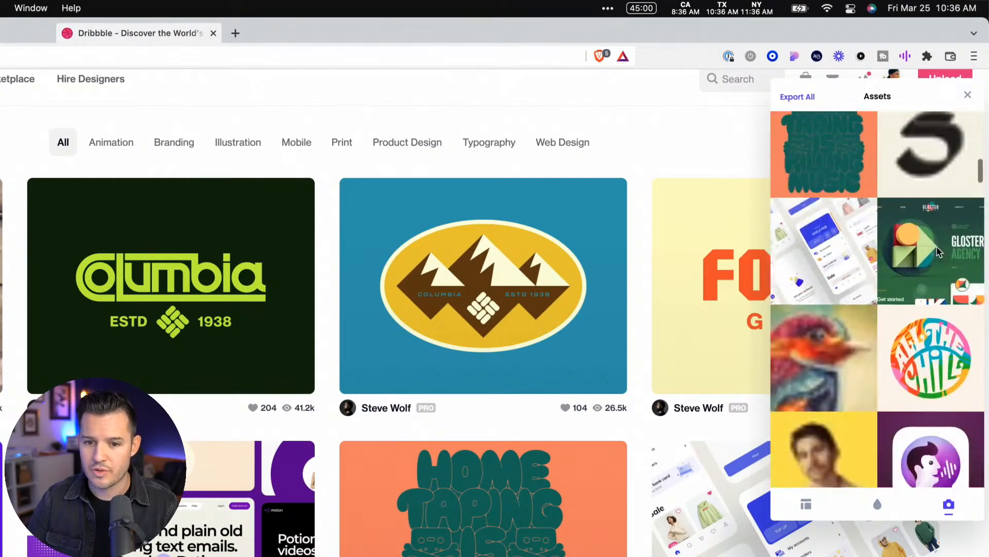
{"action": "mouse_move", "coordinate": [923, 208]}
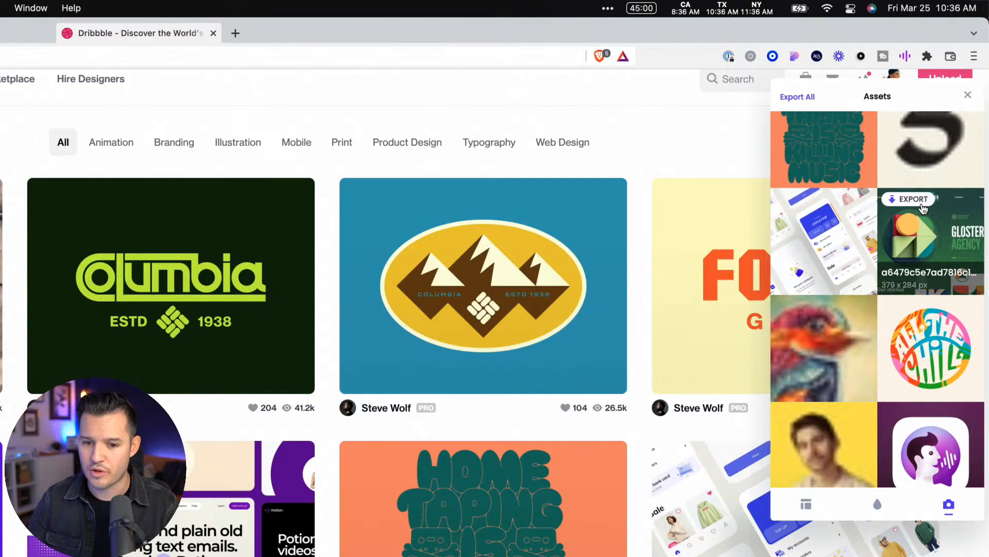
{"action": "scroll", "coordinate": [923, 208], "scroll_direction": "down", "scroll_amount": 10}
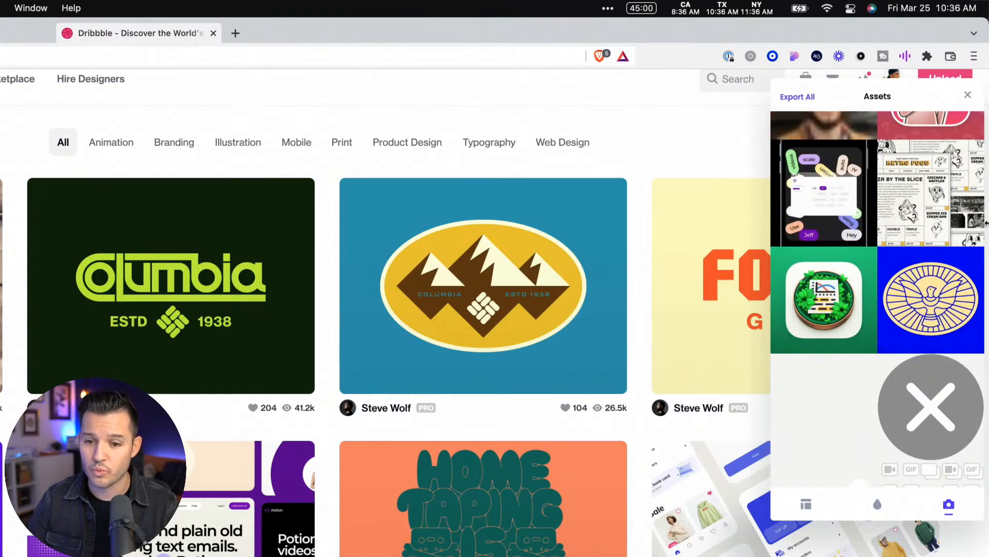
{"action": "left_click", "coordinate": [968, 95]}
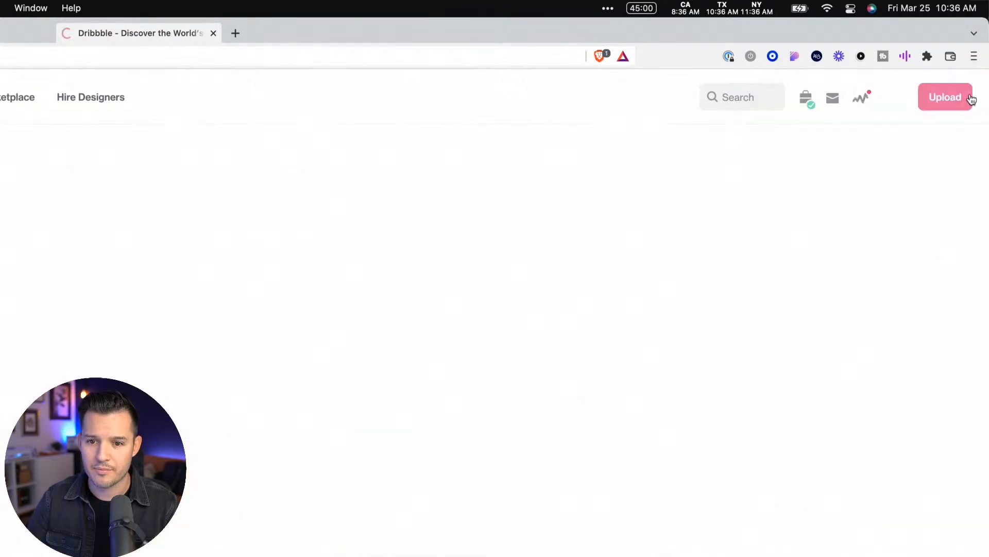
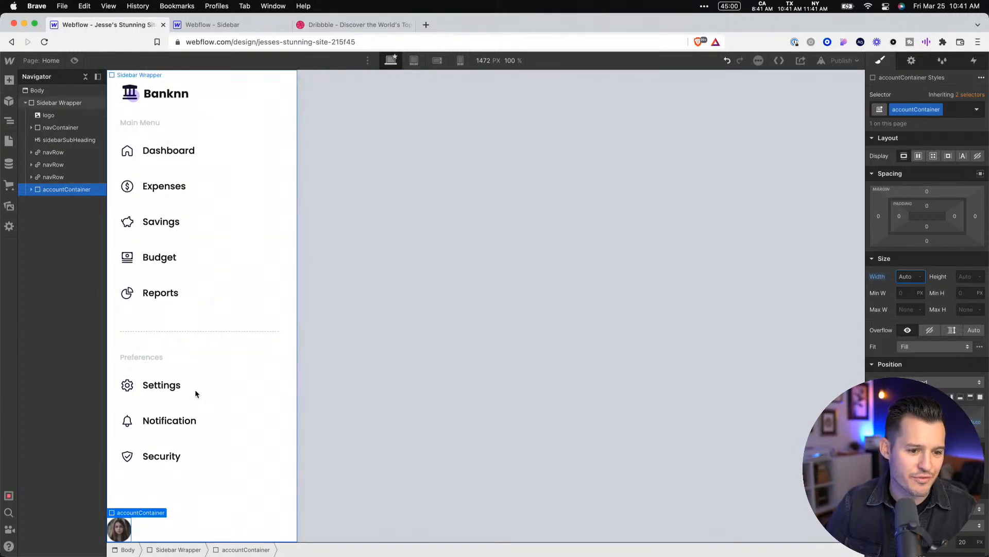
Copy the Notification text block into accountContainer after the avatar image and set the container's display to Flex
{"action": "left_click", "coordinate": [181, 426]}
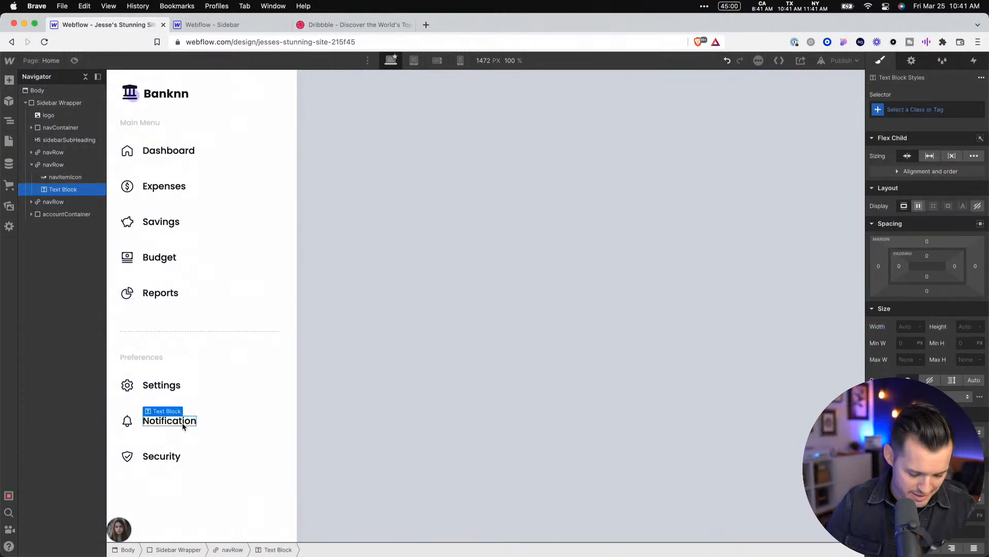
{"action": "left_click", "coordinate": [119, 528]}
{"action": "key", "text": "super+v"}
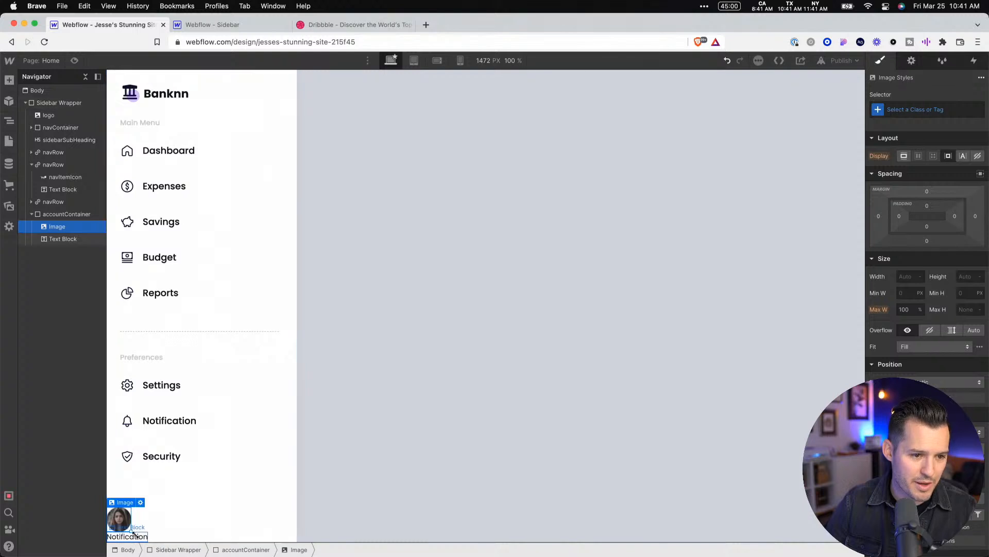
{"action": "left_click", "coordinate": [67, 214]}
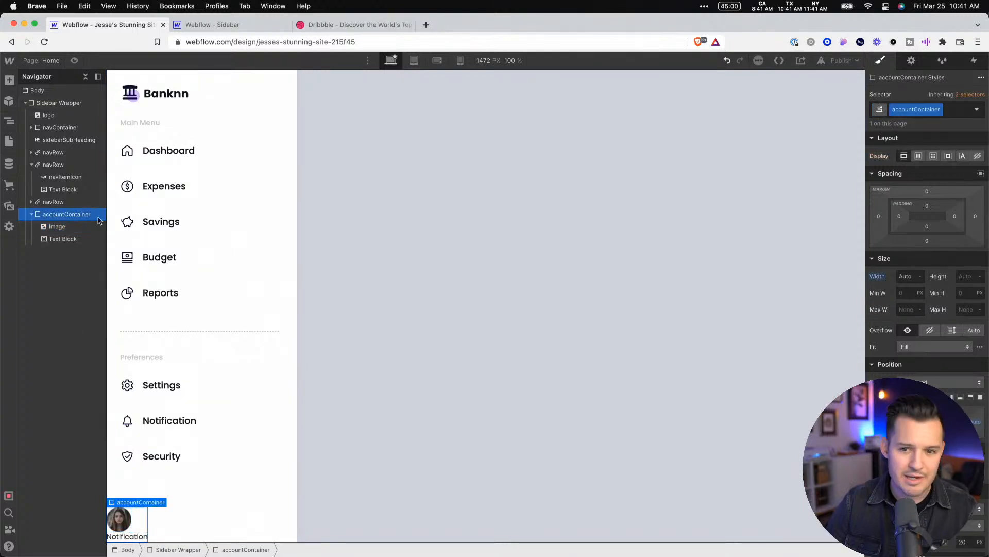
{"action": "left_click", "coordinate": [920, 160]}
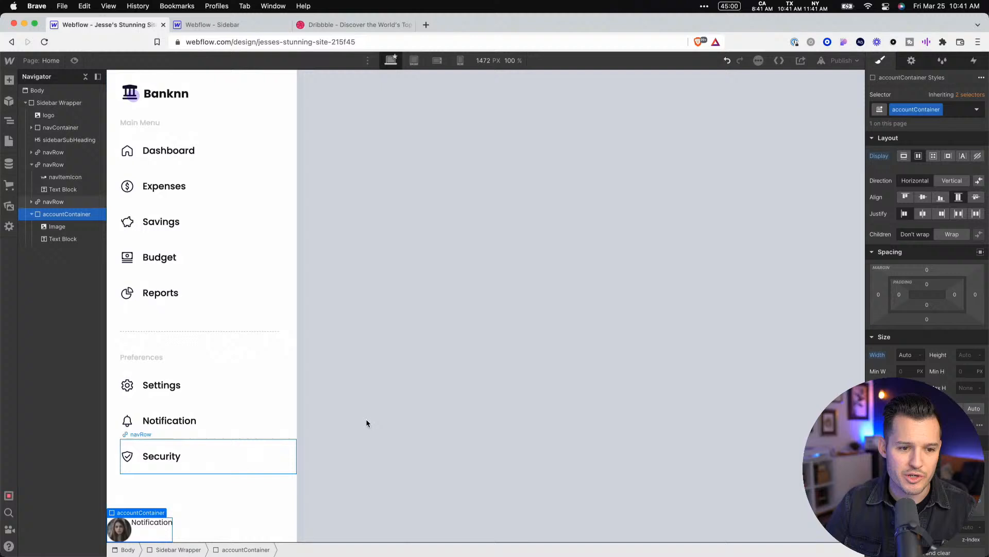
Set the Sidebar Wrapper's bottom padding to 24 px and accountContainer's padding to 16 px on all sides
{"action": "left_click", "coordinate": [380, 417]}
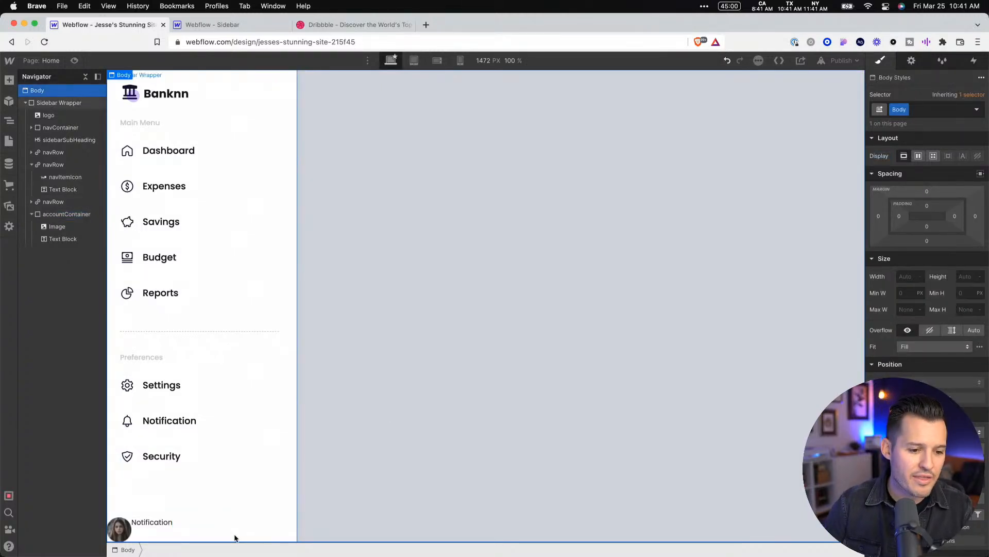
{"action": "left_click", "coordinate": [278, 518]}
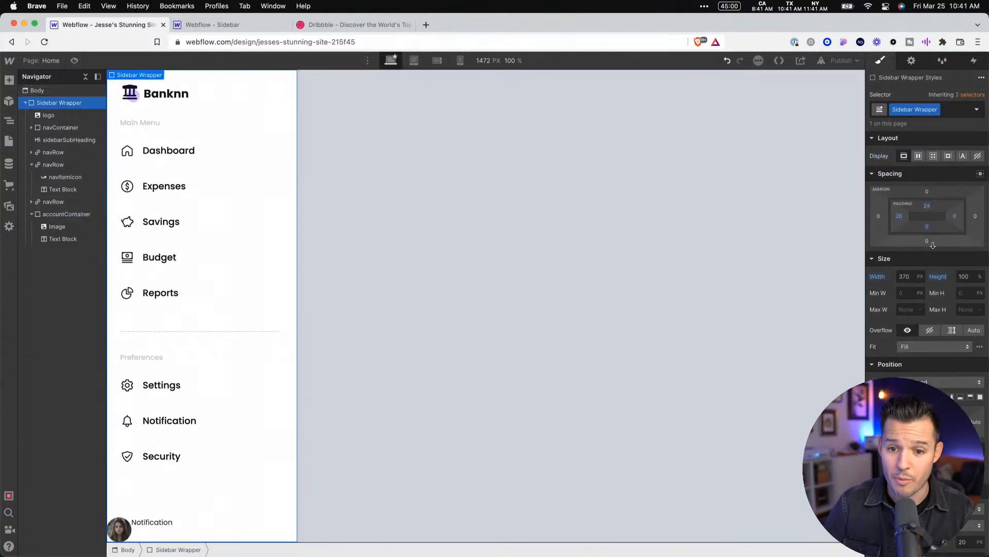
{"action": "mouse_move", "coordinate": [928, 227]}
{"action": "left_mouse_down"}
{"action": "mouse_move", "coordinate": [933, 210]}
{"action": "mouse_move", "coordinate": [933, 220]}
{"action": "left_mouse_up"}
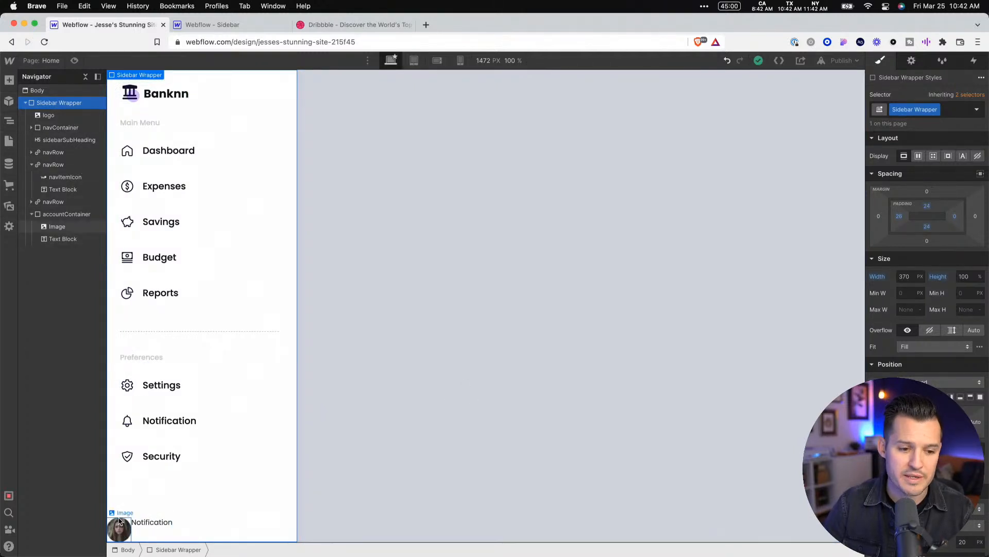
{"action": "left_click", "coordinate": [65, 214]}
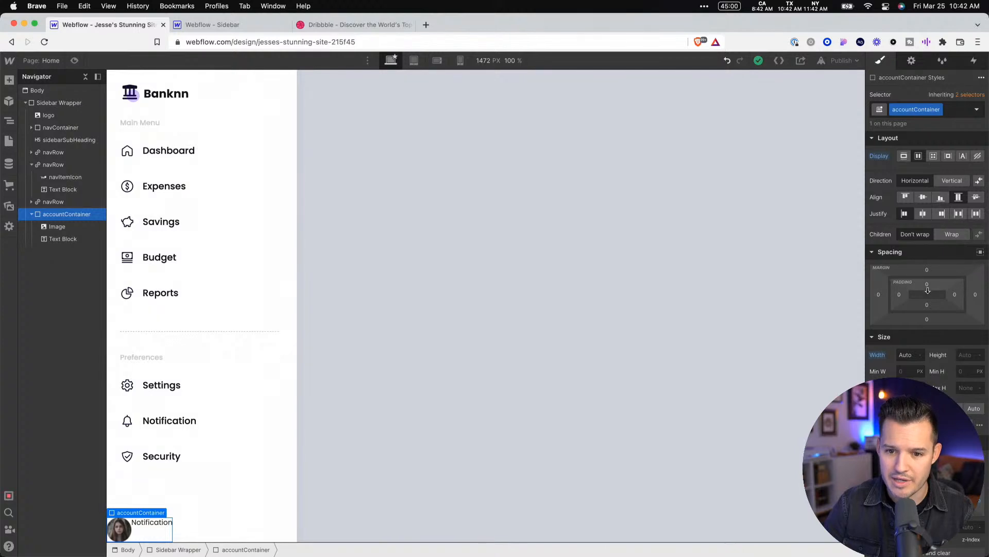
{"action": "mouse_move", "coordinate": [930, 284]}
{"action": "left_mouse_down"}
{"action": "mouse_move", "coordinate": [931, 295]}
{"action": "mouse_move", "coordinate": [932, 284]}
{"action": "left_mouse_up"}
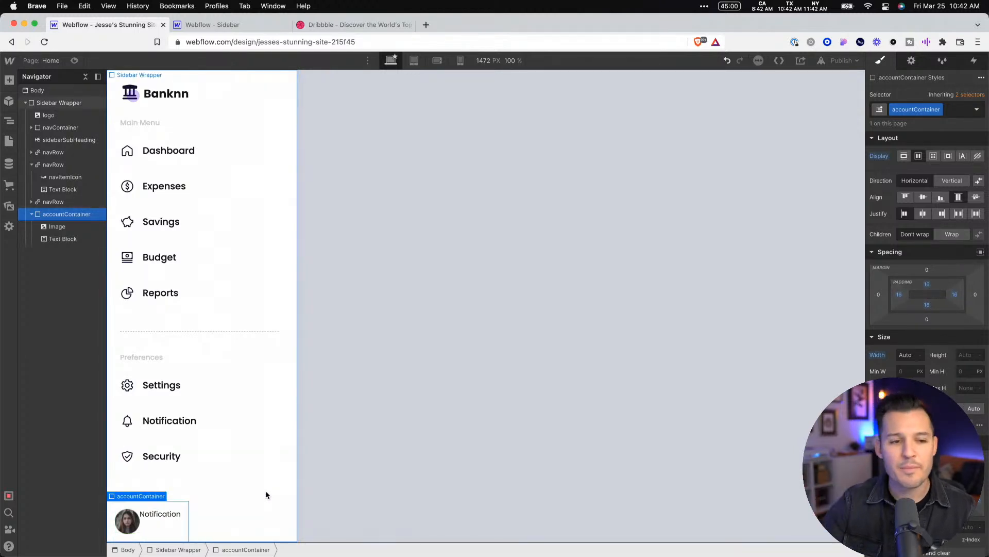
Select the Dashboard navRow, preview the page to check how the link behaves on hover, and return to editing
{"action": "left_click", "coordinate": [254, 149]}
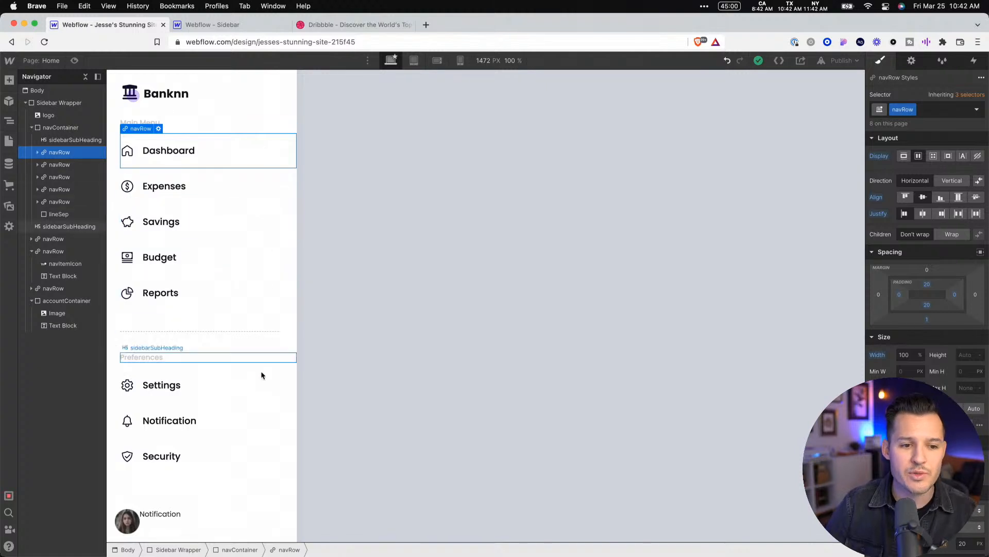
{"action": "left_click", "coordinate": [75, 61]}
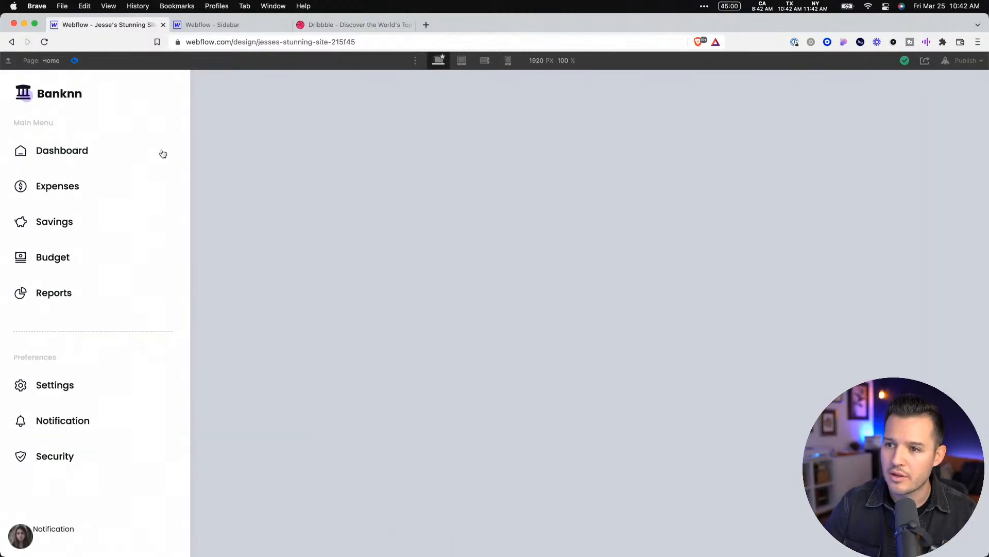
{"action": "left_click", "coordinate": [75, 61]}
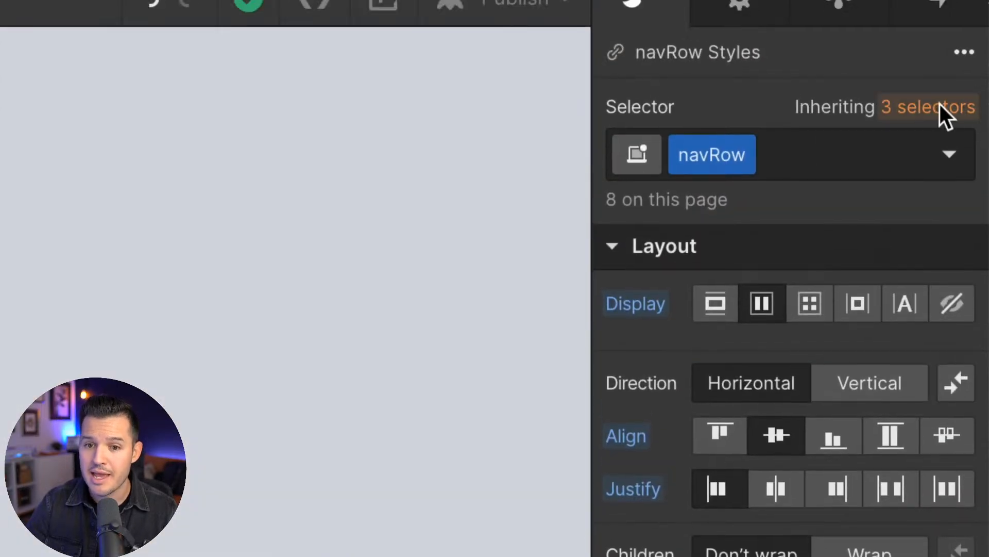
Review which selectors navRow inherits from and switch its styling to the Hover state
{"action": "left_click", "coordinate": [934, 48]}
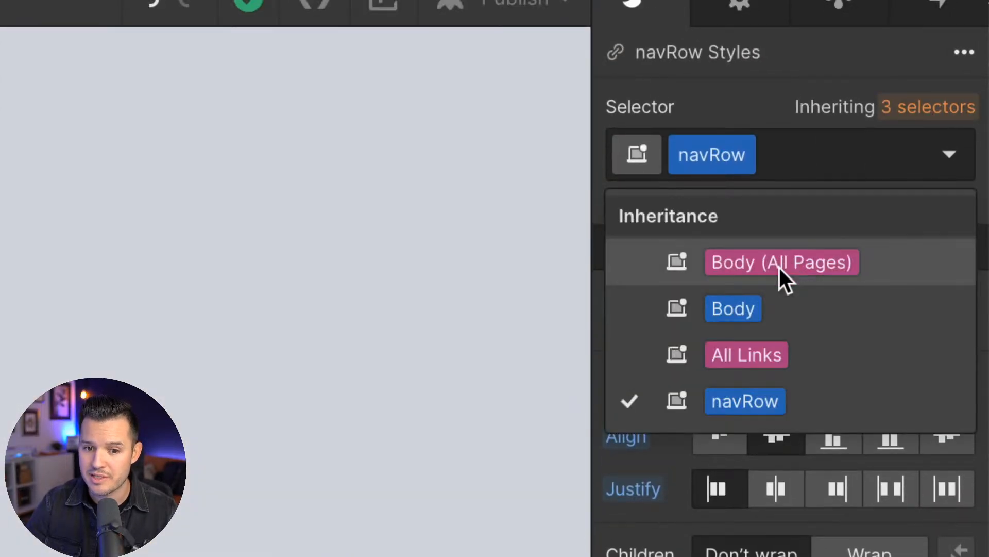
{"action": "left_click", "coordinate": [923, 110]}
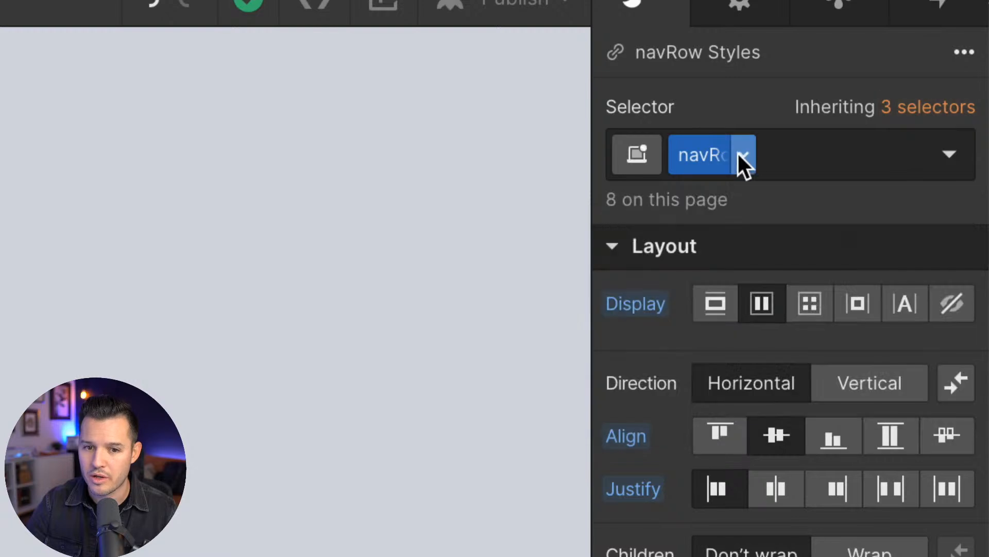
{"action": "left_click", "coordinate": [961, 155]}
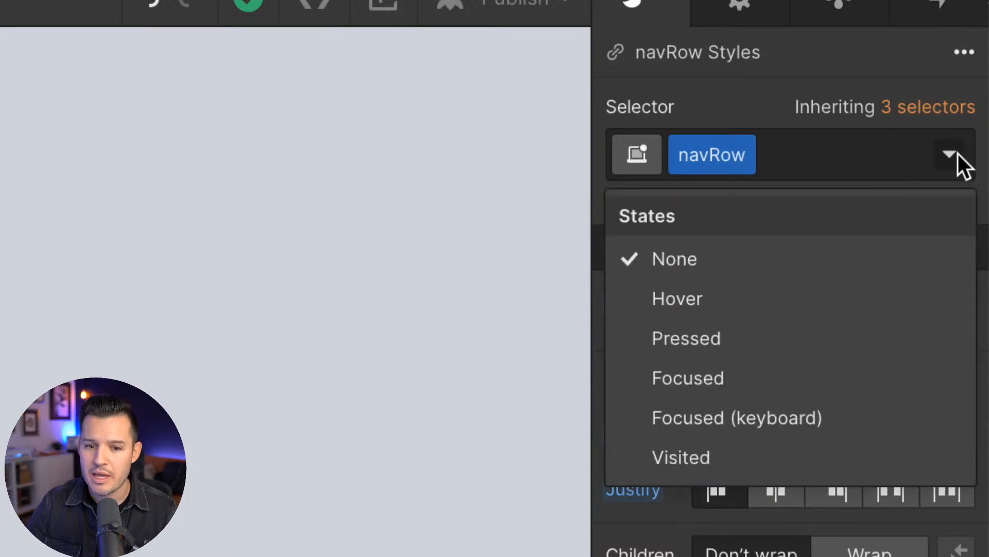
{"action": "left_click", "coordinate": [720, 296]}
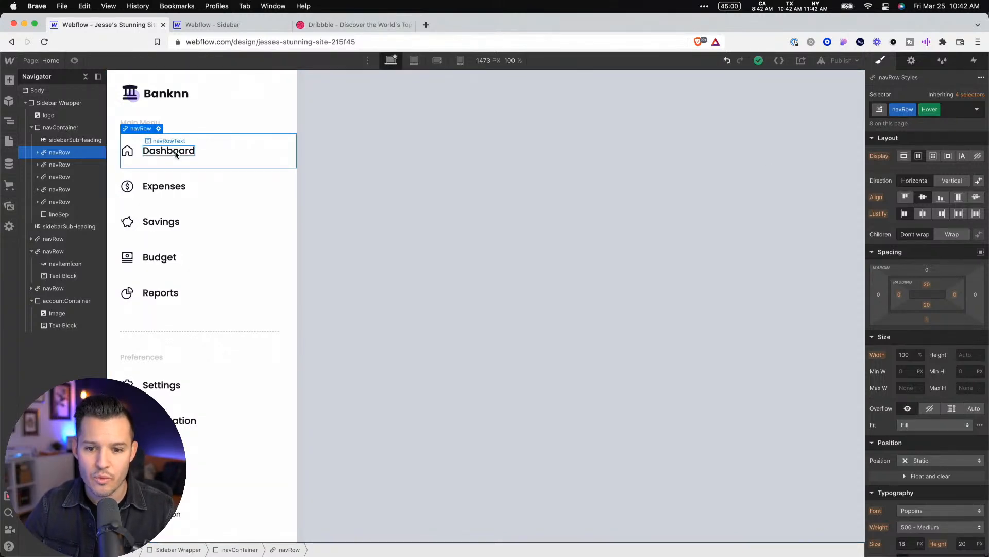
{"action": "scroll", "coordinate": [918, 361], "scroll_direction": "down", "scroll_amount": 5}
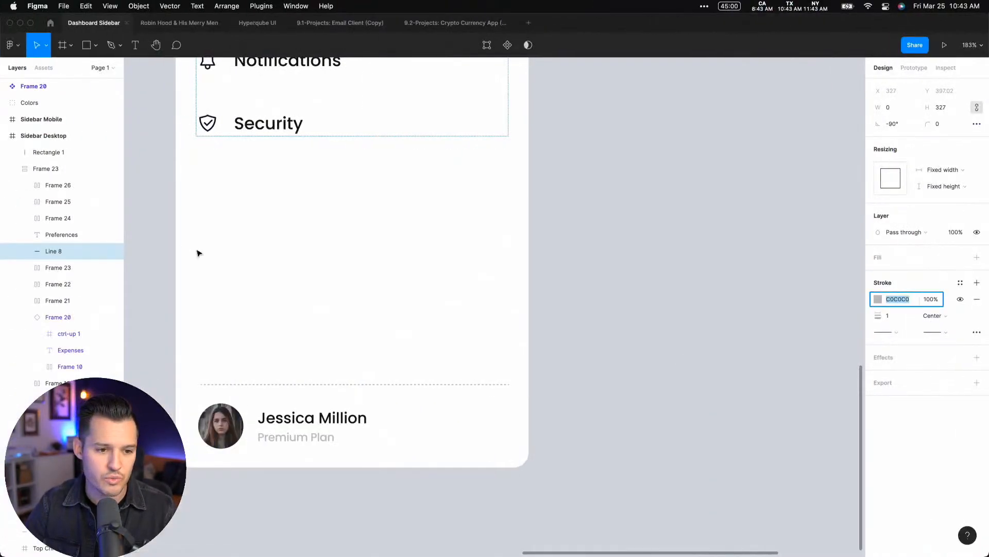
Switch to Figma and copy the fill hex value 4E00F2 from the Dashboard text in the sidebar design
{"action": "scroll", "coordinate": [232, 222], "scroll_direction": "up", "scroll_amount": 10}
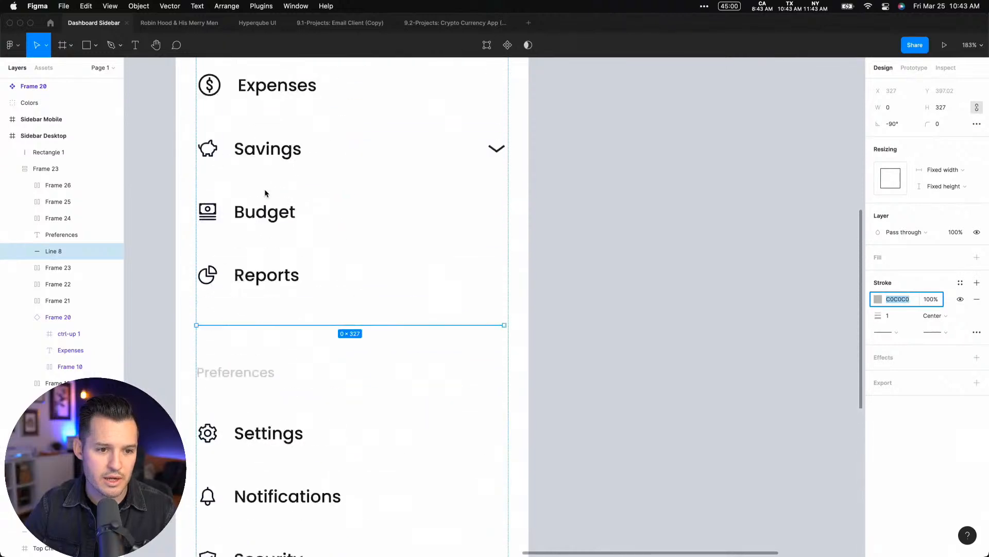
{"action": "scroll", "coordinate": [265, 194], "scroll_direction": "up", "scroll_amount": 8}
{"action": "left_click", "coordinate": [335, 291]}
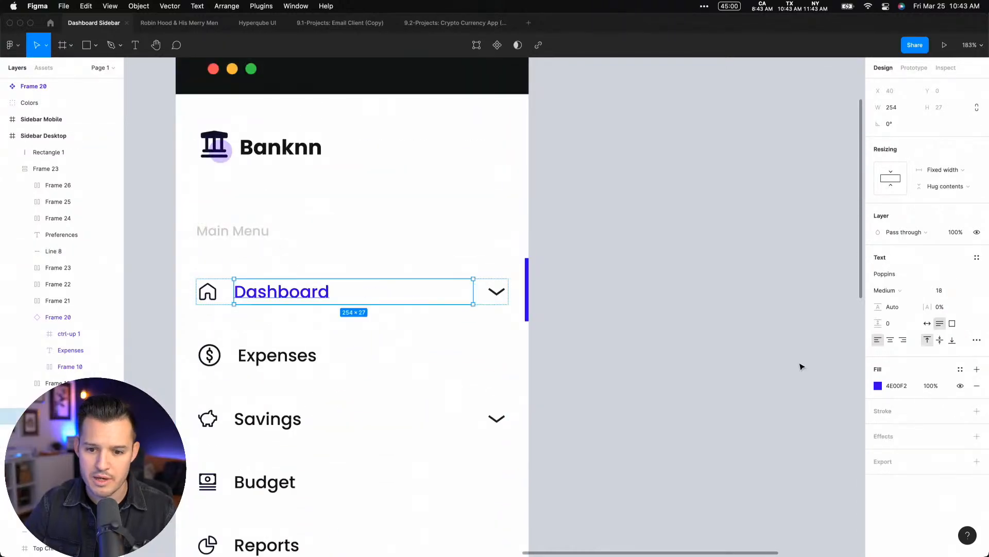
{"action": "left_click", "coordinate": [896, 386]}
{"action": "key", "text": "super+c"}
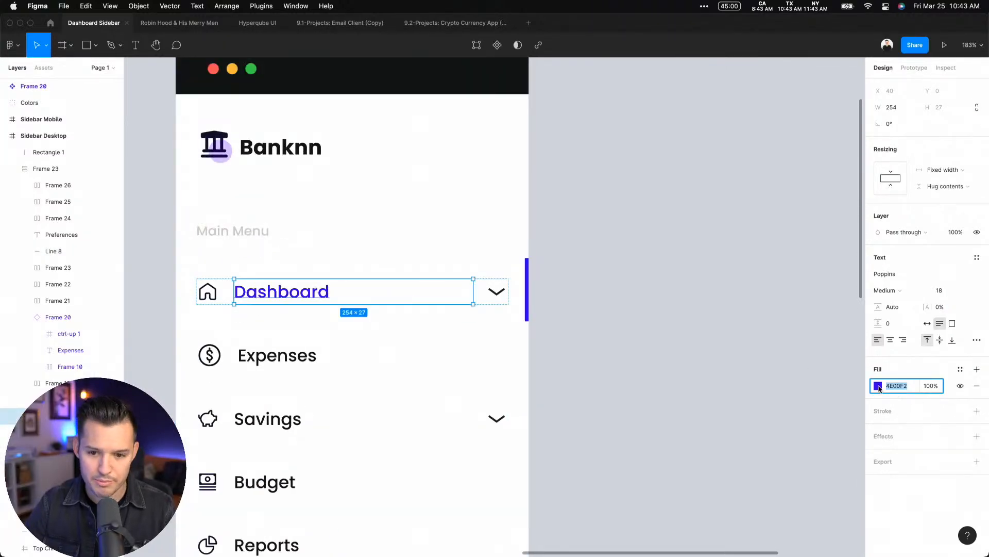
Back in Webflow, set navRow's hover text color to #4e00f2 and save it as a swatch named Blue
{"action": "key", "text": "super+Tab"}
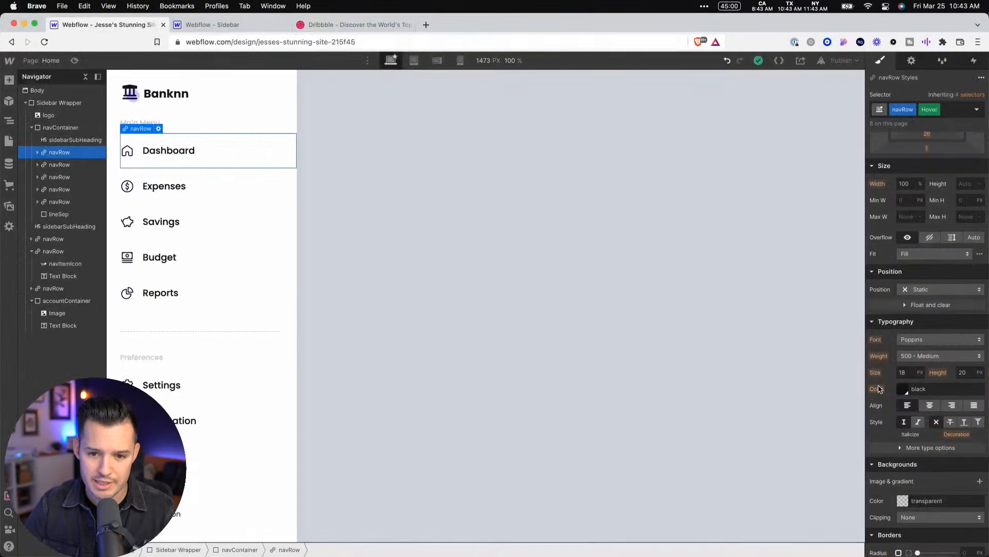
{"action": "left_click", "coordinate": [905, 389]}
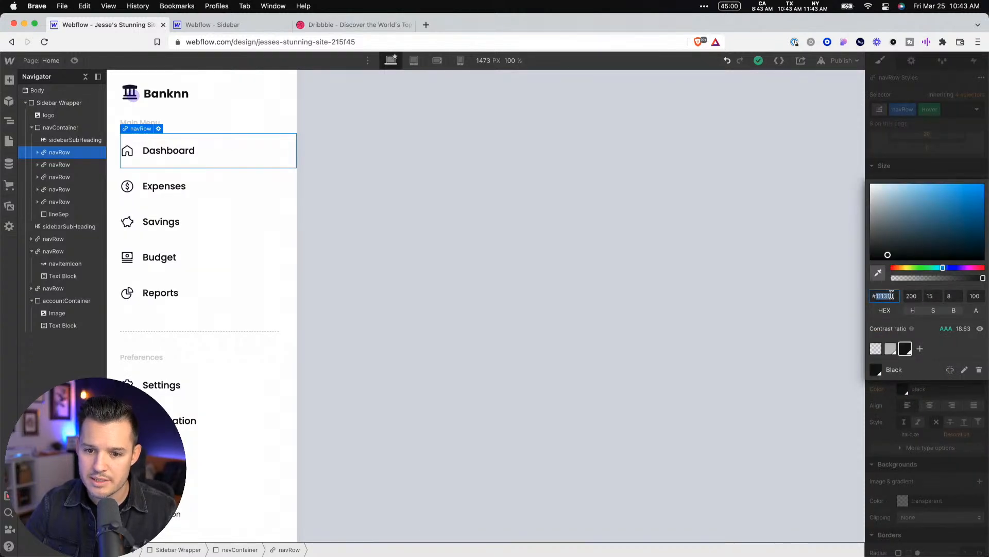
{"action": "key", "text": "Tab"}
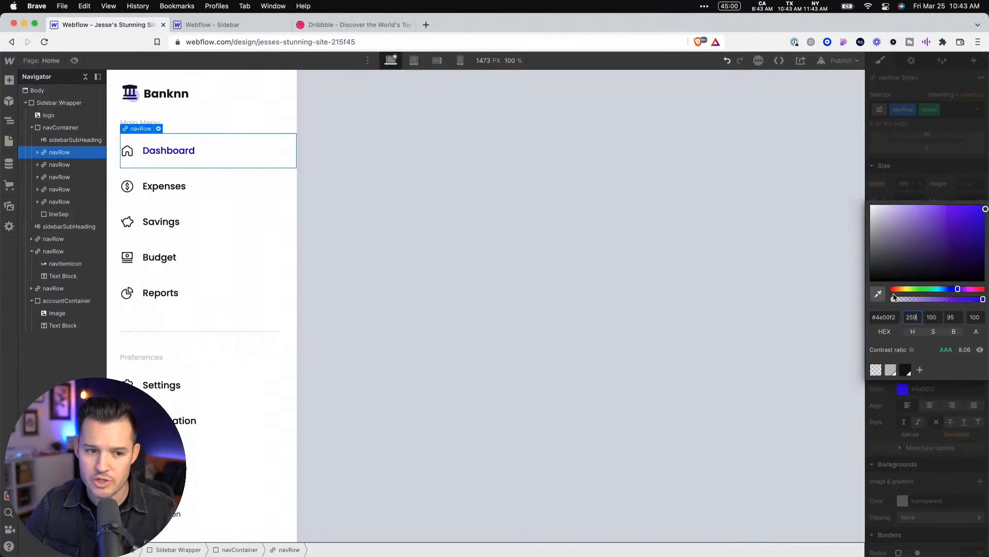
{"action": "left_click", "coordinate": [920, 371]}
{"action": "left_click", "coordinate": [972, 371]}
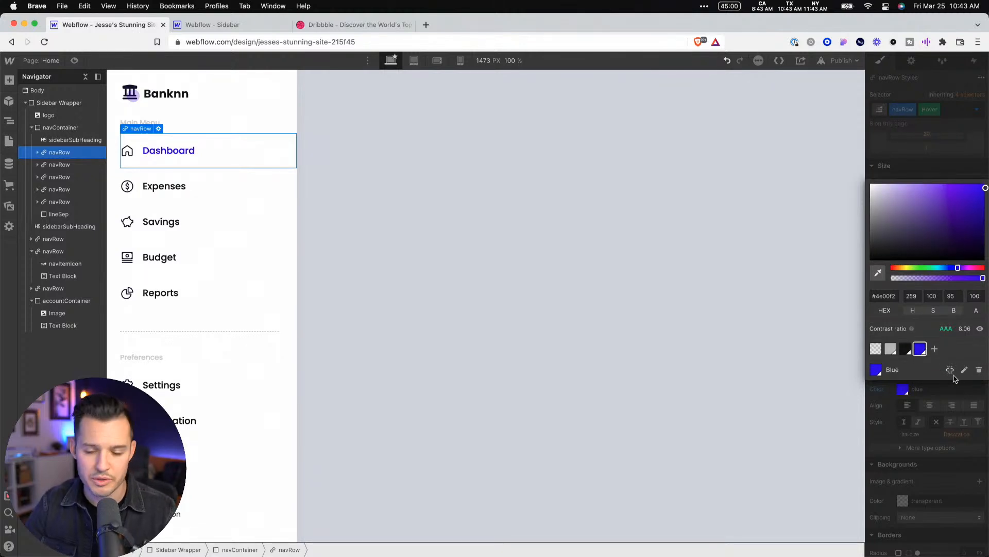
Preview the page to test the hover color on the Dashboard link, and return to editing
{"action": "left_click", "coordinate": [528, 217]}
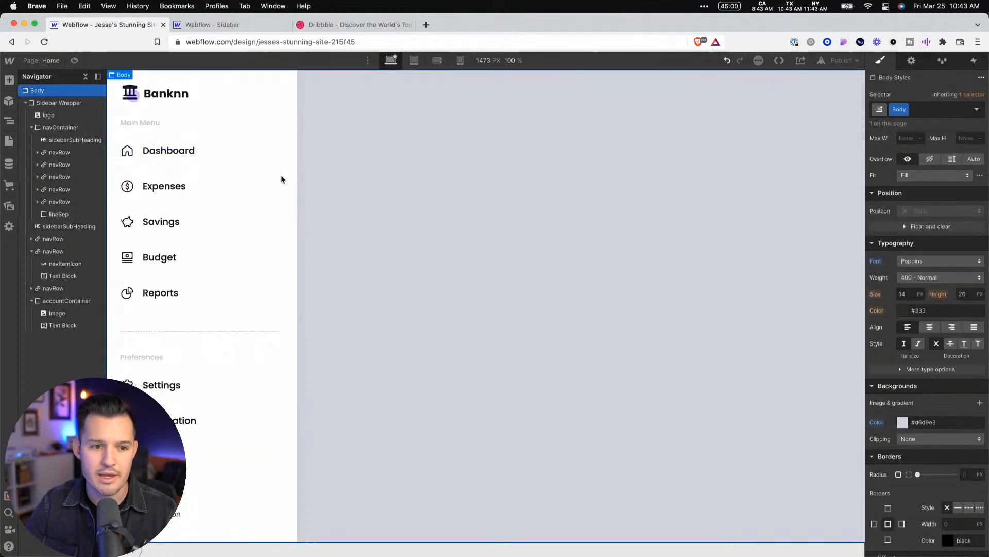
{"action": "left_click", "coordinate": [74, 61]}
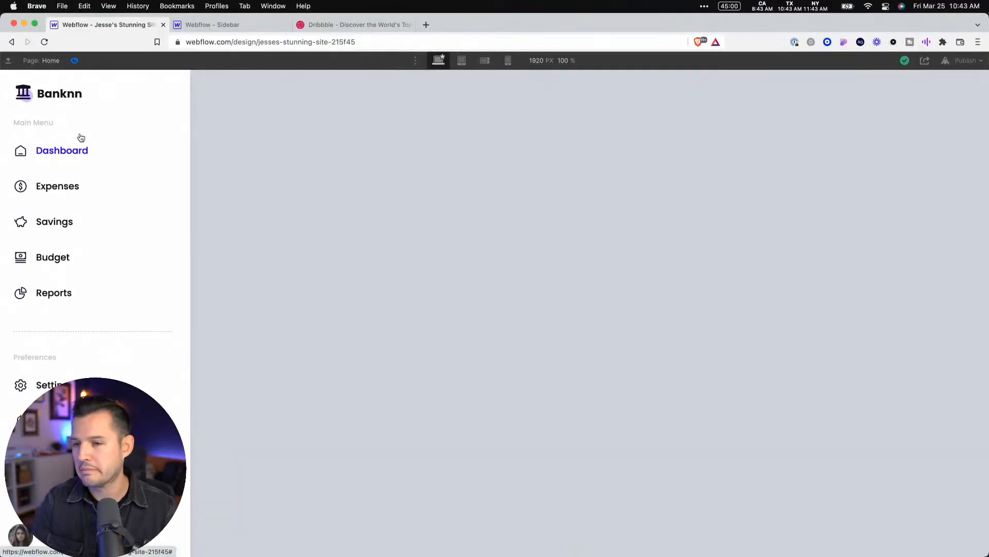
{"action": "left_click", "coordinate": [74, 60]}
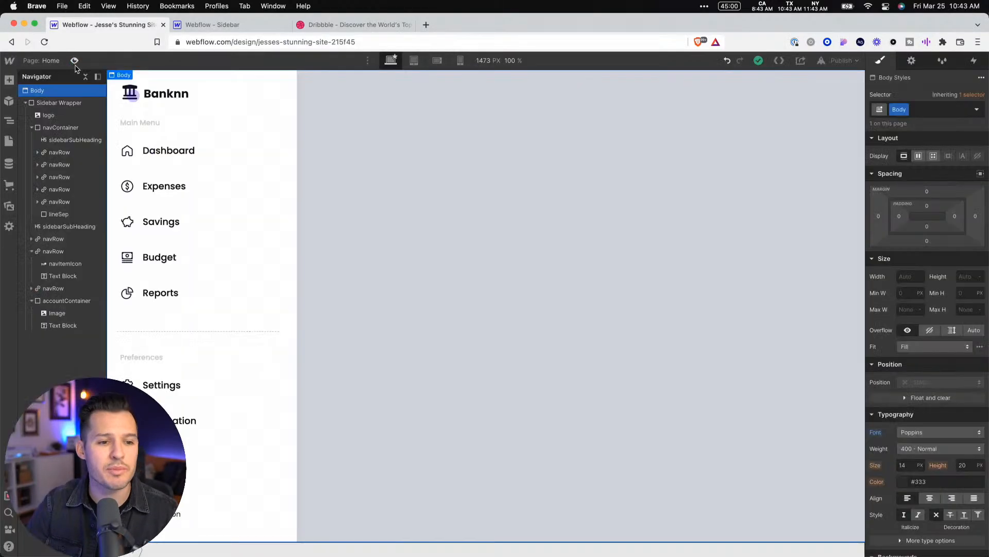
Examine the styles of the Dashboard navRow in its Hover state and of its nested navItemIcon and navRowText
{"action": "left_click", "coordinate": [177, 154]}
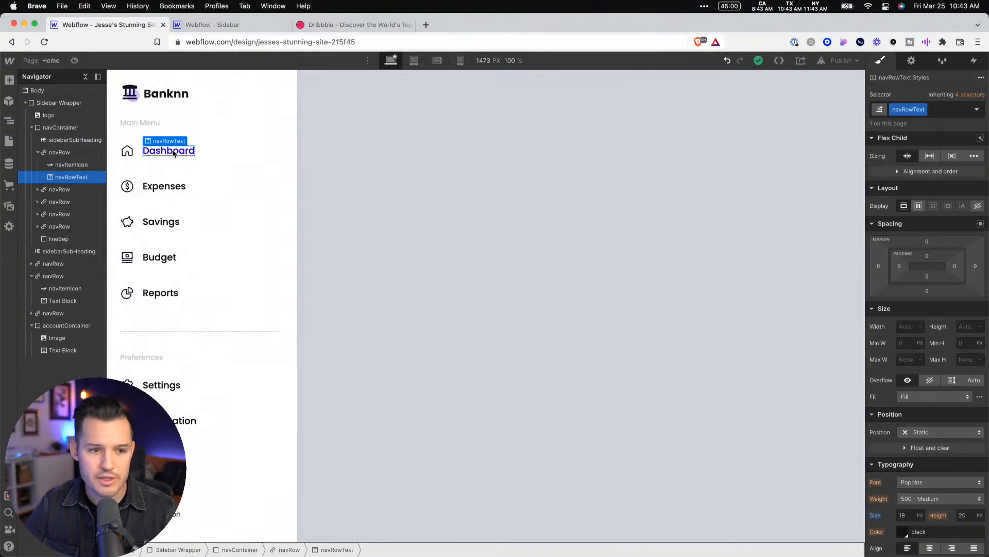
{"action": "left_click", "coordinate": [178, 134]}
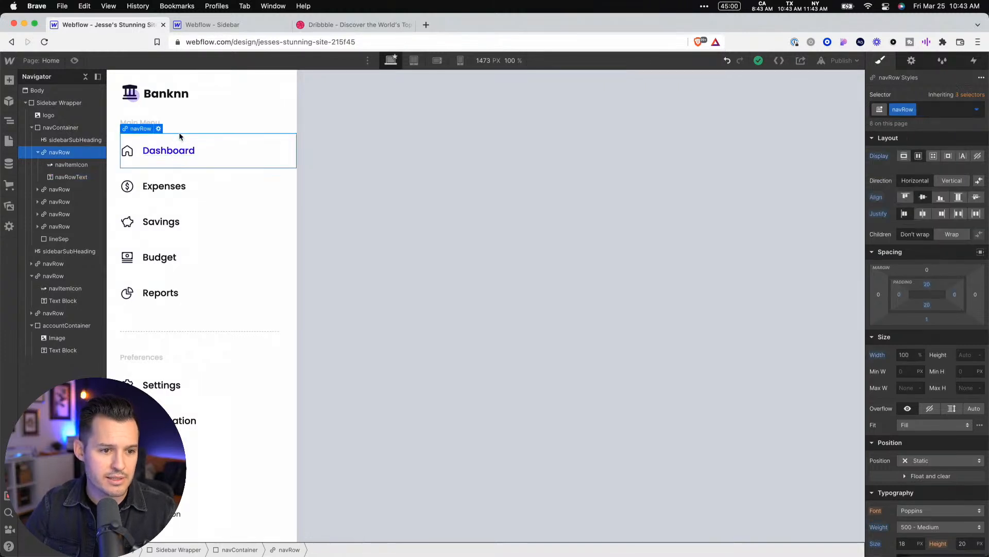
{"action": "left_click", "coordinate": [69, 164]}
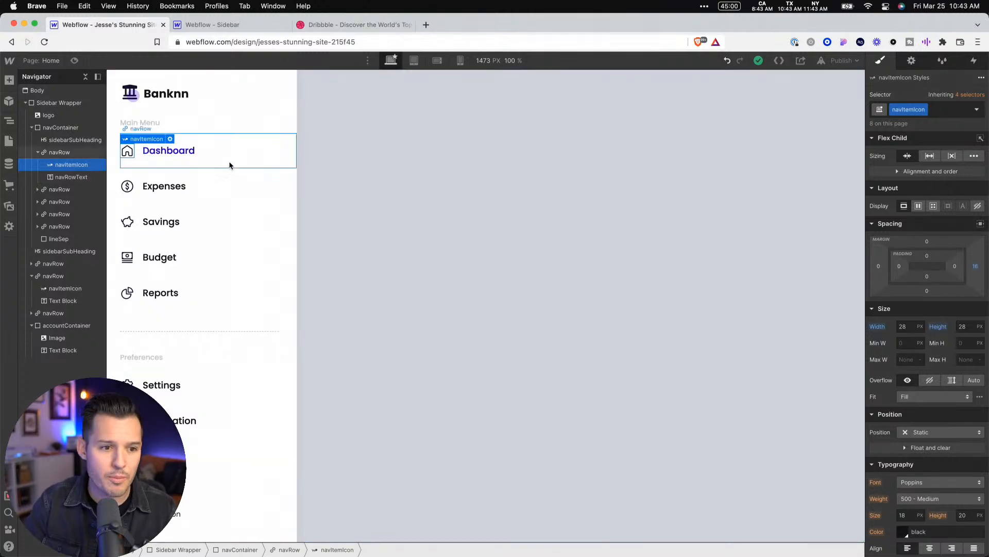
{"action": "left_click", "coordinate": [286, 140]}
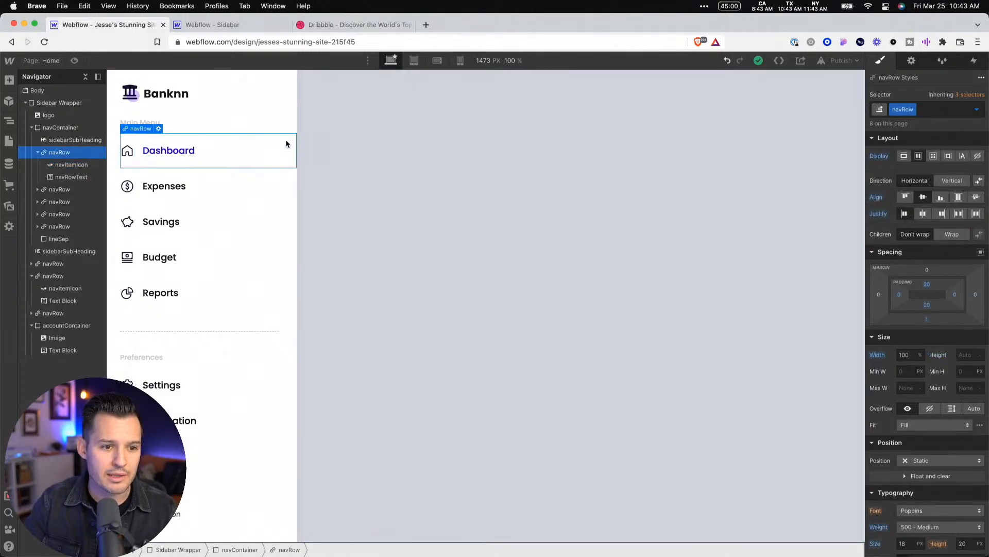
{"action": "left_click", "coordinate": [978, 110]}
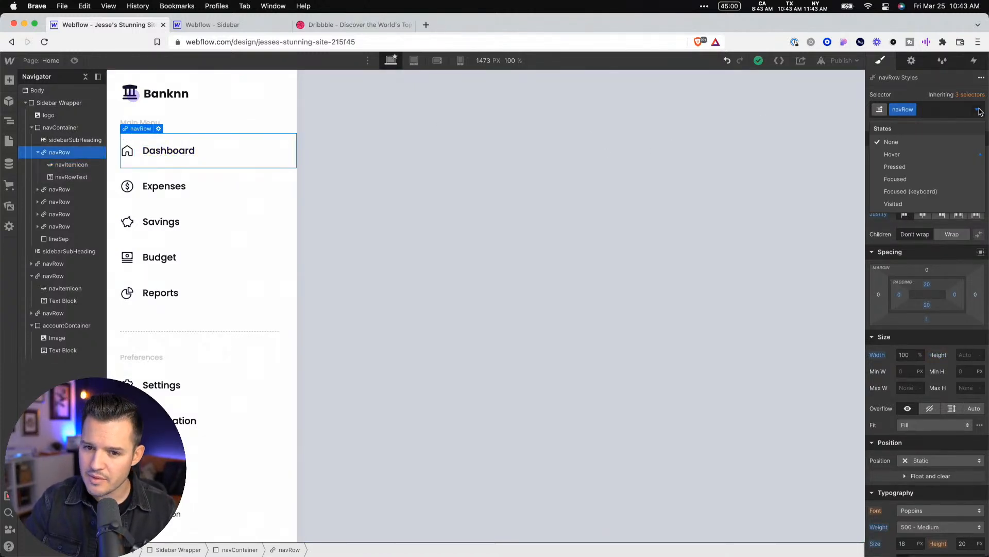
{"action": "left_click", "coordinate": [918, 155]}
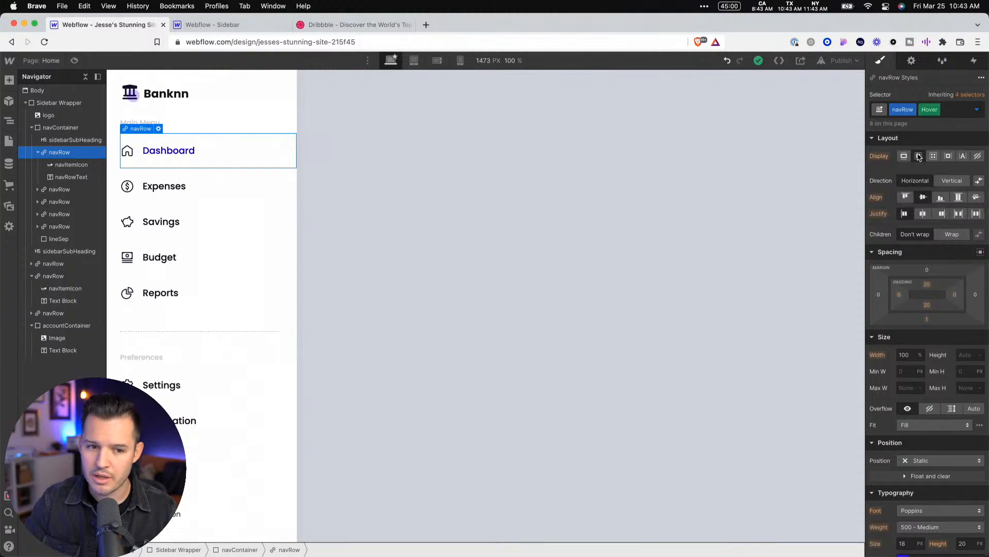
{"action": "left_click", "coordinate": [72, 165]}
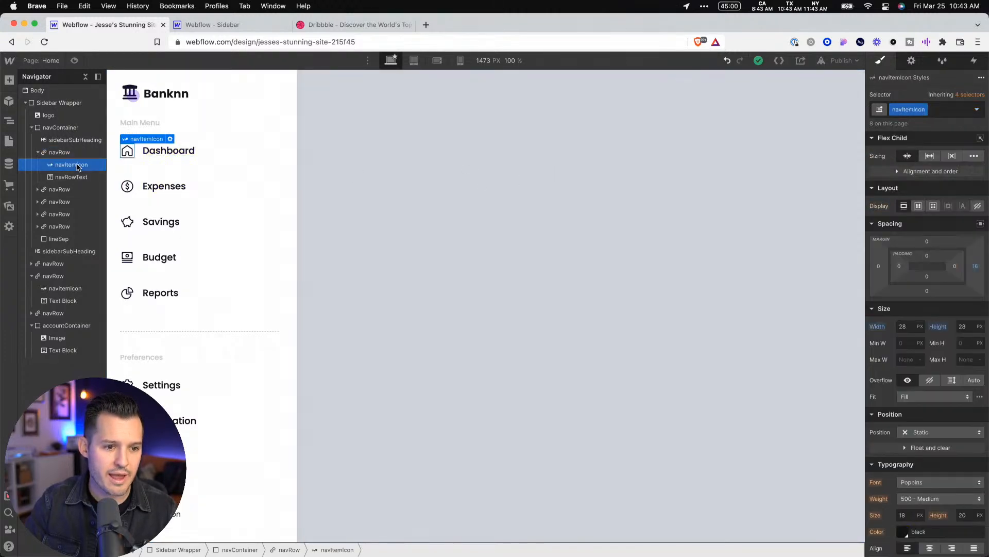
{"action": "left_click", "coordinate": [81, 153]}
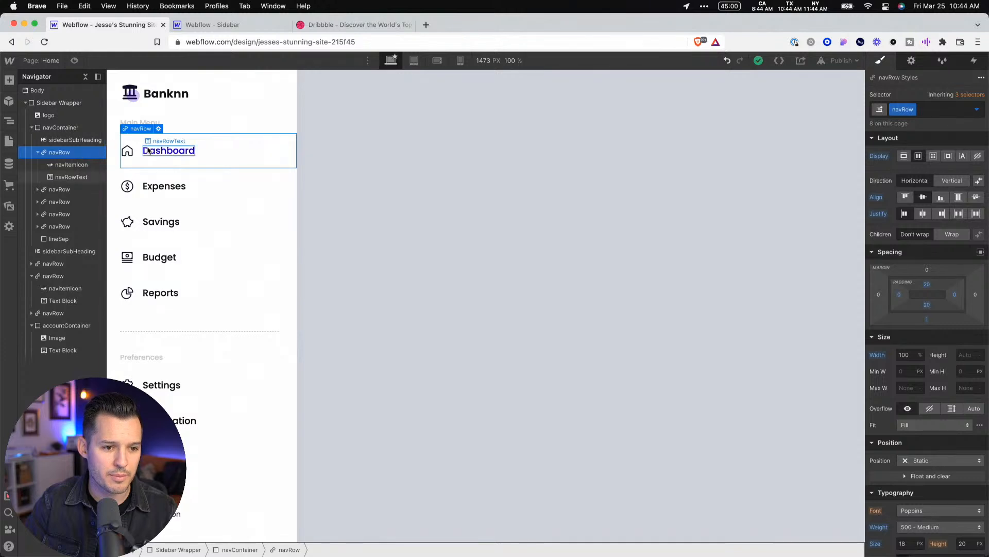
In the Dashboard navRow's Hover state, set the bottom margin to 0 and increase the left padding slightly to indent the link
{"action": "left_click", "coordinate": [130, 153]}
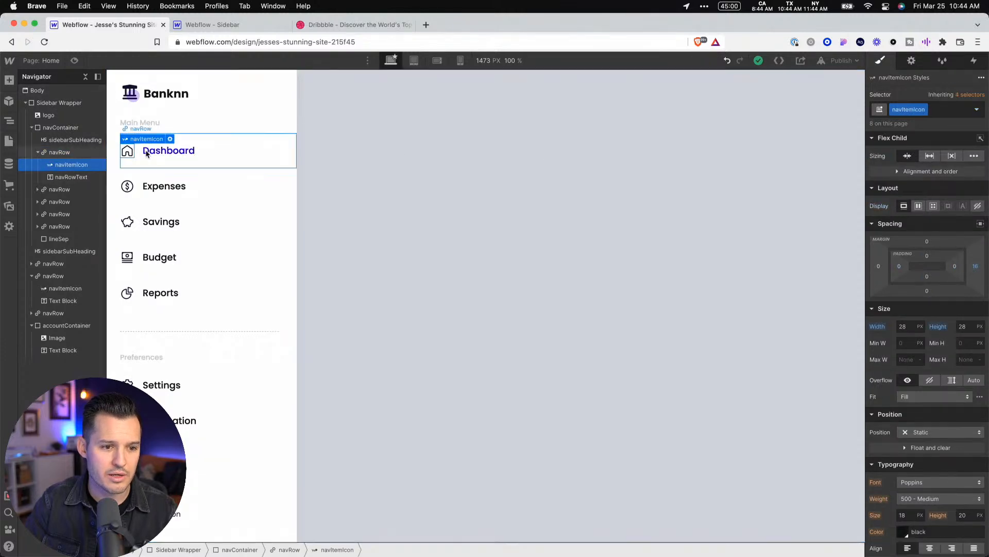
{"action": "left_click", "coordinate": [51, 154]}
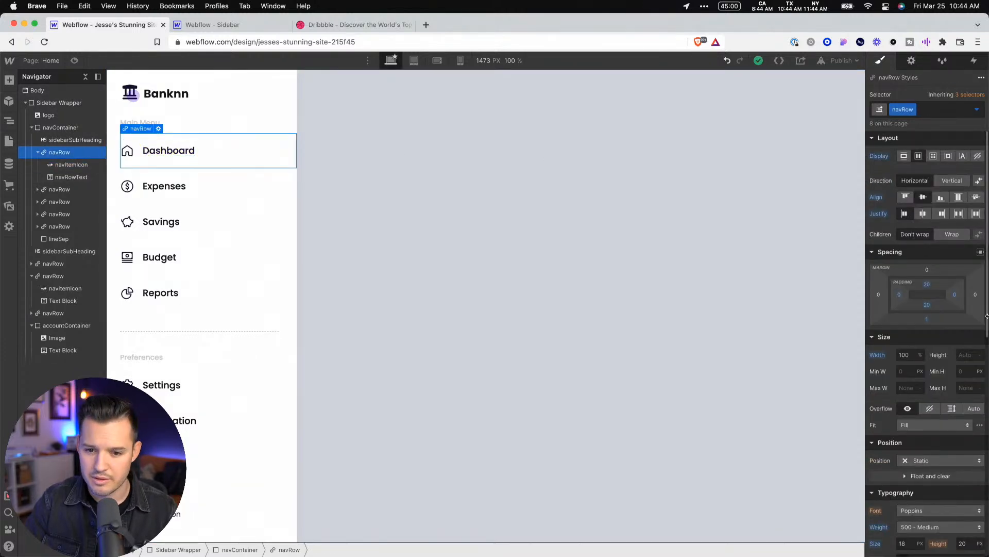
{"action": "left_click", "coordinate": [976, 110]}
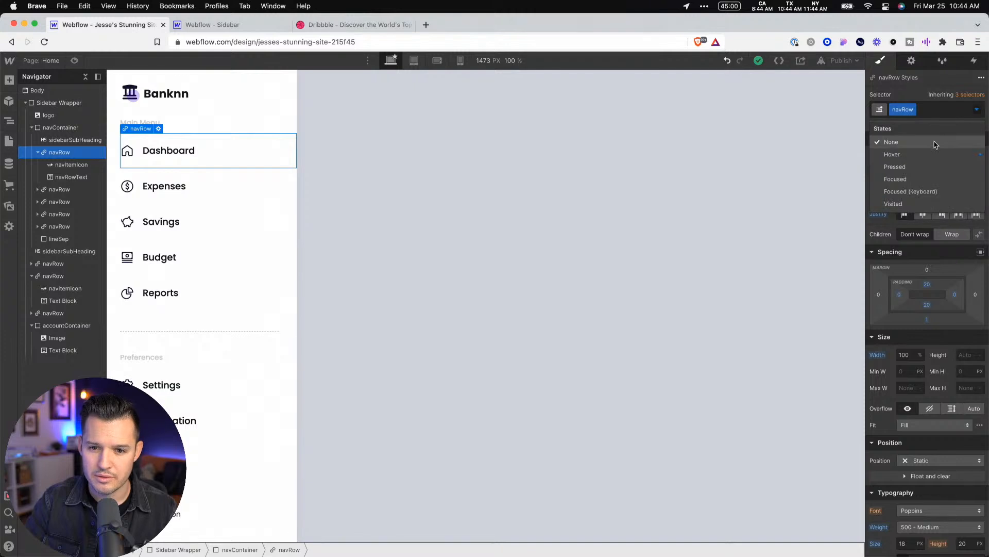
{"action": "left_click", "coordinate": [907, 153]}
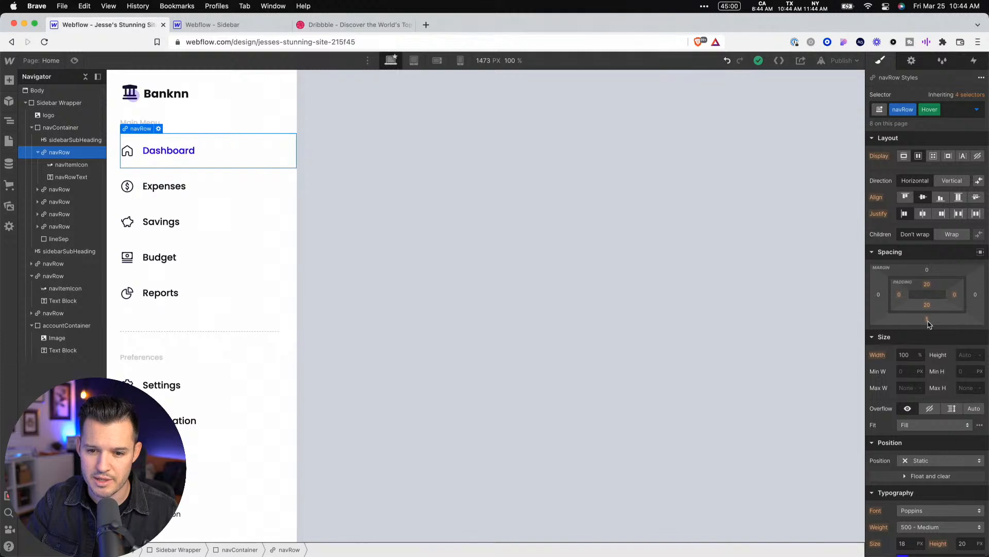
{"action": "left_click_drag", "start_coordinate": [929, 323], "coordinate": [905, 297]}
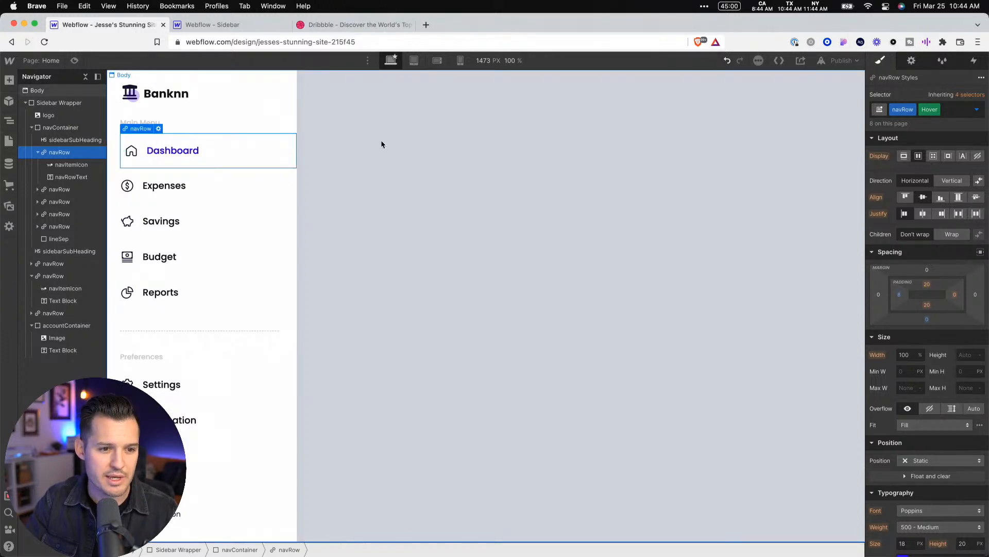
Preview the page to test the hover indent on the Dashboard and Expenses links, and return to editing
{"action": "left_click", "coordinate": [74, 61]}
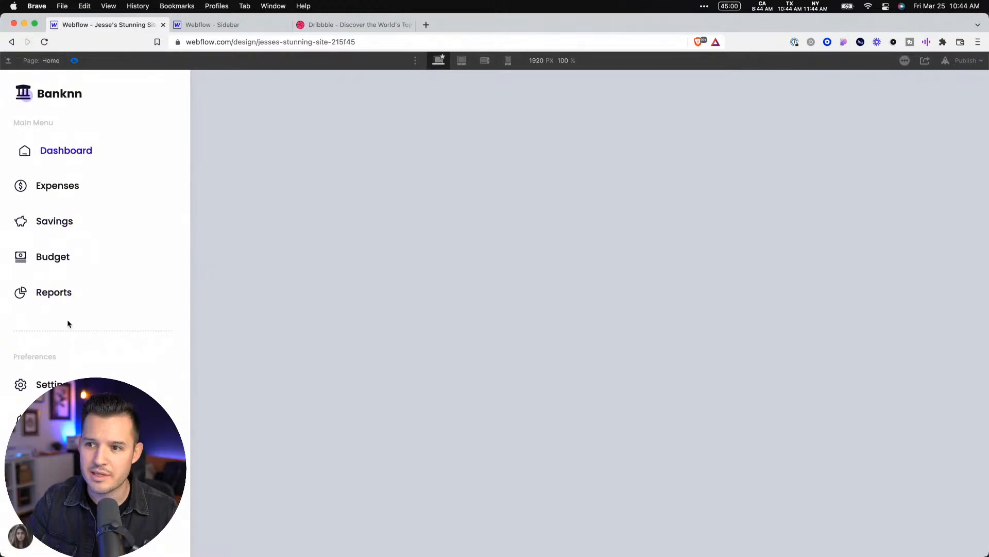
{"action": "left_click", "coordinate": [75, 60]}
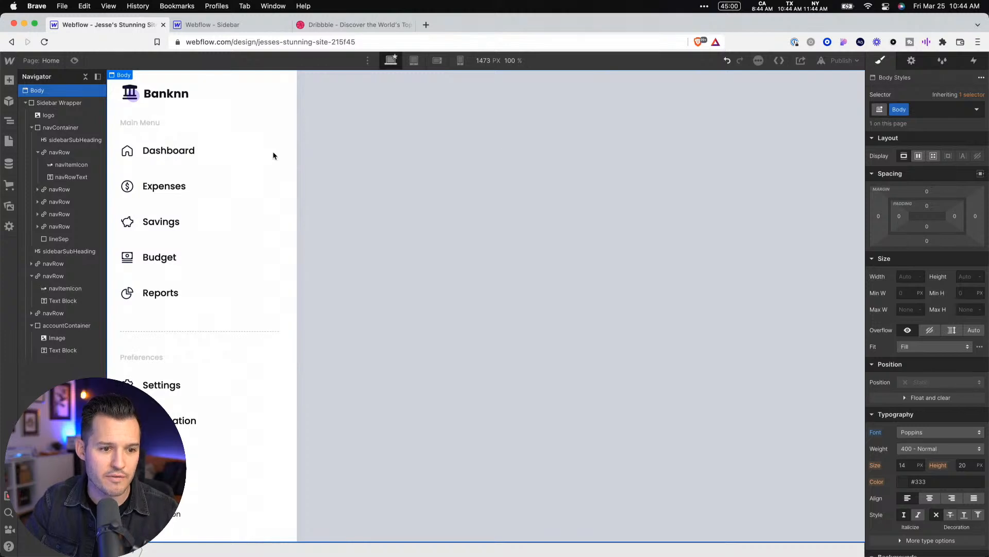
{"action": "key", "text": "super+shift+p"}
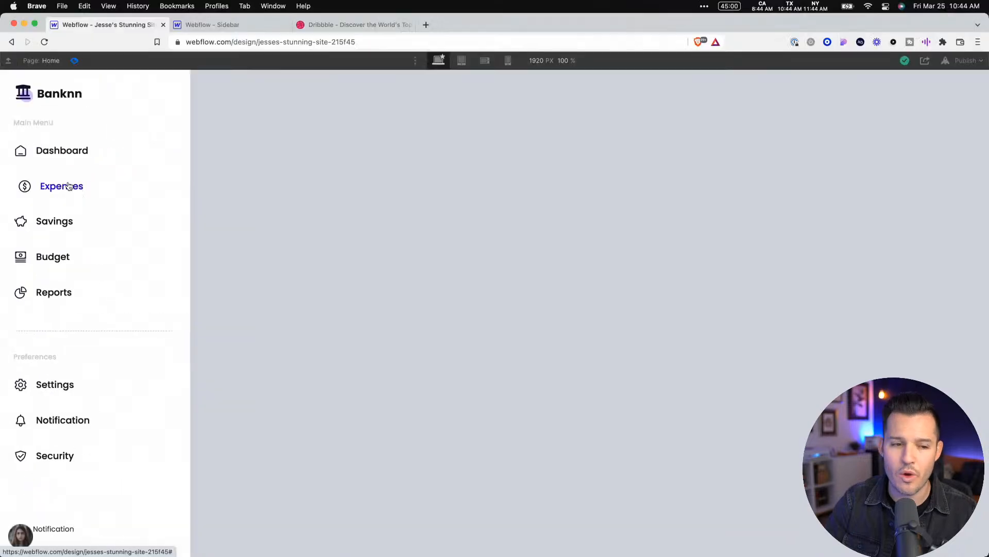
{"action": "left_click", "coordinate": [74, 60]}
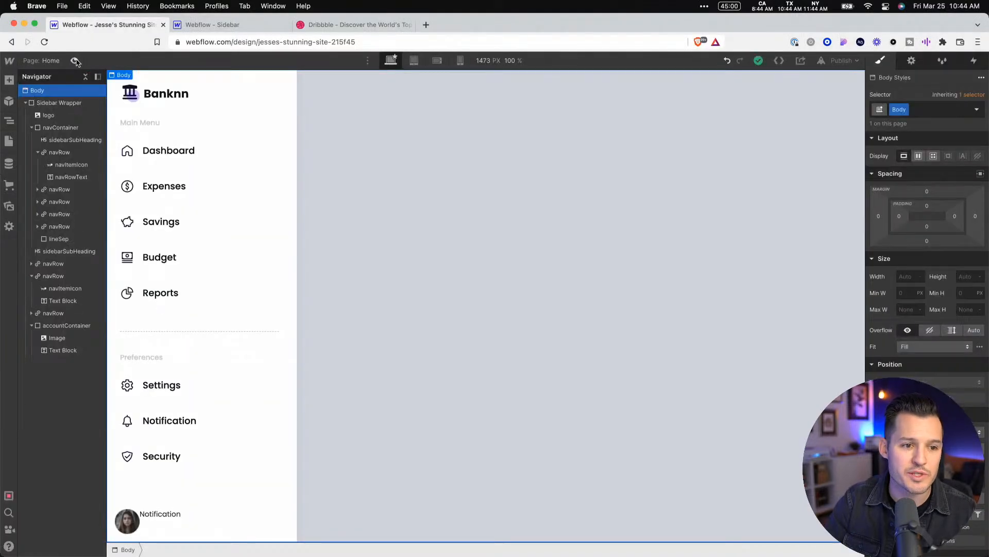
Add a Font Color transition of 200 ms with ease easing to the Dashboard navRow's default state
{"action": "left_click", "coordinate": [242, 158]}
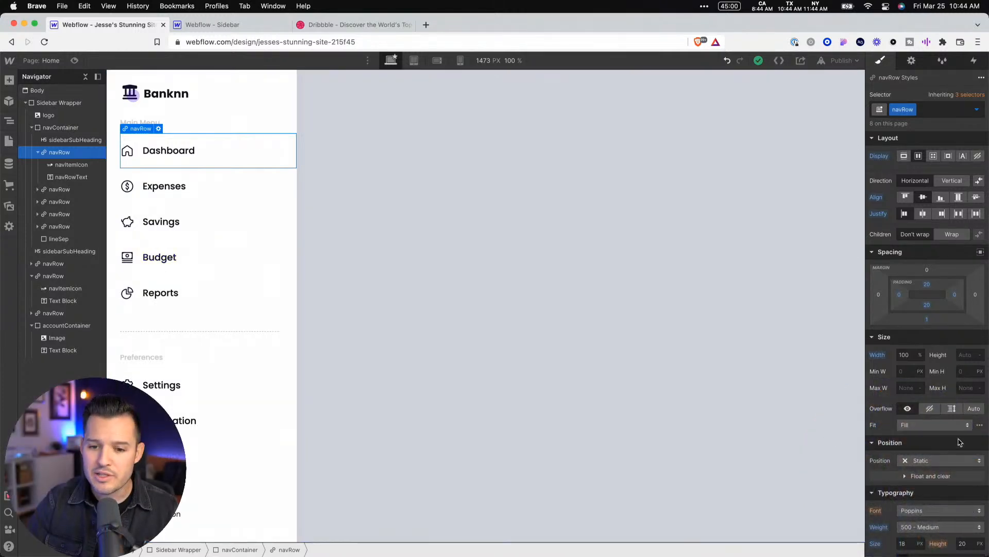
{"action": "scroll", "coordinate": [960, 442], "scroll_direction": "down", "scroll_amount": 10}
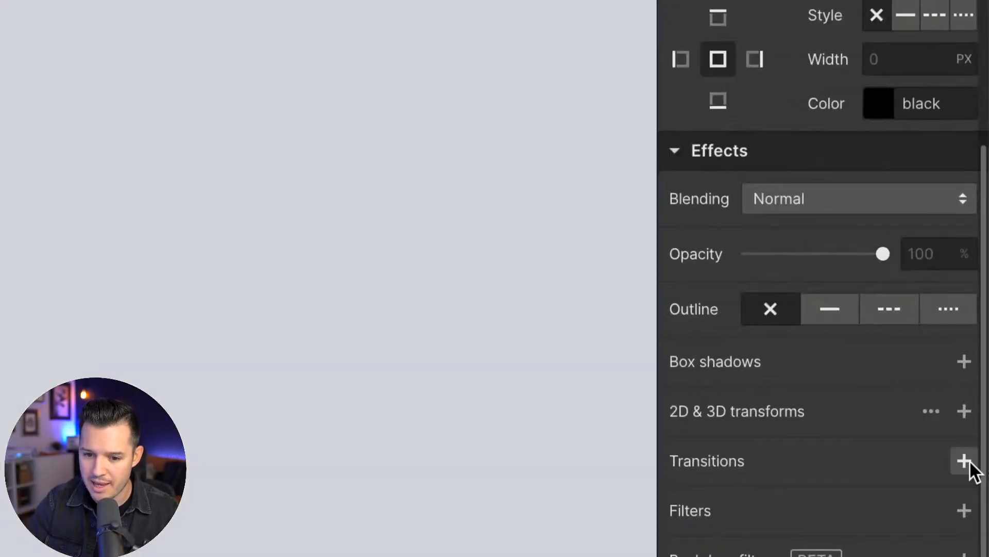
{"action": "left_click", "coordinate": [980, 468]}
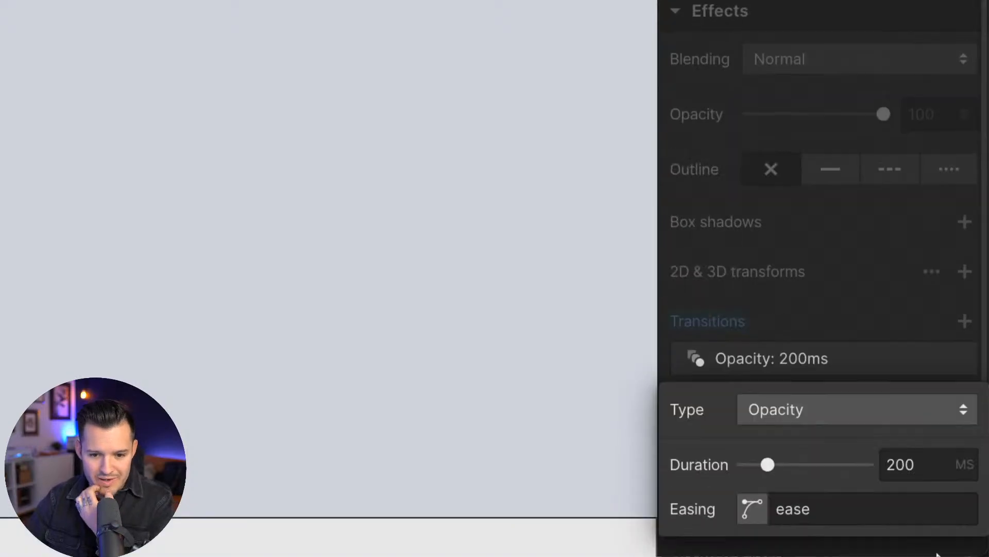
{"action": "left_click", "coordinate": [954, 411]}
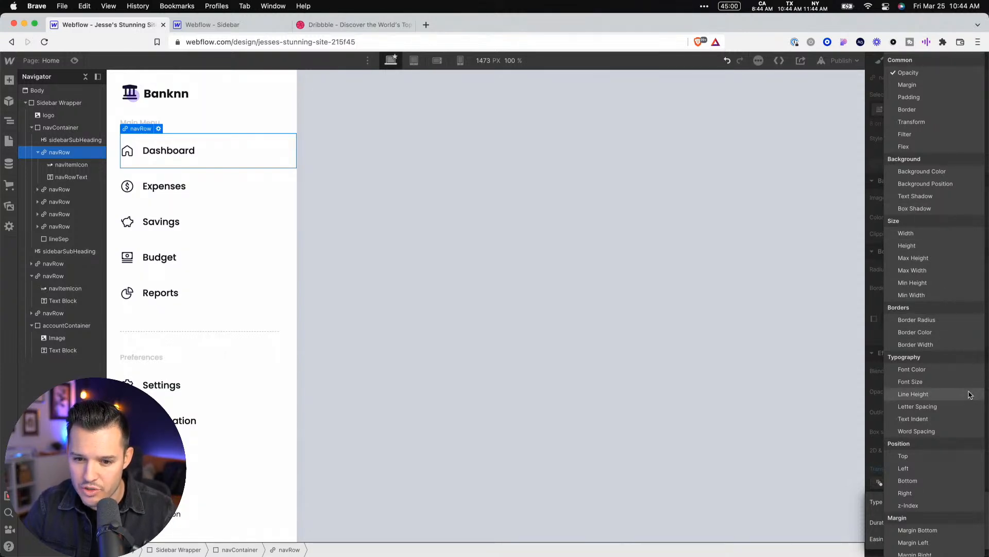
{"action": "scroll", "coordinate": [950, 380], "scroll_direction": "down", "scroll_amount": 1}
{"action": "left_click", "coordinate": [943, 368]}
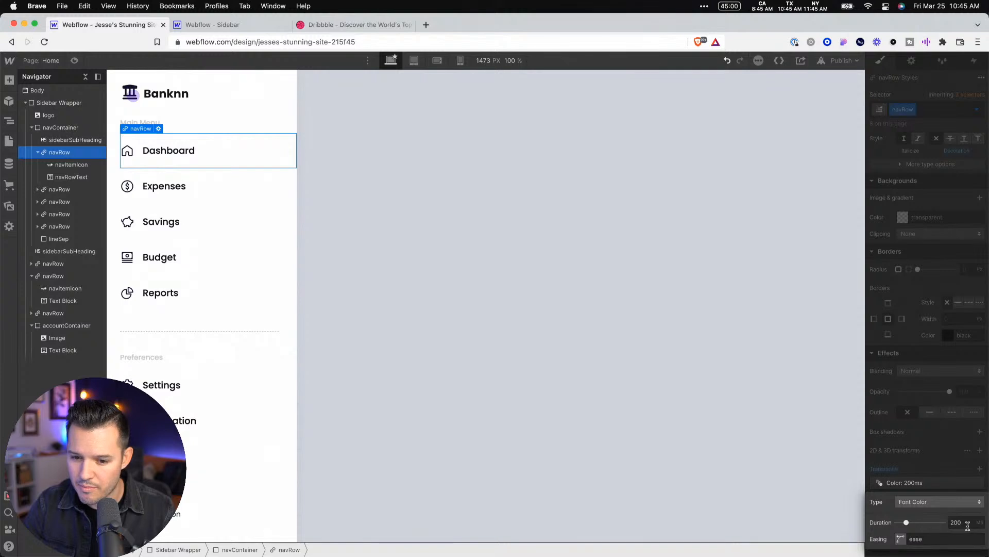
{"action": "left_click", "coordinate": [817, 493]}
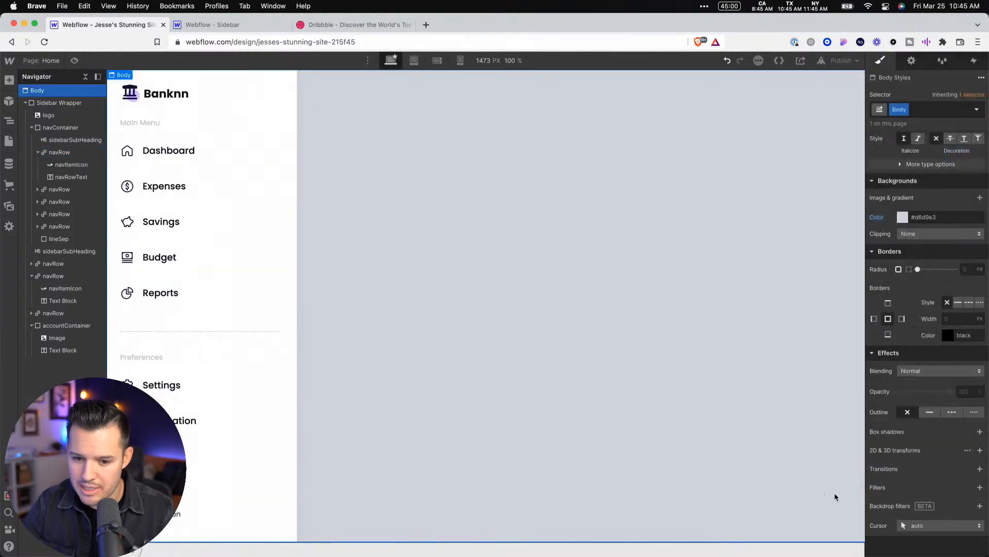
Add an Opacity transition to the Body with a duration of 300 ms and ease easing
{"action": "left_click", "coordinate": [980, 468]}
{"action": "left_click", "coordinate": [936, 523]}
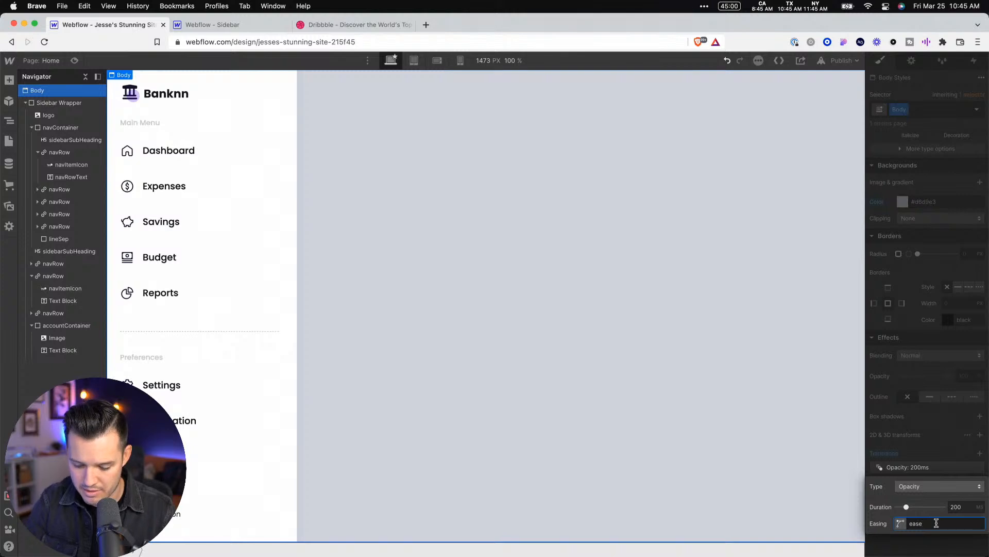
{"action": "left_click", "coordinate": [969, 506]}
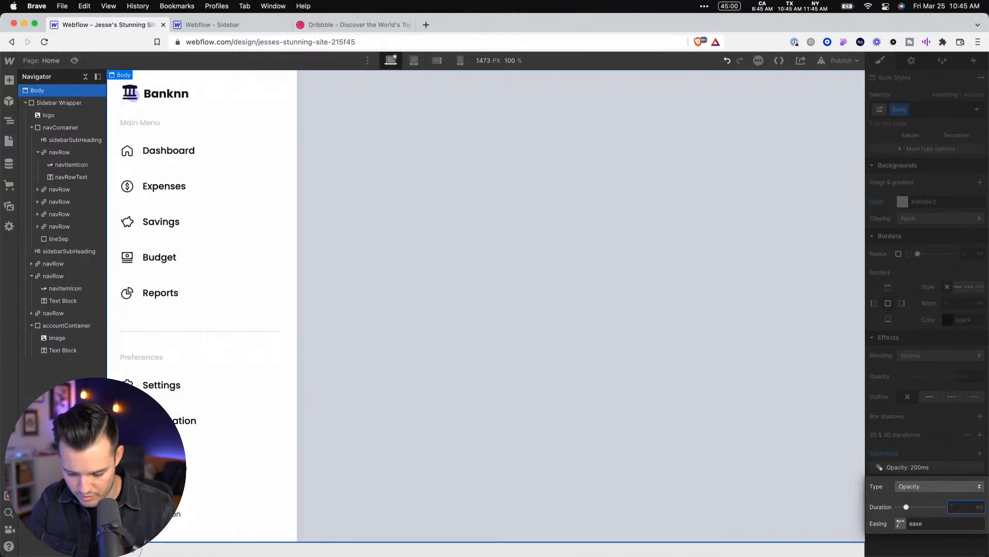
{"action": "type", "text": "300"}
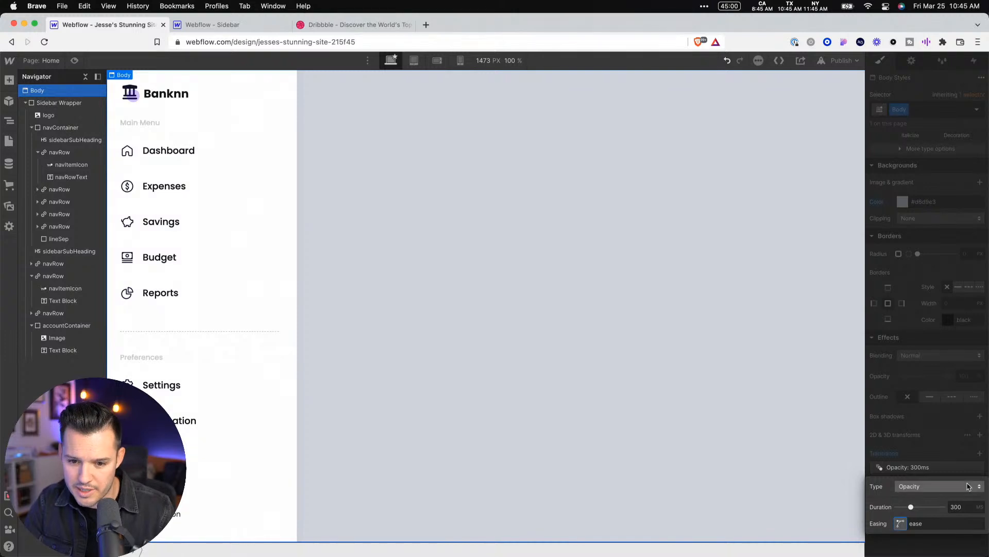
{"action": "left_click", "coordinate": [956, 458]}
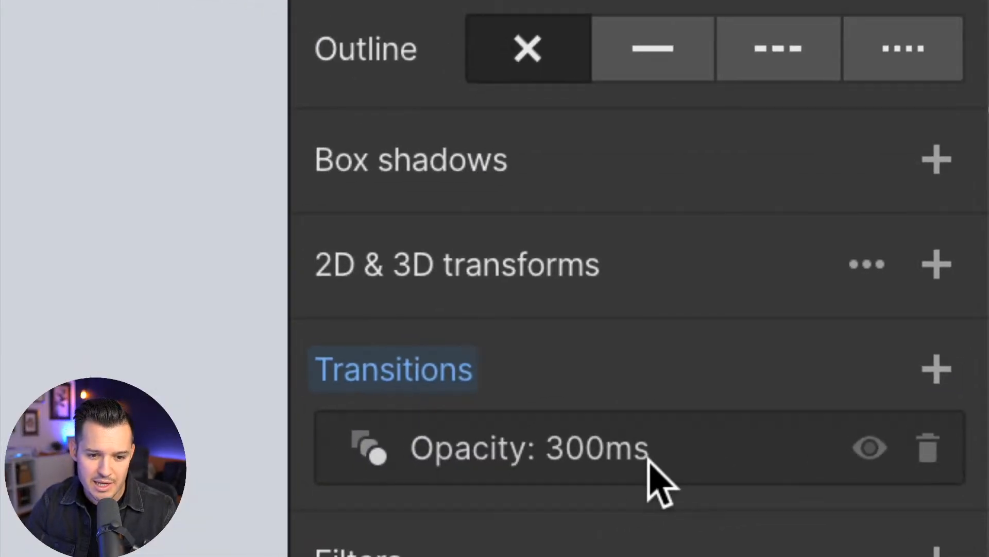
{"action": "scroll", "coordinate": [648, 453], "scroll_direction": "down", "scroll_amount": 3}
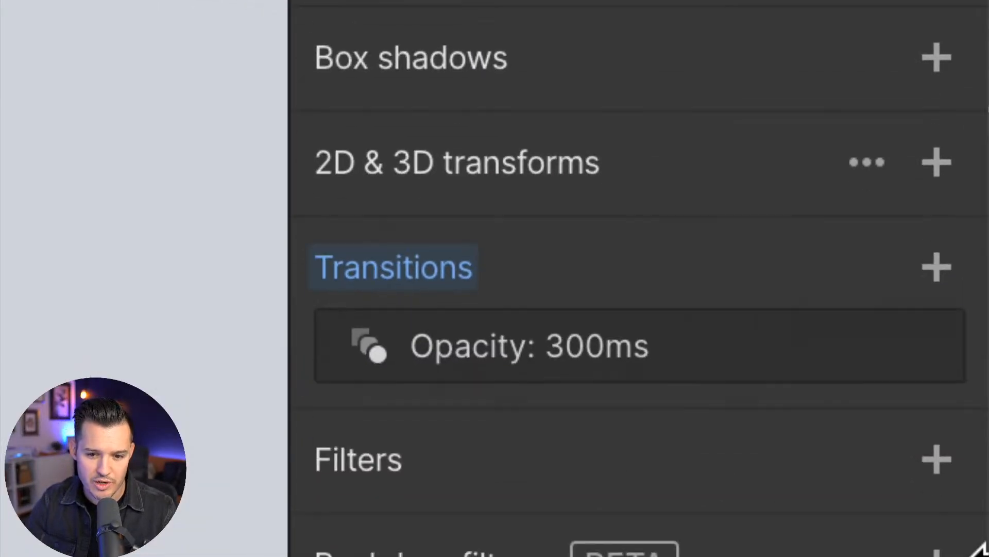
Add a Margin Left transition of 300 ms with ease easing to the Body, and check the hover effect in a page preview
{"action": "left_click", "coordinate": [937, 209]}
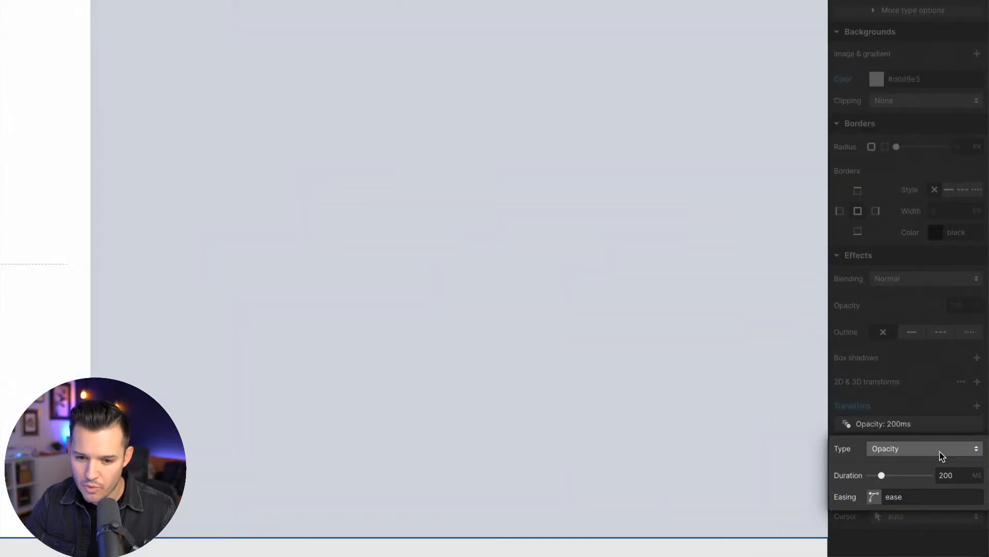
{"action": "left_click", "coordinate": [940, 451]}
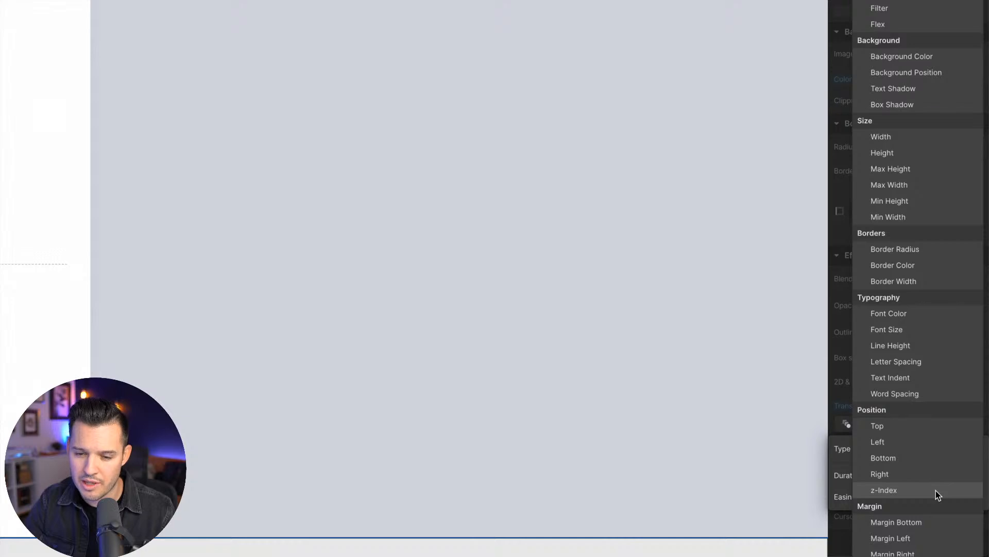
{"action": "left_click", "coordinate": [932, 537]}
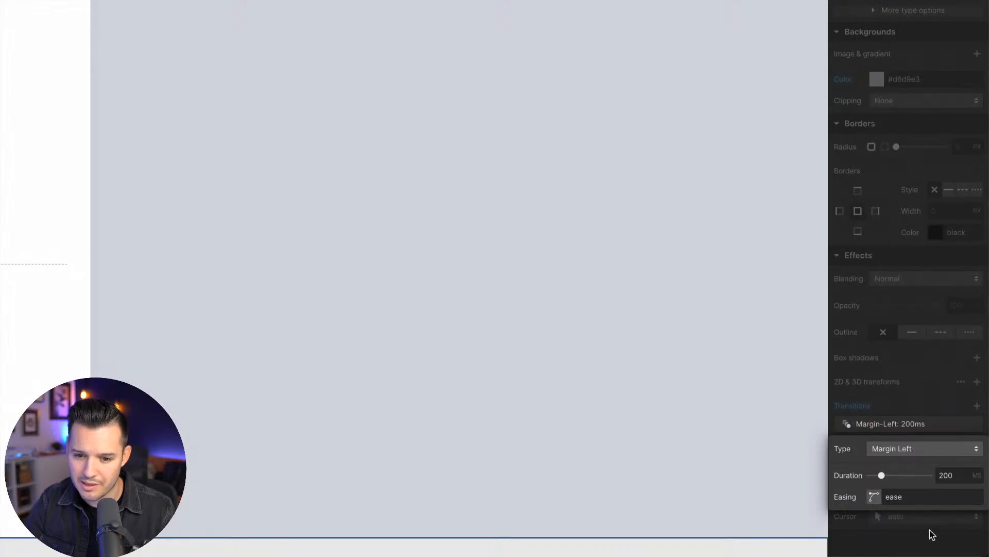
{"action": "left_click", "coordinate": [960, 479]}
{"action": "type", "text": "3"}
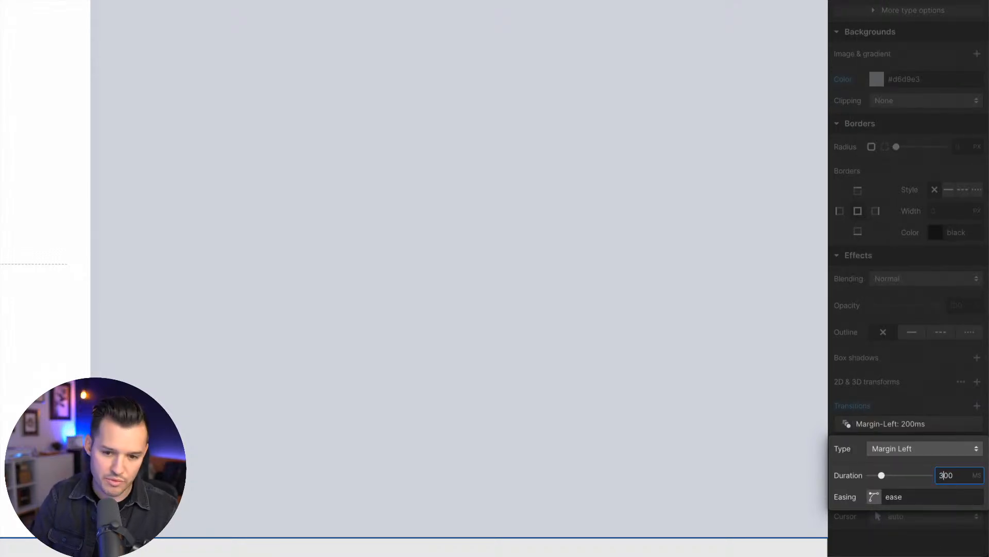
{"action": "key", "text": "Tab"}
{"action": "key", "text": "Return"}
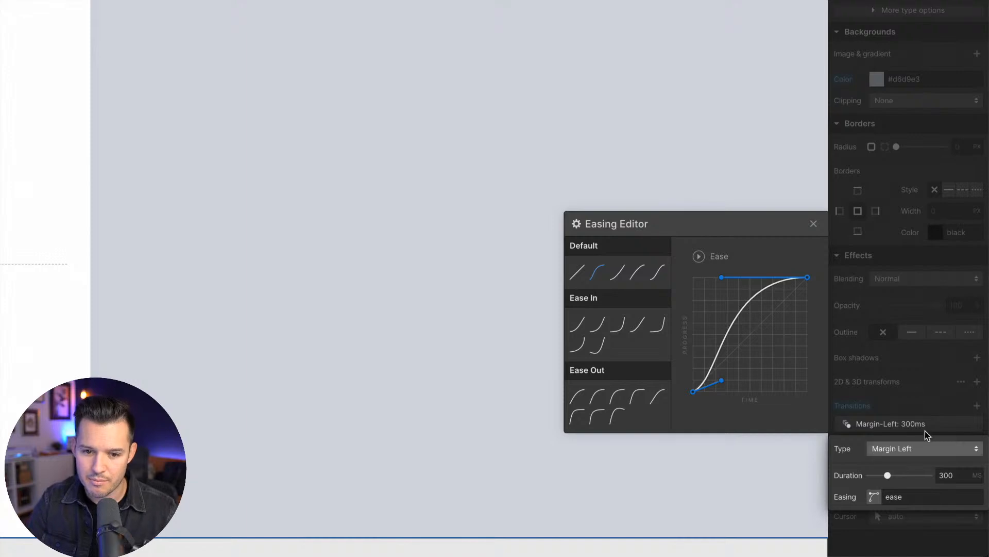
{"action": "left_click", "coordinate": [913, 383]}
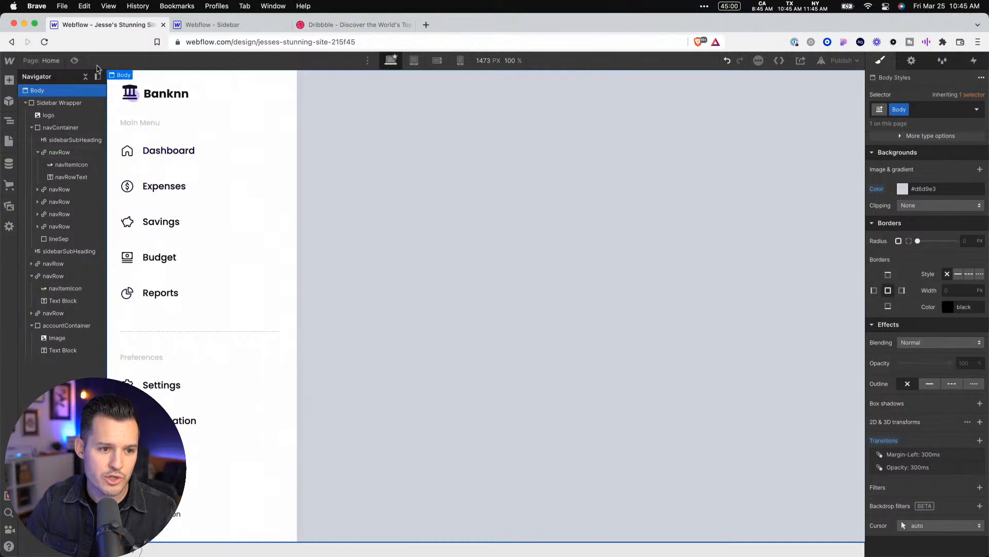
{"action": "left_click", "coordinate": [74, 62]}
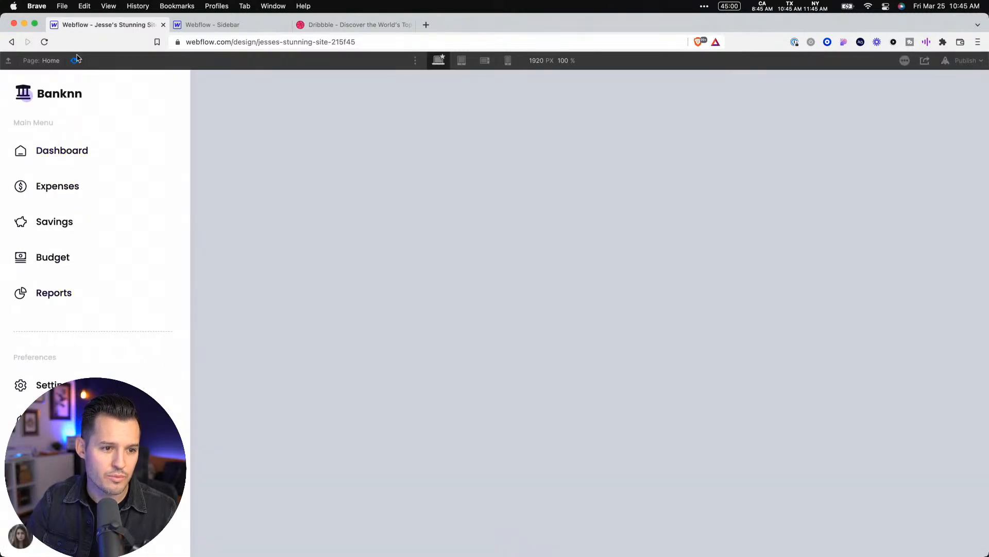
{"action": "left_click", "coordinate": [76, 62]}
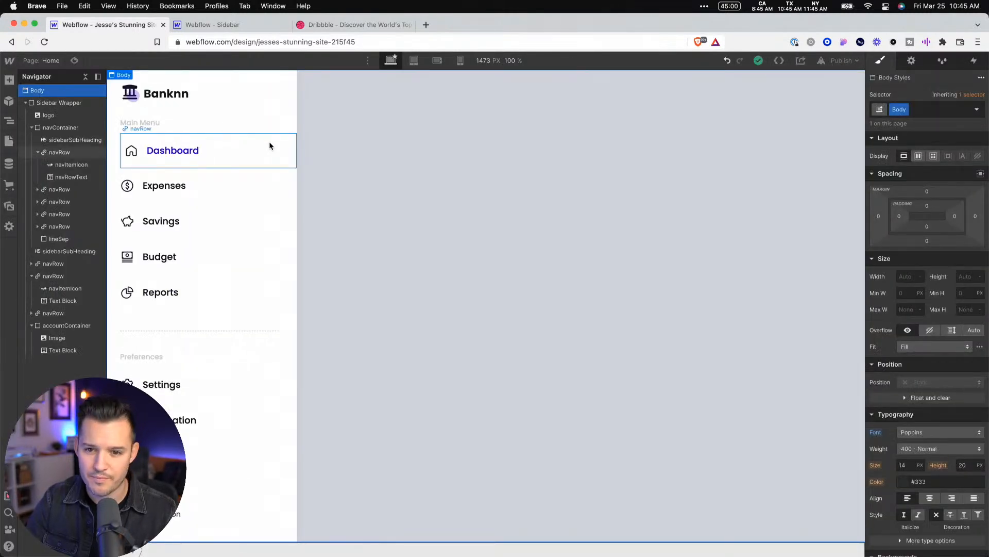
Delete the existing transition on the Dashboard navRow and add a new Font Color transition of 200 ms with ease easing
{"action": "left_click", "coordinate": [269, 142]}
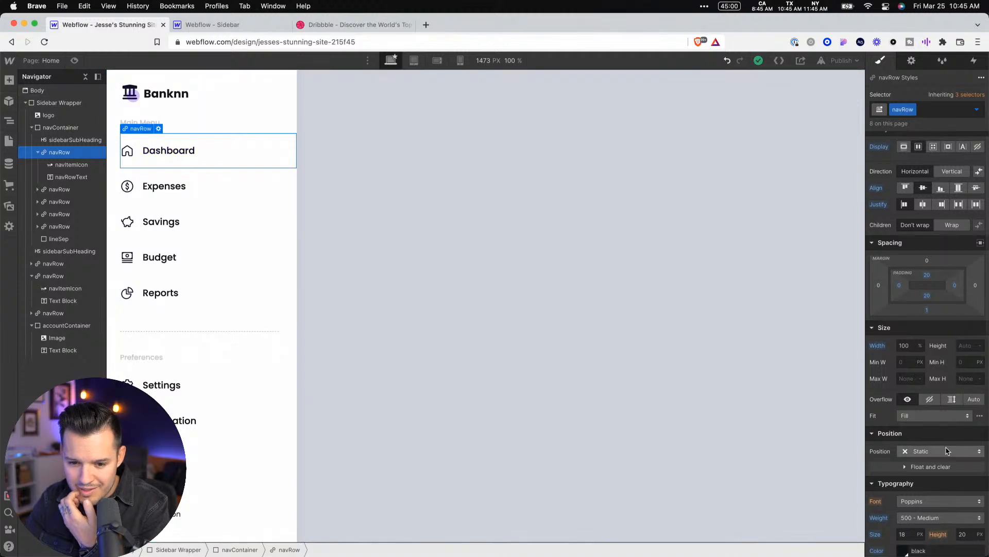
{"action": "scroll", "coordinate": [947, 431], "scroll_direction": "down", "scroll_amount": 10}
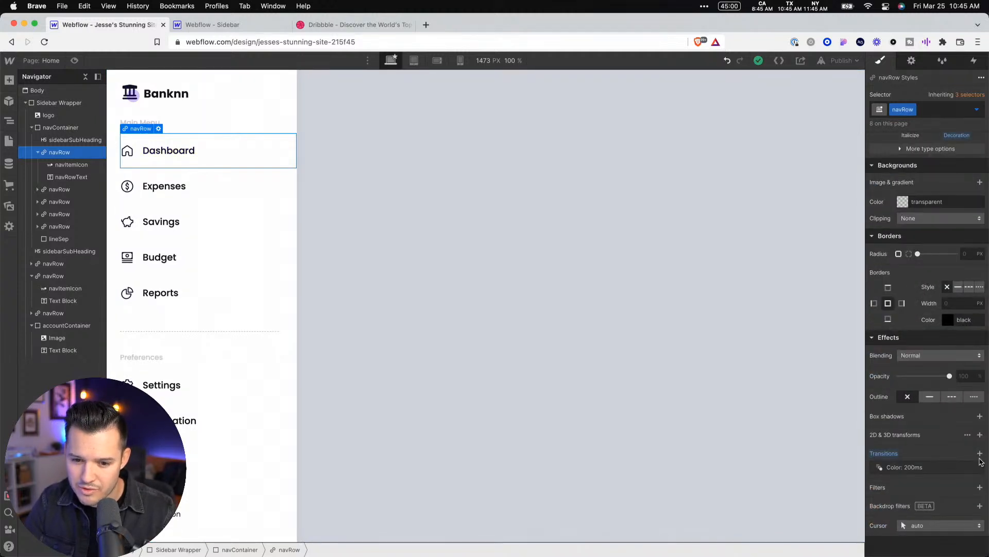
{"action": "mouse_move", "coordinate": [969, 471]}
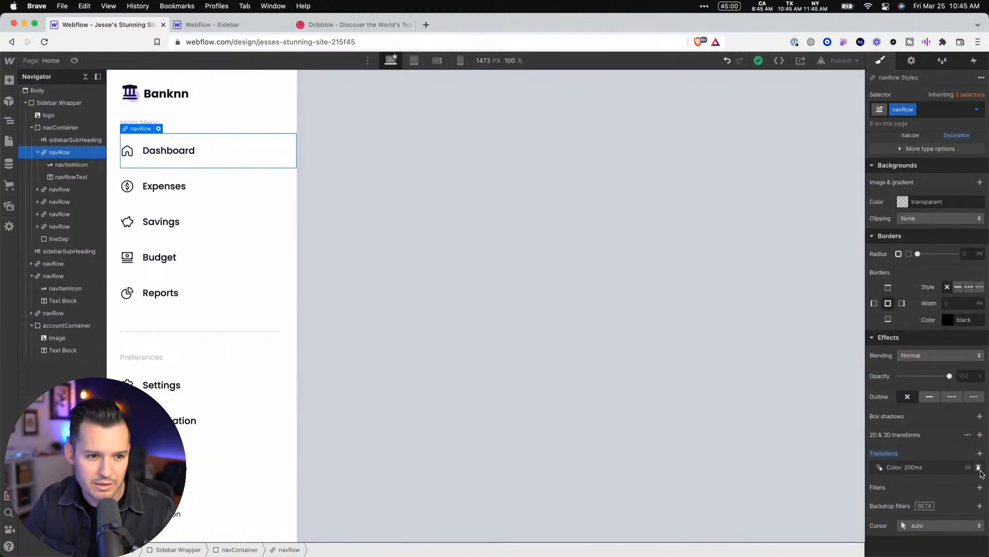
{"action": "left_click", "coordinate": [978, 468]}
{"action": "left_click", "coordinate": [980, 472]}
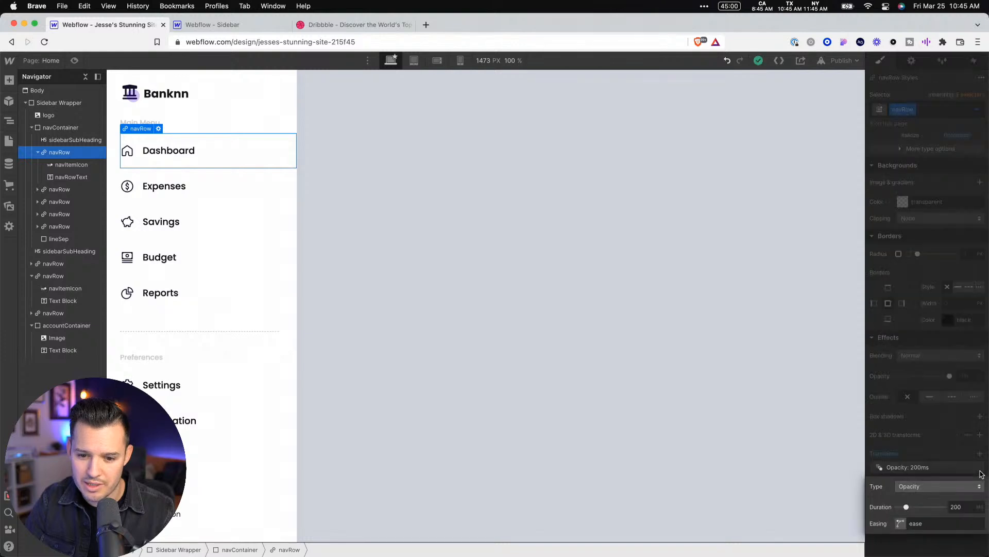
{"action": "left_click", "coordinate": [939, 486]}
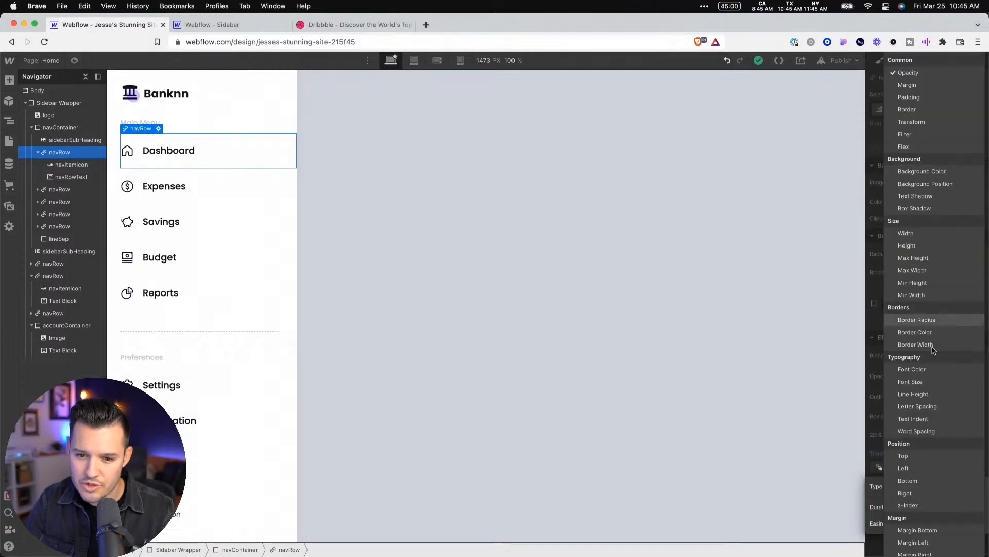
{"action": "left_click", "coordinate": [936, 376]}
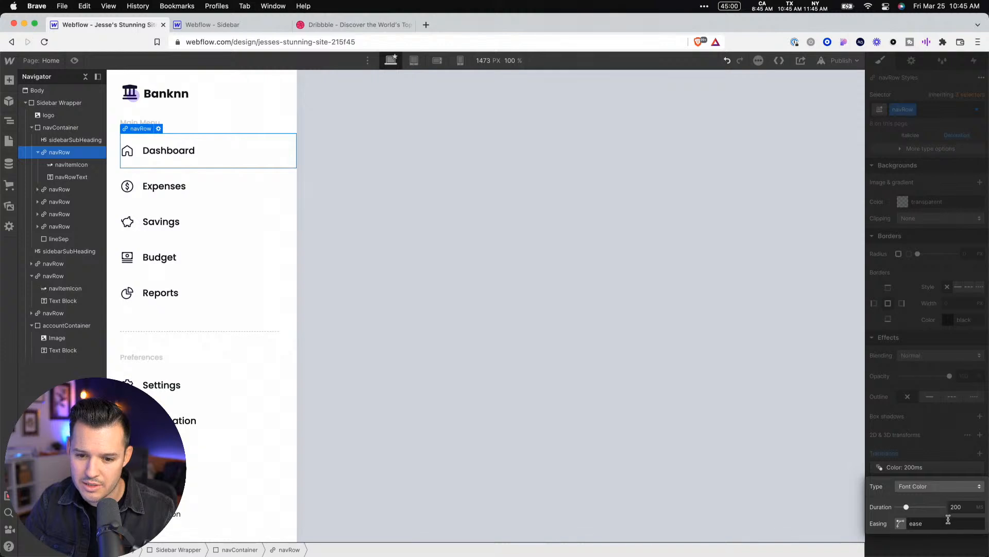
{"action": "left_click", "coordinate": [957, 458]}
Add a Margin Left transition of 200 ms with ease easing to the Dashboard navRow
{"action": "left_click", "coordinate": [980, 453]}
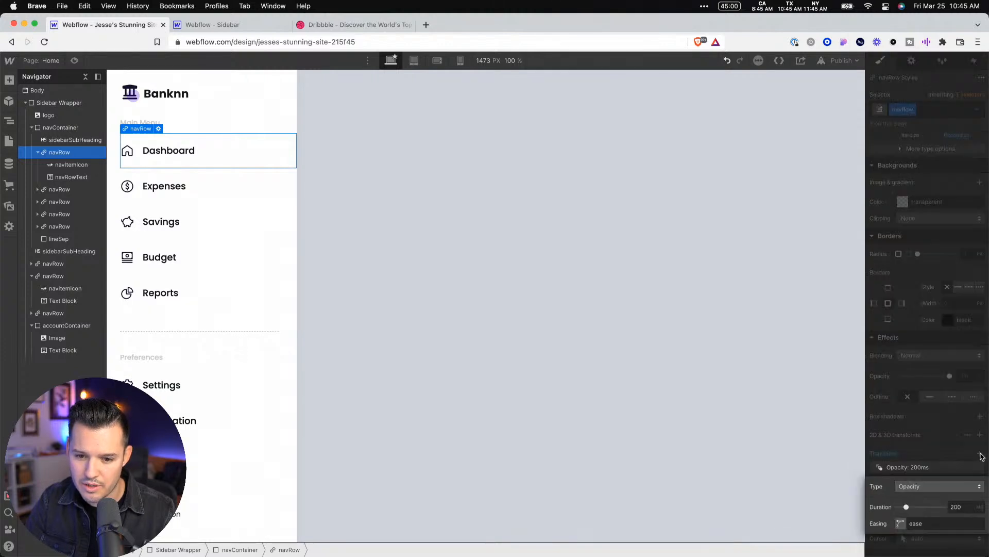
{"action": "left_click", "coordinate": [932, 485]}
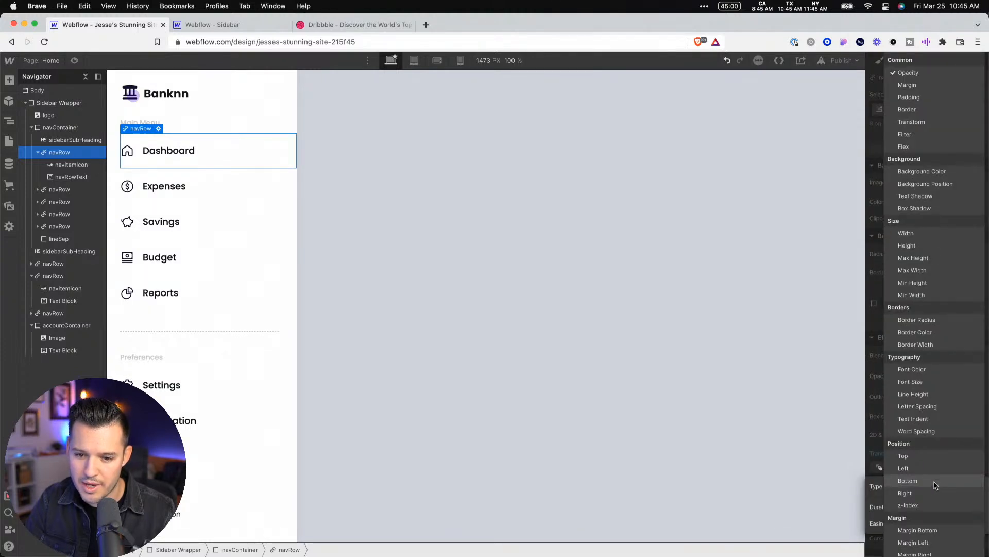
{"action": "left_click", "coordinate": [928, 541]}
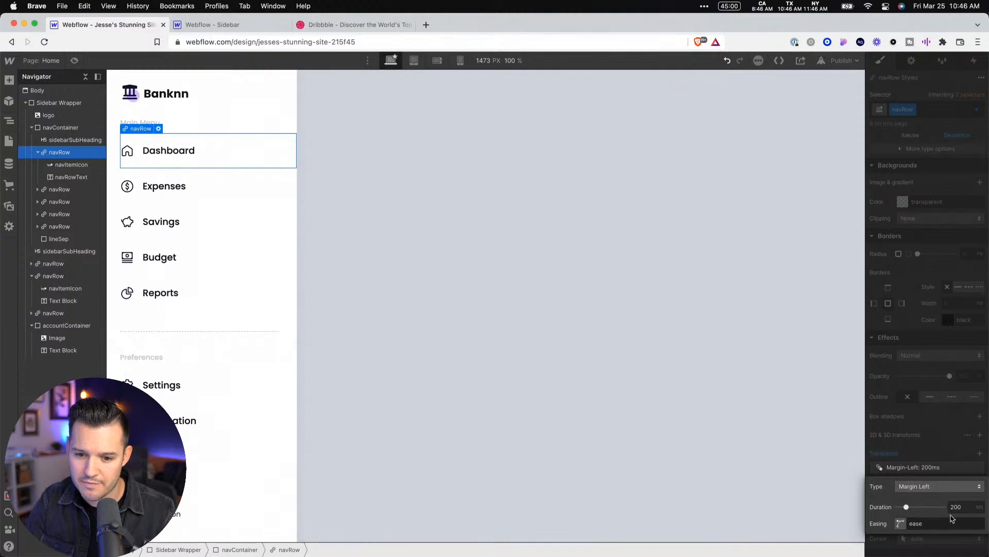
{"action": "left_click", "coordinate": [955, 442]}
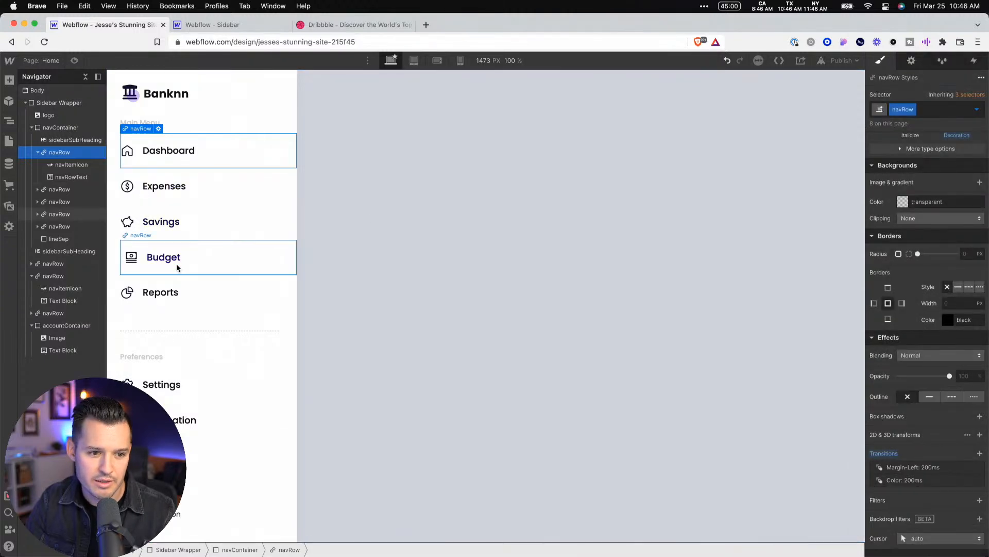
Preview the nav row hover effect, and inspect the transitions inherited by the Dashboard navRow's Hover state
{"action": "key", "text": "super+shift+p"}
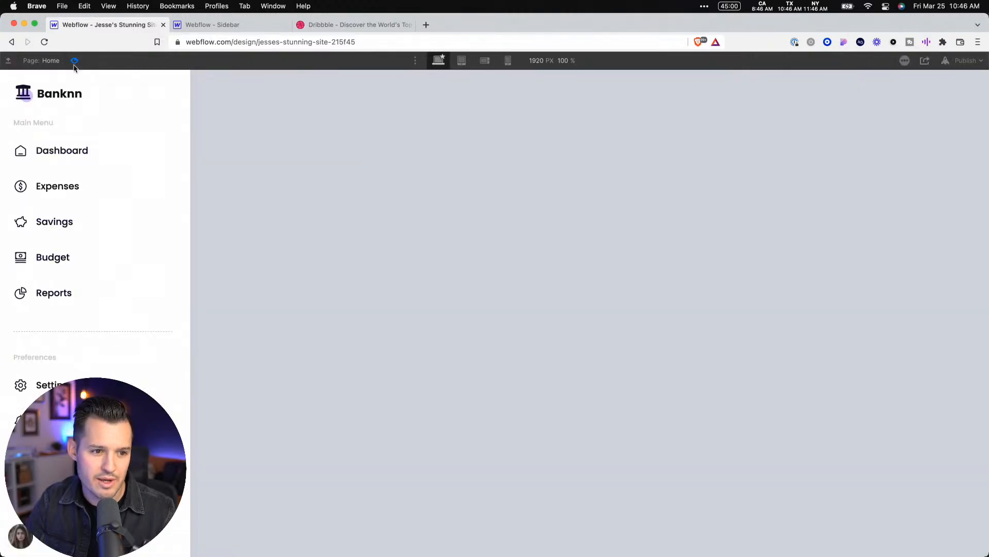
{"action": "left_click", "coordinate": [74, 60]}
{"action": "left_click", "coordinate": [395, 171]}
{"action": "left_click", "coordinate": [291, 147]}
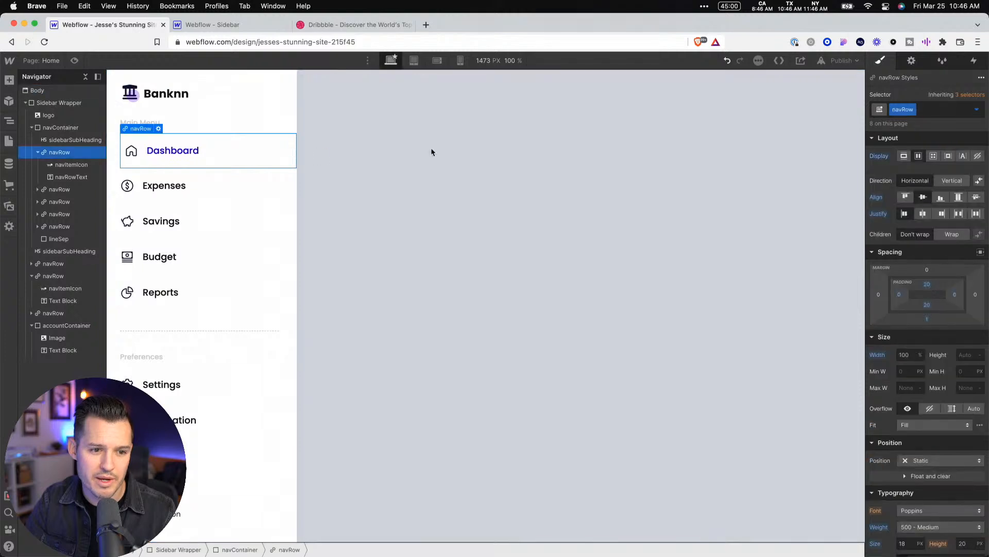
{"action": "left_click", "coordinate": [976, 109]}
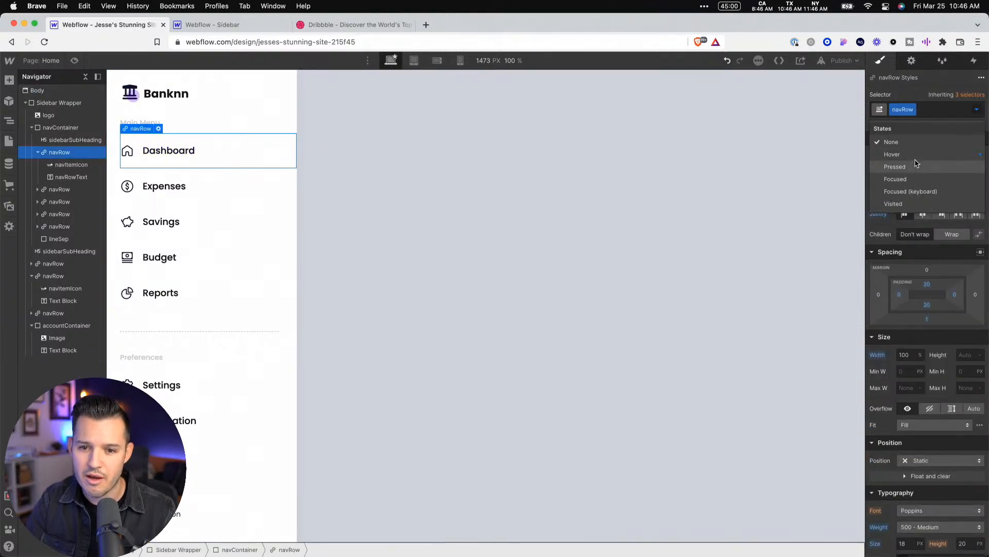
{"action": "left_click", "coordinate": [920, 158]}
{"action": "scroll", "coordinate": [930, 354], "scroll_direction": "down", "scroll_amount": 10}
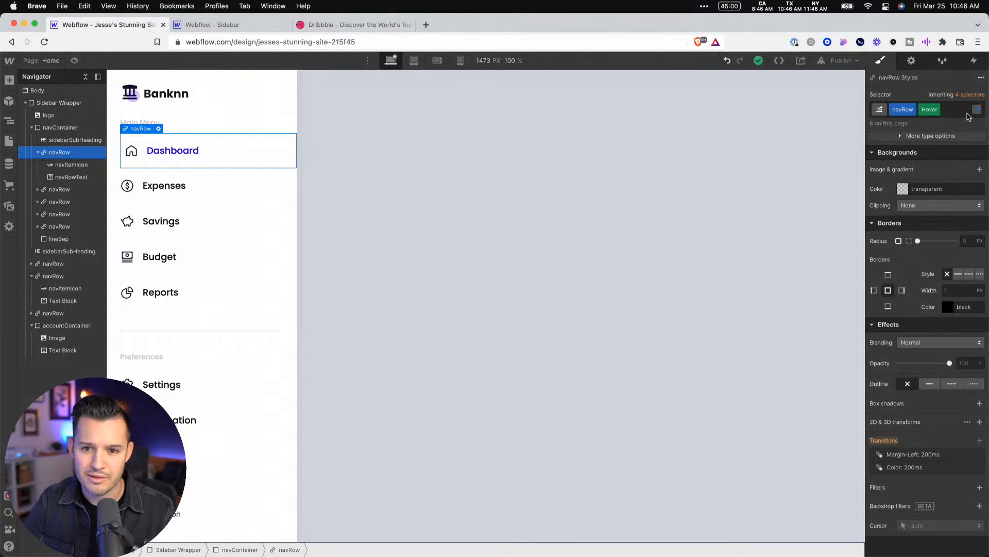
{"action": "left_click", "coordinate": [931, 110]}
{"action": "left_click", "coordinate": [650, 174]}
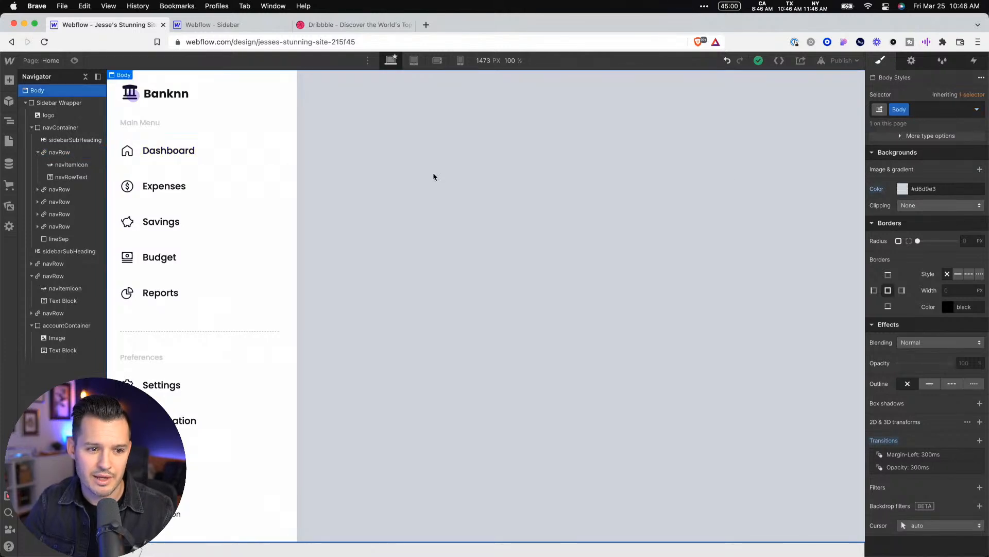
Add an All Properties transition of 200 ms with ease easing to the Dashboard navRow's default state
{"action": "left_click", "coordinate": [275, 157]}
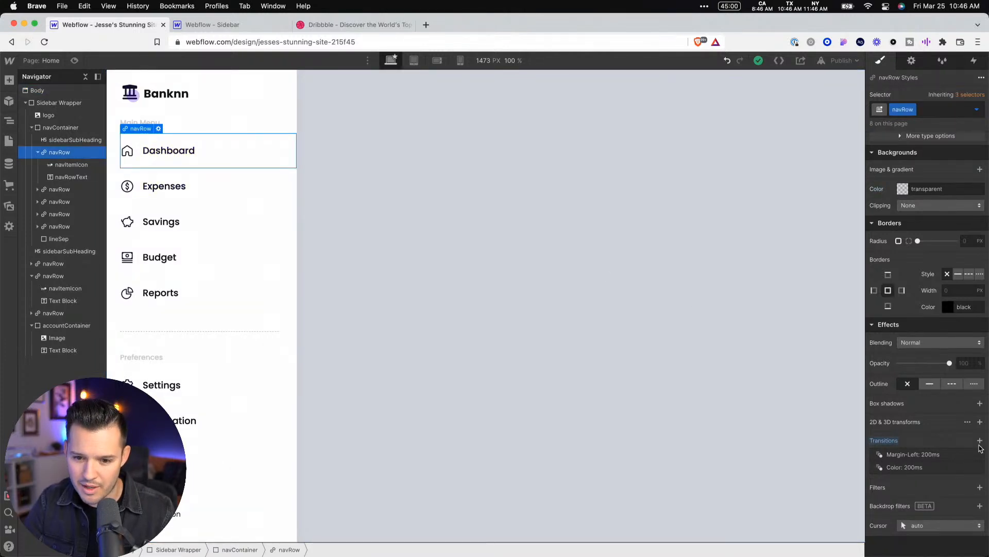
{"action": "left_click", "coordinate": [980, 440]}
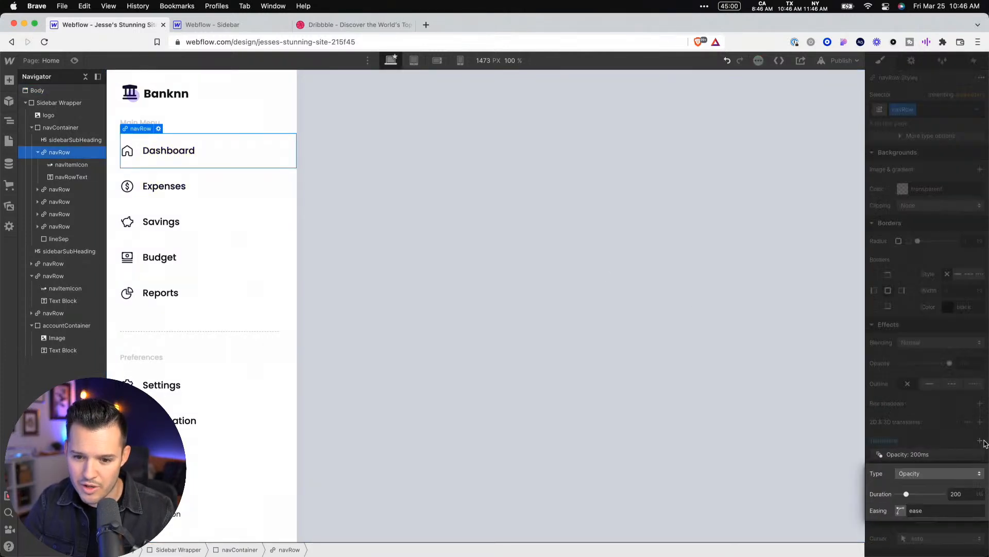
{"action": "left_click", "coordinate": [935, 474]}
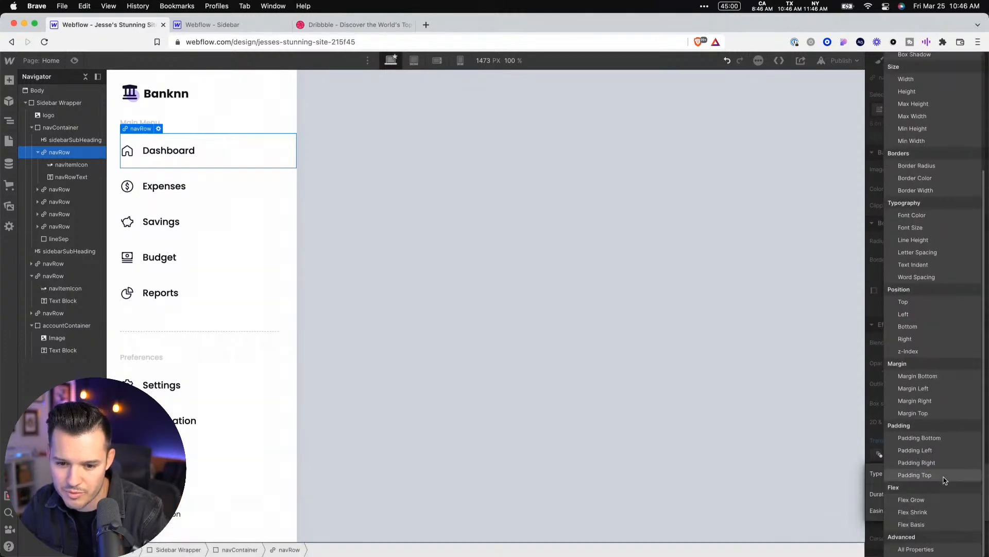
{"action": "left_click", "coordinate": [931, 547]}
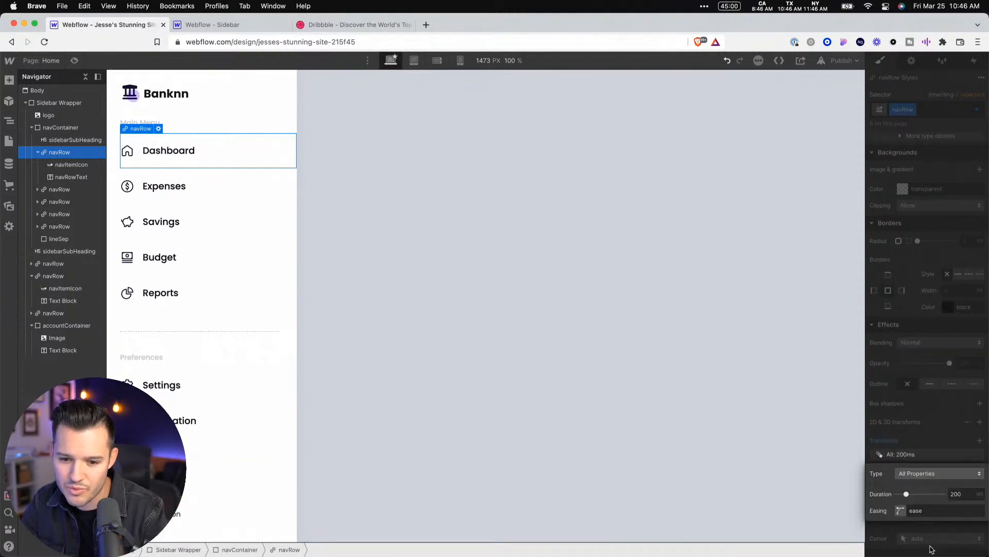
{"action": "left_click", "coordinate": [952, 448]}
Remove the separate Margin Left and Color transitions from the navRow, keeping only the All Properties one
{"action": "left_click", "coordinate": [979, 467]}
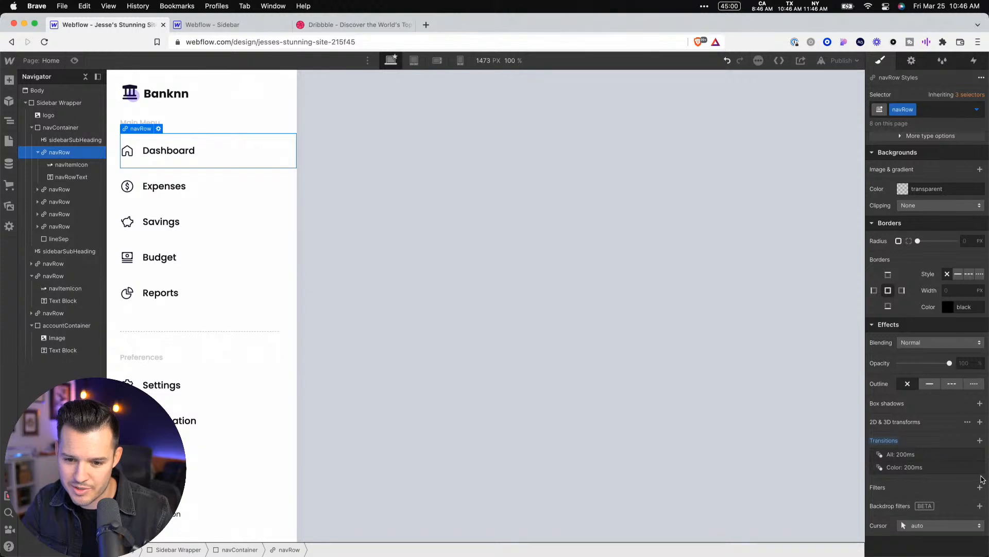
{"action": "left_click", "coordinate": [980, 473]}
{"action": "left_click", "coordinate": [960, 452]}
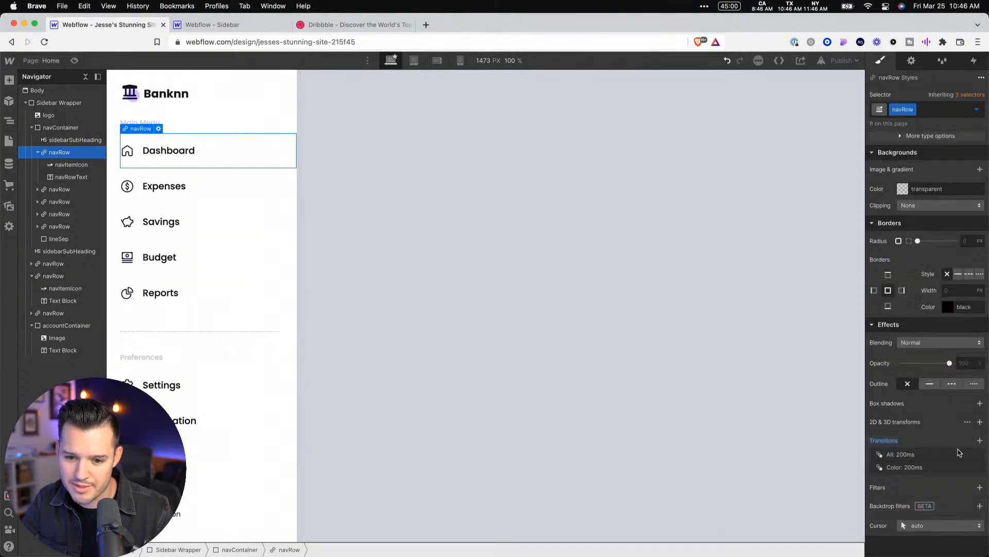
{"action": "left_click", "coordinate": [980, 468]}
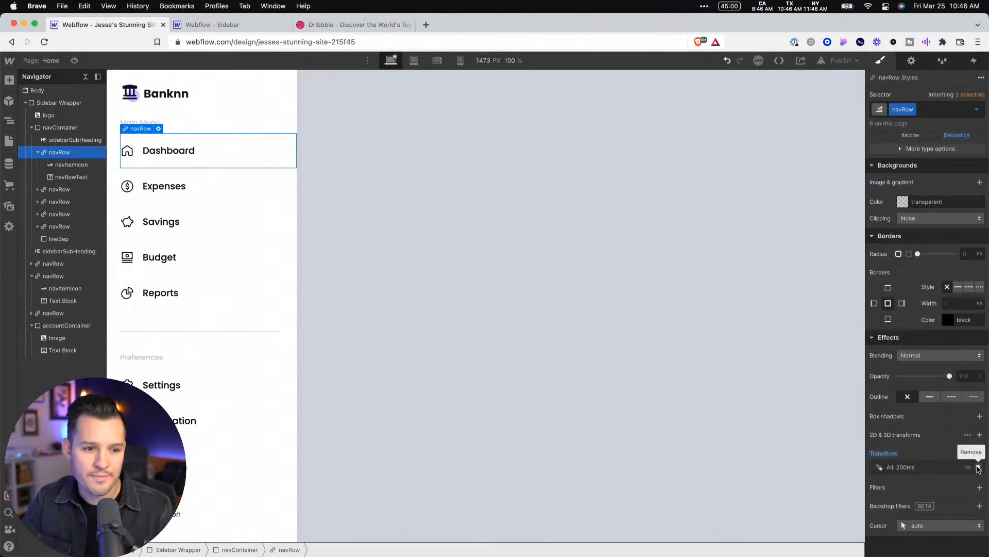
Check the nav row hover effect in a page preview, and look at the active Dashboard row in the Figma design
{"action": "left_click", "coordinate": [584, 240]}
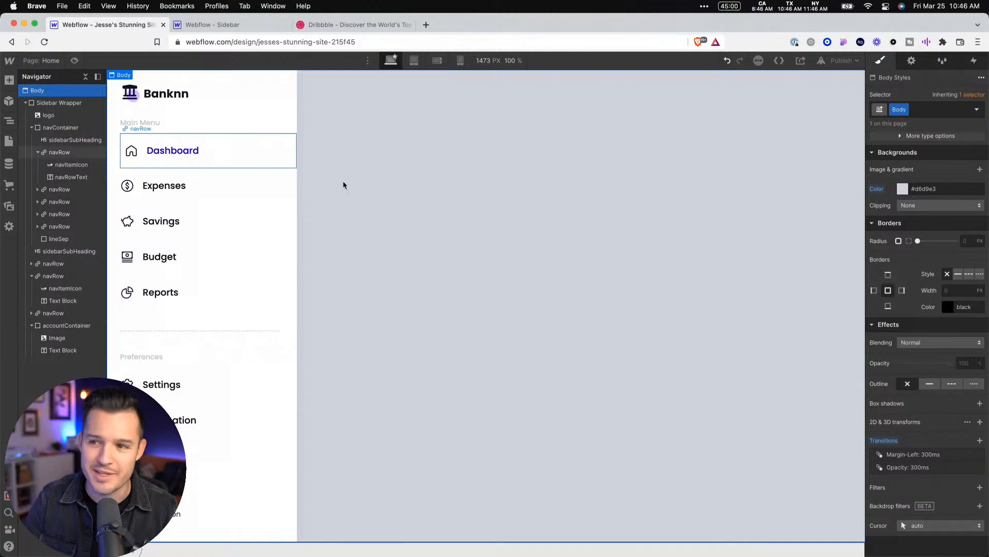
{"action": "left_click", "coordinate": [75, 62]}
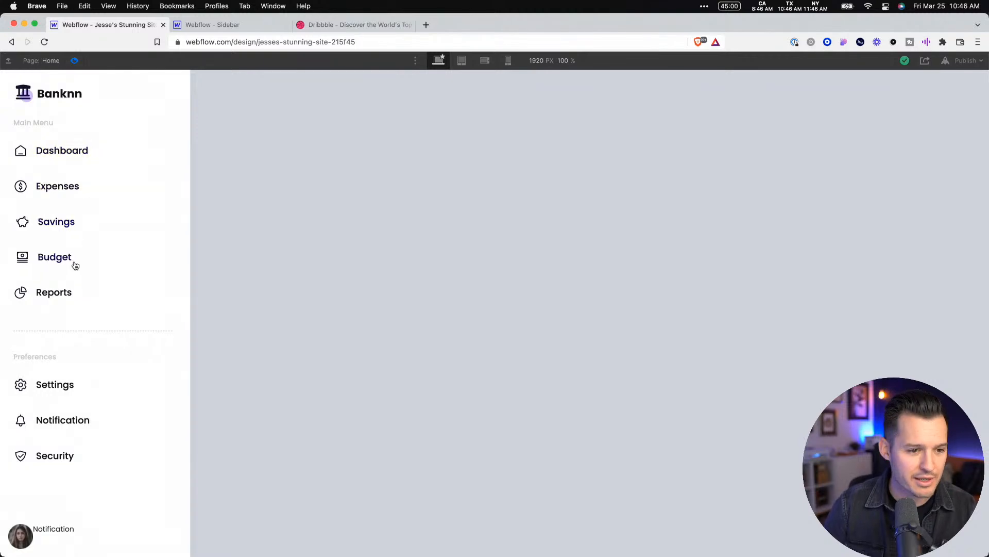
{"action": "left_click", "coordinate": [76, 62]}
{"action": "key", "text": "ctrl+Left"}
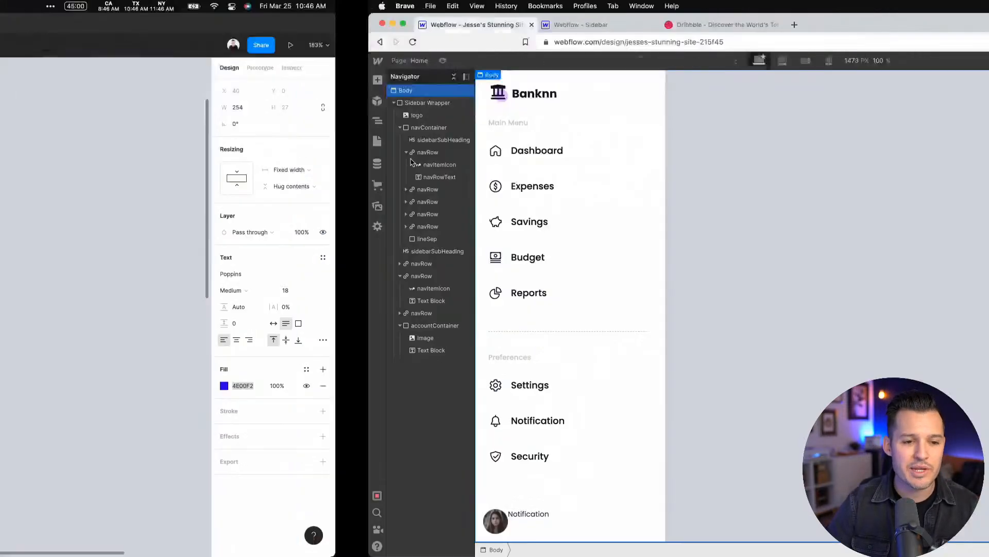
{"action": "key", "text": "ctrl+Right"}
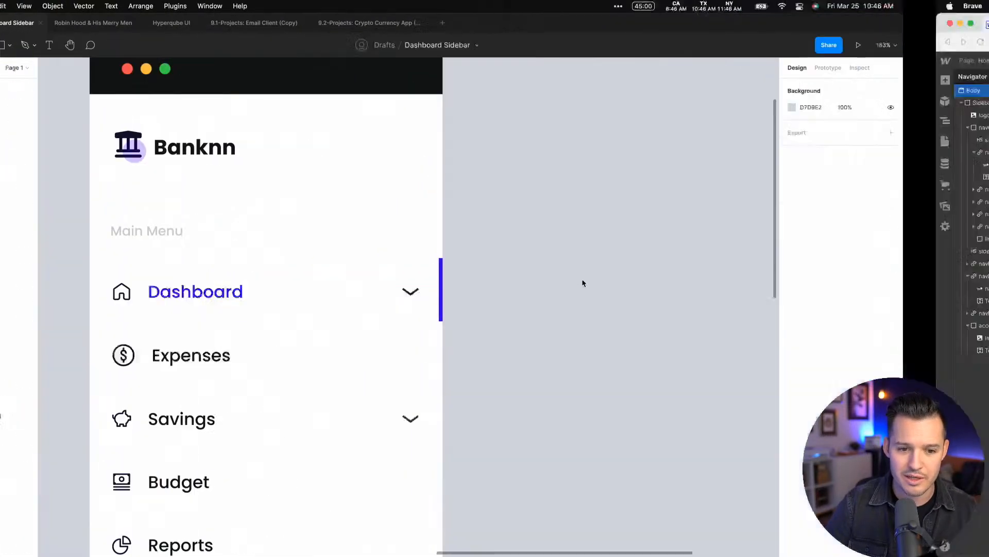
Give the Dashboard navRow a solid right border with a width of 4 px and a white color
{"action": "left_click", "coordinate": [271, 151]}
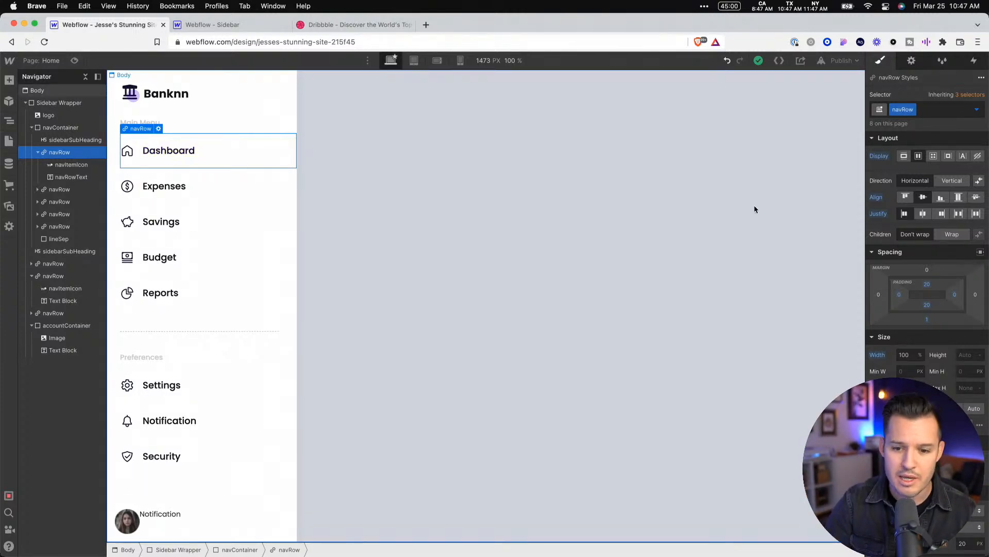
{"action": "scroll", "coordinate": [892, 352], "scroll_direction": "down", "scroll_amount": 10}
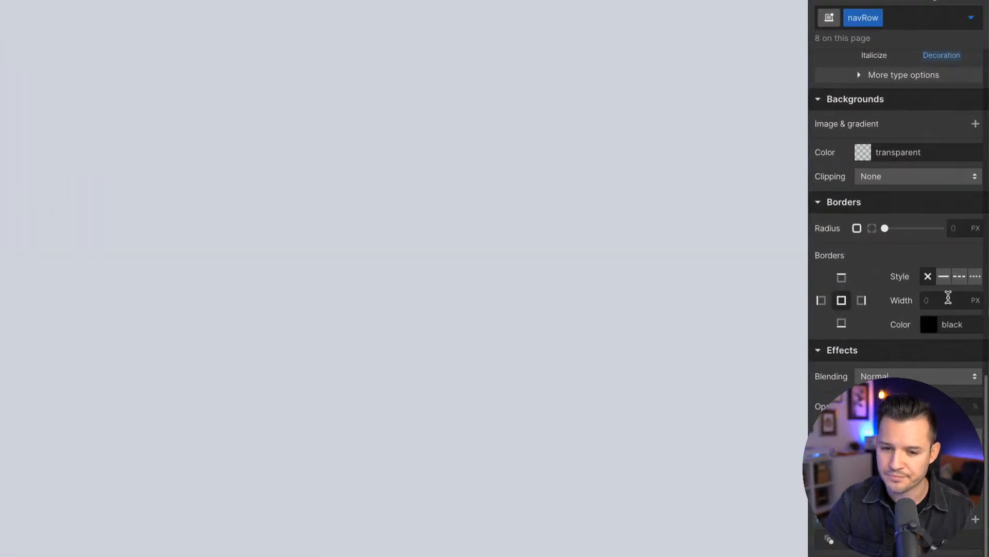
{"action": "left_click", "coordinate": [862, 301]}
{"action": "left_click", "coordinate": [951, 303]}
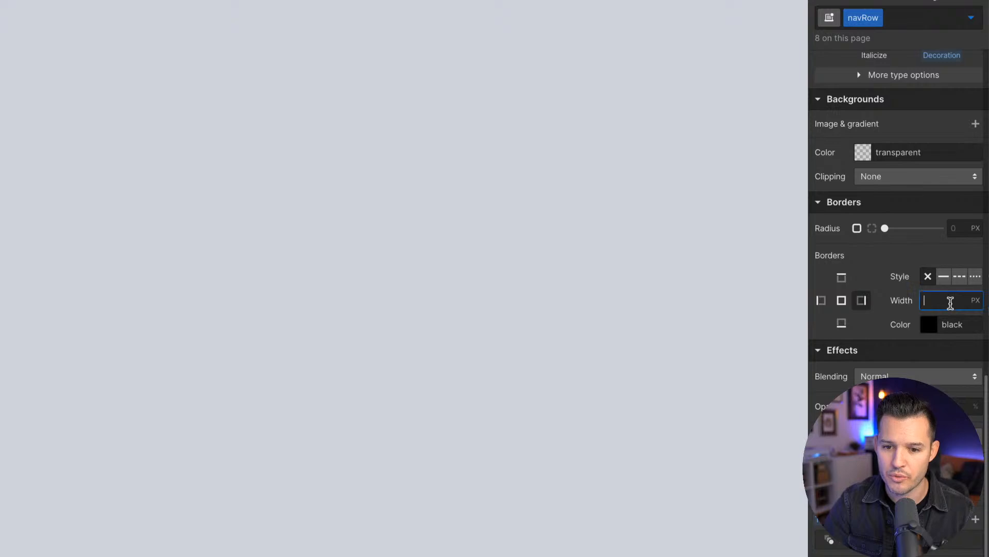
{"action": "type", "text": "4"}
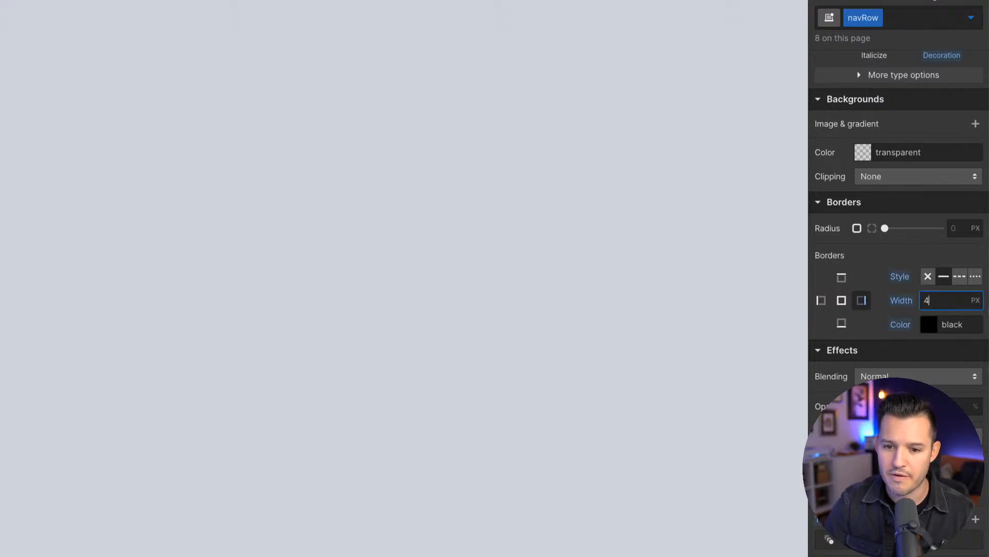
{"action": "left_click", "coordinate": [928, 325]}
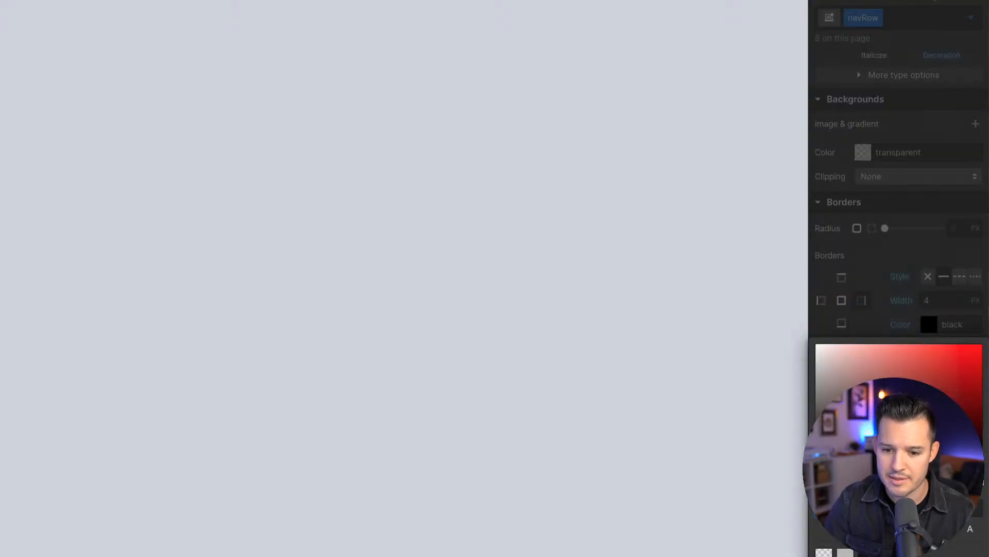
{"action": "left_click_drag", "start_coordinate": [835, 360], "coordinate": [774, 297]}
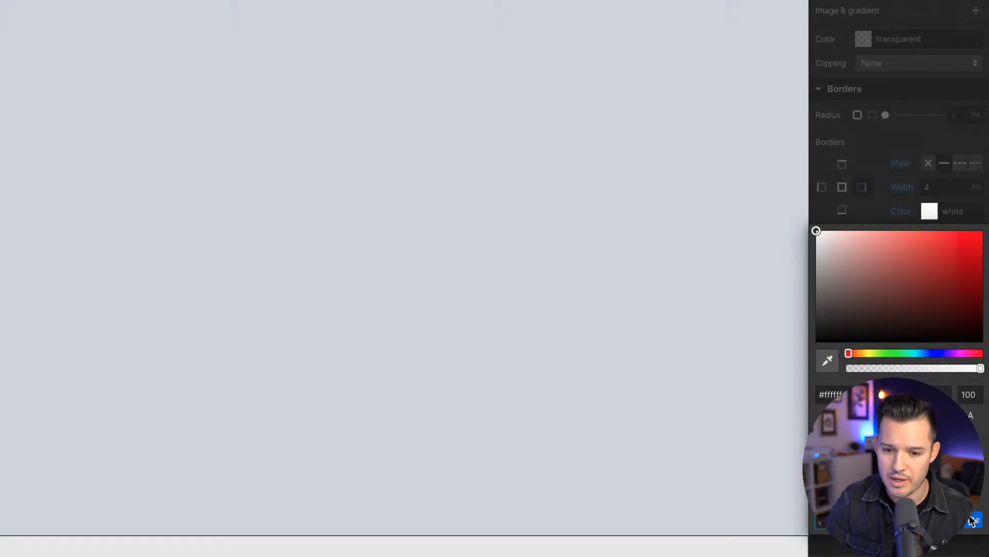
{"action": "left_click", "coordinate": [893, 191]}
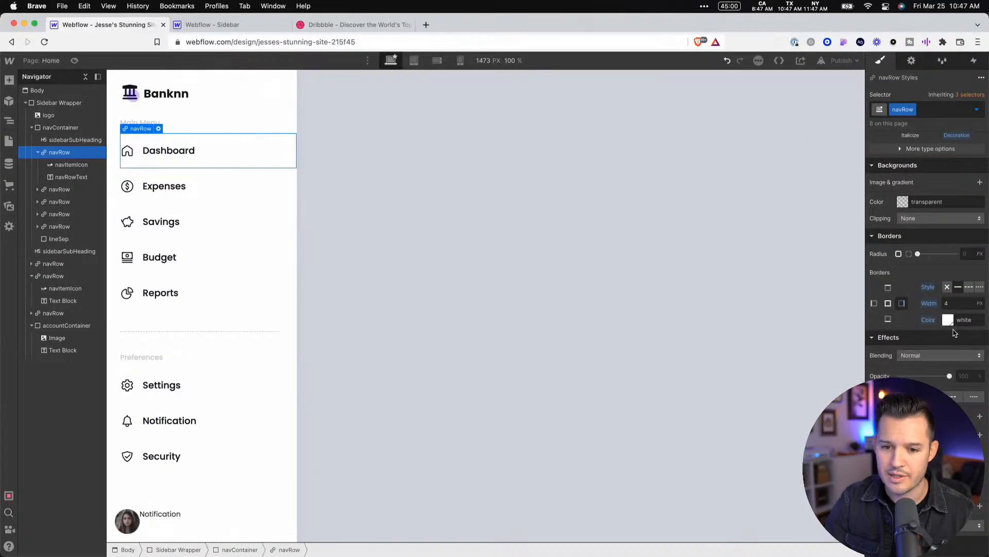
Try the saved blue swatch as the navRow's default right border color and restore it to white
{"action": "left_click", "coordinate": [930, 211]}
{"action": "left_click", "coordinate": [887, 484]}
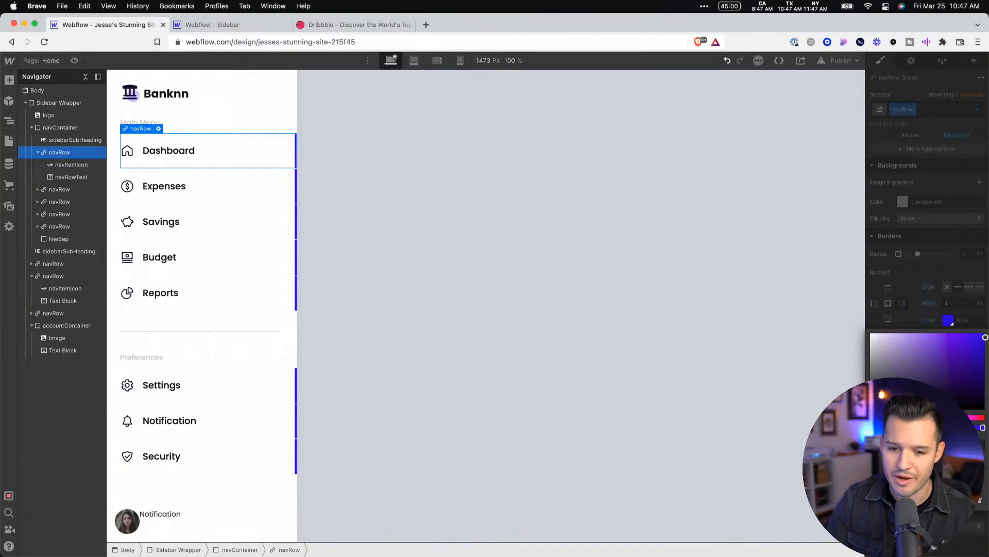
{"action": "left_click", "coordinate": [877, 484]}
{"action": "left_click", "coordinate": [664, 215]}
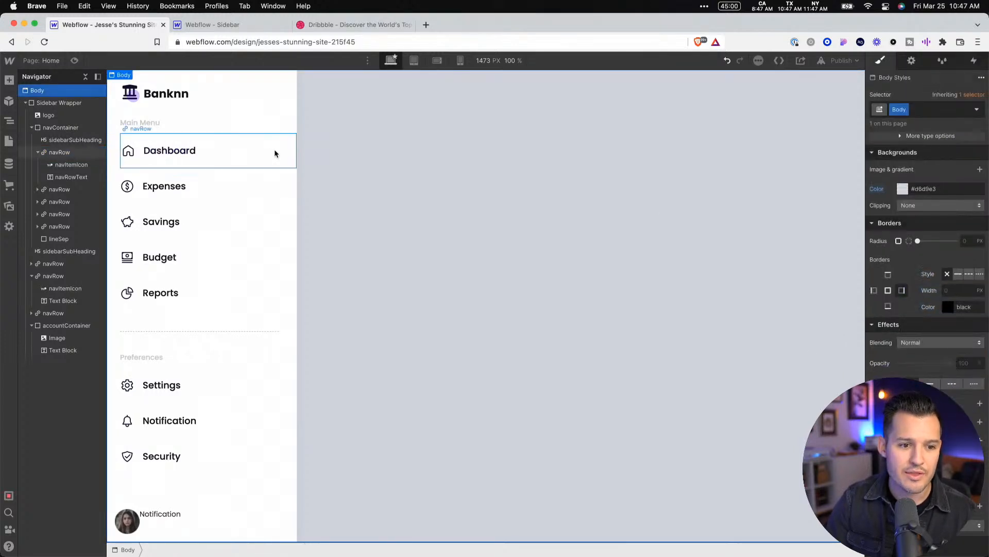
Set the right border color to the blue swatch in the Dashboard navRow's Hover state, and check it in a page preview
{"action": "left_click", "coordinate": [272, 154]}
{"action": "left_click", "coordinate": [977, 109]}
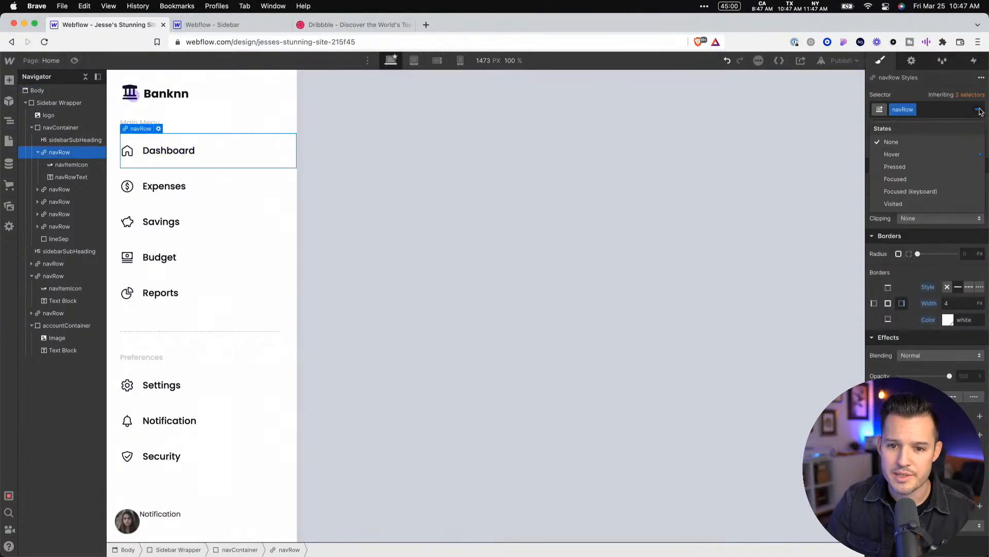
{"action": "left_click", "coordinate": [911, 155]}
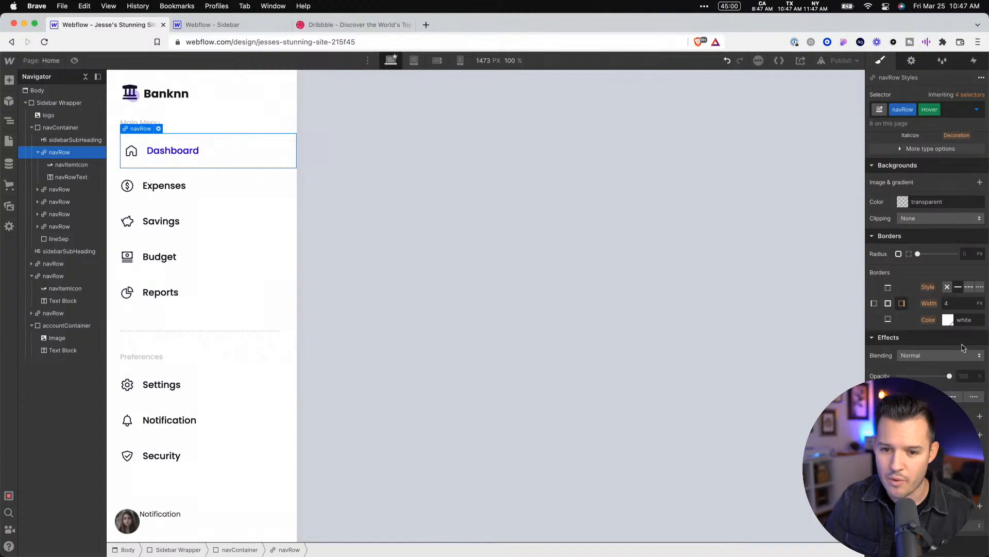
{"action": "left_click", "coordinate": [948, 320]}
{"action": "left_click", "coordinate": [887, 479]}
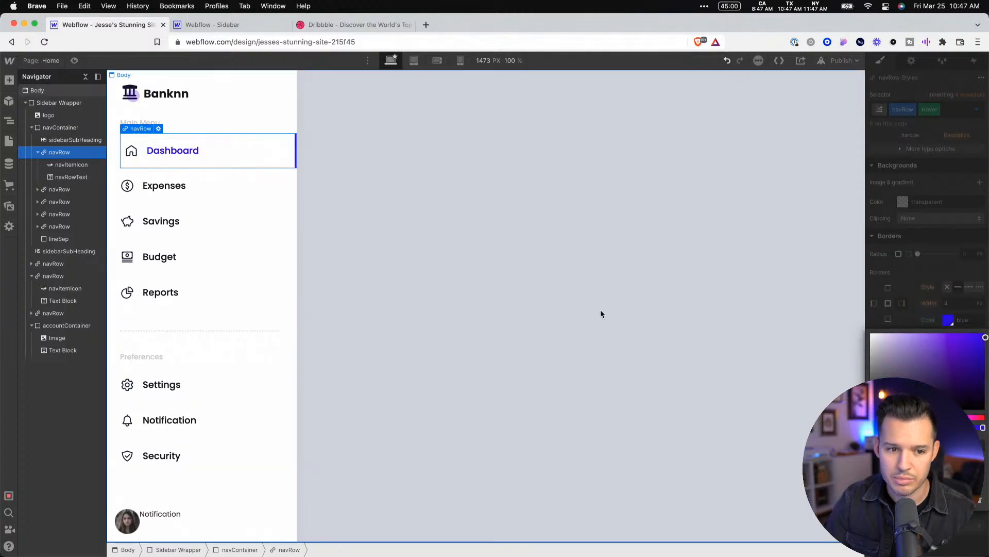
{"action": "left_click", "coordinate": [525, 256]}
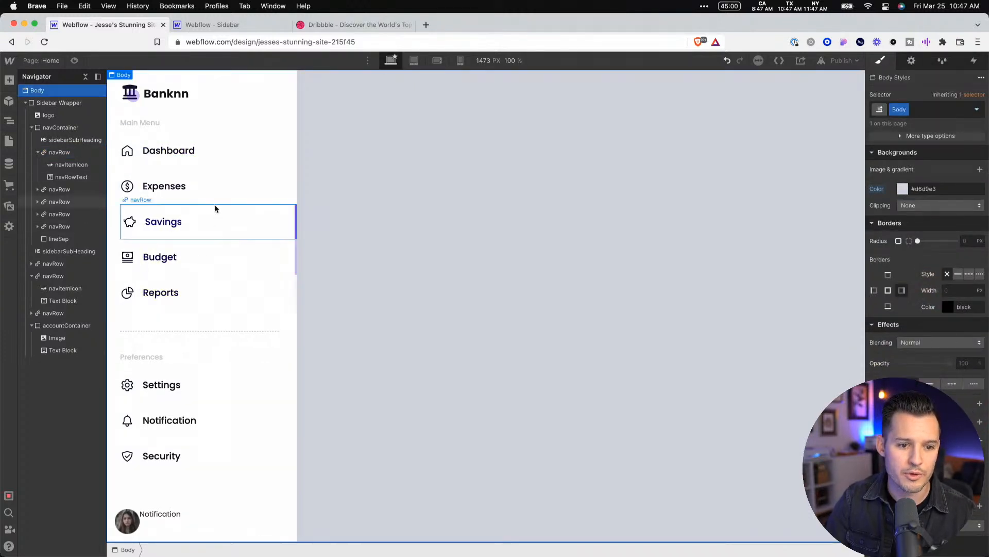
{"action": "left_click", "coordinate": [74, 60]}
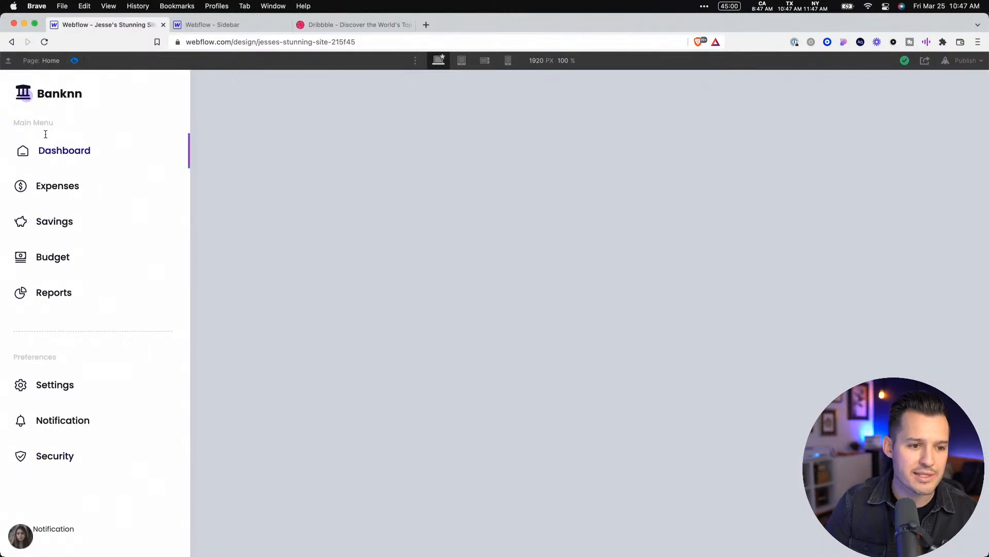
{"action": "left_click", "coordinate": [75, 61]}
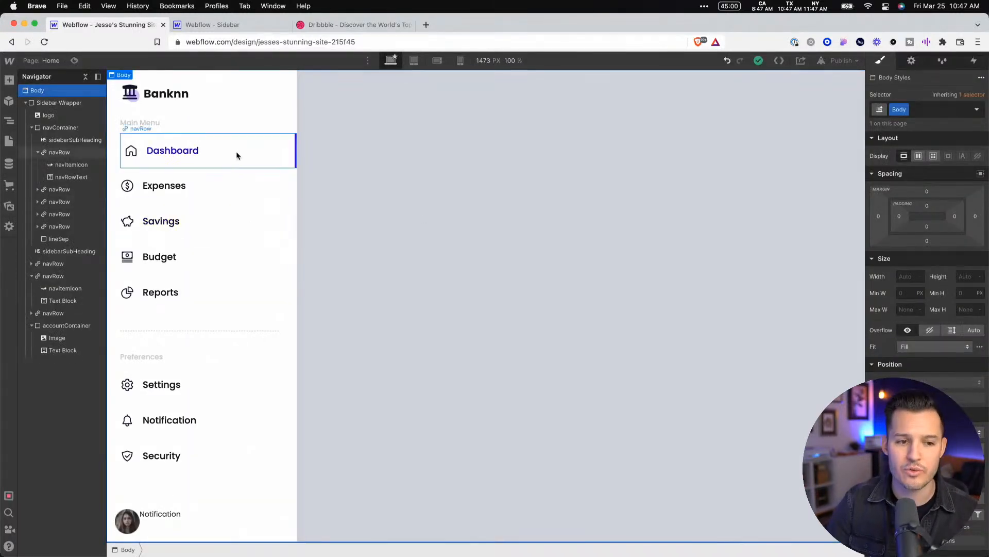
Add a Mouse hover element trigger to the Dashboard navRow with Start an animation as its On hover action
{"action": "left_click", "coordinate": [282, 157]}
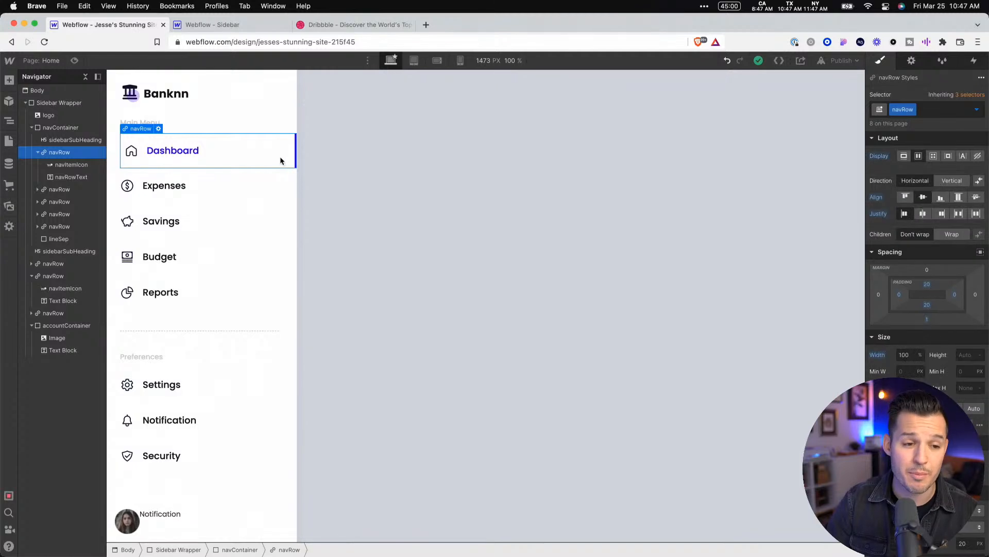
{"action": "left_click", "coordinate": [973, 60]}
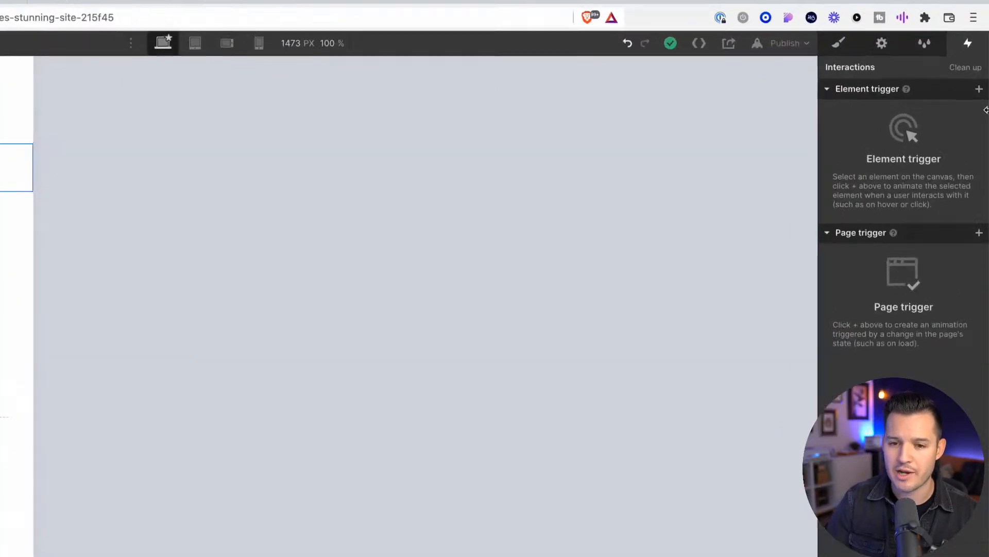
{"action": "left_click", "coordinate": [982, 94]}
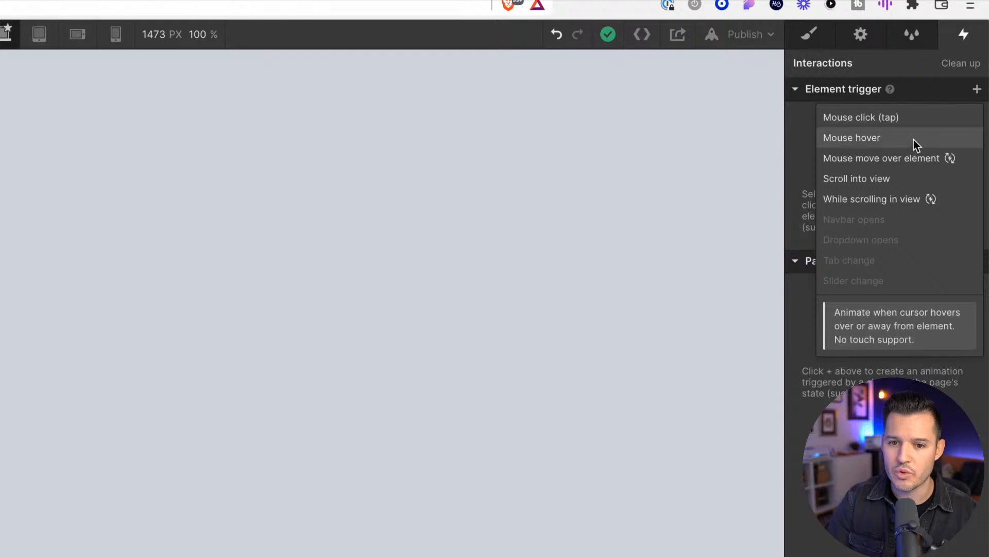
{"action": "left_click", "coordinate": [894, 144]}
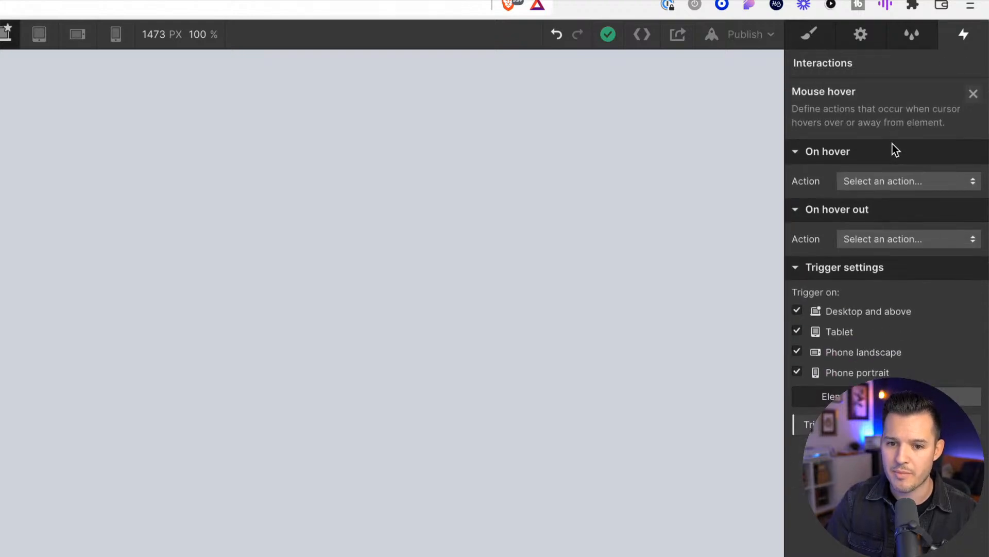
{"action": "left_click", "coordinate": [929, 186]}
{"action": "left_click", "coordinate": [918, 220]}
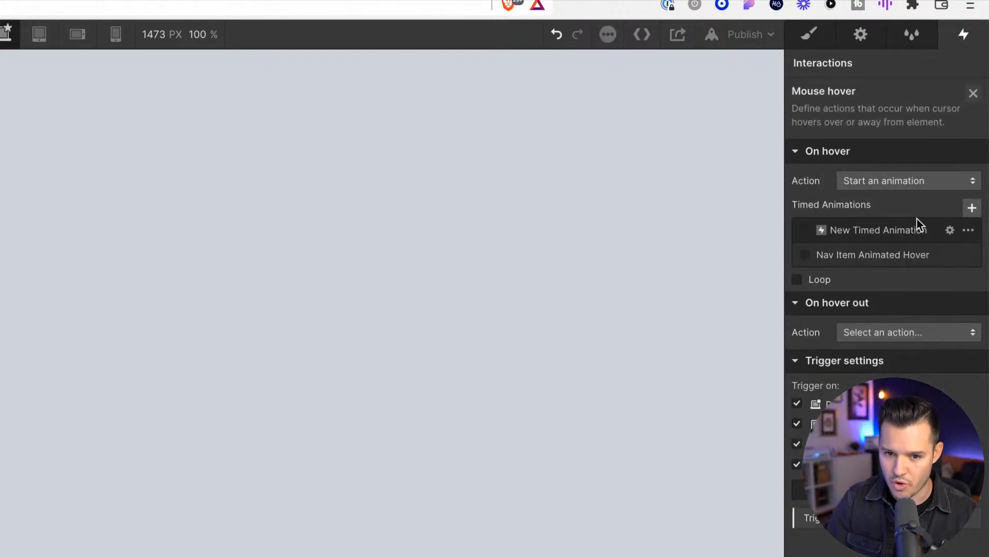
Try New Timed Animation as the Dashboard navRow's On hover animation and preview it
{"action": "left_click", "coordinate": [877, 230]}
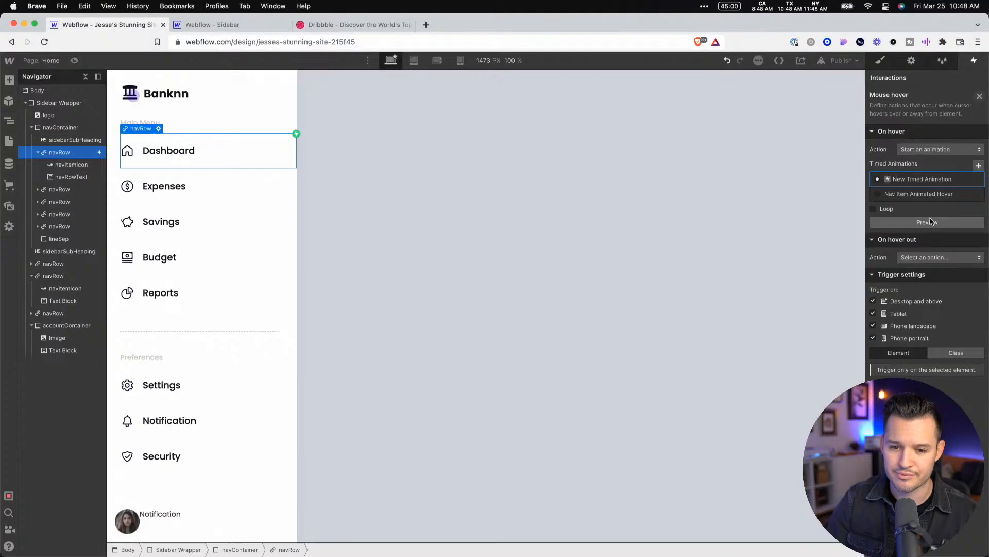
{"action": "left_click", "coordinate": [931, 222]}
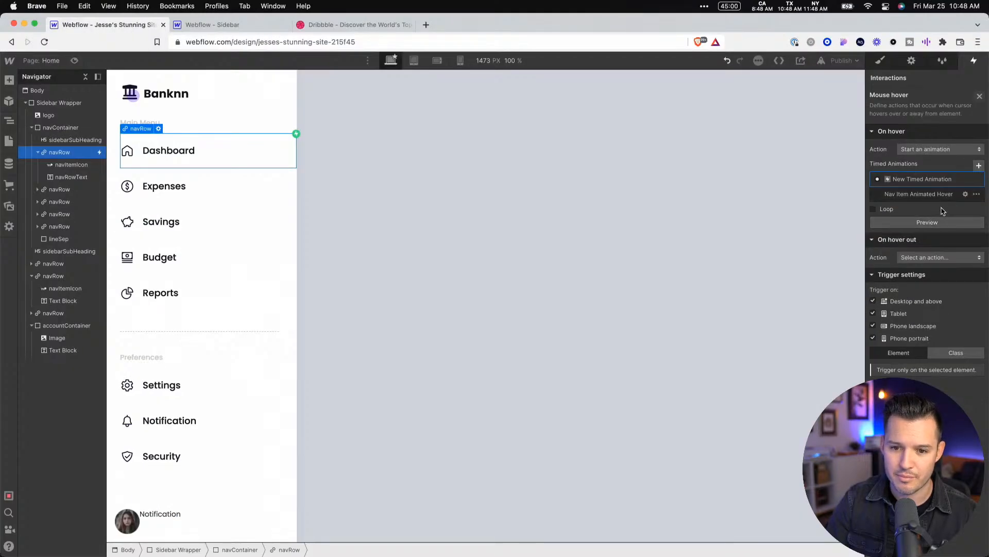
{"action": "left_click", "coordinate": [937, 225]}
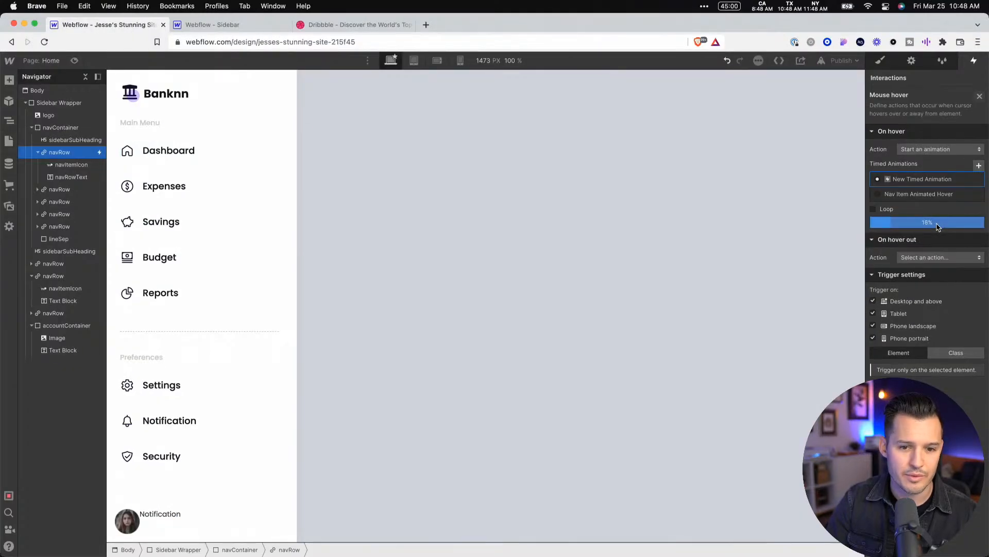
Assign the Nav Item Animated Hover timed animation to the Dashboard navRow's hover trigger, preview it, and deselect the row
{"action": "left_click", "coordinate": [880, 194]}
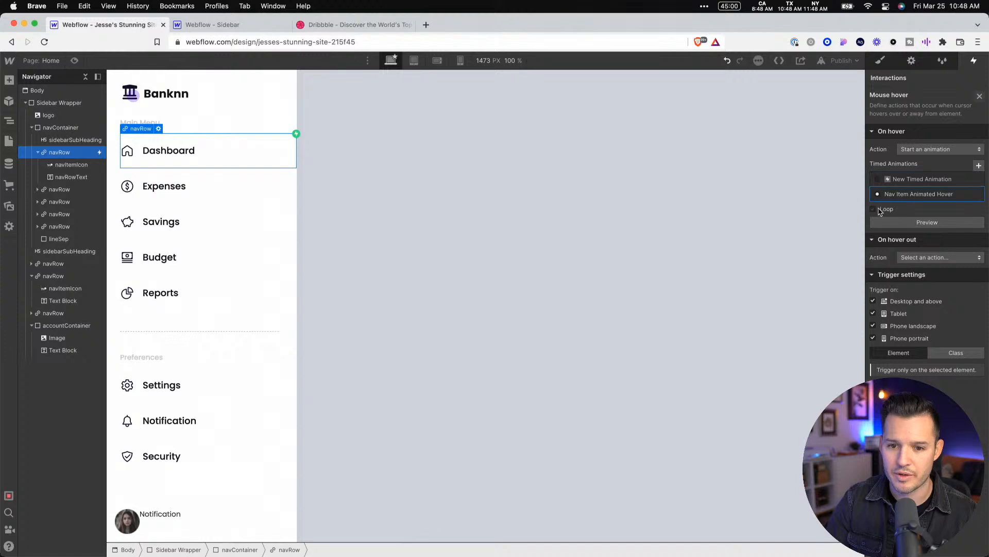
{"action": "left_click", "coordinate": [896, 225]}
{"action": "left_click", "coordinate": [896, 225]}
{"action": "left_click", "coordinate": [896, 224]}
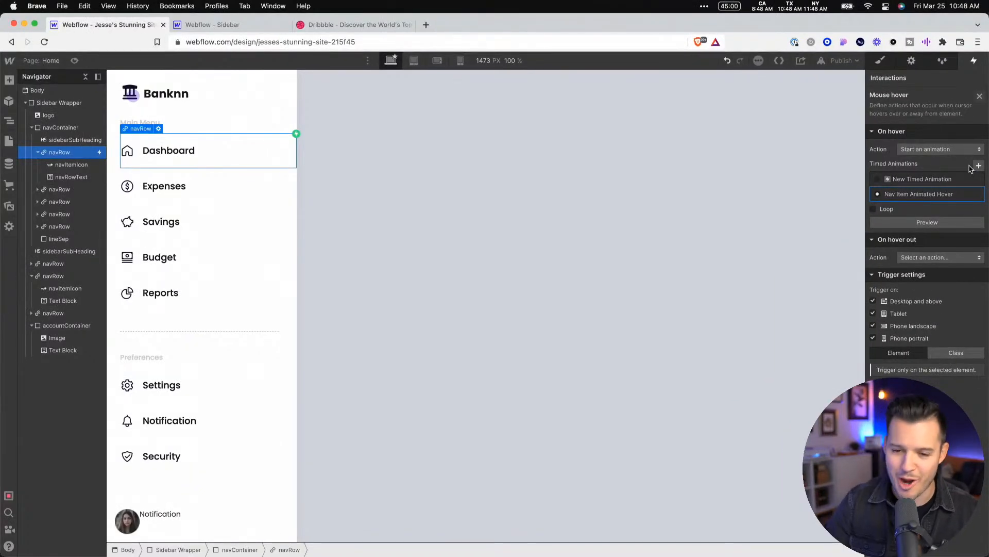
{"action": "left_click", "coordinate": [794, 166]}
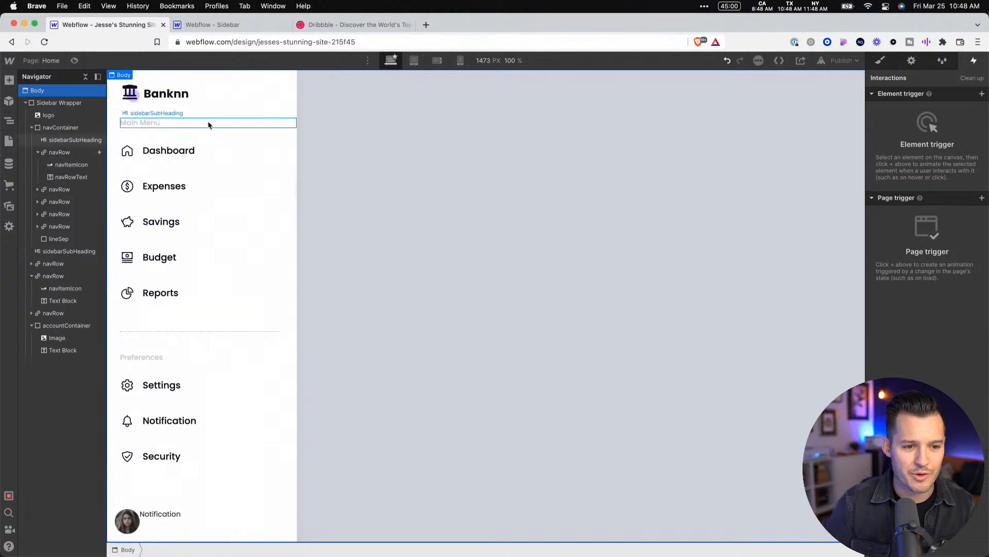
Preview the page and compare its nav row hover effects with the preview of the finished Sidebar project
{"action": "key", "text": "super+shift+p"}
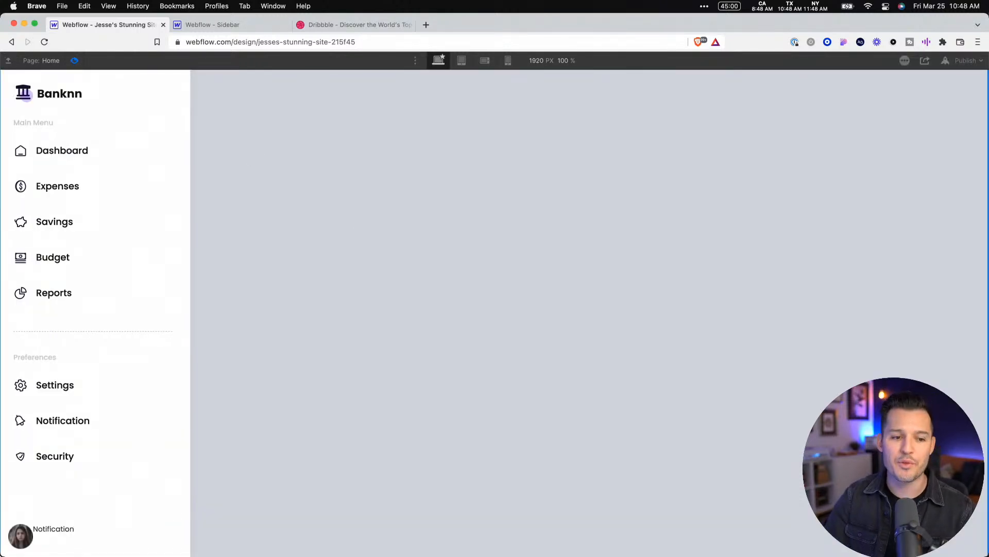
{"action": "left_click", "coordinate": [203, 29]}
{"action": "left_click", "coordinate": [76, 61]}
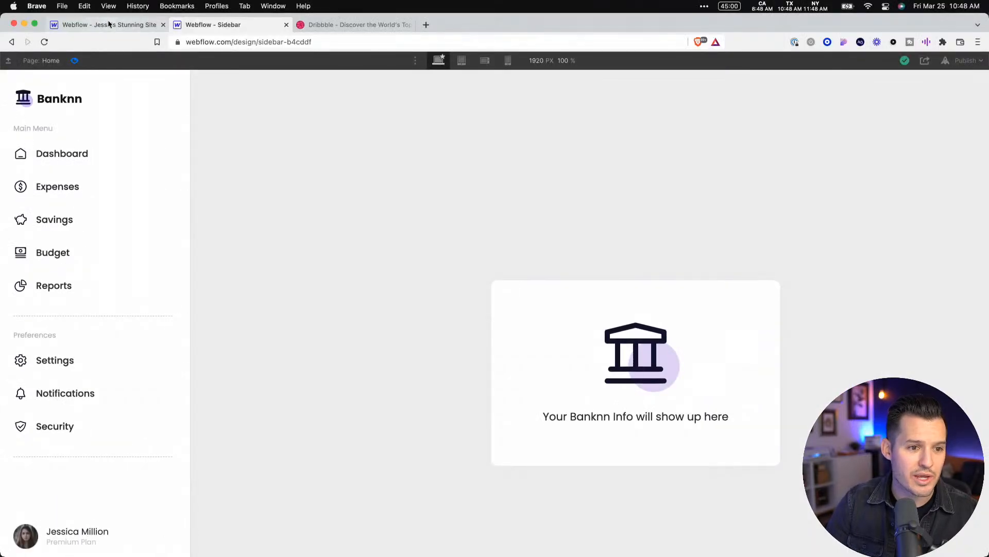
{"action": "left_click", "coordinate": [109, 24]}
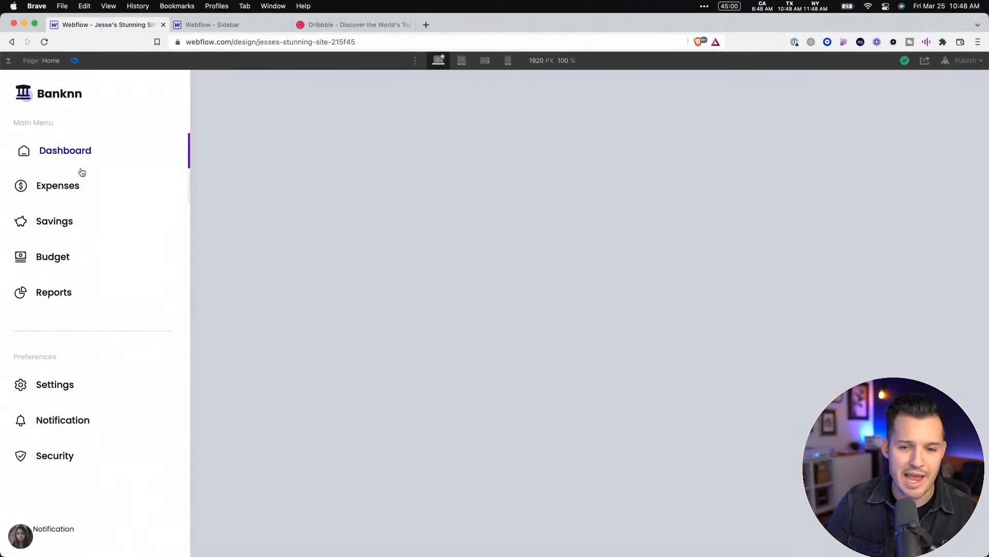